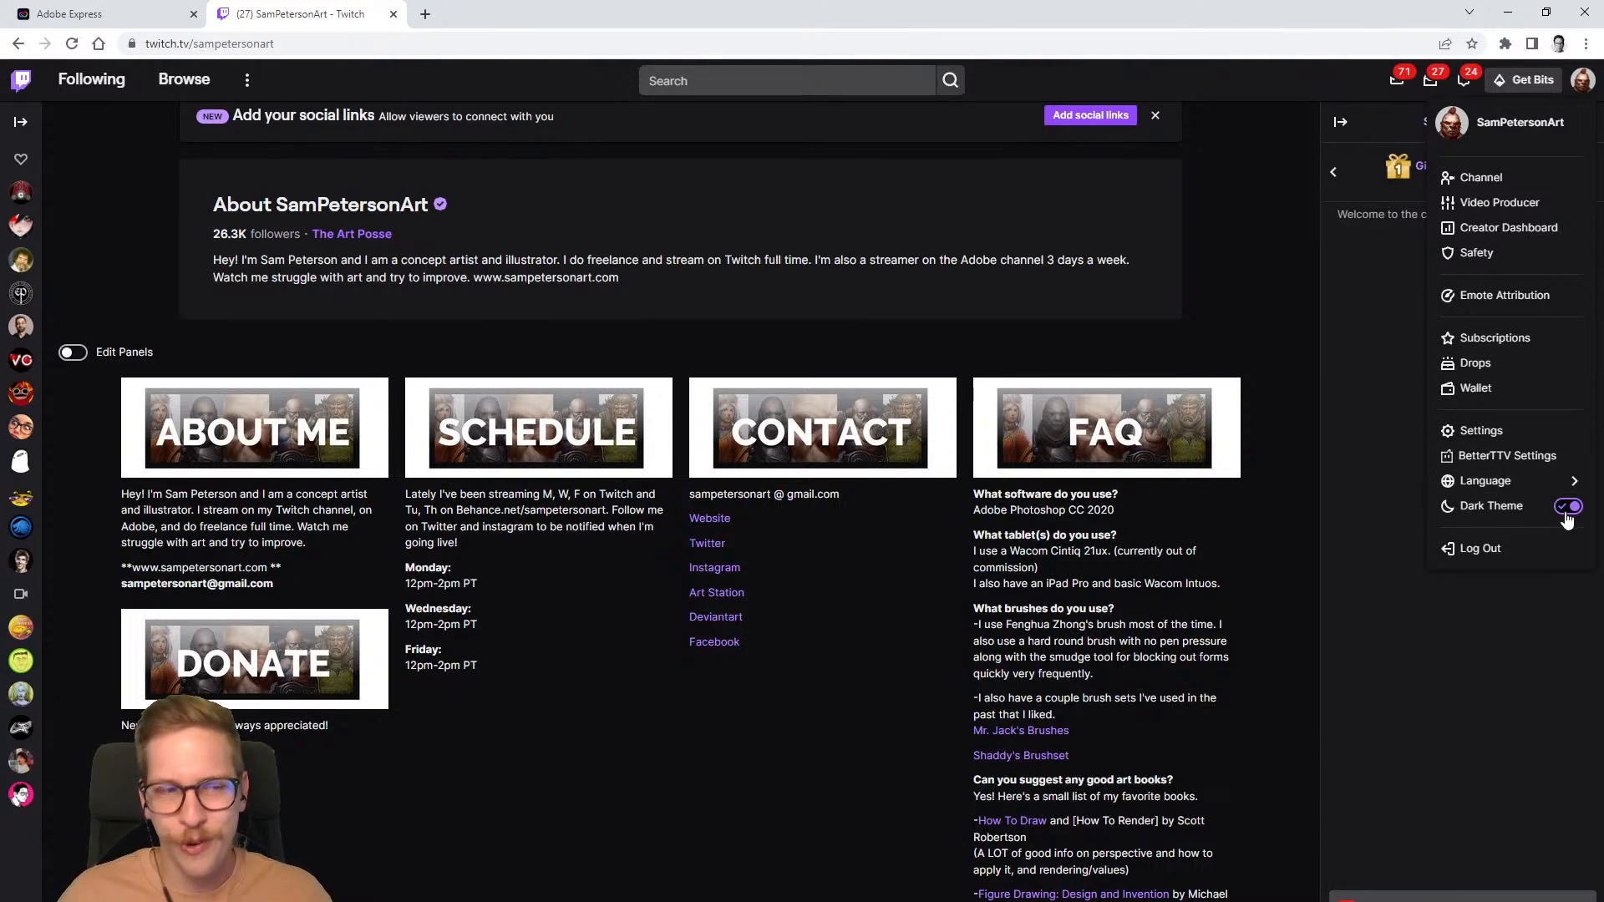
- Switch the Twitch page to the light theme and back to dark to compare how the panel images look
left_click(1569, 507)
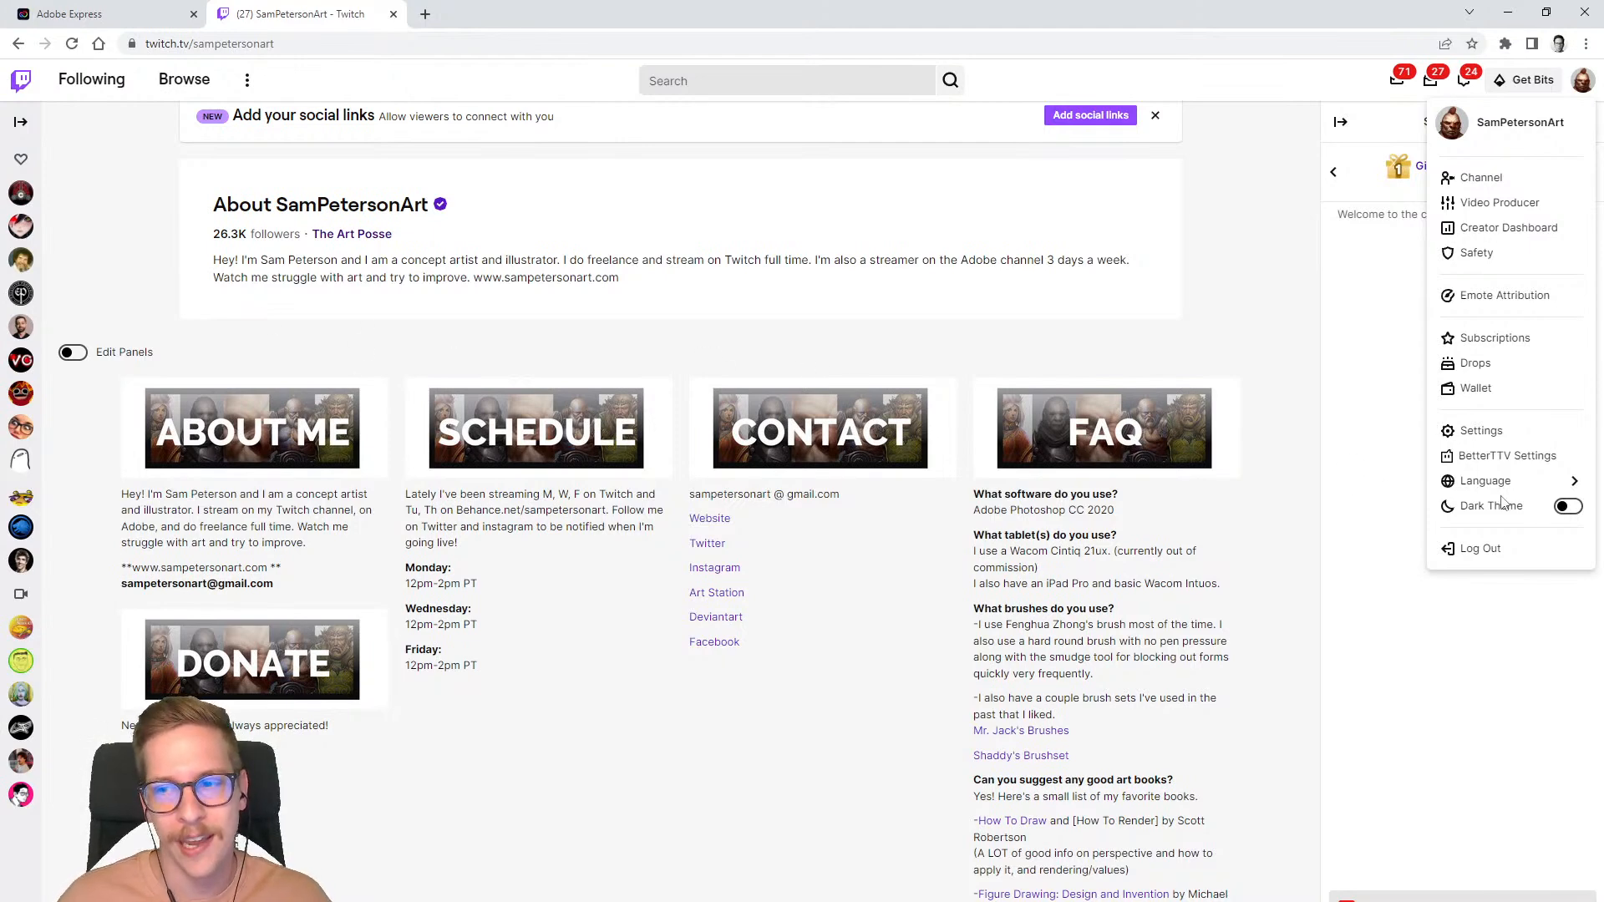
left_click(1569, 507)
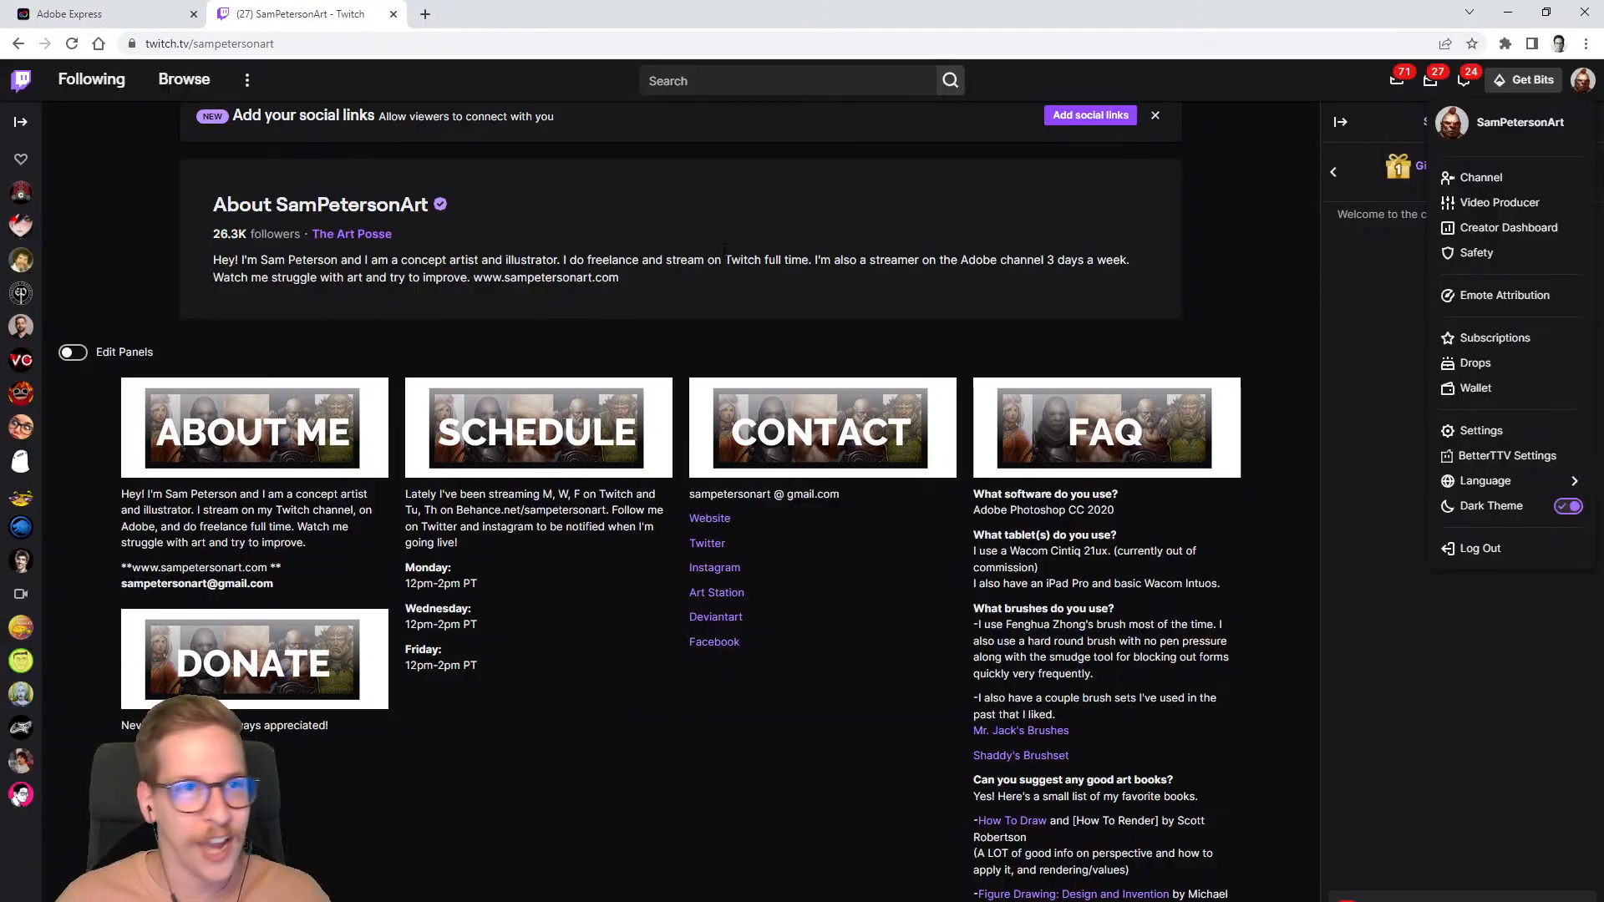
- Switch to Adobe Express and examine the project types, quick actions and template categories on its home page
left_click(123, 10)
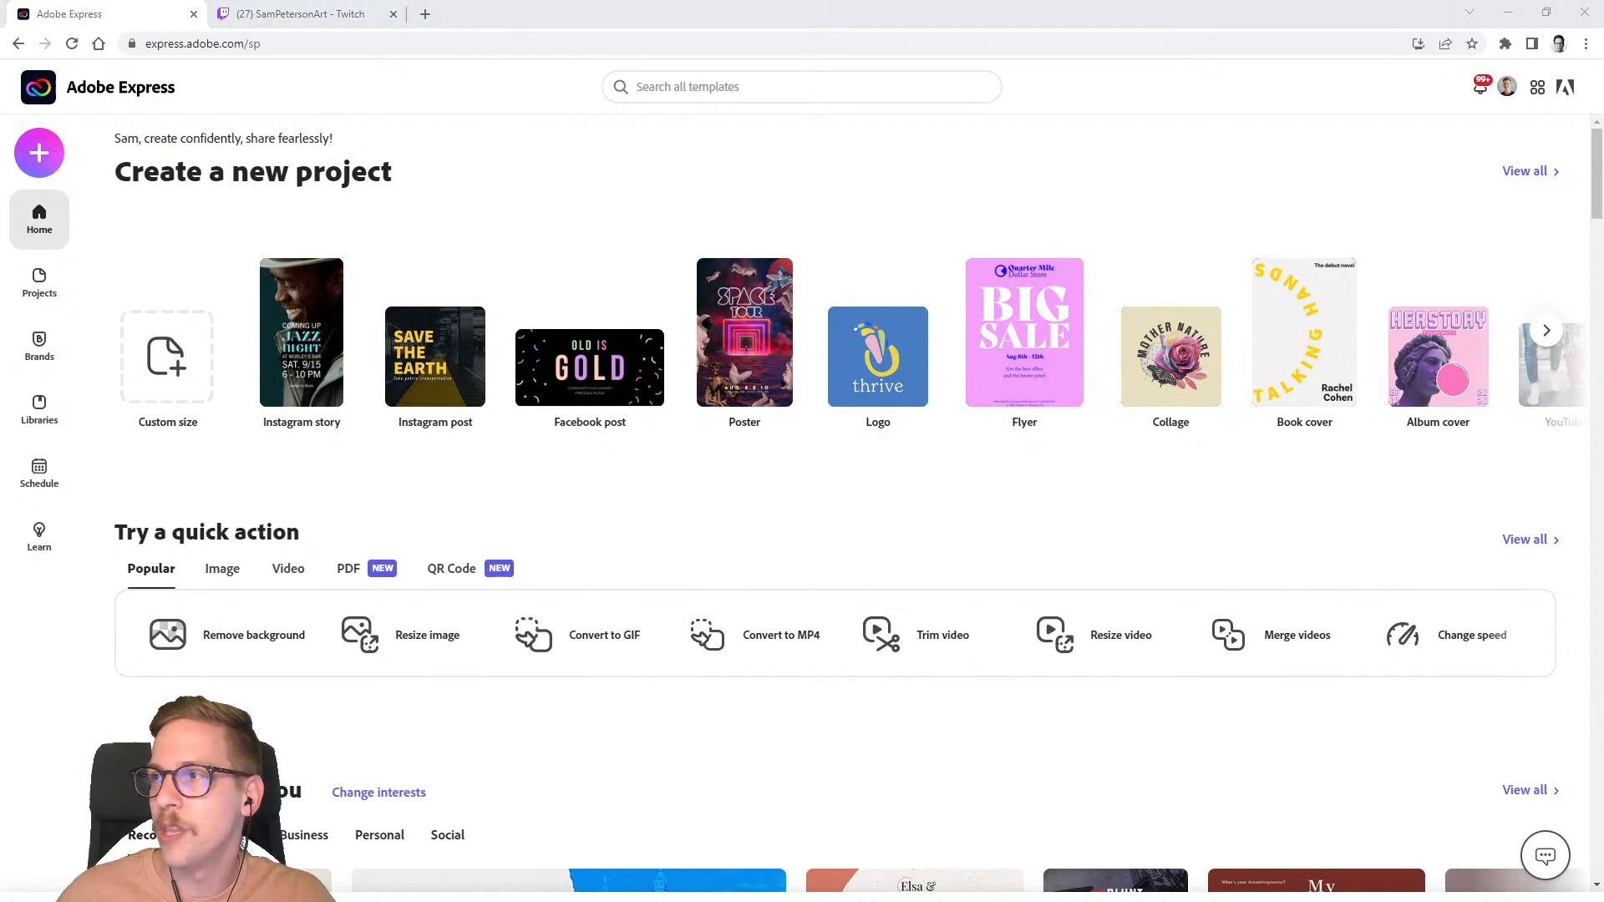
left_click(75, 217)
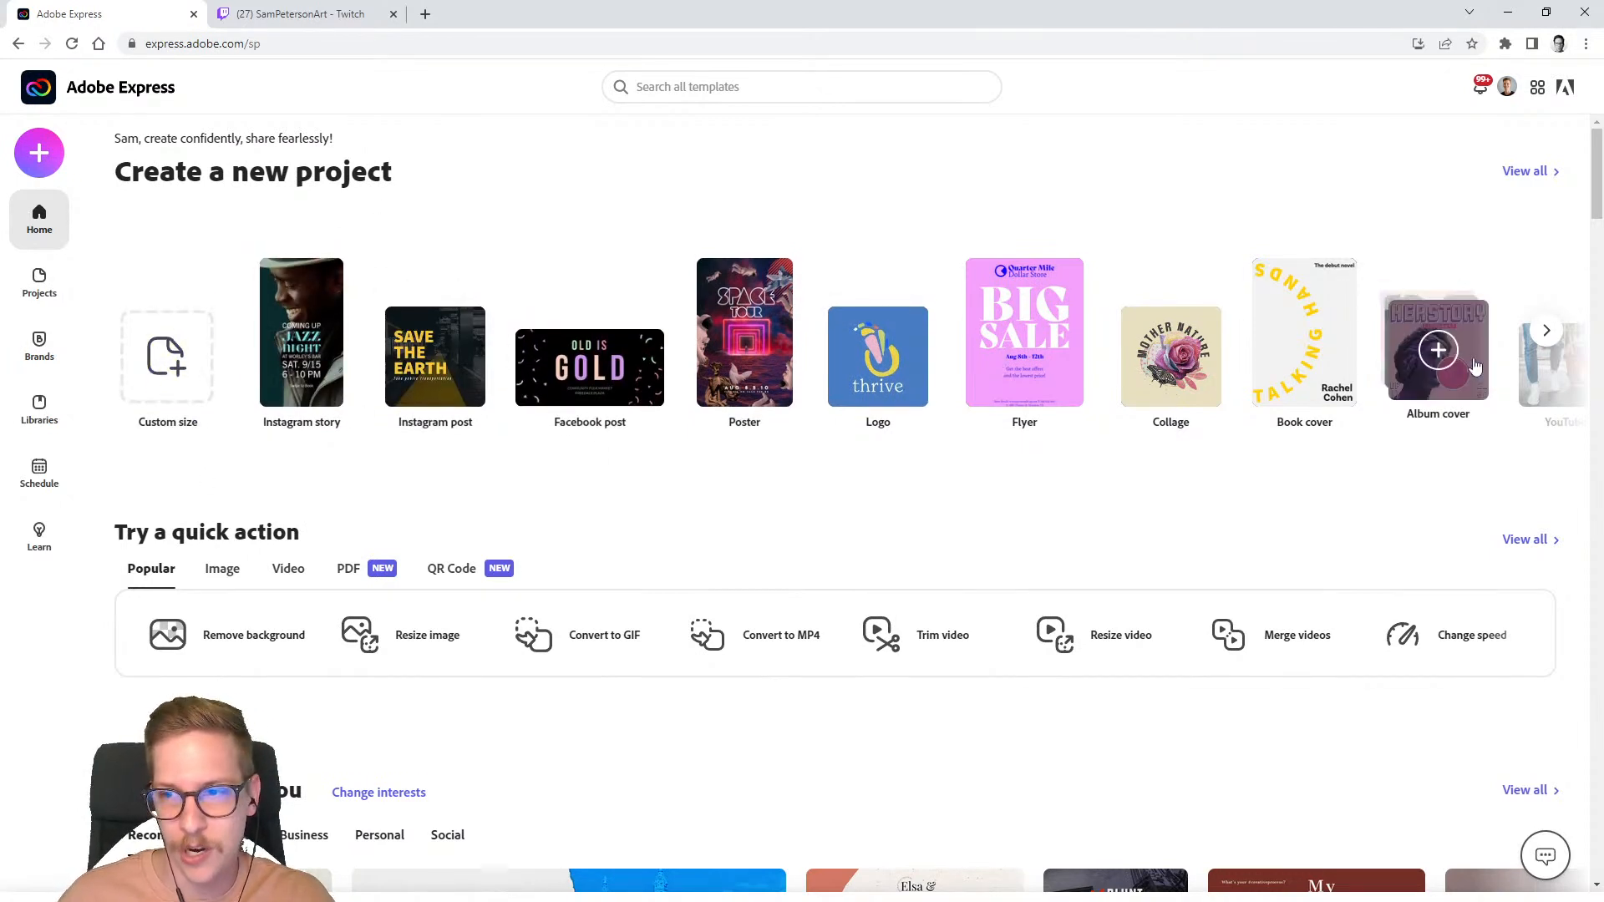
left_click(1548, 333)
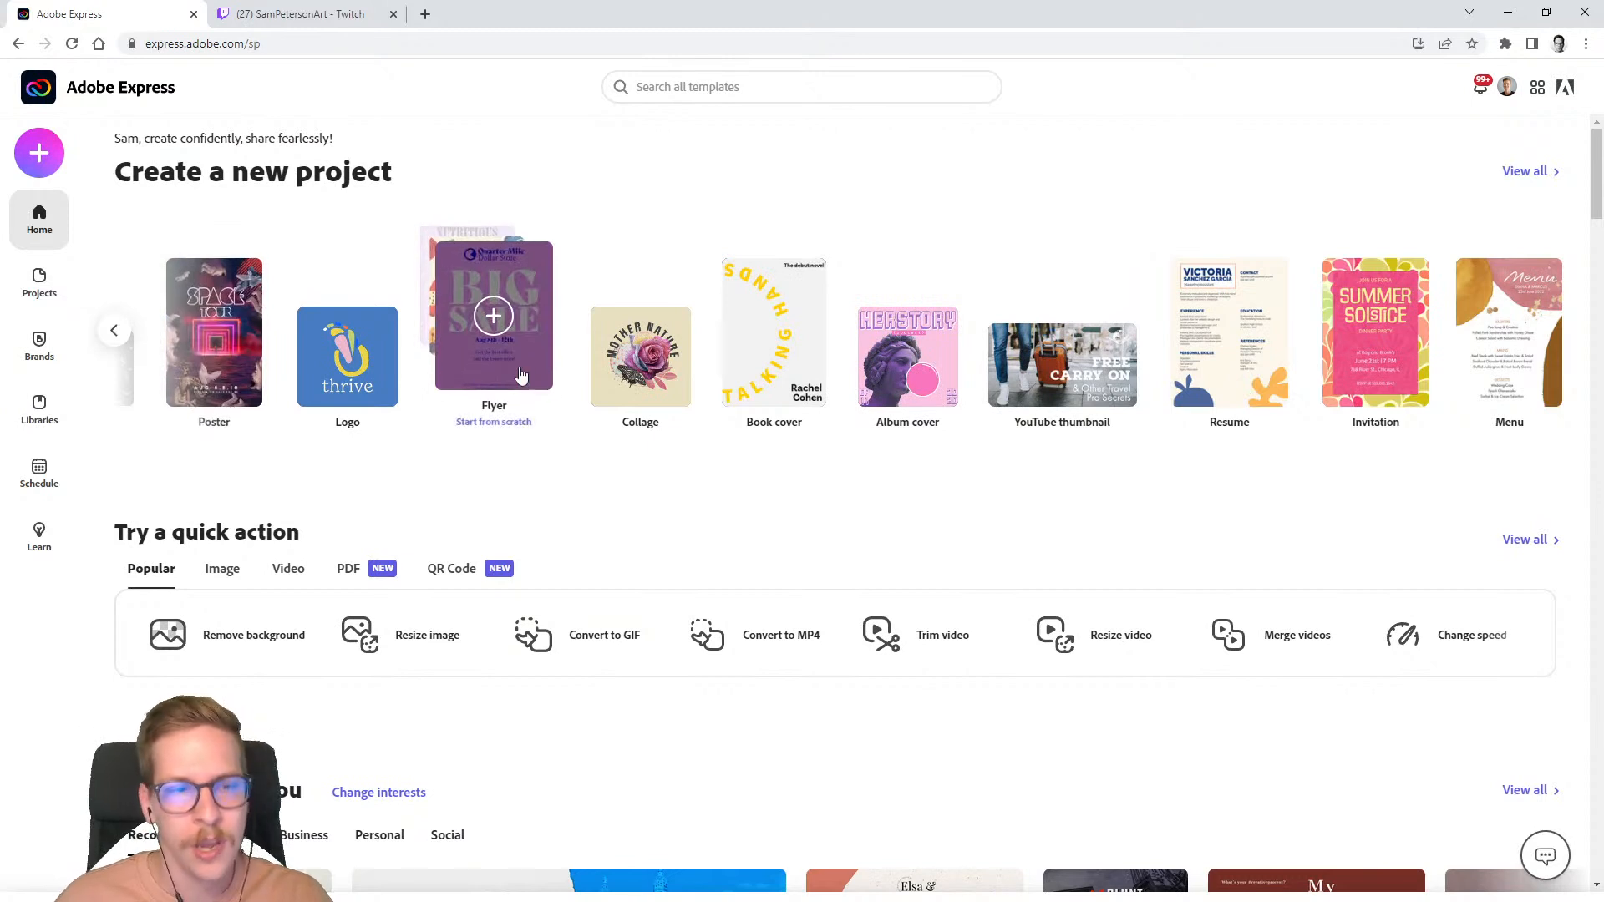
left_click(113, 331)
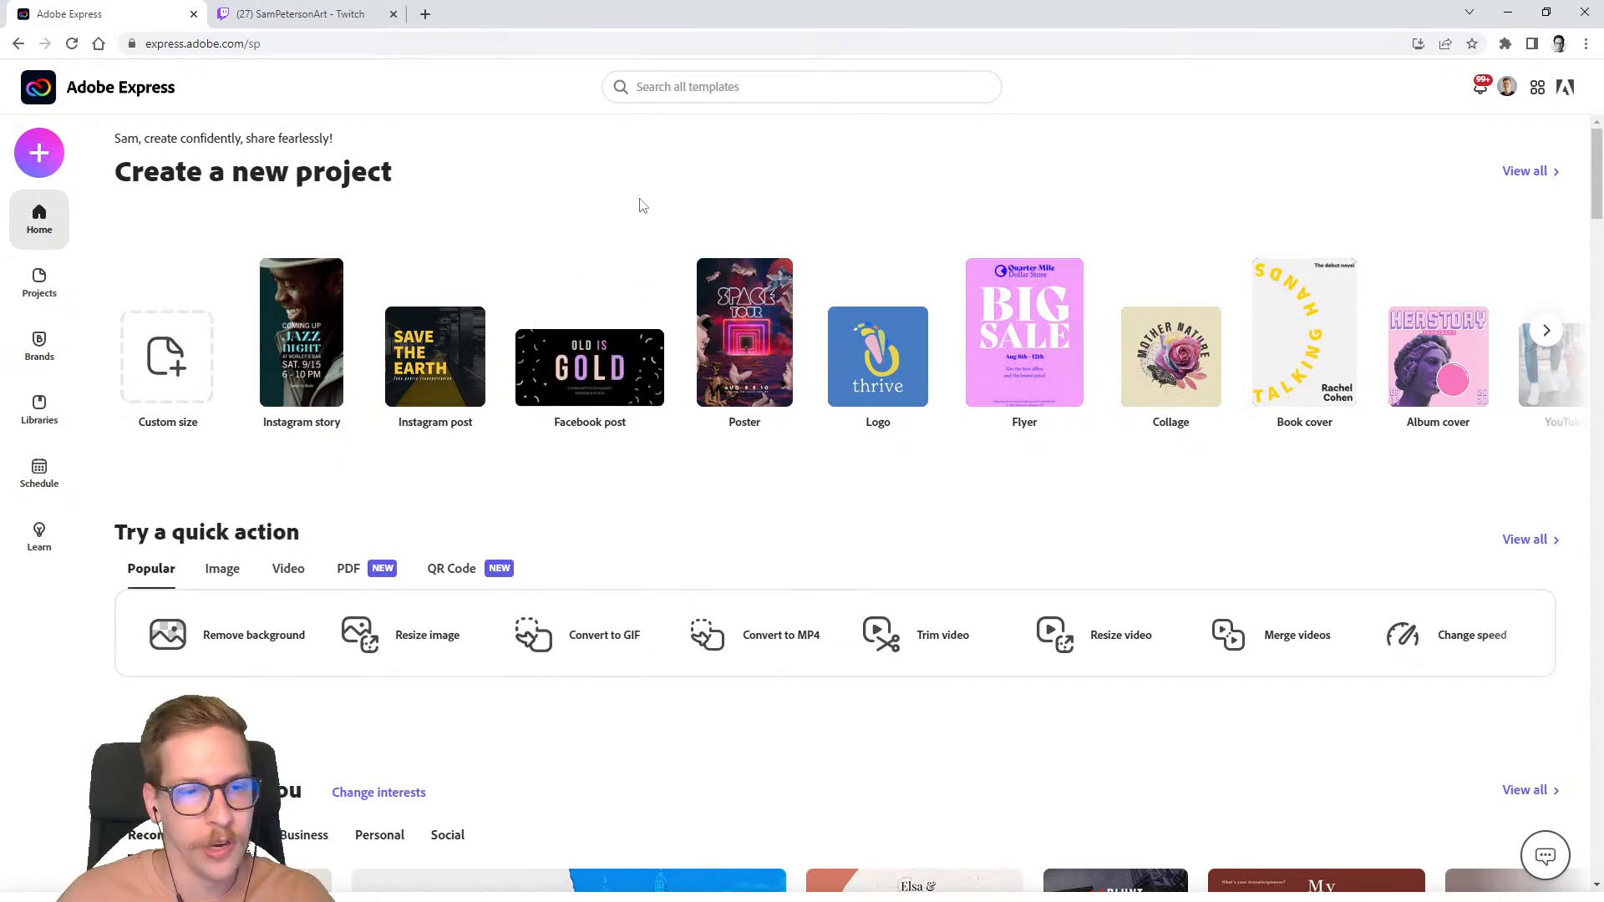
scroll(645, 205, "down", 2)
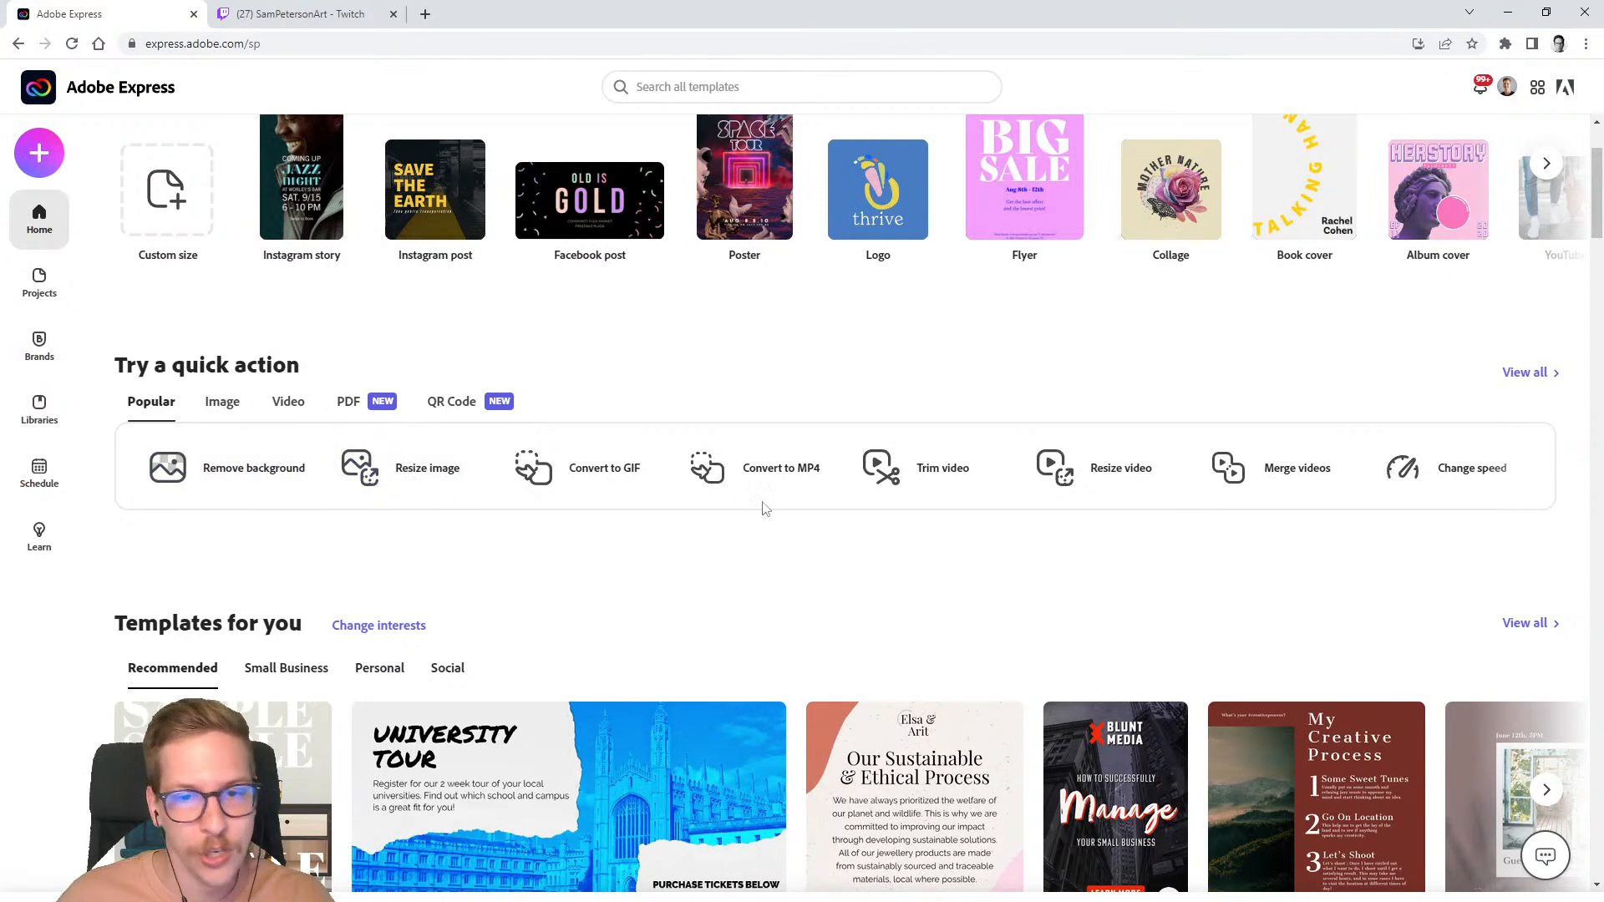
scroll(240, 490, "down", 6)
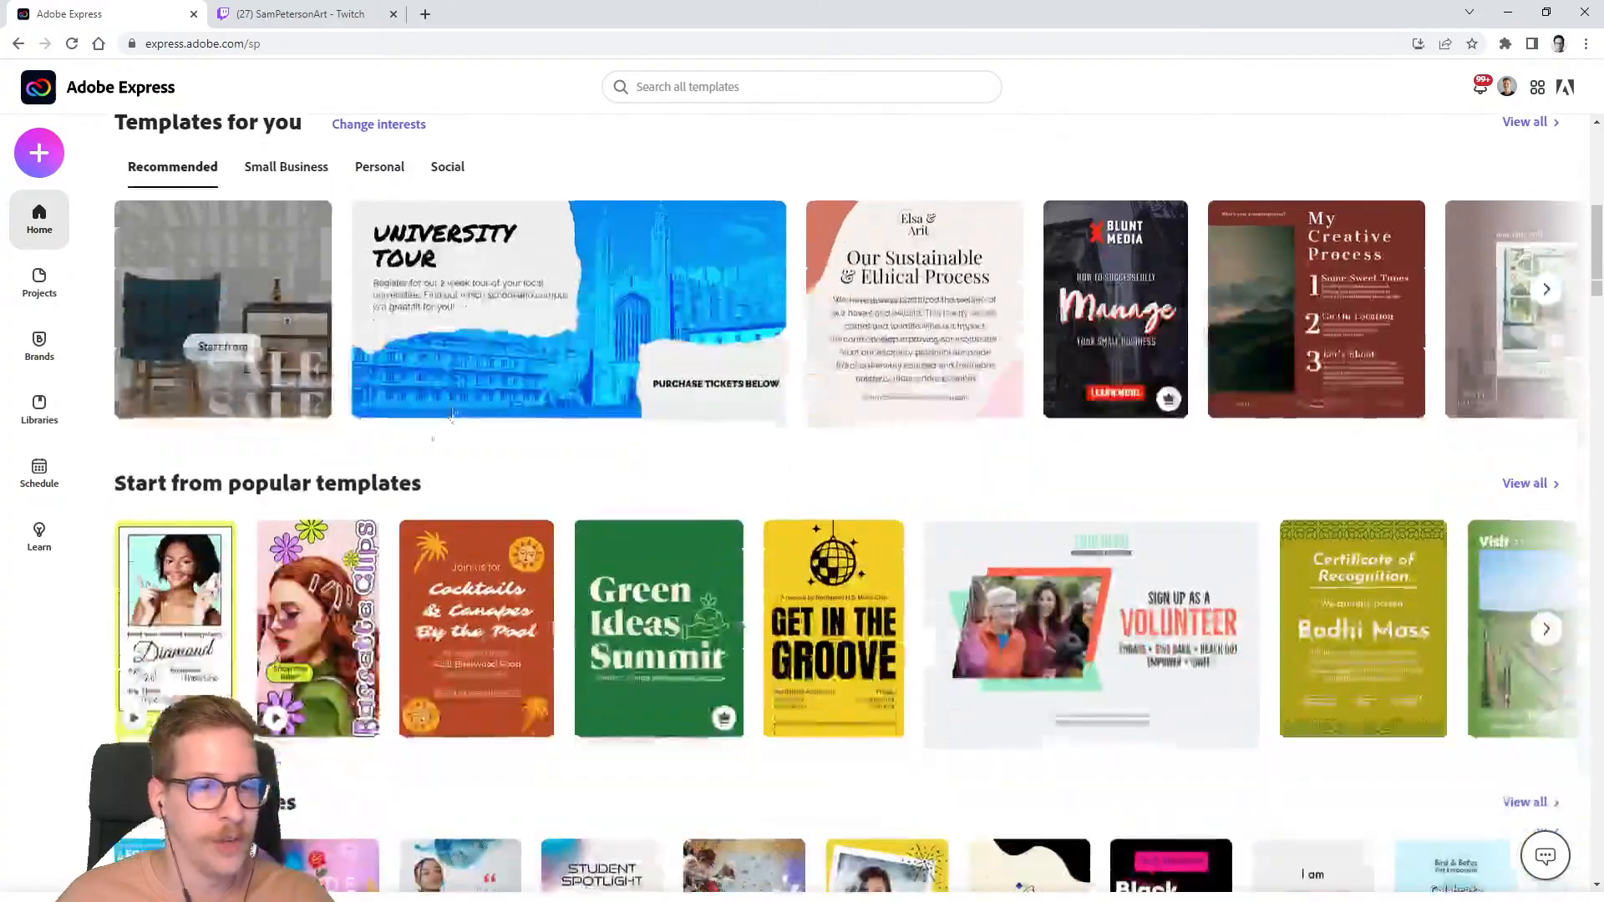
scroll(491, 389, "down", 8)
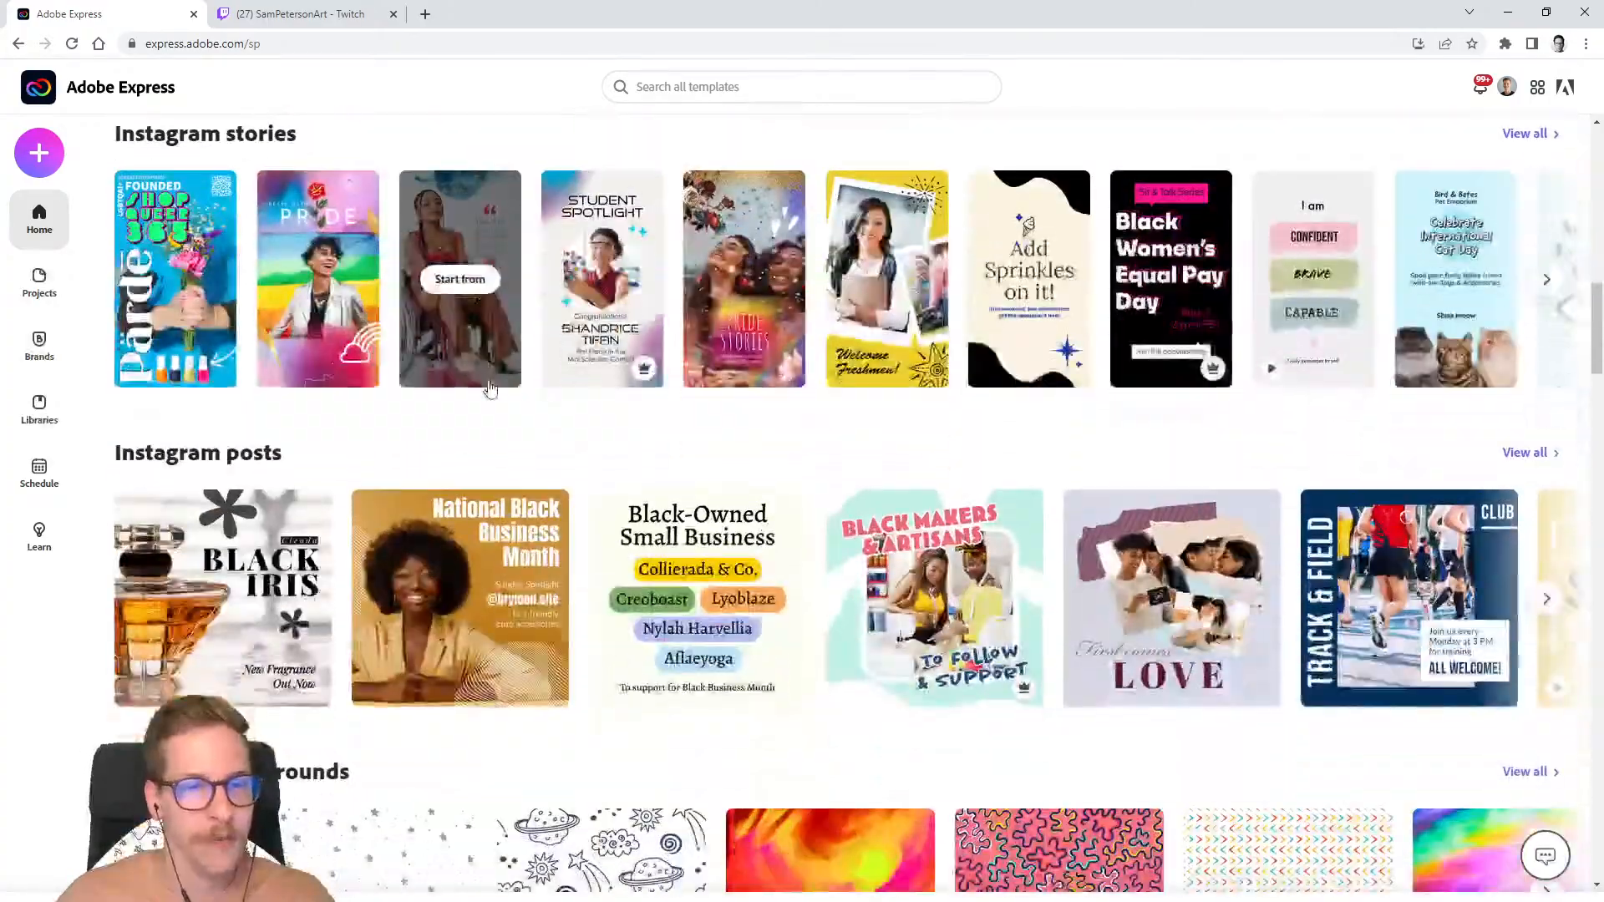
scroll(491, 389, "down", 8)
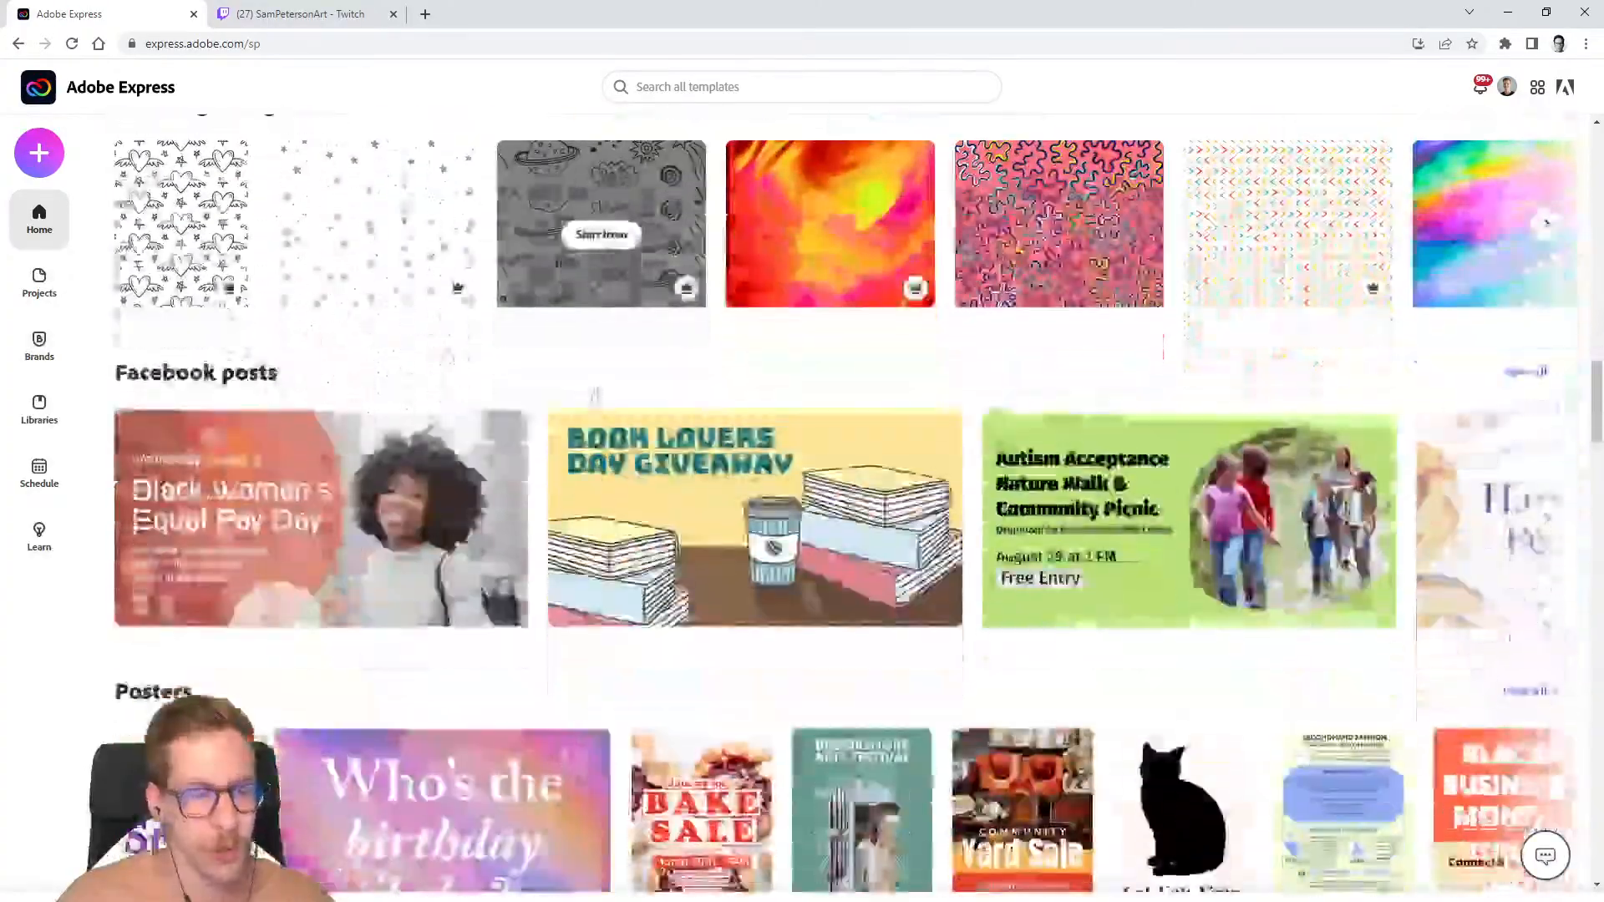
scroll(597, 396, "down", 9)
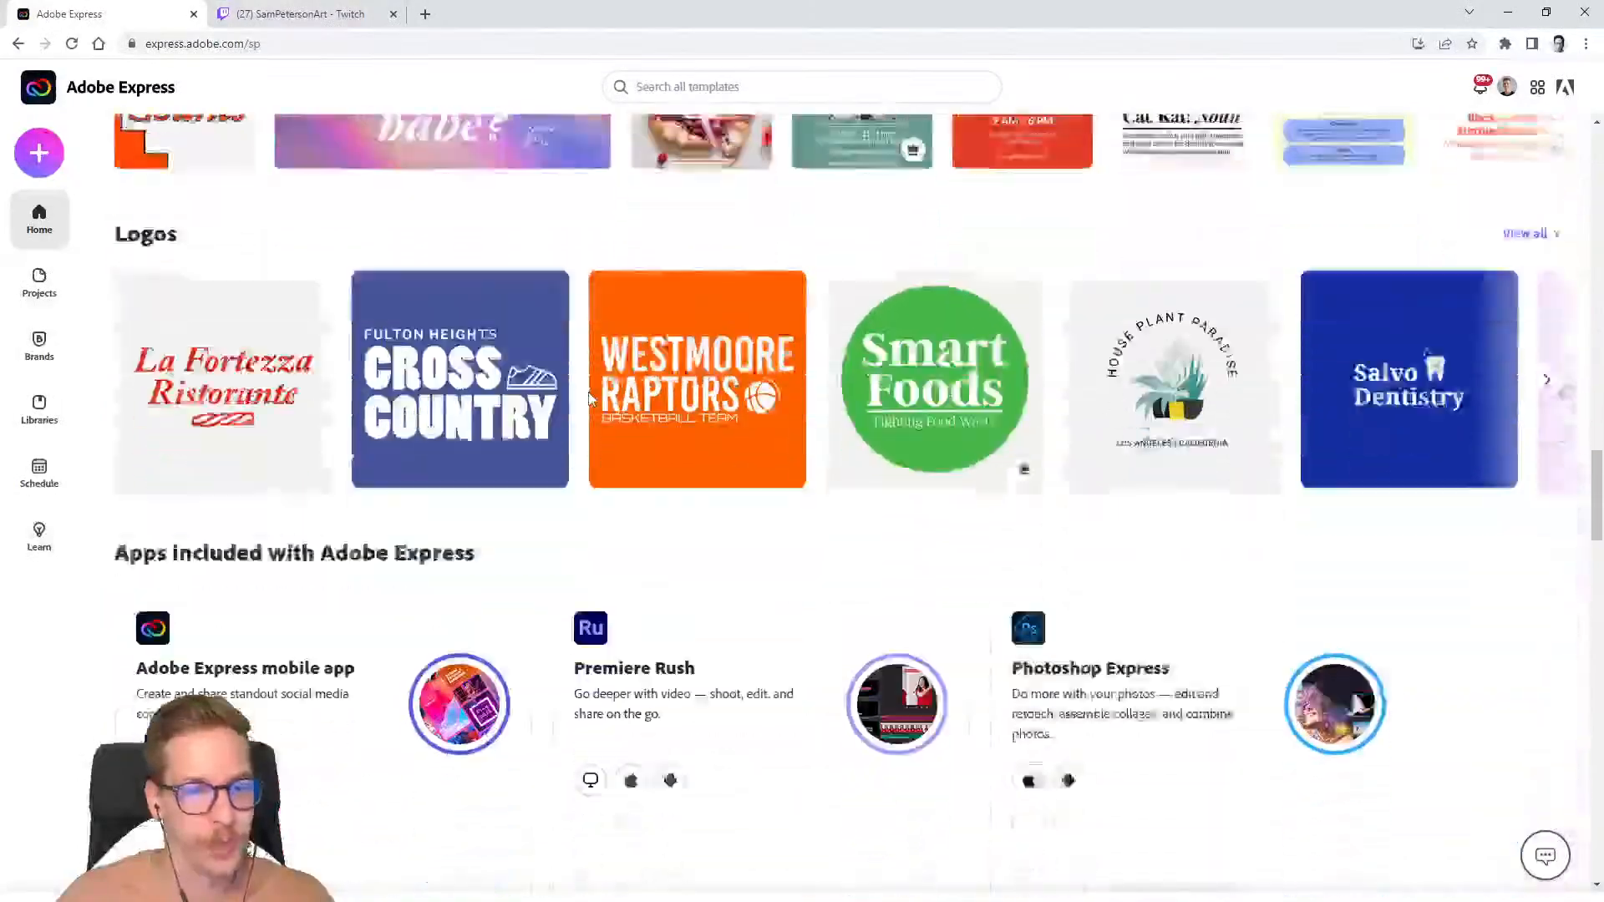
scroll(589, 393, "up", 15)
scroll(585, 396, "up", 15)
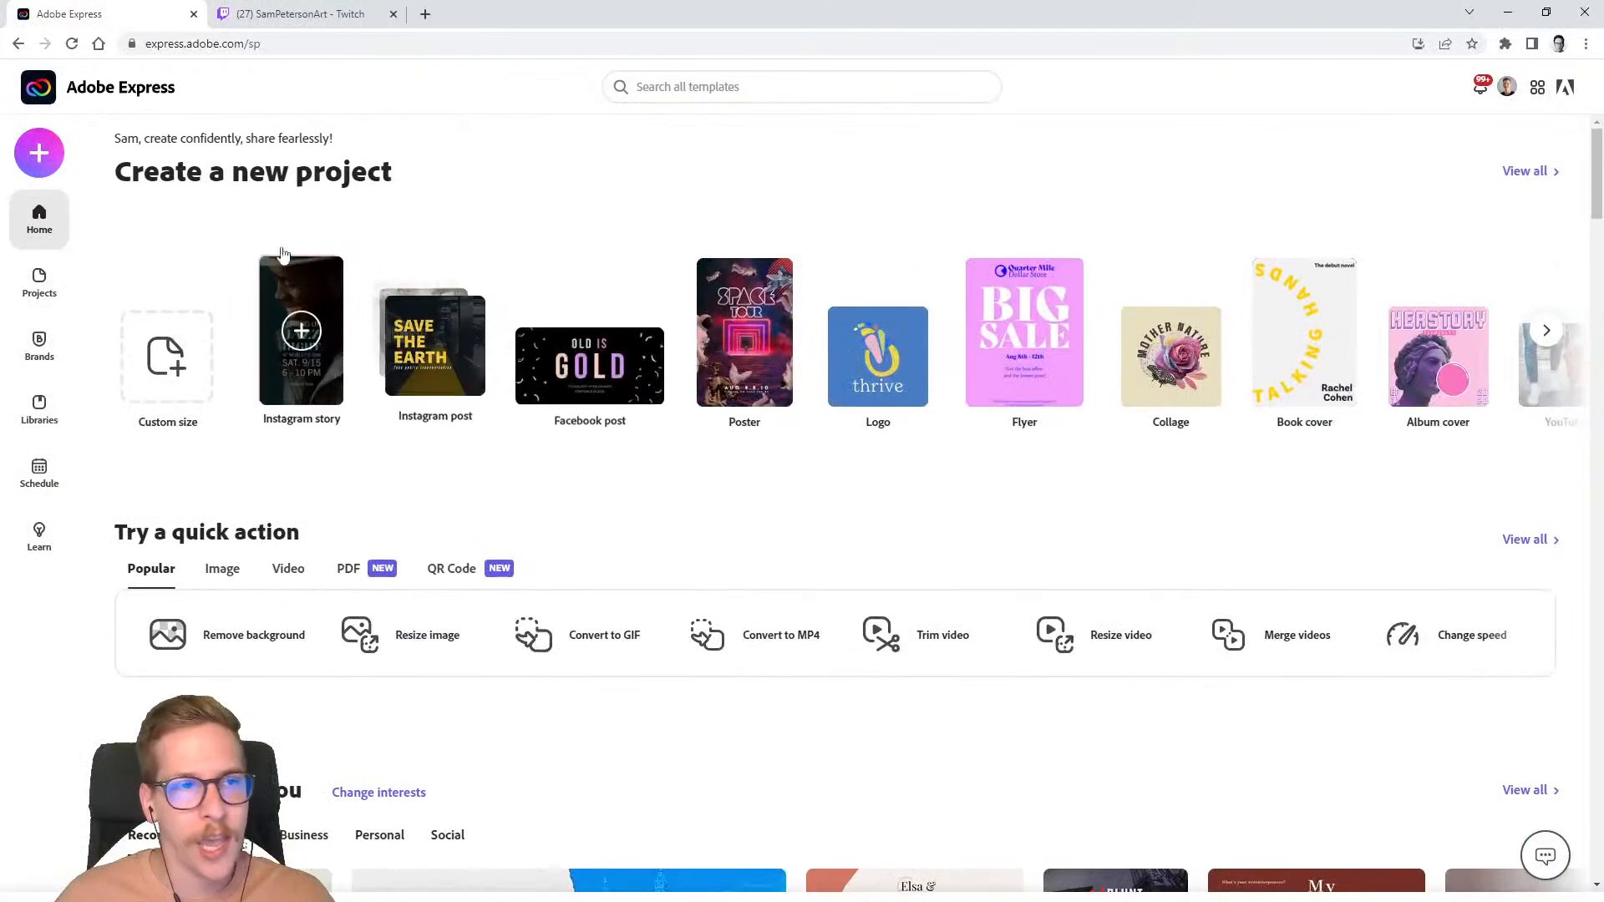
- Look over the create-new options, the Projects and Brands pages, and the tutorials on the Learn page
left_click(40, 157)
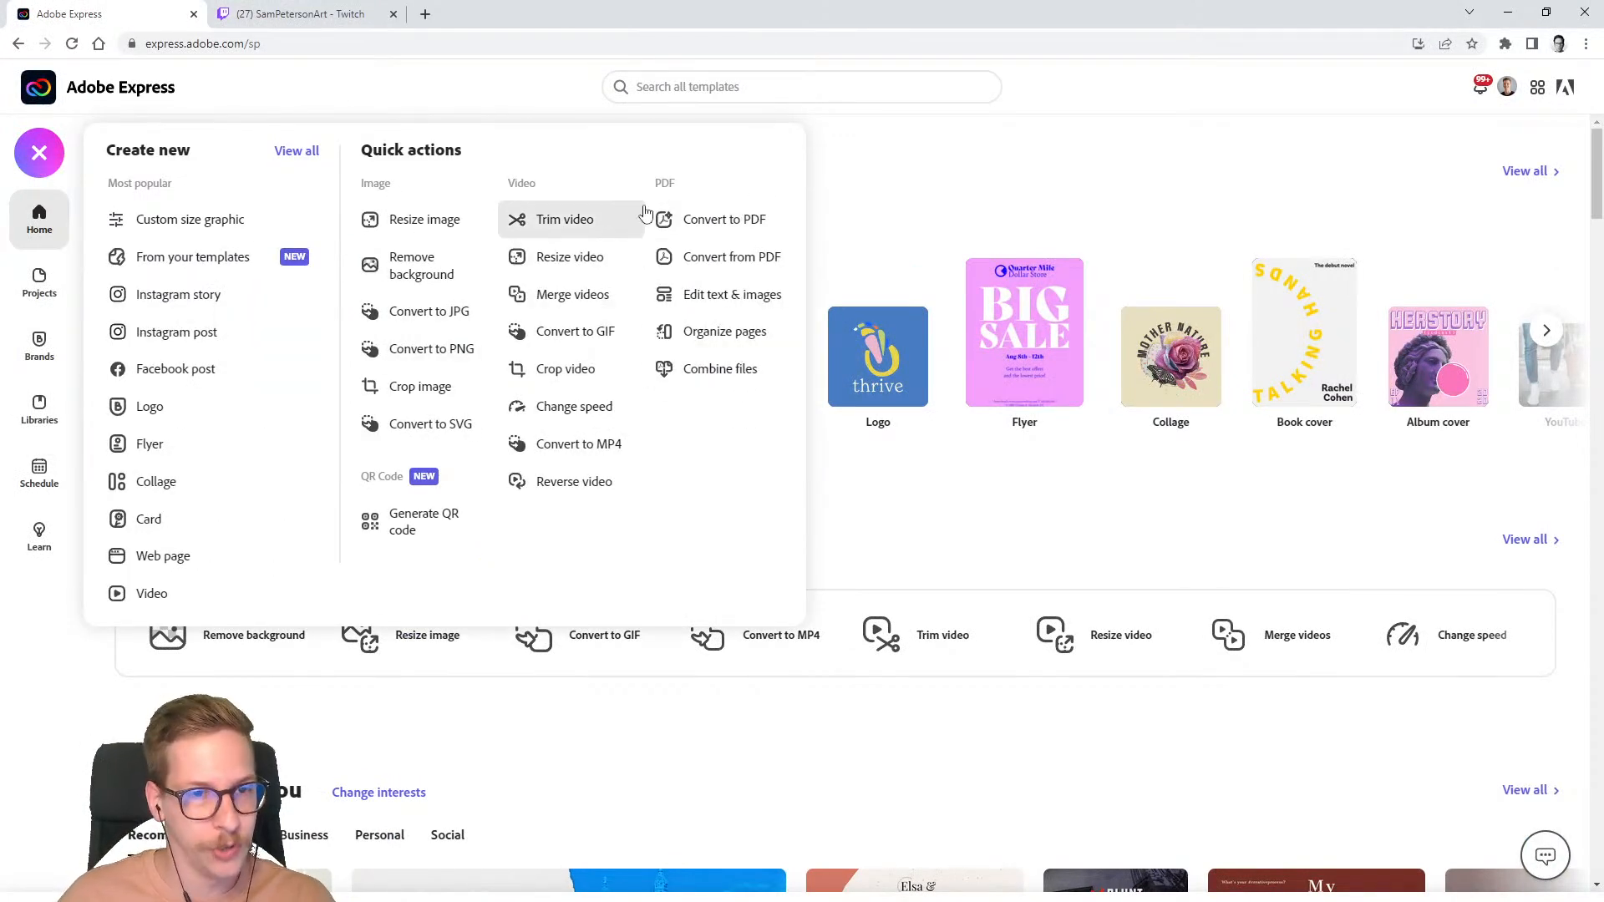
left_click(35, 284)
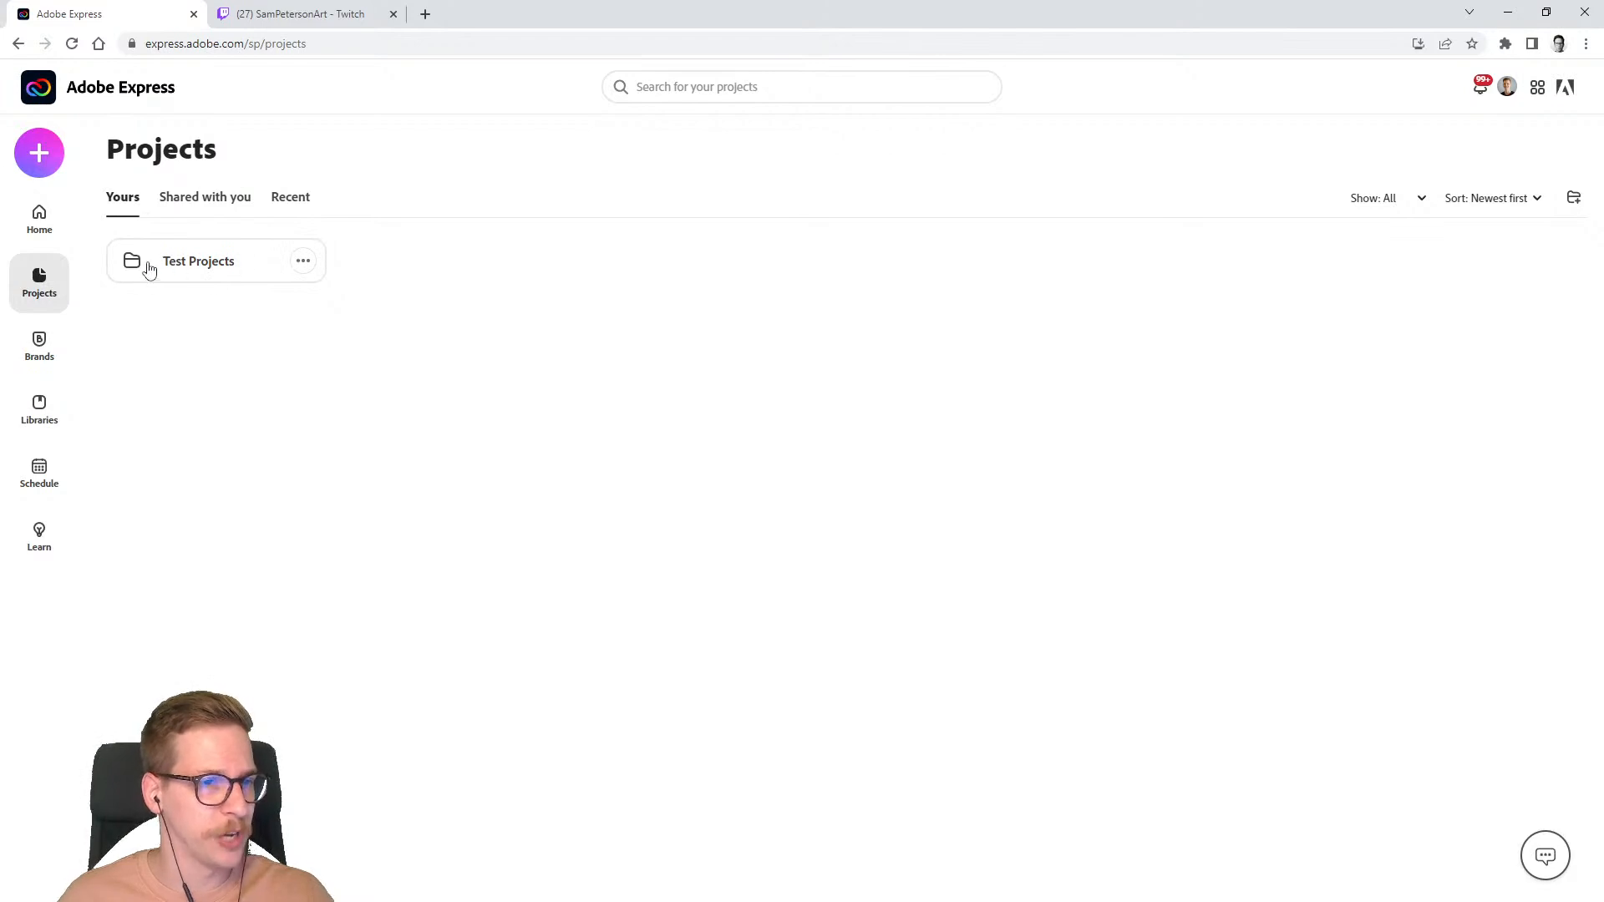
left_click(61, 357)
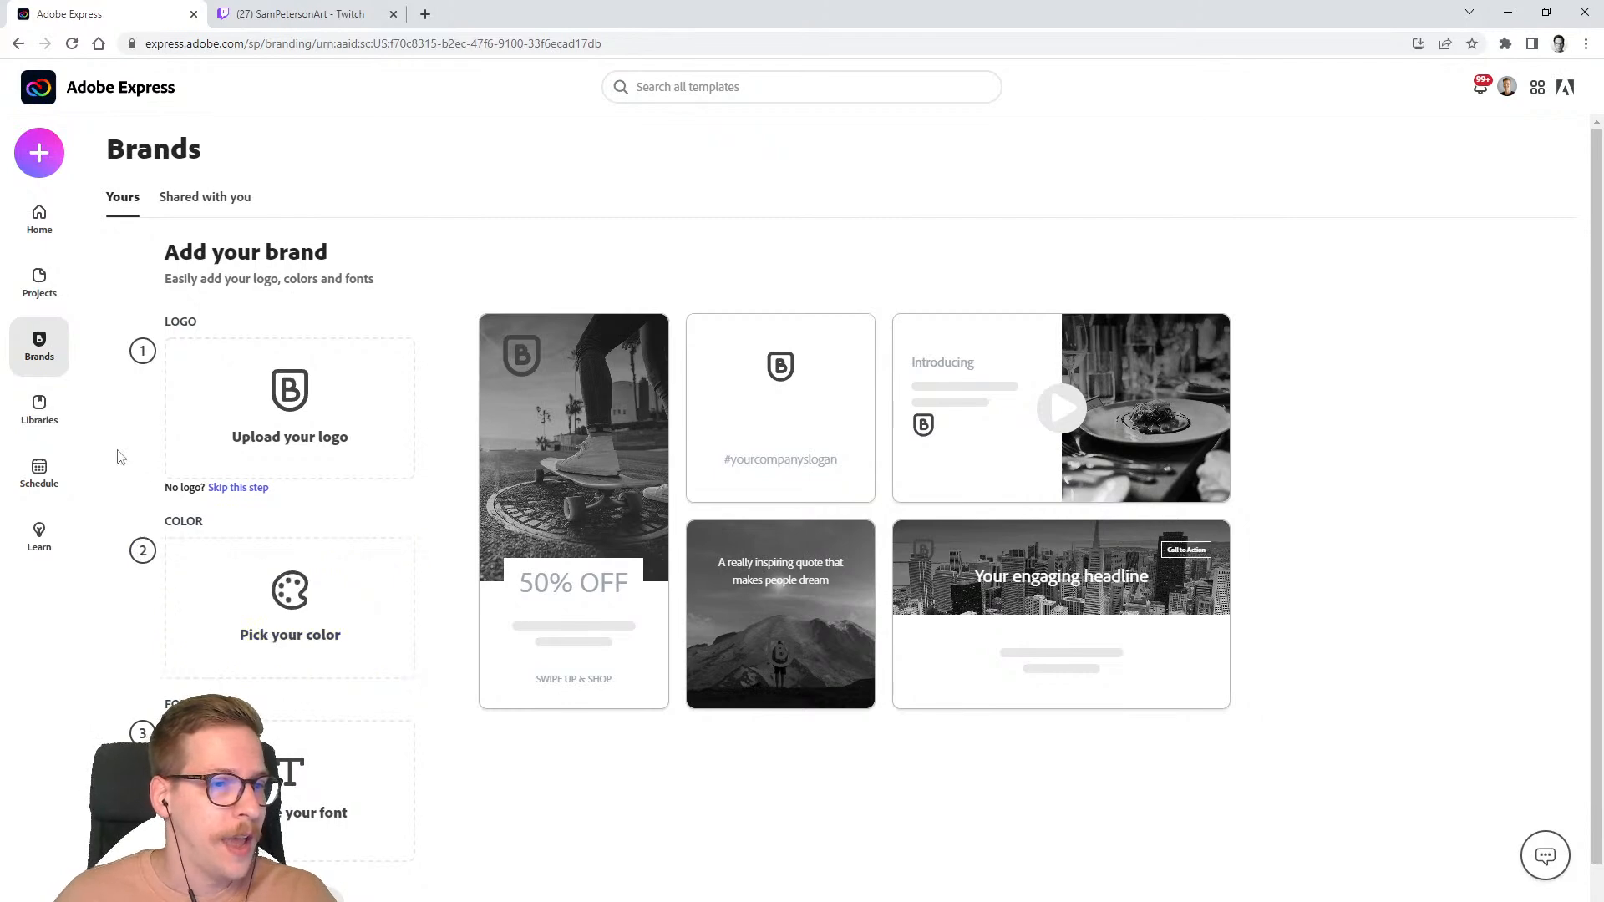
left_click(52, 542)
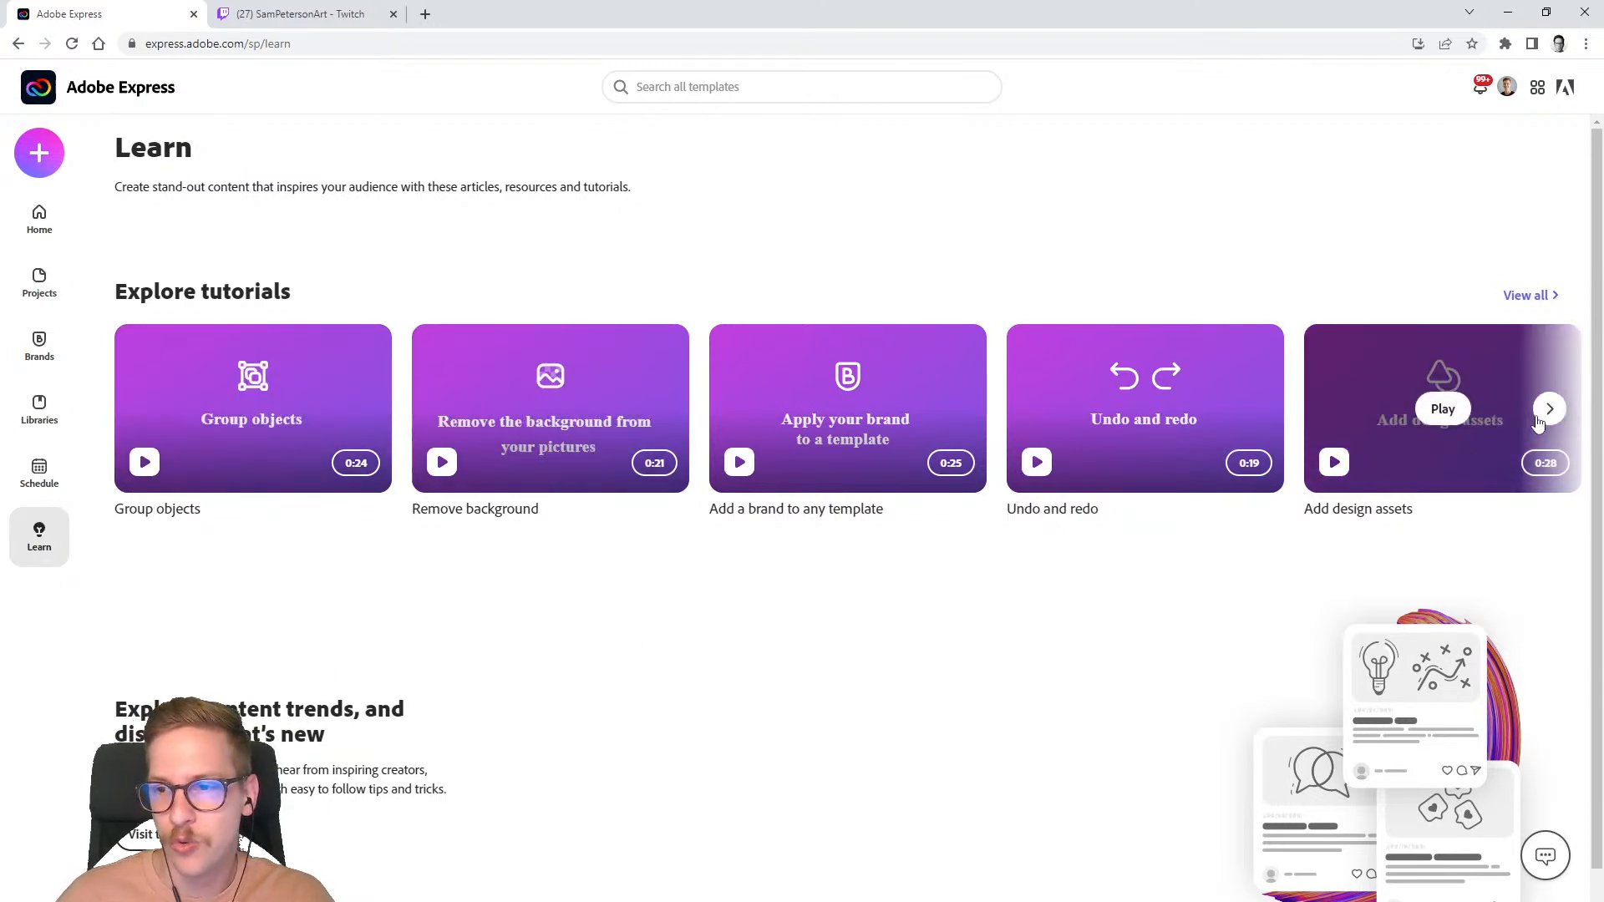
left_click(1550, 408)
left_click(1552, 412)
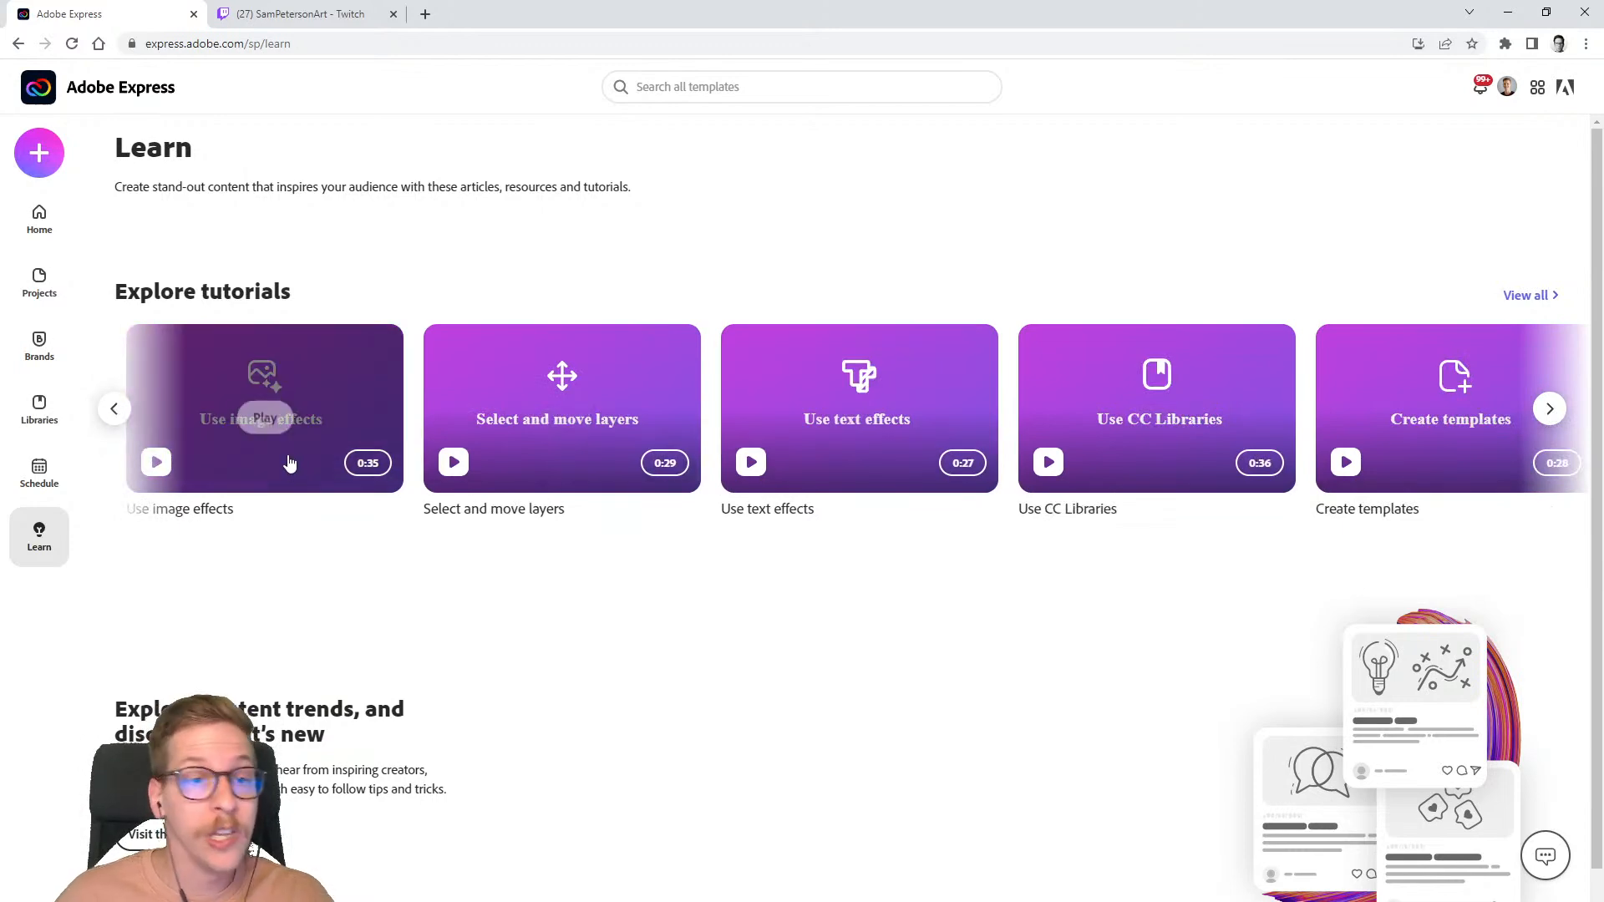
left_click(113, 409)
left_click(113, 409)
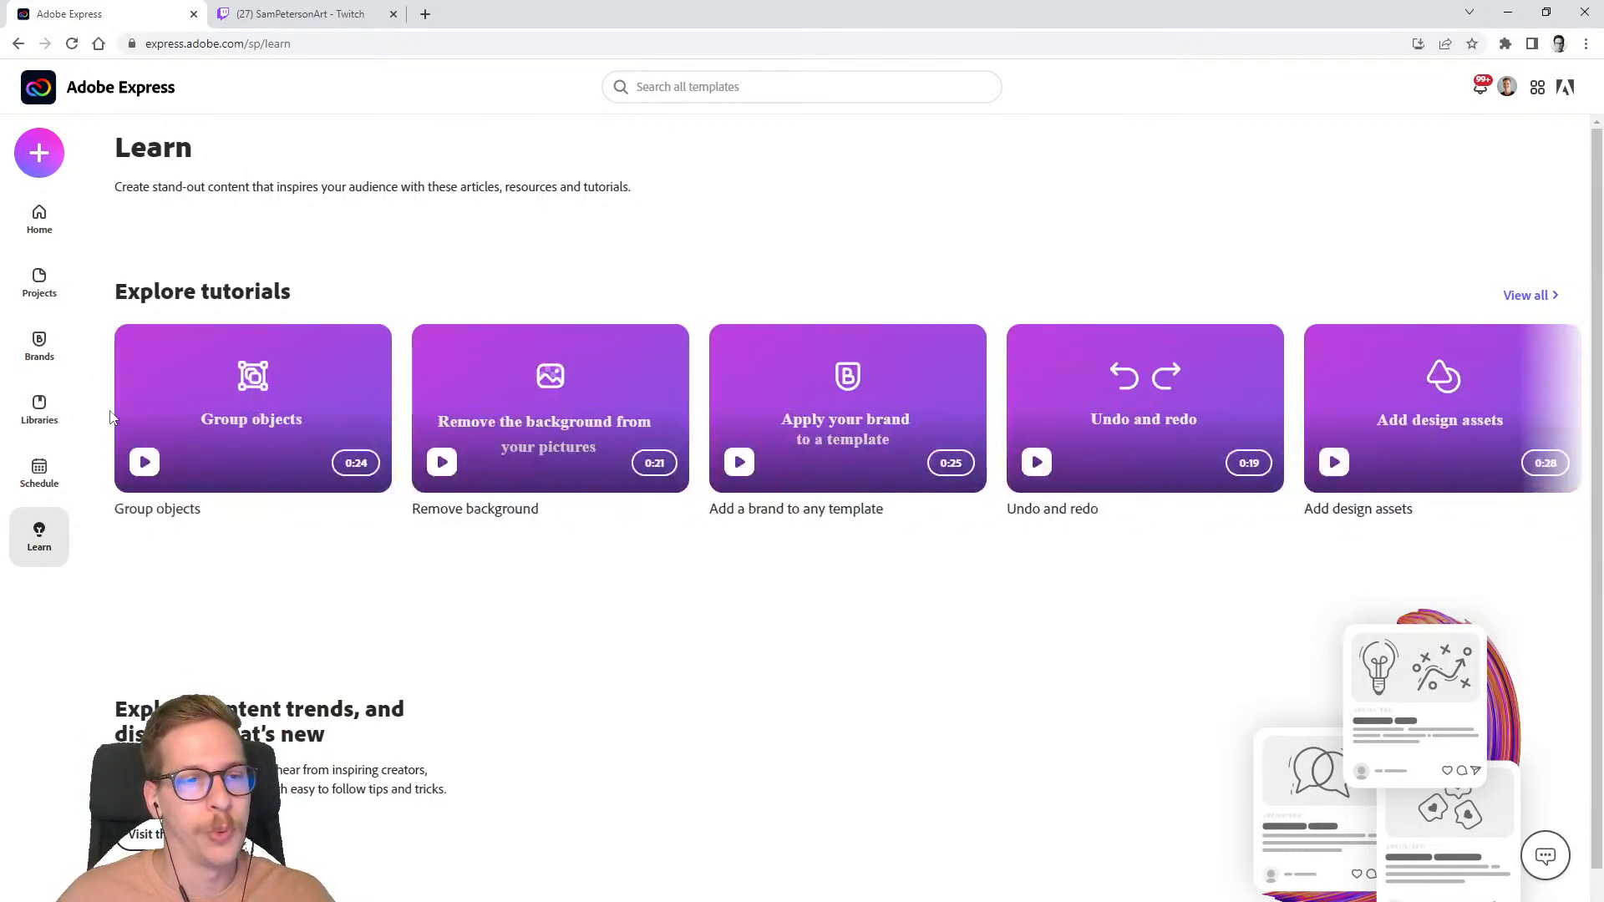
- Create a blank custom-size graphic 320 px wide and 150 px high
left_click(57, 149)
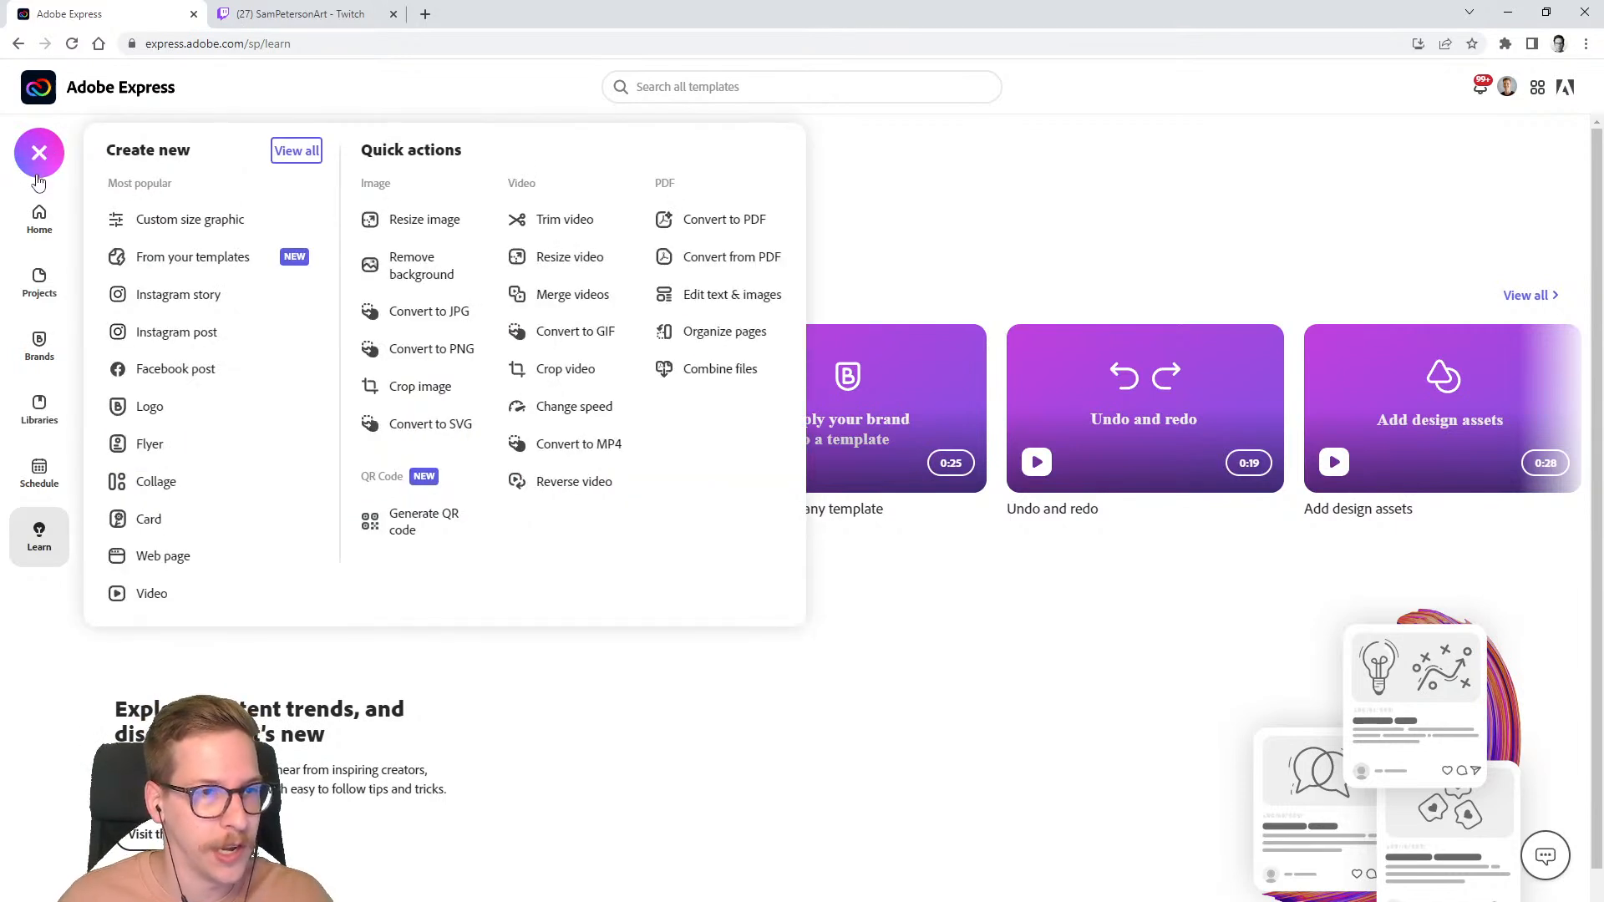
left_click(199, 220)
left_click(702, 563)
double_click(705, 567)
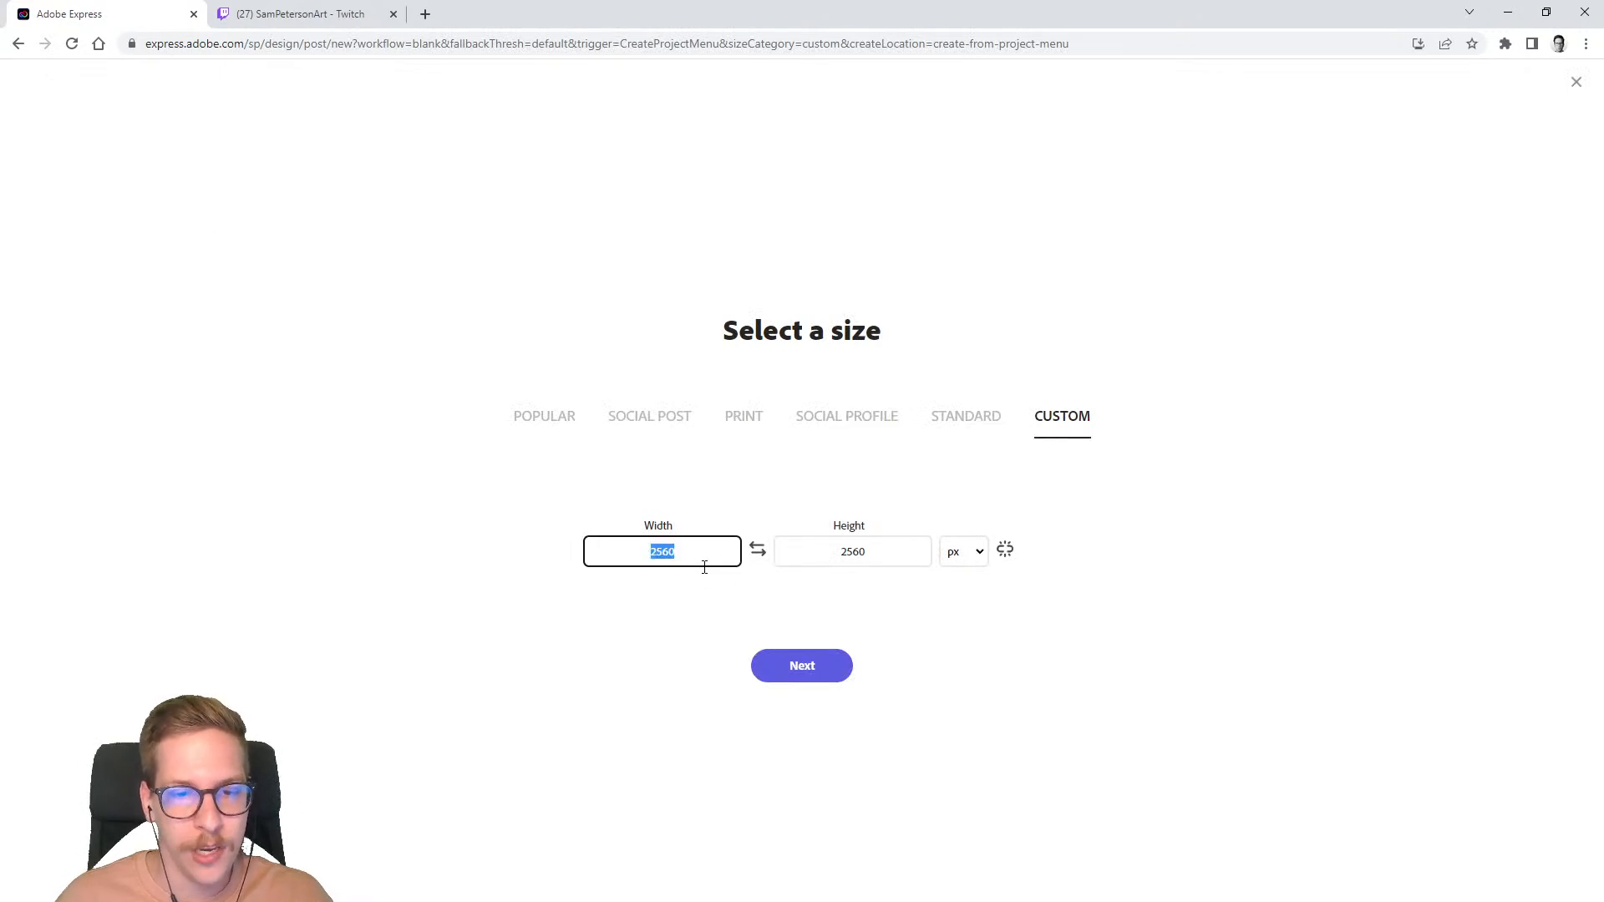
type("320")
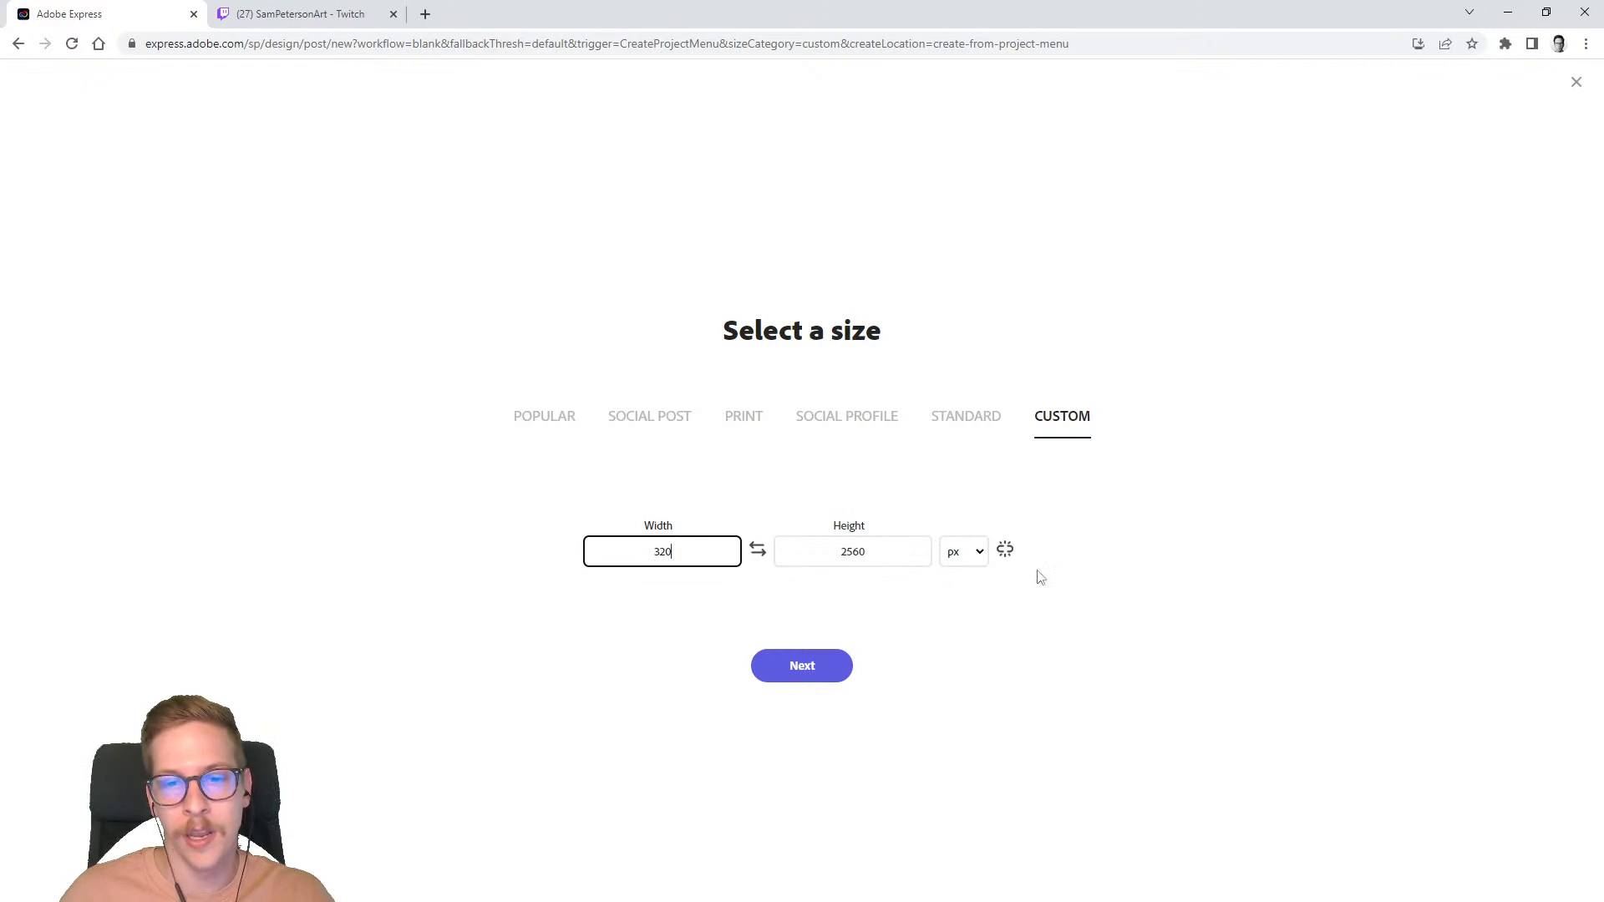
double_click(909, 558)
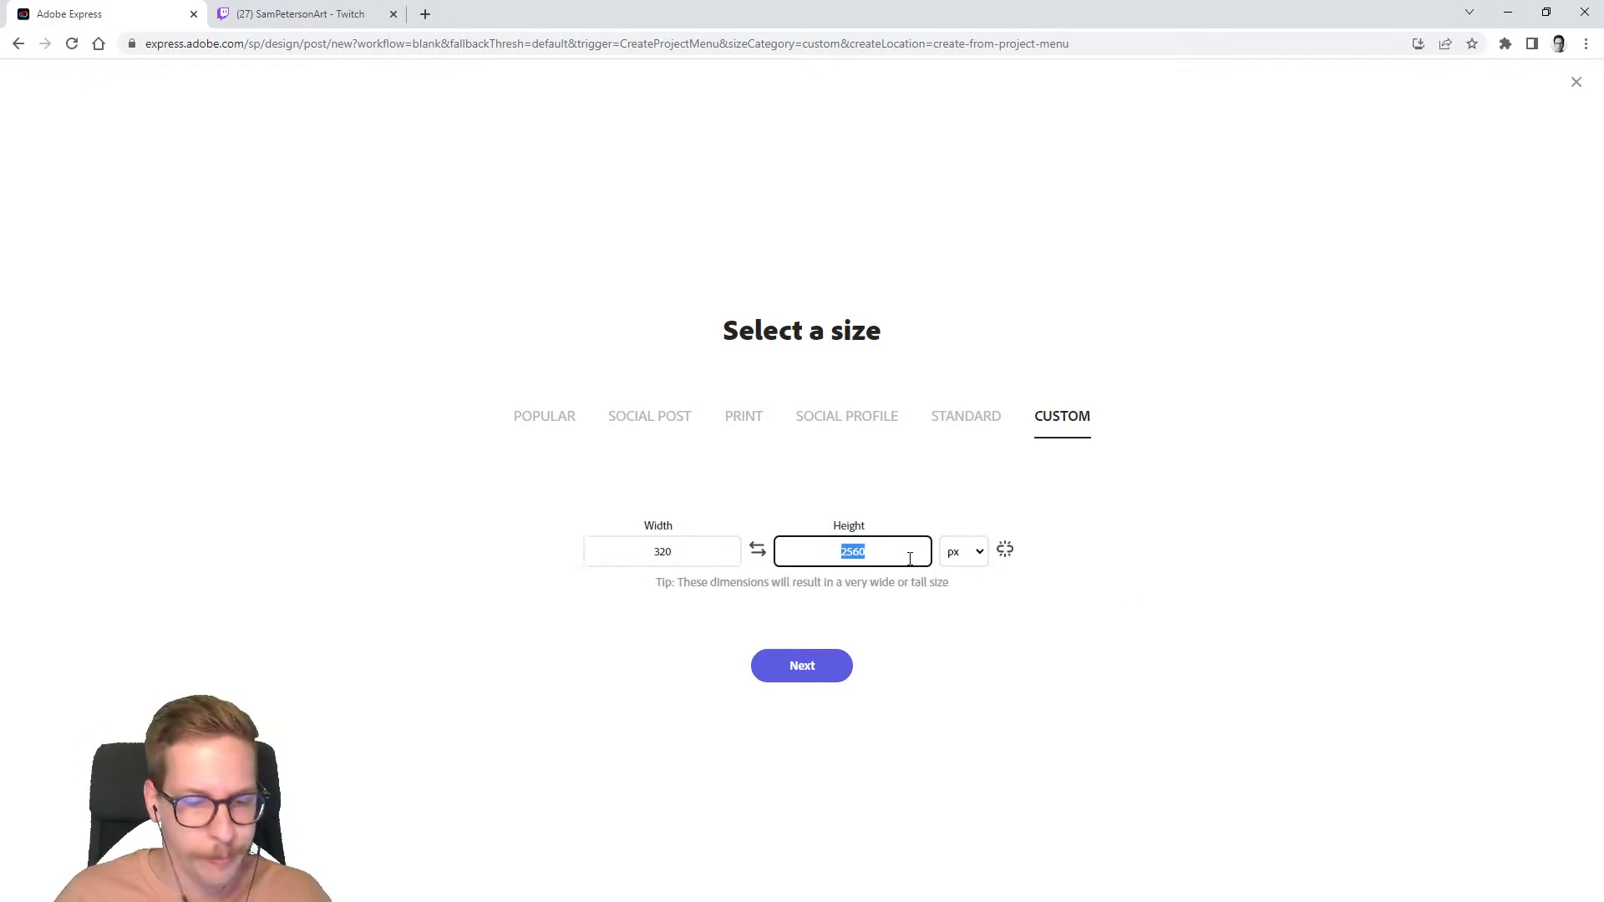
type("150")
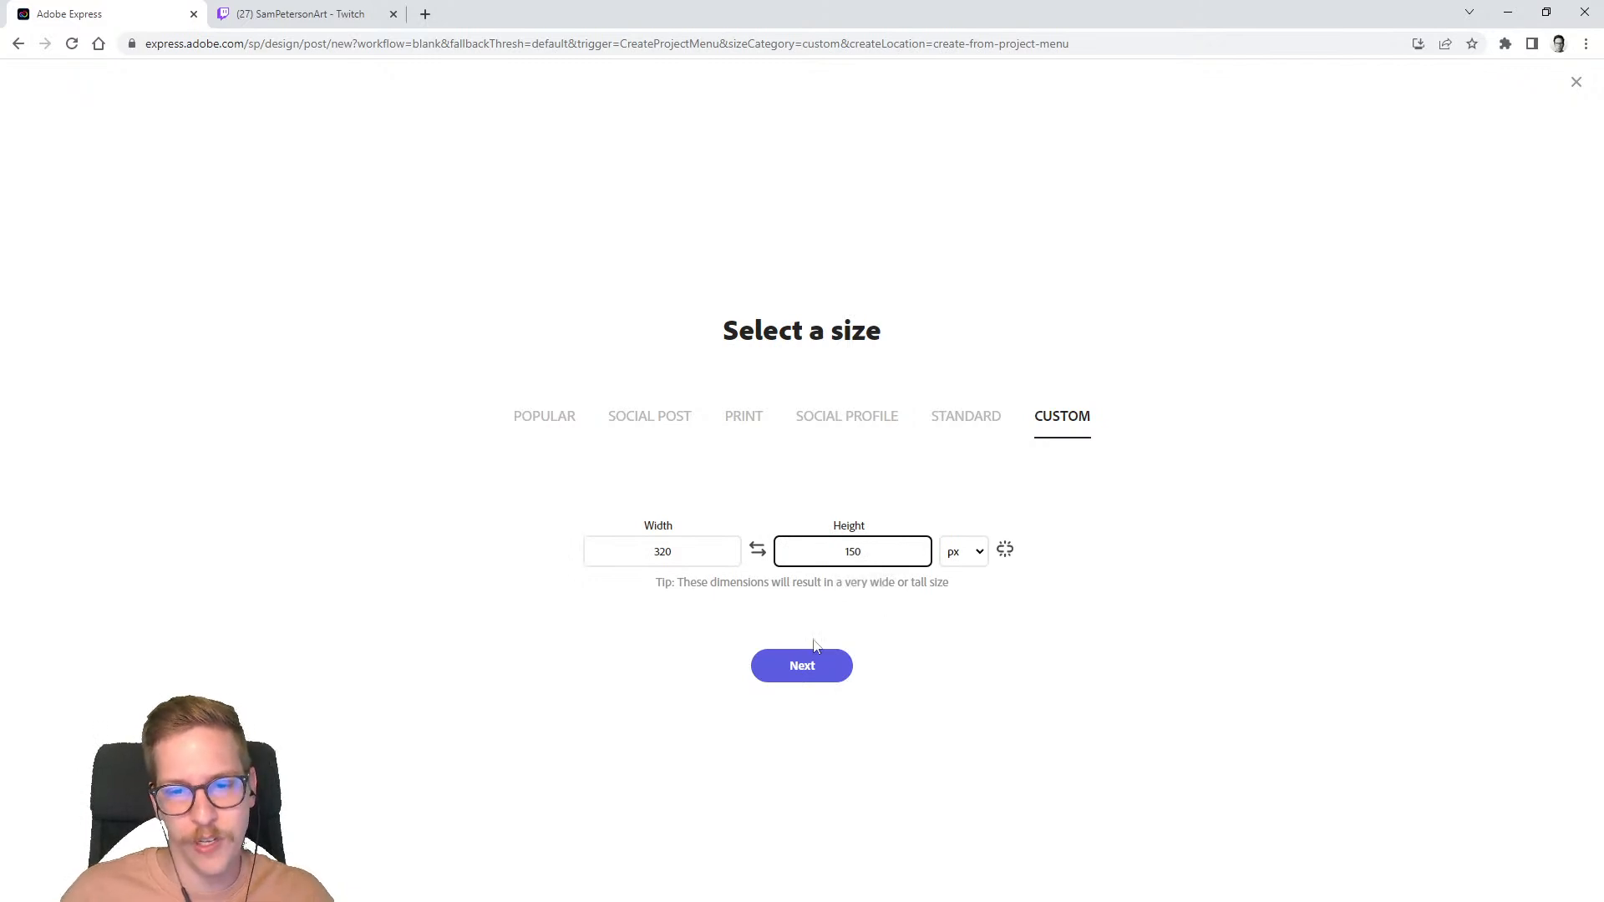
left_click(811, 664)
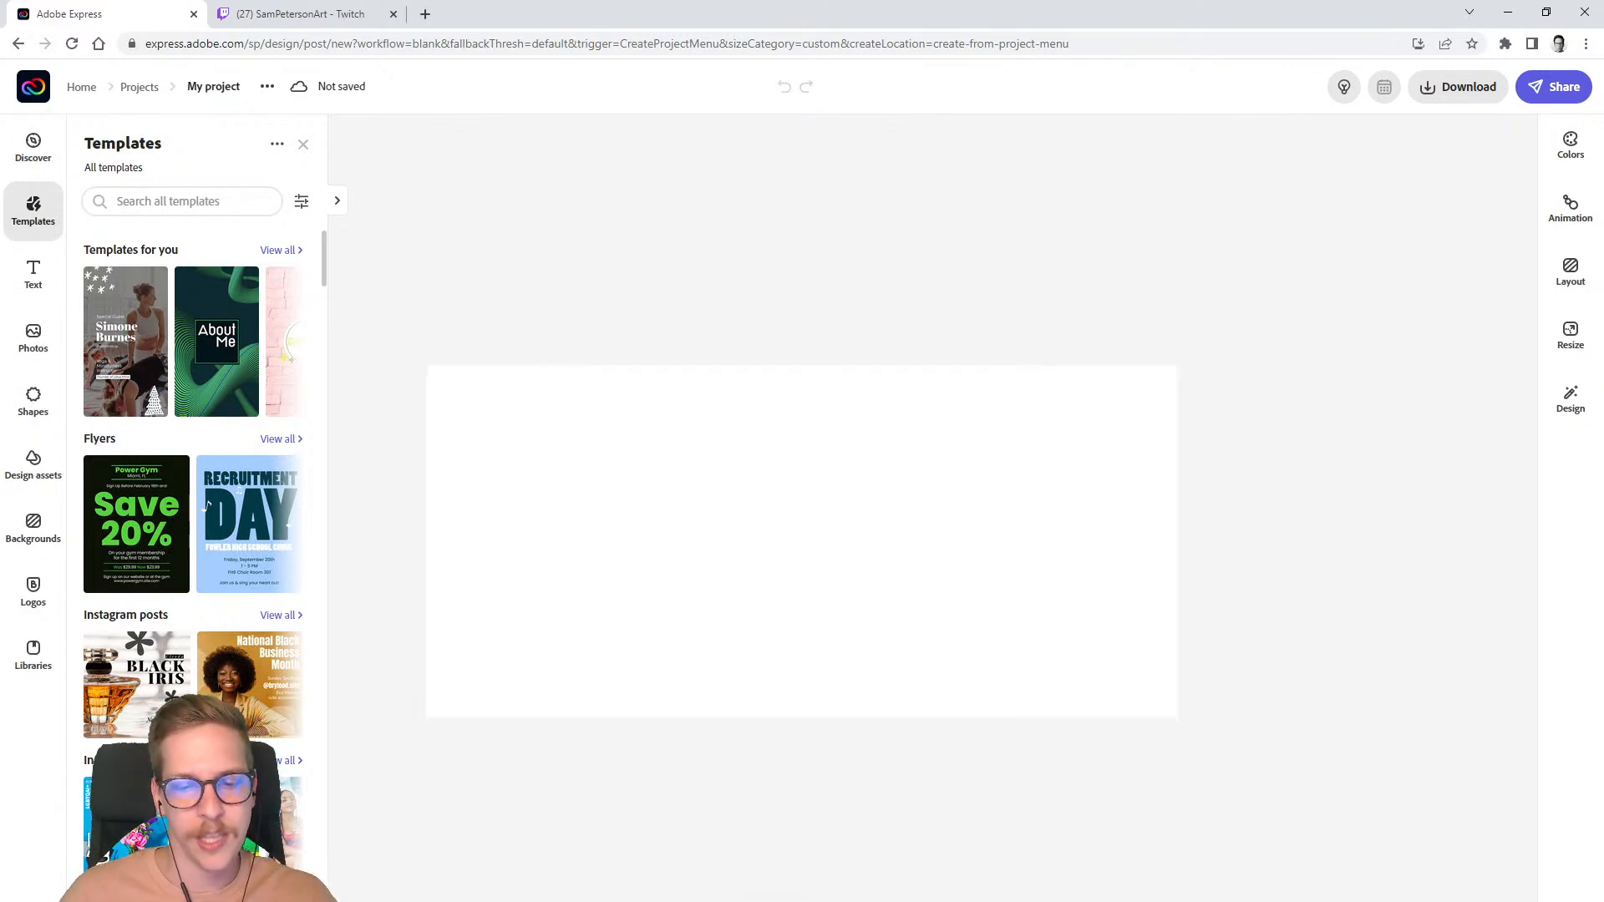
- Browse the available template categories and the ready-made text designs for the new project
scroll(182, 374, "down", 5)
scroll(182, 374, "down", 7)
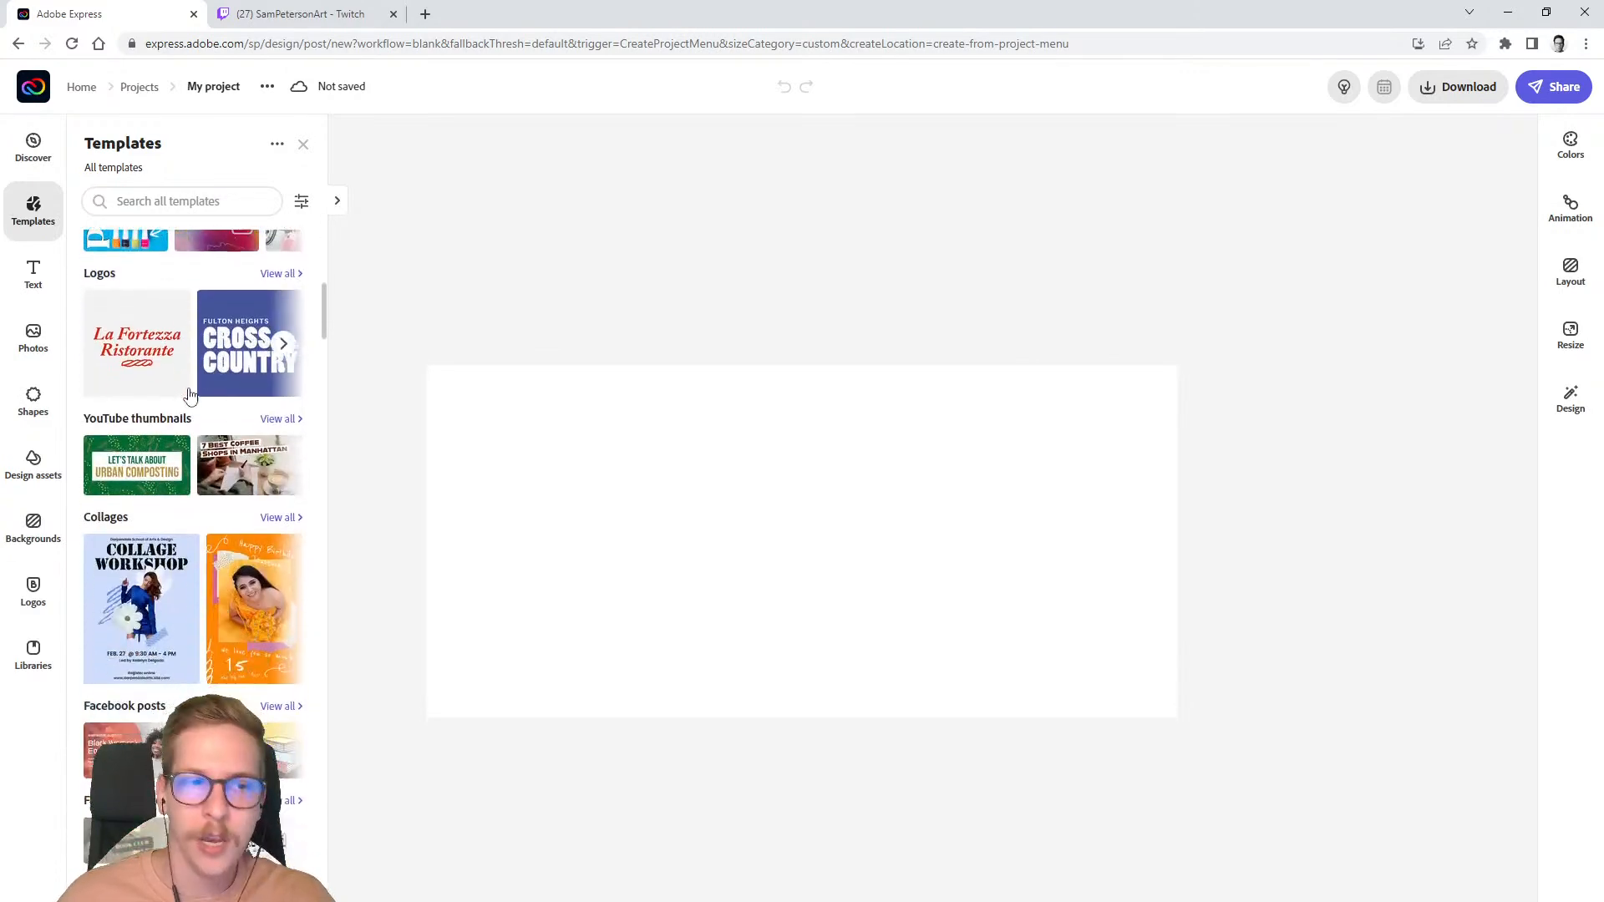
scroll(208, 426, "down", 4)
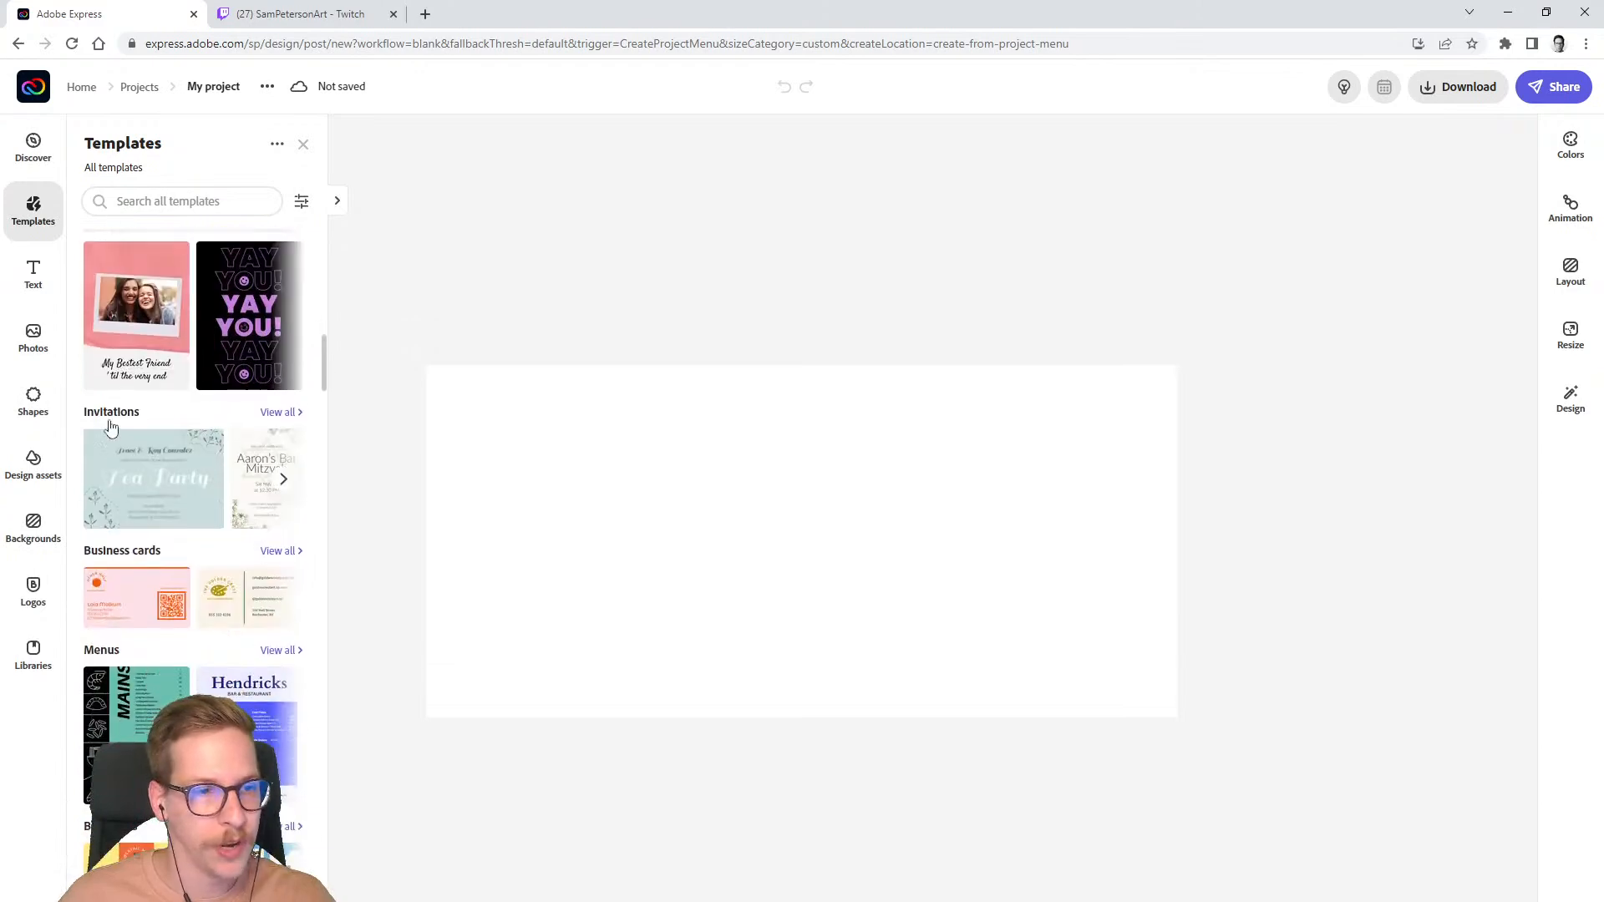
scroll(200, 455, "up", 15)
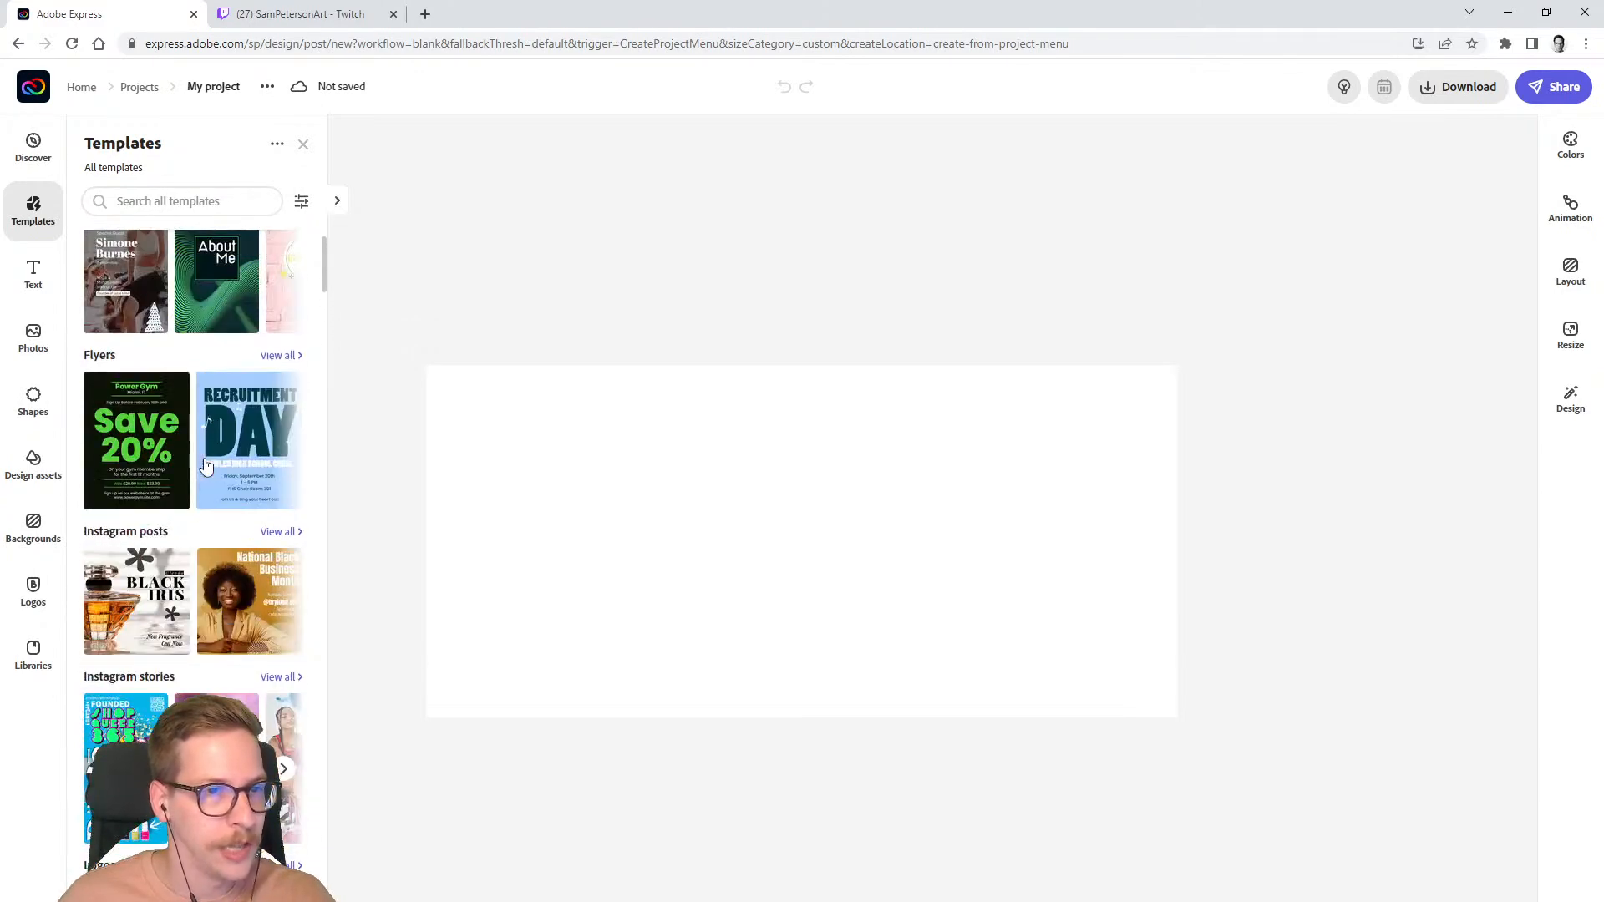
left_click(40, 278)
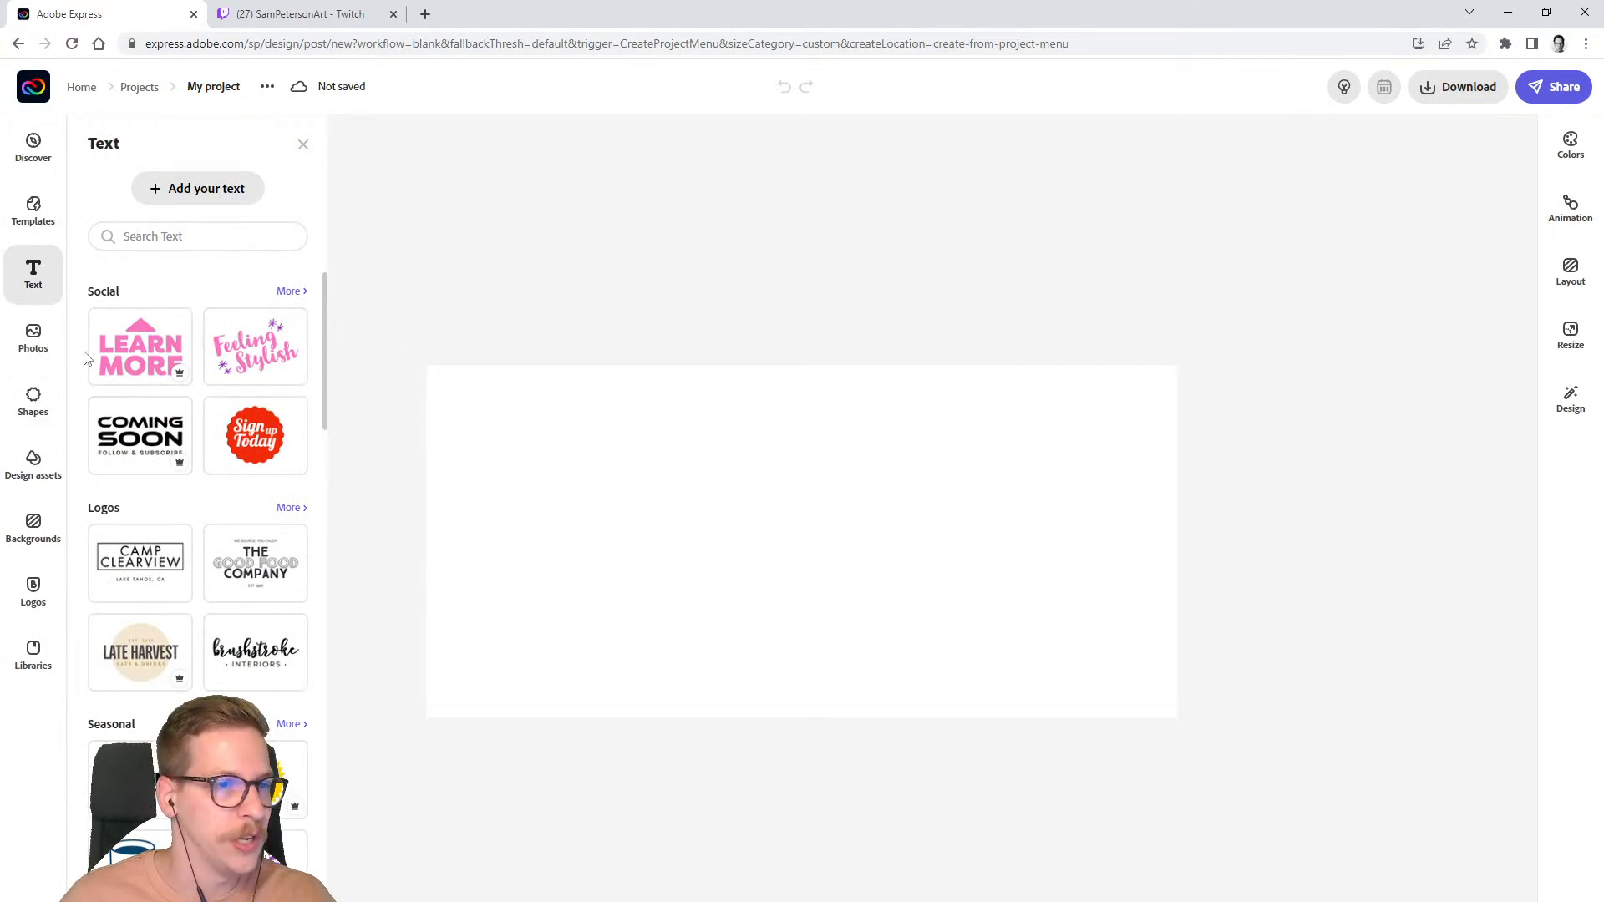
- Search the Adobe Stock photos for "snow" and clear the search
left_click(49, 350)
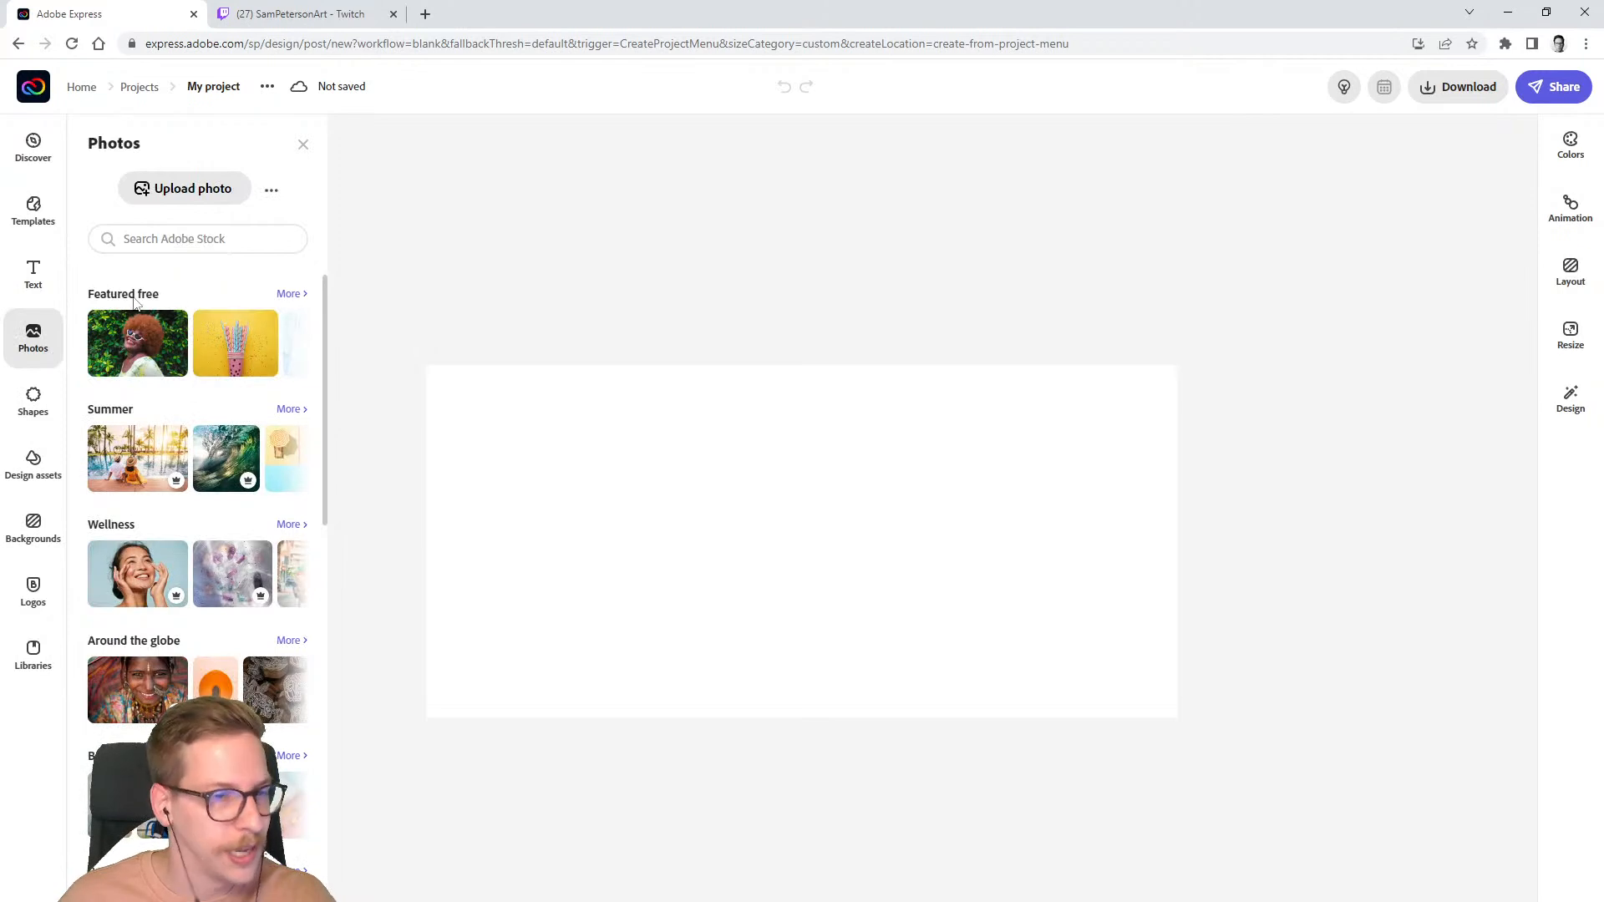
left_click(170, 243)
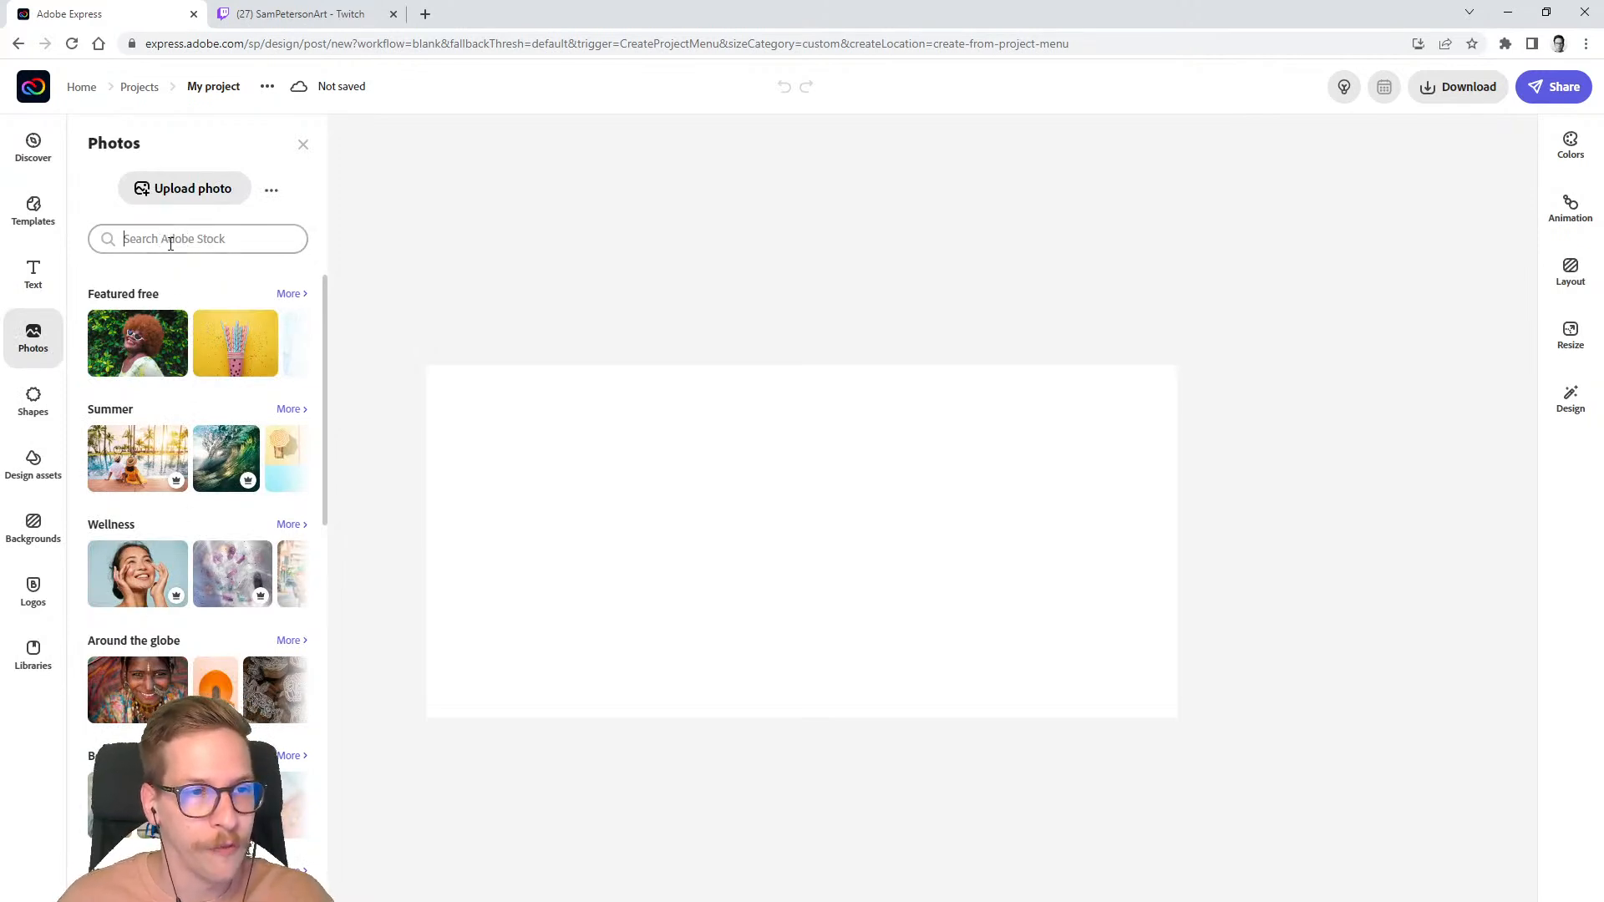
type("snow")
key("Return")
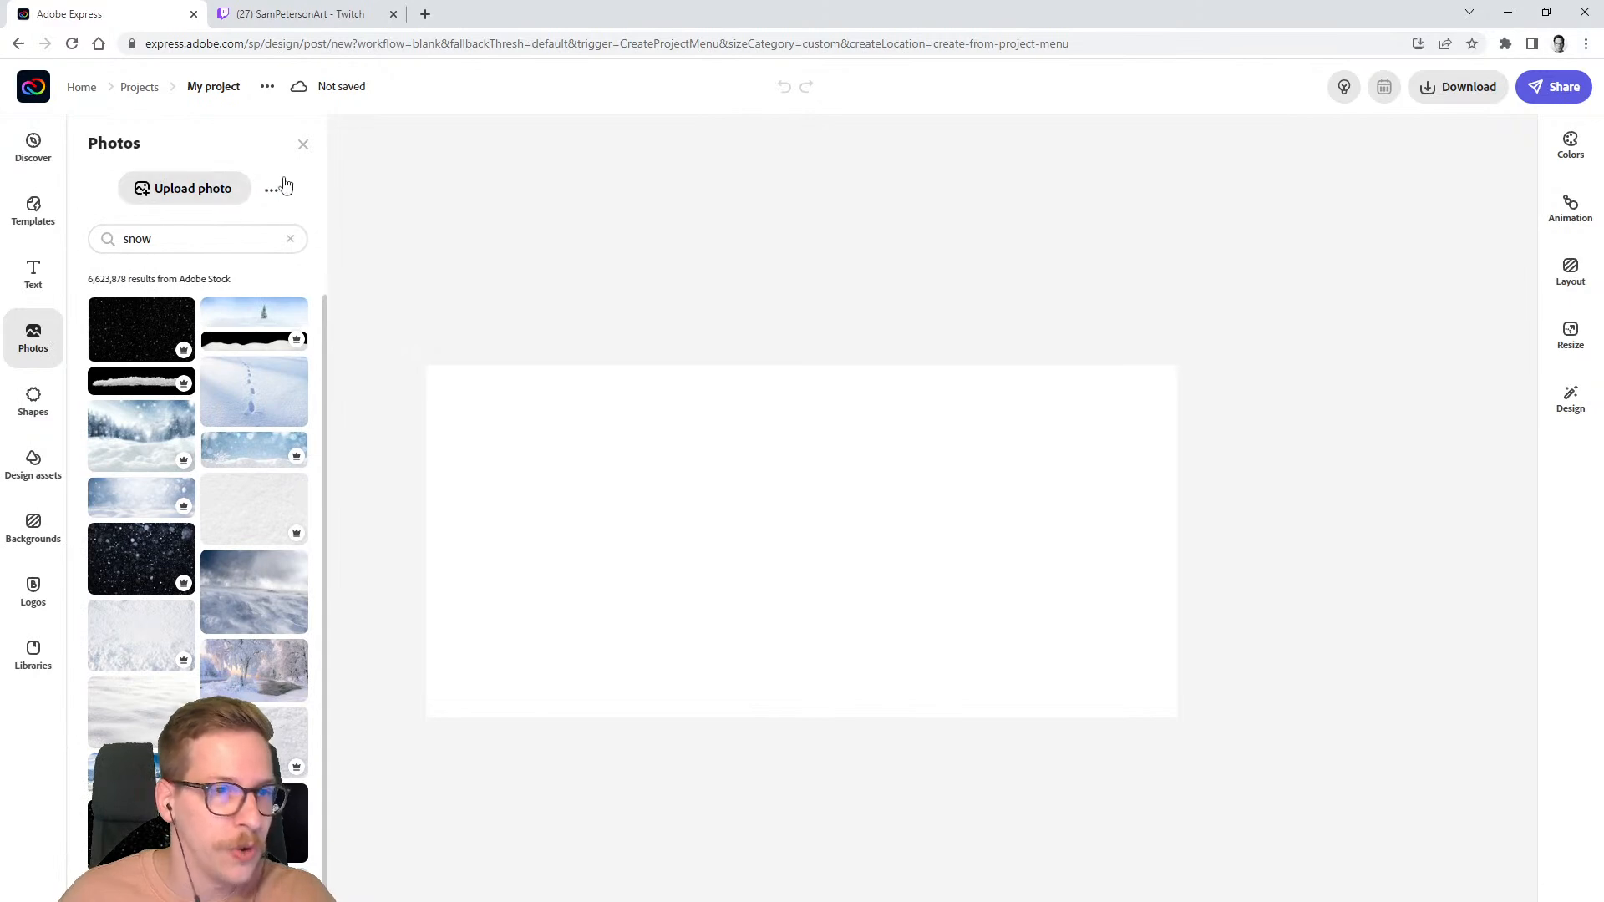
left_click(292, 241)
- Browse the Beauty and fashion photo category and return to the photo overview
scroll(175, 651, "down", 2)
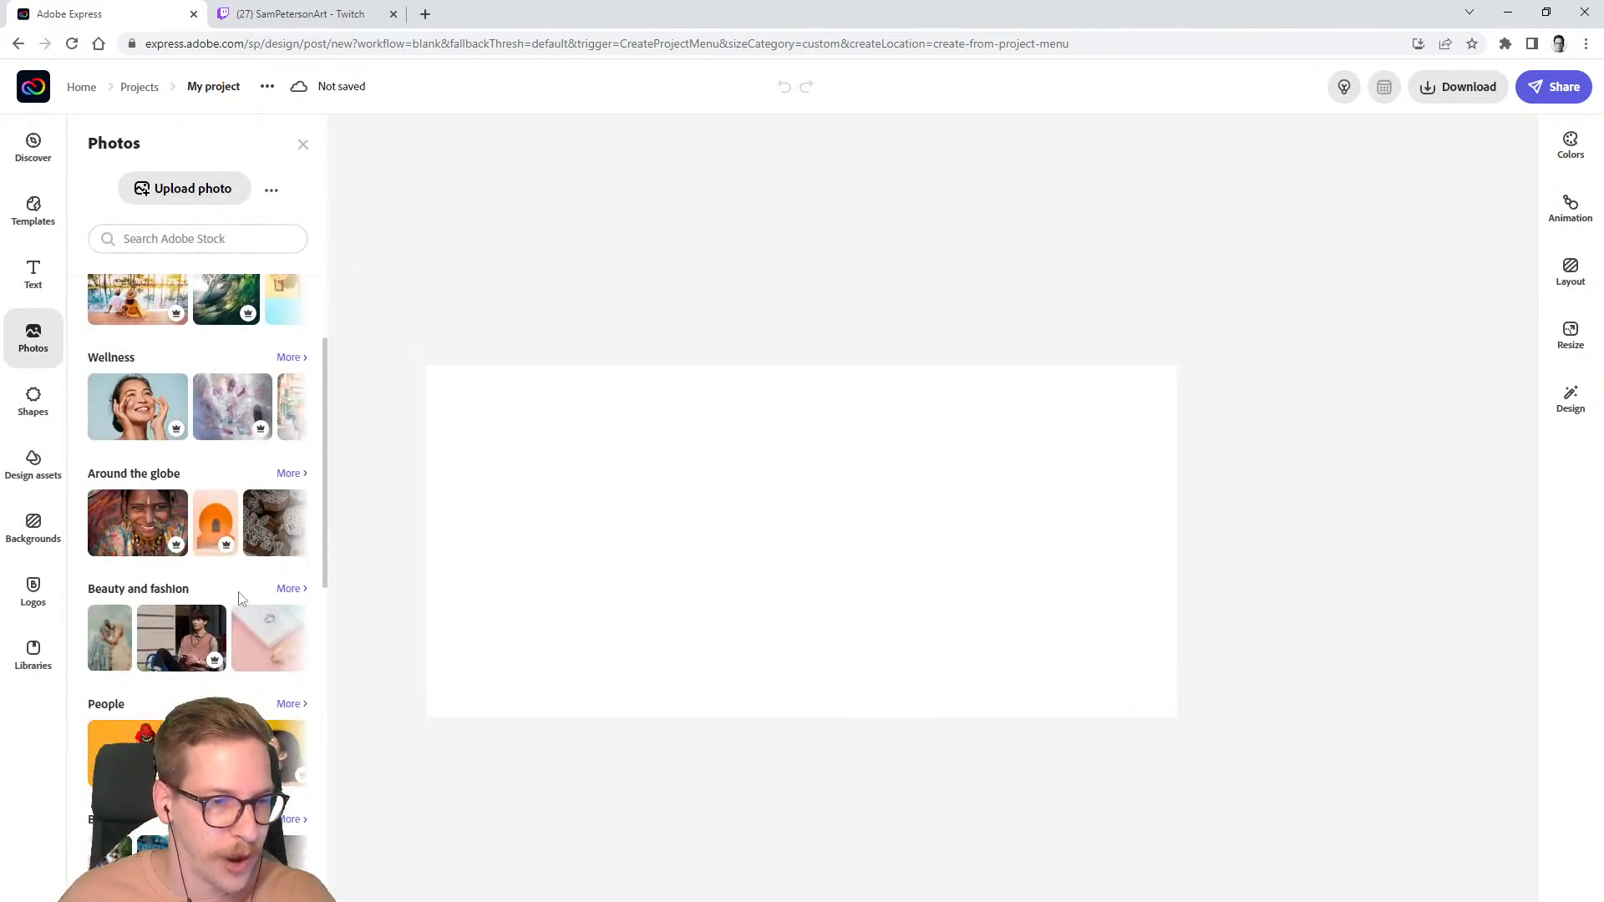
left_click(288, 590)
scroll(190, 591, "down", 5)
scroll(191, 591, "up", 5)
left_click(93, 147)
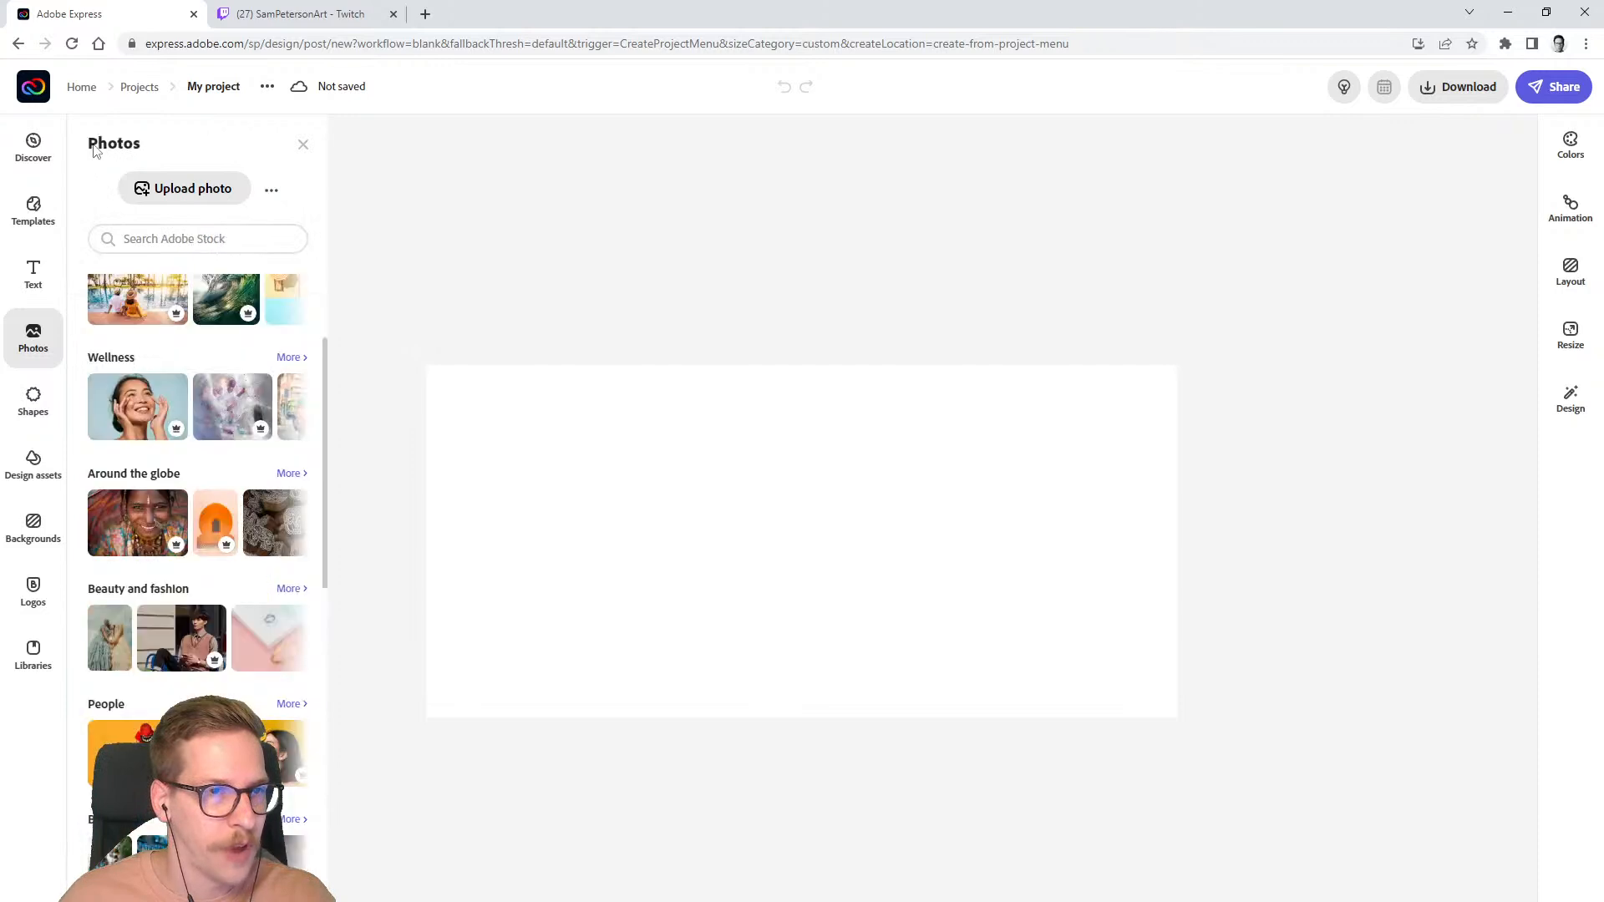
- View the available shapes and the design assets
left_click(42, 401)
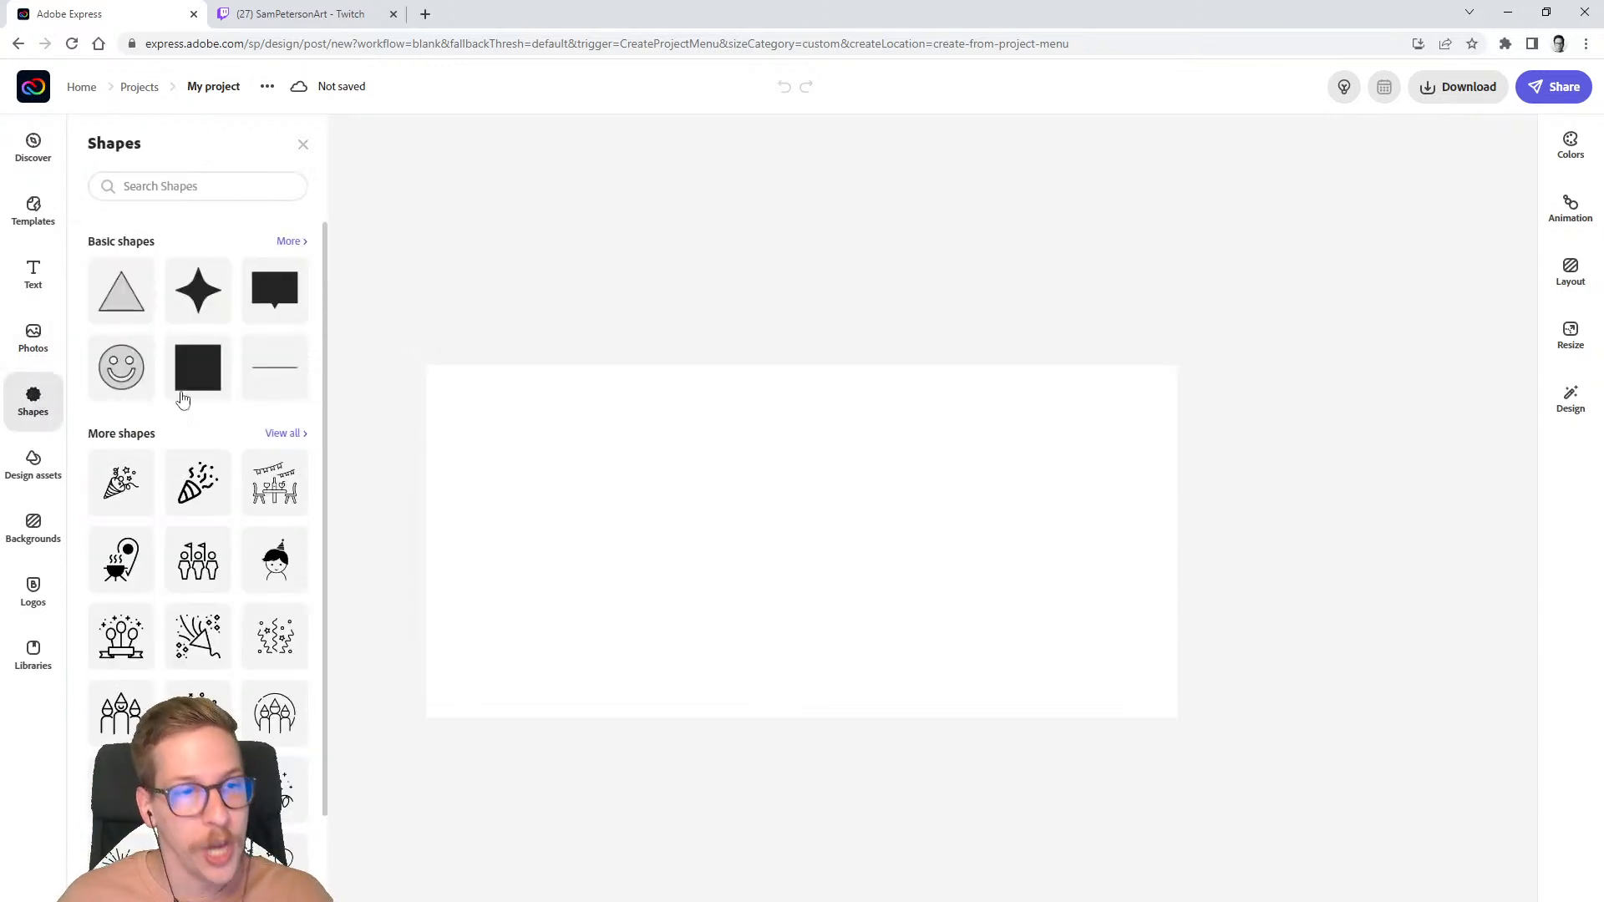
left_click(34, 464)
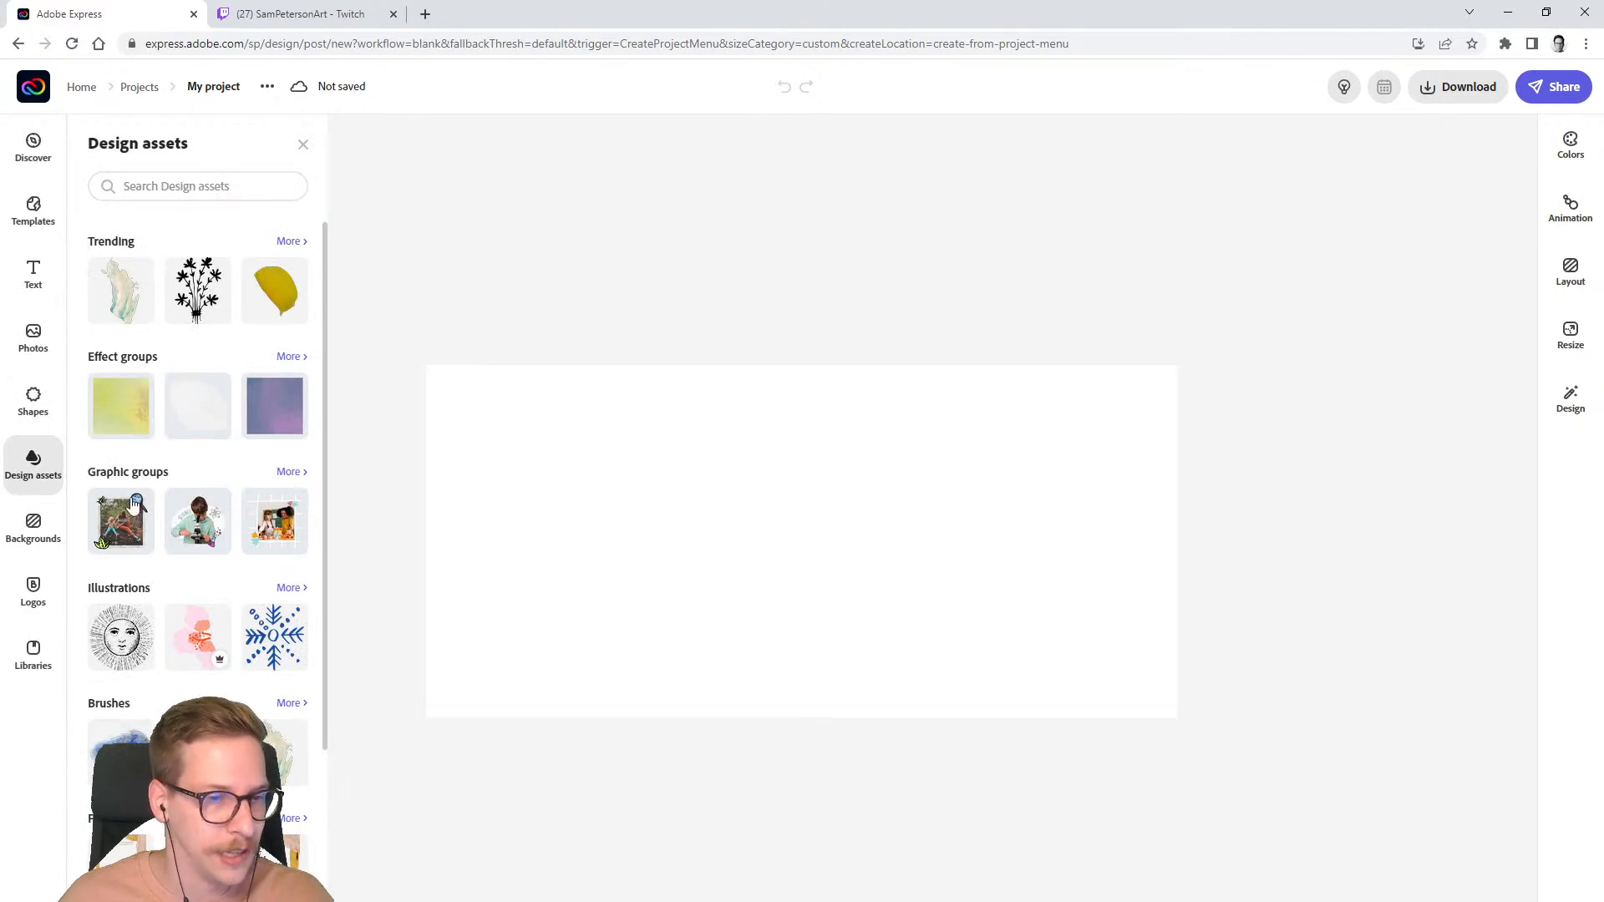
- Look through the available backgrounds and the logos area, and browse the background categories down to Chromatic
left_click(44, 539)
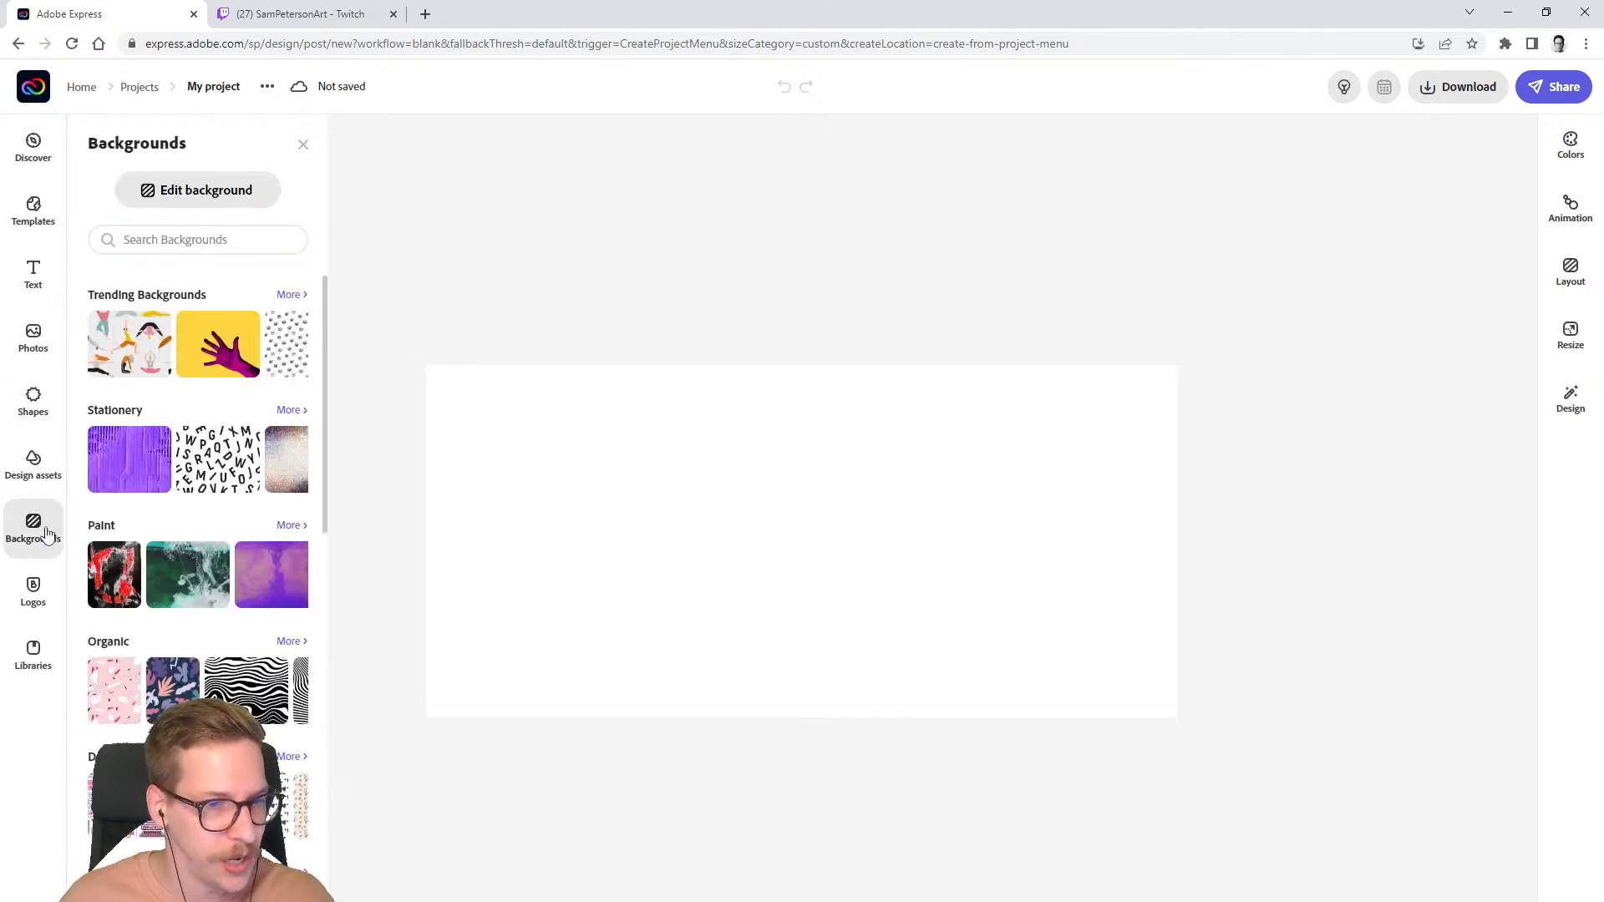
left_click(40, 610)
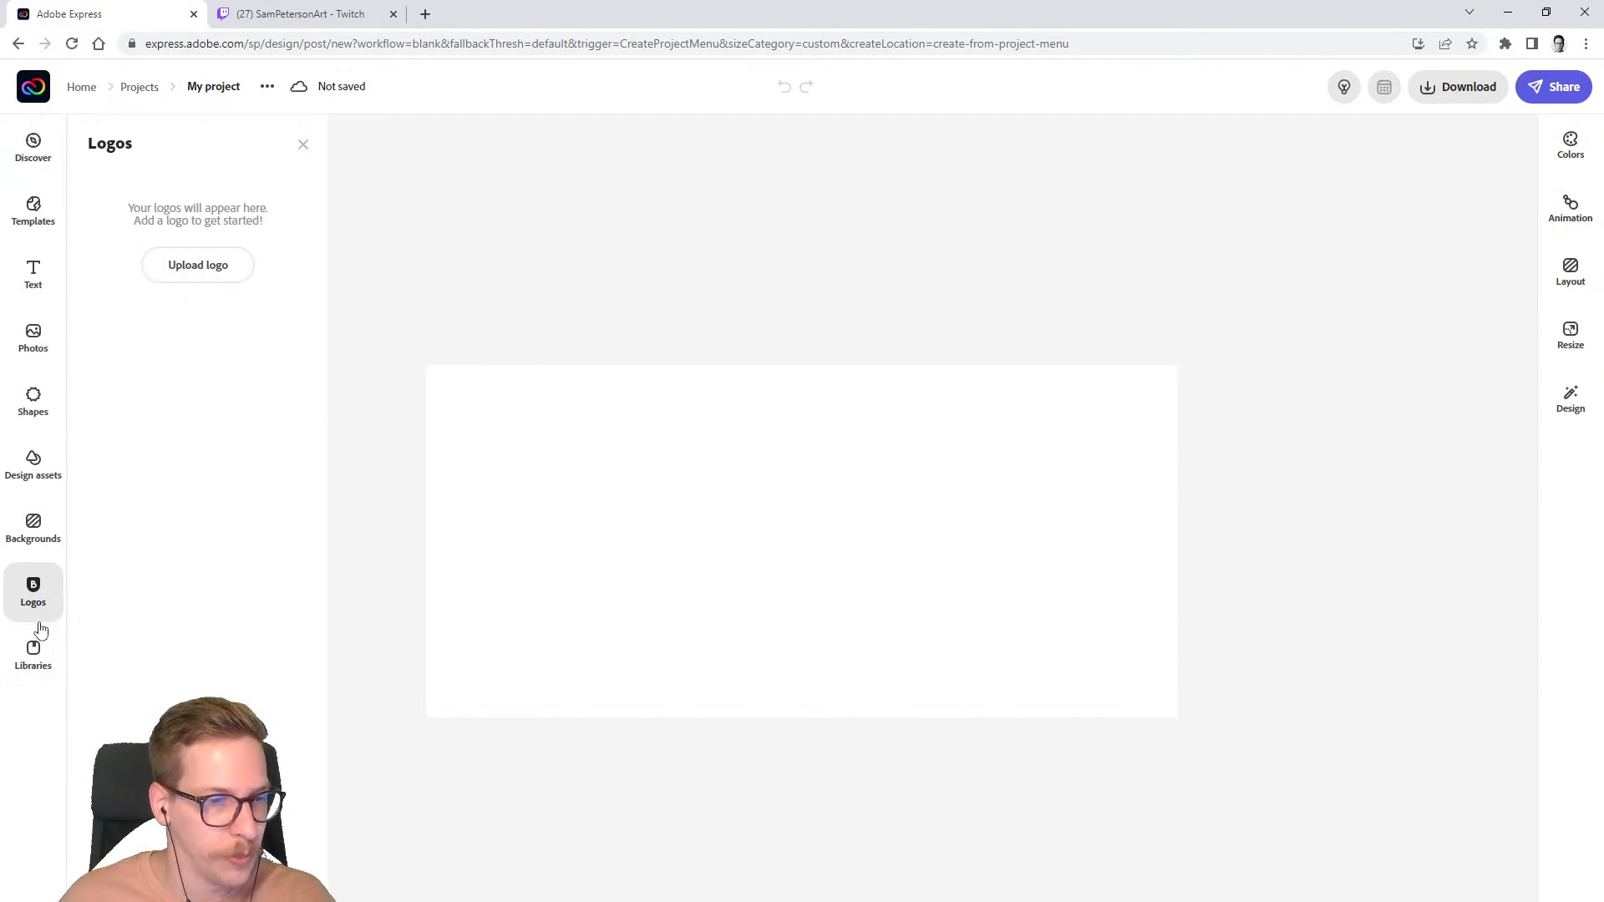
left_click(33, 526)
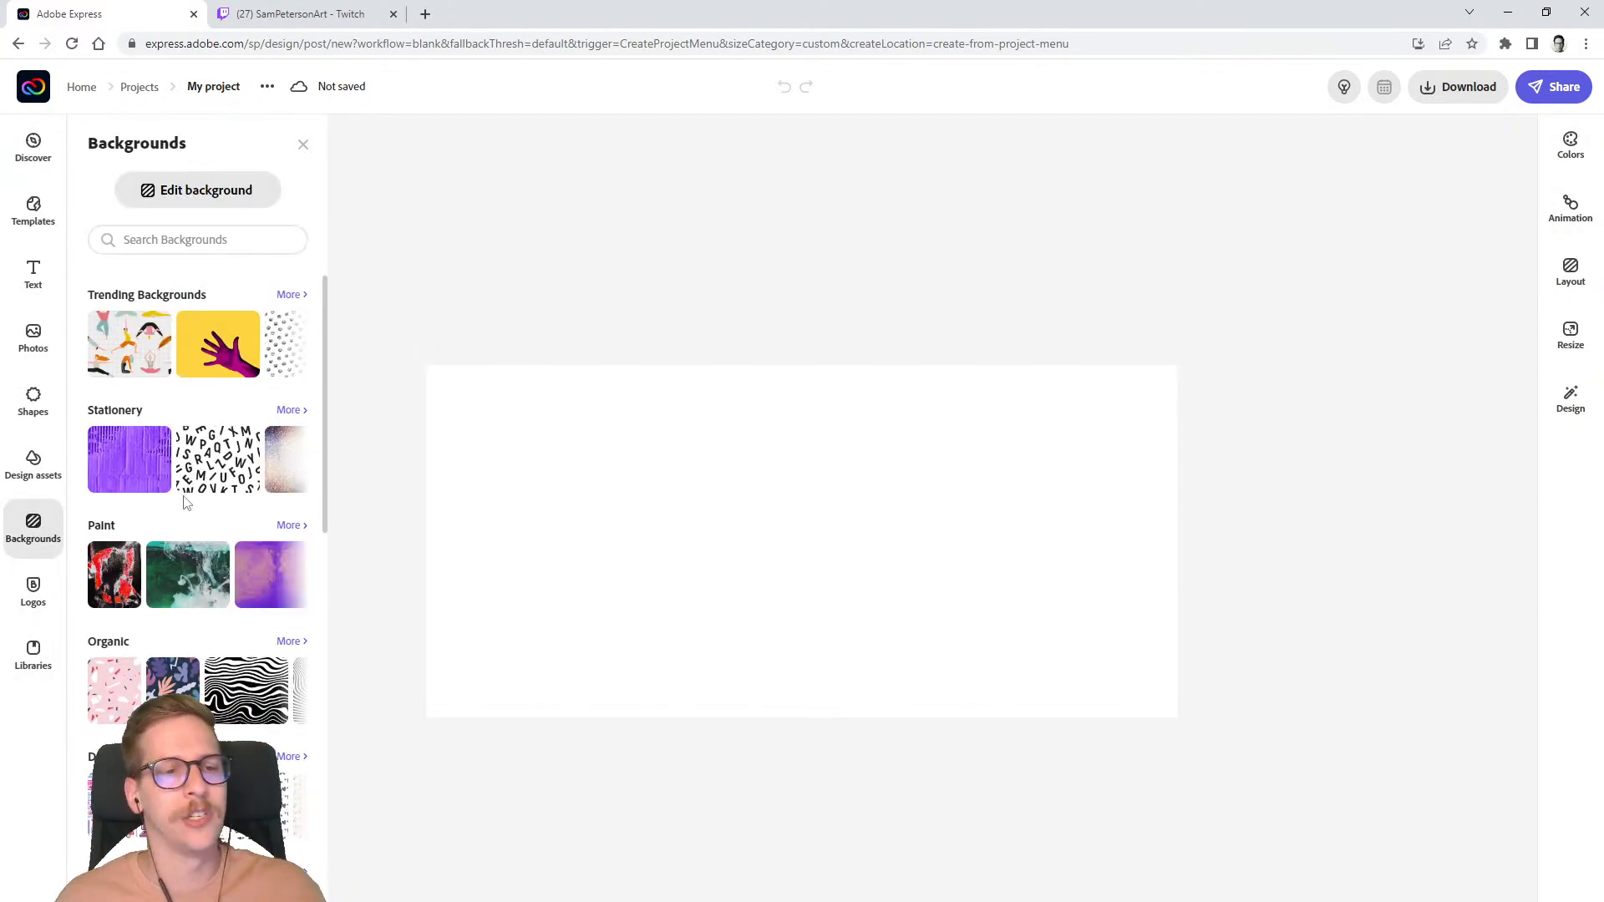
scroll(204, 467, "down", 7)
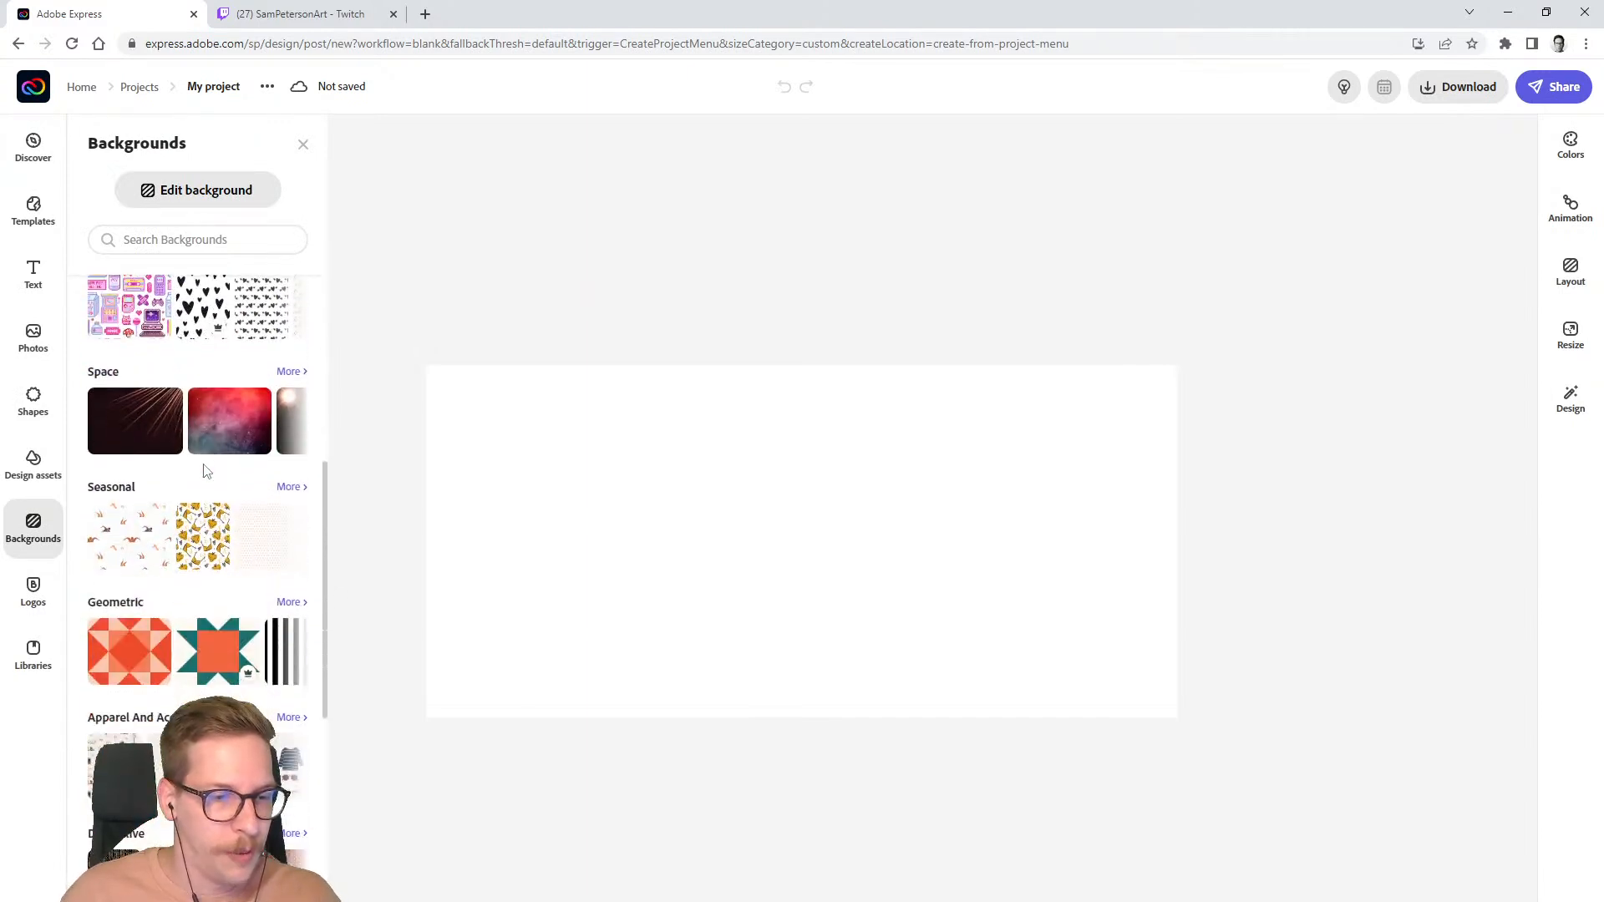
scroll(205, 473, "down", 7)
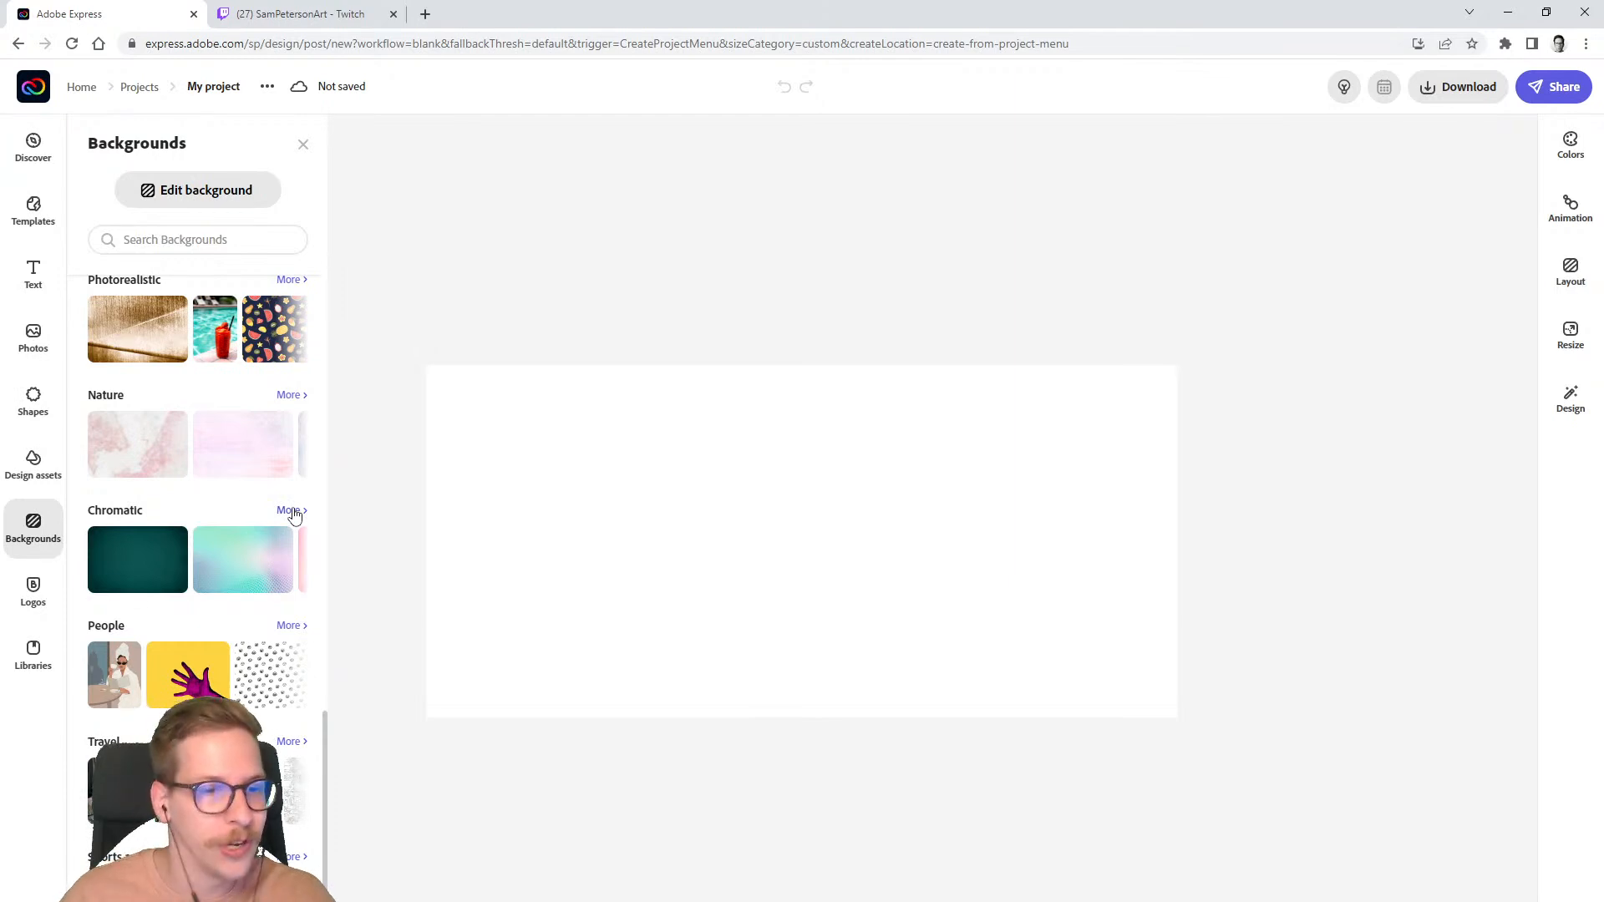
- Pin the teal and pink dotted Halftone image from the Chromatic category to the canvas background
left_click(290, 511)
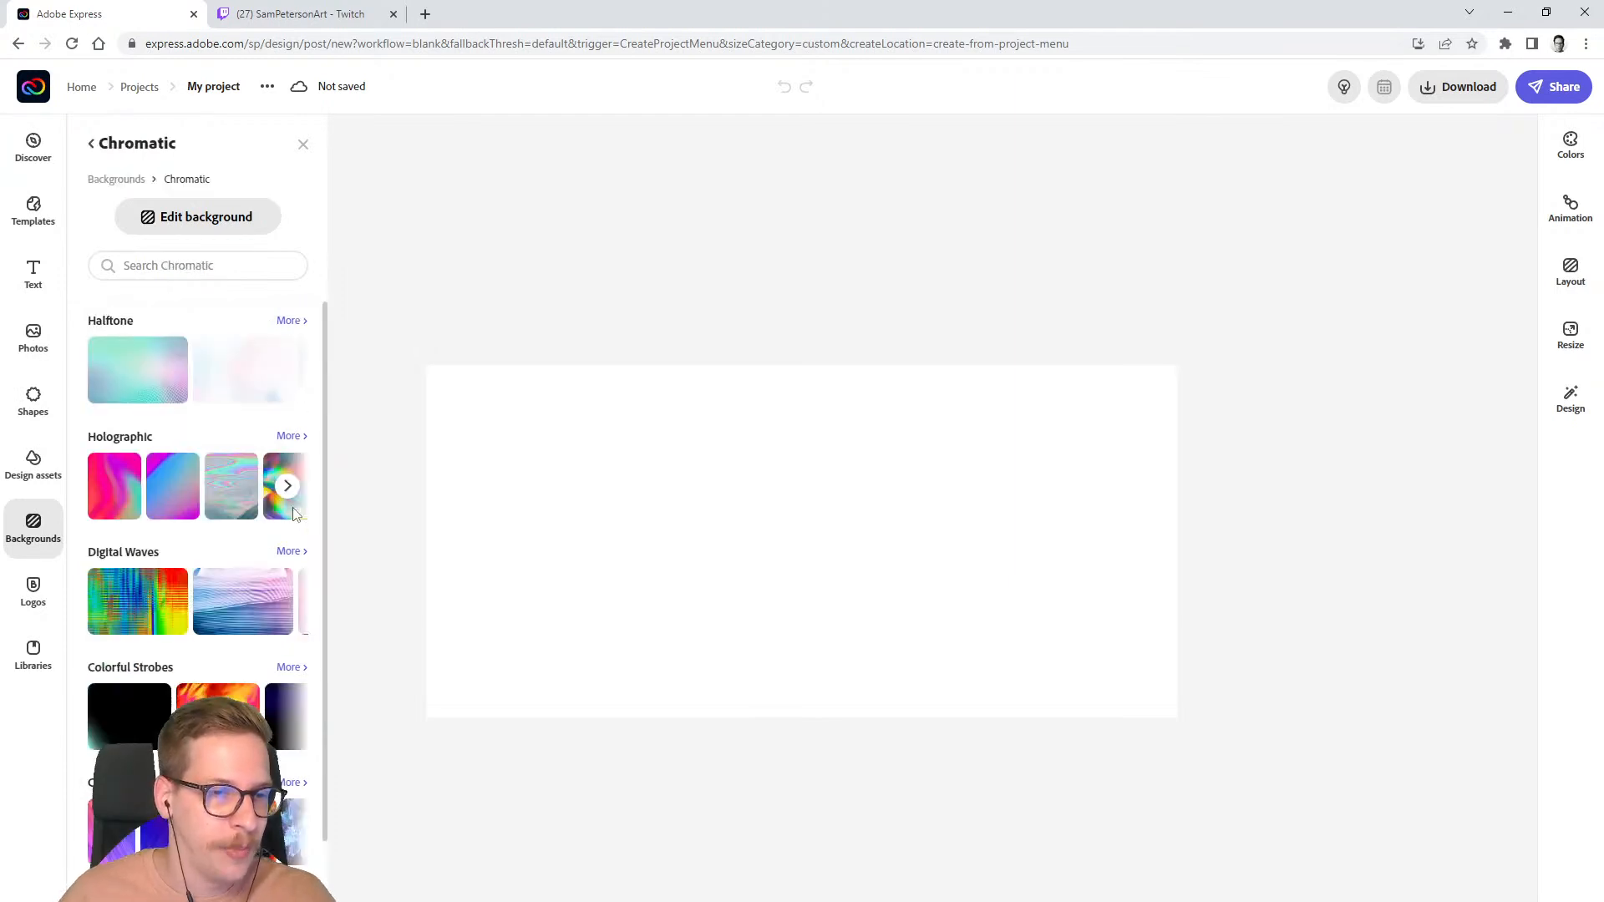
left_click(122, 367)
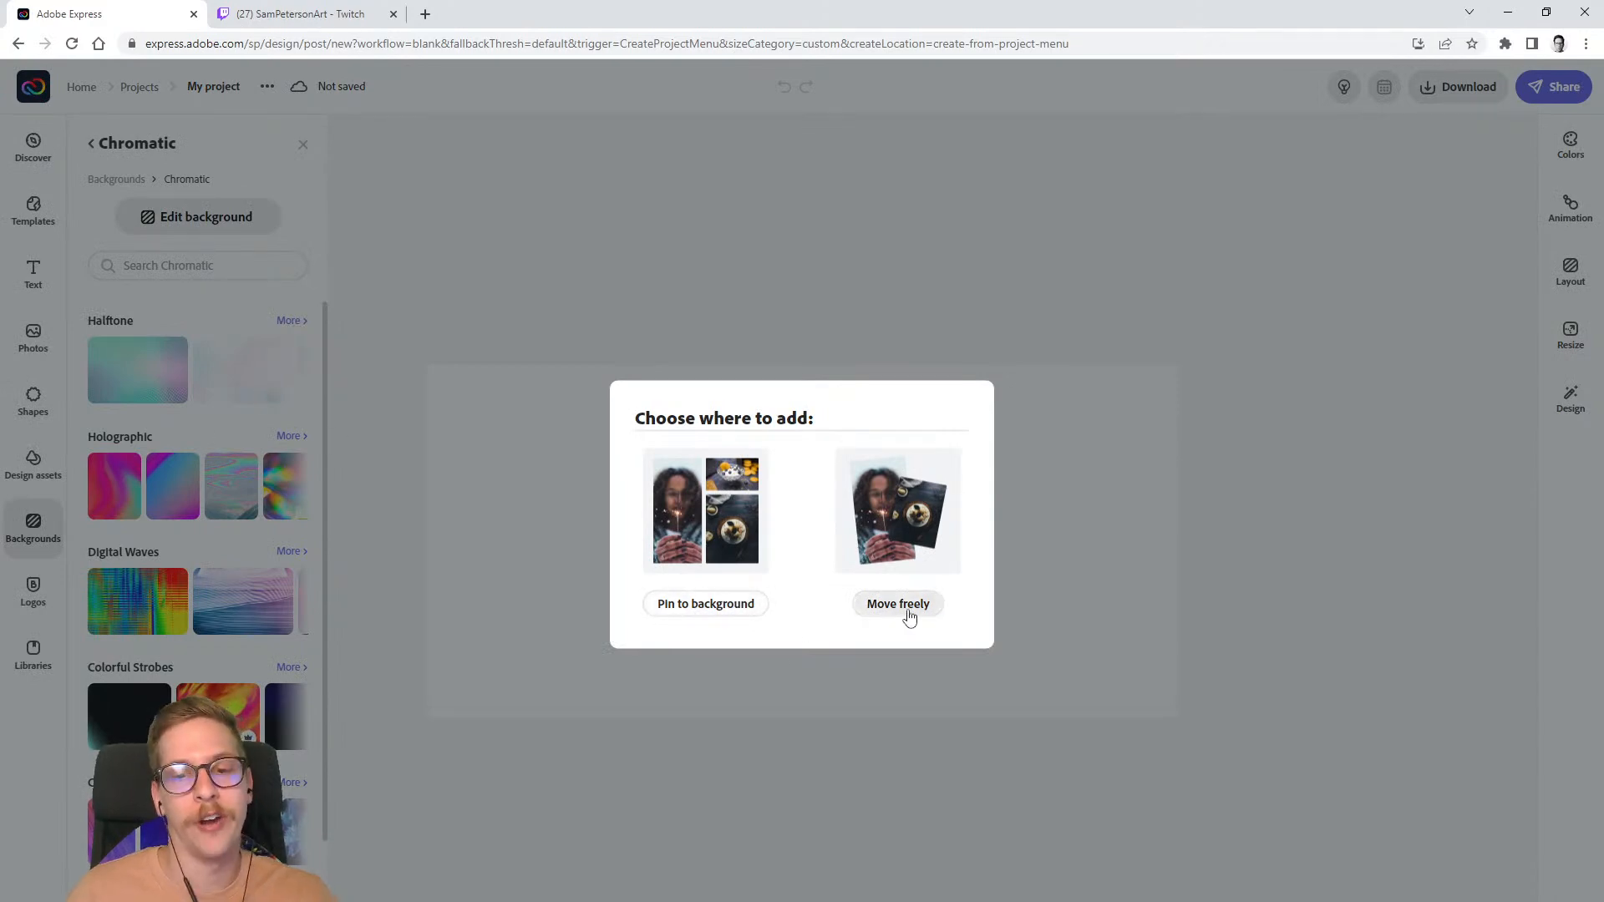
left_click(723, 607)
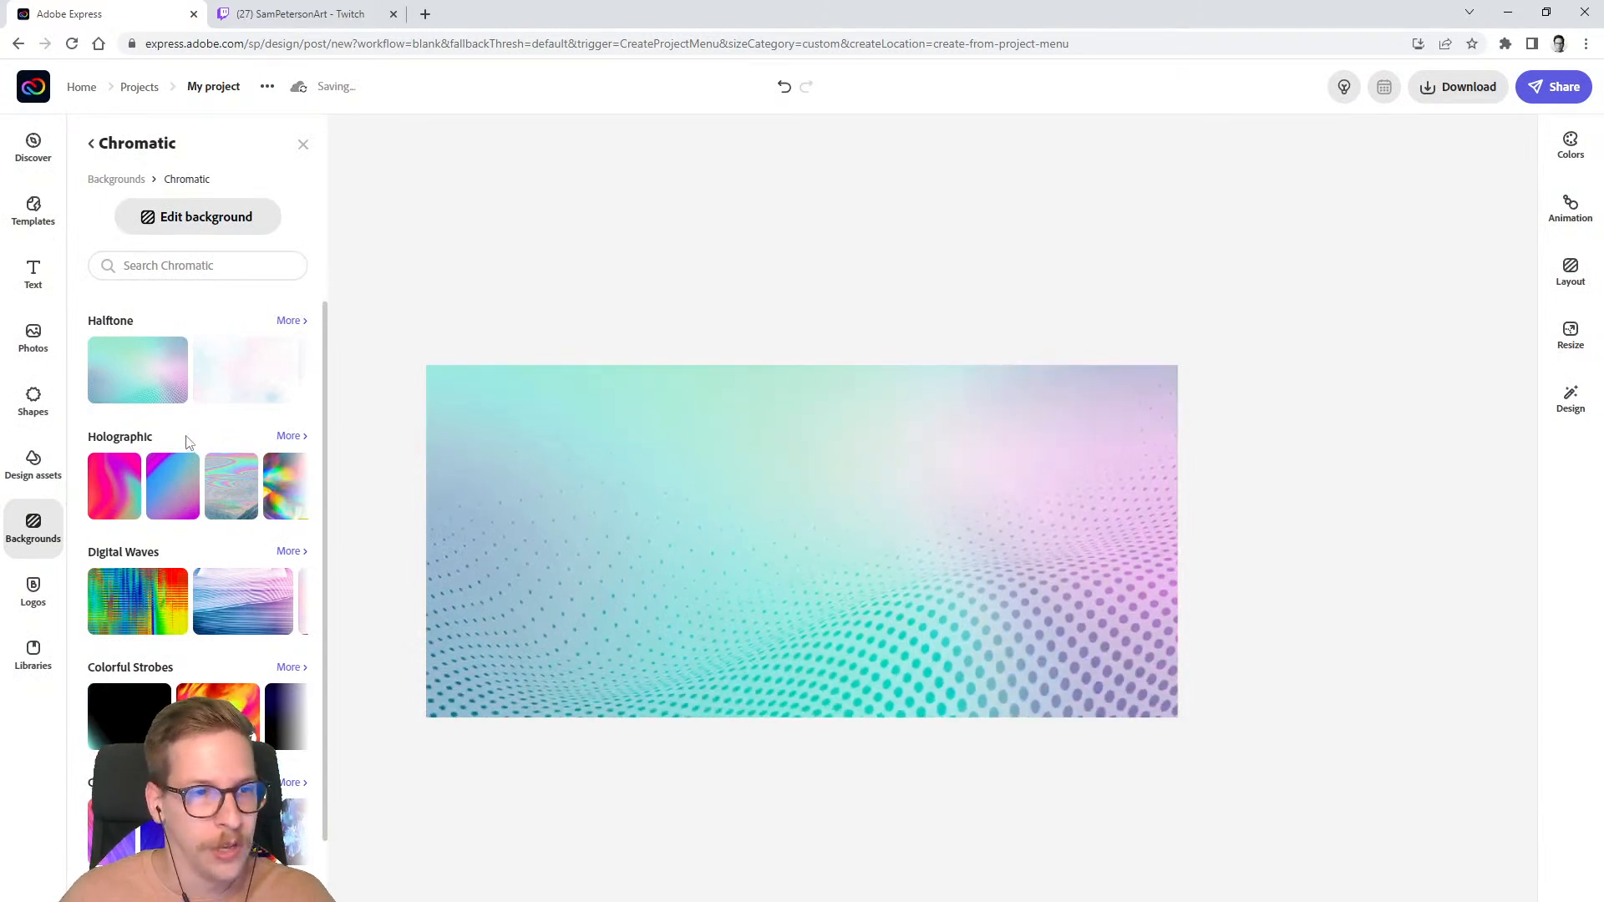
left_click(91, 145)
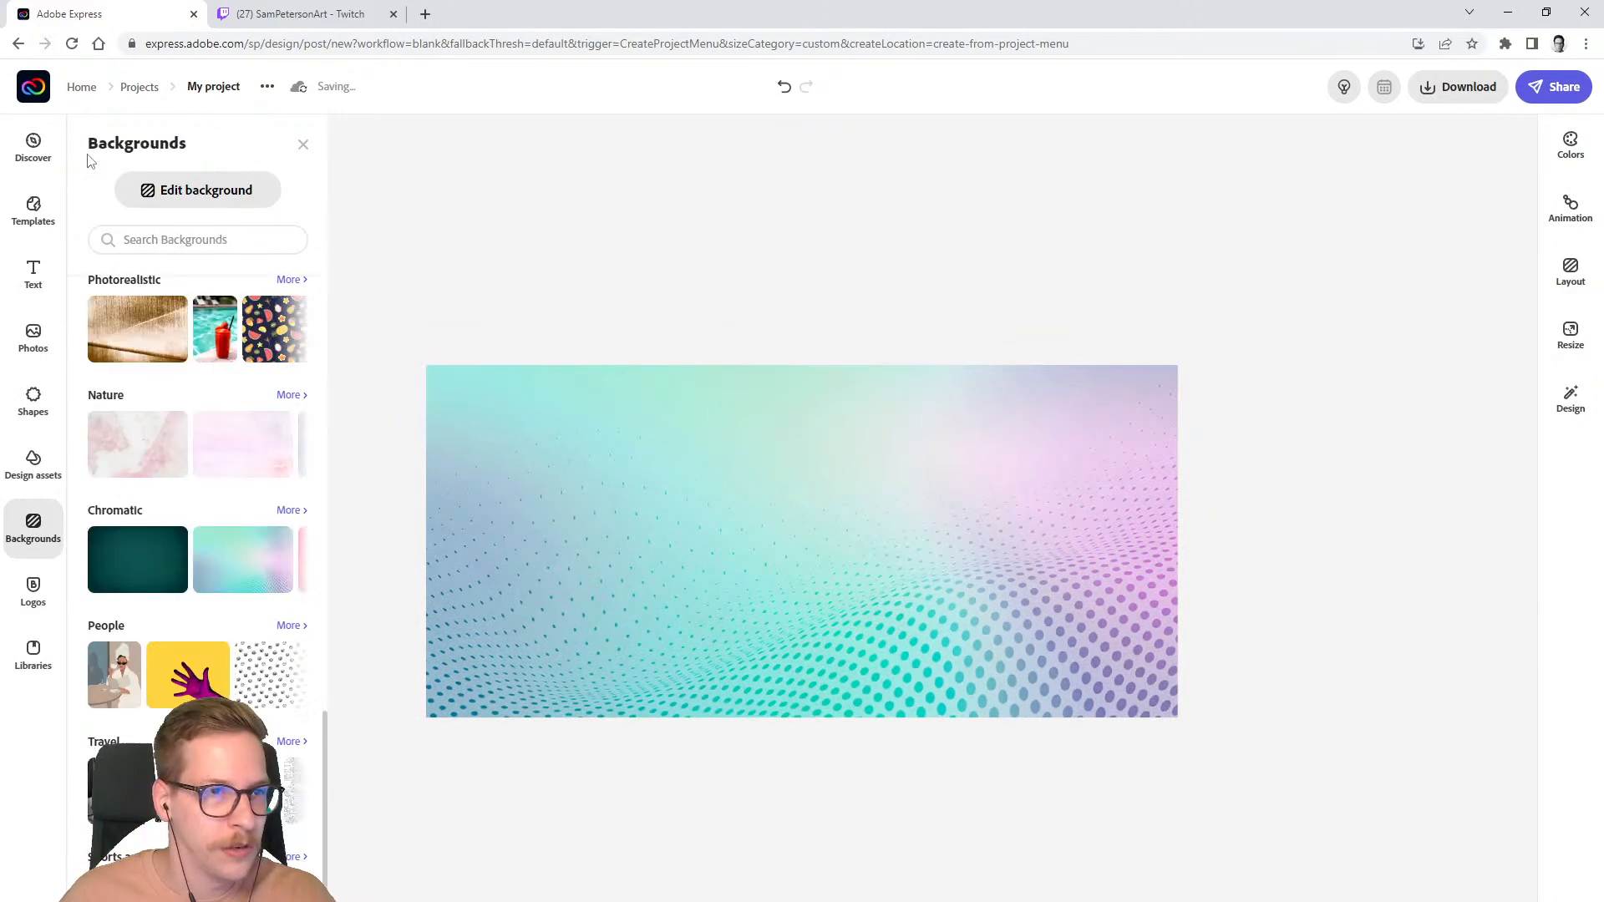
- Delete the halftone background image and set the canvas background to solid white
left_click(794, 565)
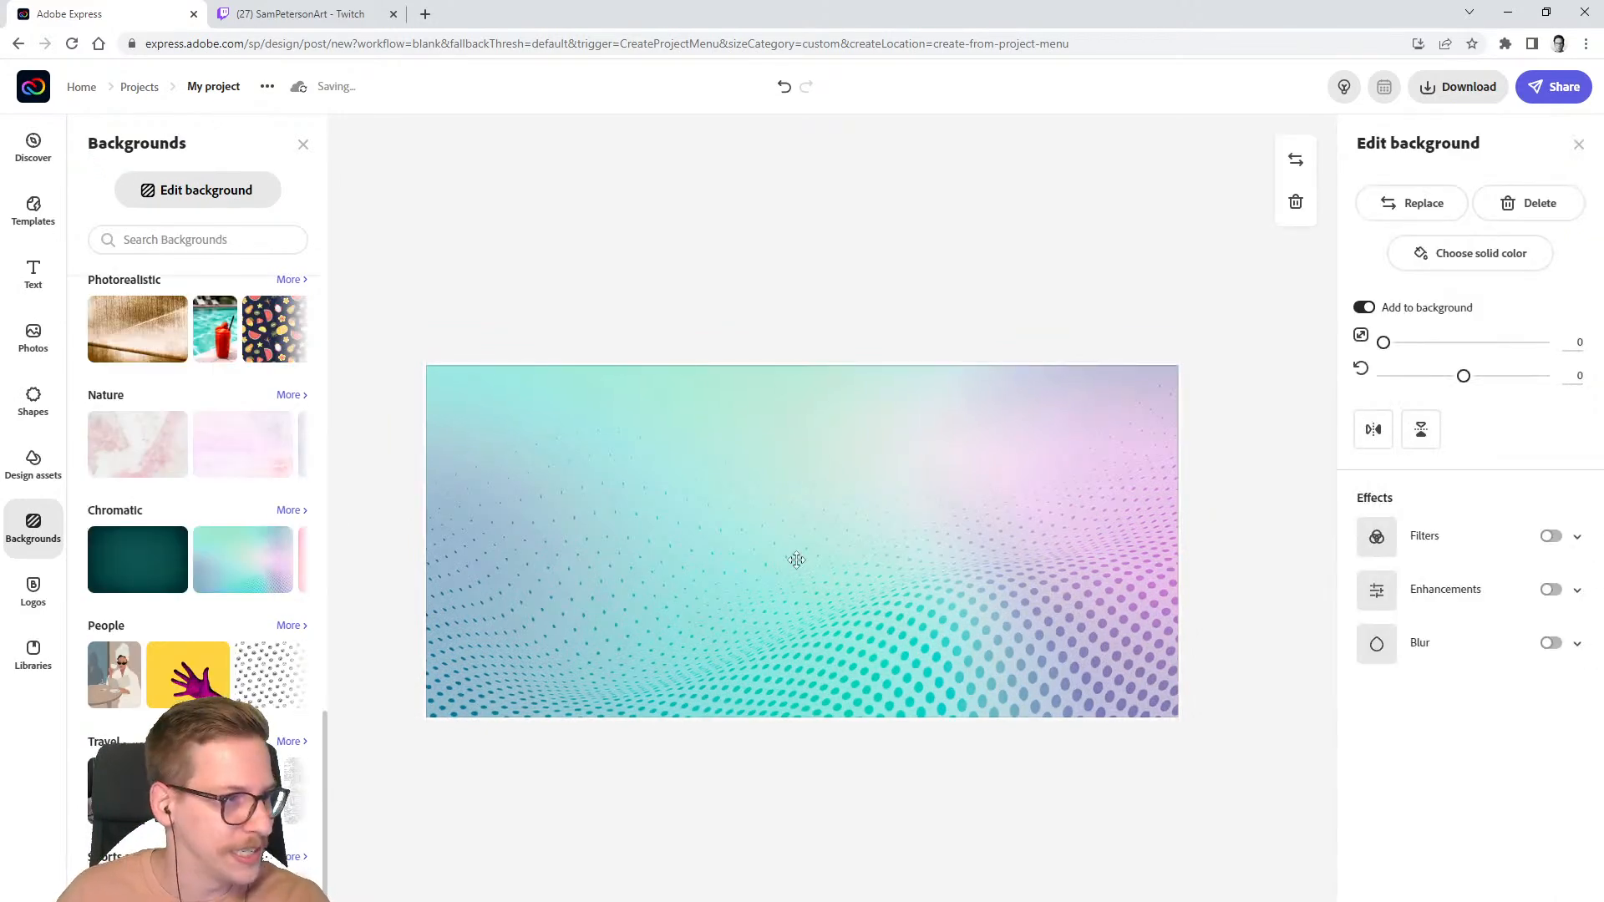
key("Delete")
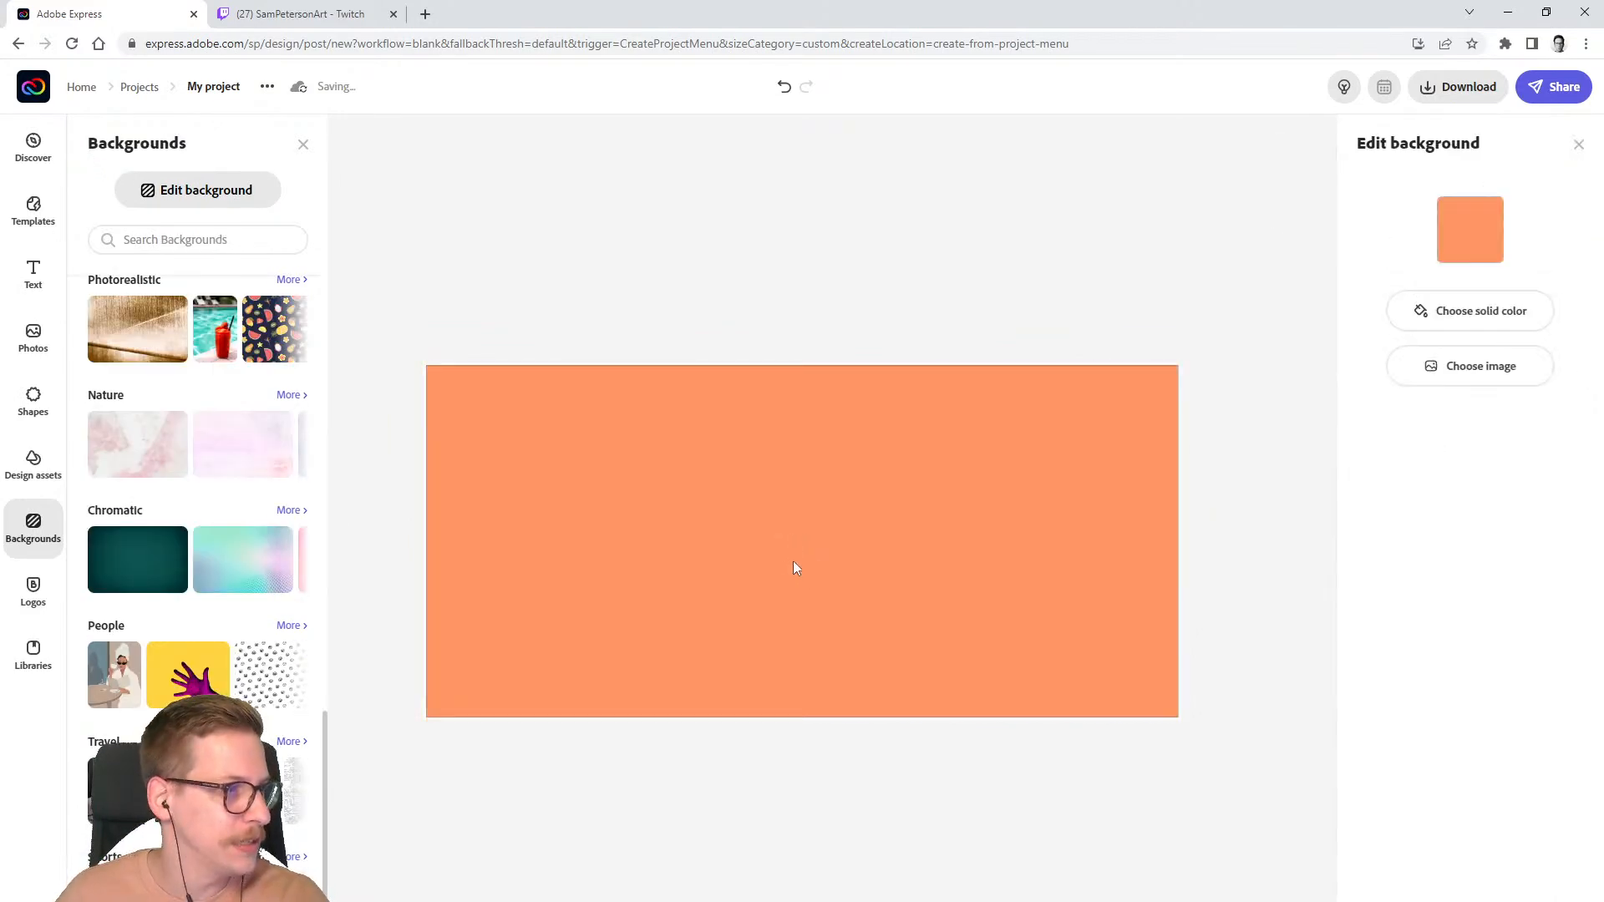
left_click(1469, 323)
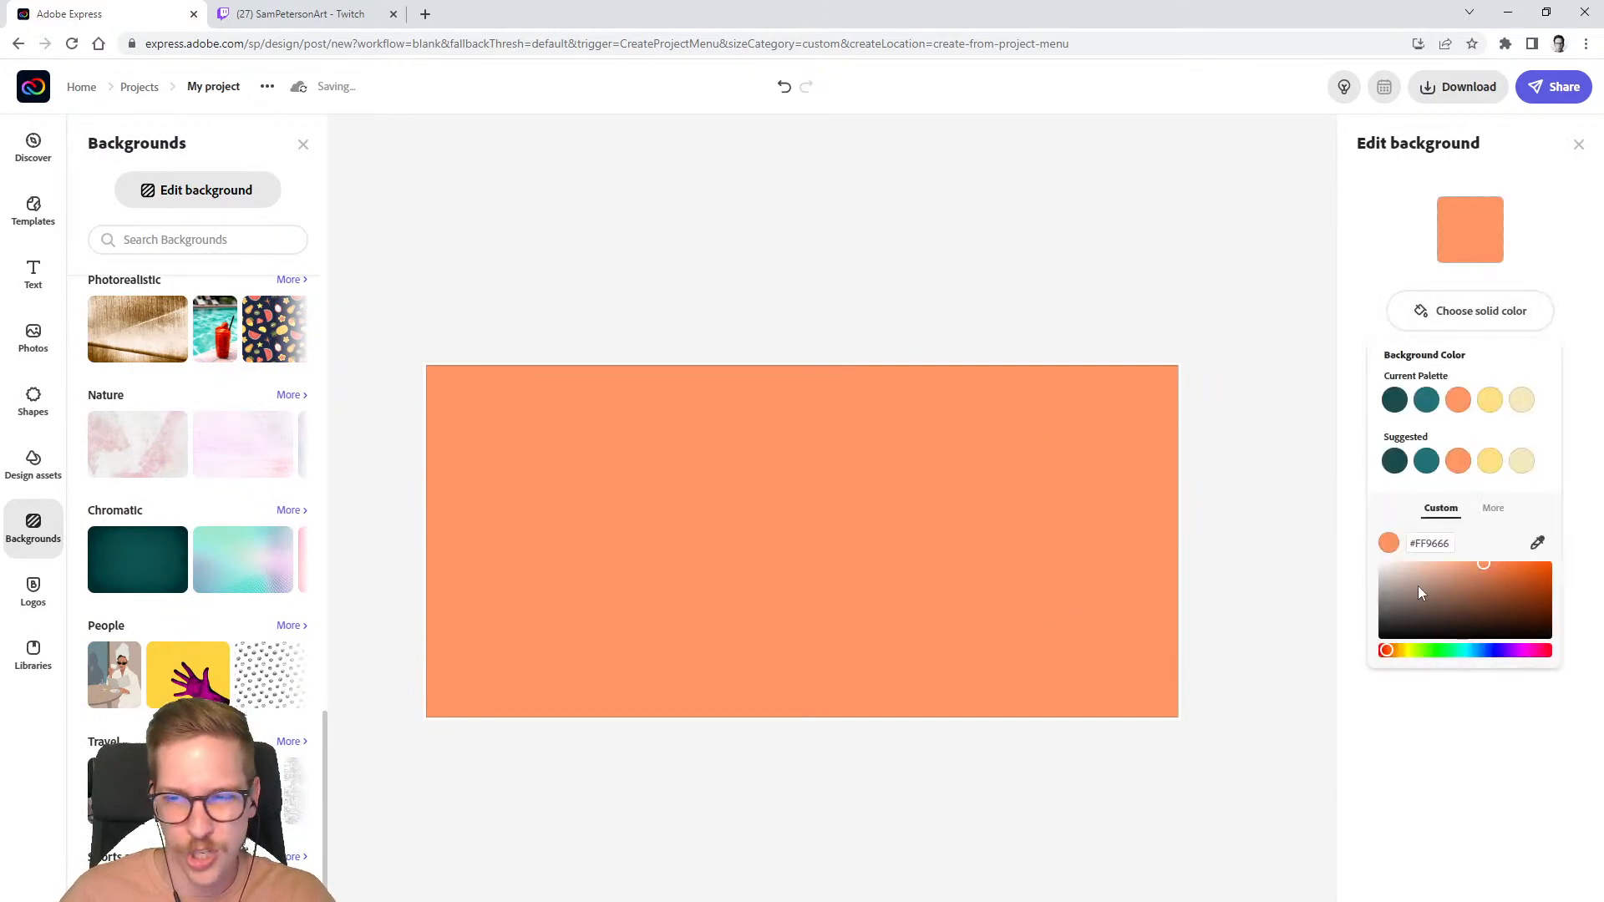
left_click_drag(1418, 584, 1193, 451)
left_click(1168, 429)
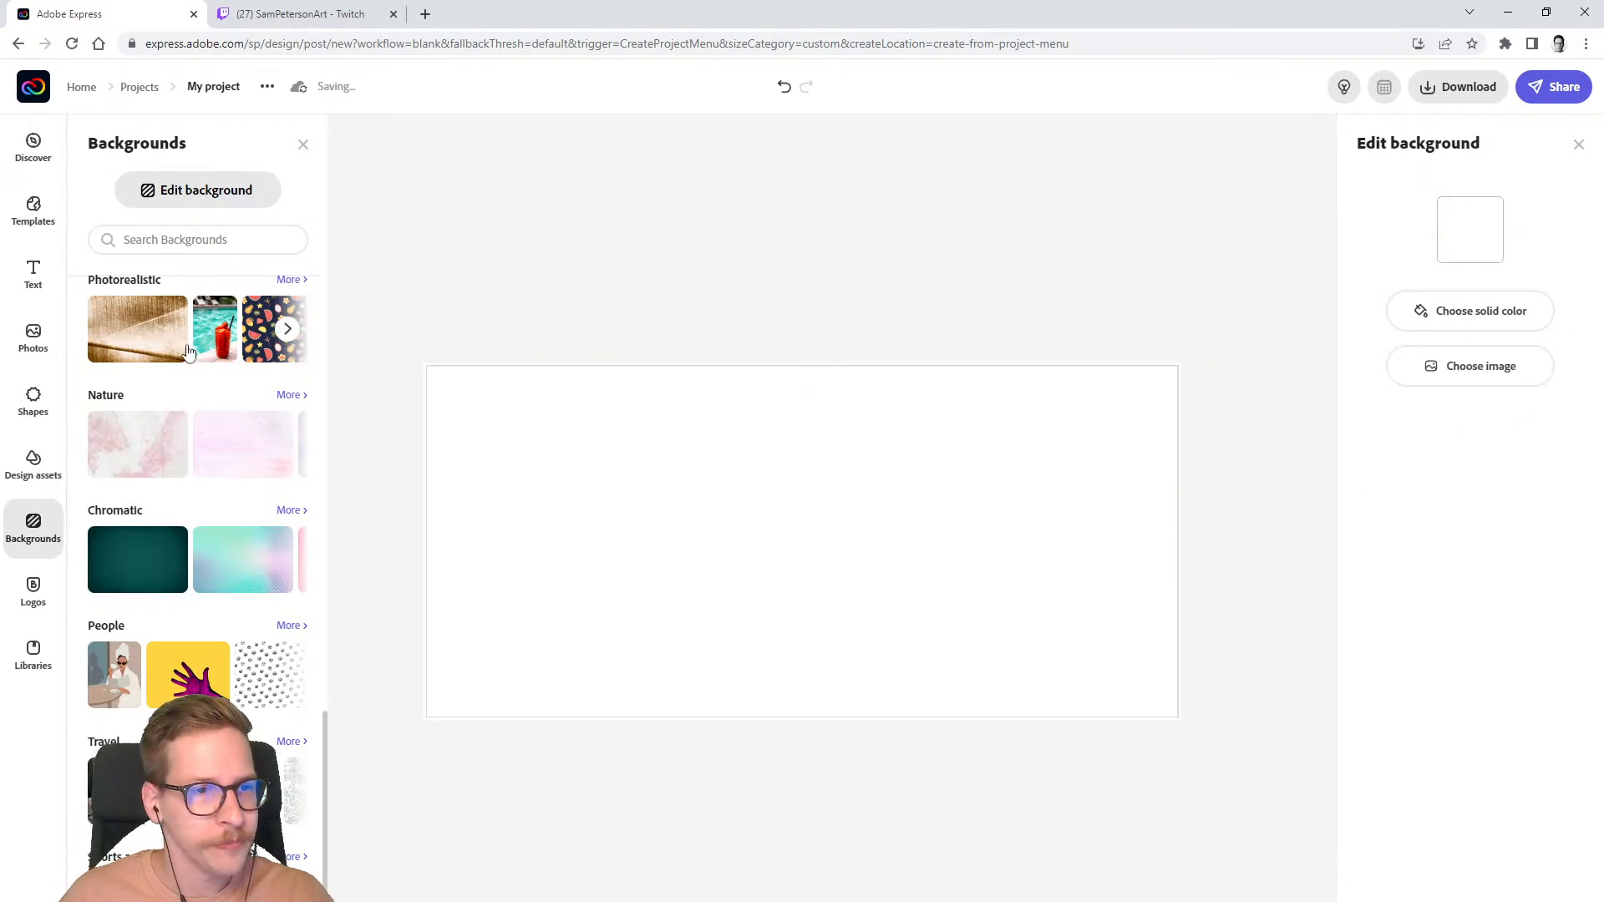
- Pick the pastel cloud image from the Trending Backgrounds and pin it to the canvas background
scroll(205, 351, "up", 15)
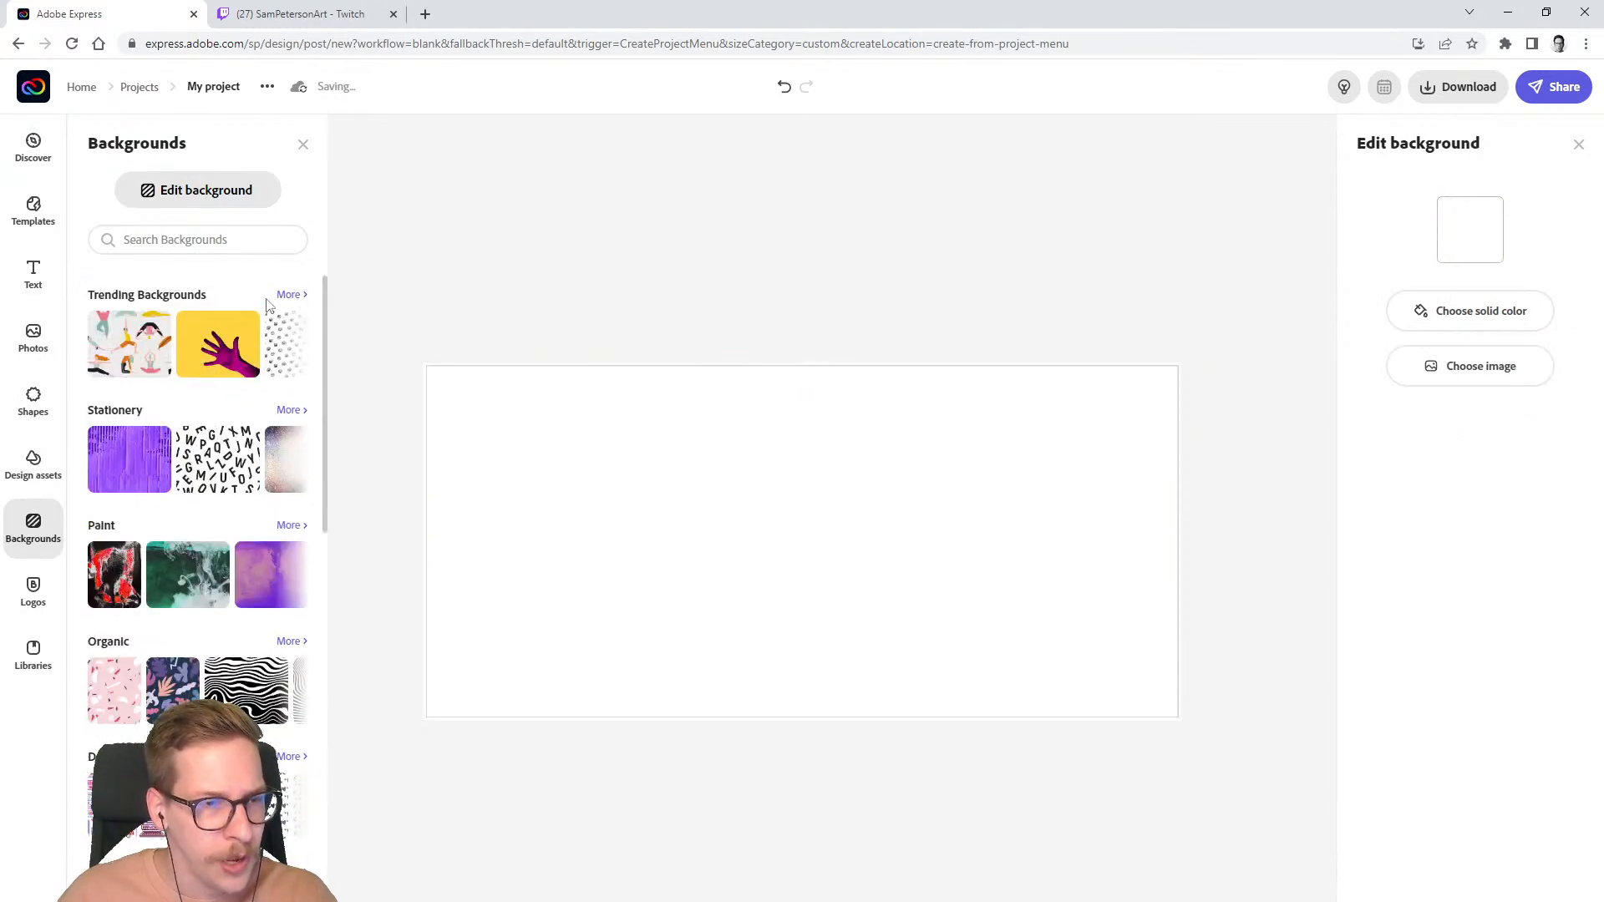
left_click(292, 295)
scroll(211, 498, "down", 10)
scroll(212, 499, "down", 10)
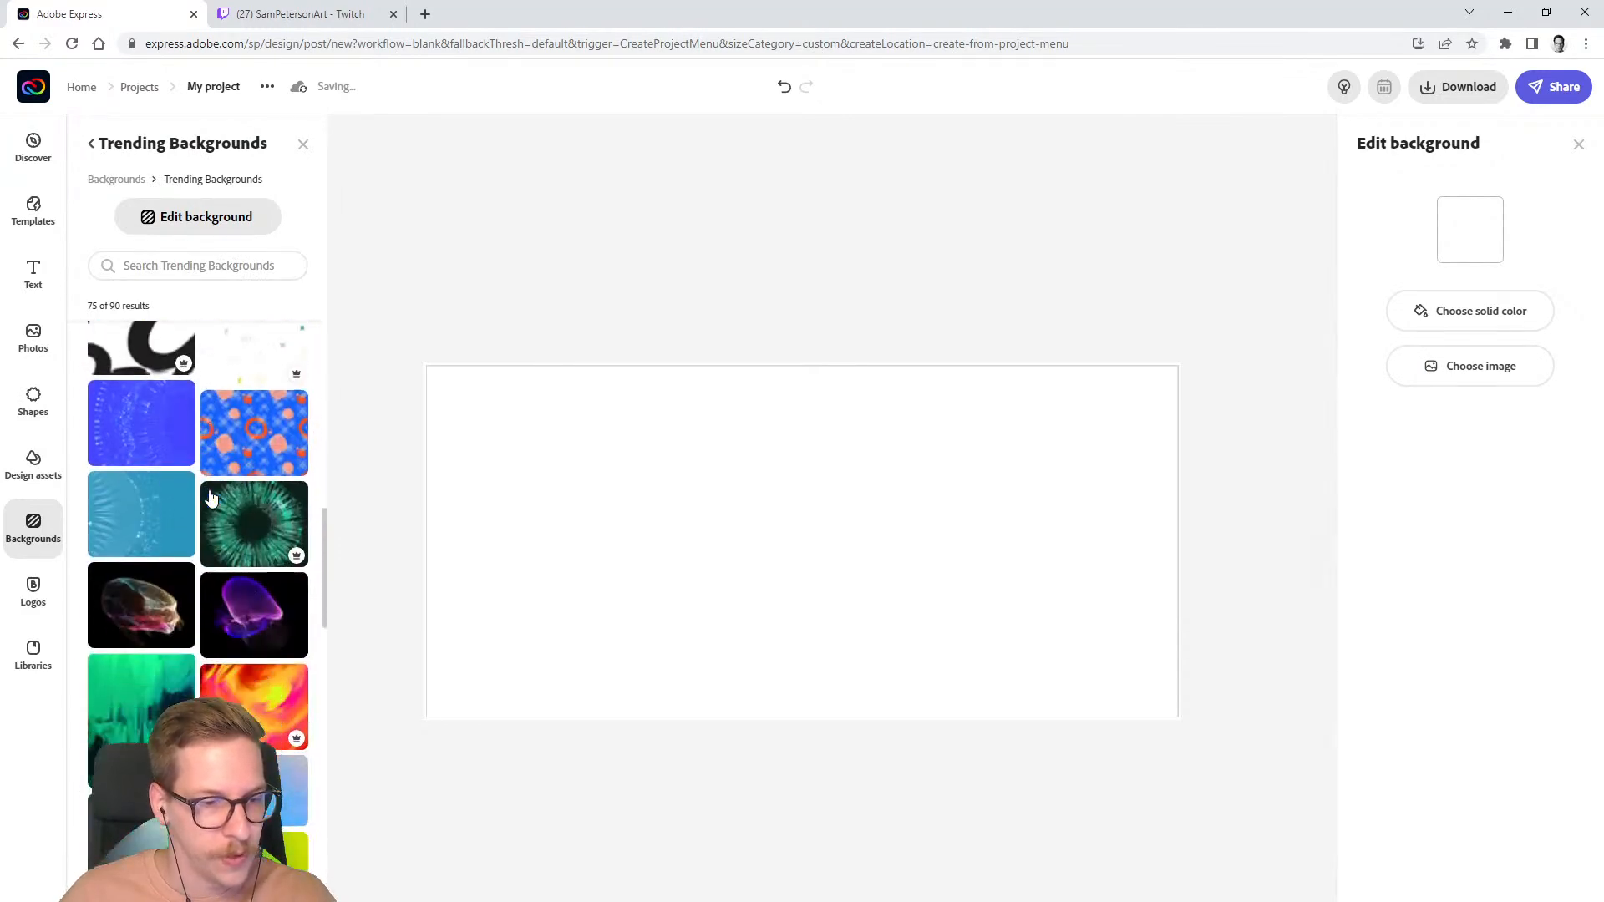
scroll(212, 499, "down", 10)
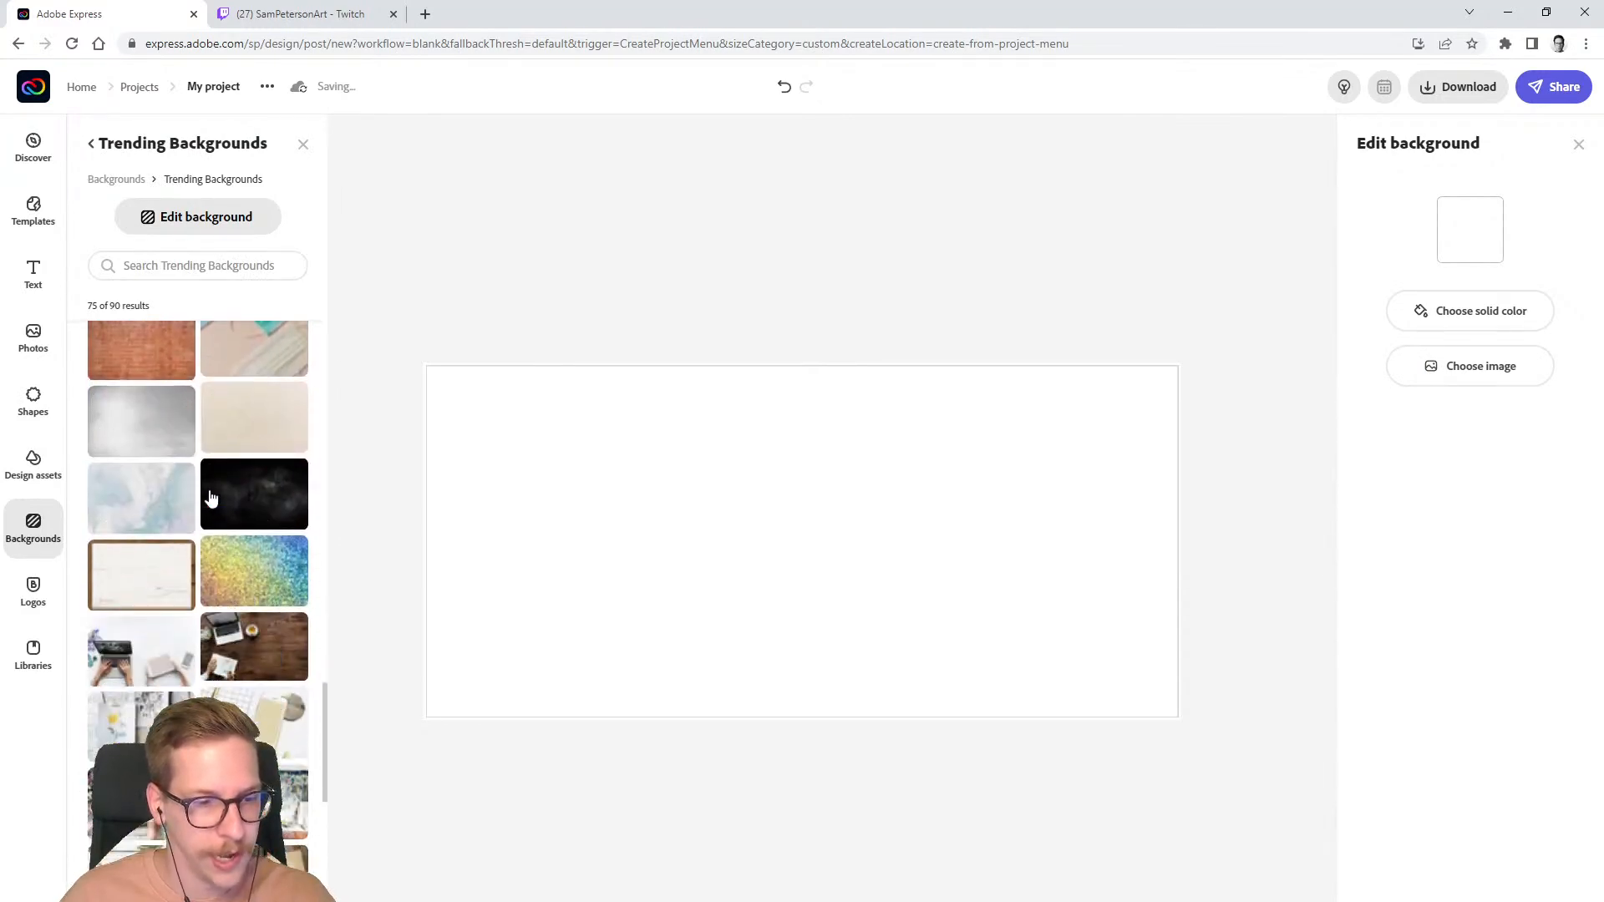
scroll(212, 499, "down", 1)
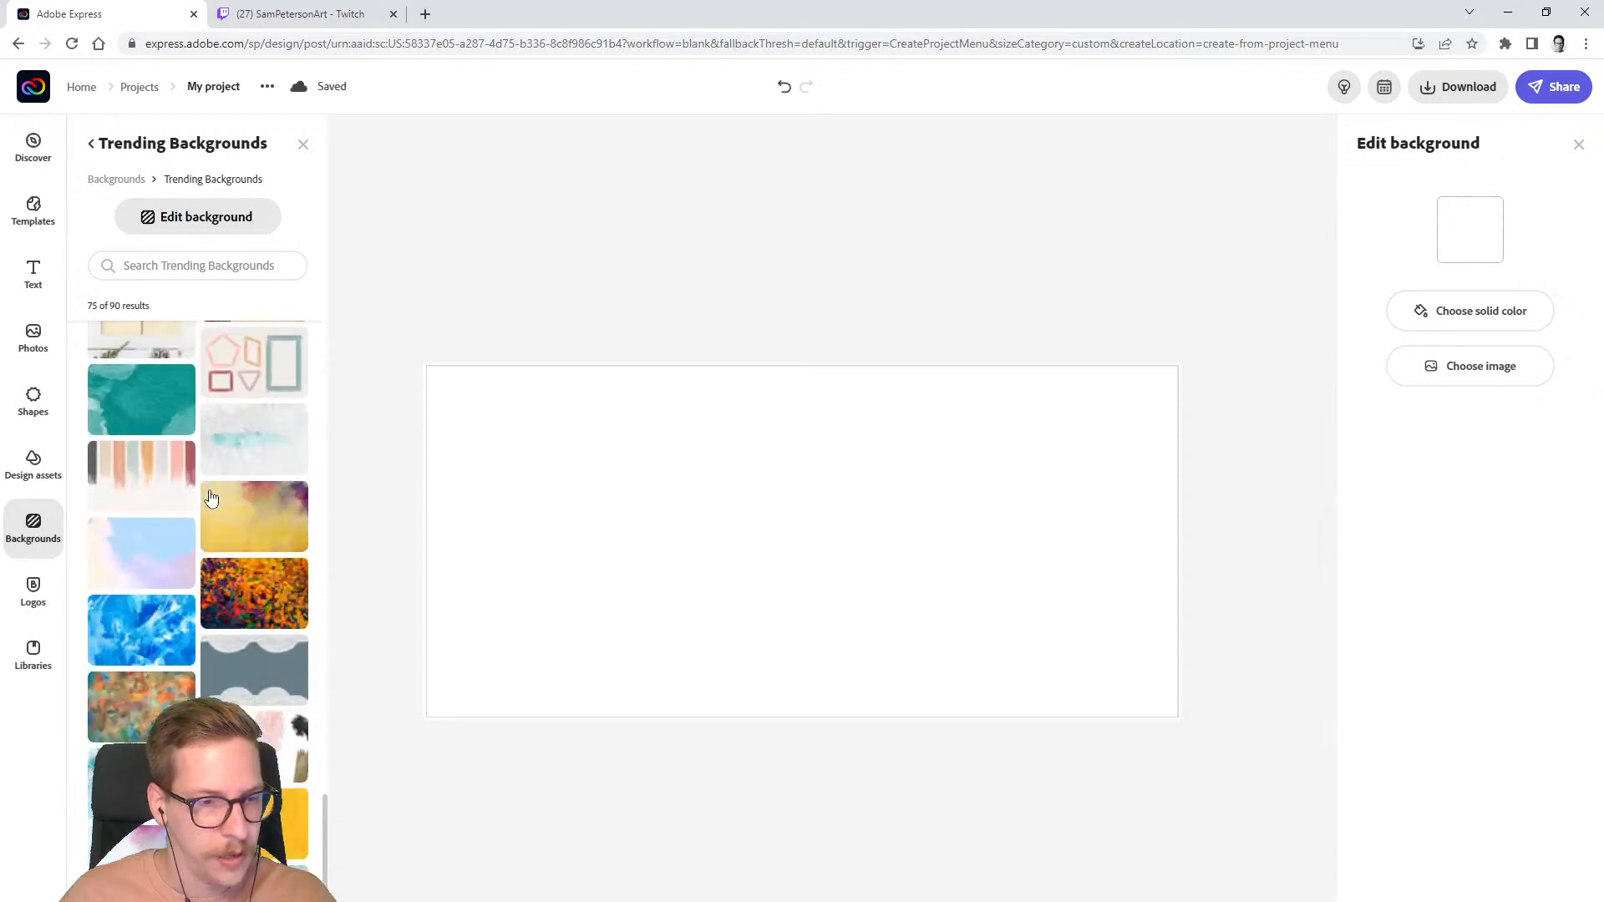
left_click(149, 572)
left_click(680, 619)
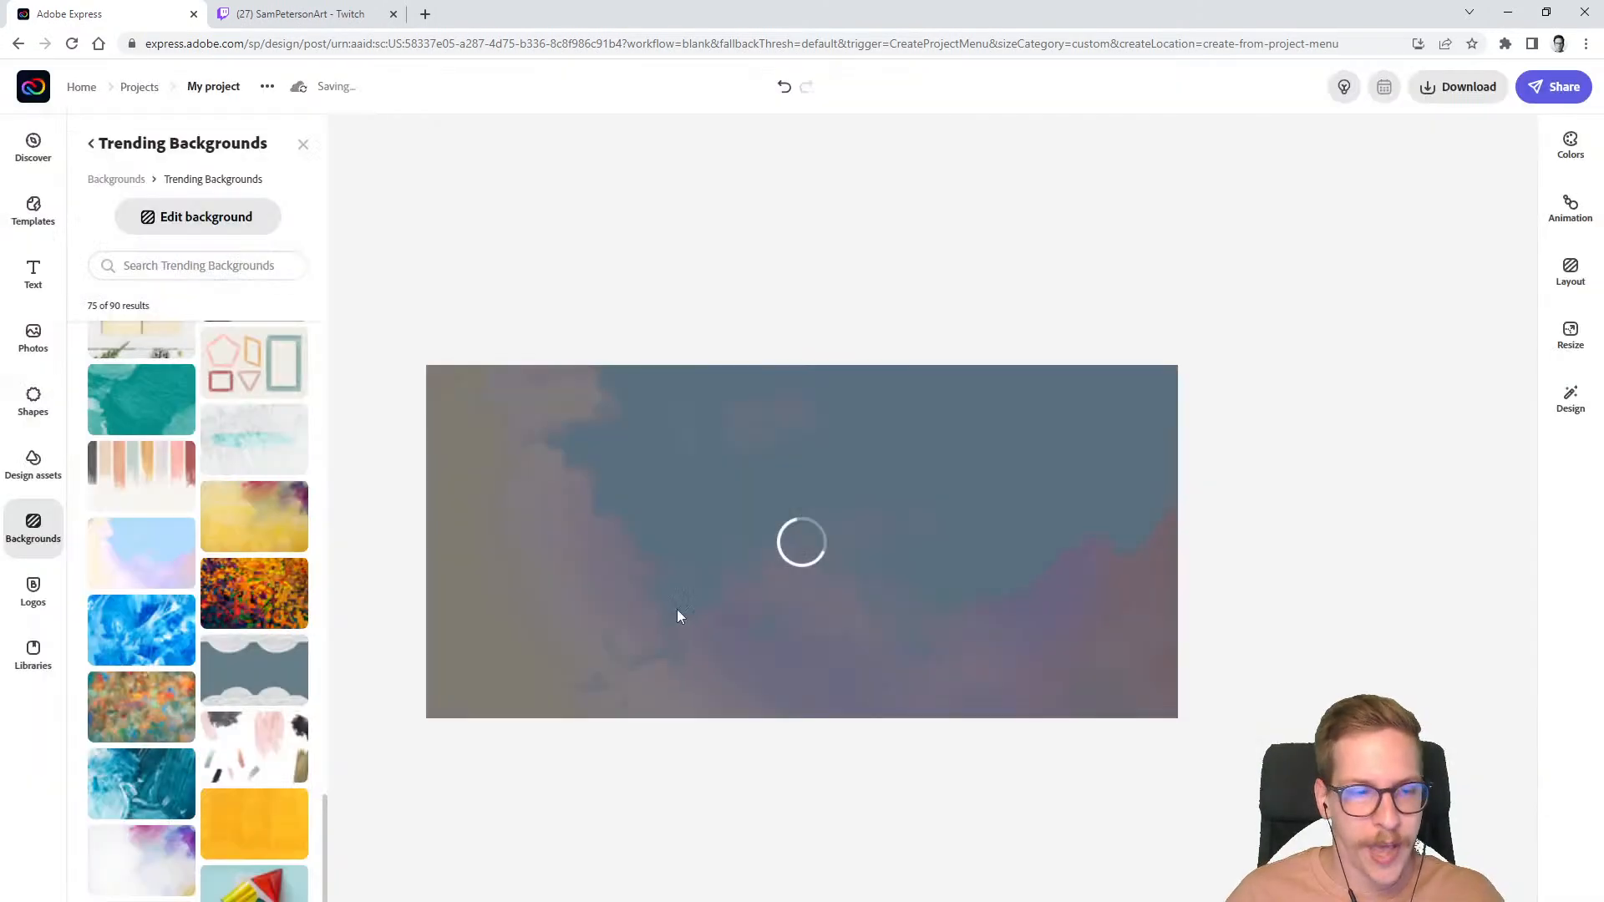
- Select the cloud background and try the Enhancements effect on it, switching the effect off again
left_click_drag(772, 515, 730, 568)
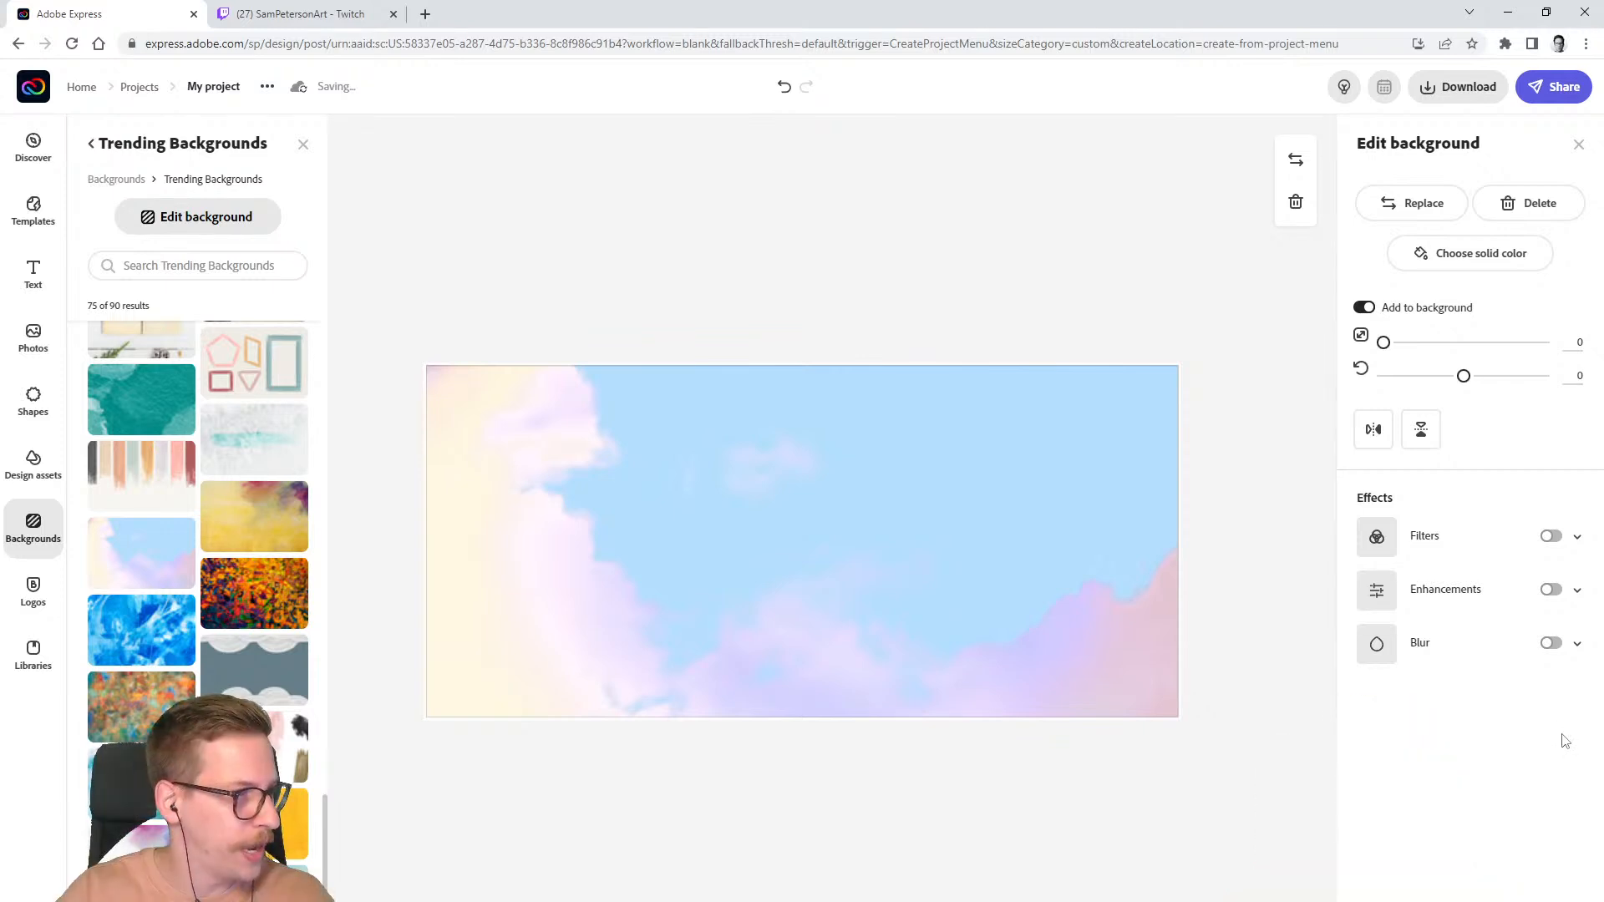
left_click(1550, 537)
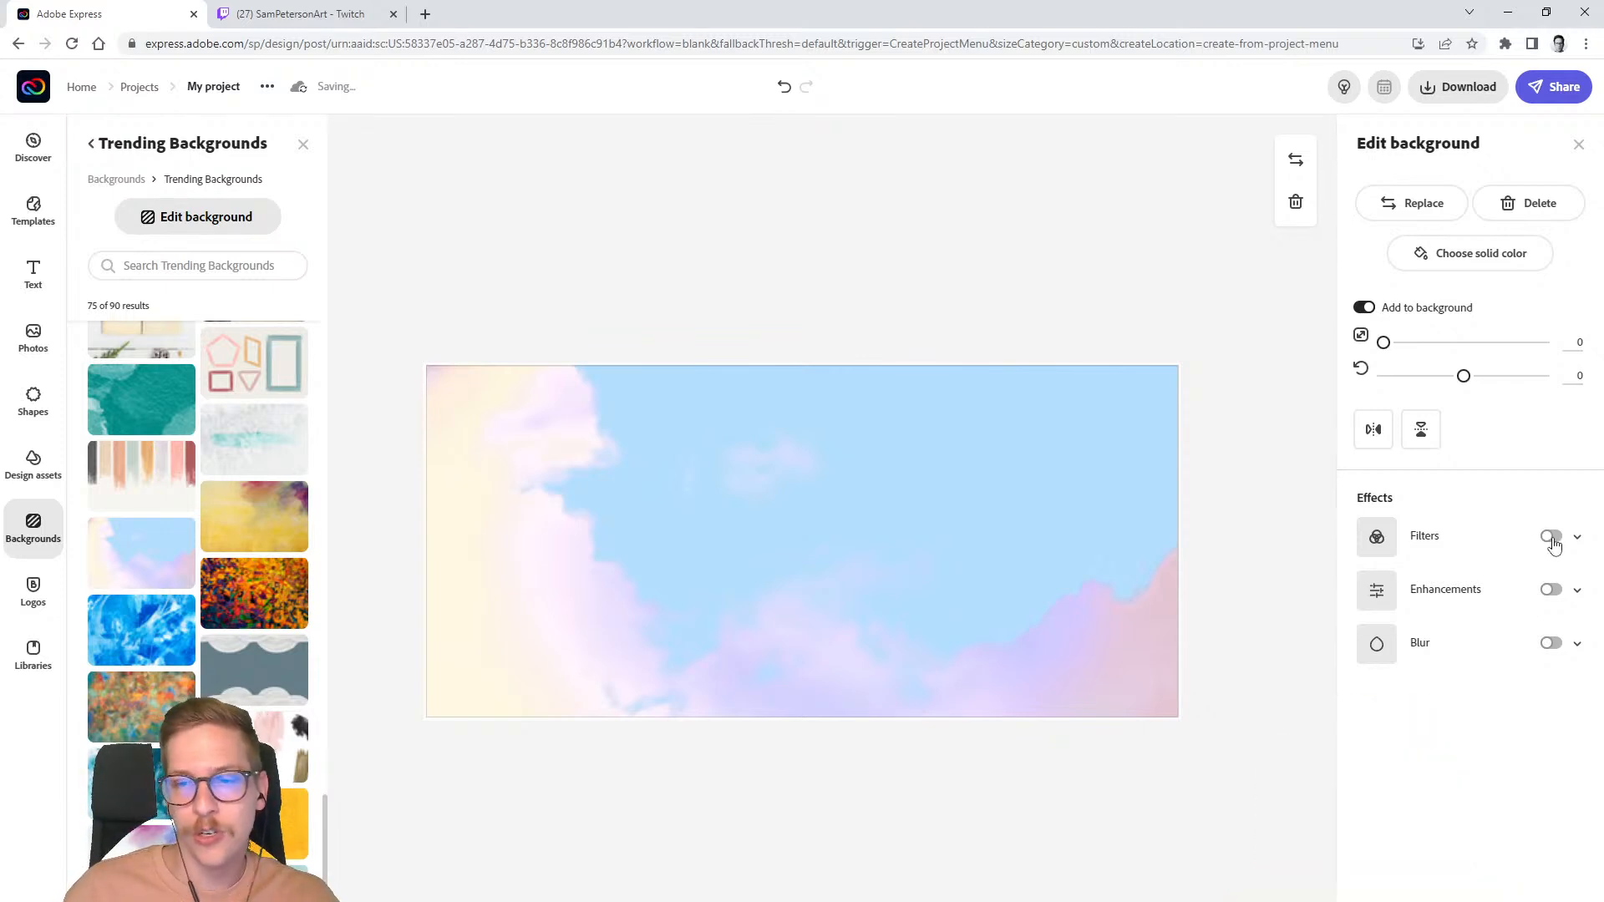
left_click(1550, 590)
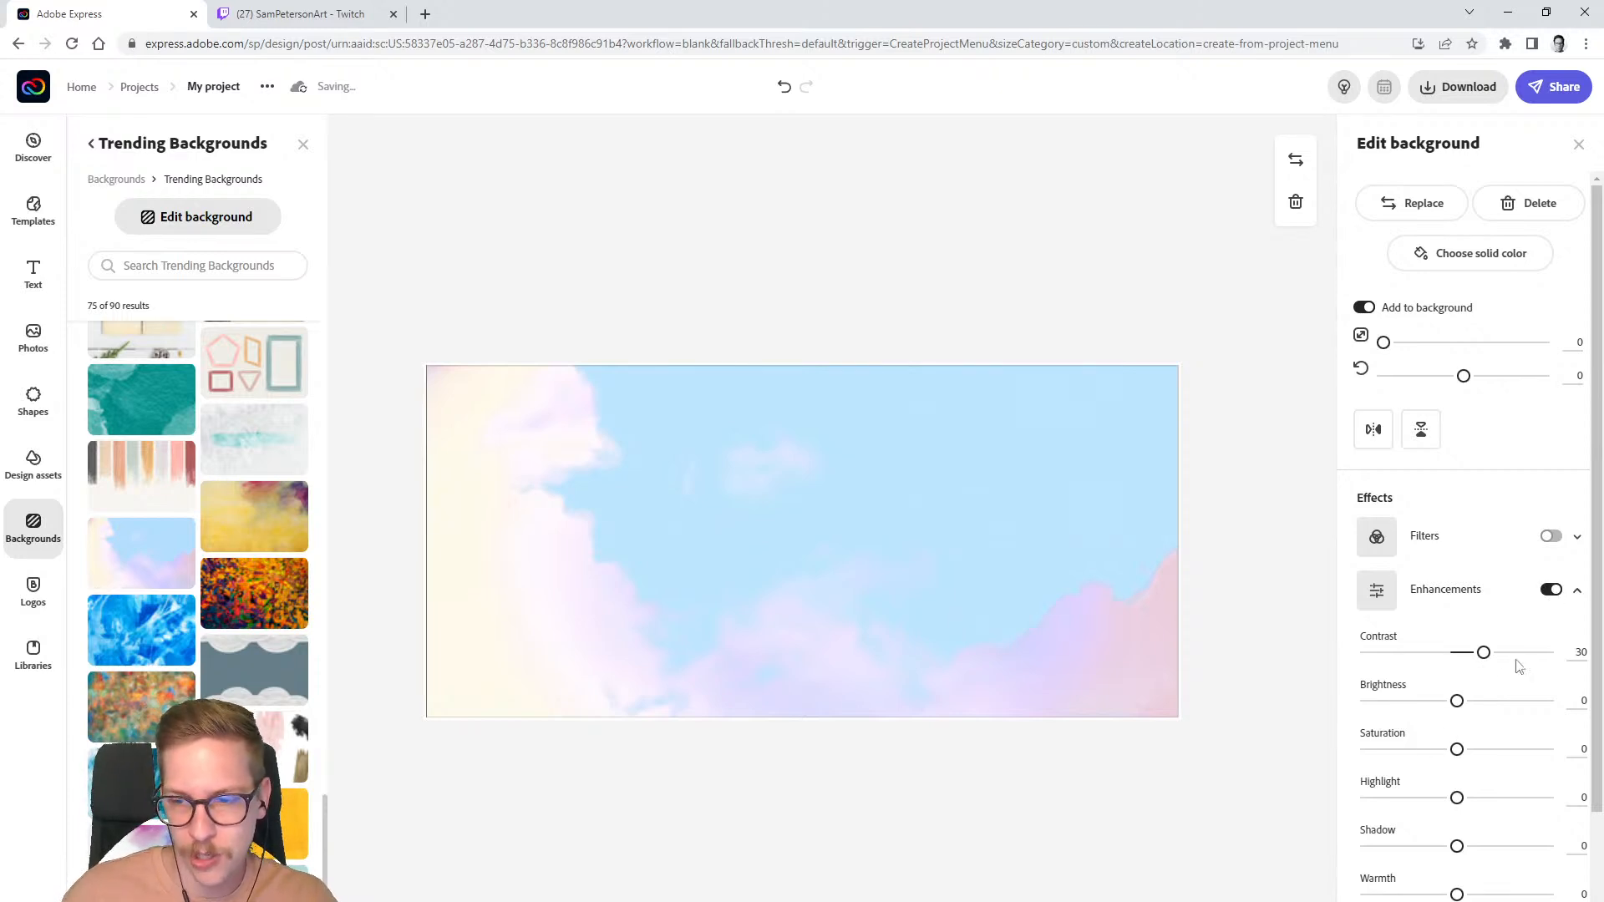
left_click(1551, 590)
- Set the cloud background's scale to 2 and try a slight rotation, returning it to 0
left_click_drag(1384, 344, 1385, 343)
mouse_move(1465, 377)
left_mouse_down()
mouse_move(1479, 378)
mouse_move(1455, 378)
left_mouse_up()
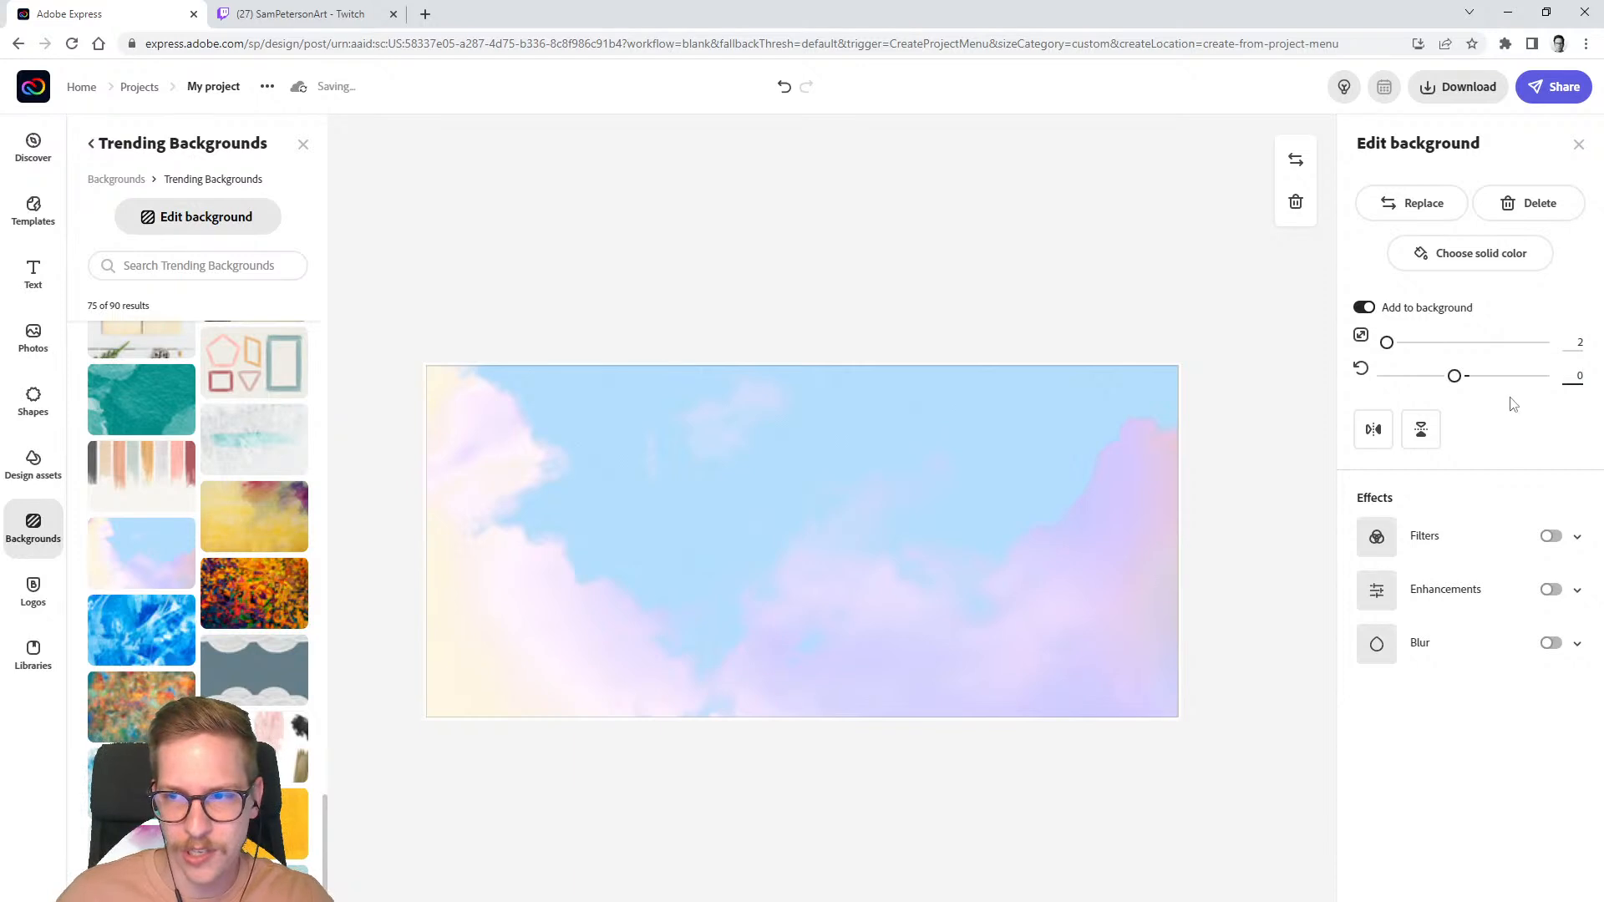
left_click(1510, 418)
- Try flipping the cloud background horizontally and vertically, restoring its original orientation each time
left_click(1377, 432)
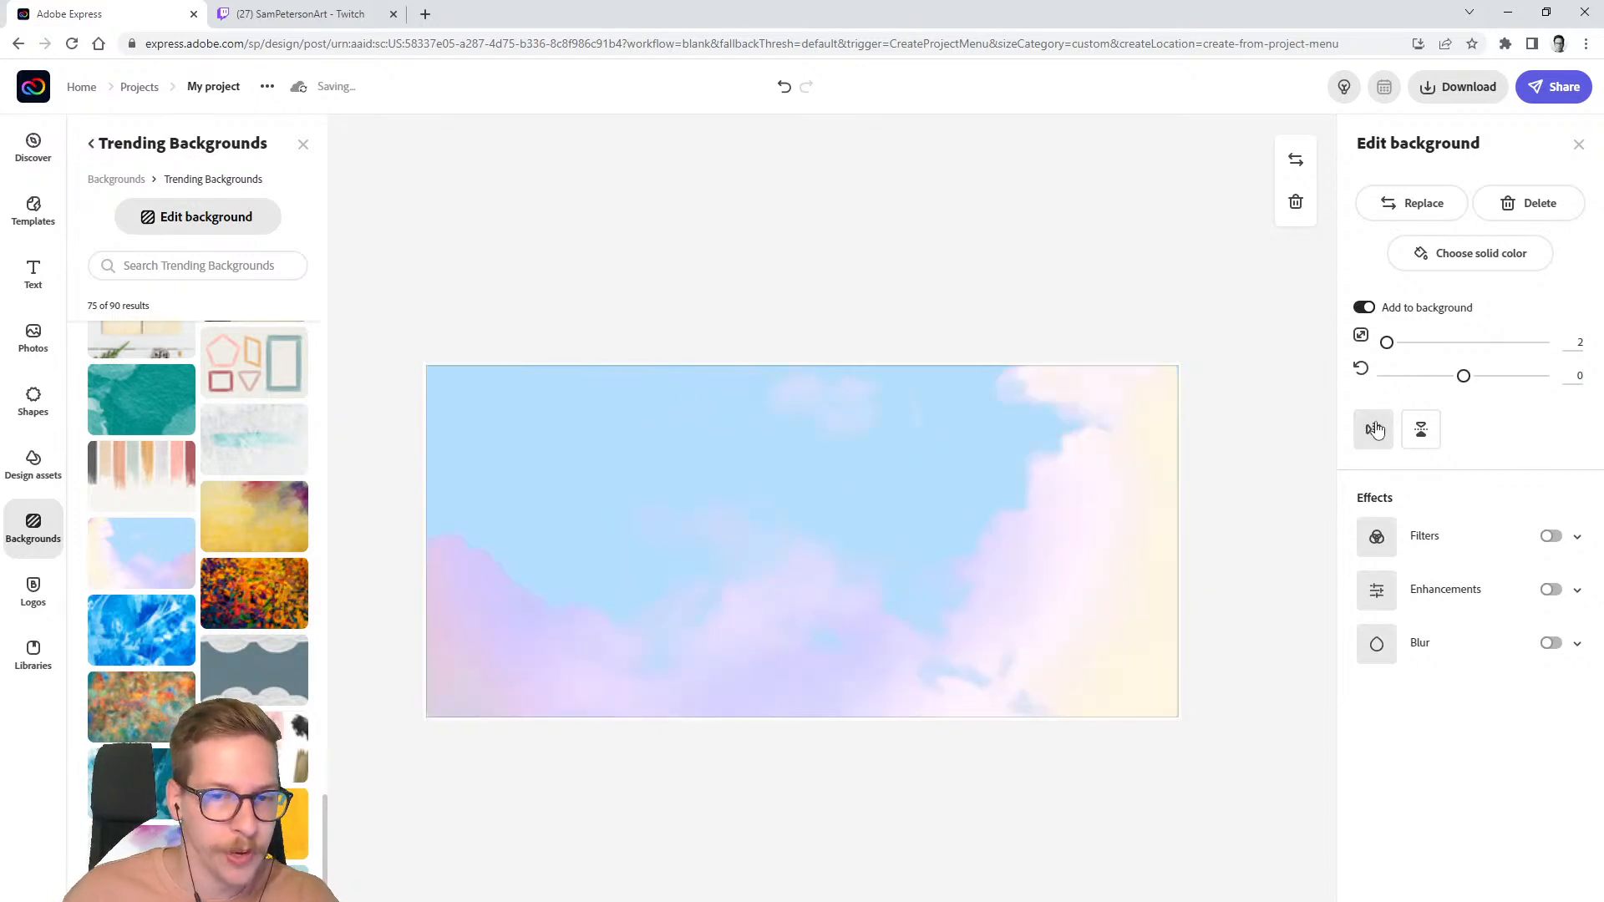
left_click(1377, 433)
left_click(1412, 440)
left_click(1413, 442)
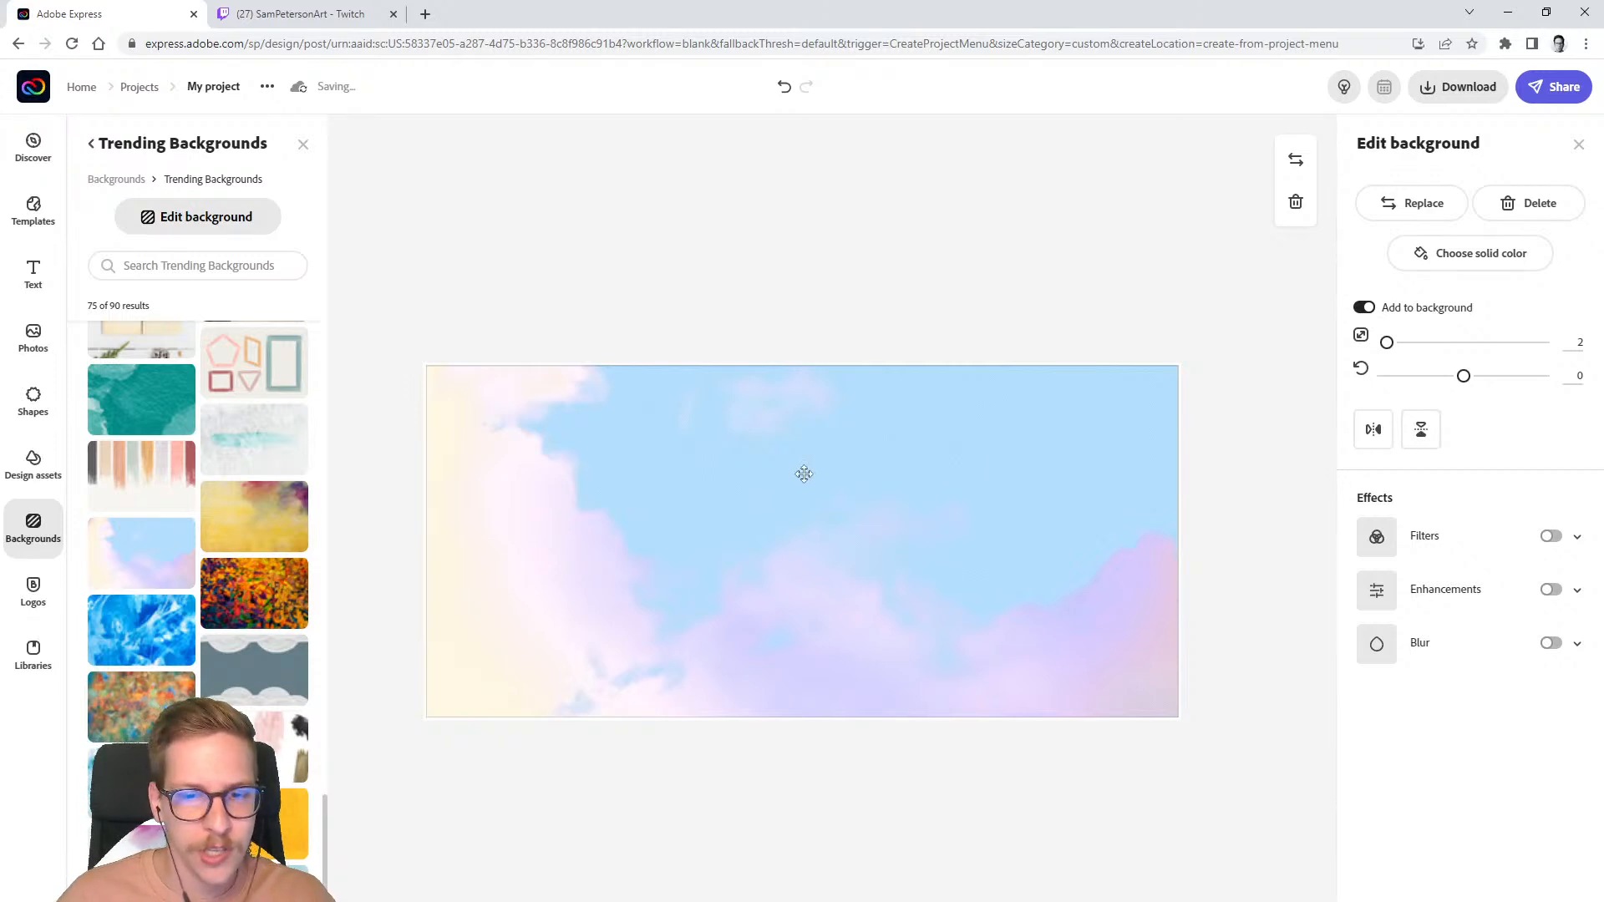
- Add the "Camp Clearview" logo text design to the canvas and delete its "LAKE TAHOE, CA" line
left_click(49, 274)
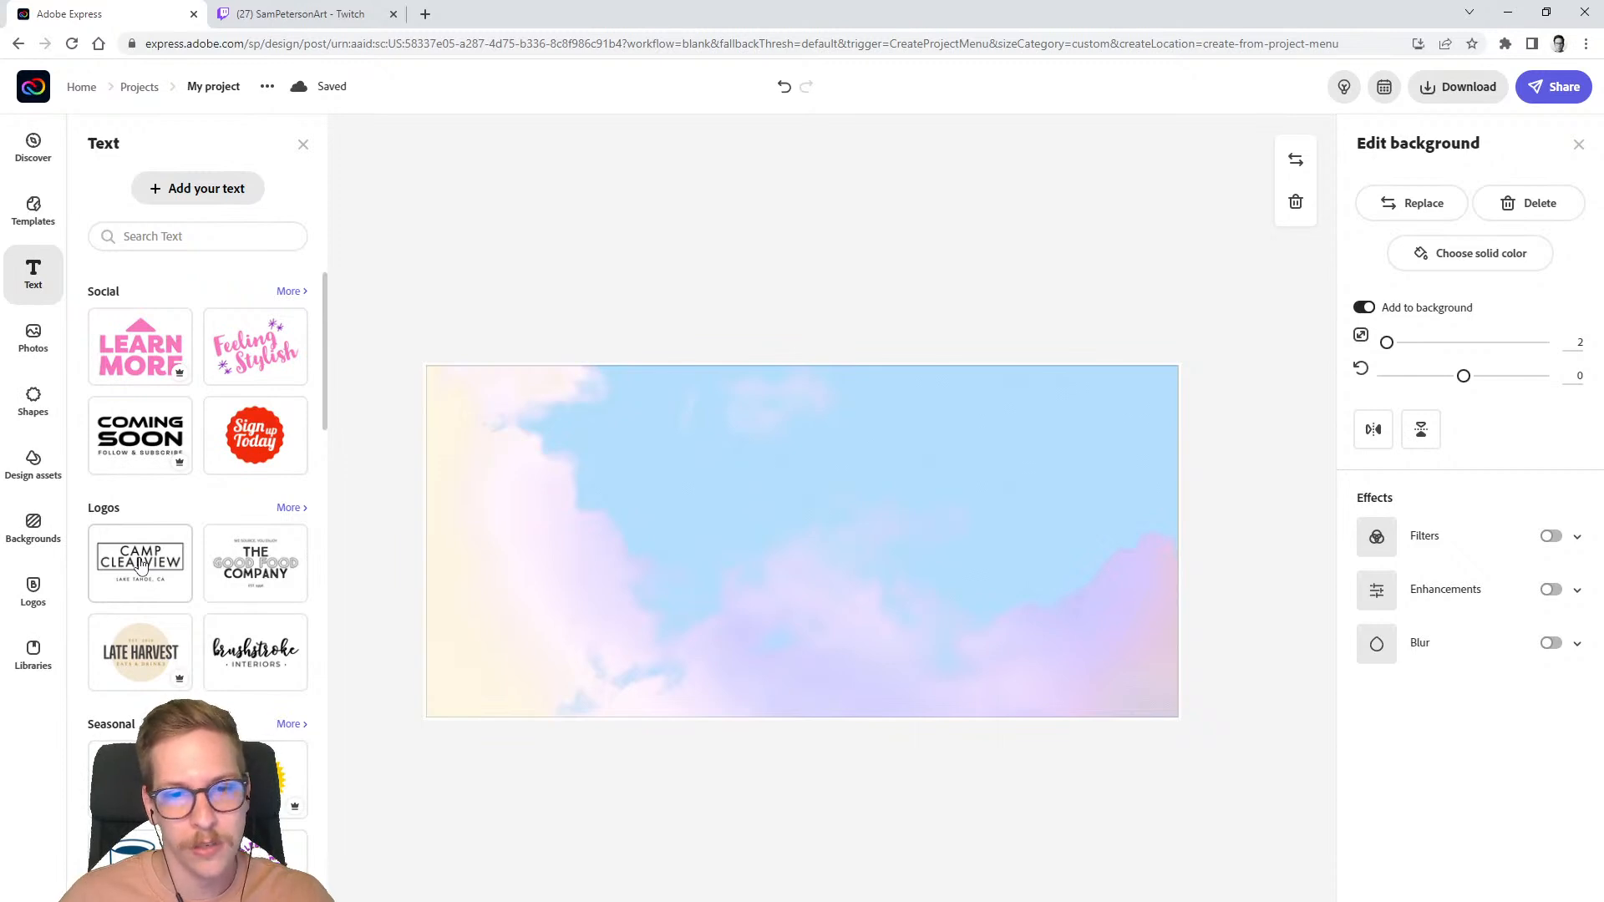
left_click(142, 564)
left_click_drag(774, 470, 774, 506)
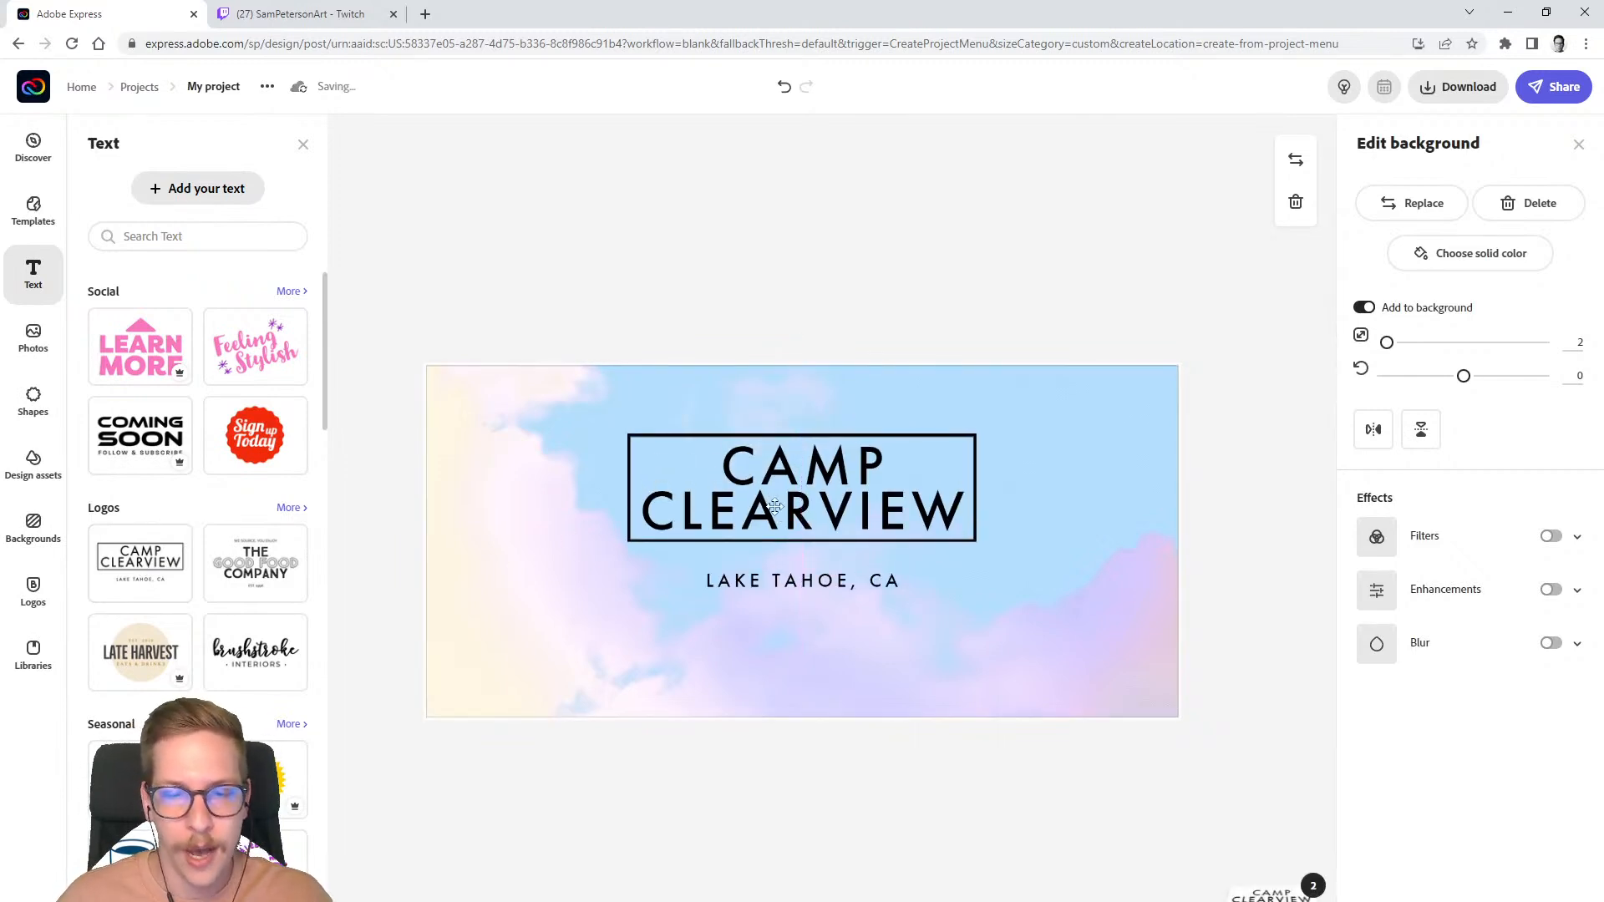
left_click(832, 579)
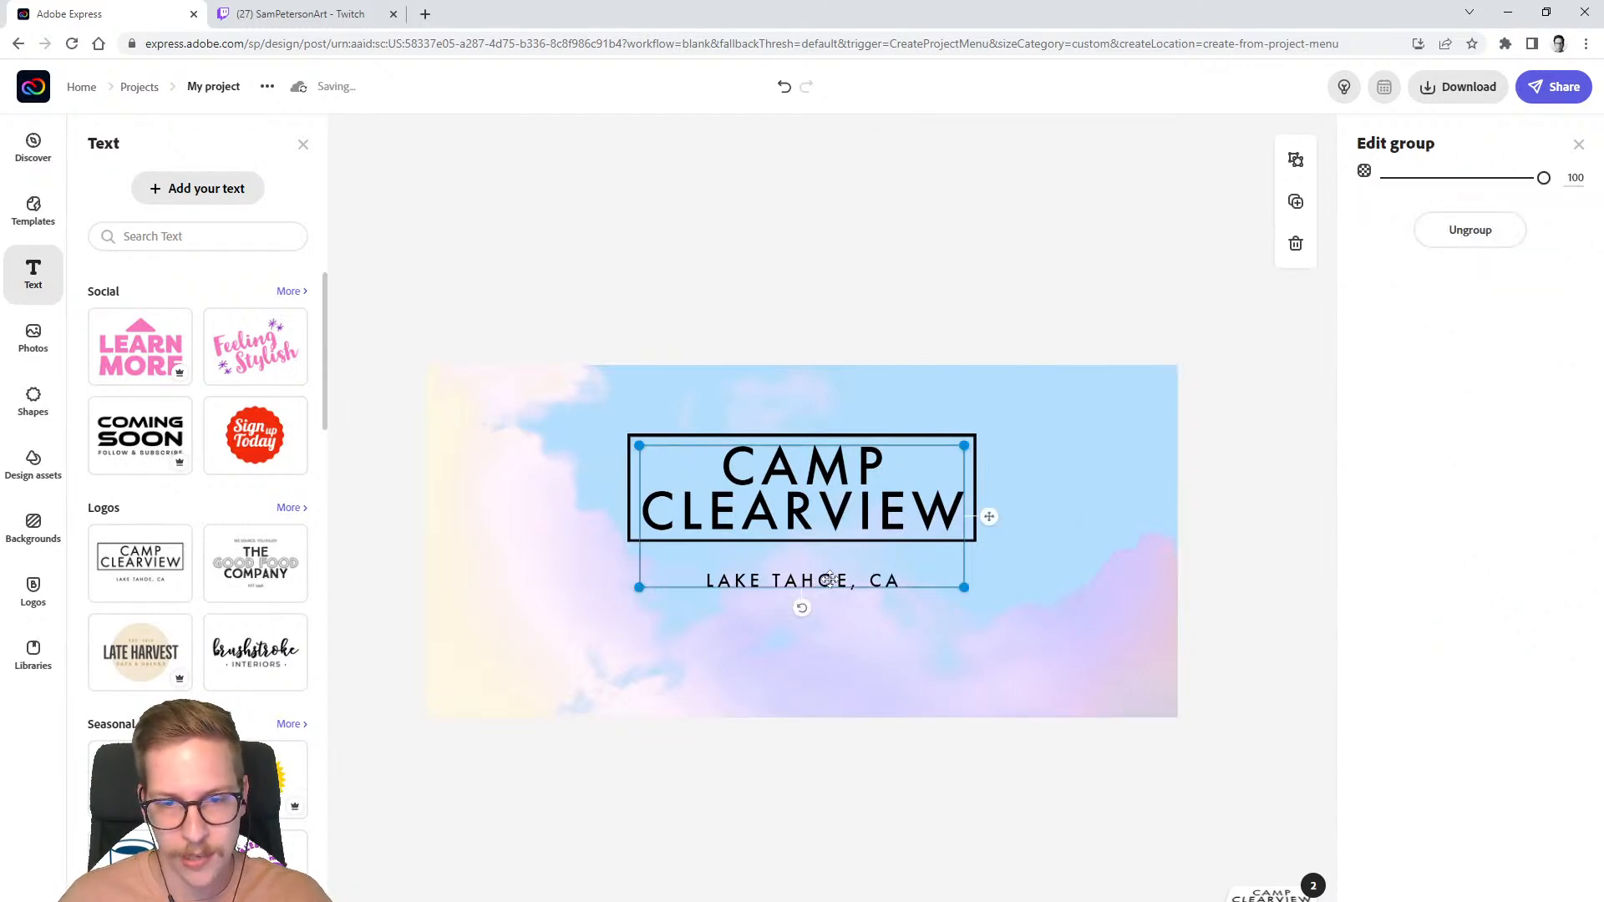
left_click(829, 580)
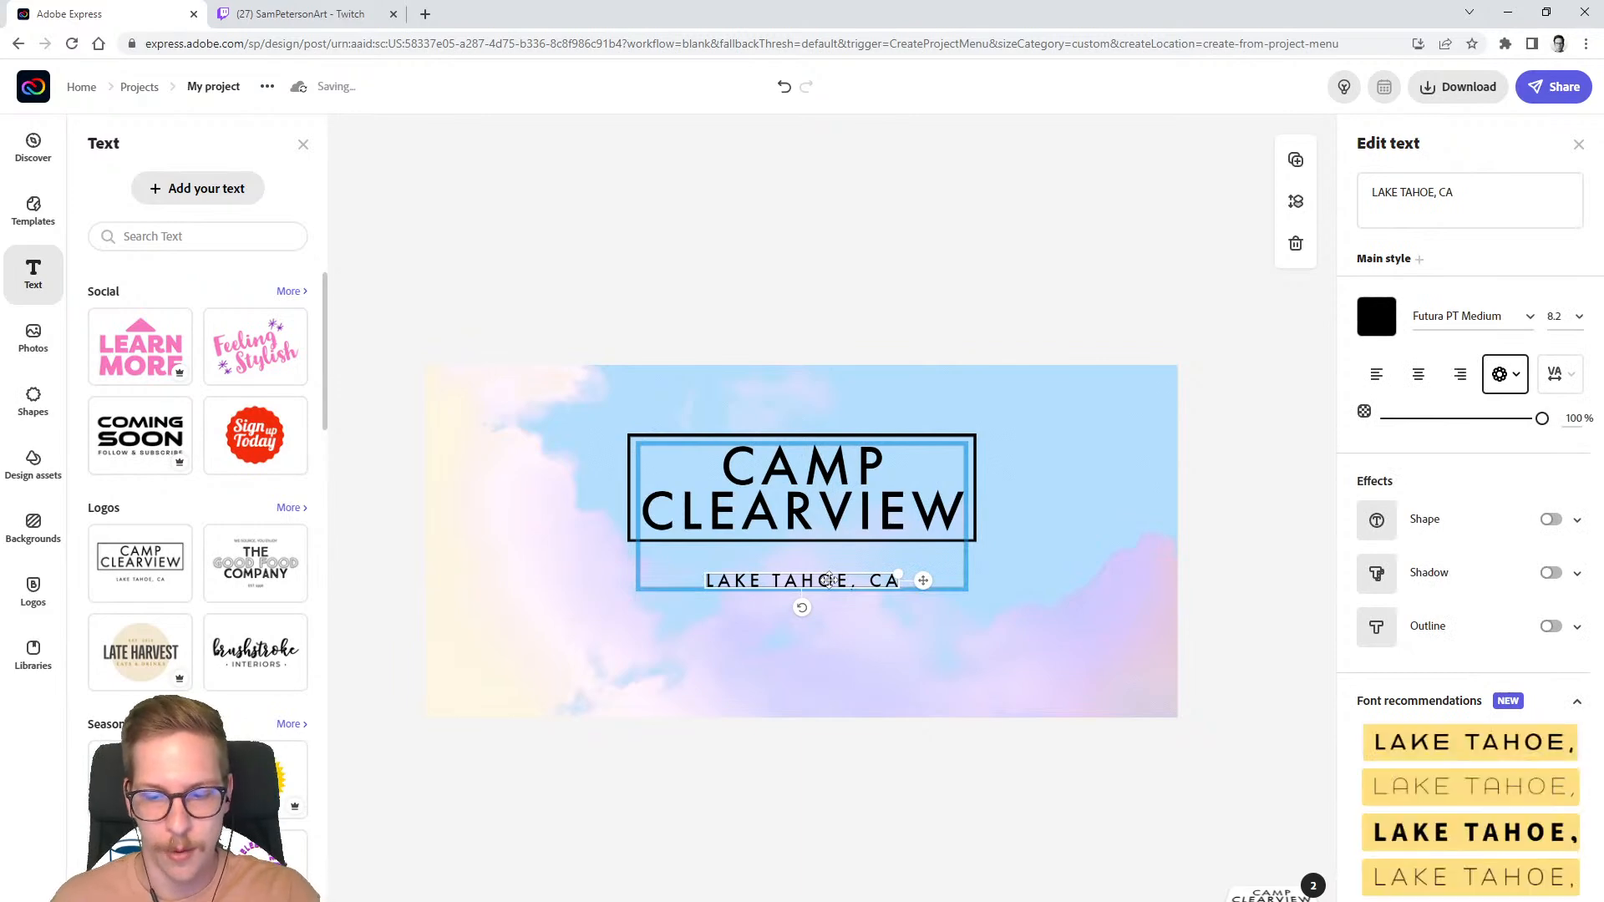
key("Delete")
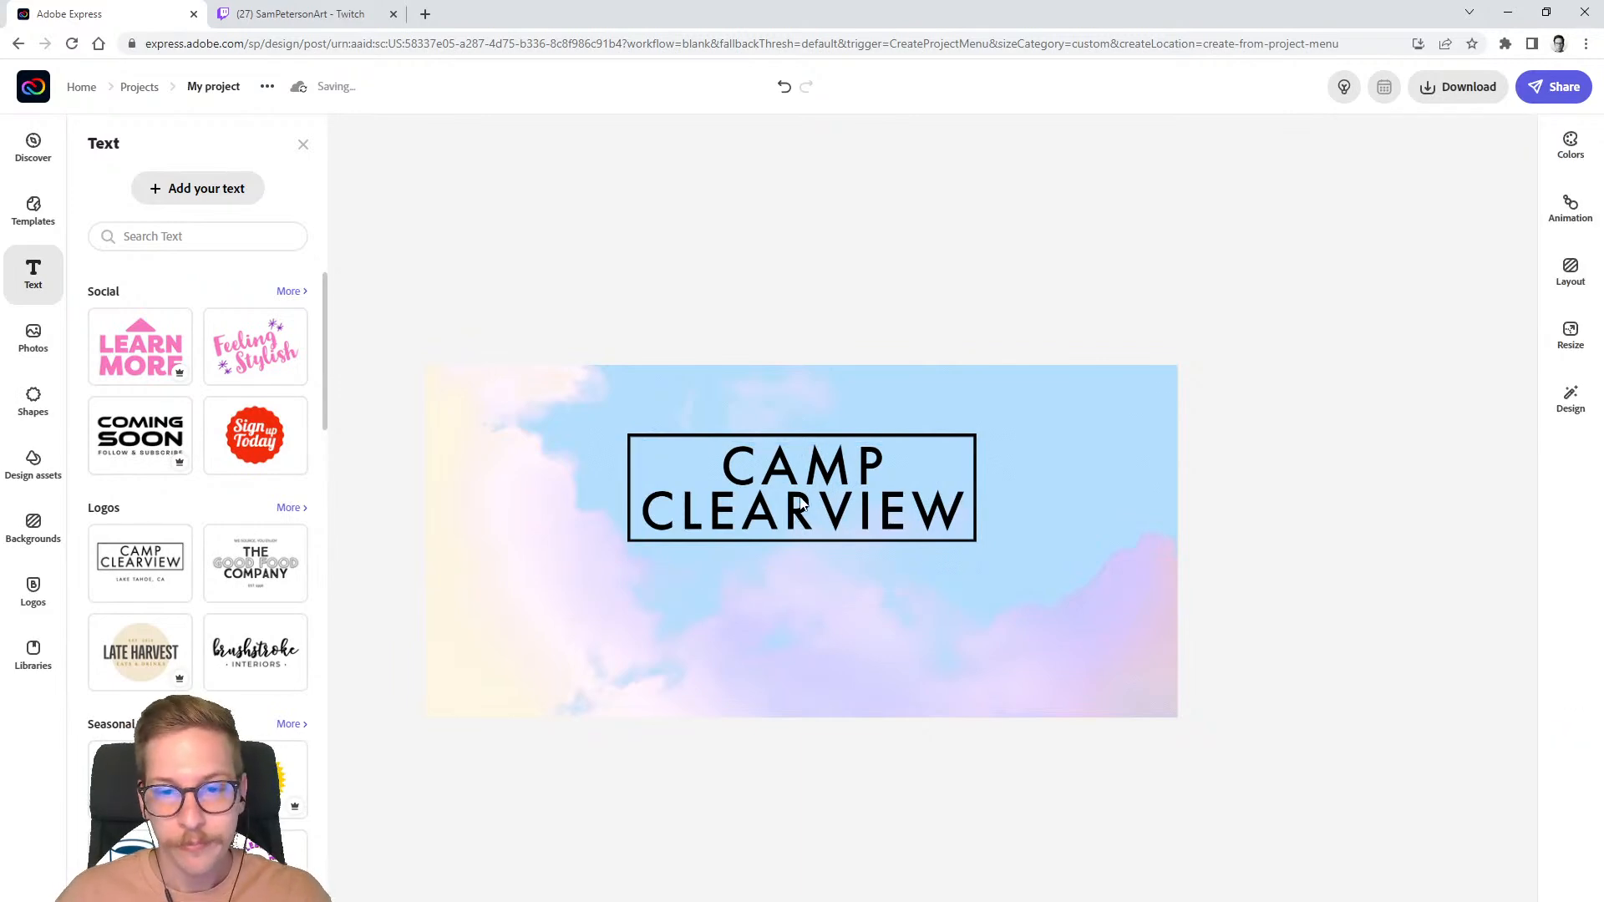
- Enlarge the framed "CAMP CLEARVIEW" text to about size 32.8 and move it toward the canvas centre
left_click(801, 484)
left_click_drag(628, 541, 526, 650)
left_click_drag(774, 543, 817, 526)
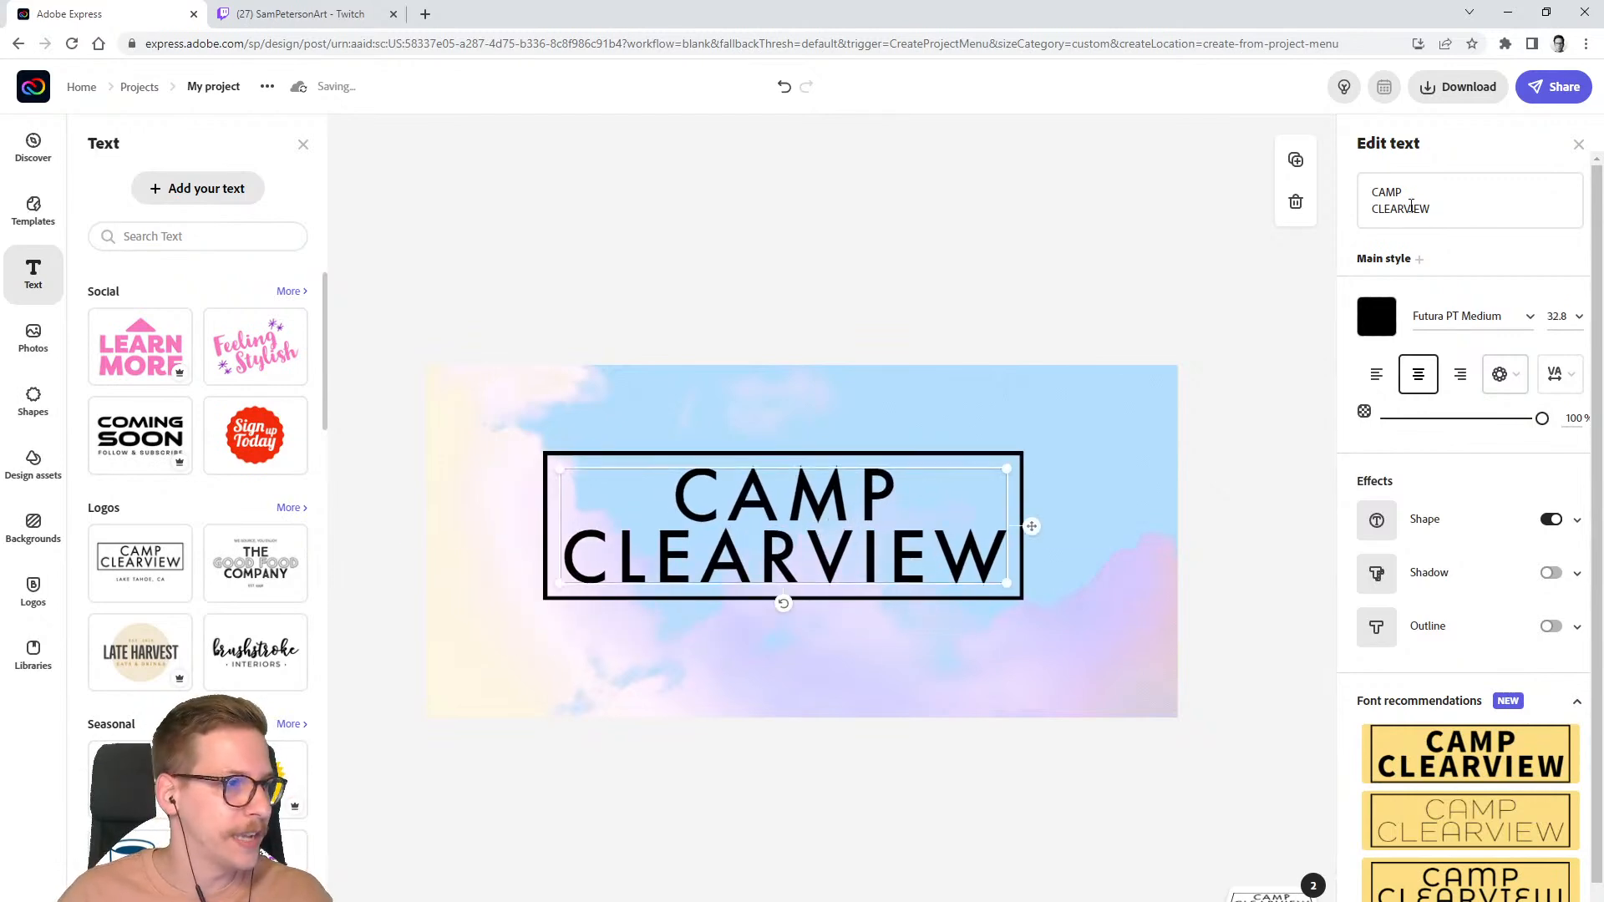
- Replace the "CAMP CLEARVIEW" wording with "SOCIAL MEDIA"
left_click_drag(1455, 206, 1328, 178)
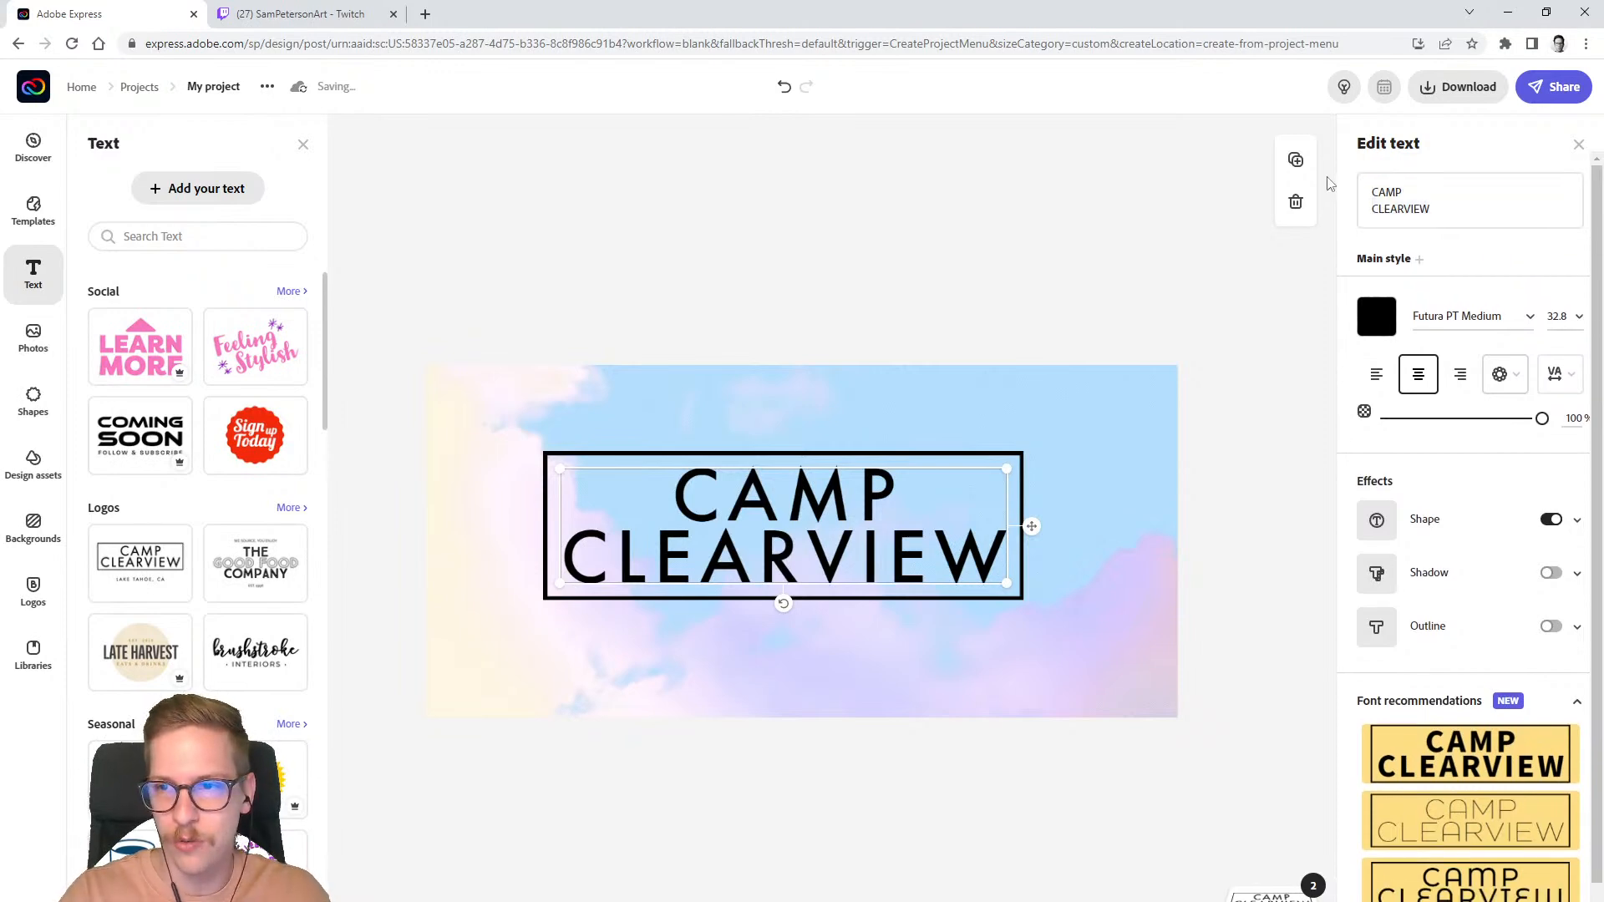
left_click(1453, 209)
left_click_drag(1452, 205, 1359, 180)
type("SOCIAL MEDIA")
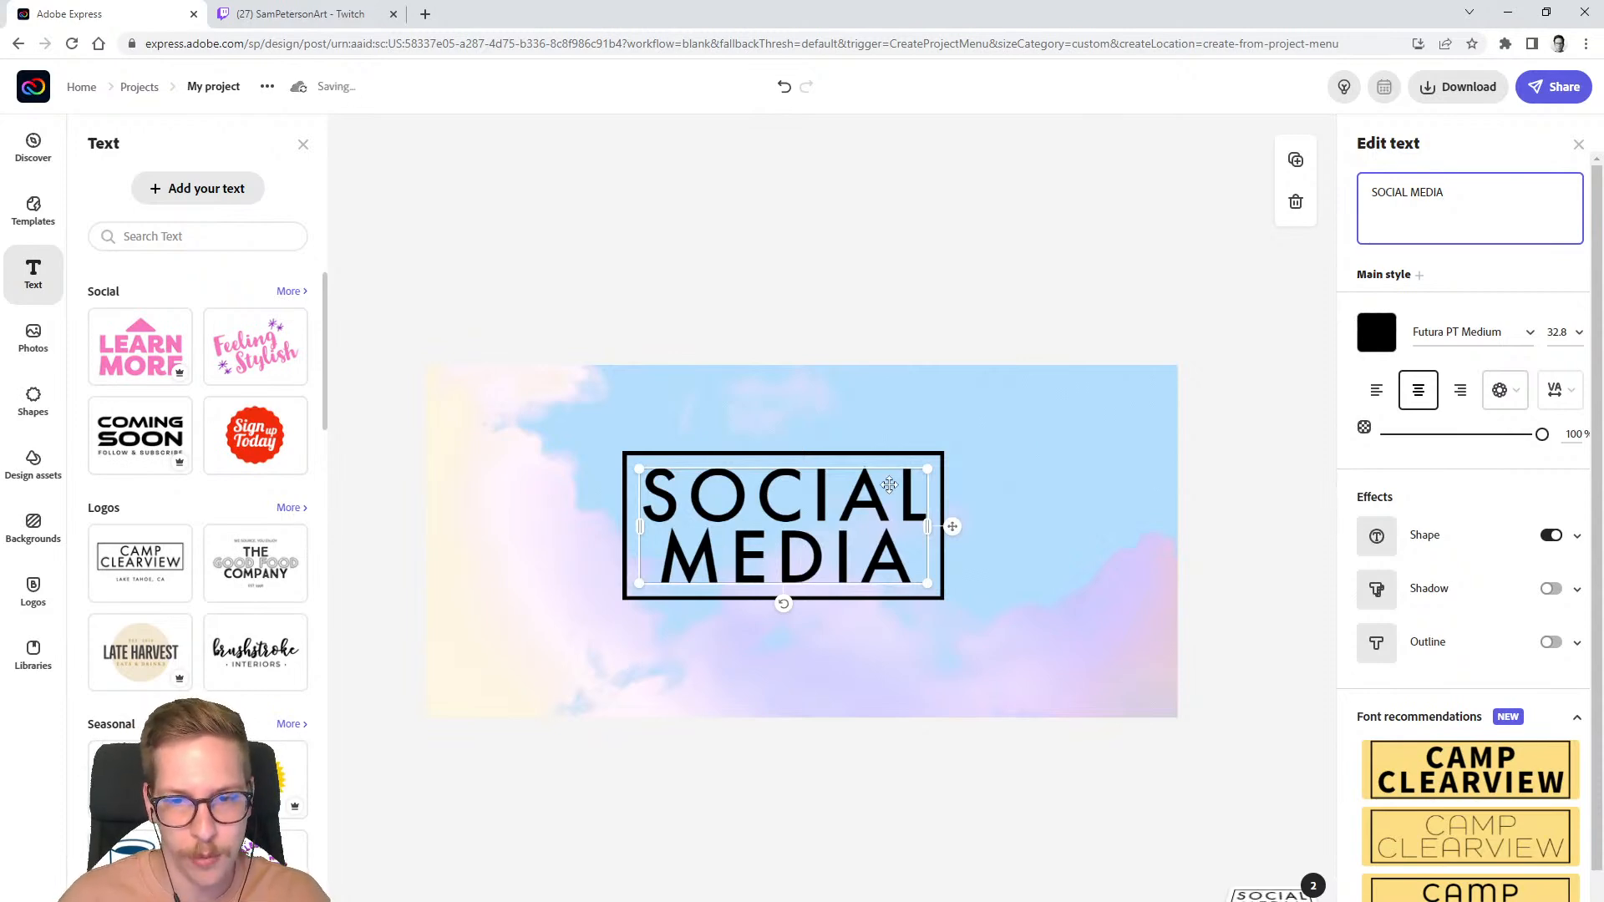
- Enlarge the framed "SOCIAL MEDIA" text to about size 55.4 and centre it on the canvas
left_click_drag(926, 463, 1074, 352)
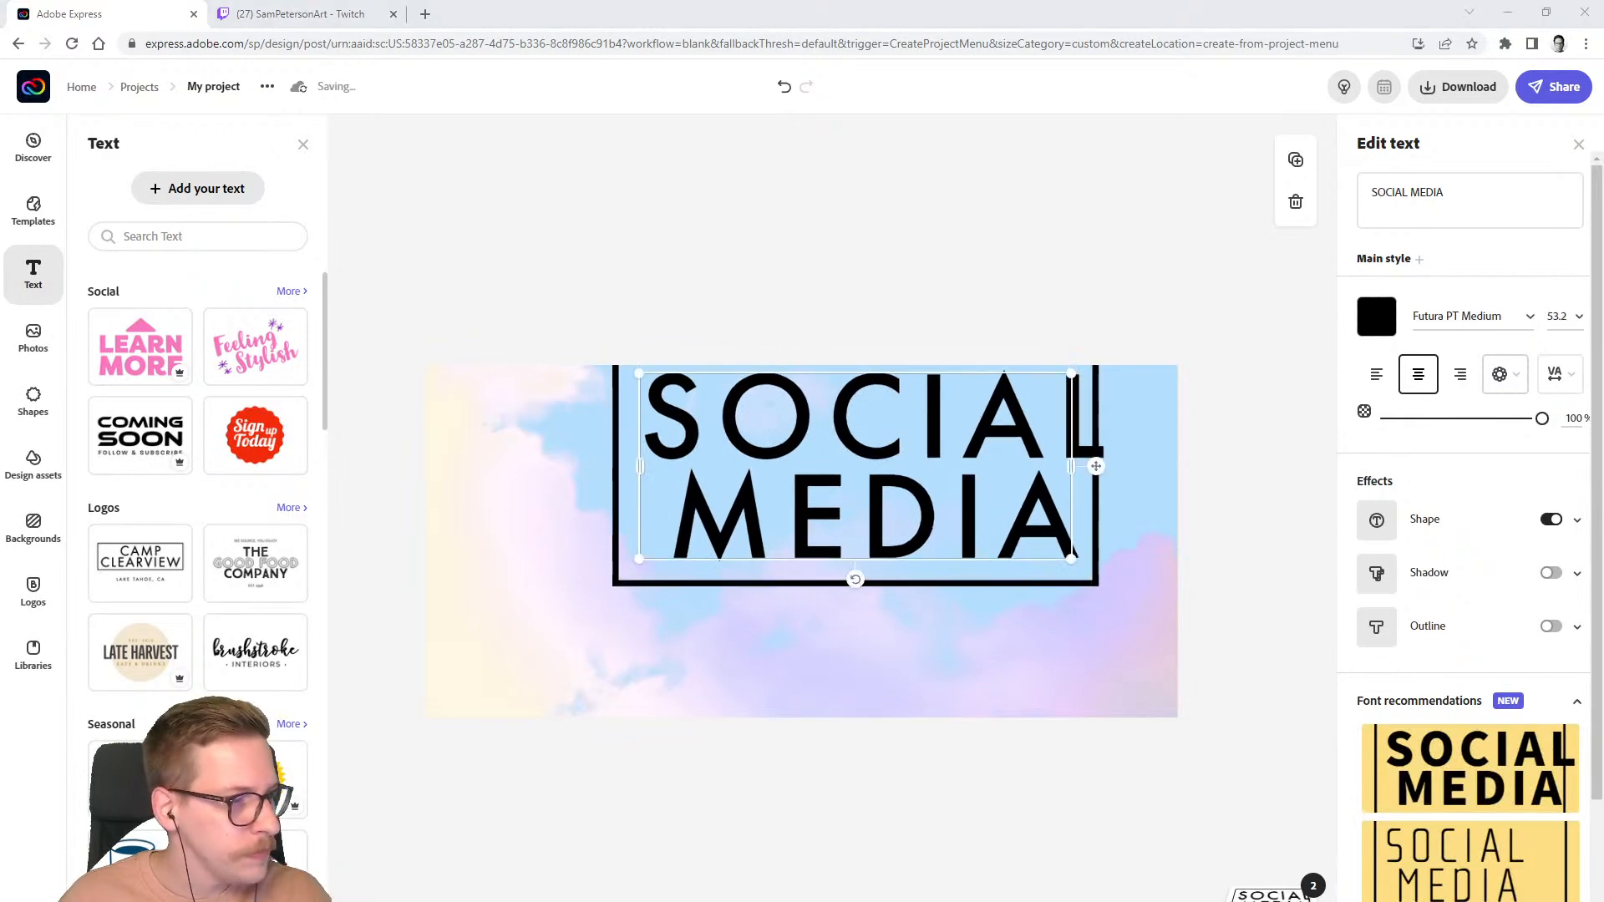
left_click_drag(683, 552, 606, 629)
mouse_move(986, 458)
left_mouse_down()
mouse_move(1045, 422)
mouse_move(1061, 468)
mouse_move(988, 484)
left_mouse_up()
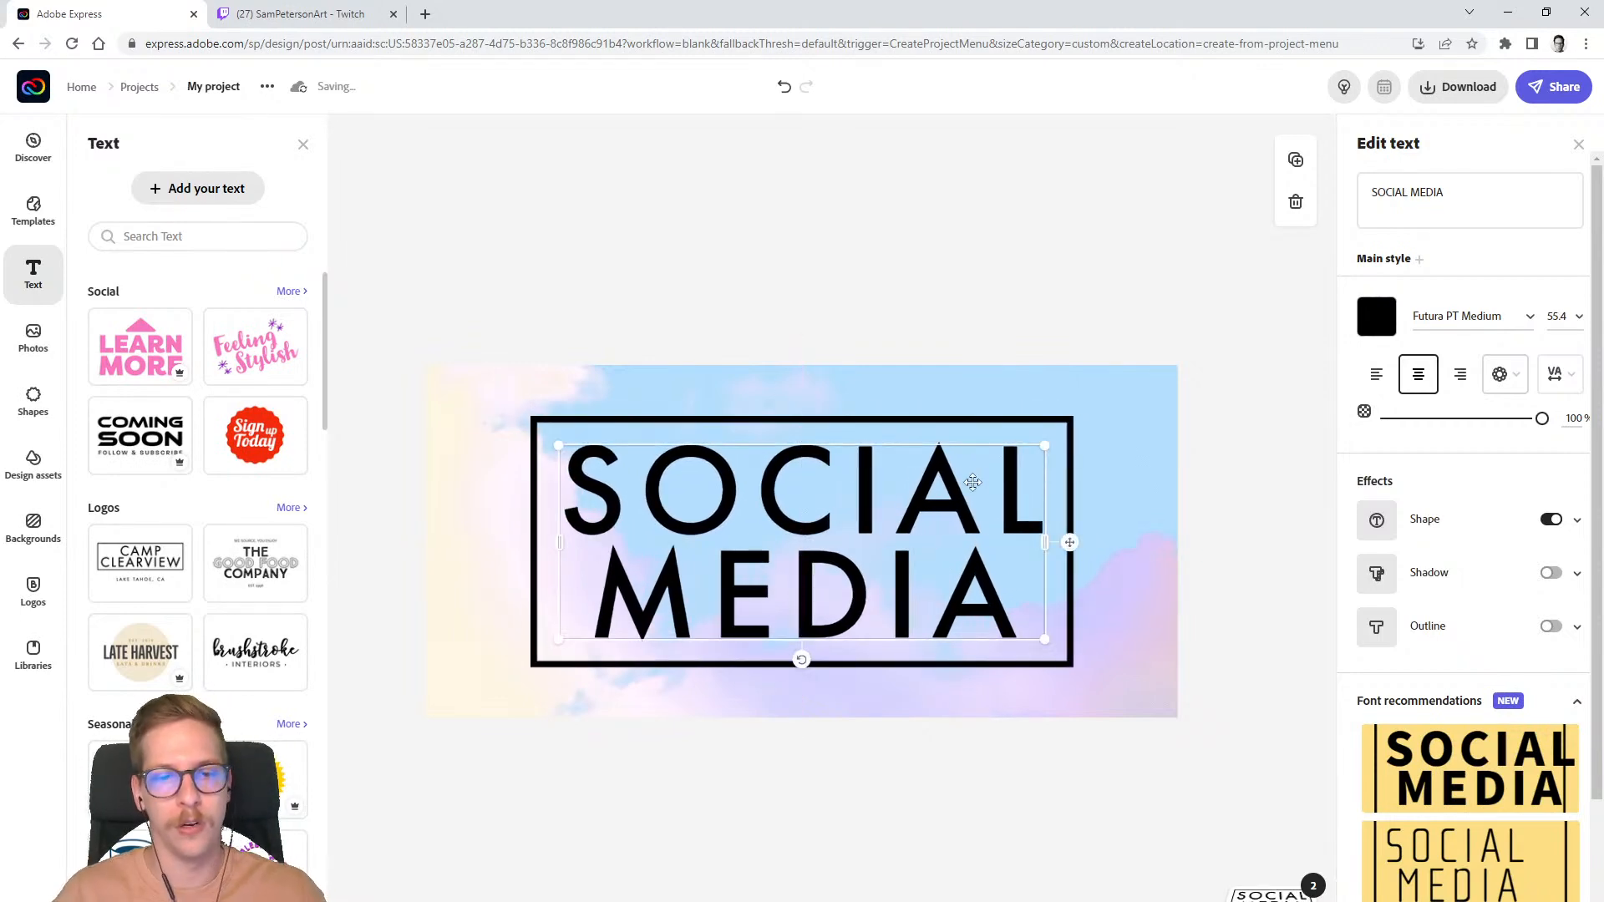
key("ctrl+minus")
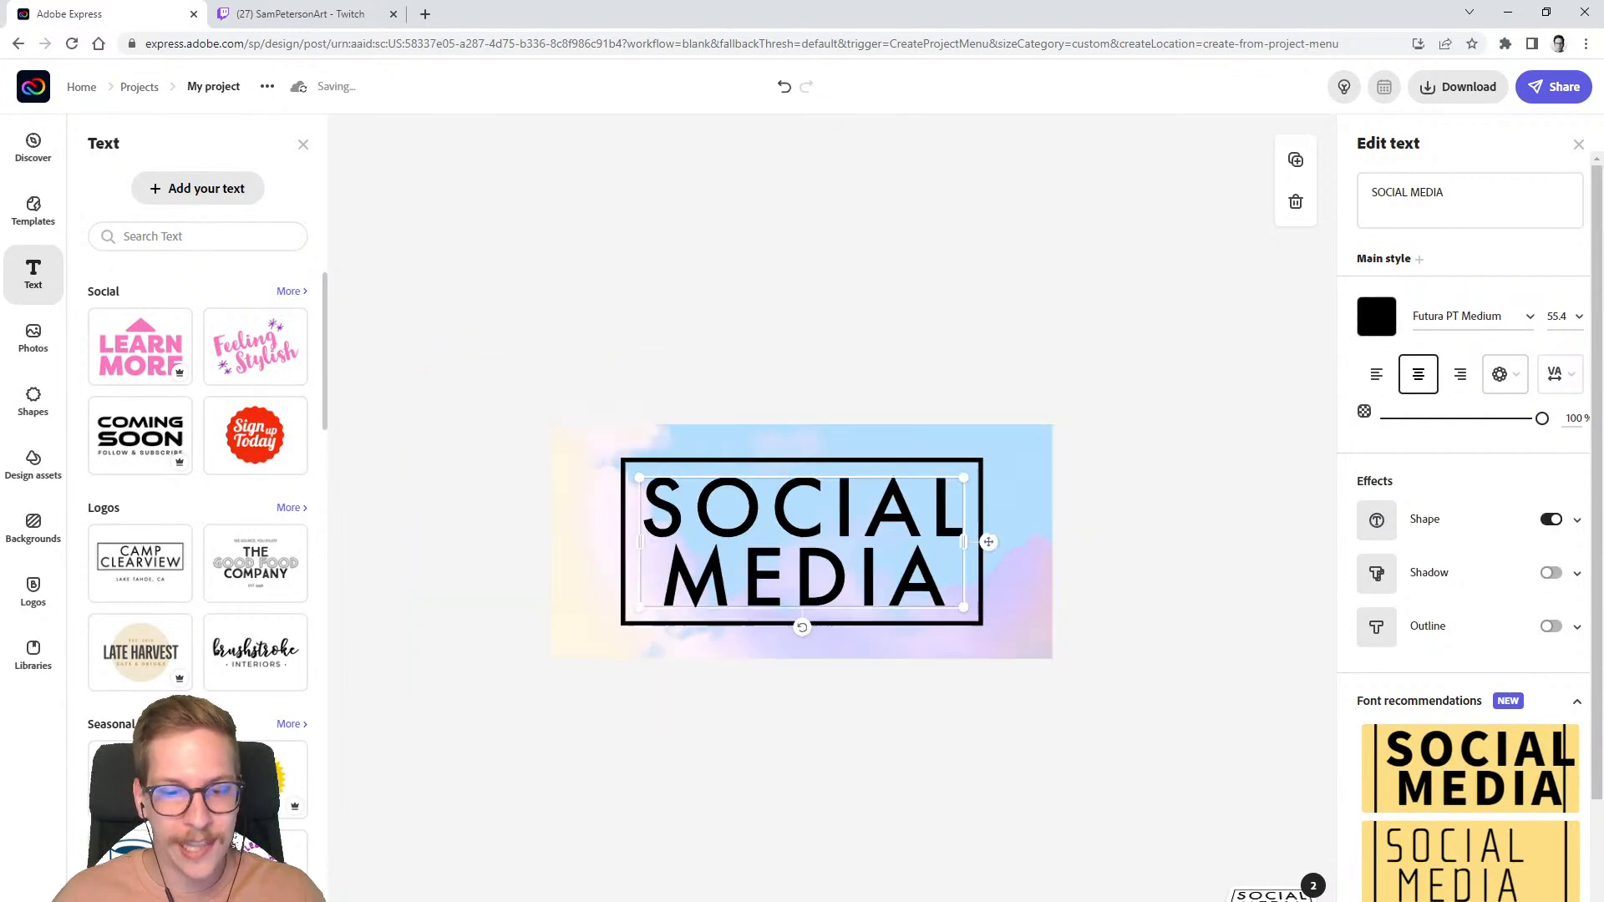
- Recolour the "SOCIAL MEDIA" text to white, #FFFFFF
key("ctrl+plus")
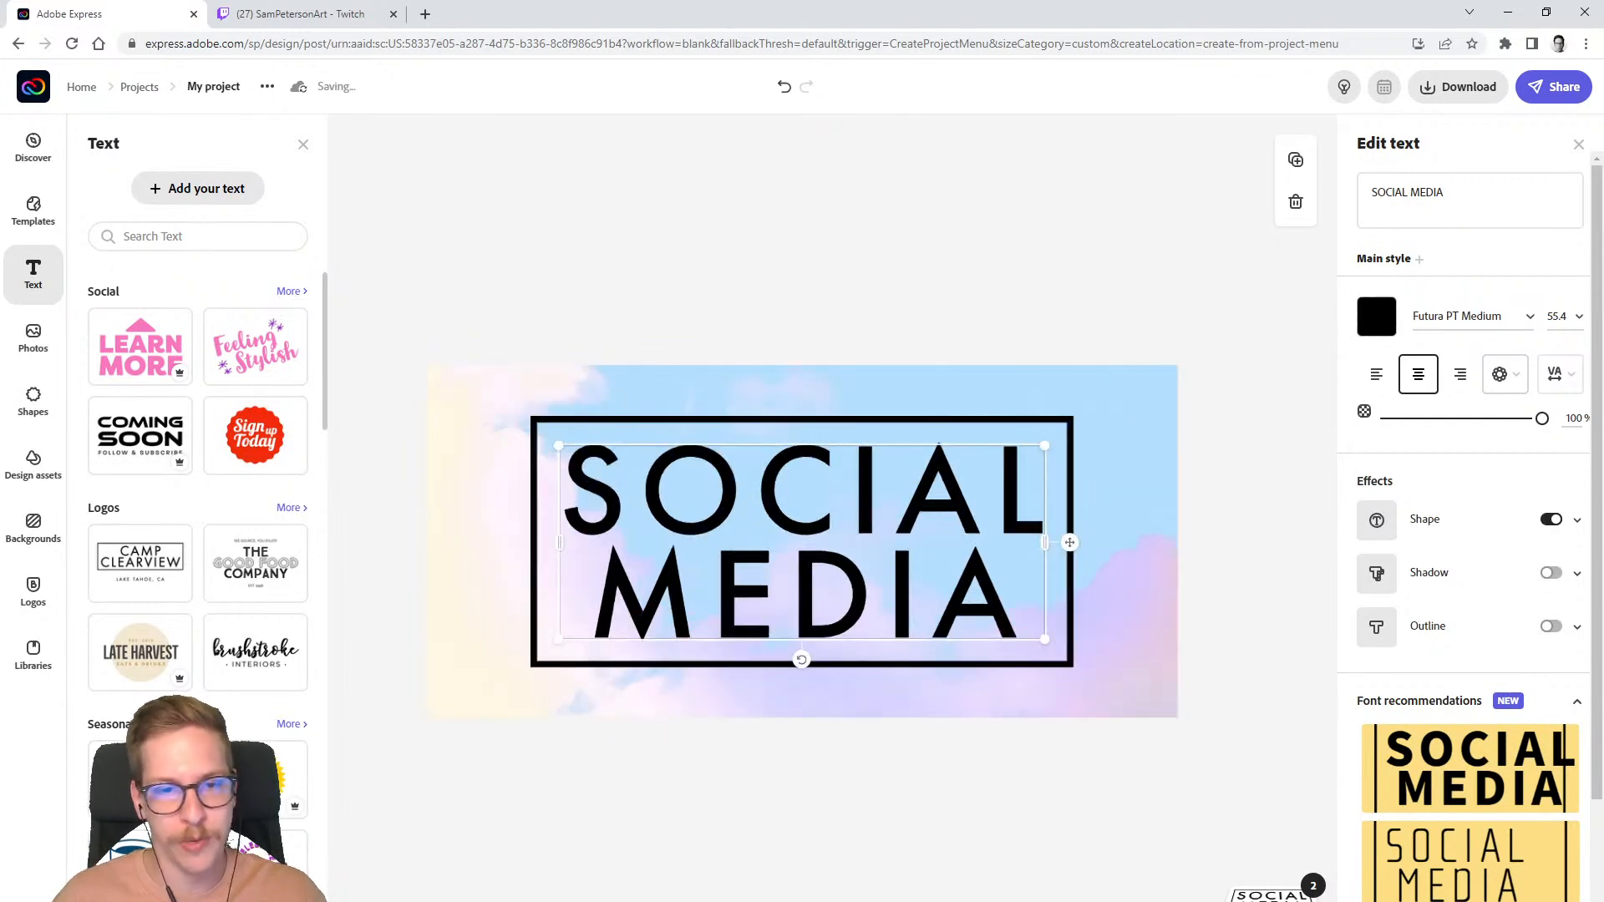
left_click(759, 287)
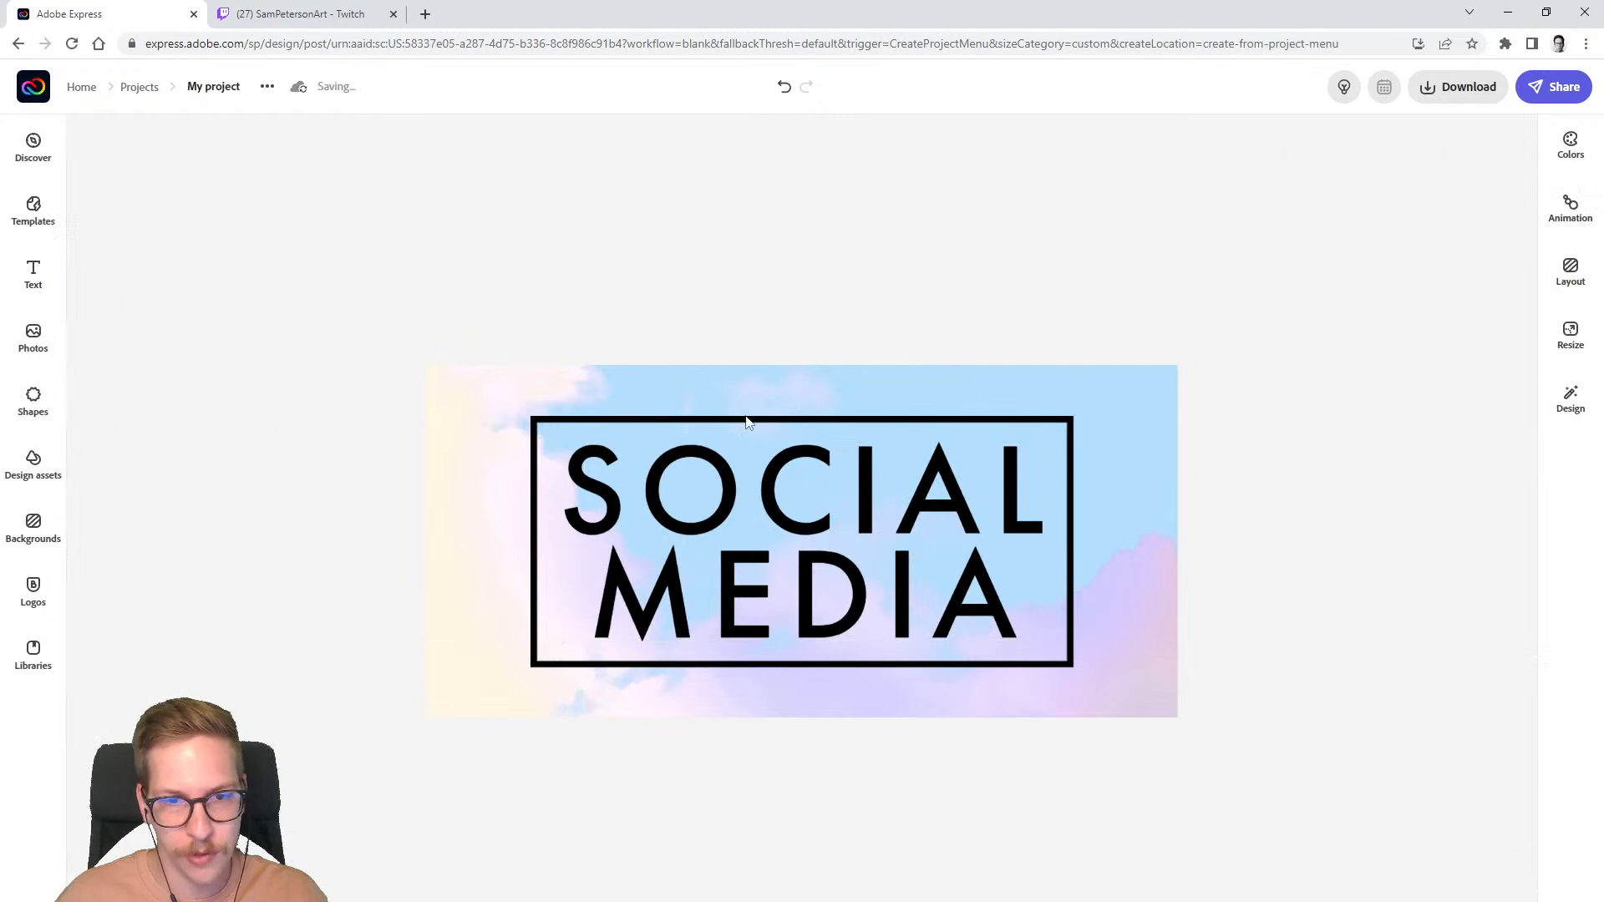
left_click(739, 515)
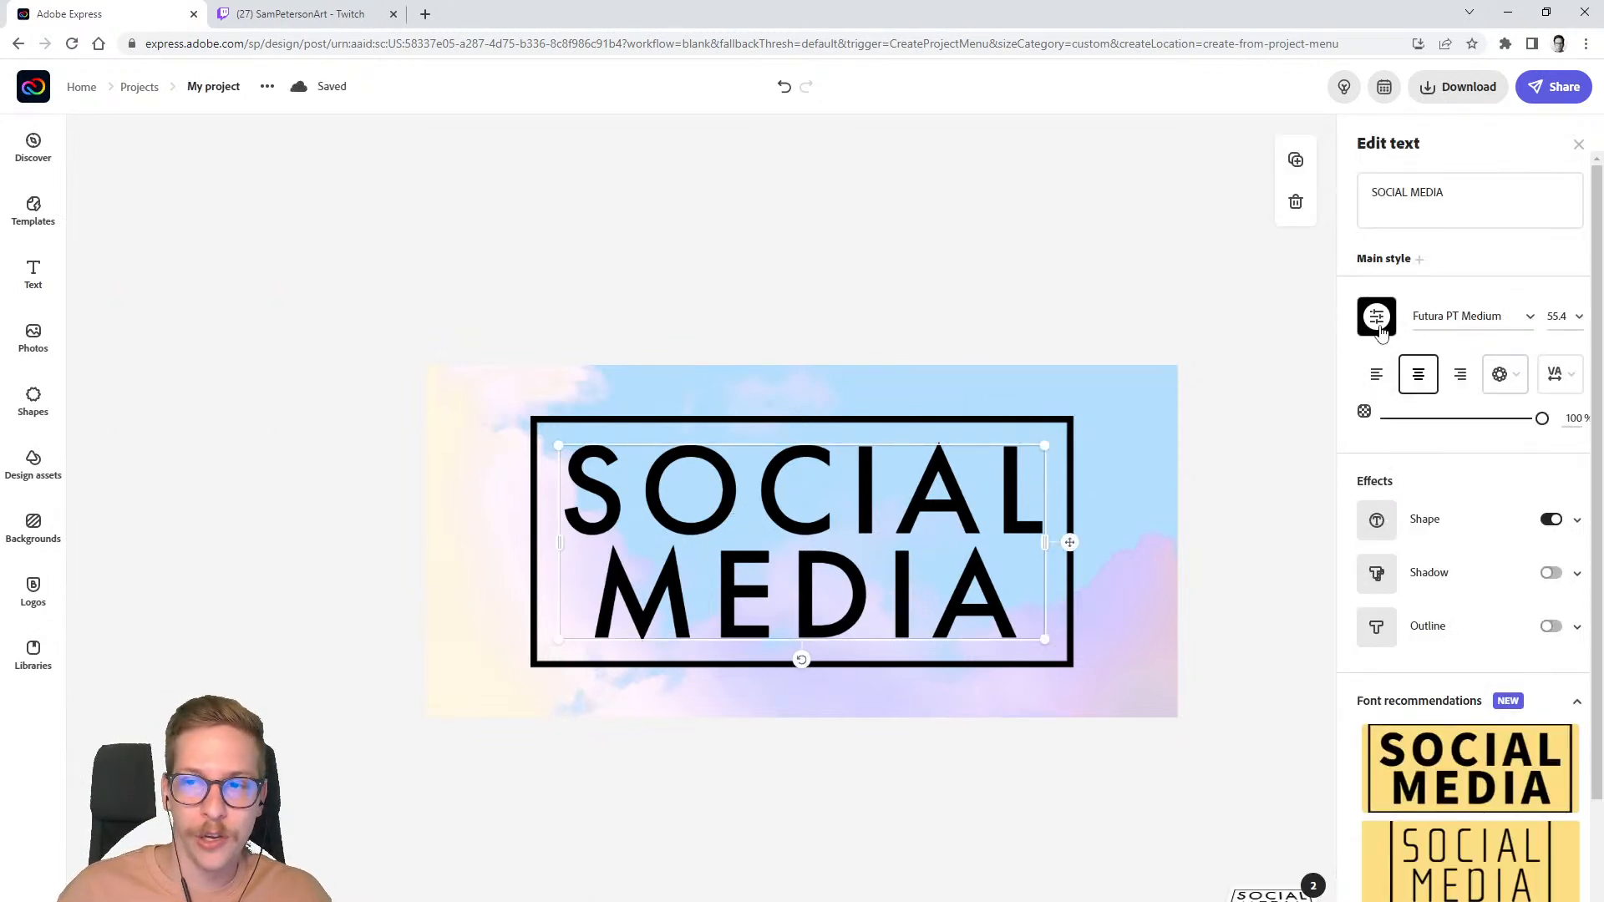
left_click(1378, 317)
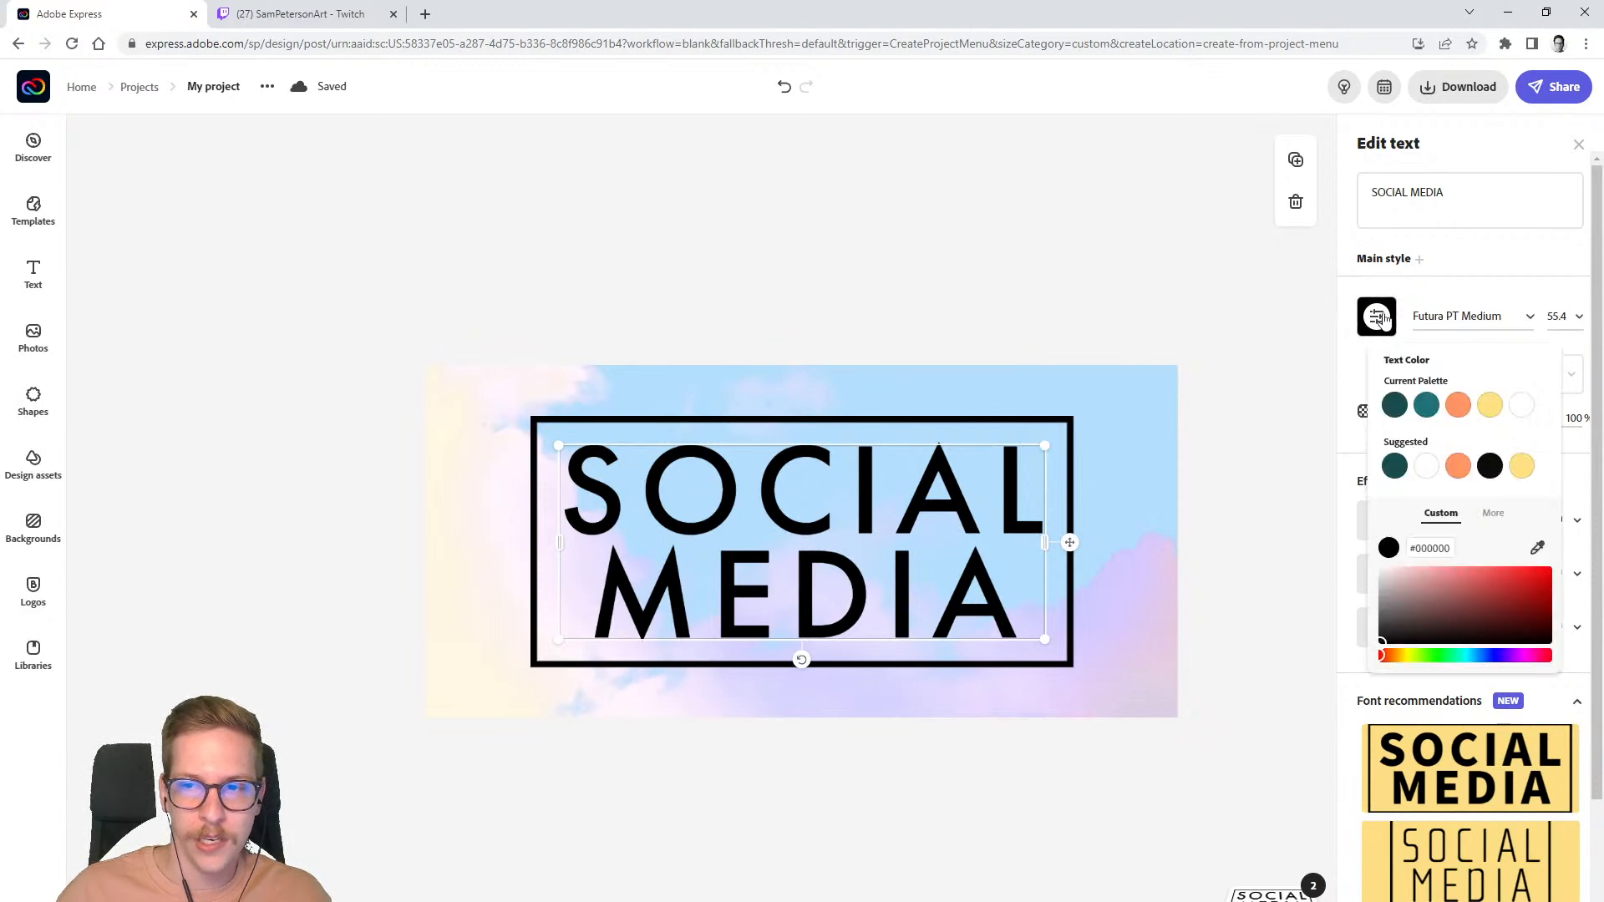
left_click(1429, 476)
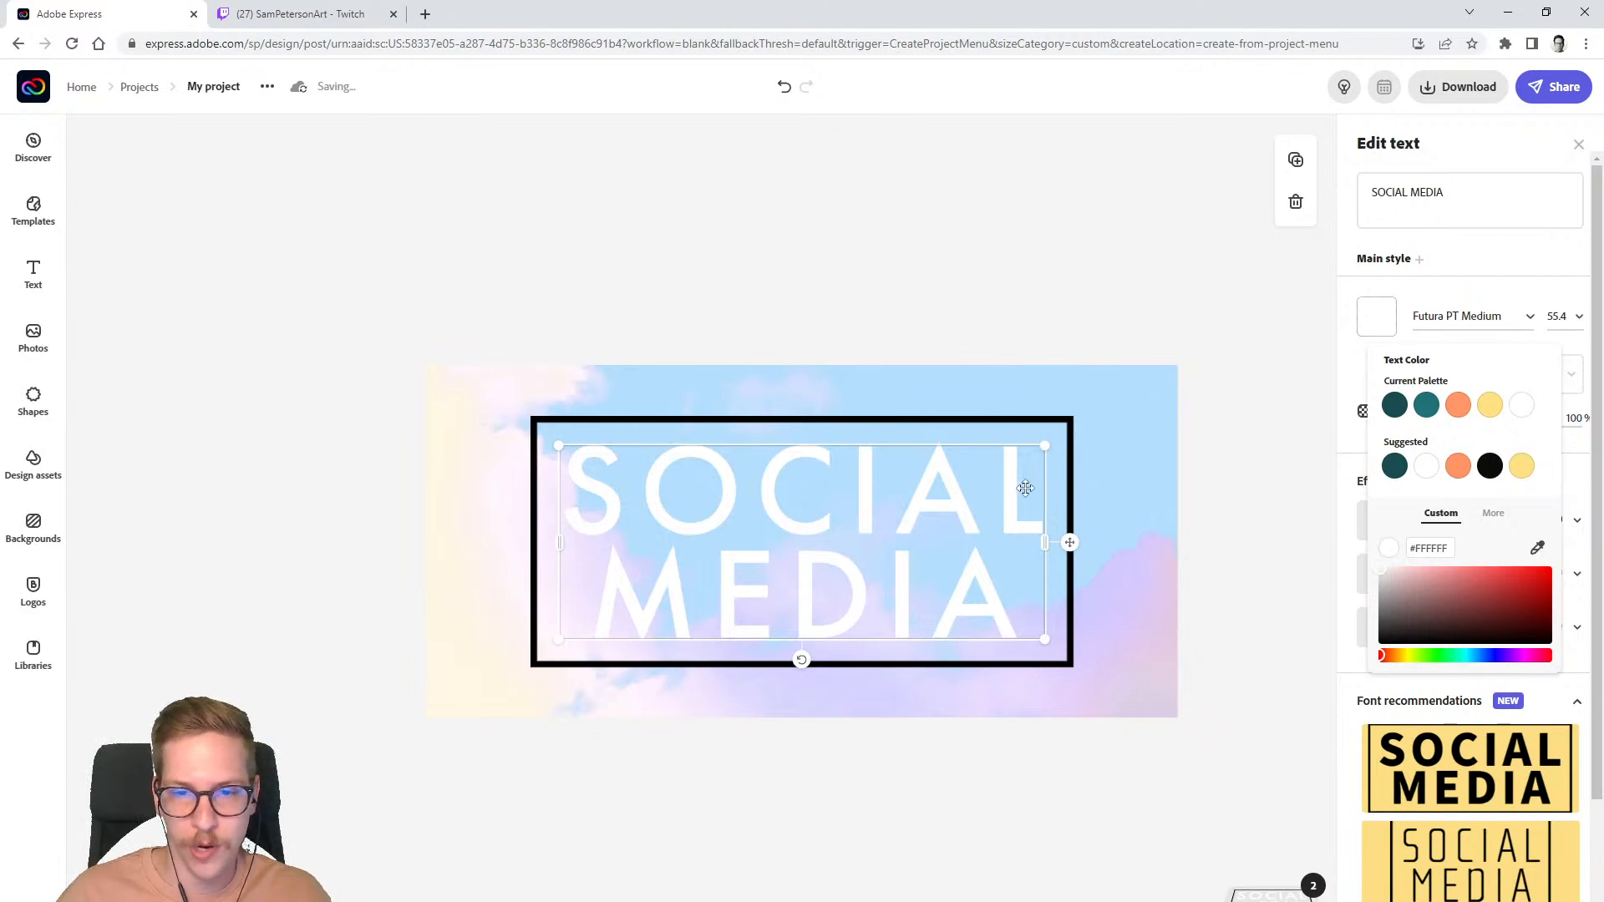
left_click(1587, 357)
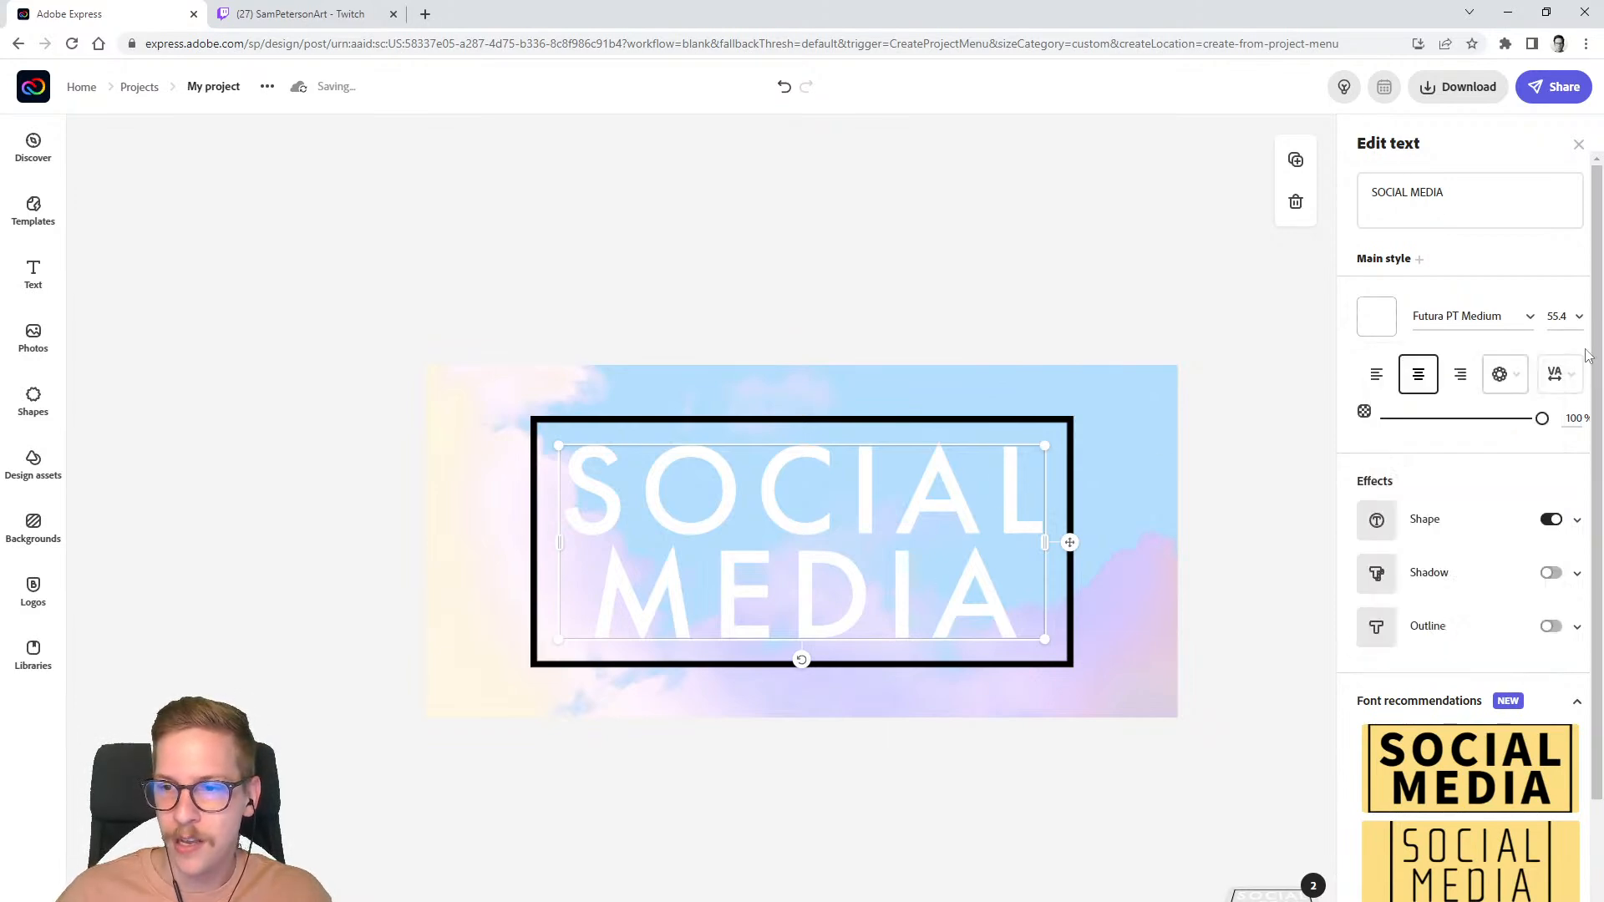
- Try circle, diamond, hexagon, pill, bracket and double-line shapes around the text, and return to the rectangular outline
left_click(1551, 522)
left_click(1551, 522)
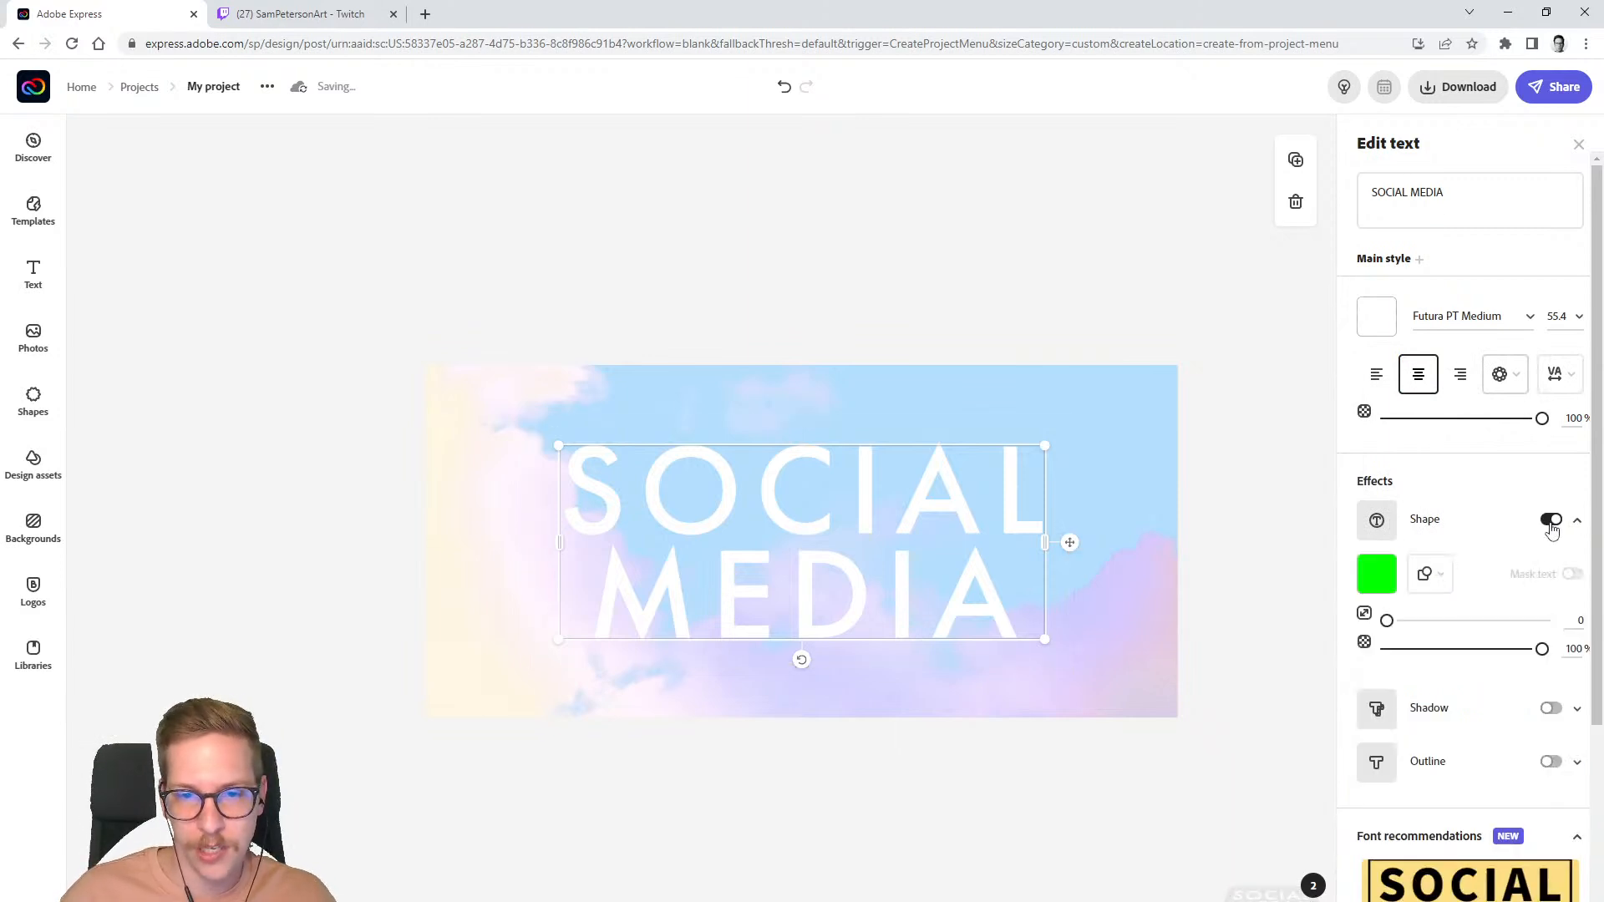
left_click(1379, 525)
left_click(1379, 524)
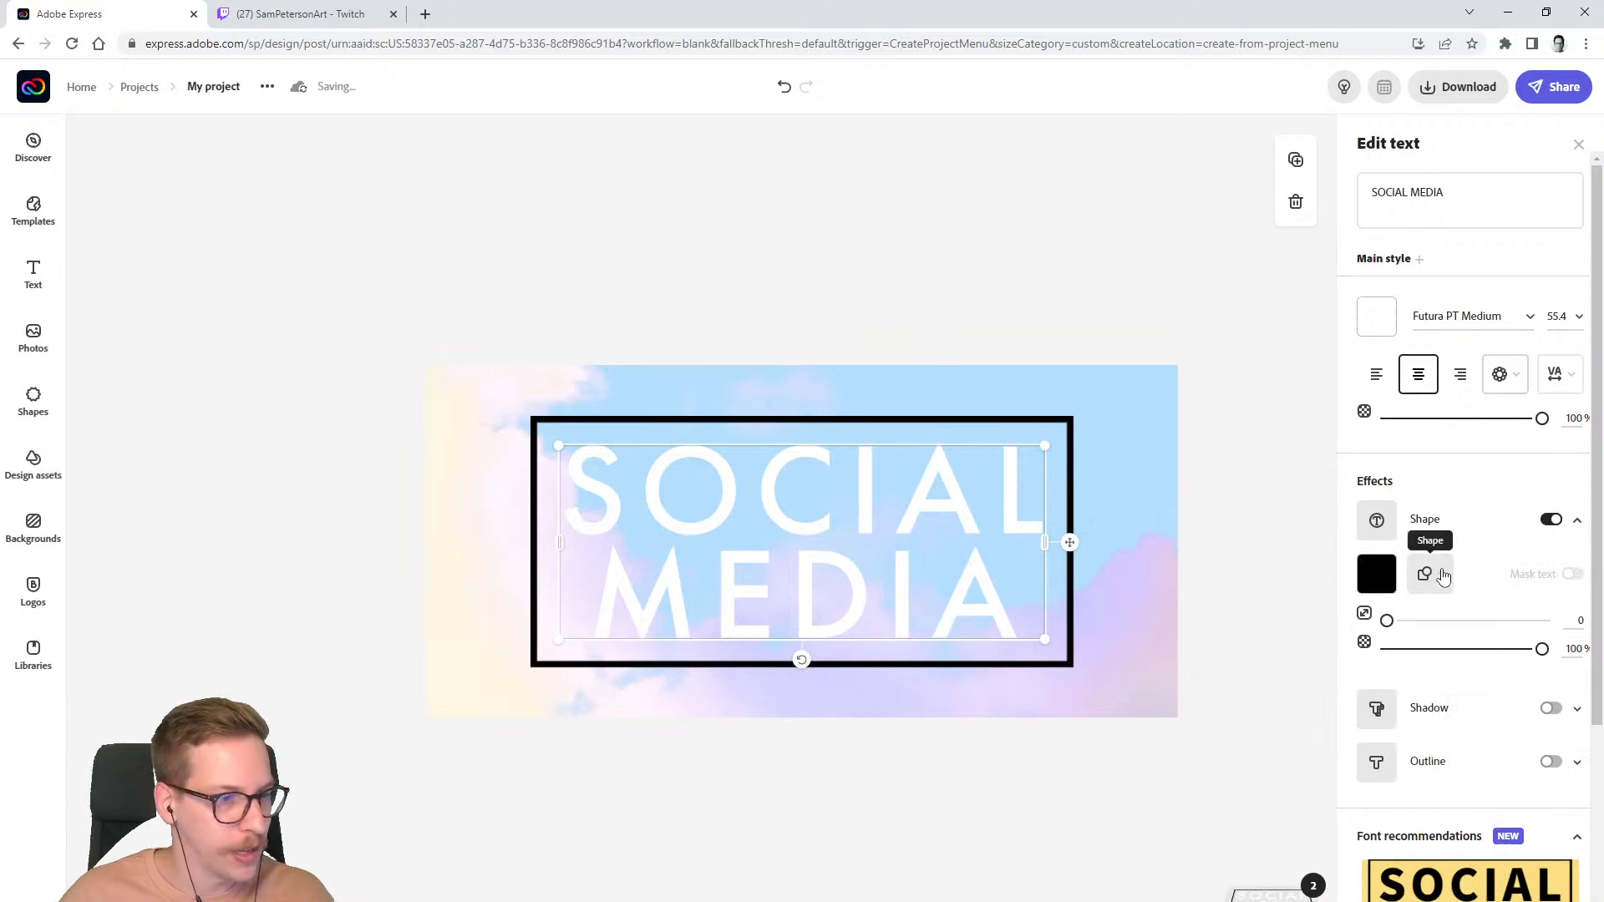
left_click(1443, 576)
left_click(1299, 469)
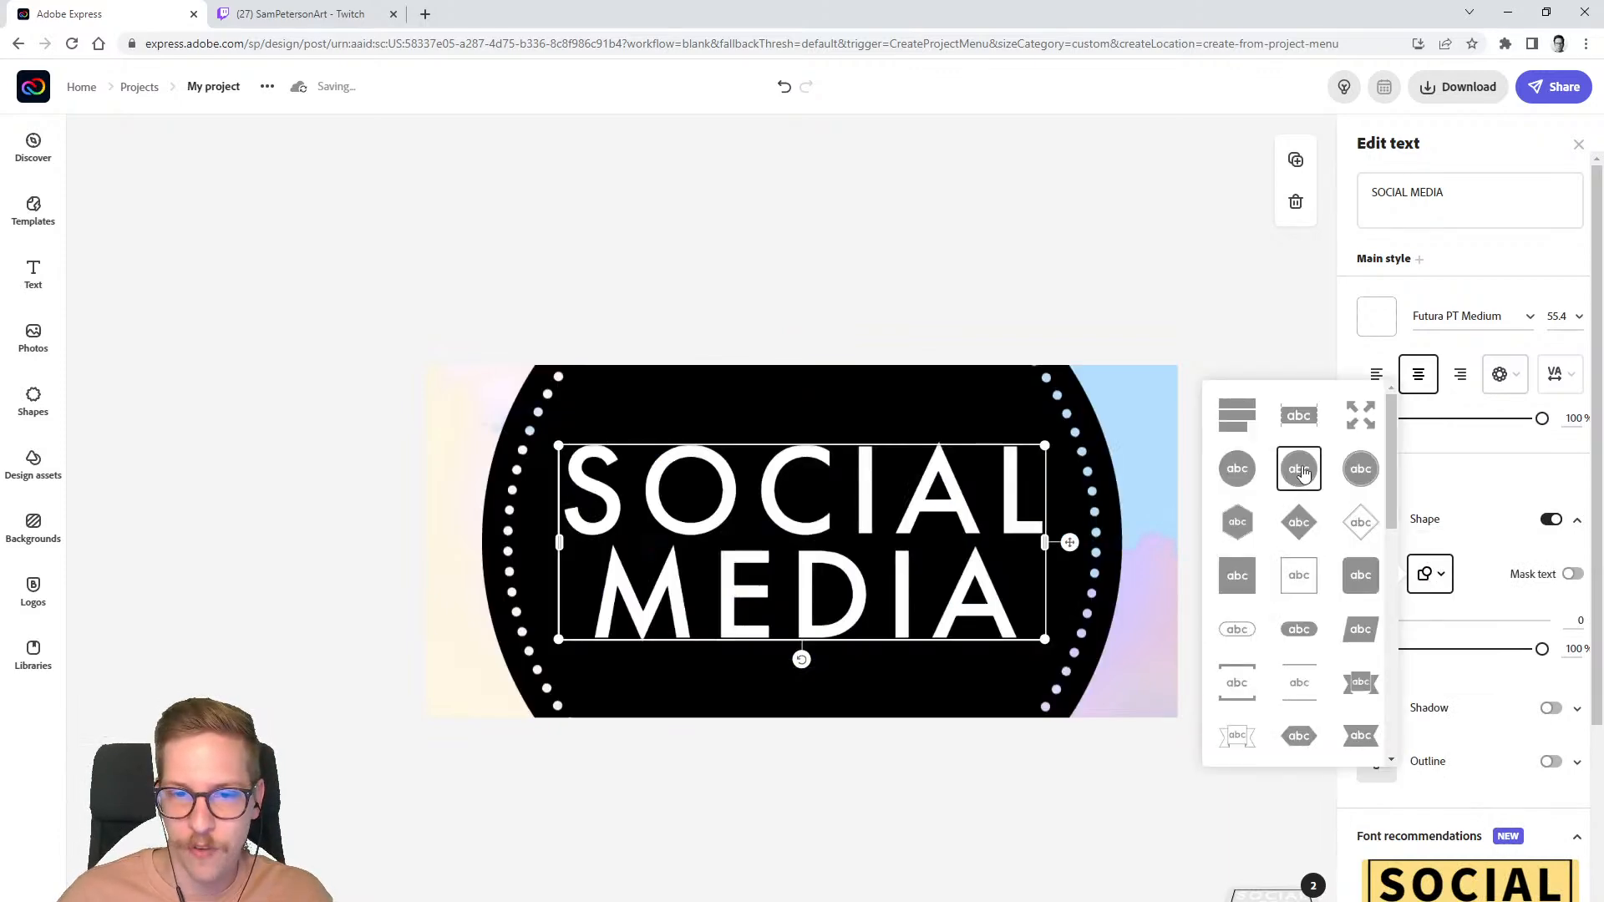
left_click(1298, 523)
left_click(1237, 522)
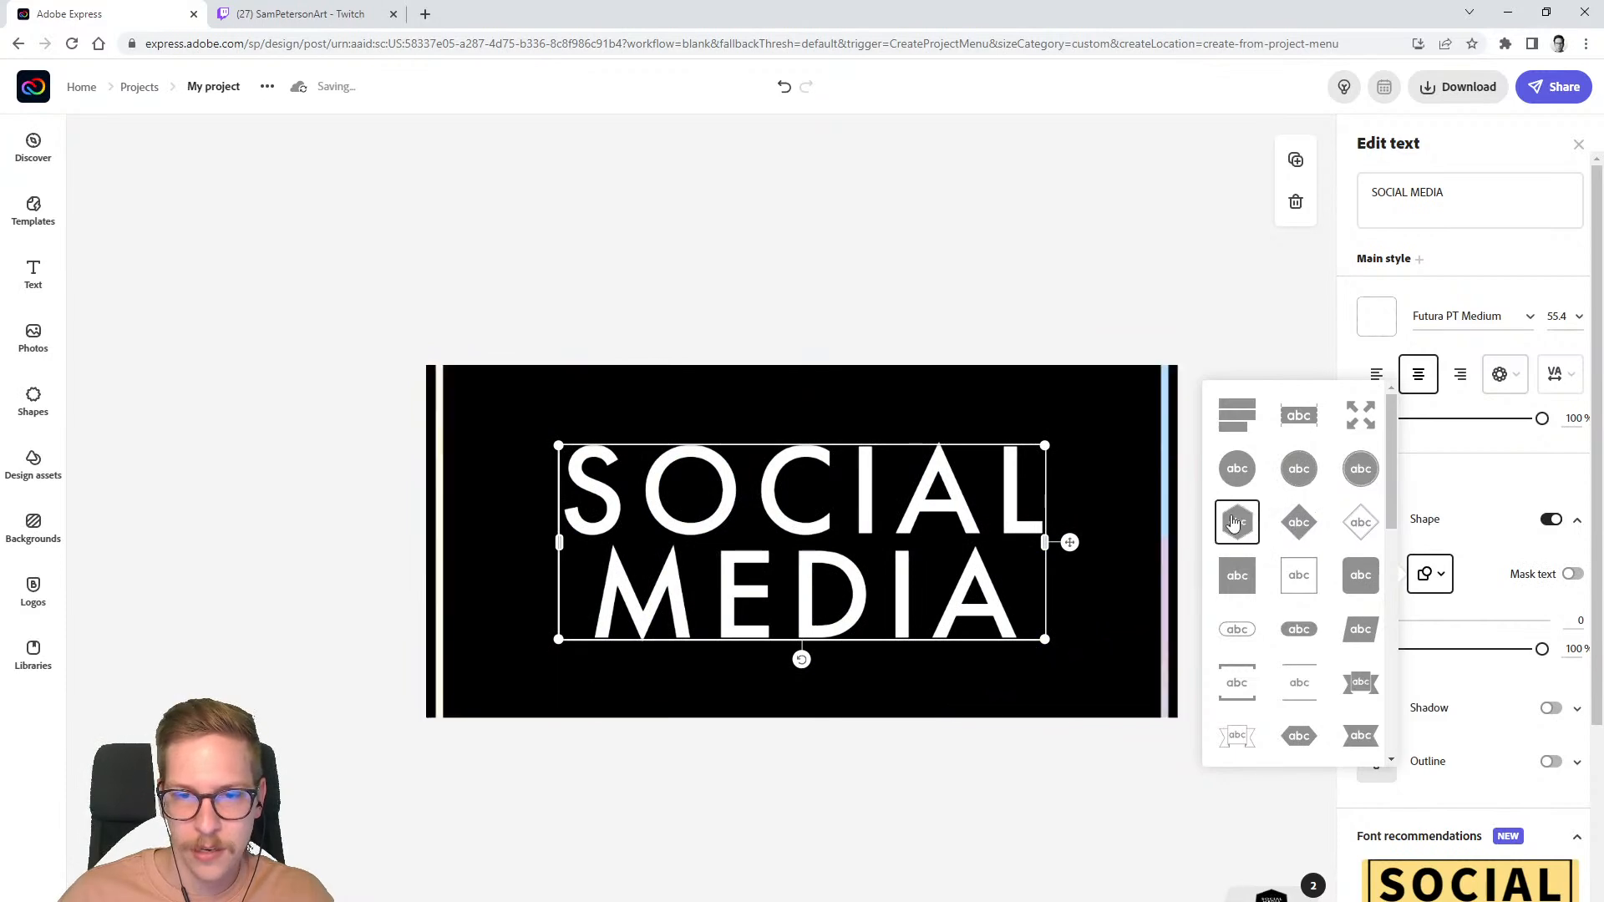
left_click(1237, 630)
left_click(1237, 682)
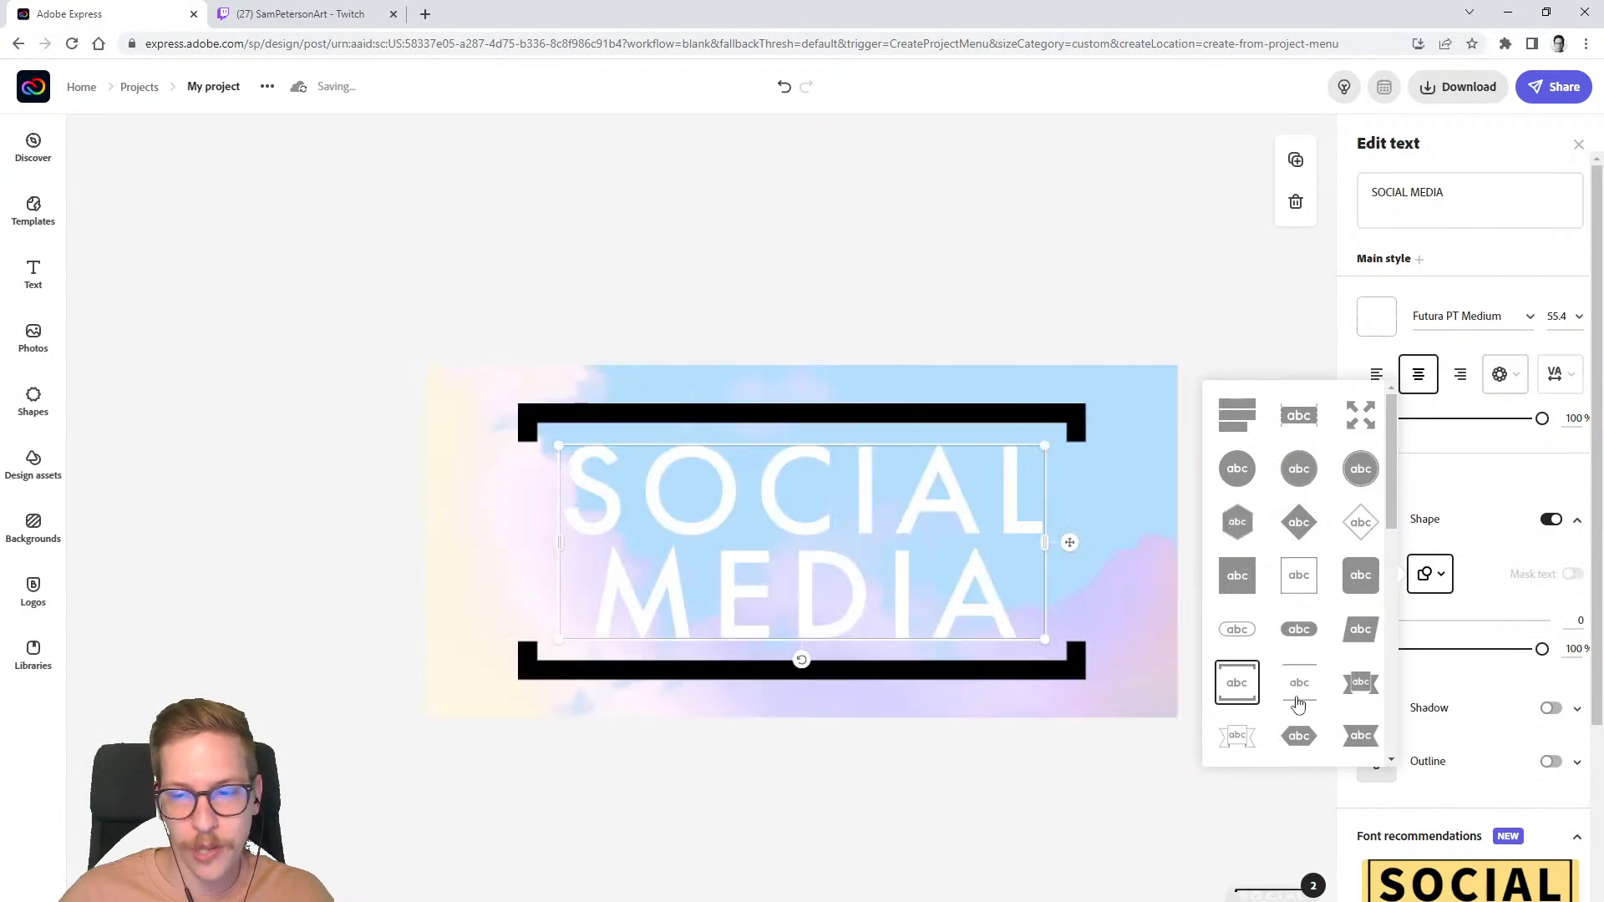
left_click(1308, 702)
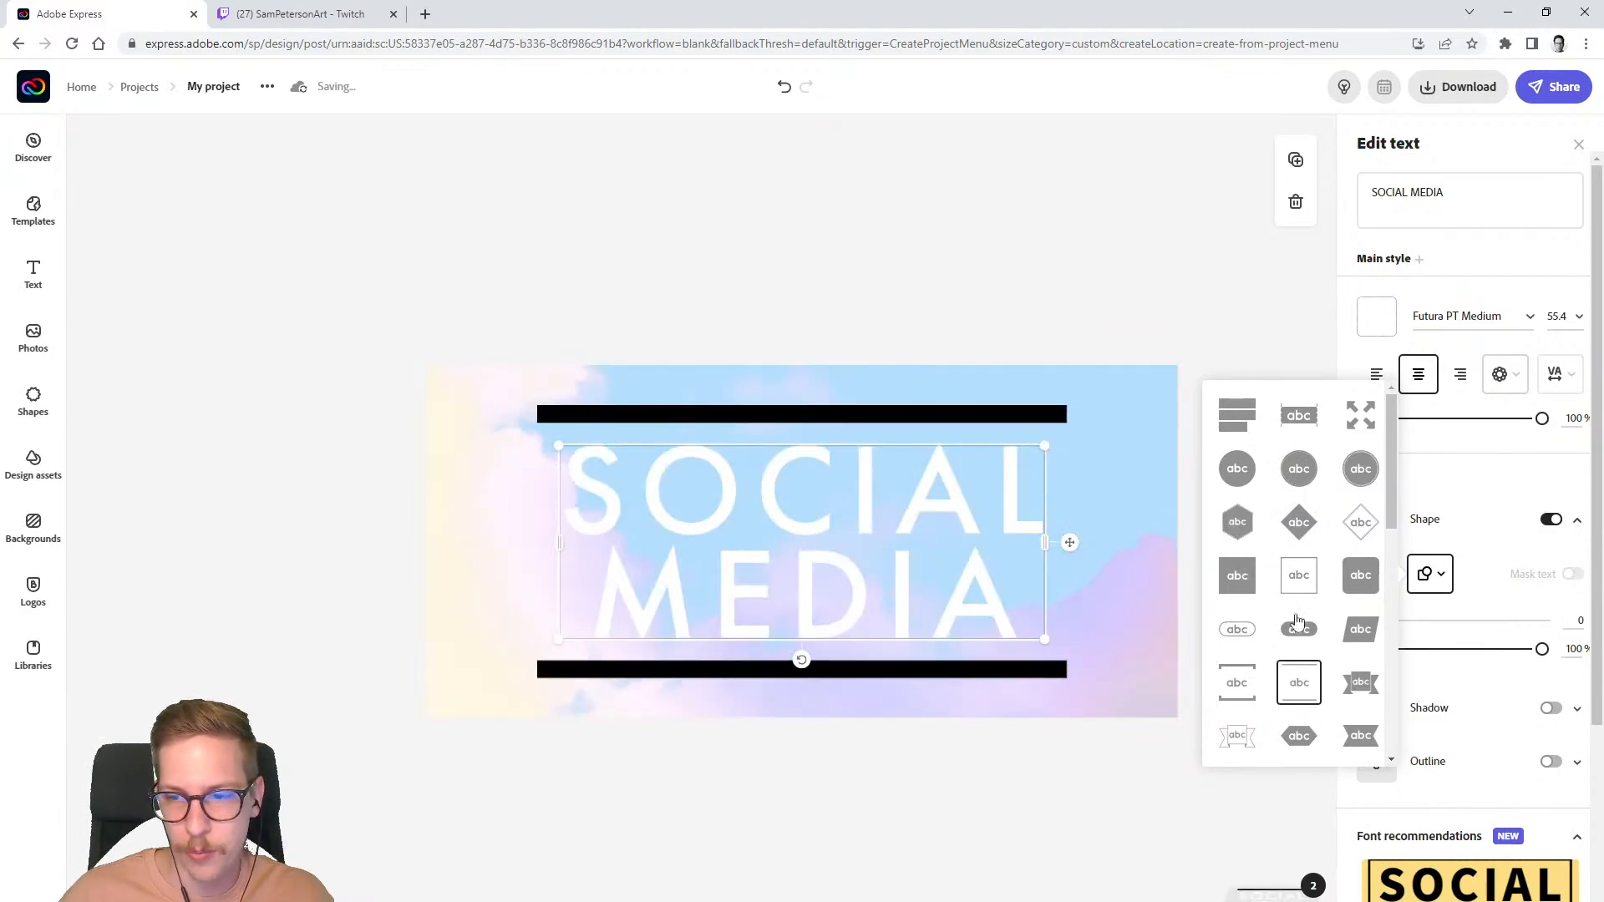
left_click(1293, 579)
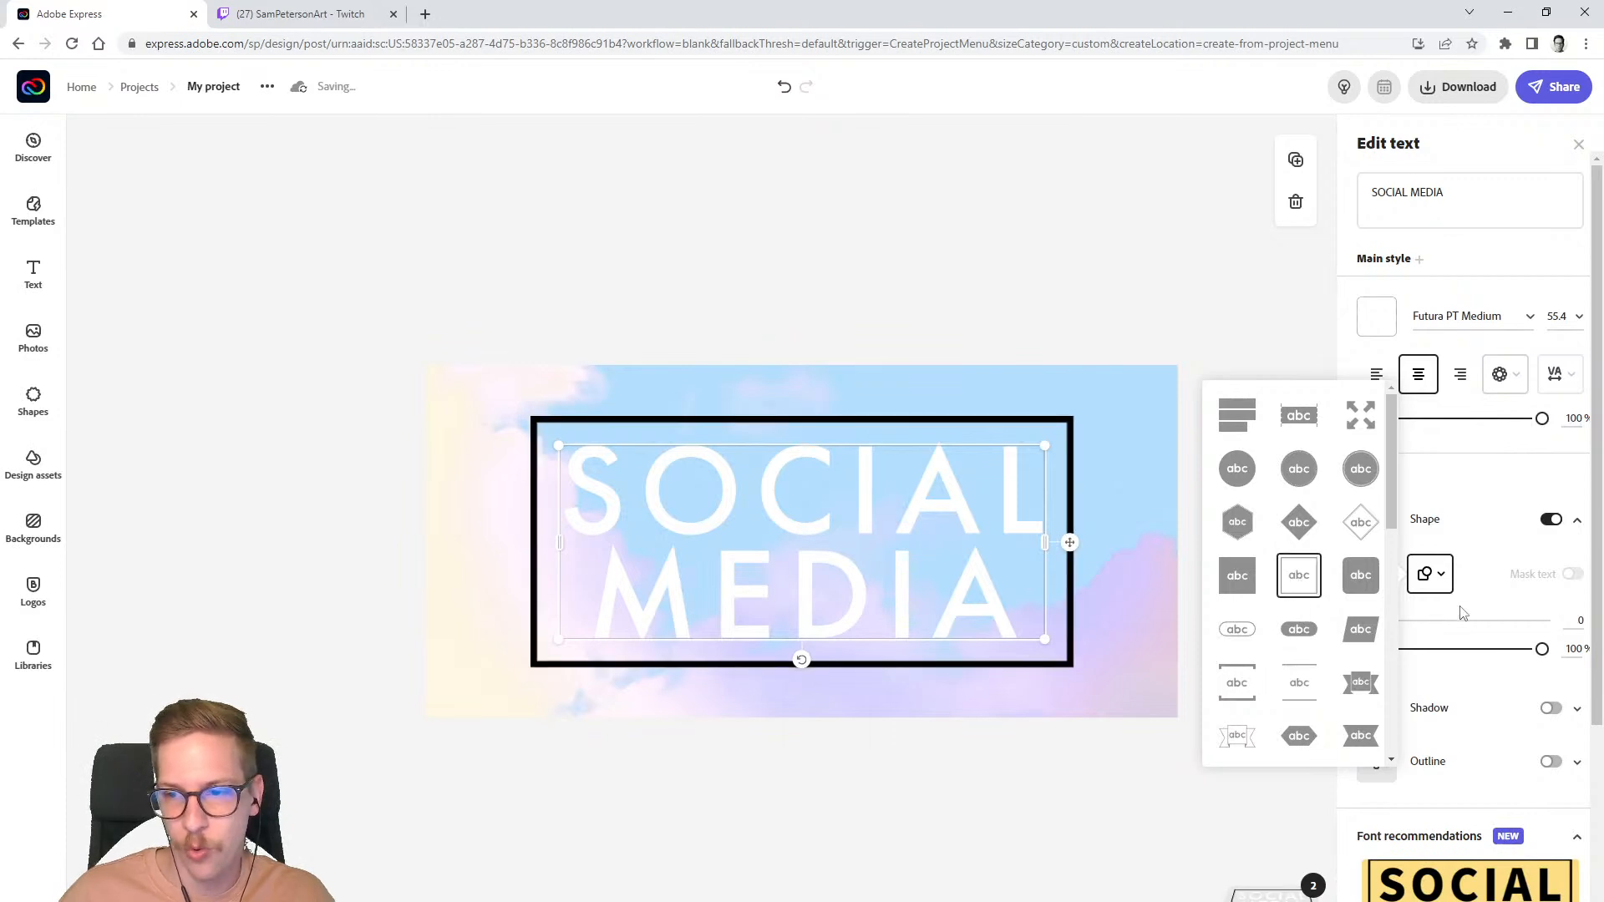
left_click(1560, 460)
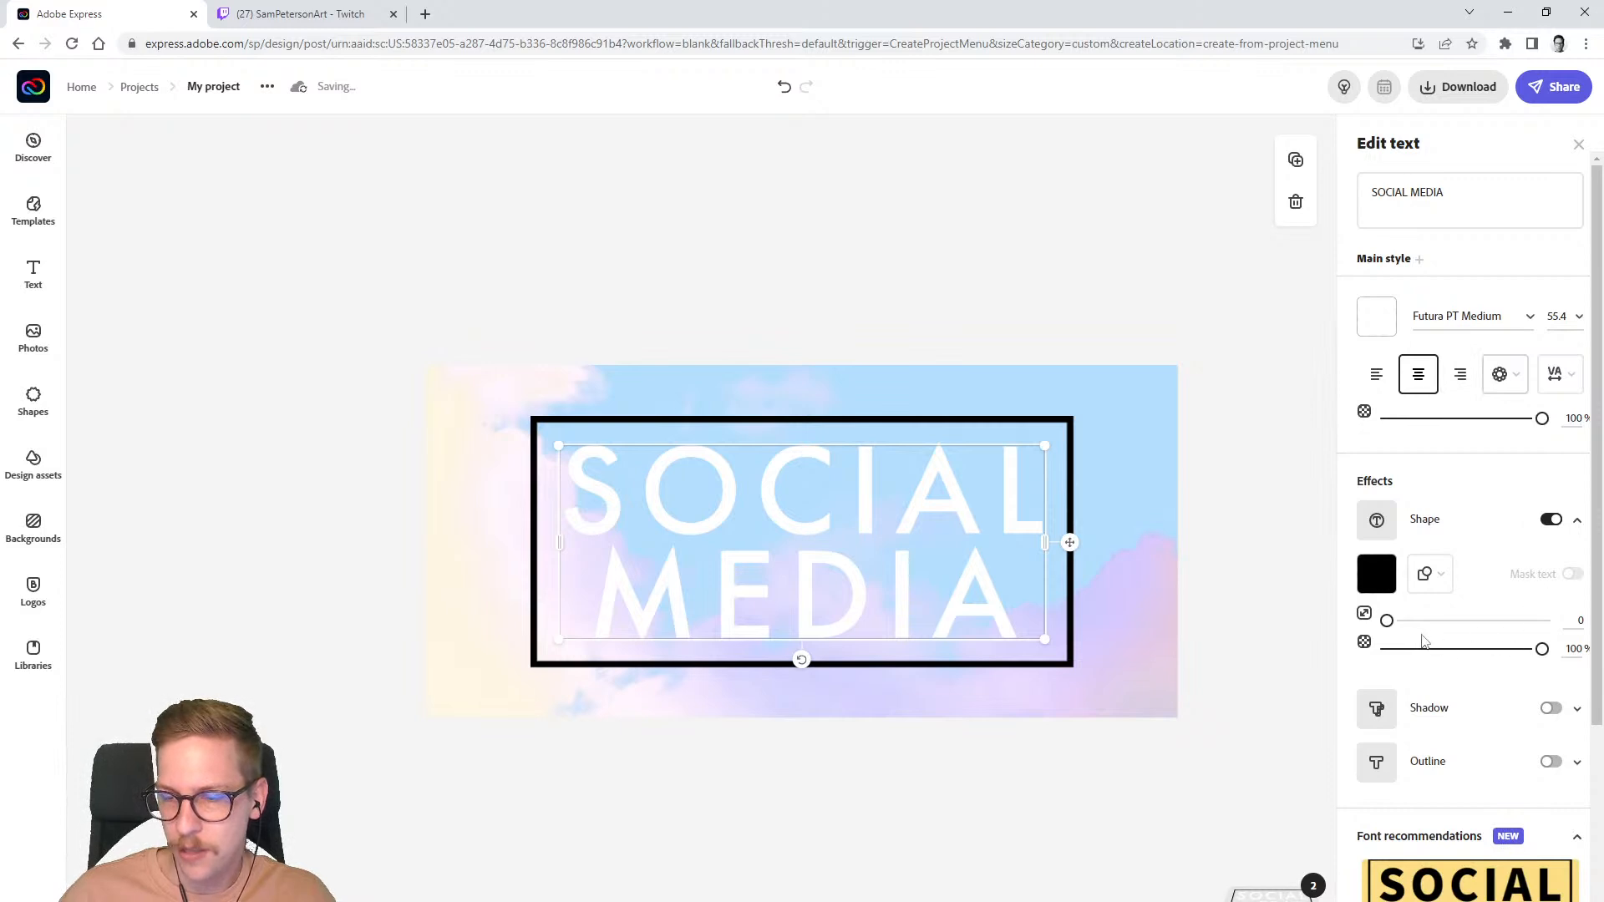
- Change the rectangular frame around the text to white, #FFFFFF
left_click(1577, 521)
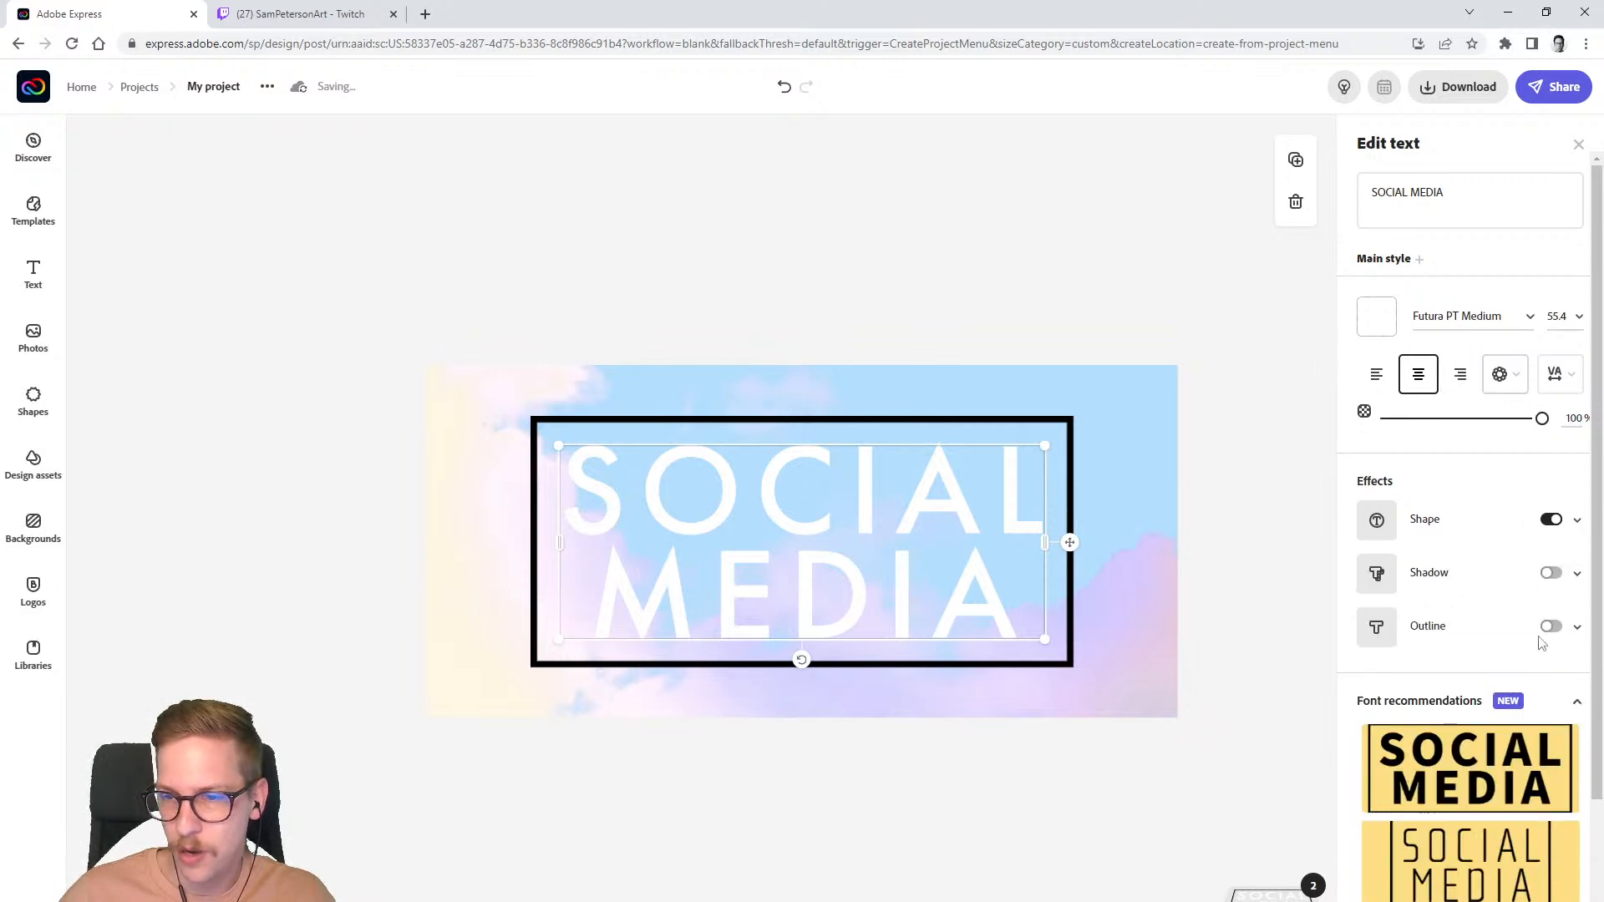
left_click(1391, 520)
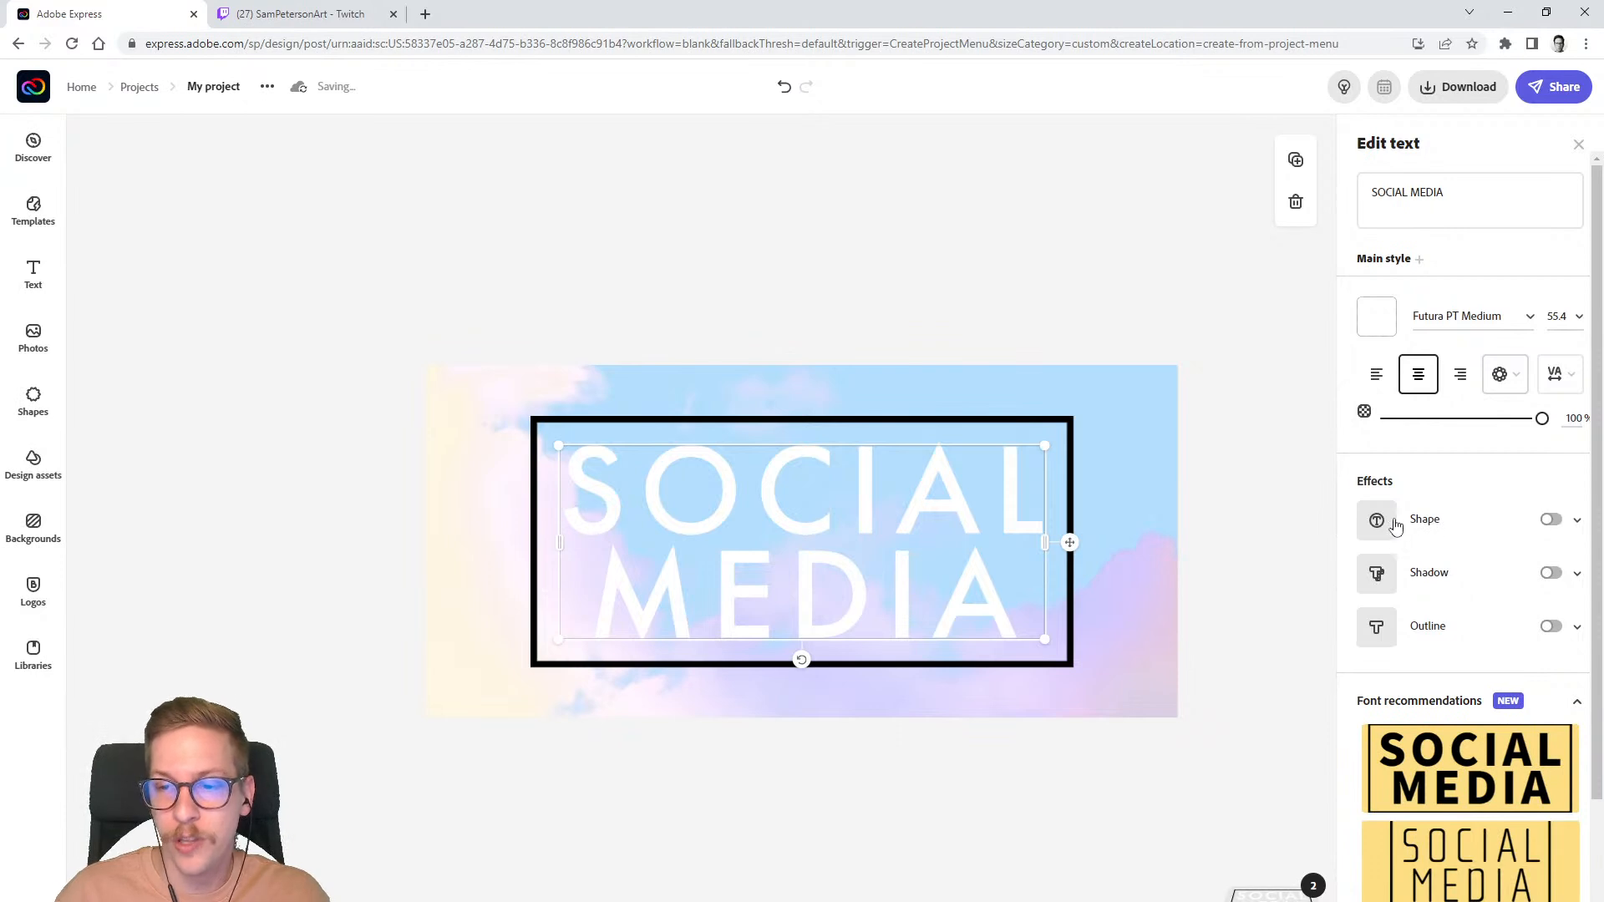
left_click(1553, 522)
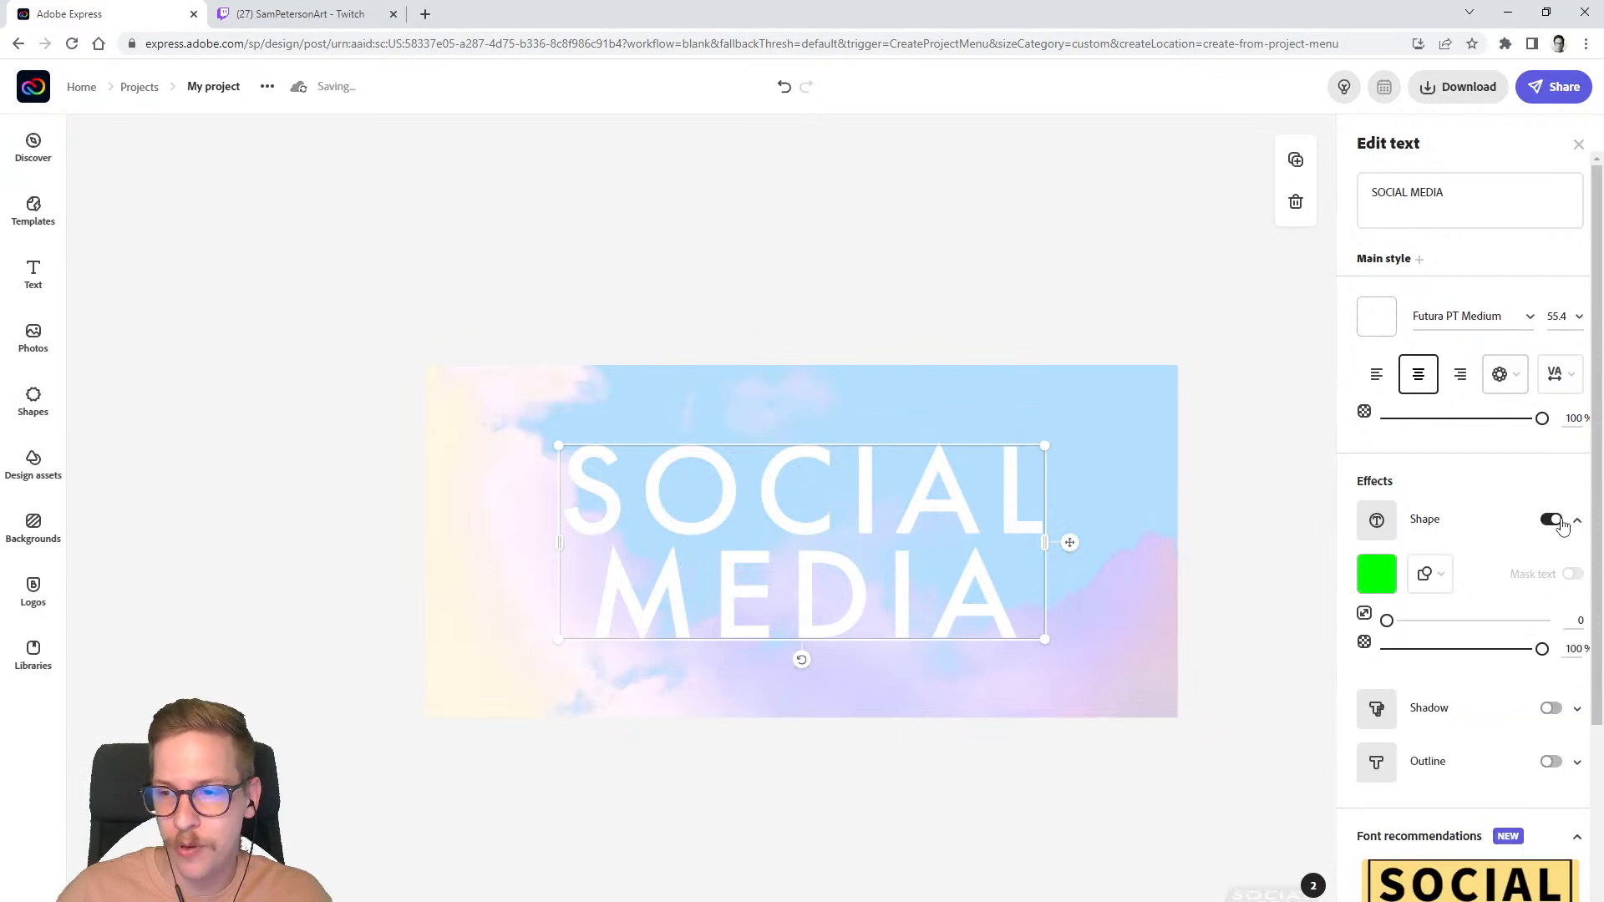
left_click(1377, 574)
left_click_drag(1417, 850, 1271, 704)
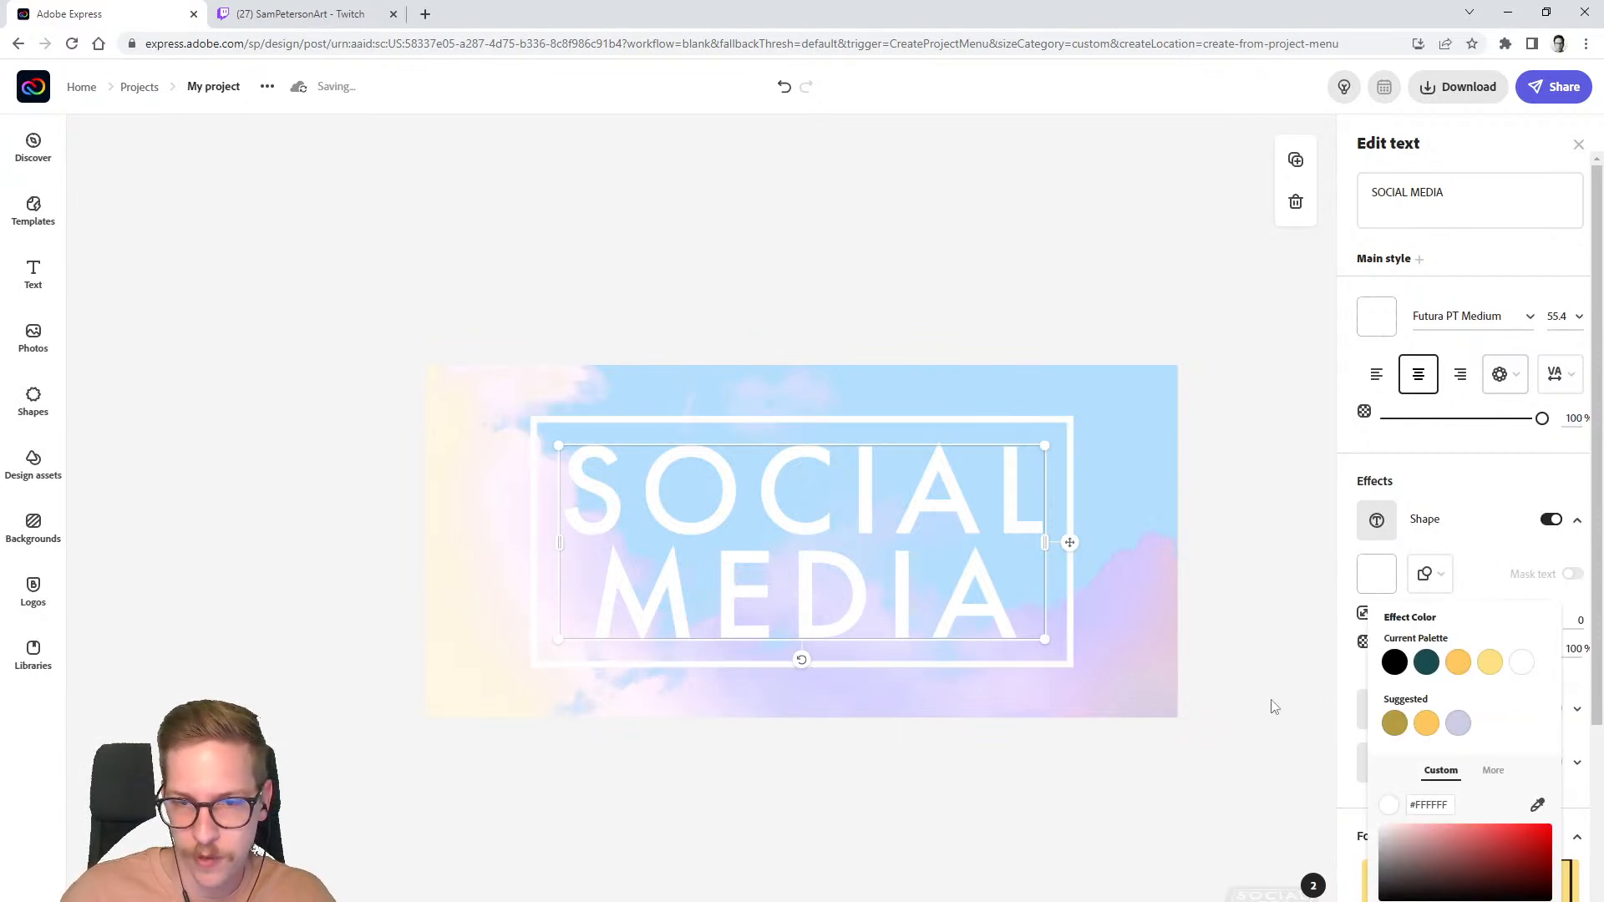
left_click(1576, 522)
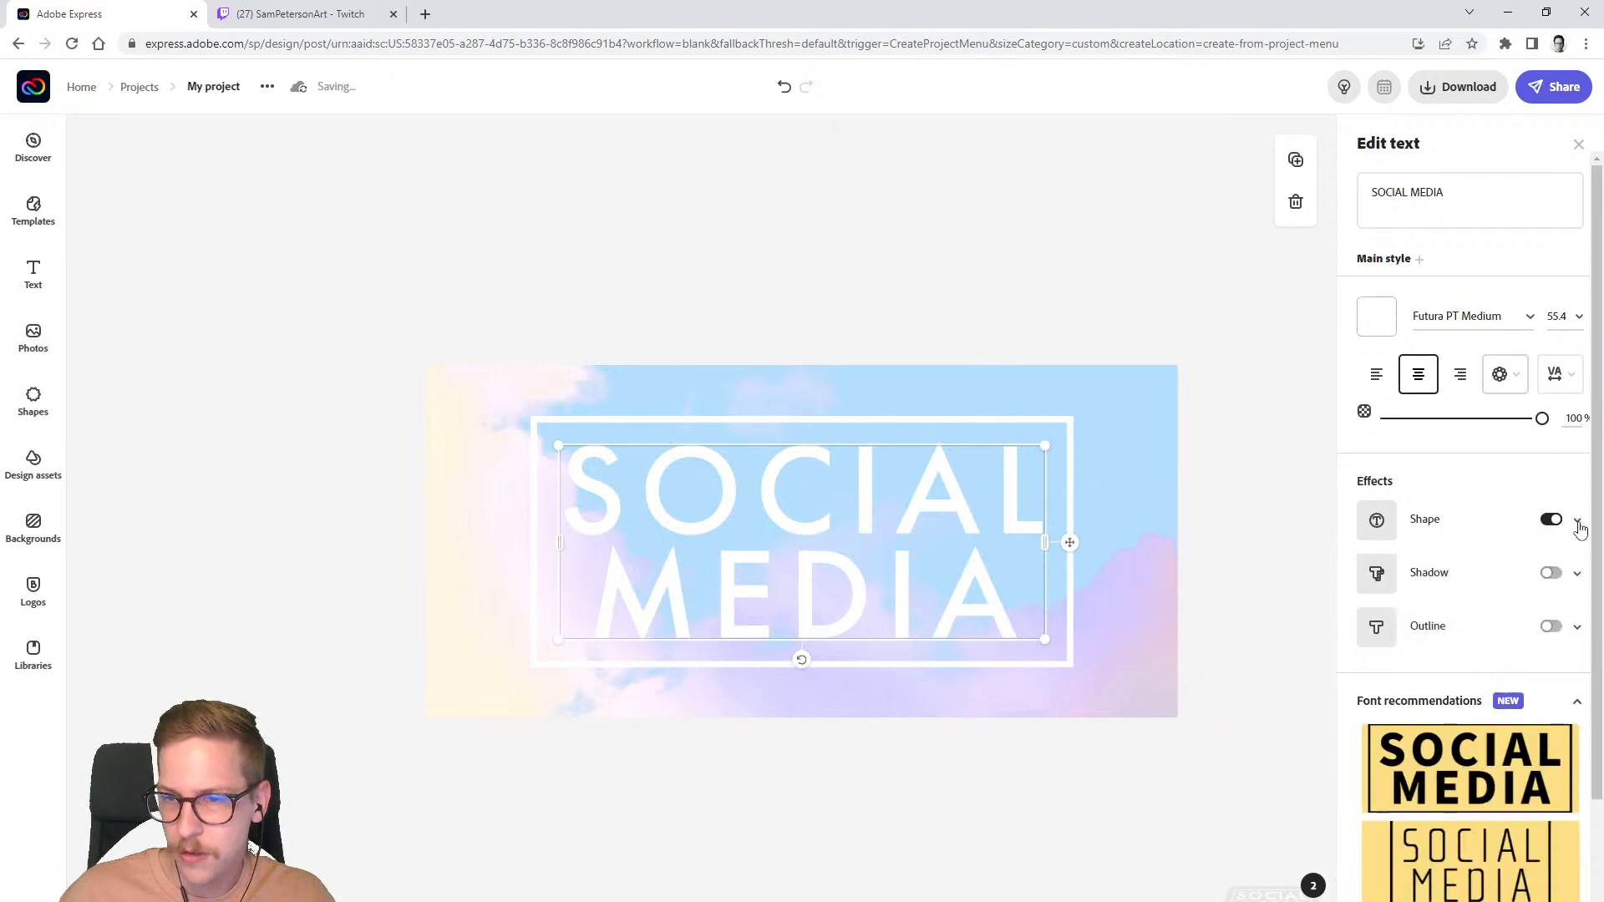
- Add a dark teal #174C4F shadow to the "SOCIAL MEDIA" text with angle 124 and distance 52
left_click(1550, 575)
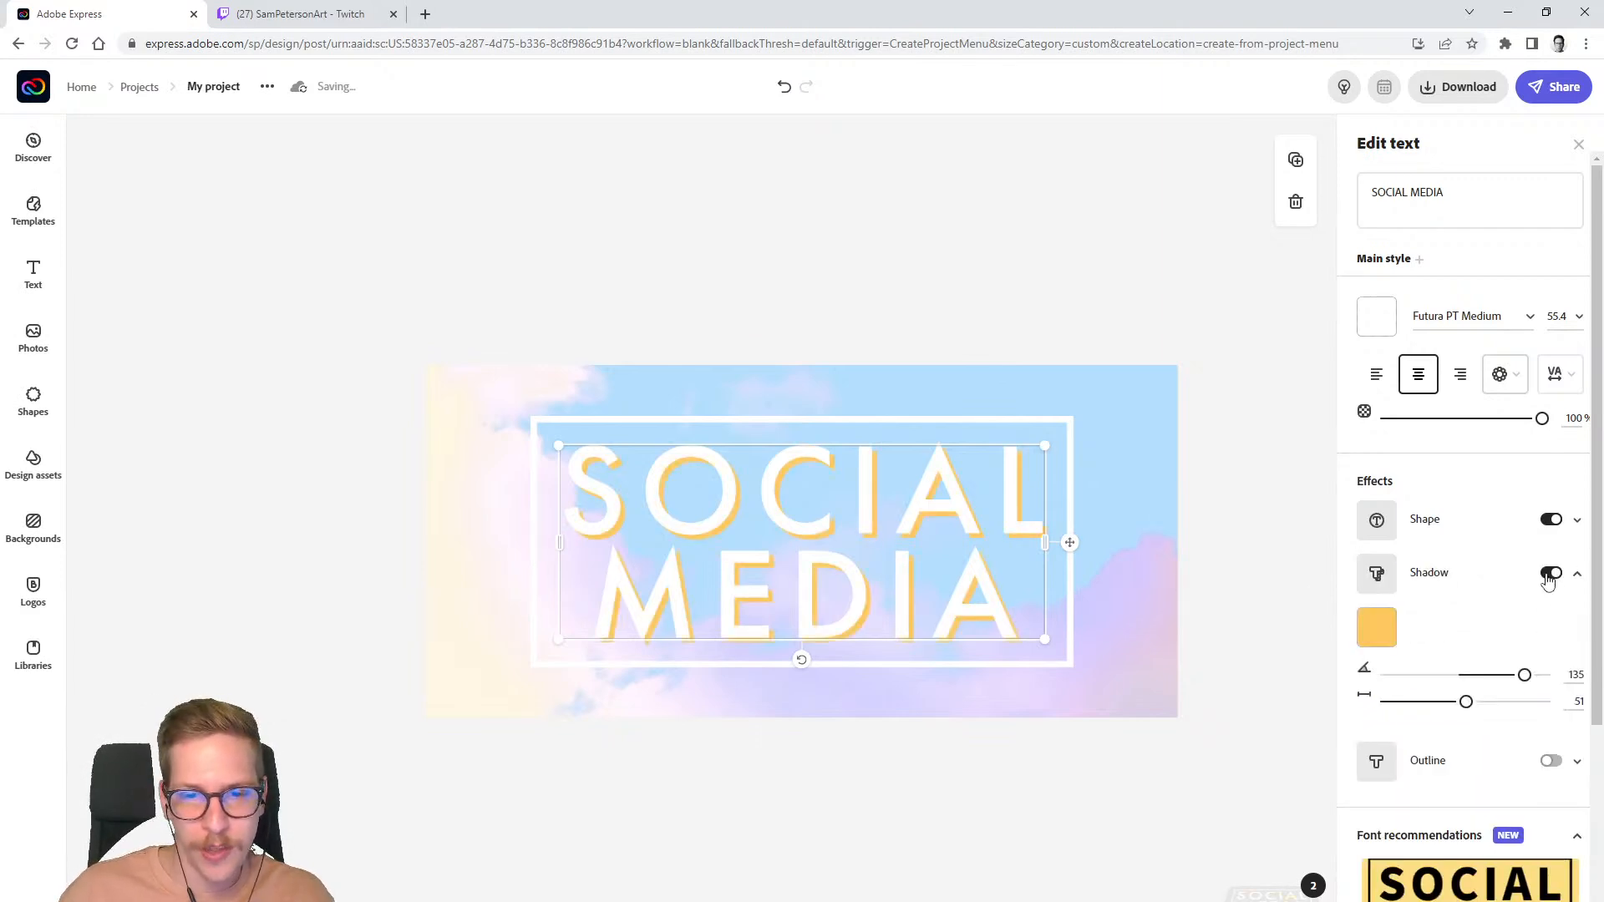
left_click(1377, 629)
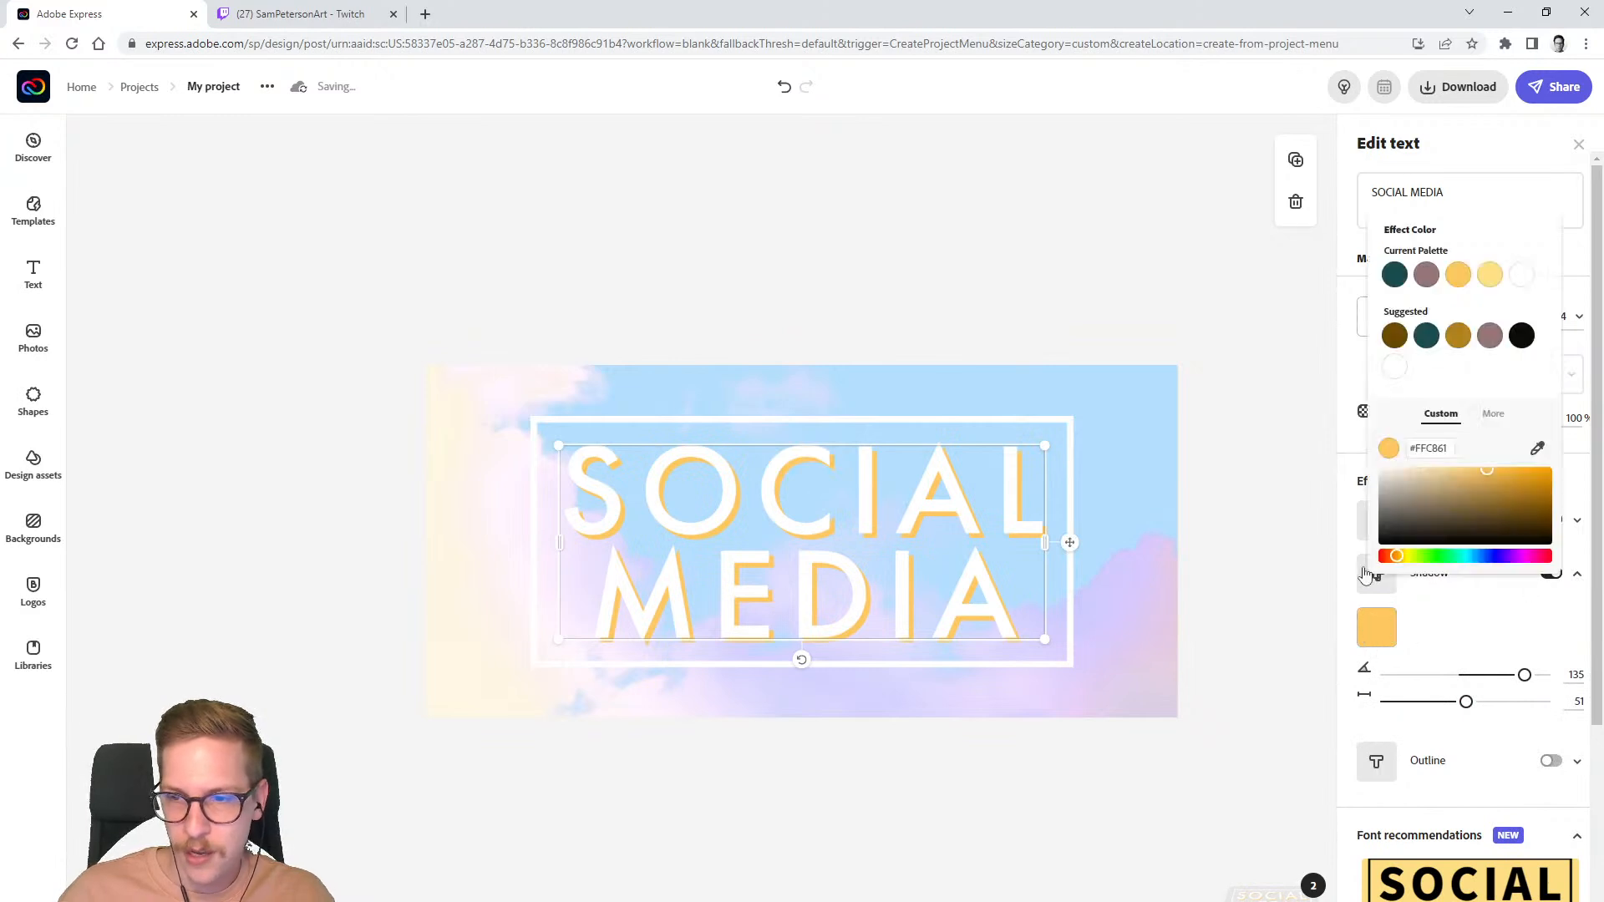
left_click(1395, 276)
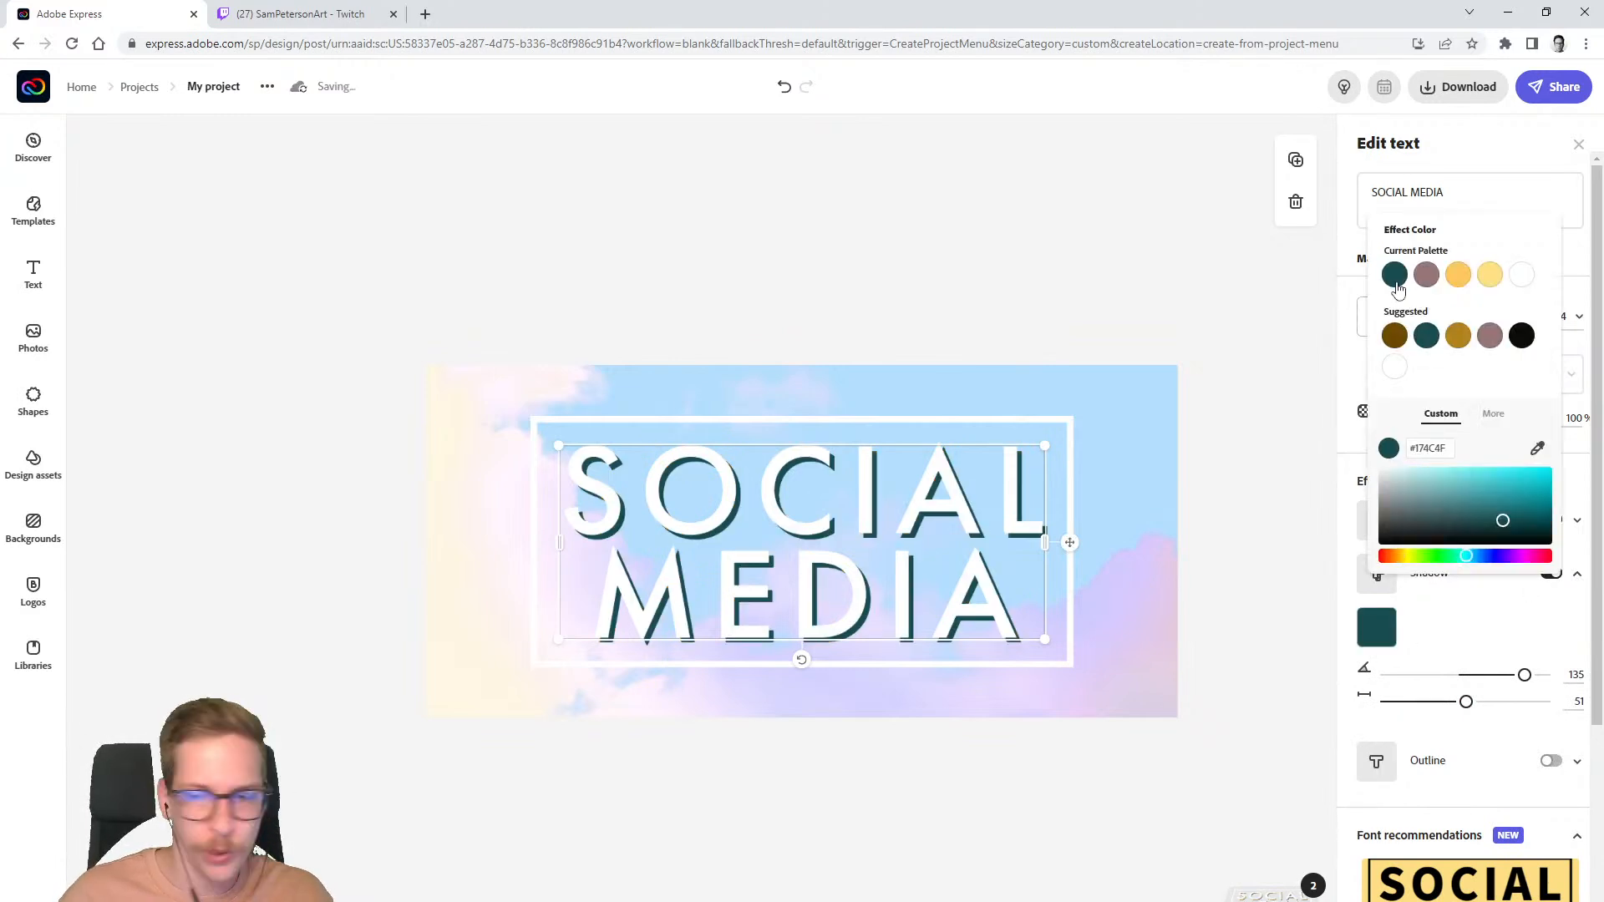
left_click(1496, 618)
left_click_drag(1525, 681, 1469, 708)
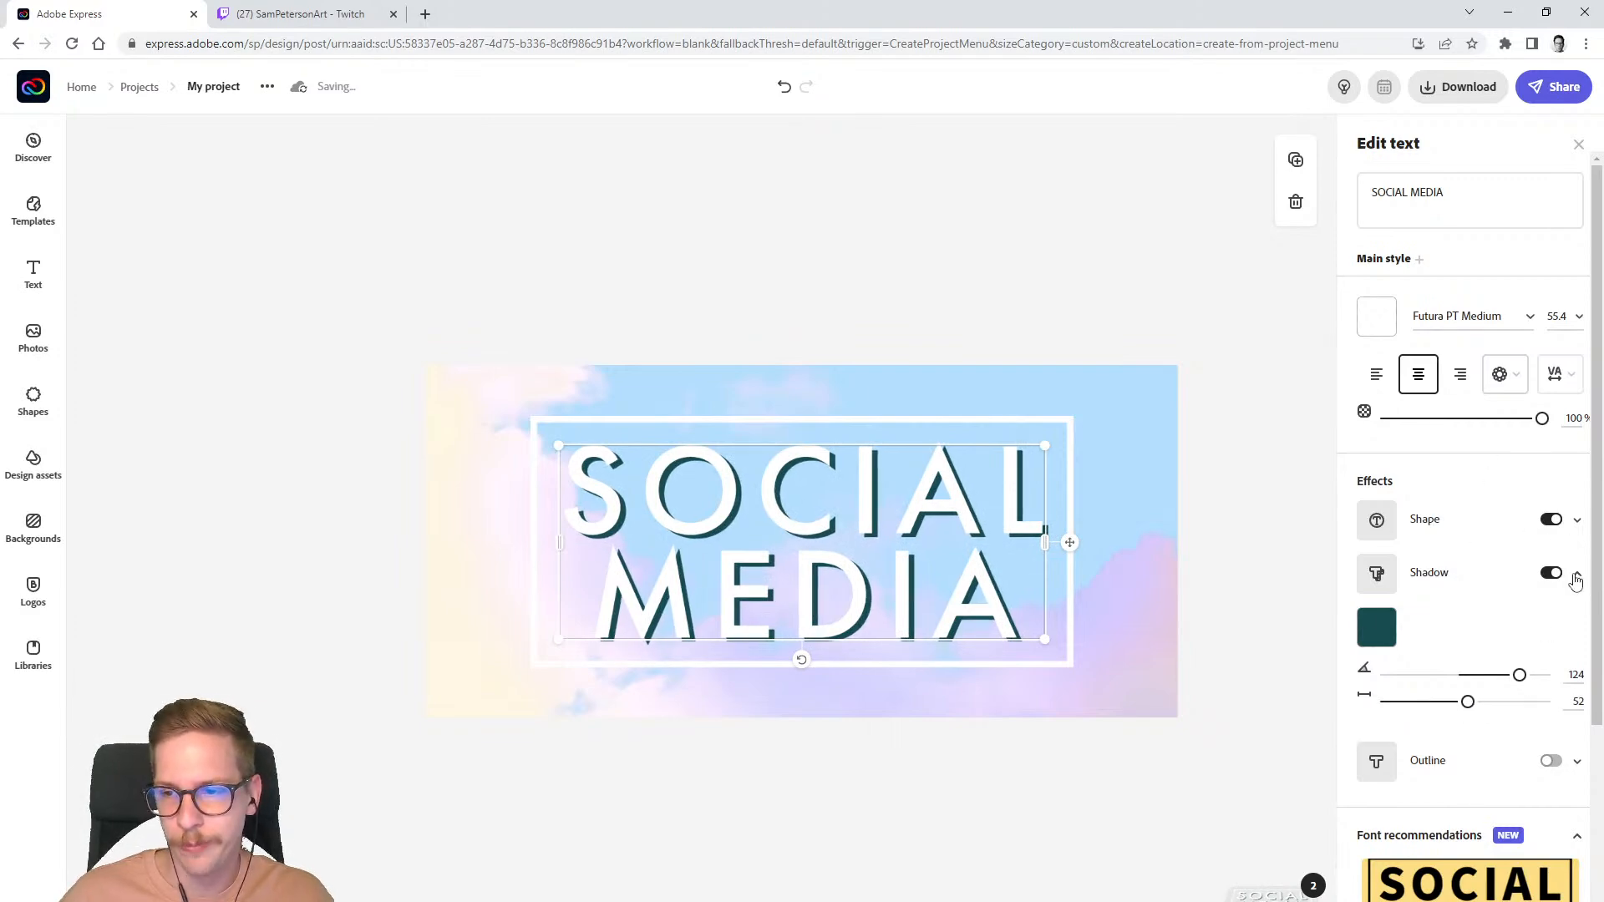
left_click(1577, 578)
- Add a dark teal outline to the "SOCIAL MEDIA" lettering
left_click(1552, 629)
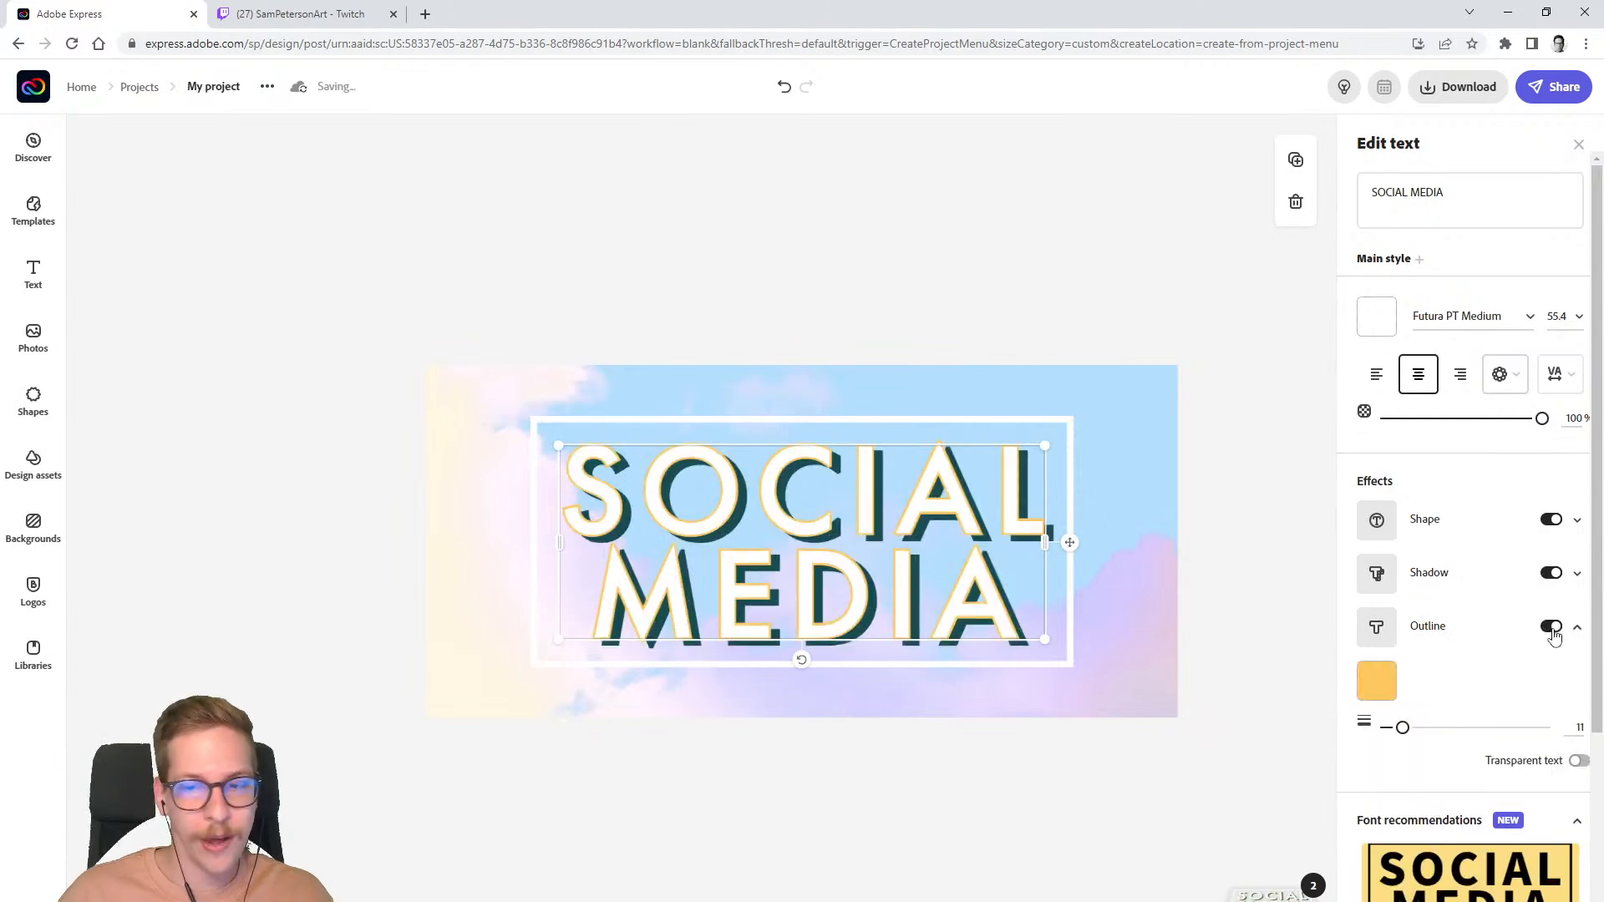
left_click(1376, 680)
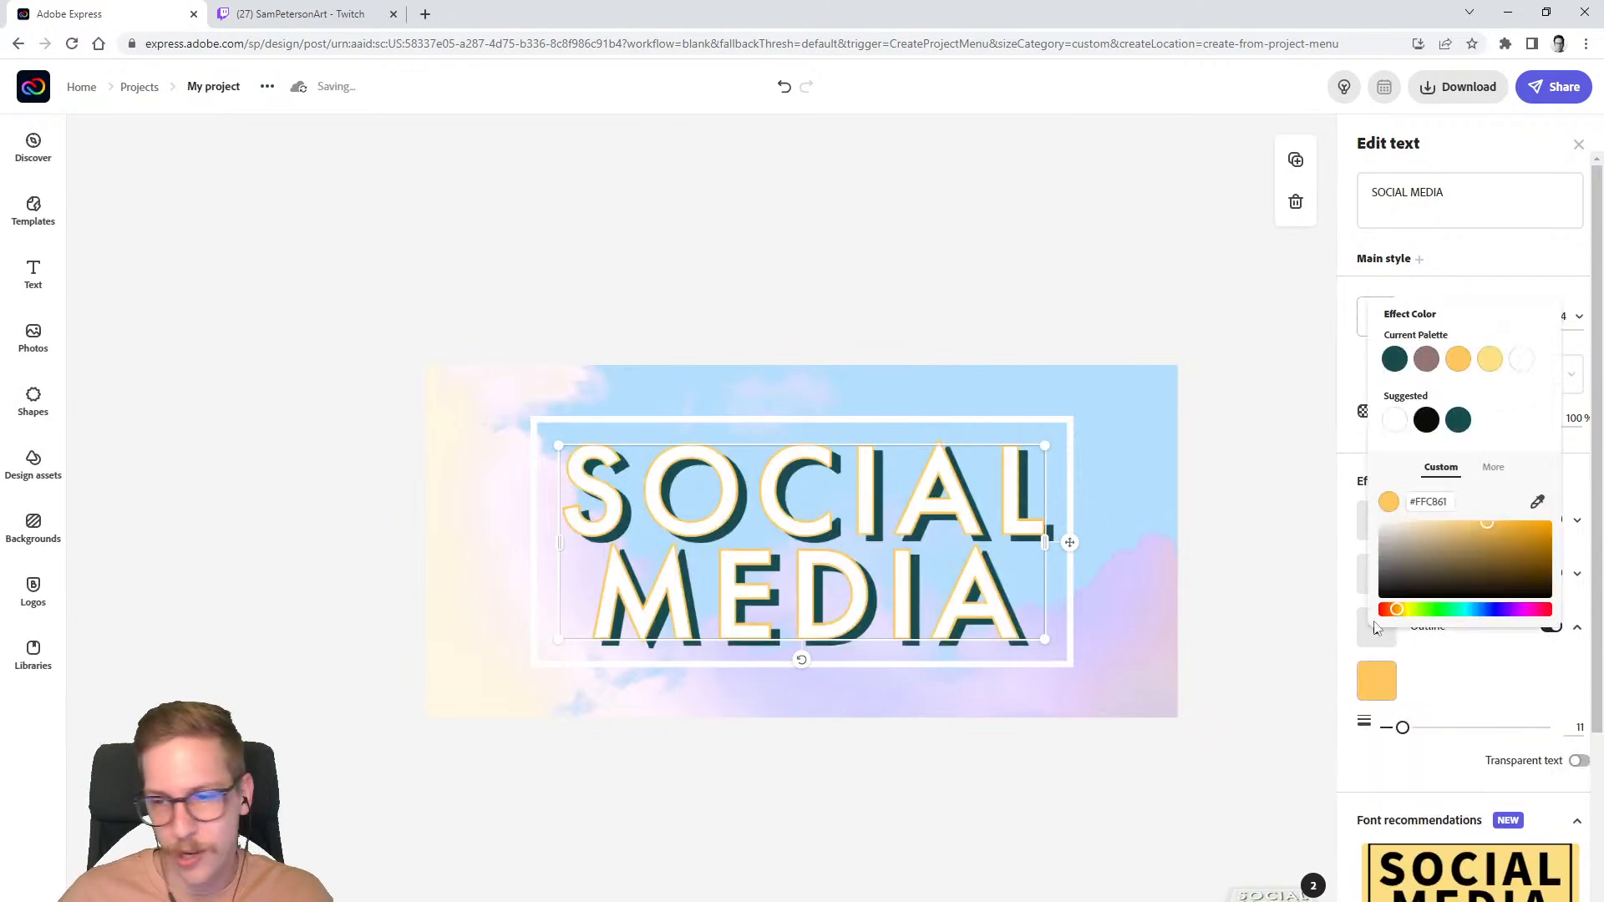
left_click(1395, 361)
left_click(1576, 632)
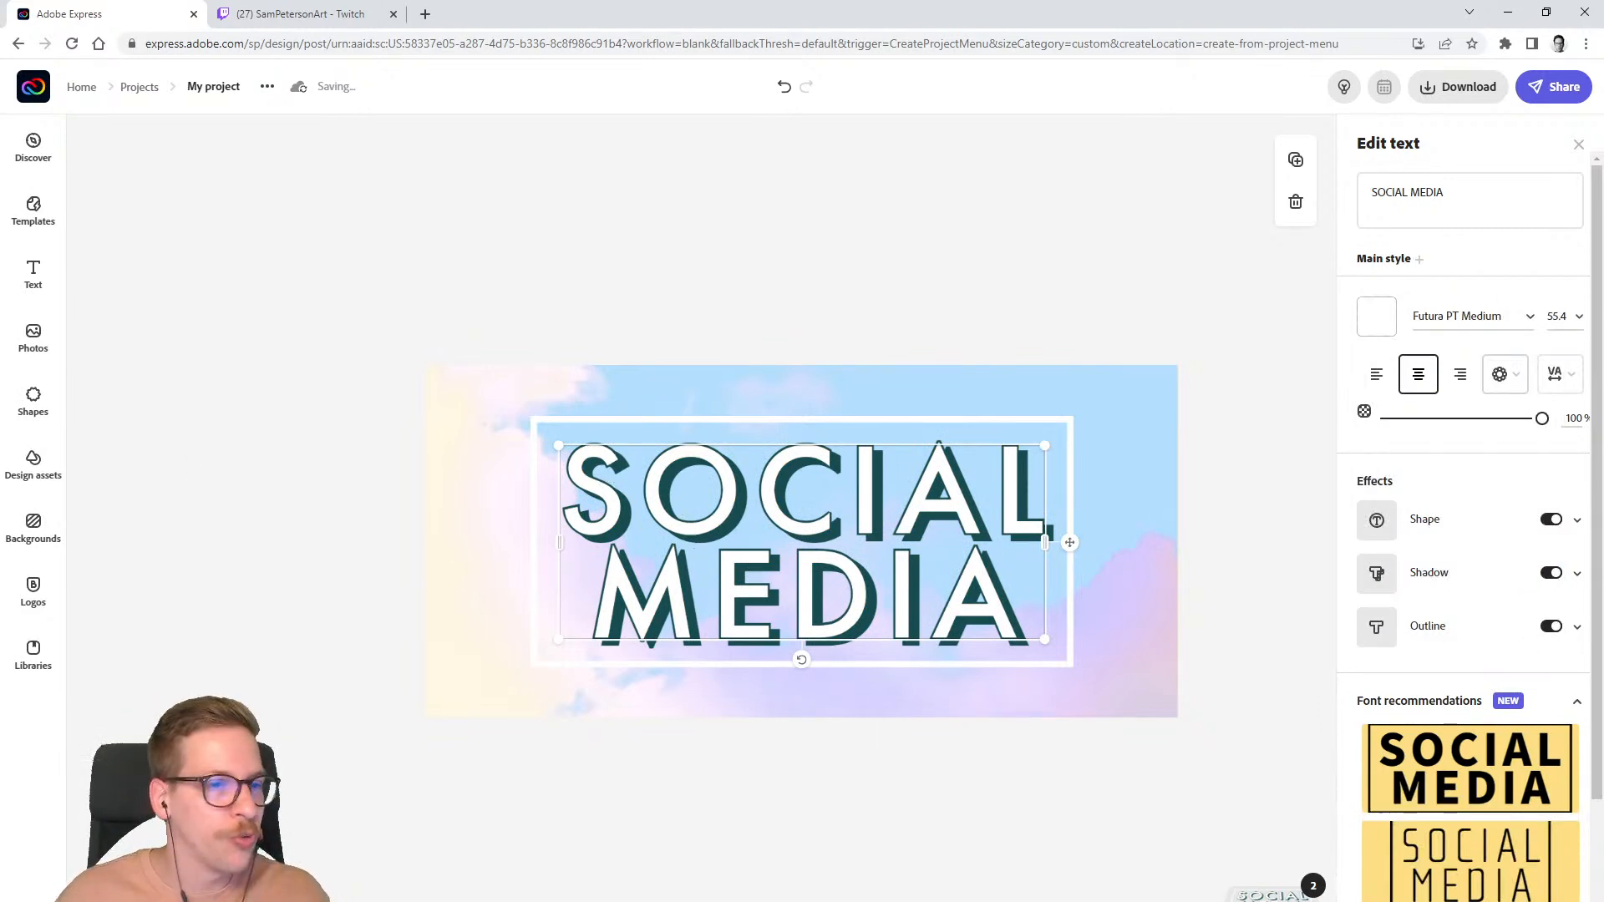
- Add the blue watercolor brush from the design assets to the canvas's upper-right corner and enlarge it so it overlaps the frame
left_click(33, 405)
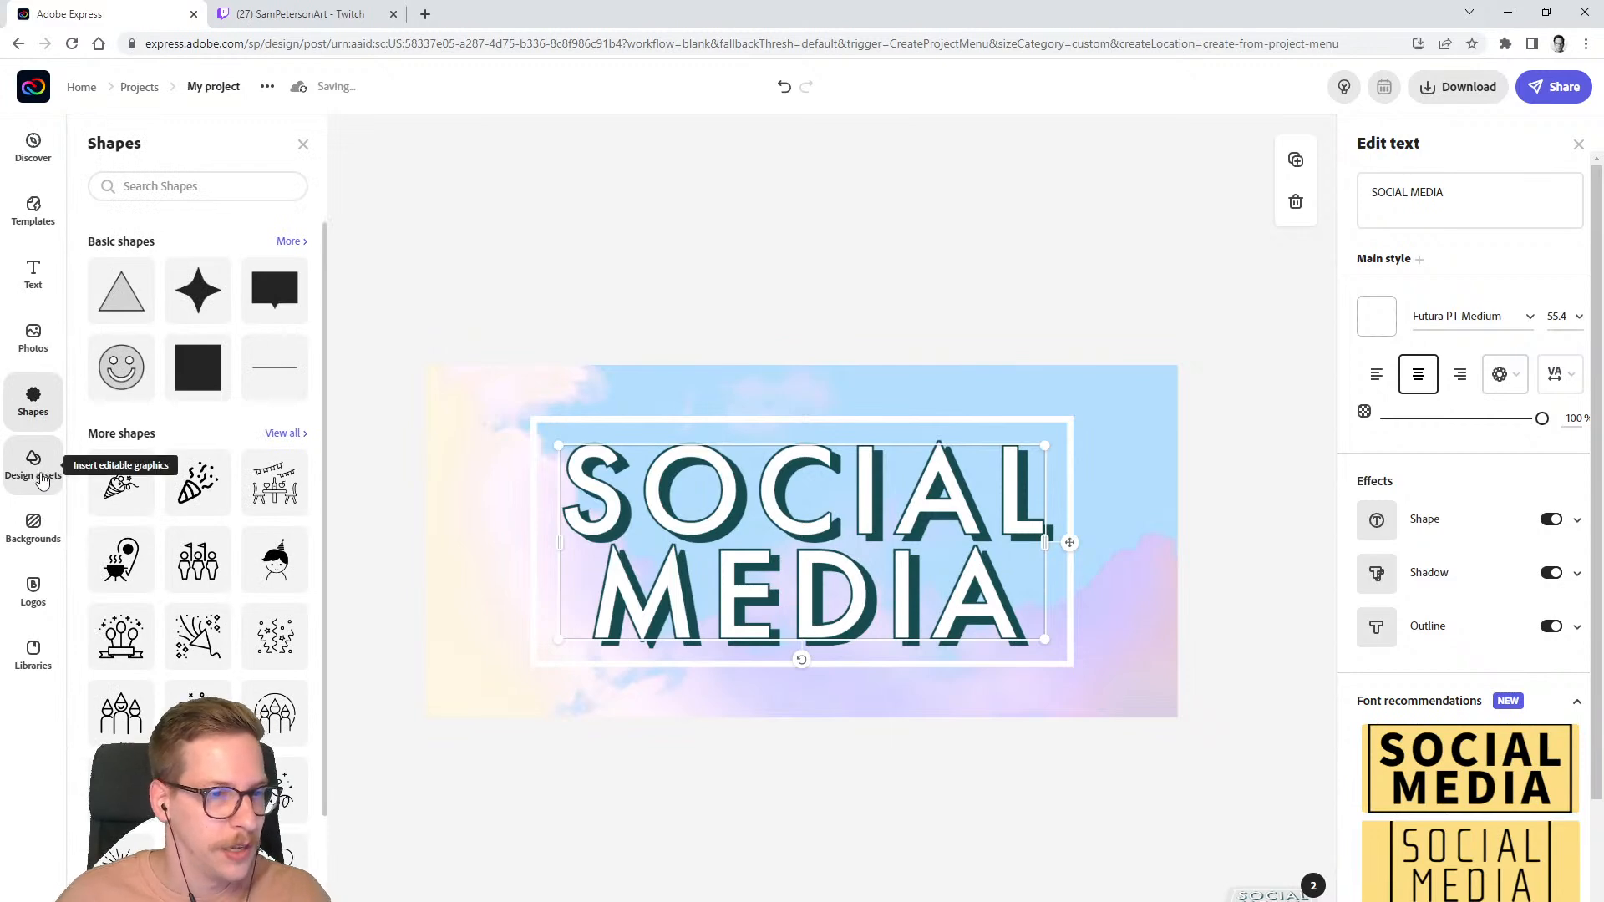
left_click(42, 481)
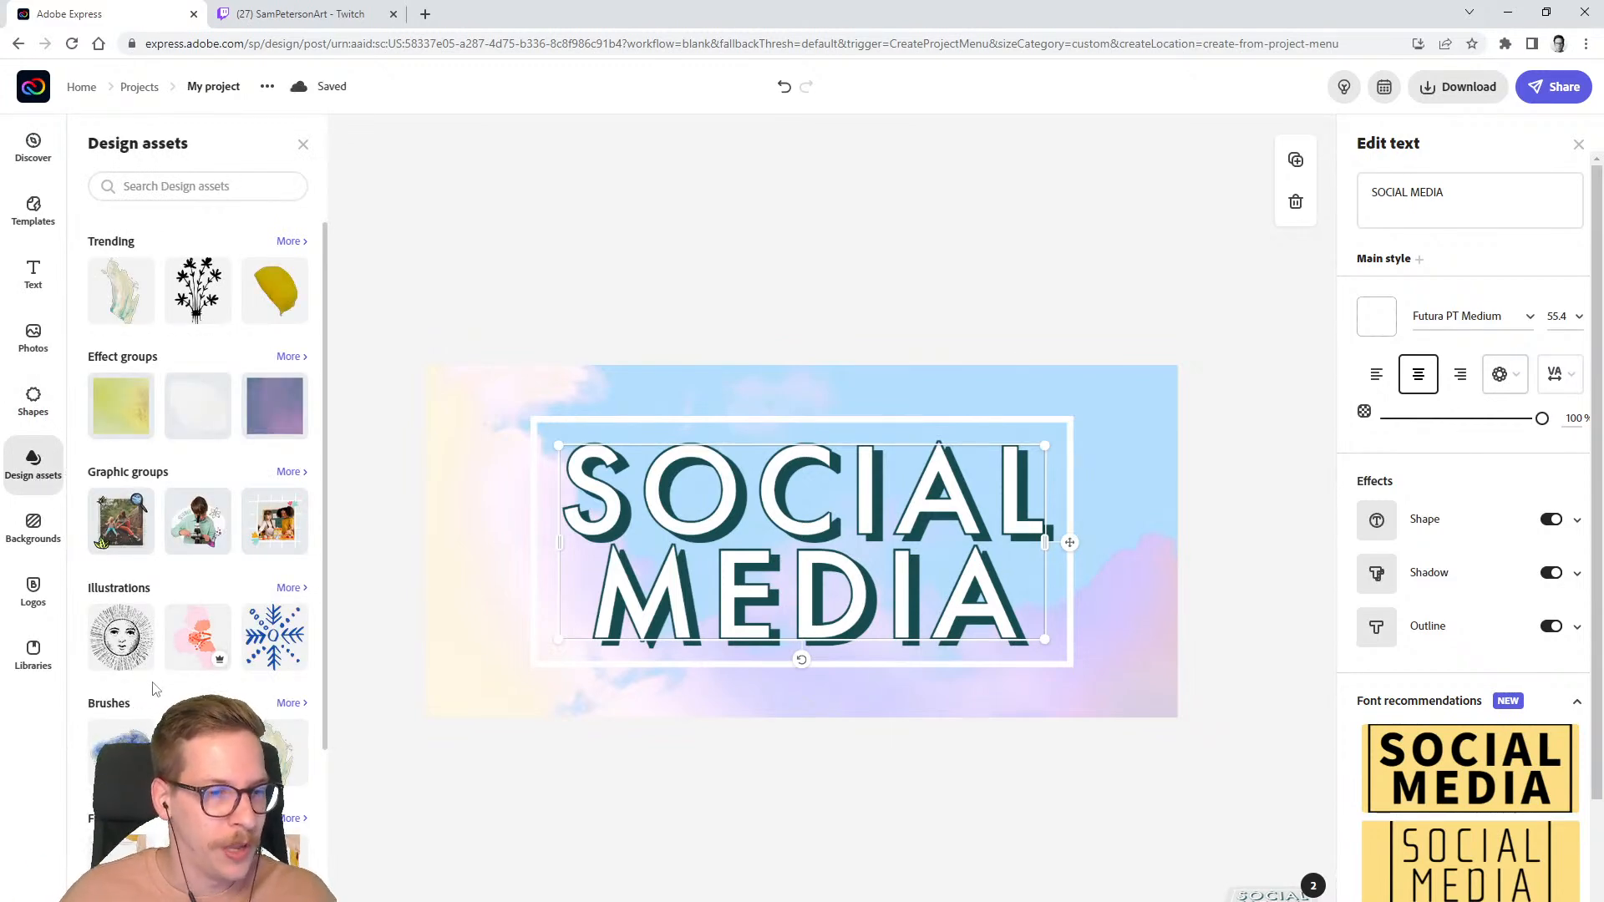
scroll(106, 685, "down", 3)
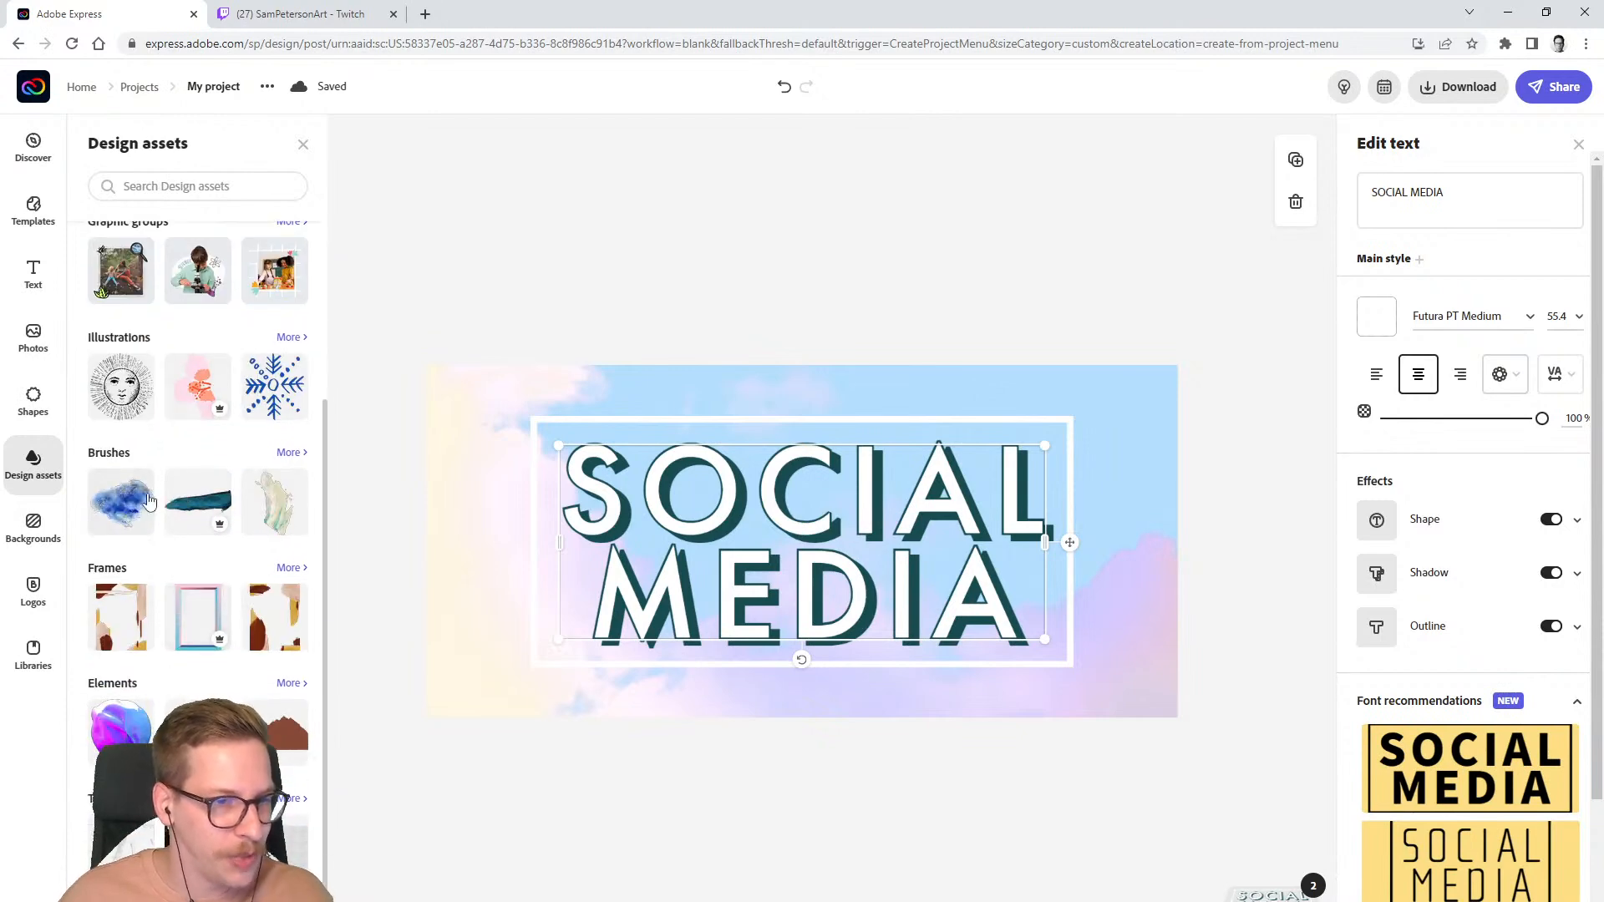
scroll(214, 625, "down", 1)
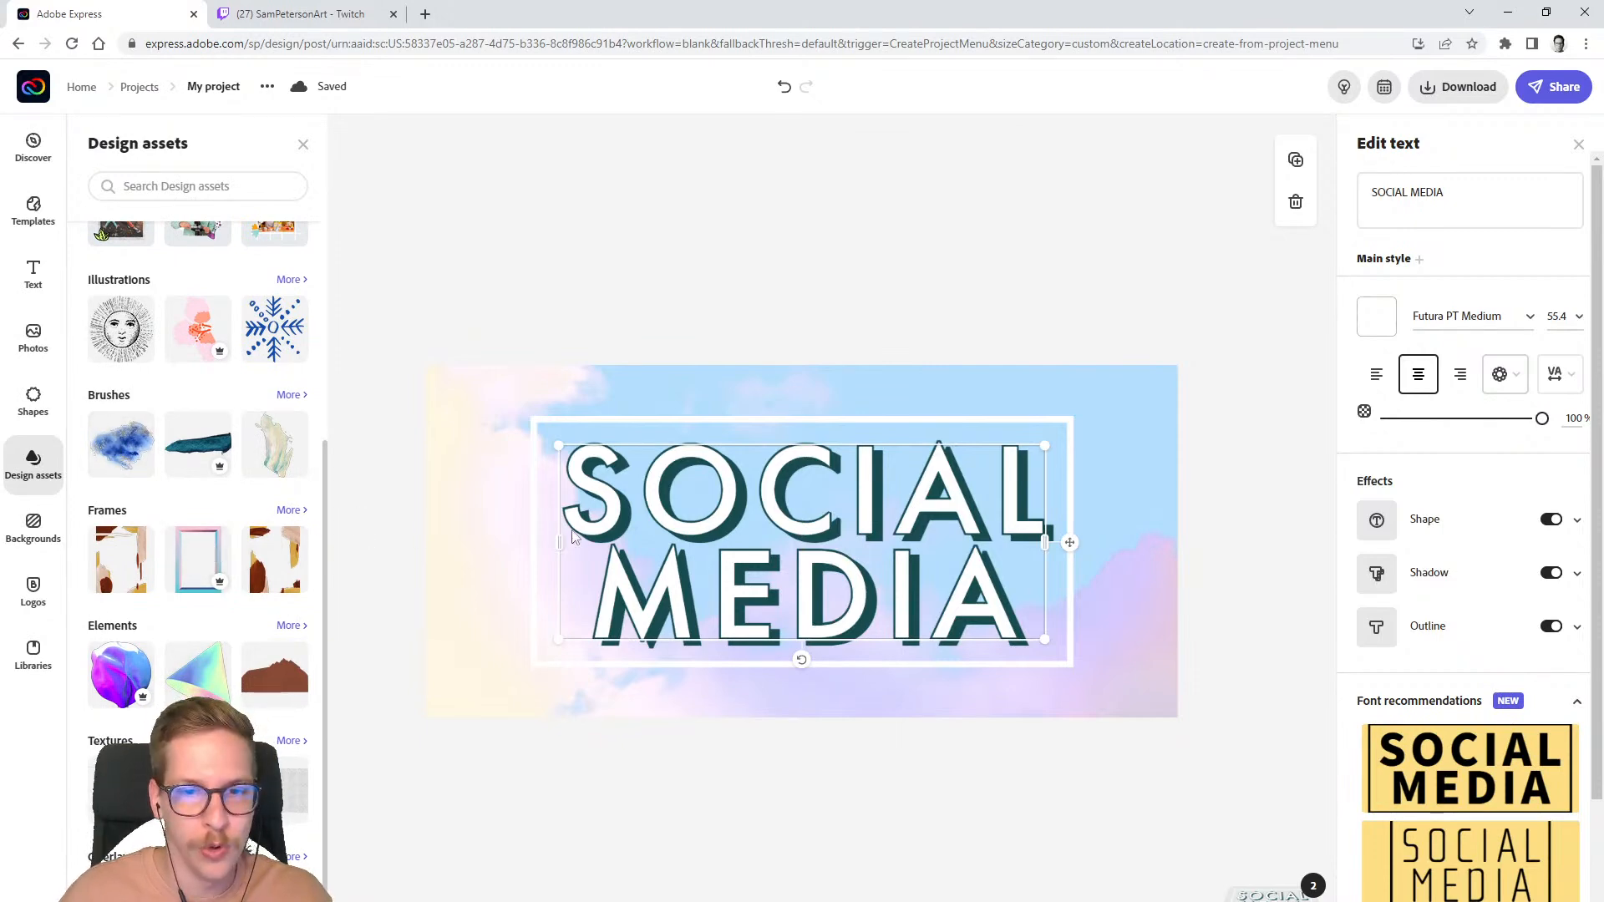
left_click(186, 458)
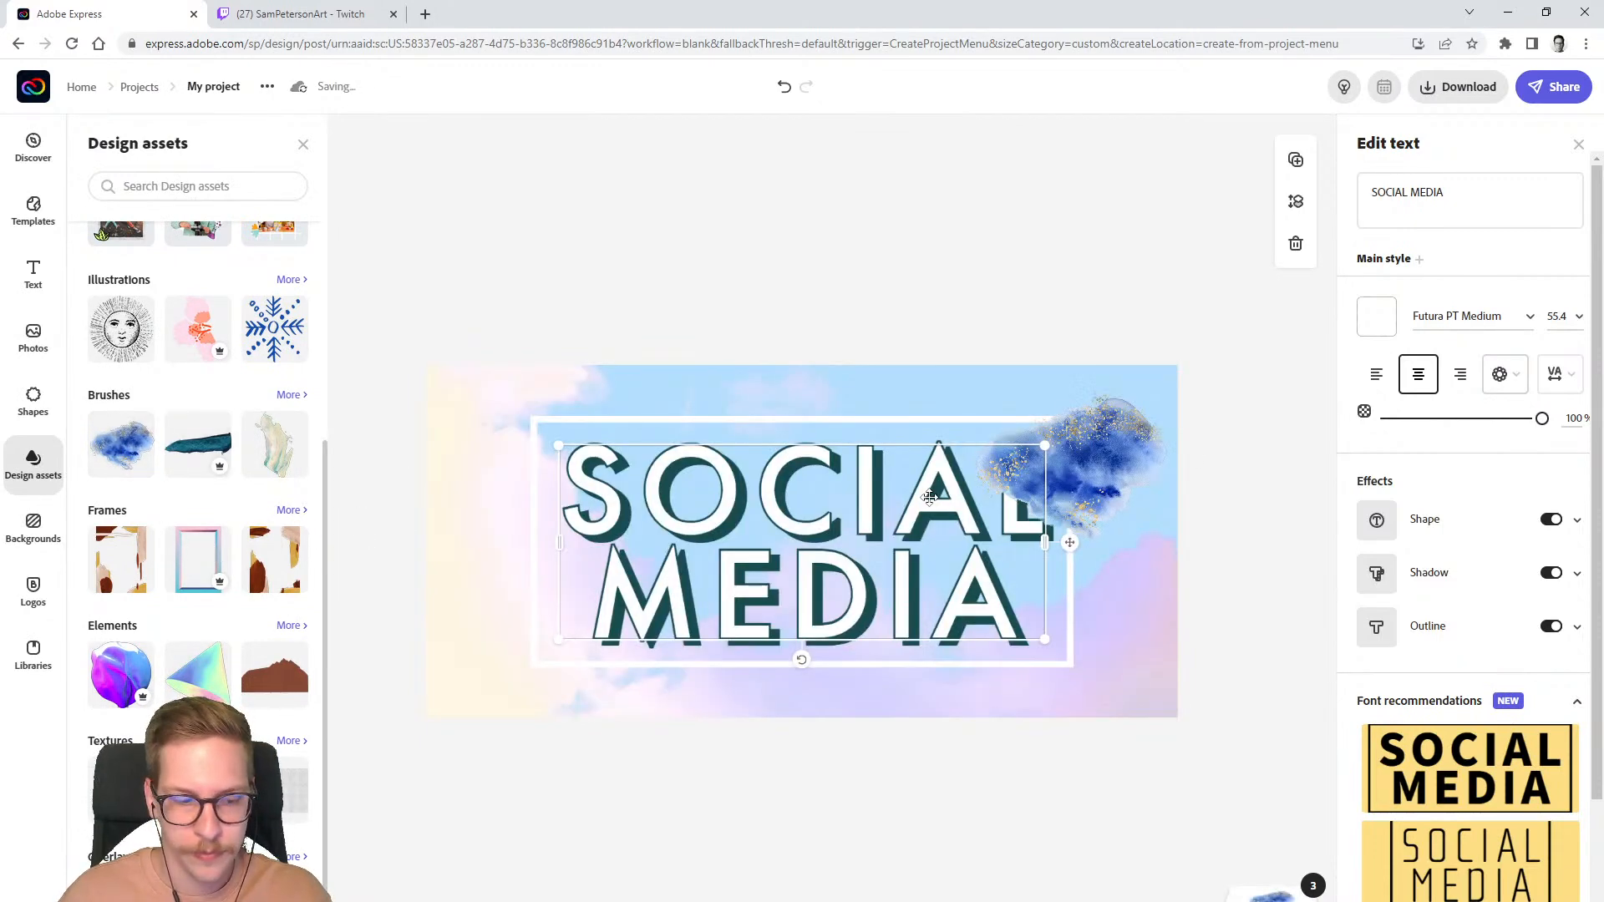
left_click_drag(1111, 440, 1145, 389)
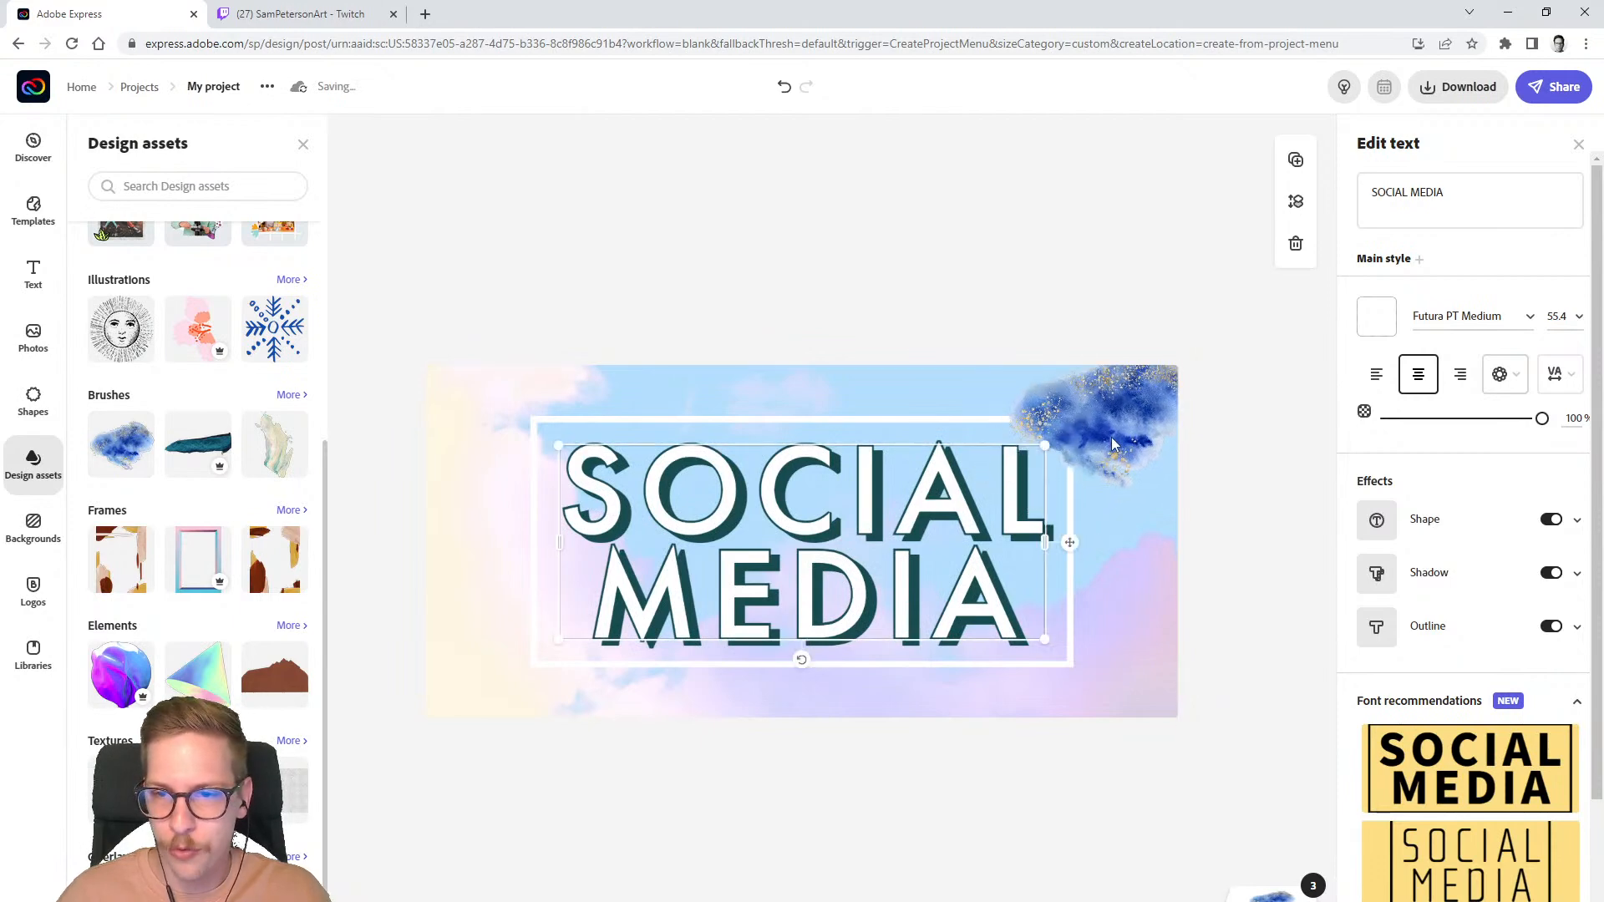
left_click_drag(1000, 493, 937, 541)
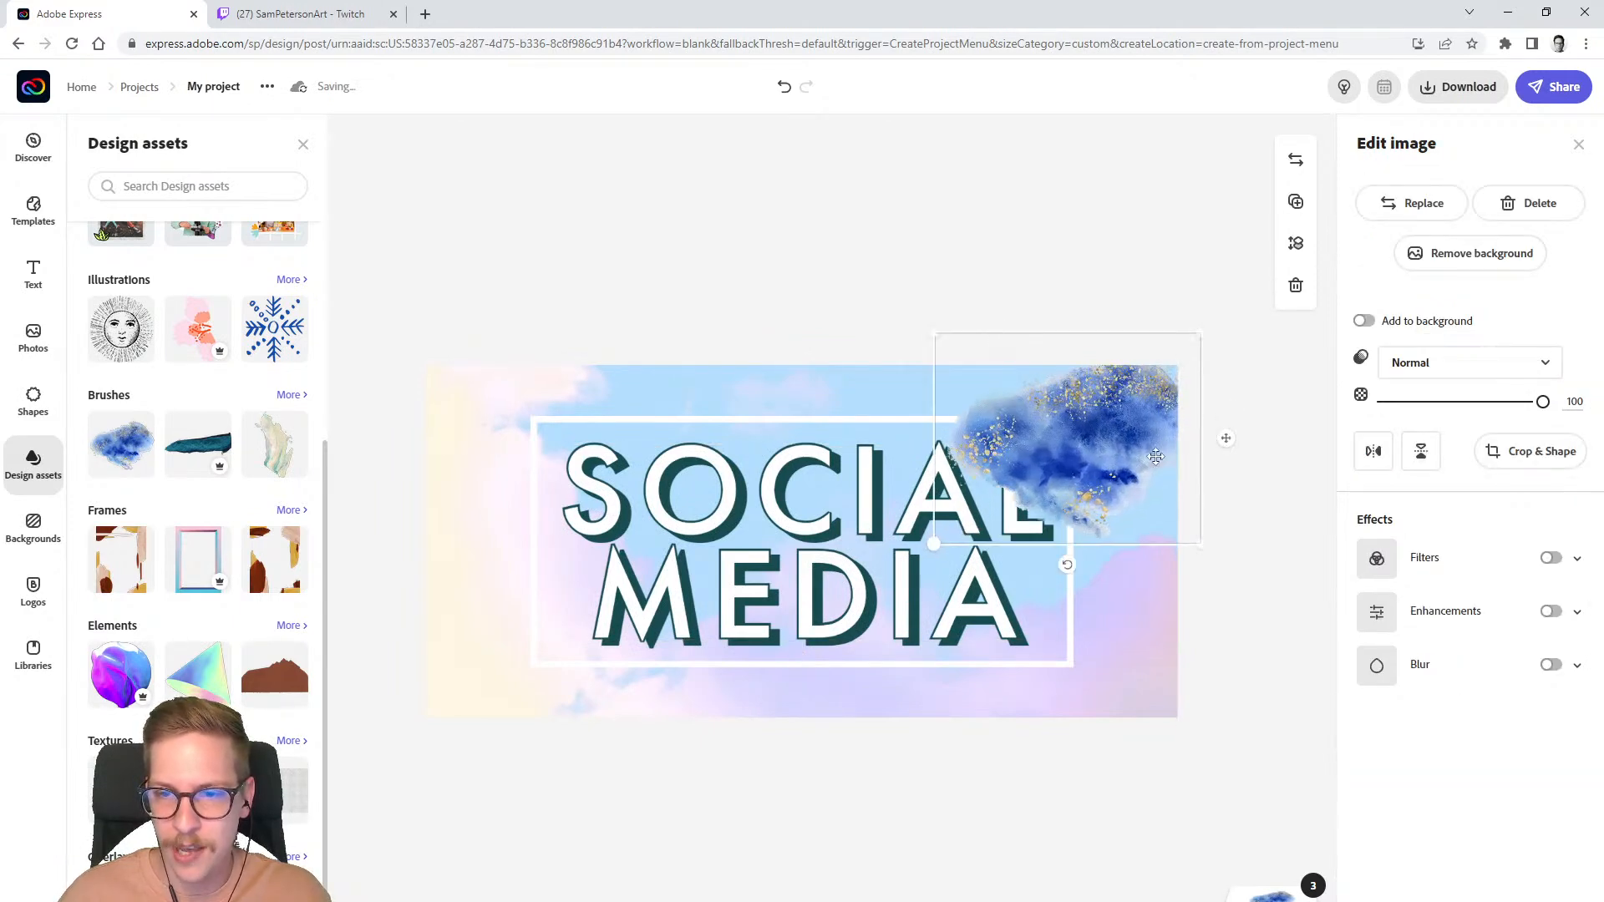
left_click_drag(1161, 421, 1195, 383)
- Add a second blue watercolor brush to the canvas's lower-left corner and enlarge it over the frame corner
mouse_move(121, 444)
left_mouse_down()
mouse_move(802, 468)
mouse_move(405, 711)
left_mouse_up()
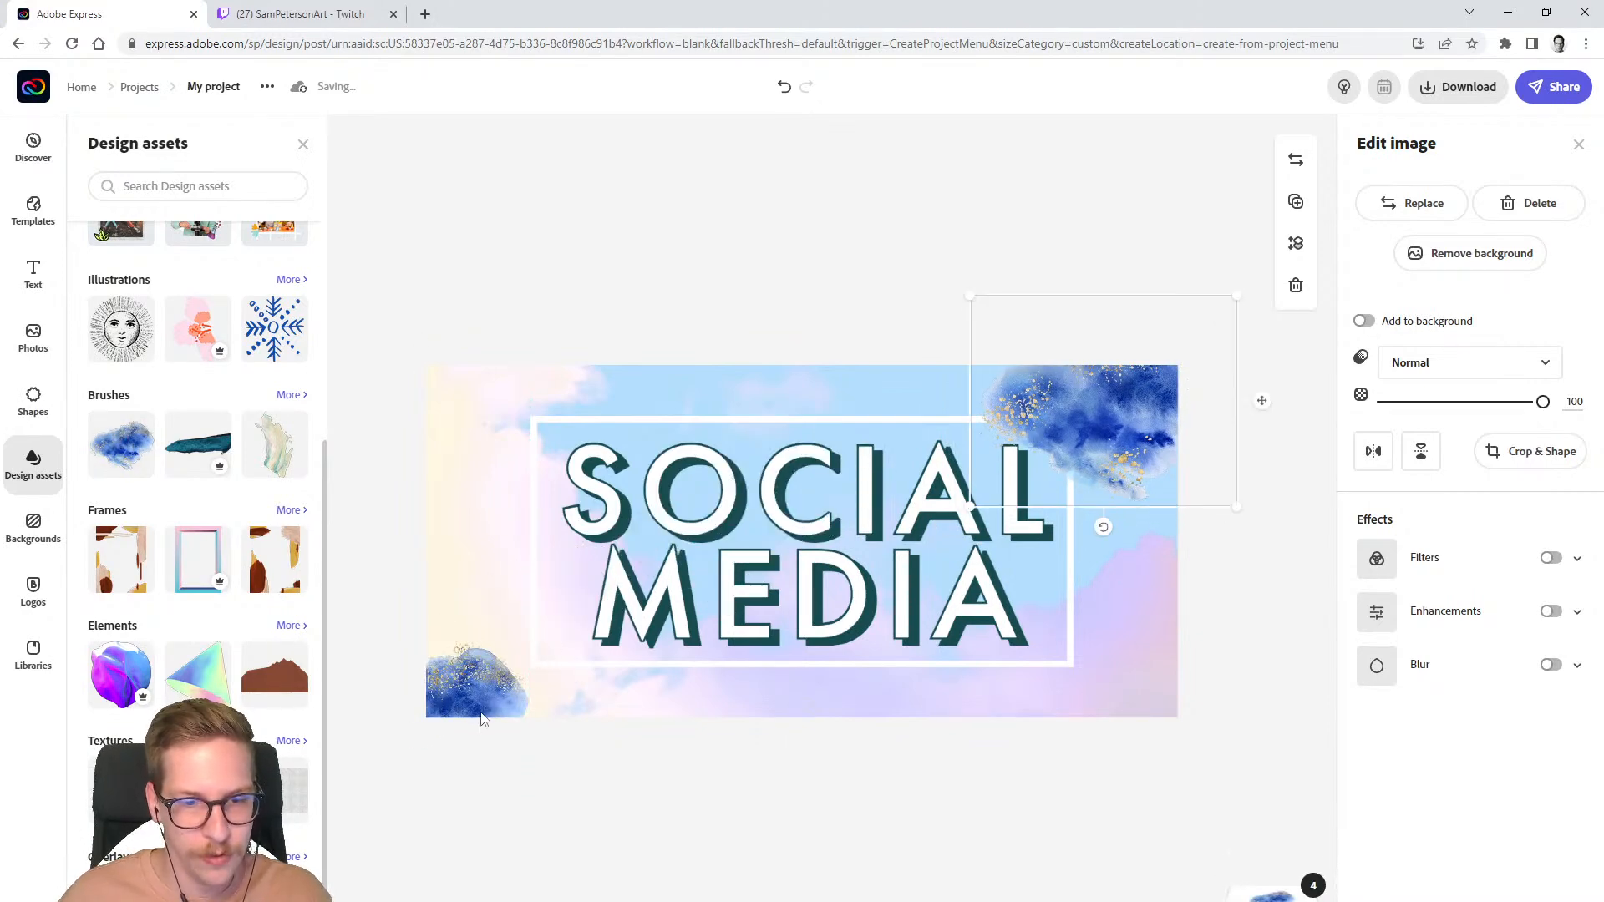
left_click_drag(530, 642, 623, 559)
- Move the lower-left watercolor brush's layer behind the "SOCIAL MEDIA" text and frame, keeping the upper-right brush on top
left_click(1123, 398)
mouse_move(1270, 886)
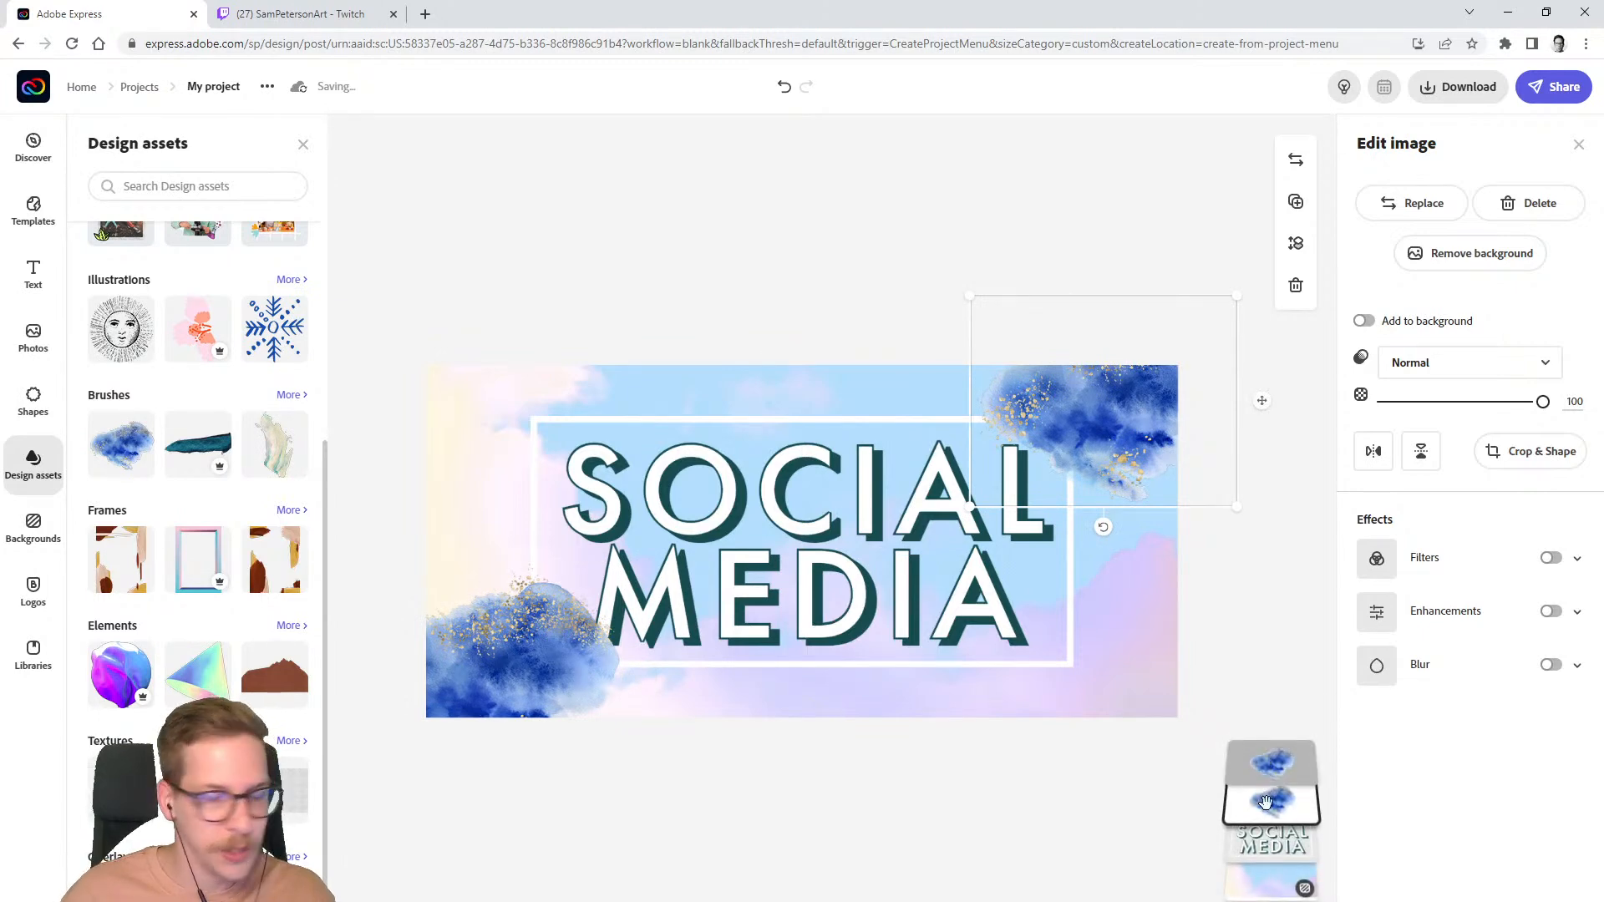
left_click(1280, 776)
left_click(1277, 807)
left_click_drag(1277, 807, 1274, 842)
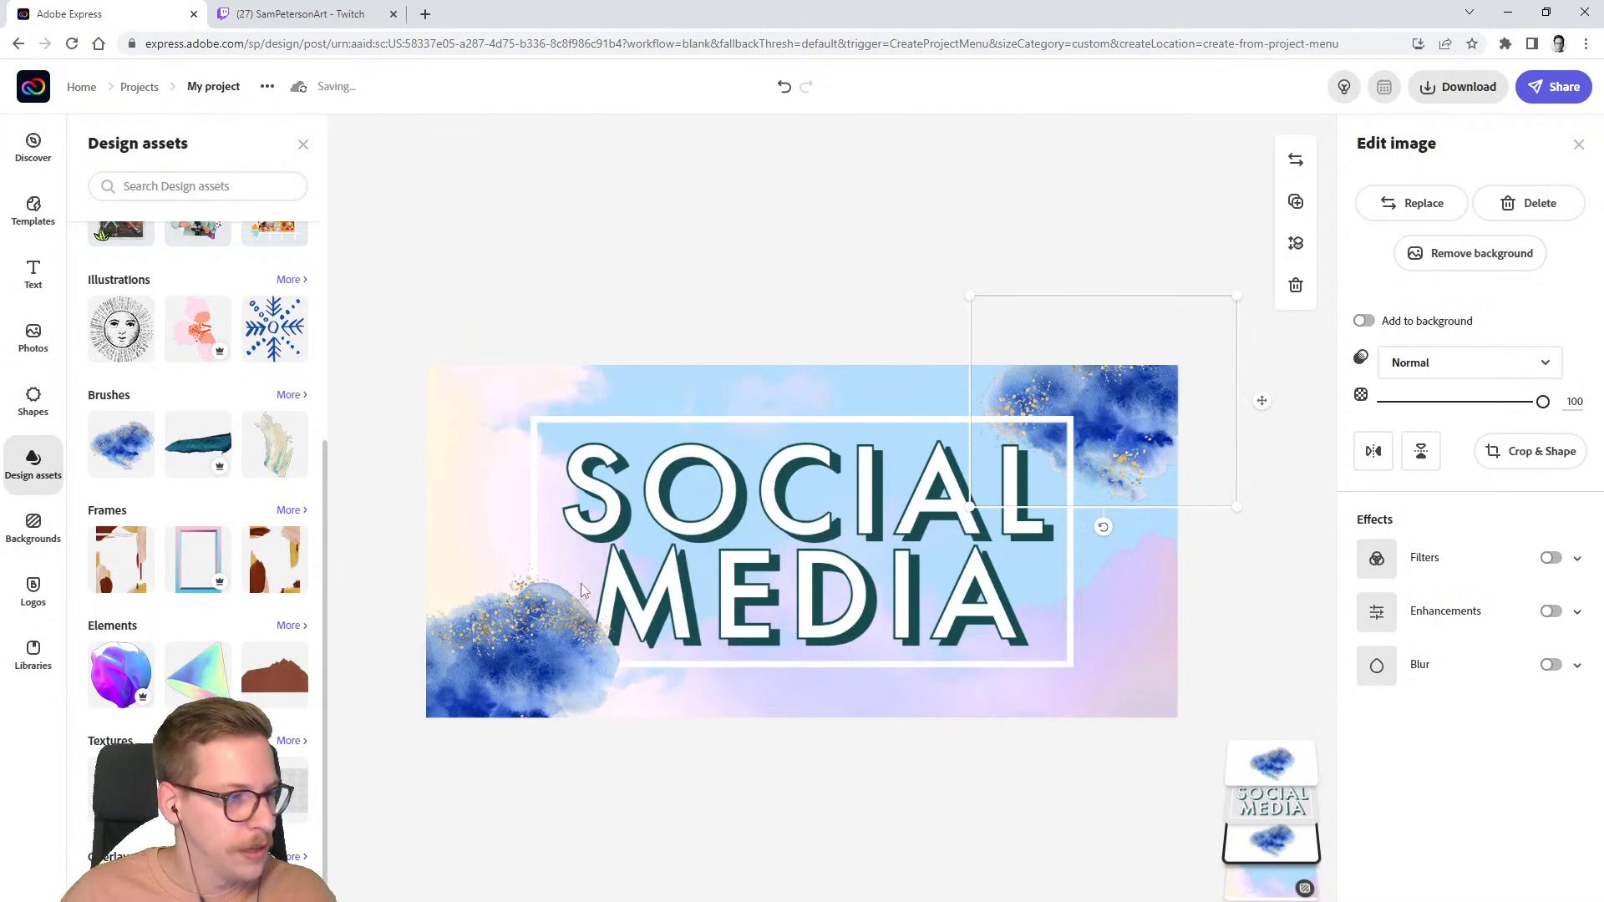
mouse_move(1272, 844)
left_mouse_down()
mouse_move(1274, 786)
mouse_move(1281, 853)
left_mouse_up()
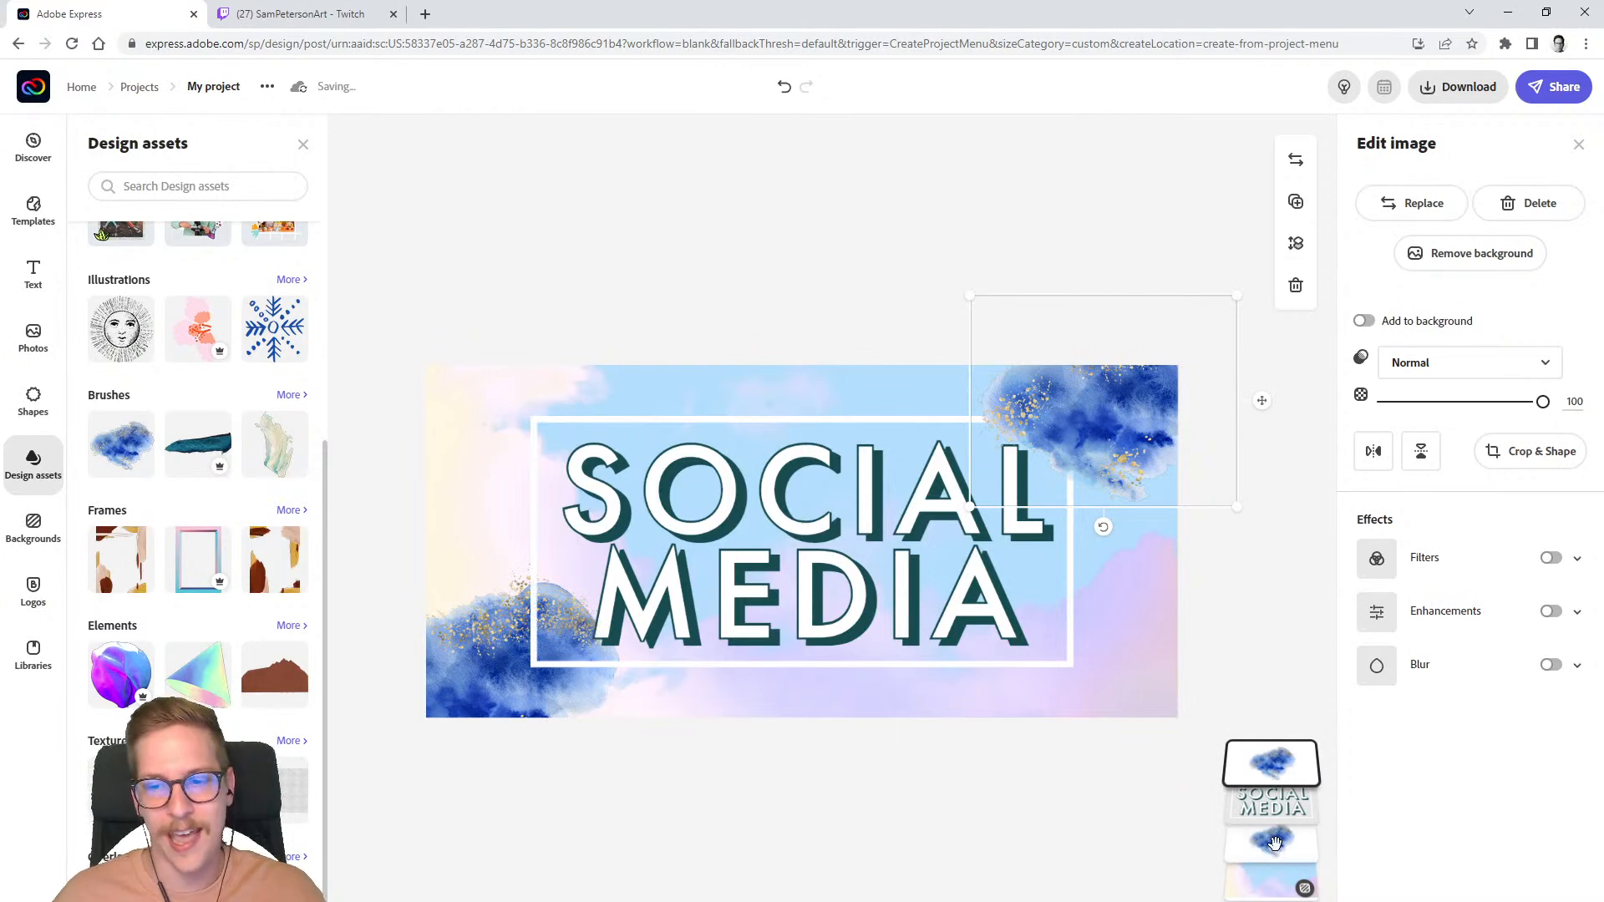
- Lower the upper-right brush's opacity to 25 and fade the lower-left brush by a similar amount
left_click_drag(1544, 403, 1424, 428)
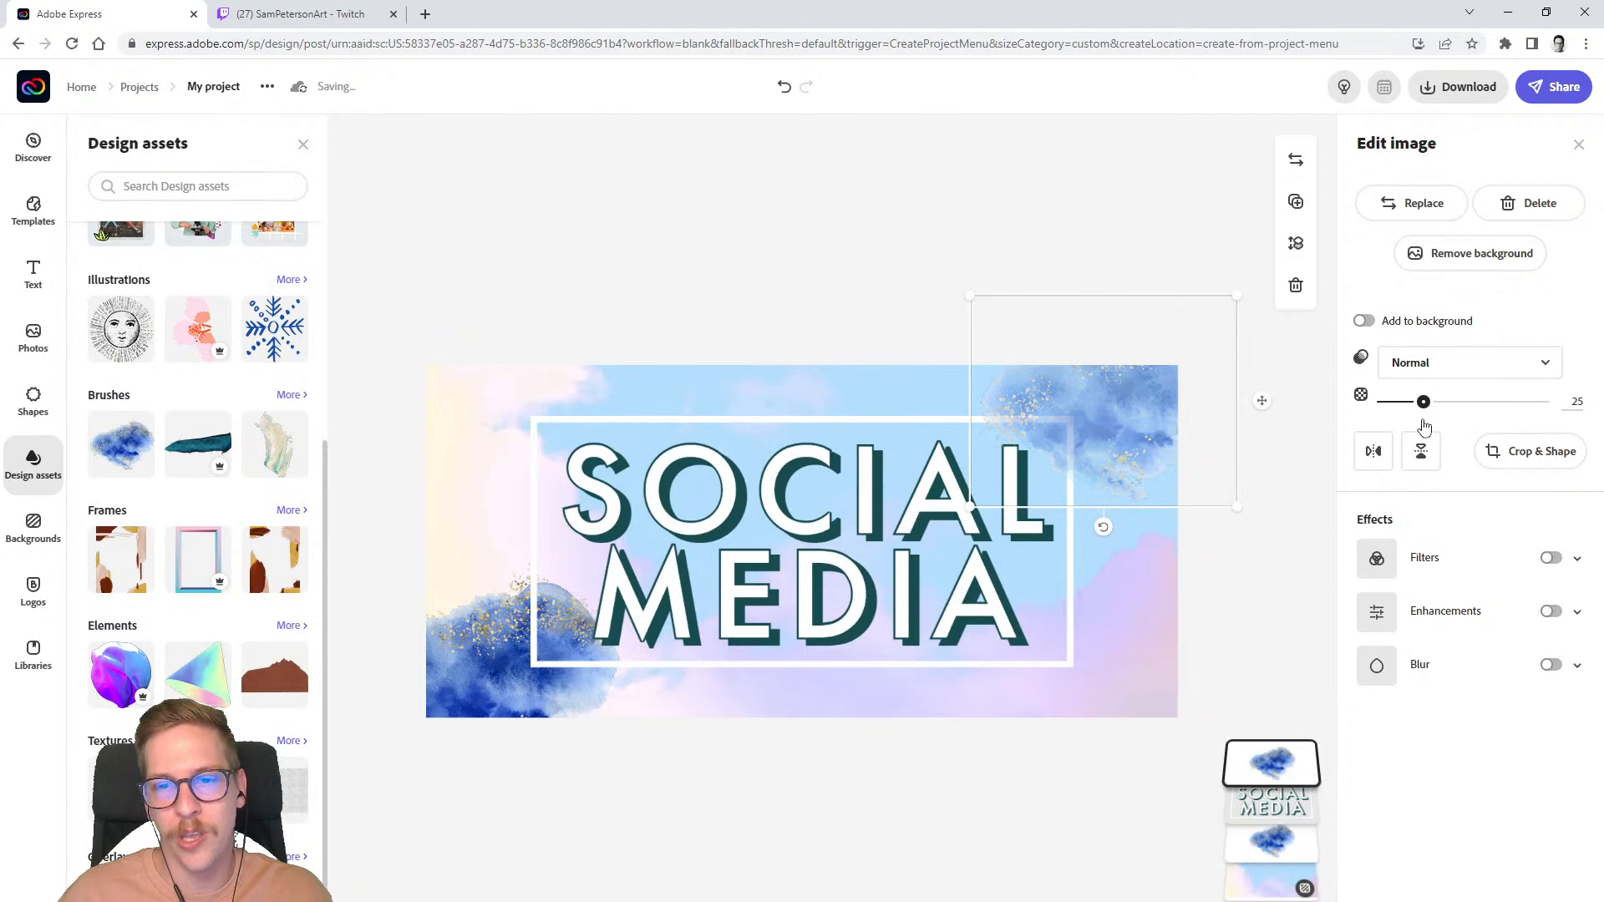
left_click(527, 668)
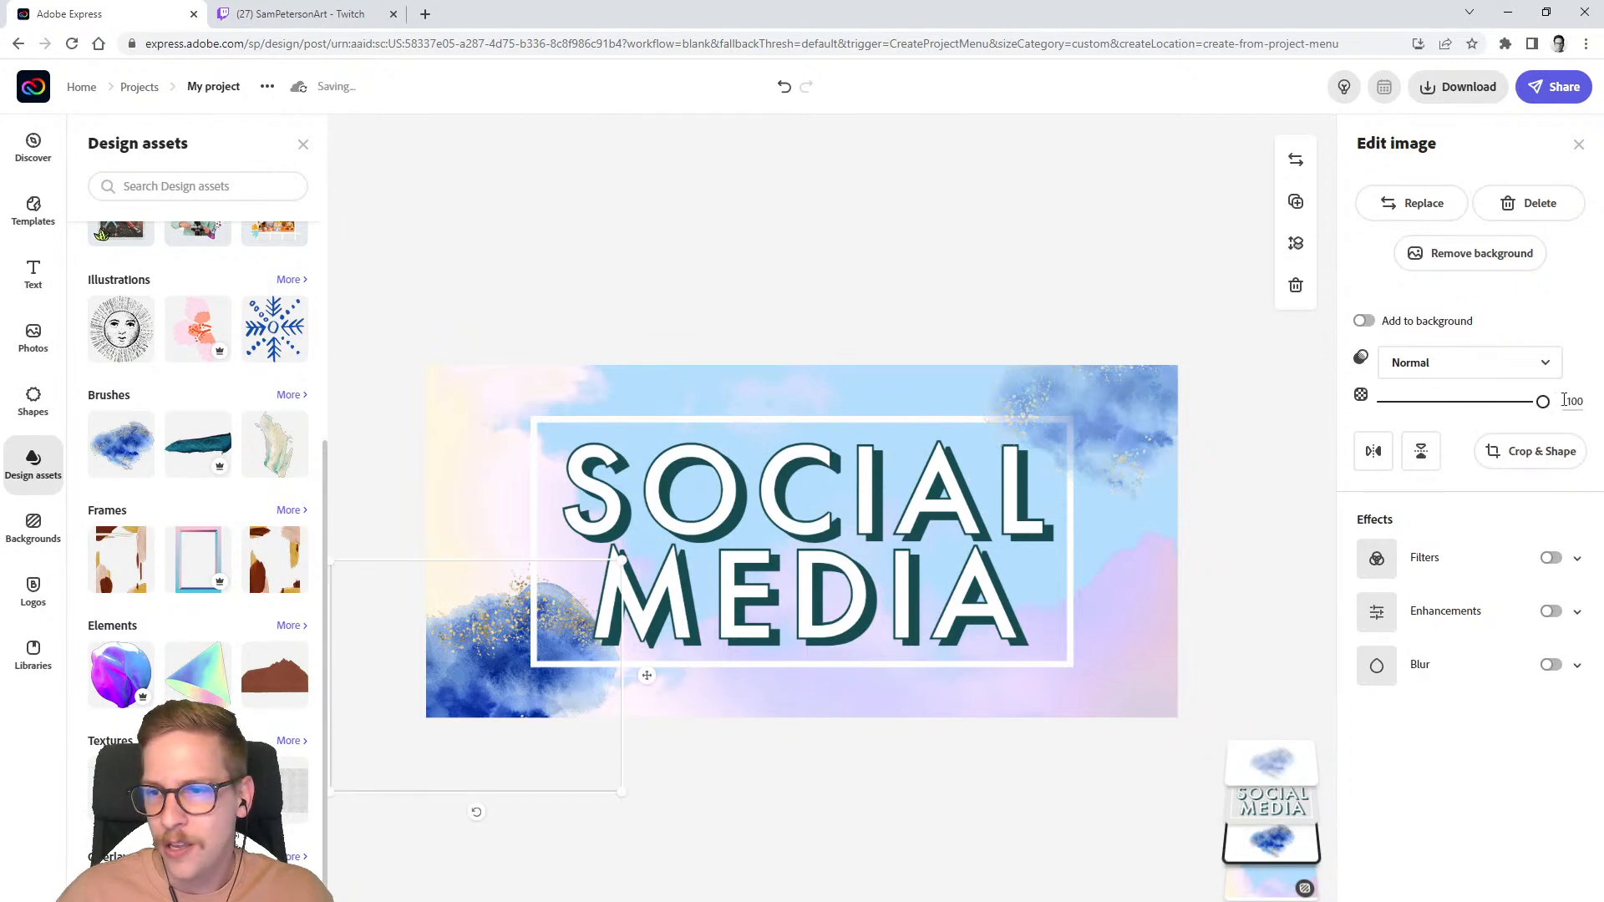
left_click_drag(1546, 408, 1425, 425)
left_click(713, 240)
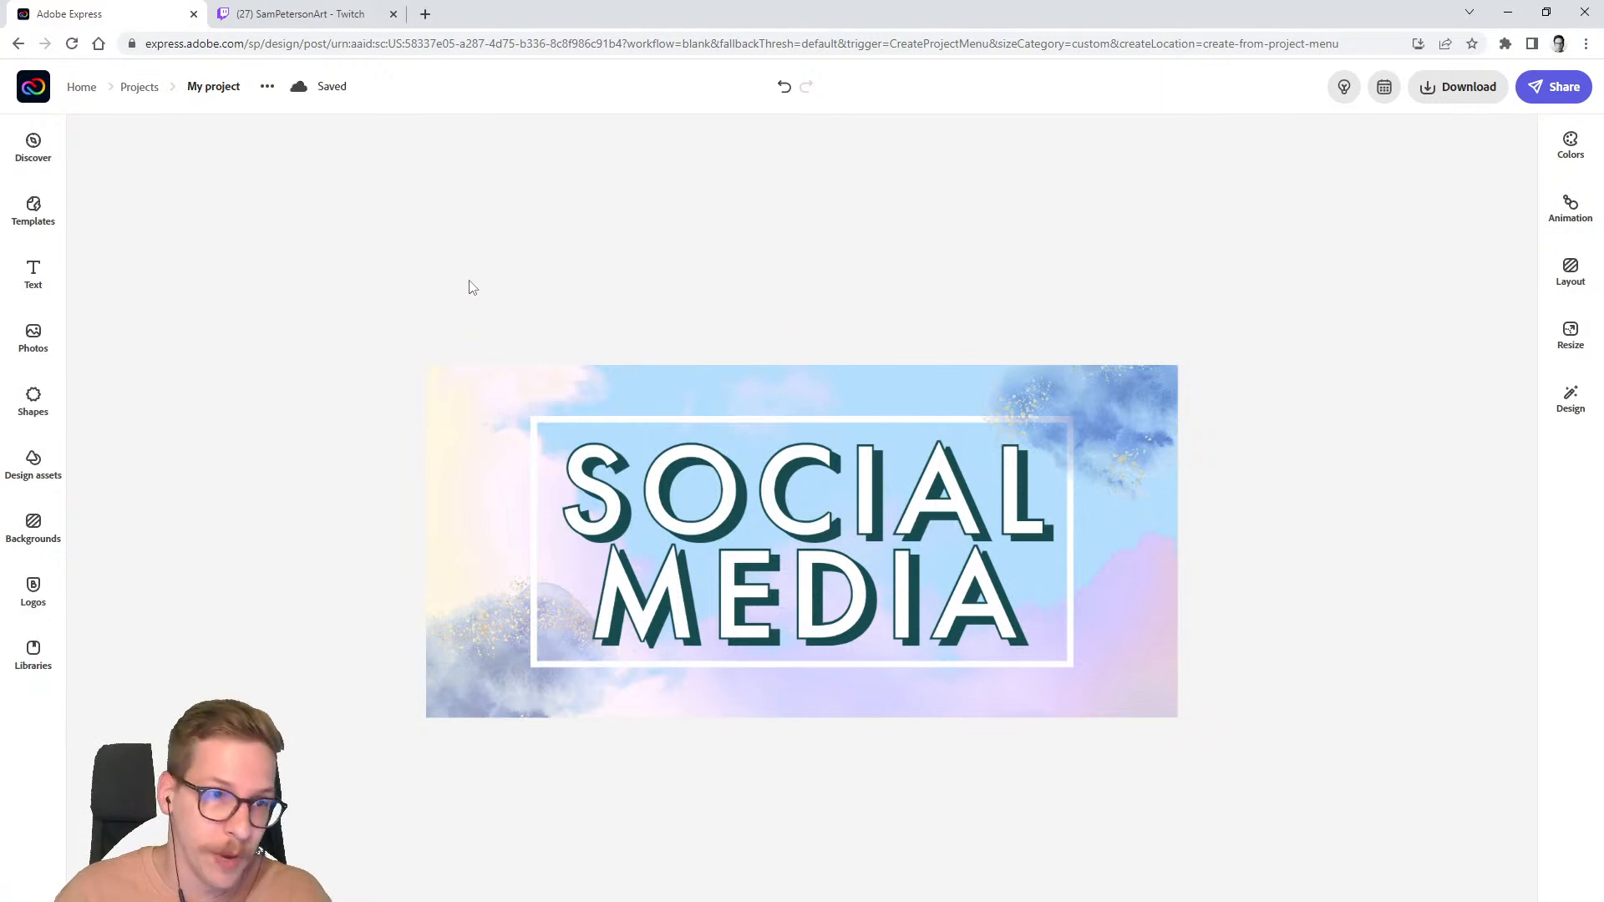
- Return to the projects list and start a new custom size graphic
left_click(147, 99)
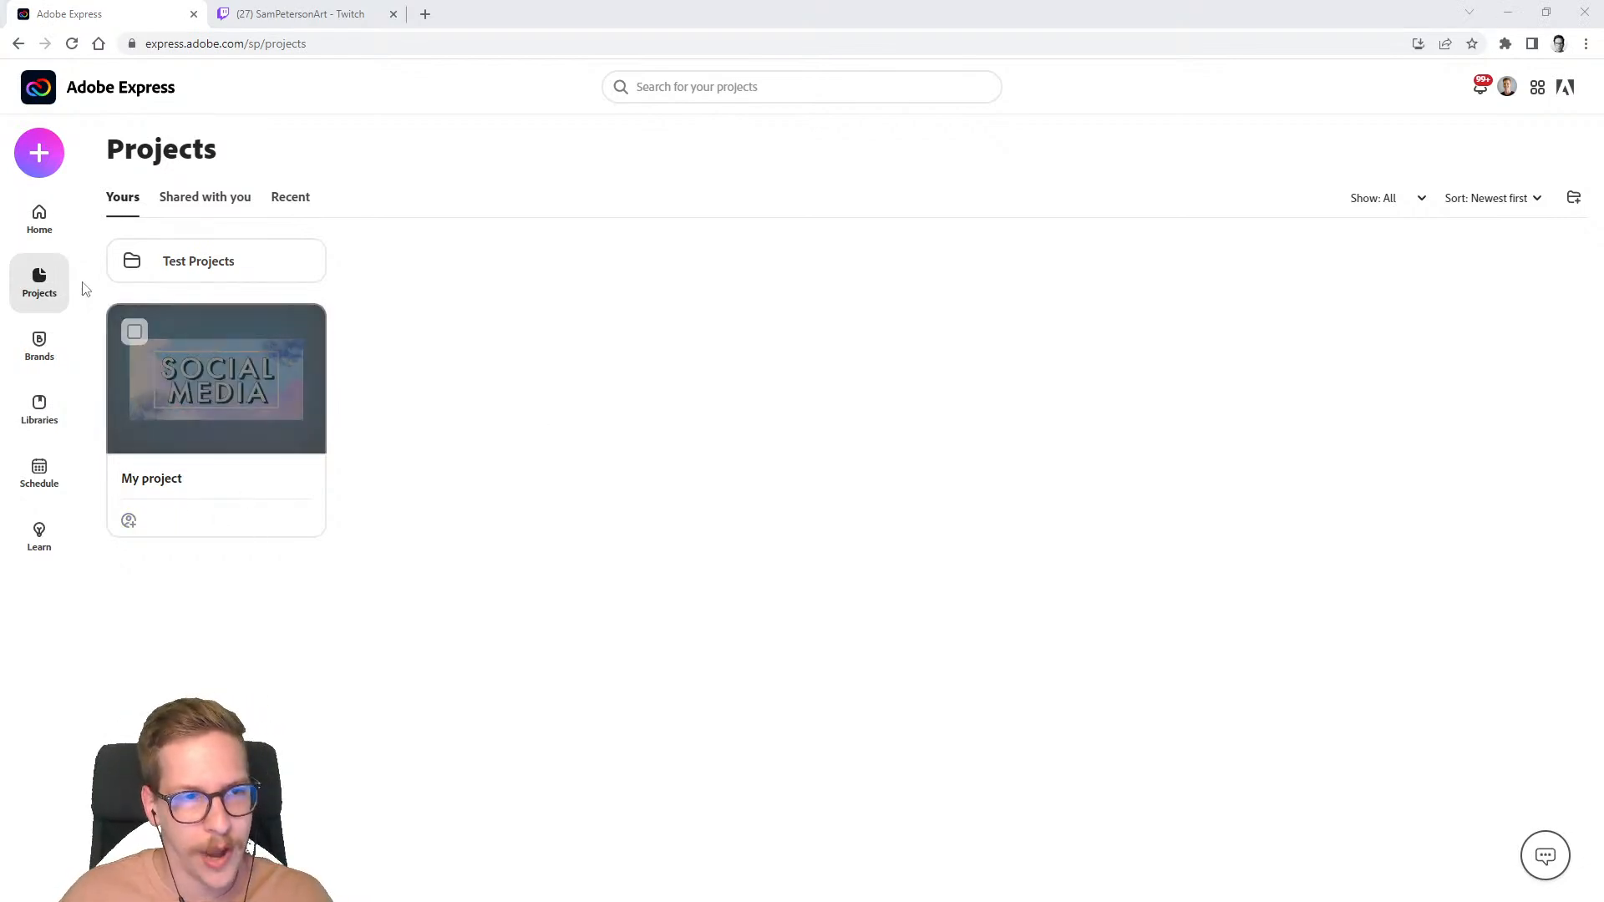
left_click(42, 157)
left_click(43, 161)
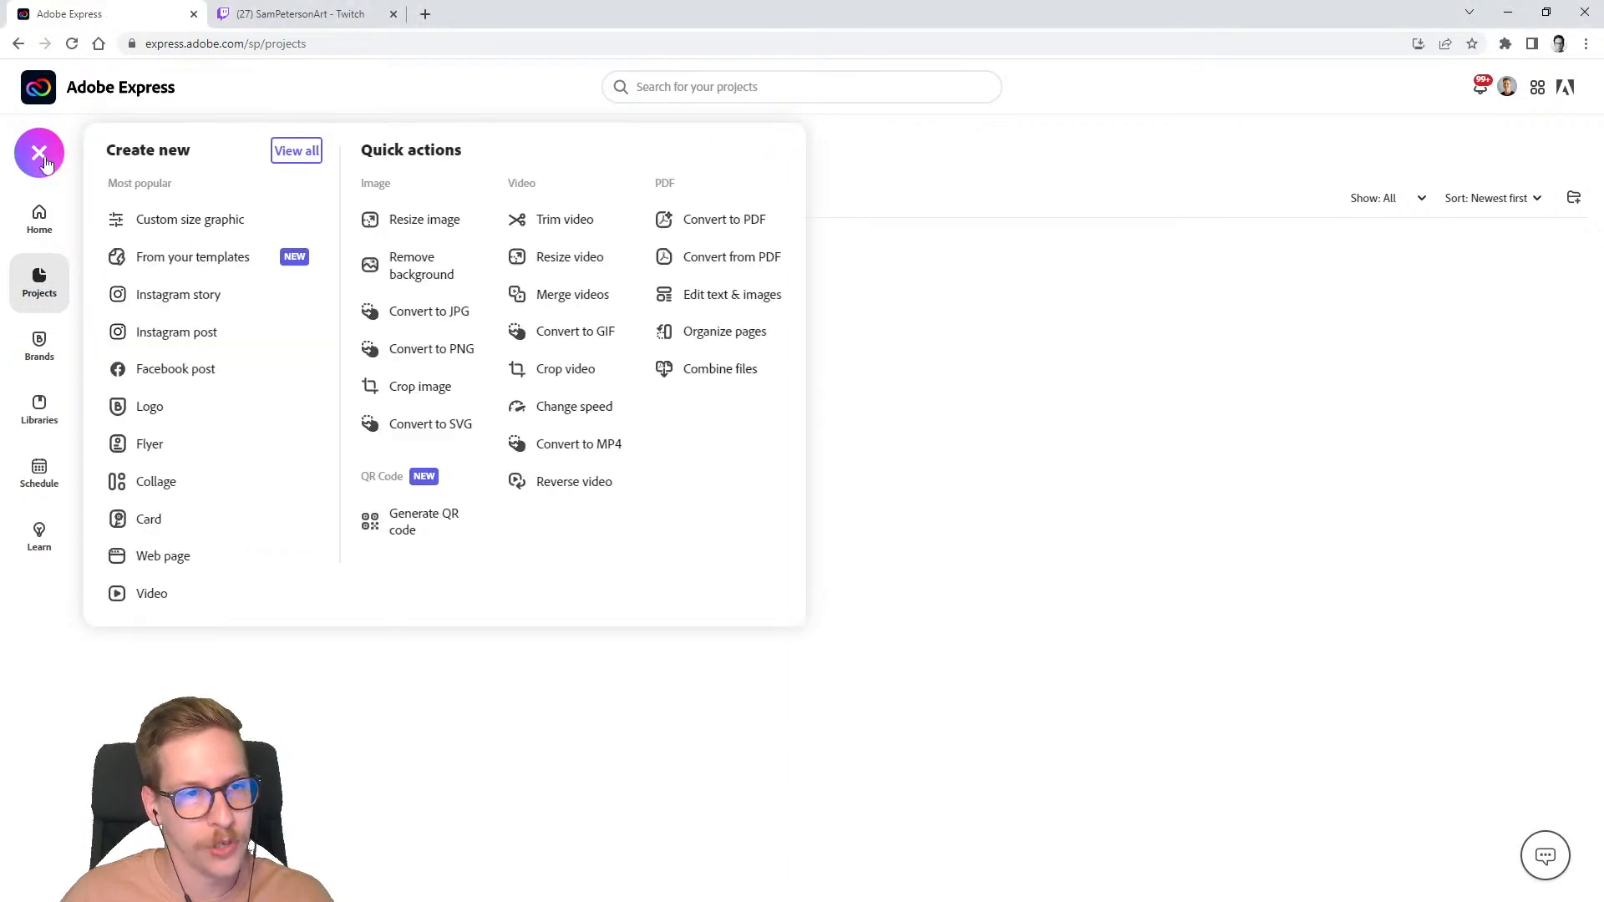
left_click(194, 231)
- Set the canvas size to 375 x 175 px and create the blank project
double_click(678, 552)
type("320")
double_click(900, 560)
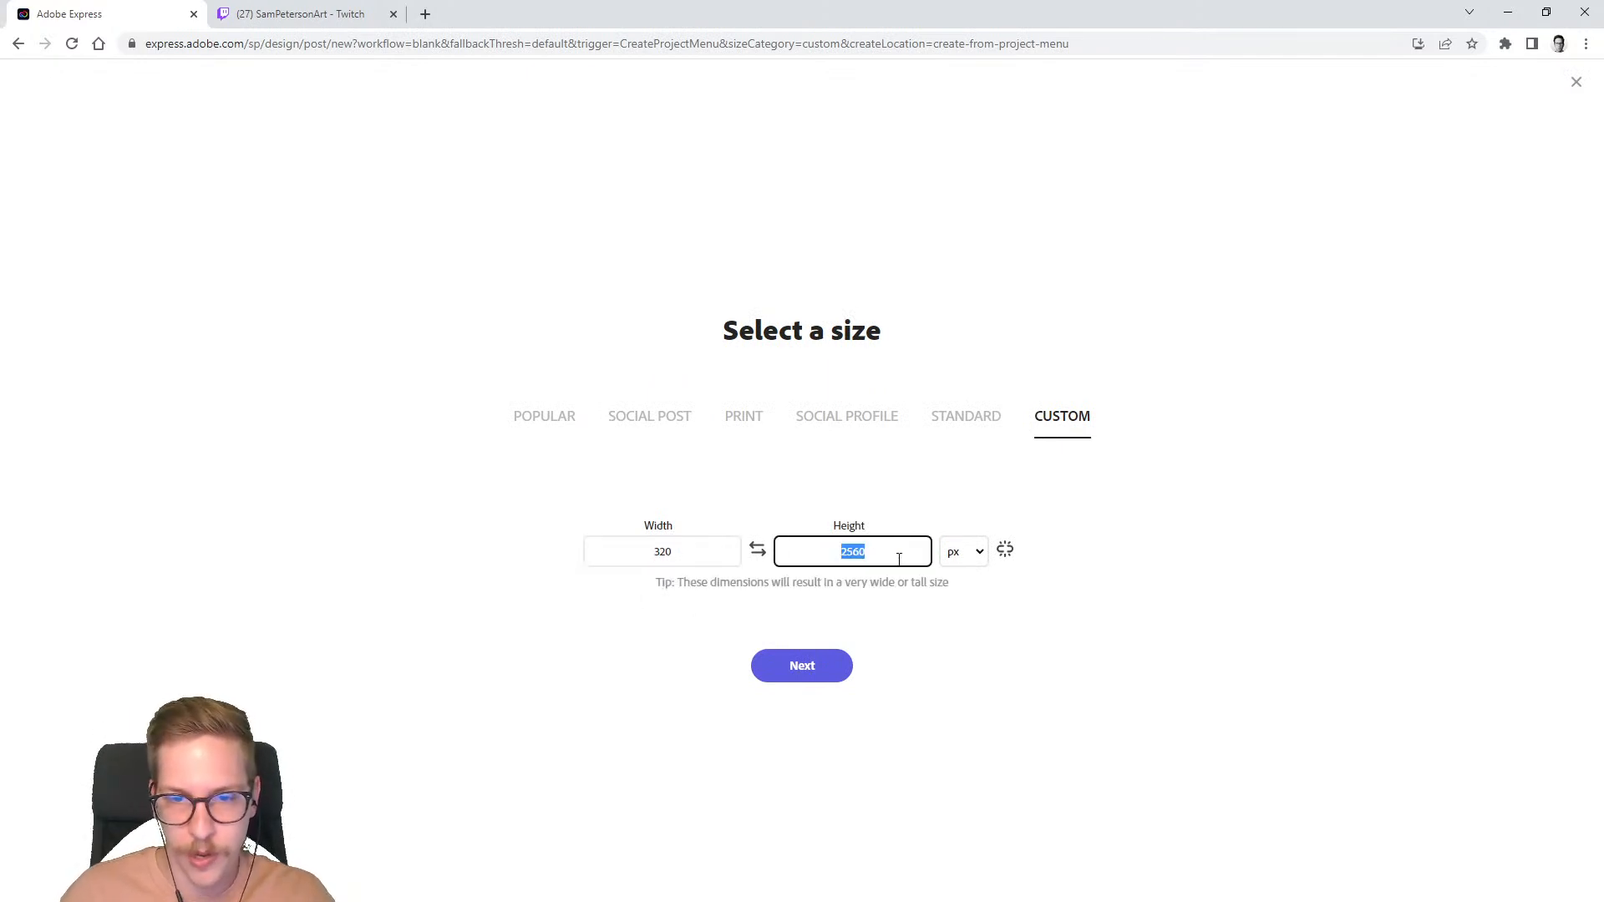
double_click(708, 554)
type("375")
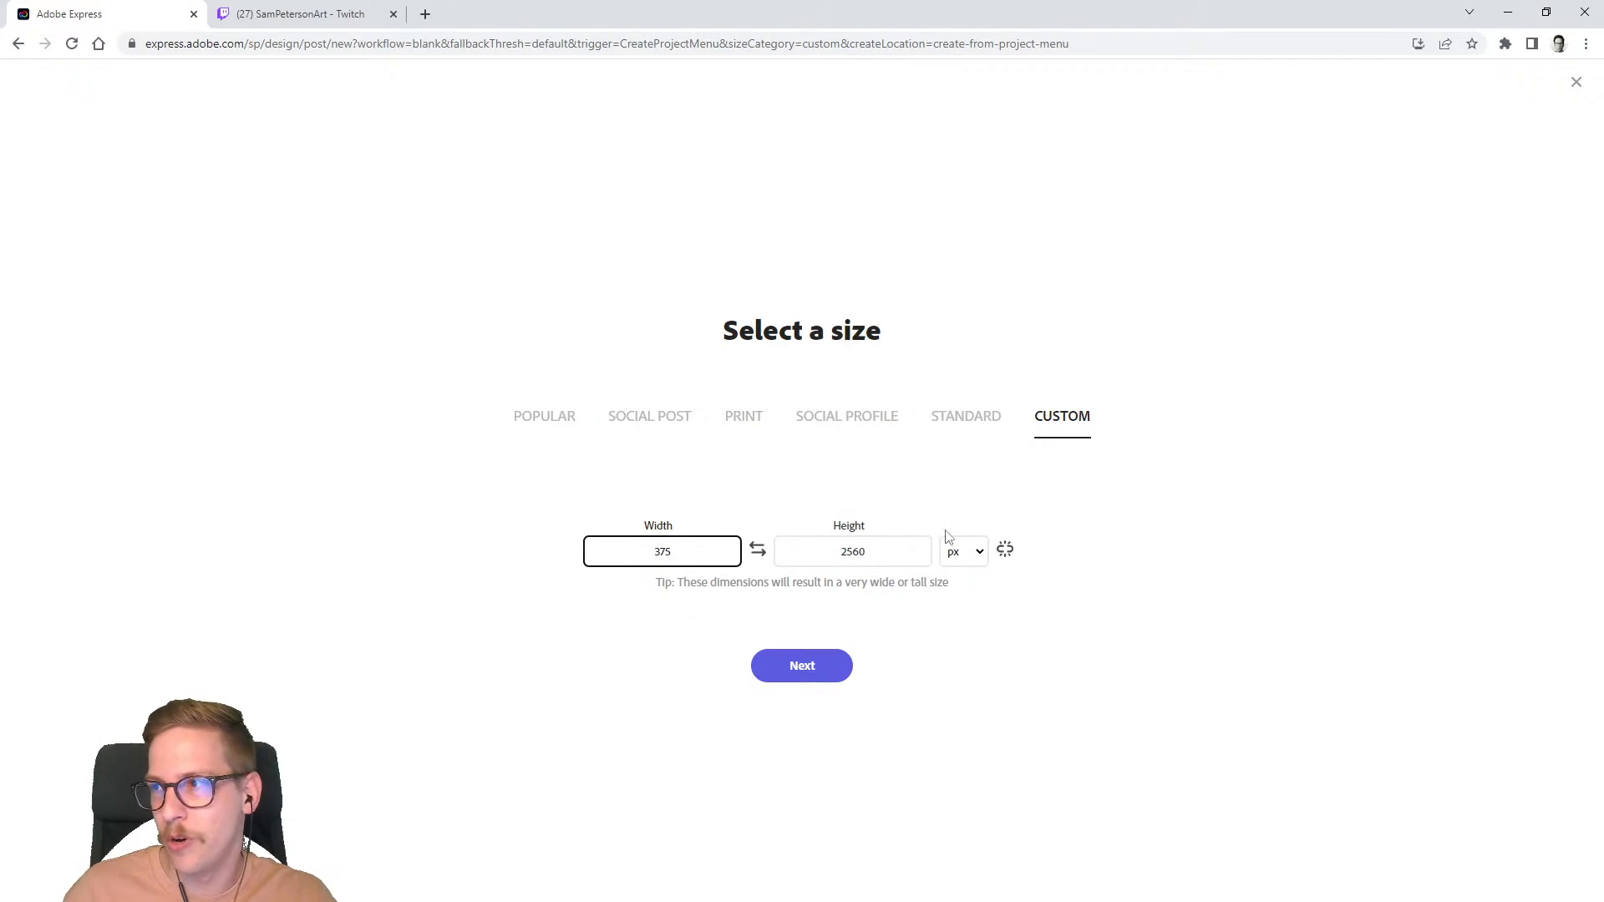
double_click(878, 562)
type("175")
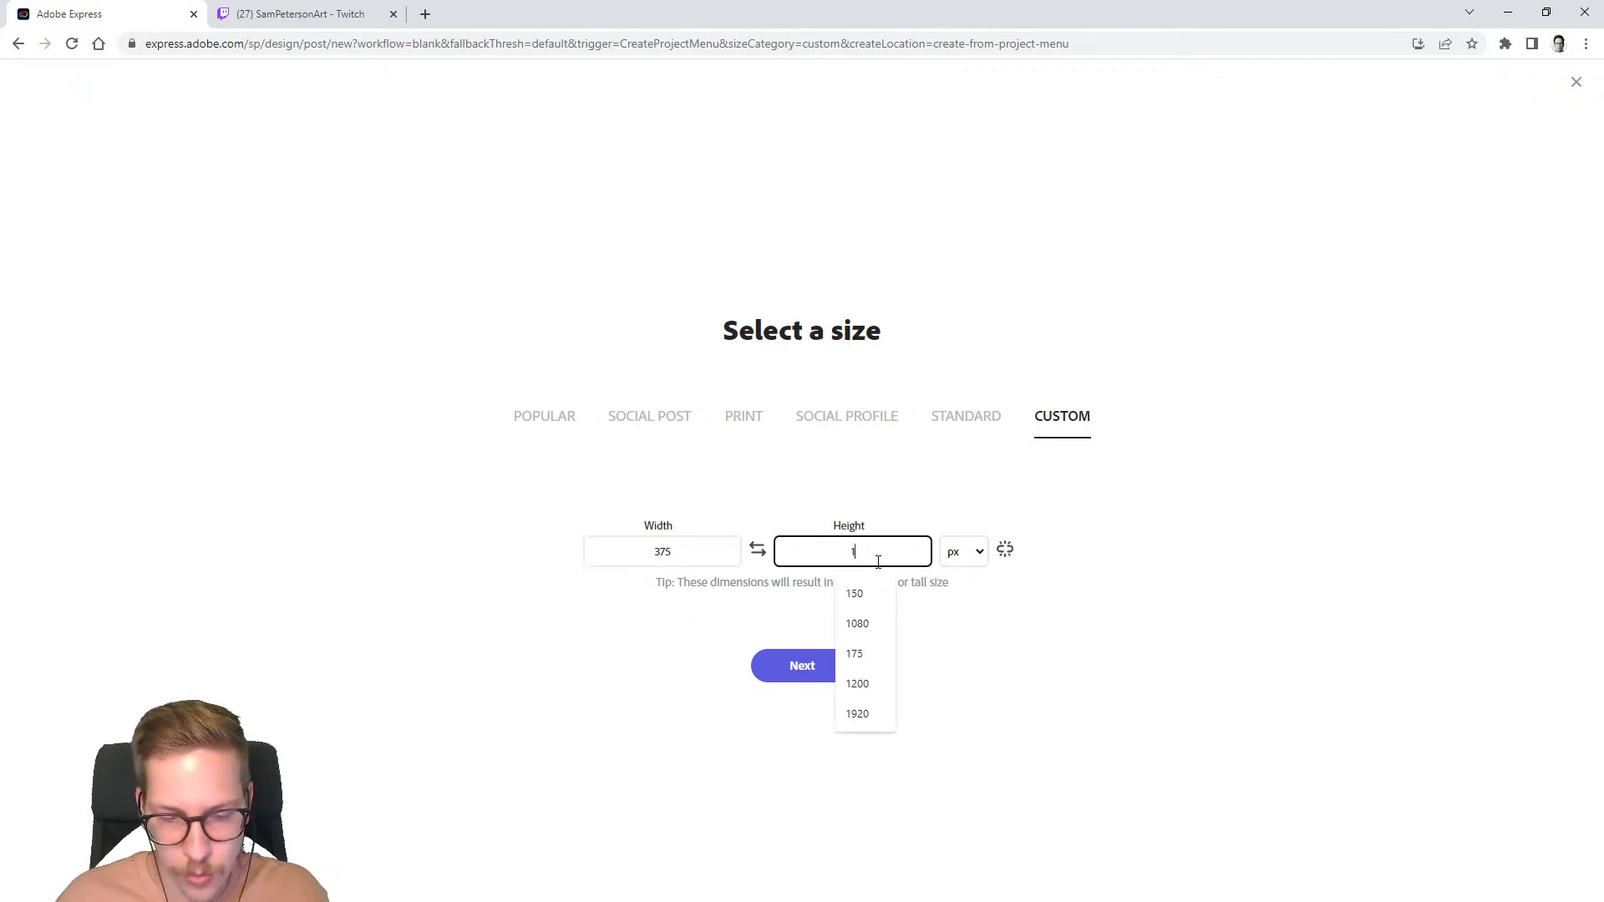
left_click(823, 673)
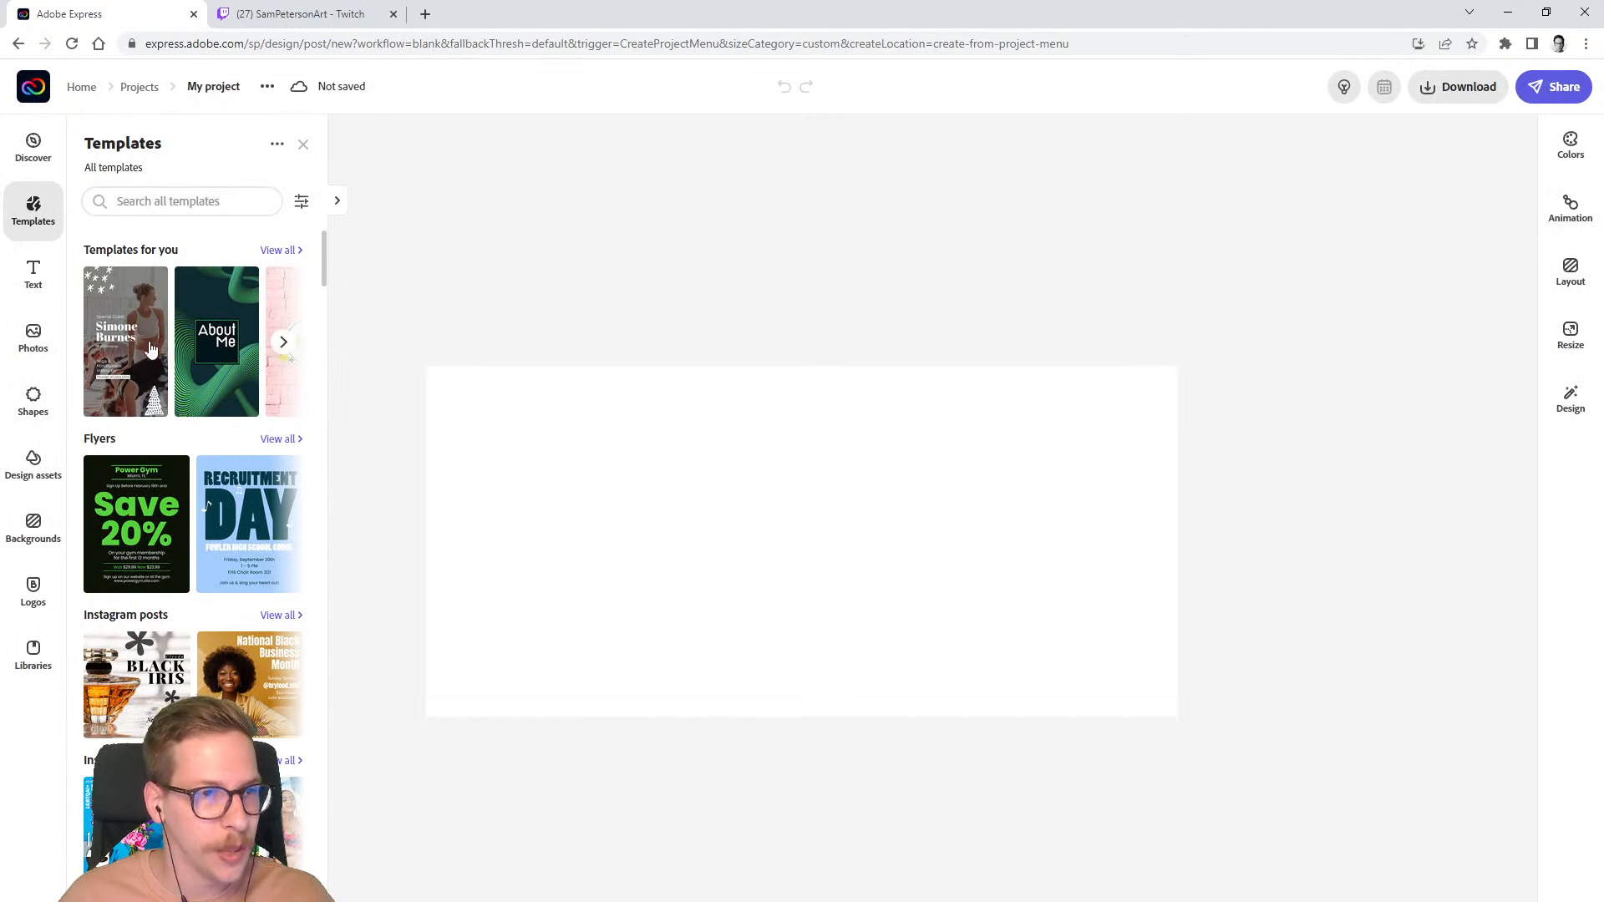
- Upload the dusk sky painting, reload the project page, and enlarge the painting to cover the whole canvas
left_click(196, 191)
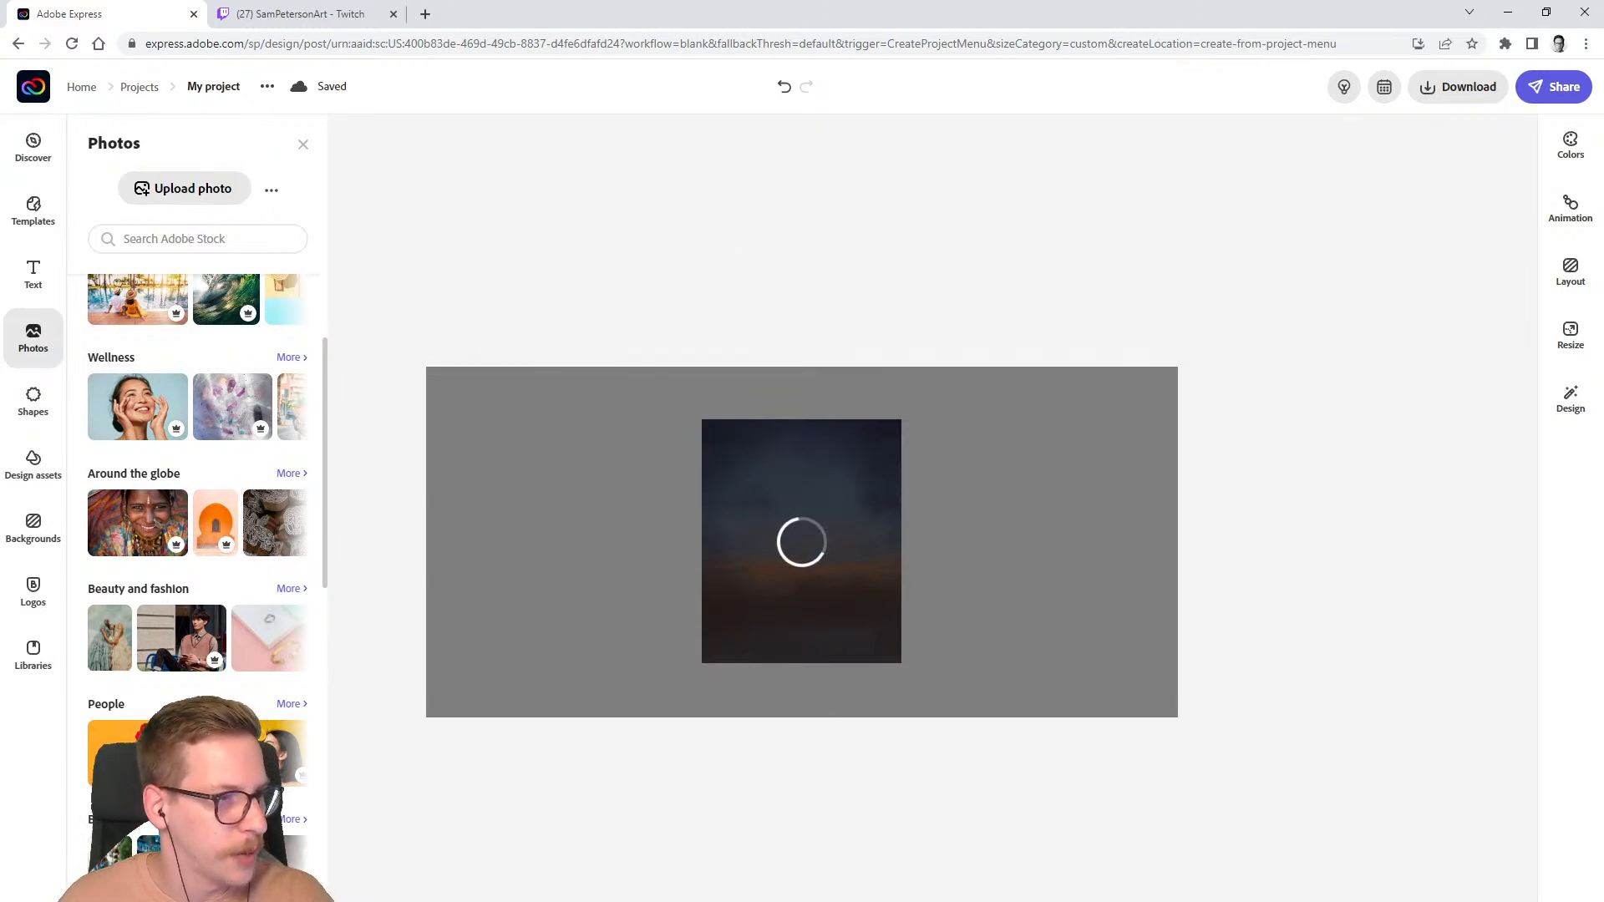
left_click(74, 45)
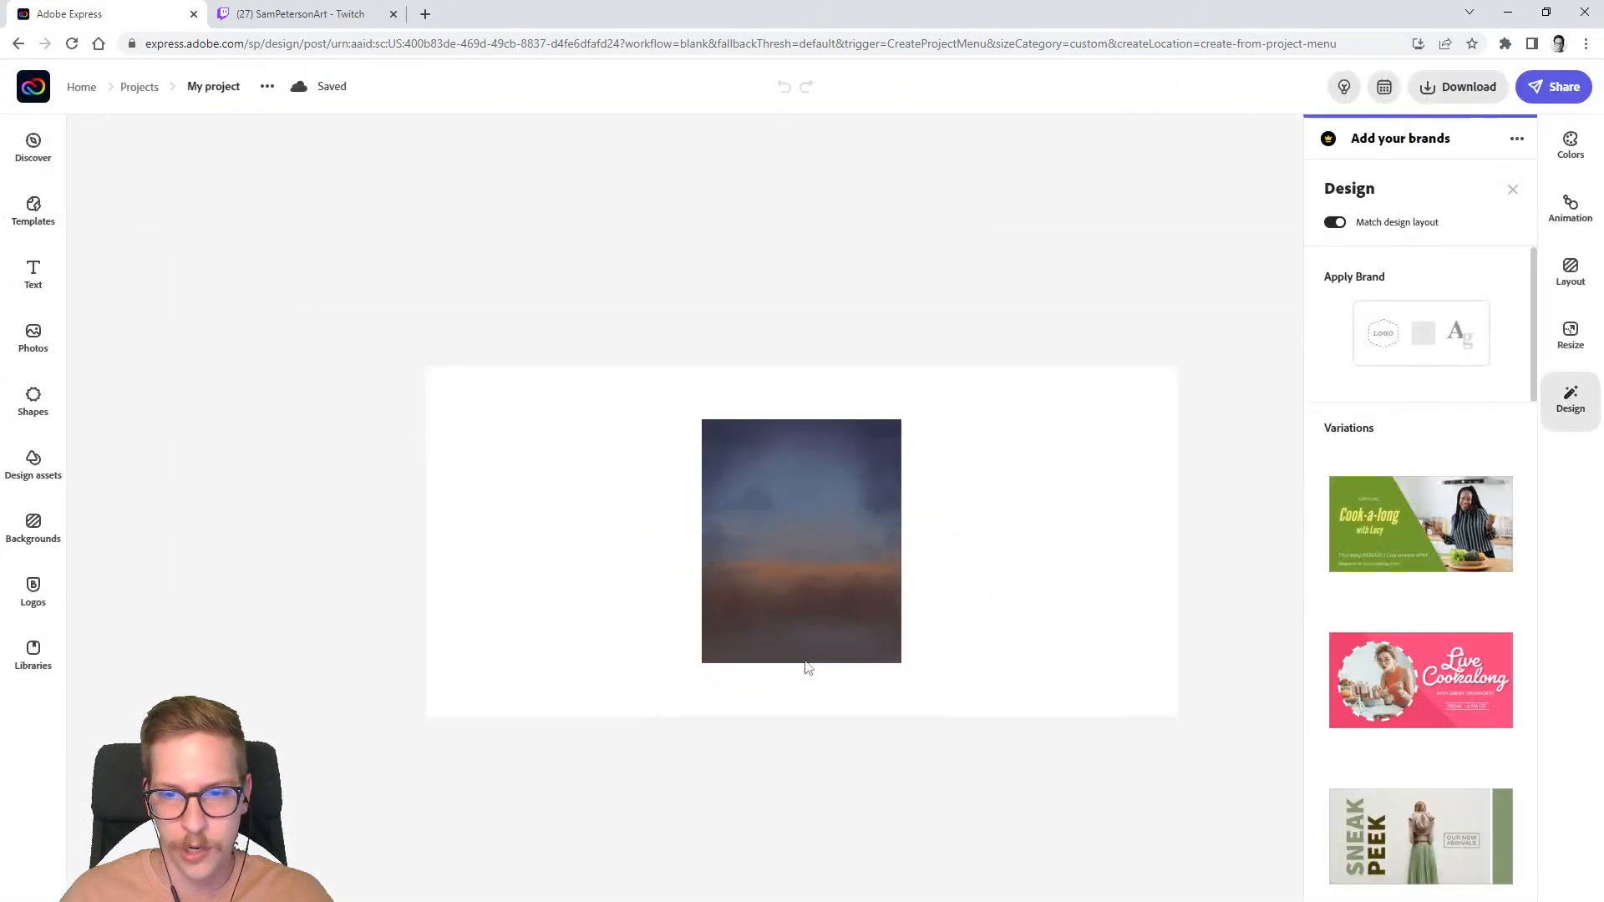
left_click(768, 504)
left_click_drag(902, 419, 1343, 215)
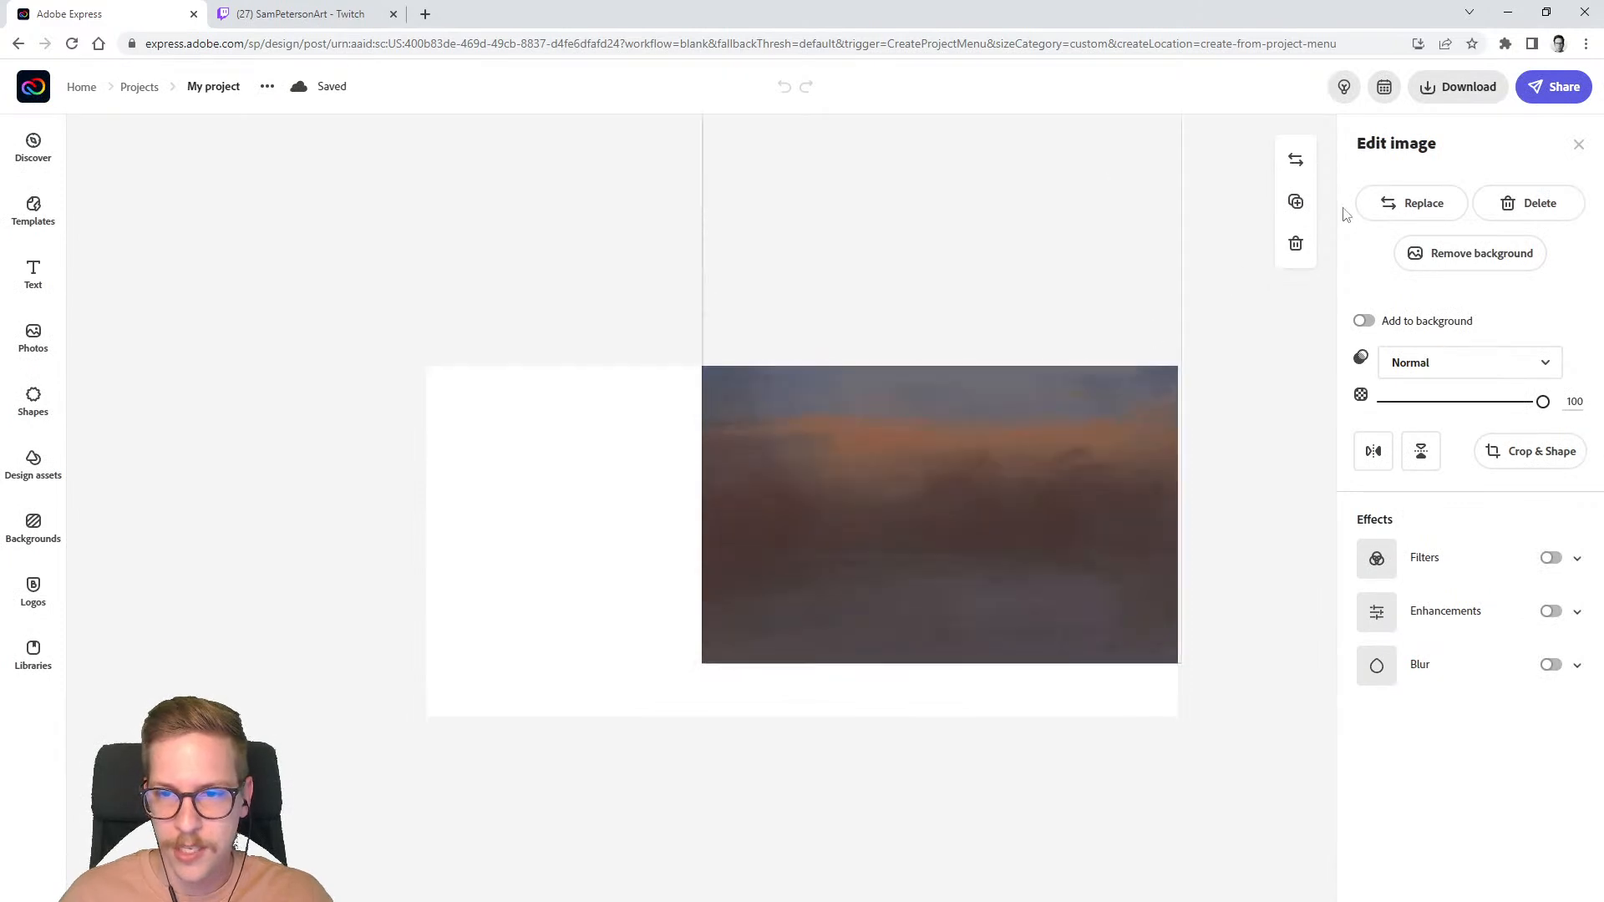
left_click_drag(699, 662, 426, 716)
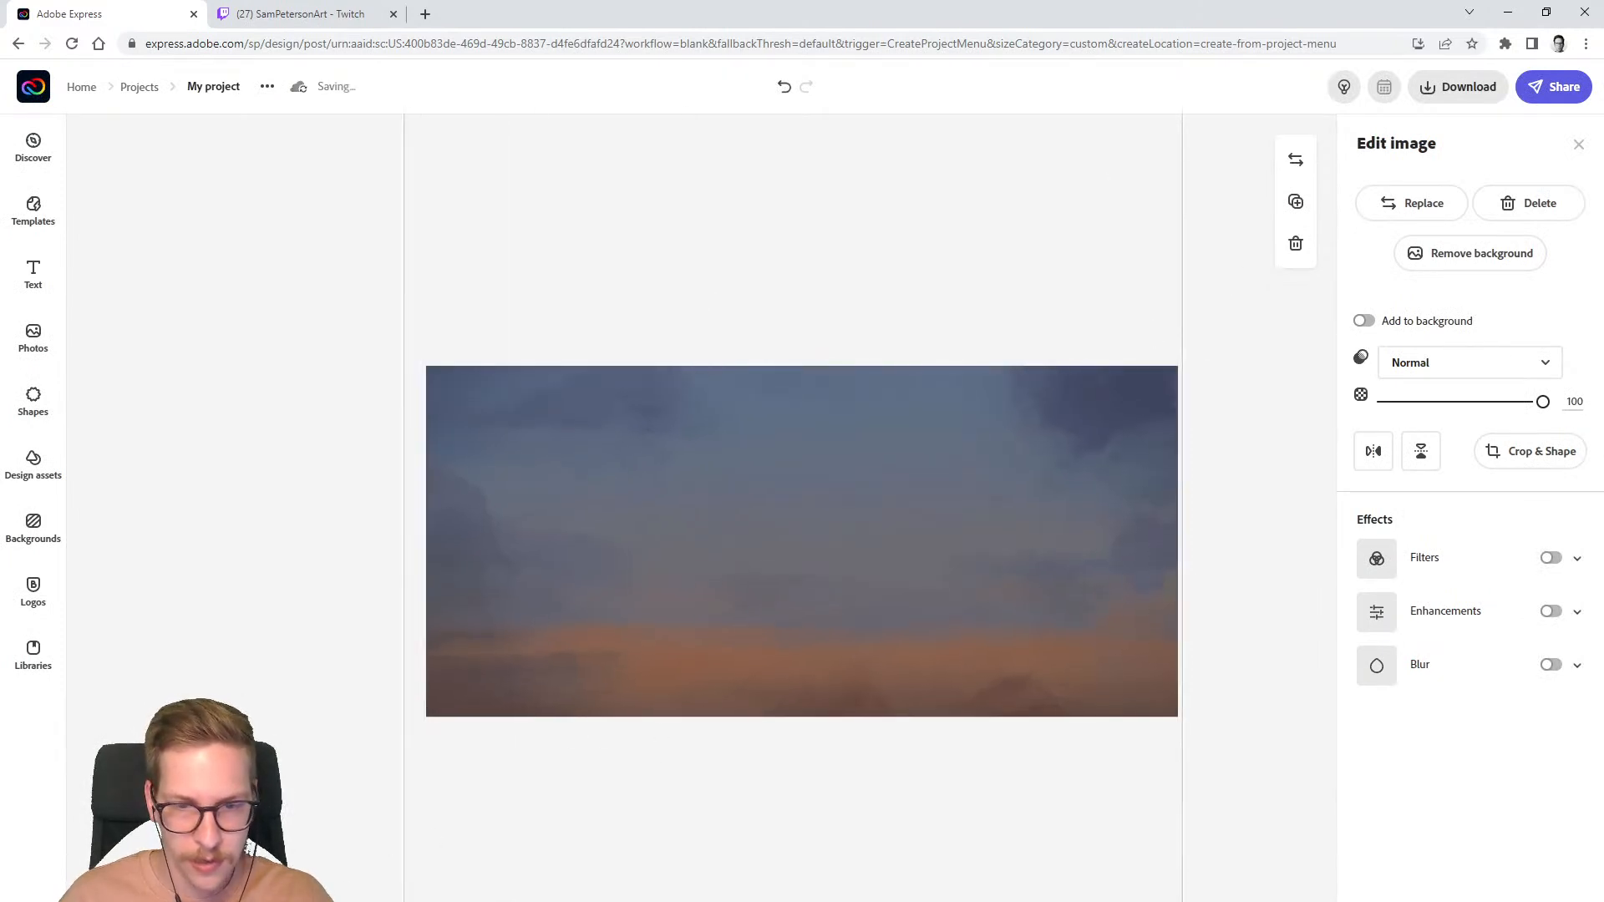
left_click_drag(820, 655, 828, 602)
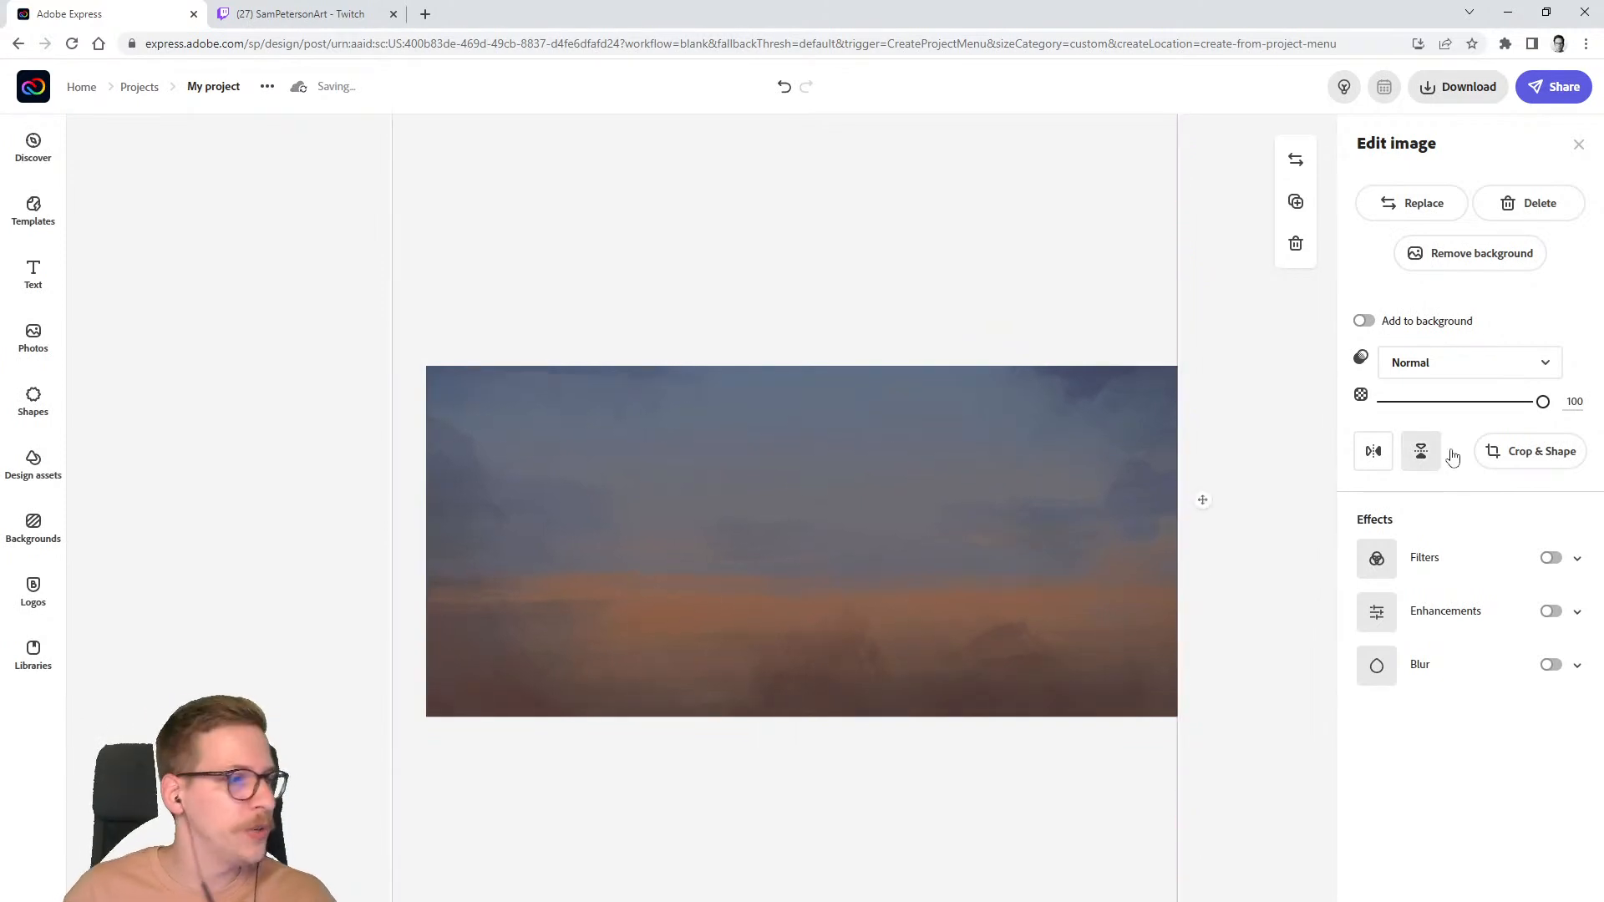
- Crop the sky painting to a wide strip with white space above, below and left of it, and apply a blur of 5
left_click(1542, 452)
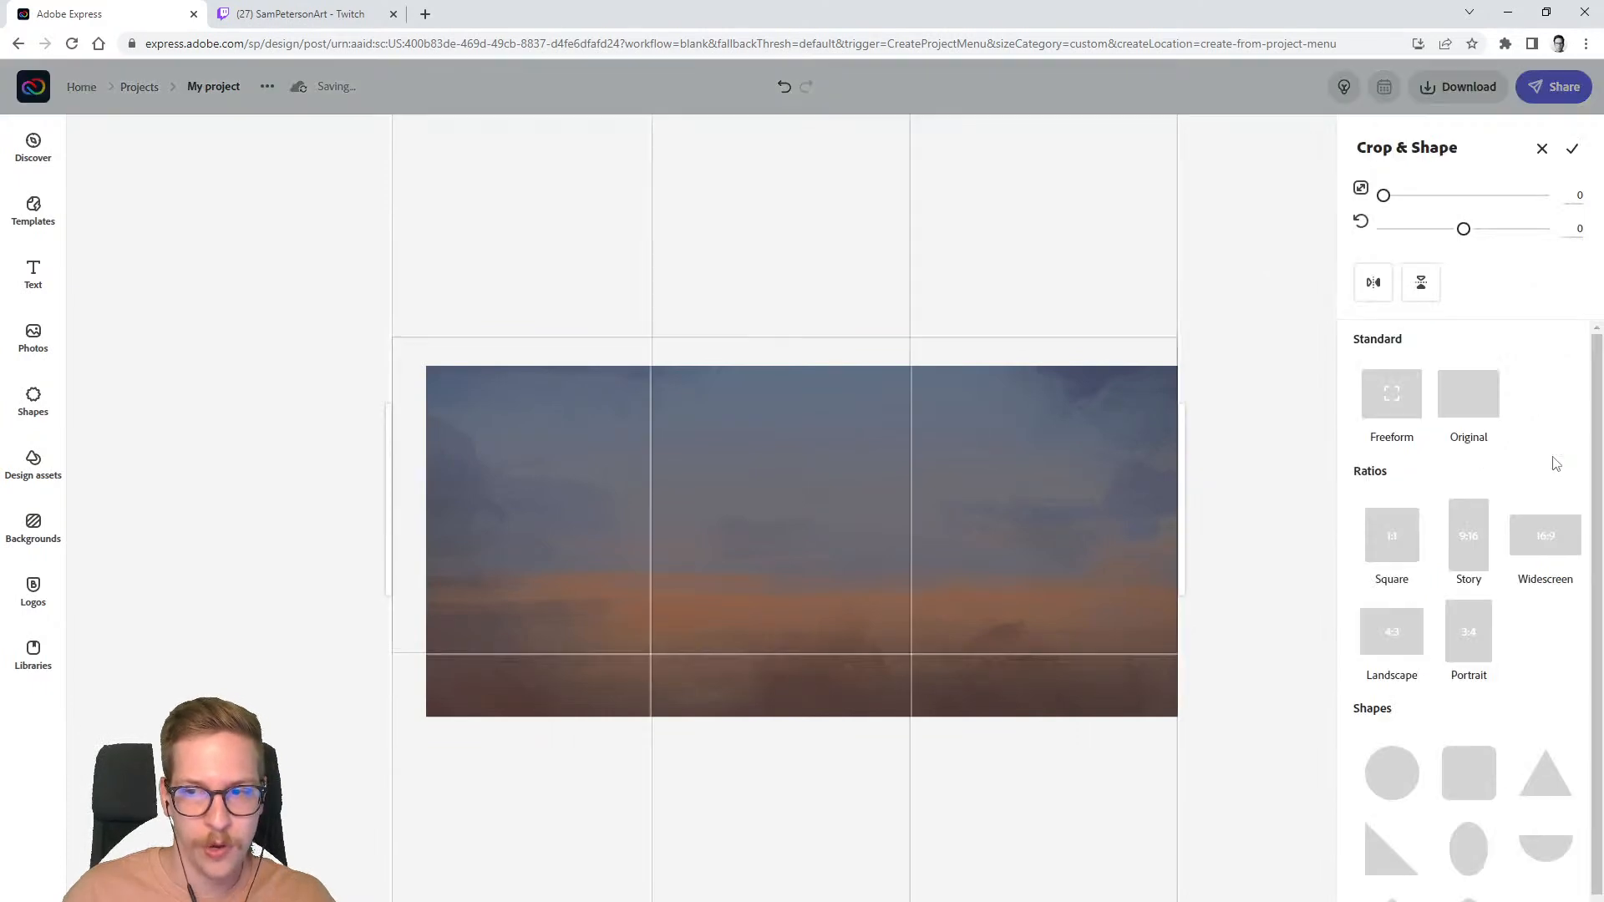
left_click_drag(385, 545, 468, 531)
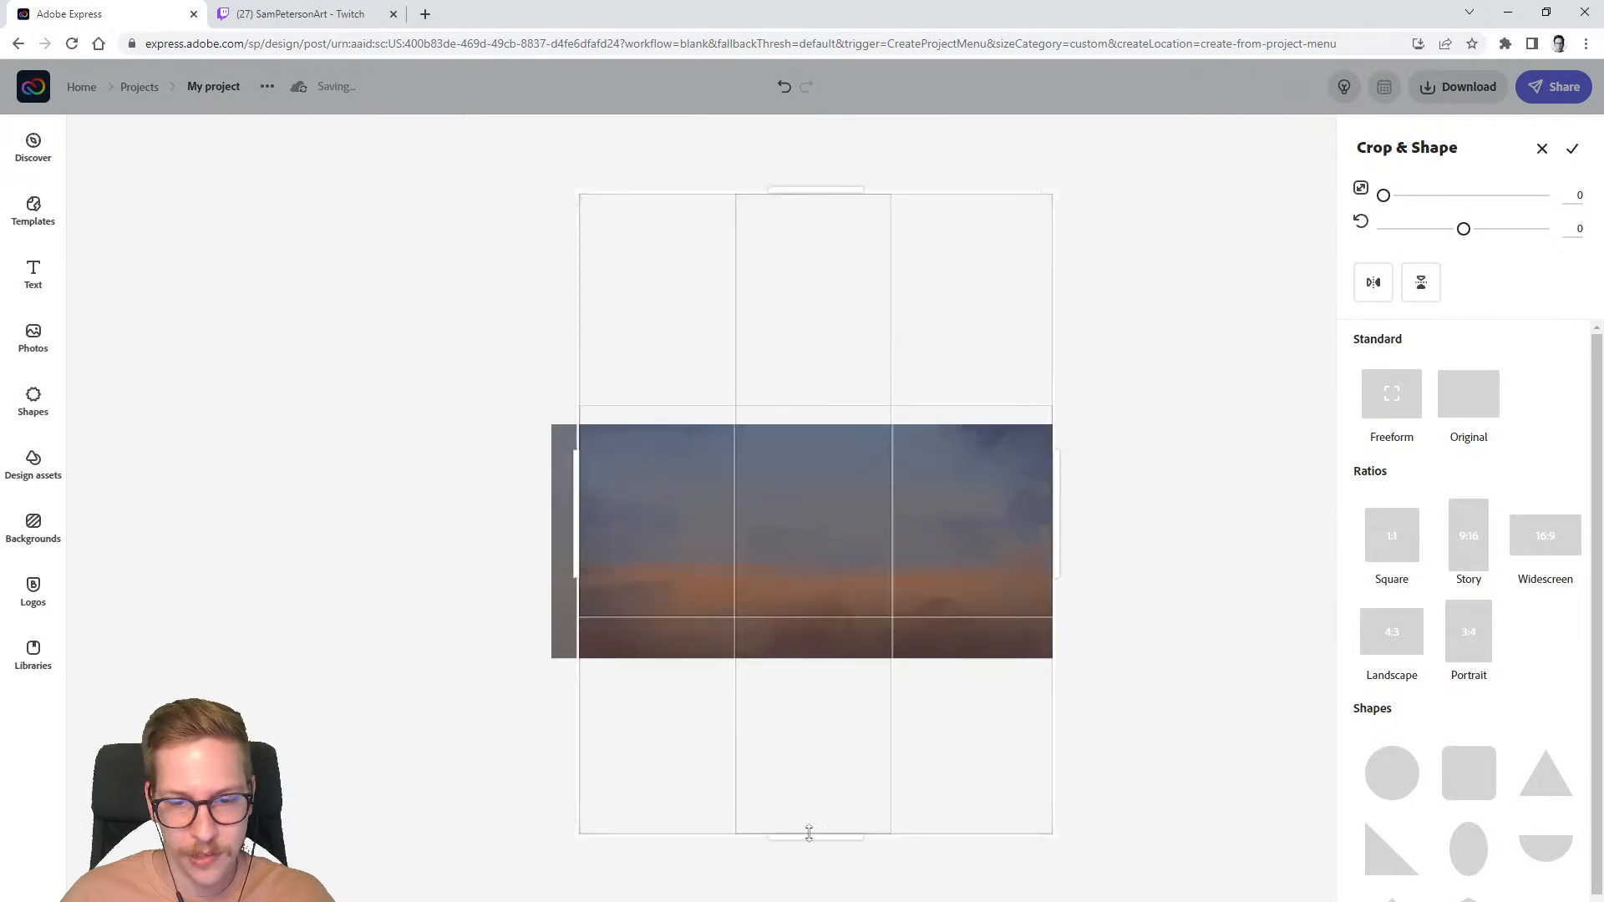
left_click_drag(810, 838, 806, 627)
left_click_drag(791, 187, 759, 472)
left_click_drag(582, 553, 589, 553)
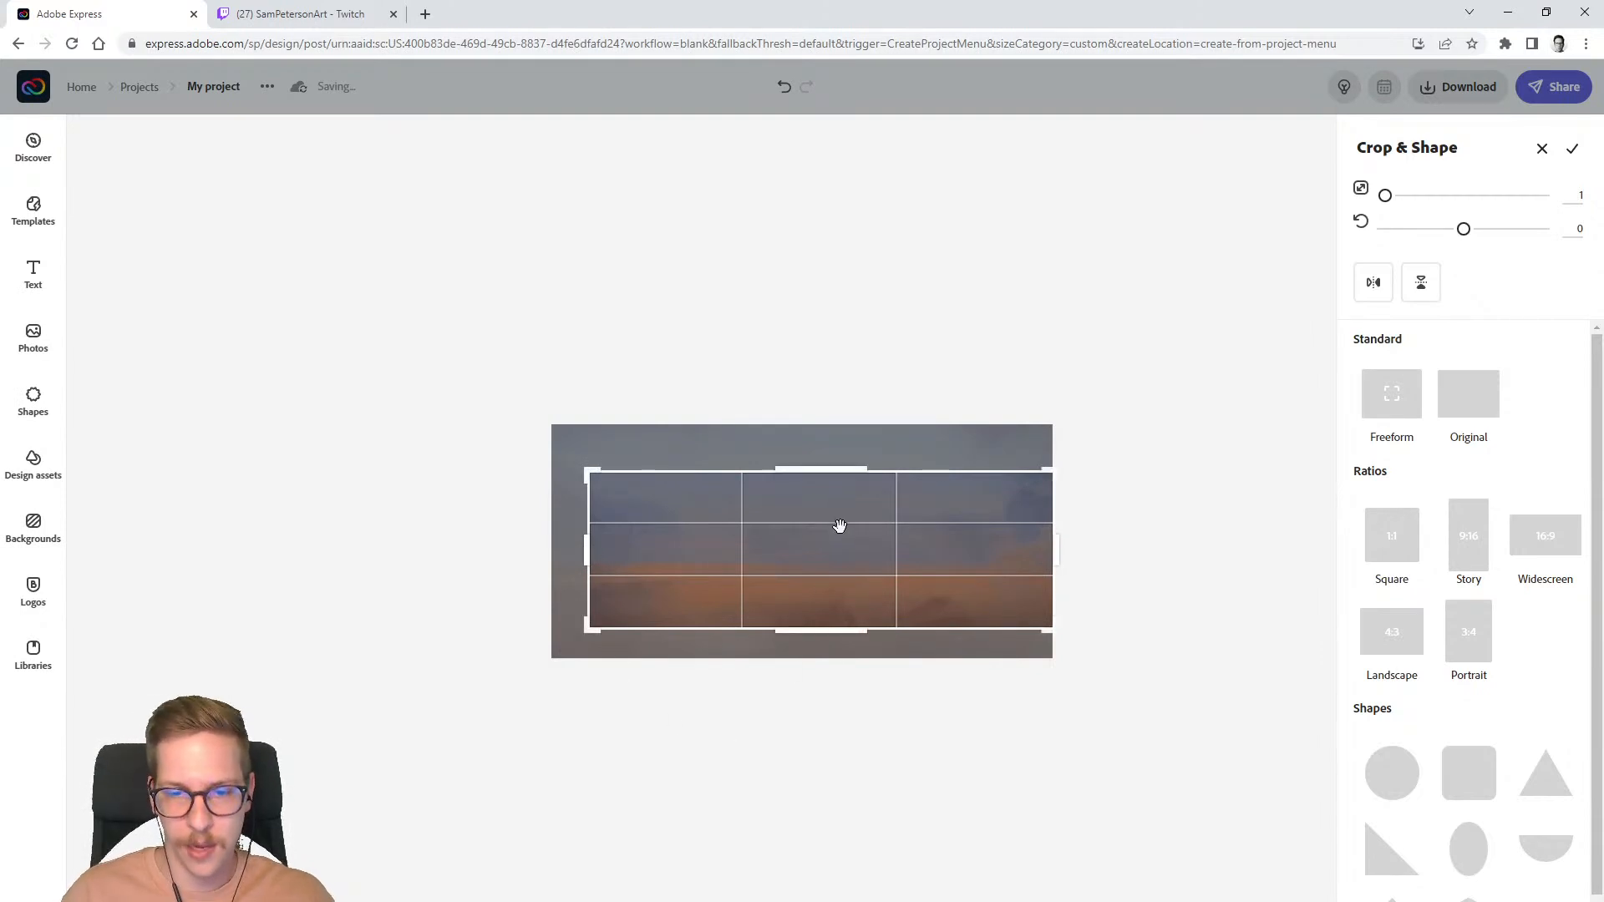
mouse_move(862, 575)
left_mouse_down()
mouse_move(860, 599)
mouse_move(866, 578)
left_mouse_up()
left_click(877, 634)
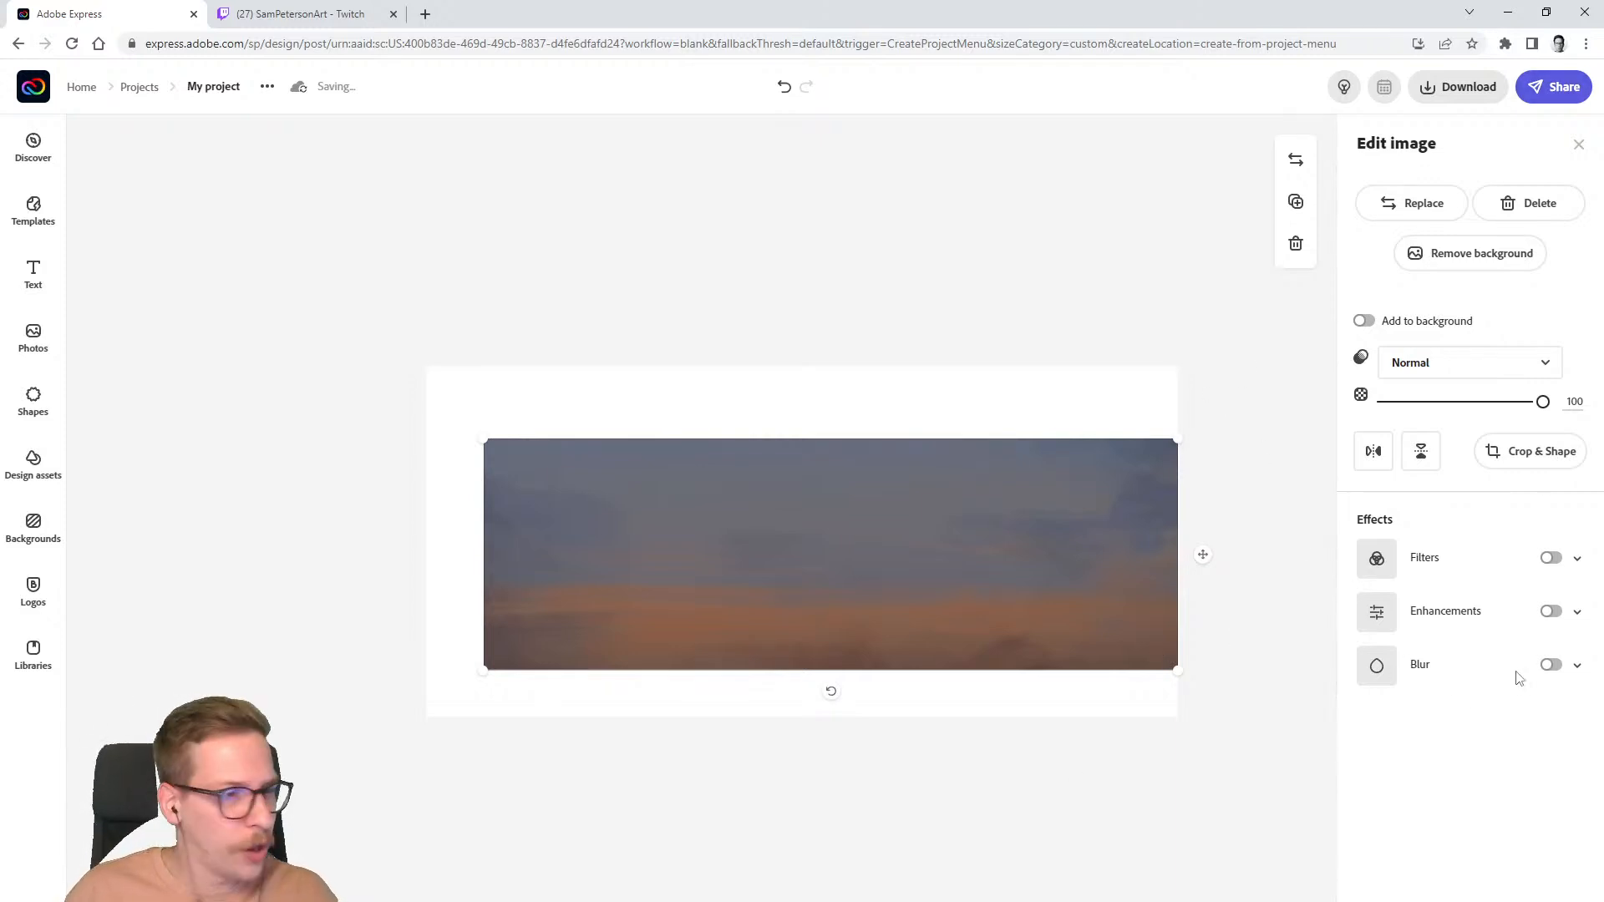
left_click(1551, 666)
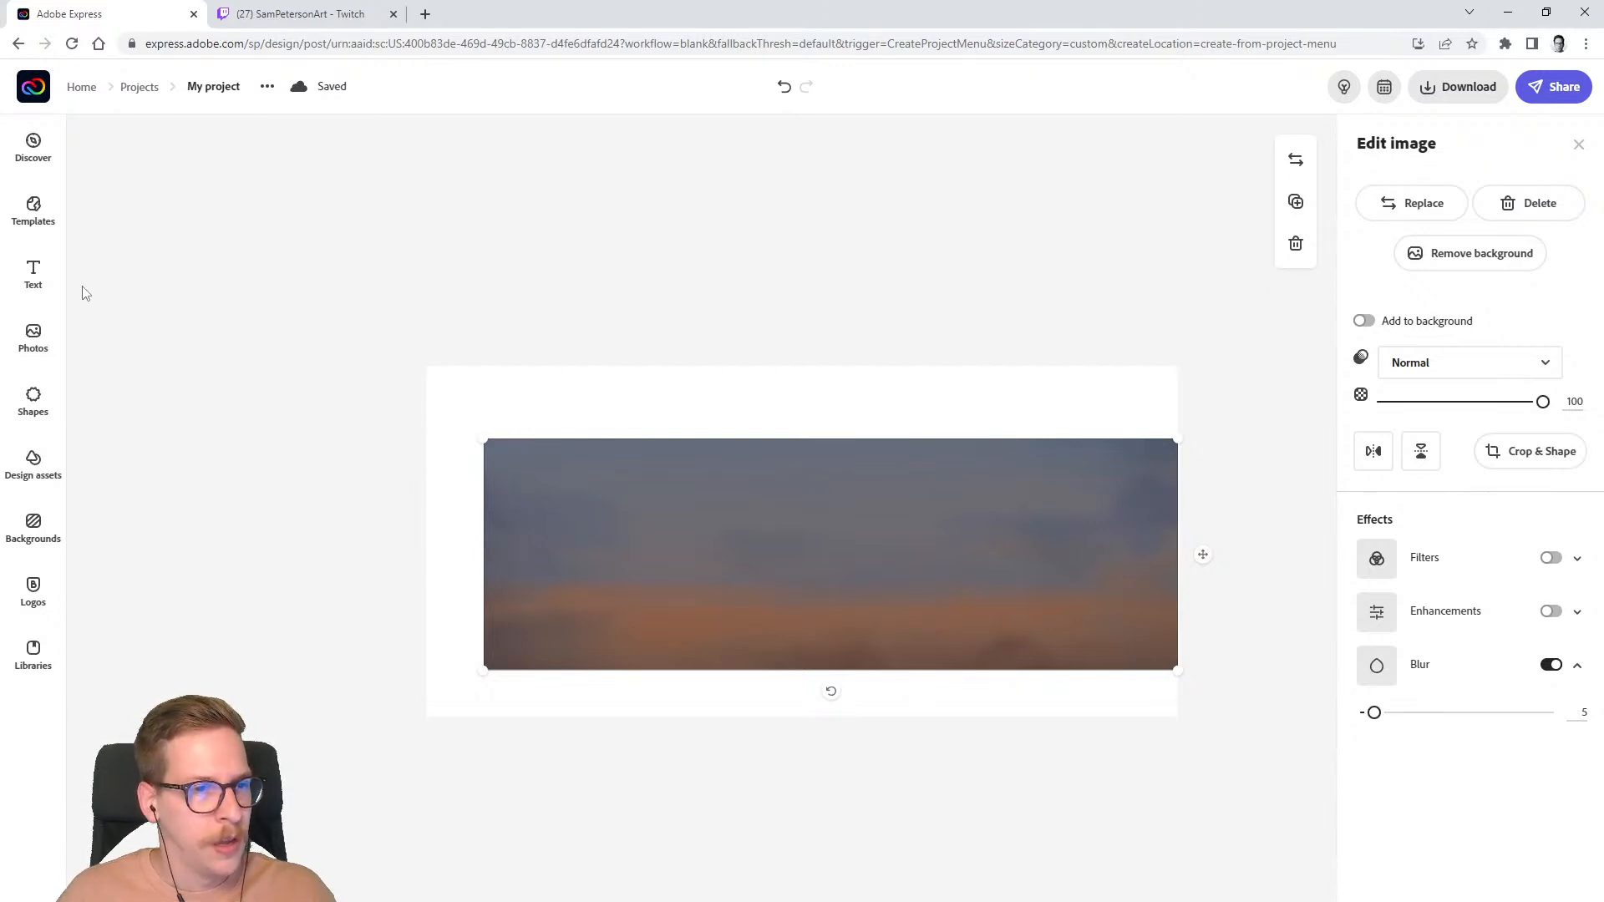
- Upload the tentacled bard character image and place it over the left part of the sky strip
left_click(33, 334)
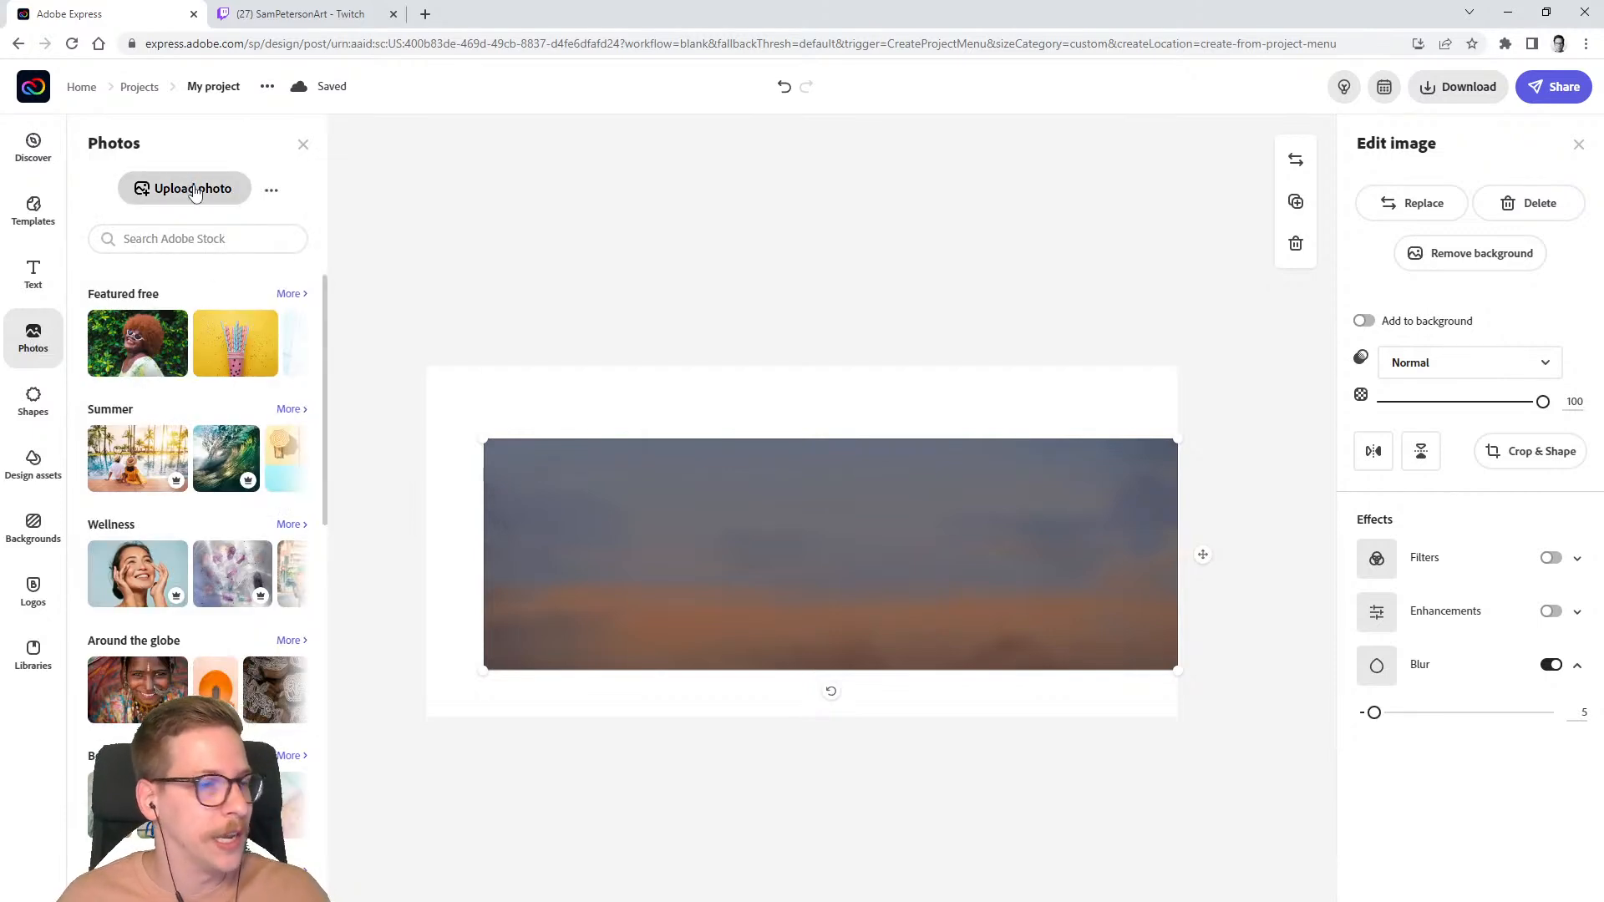
left_click(228, 193)
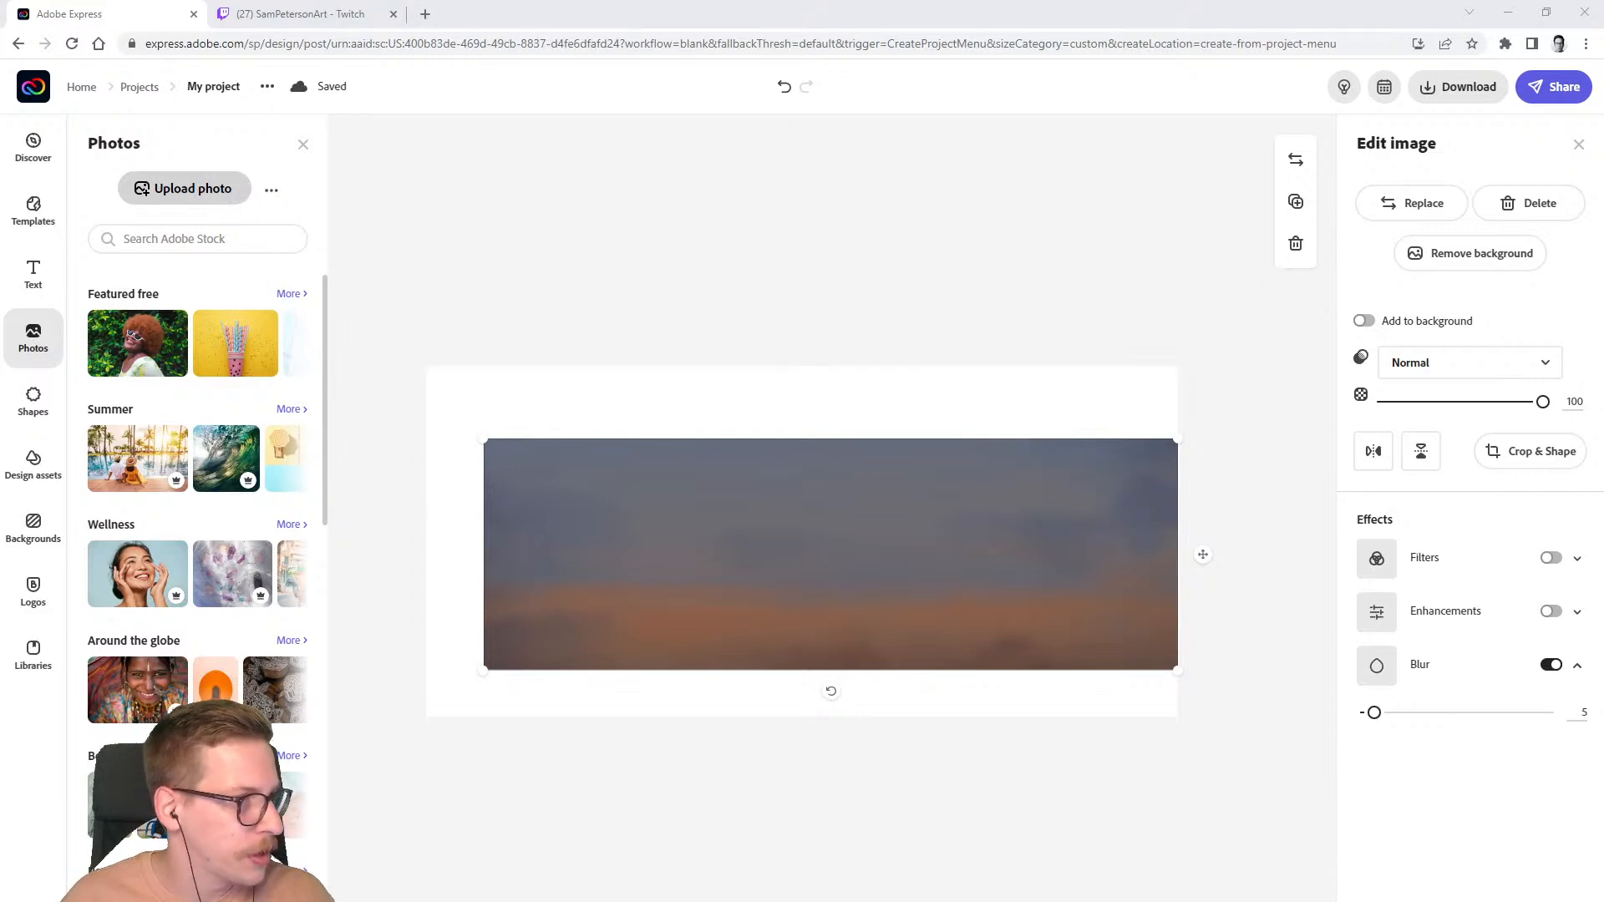
left_click(742, 656)
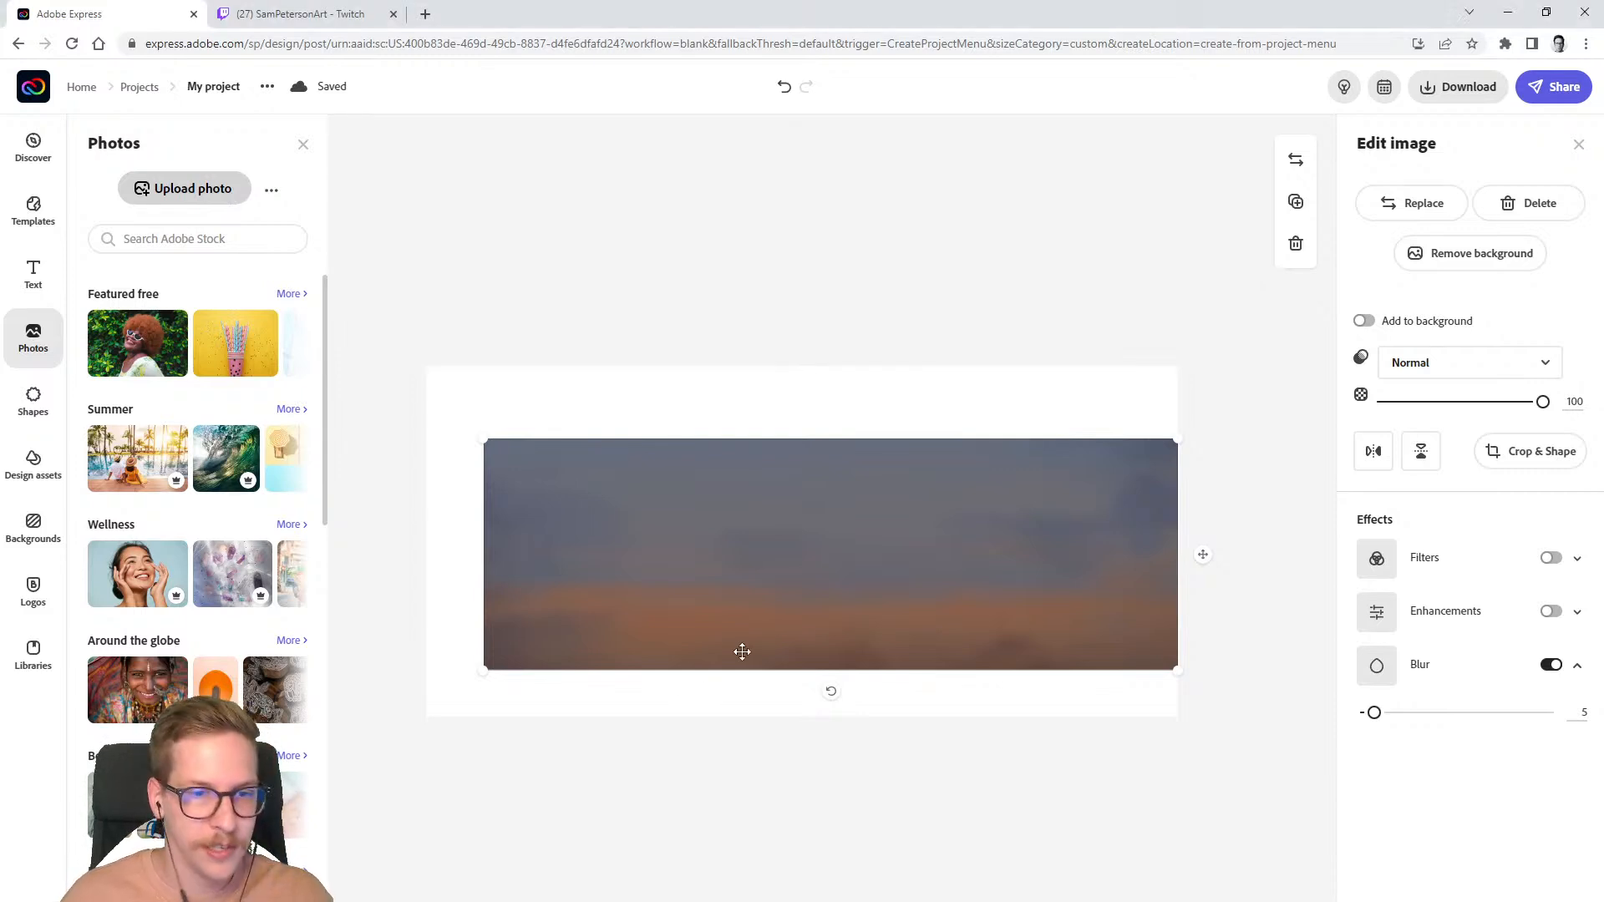
left_click_drag(556, 497, 644, 588)
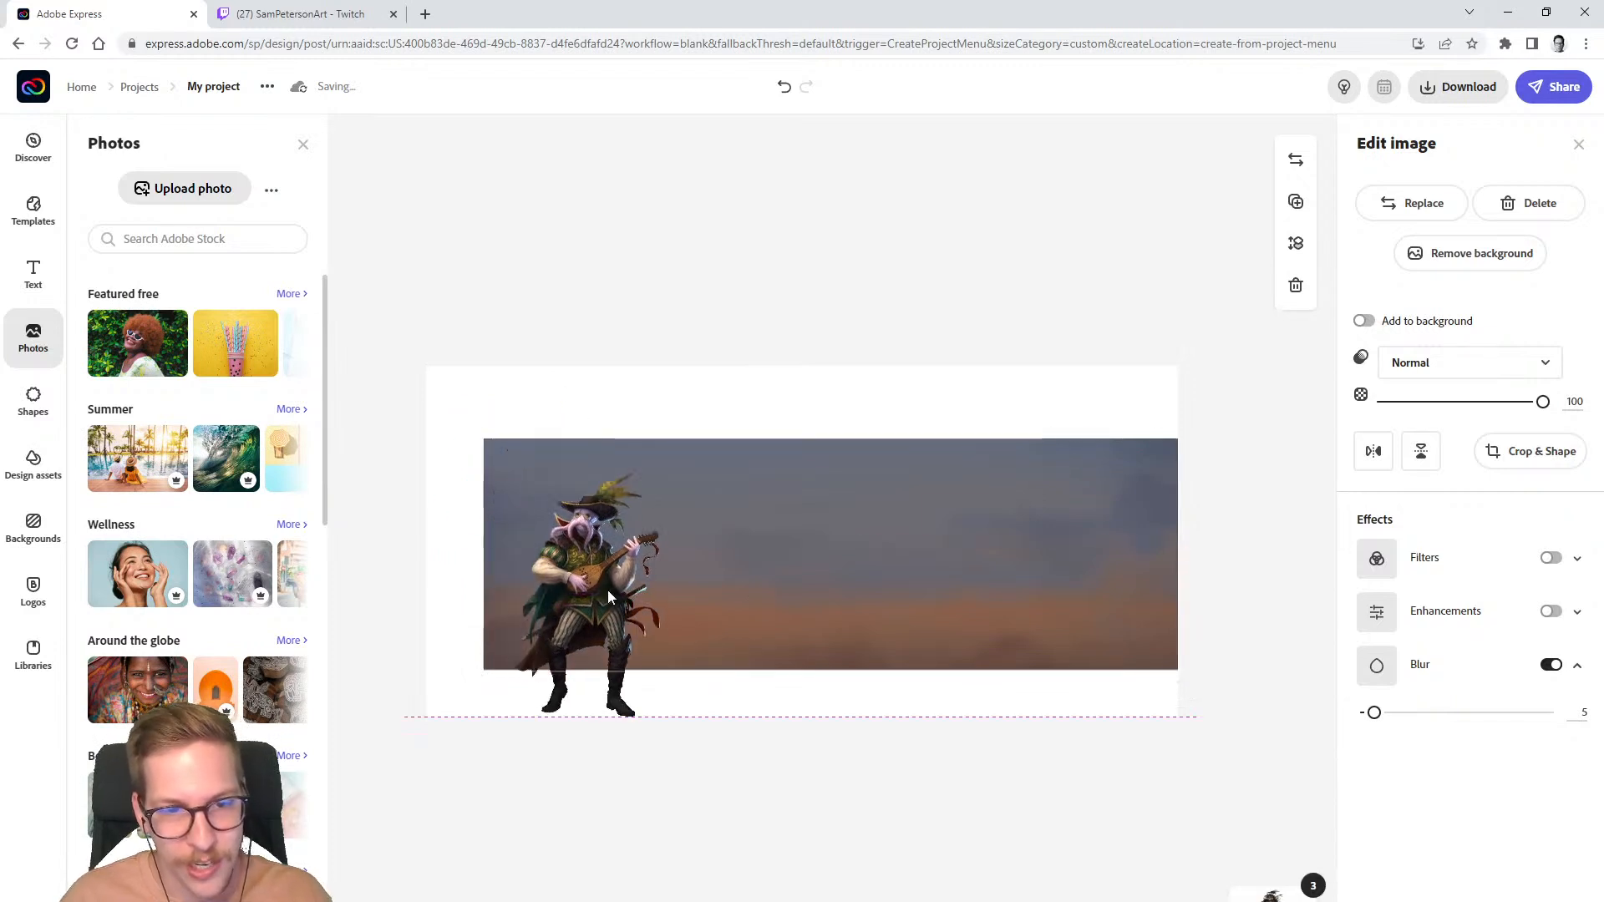
- Enlarge the bard to a waist-up view at the sky strip's left end, with the hat feather rising above the strip
left_click(595, 542)
left_click_drag(663, 476, 931, 329)
left_click_drag(666, 416, 617, 589)
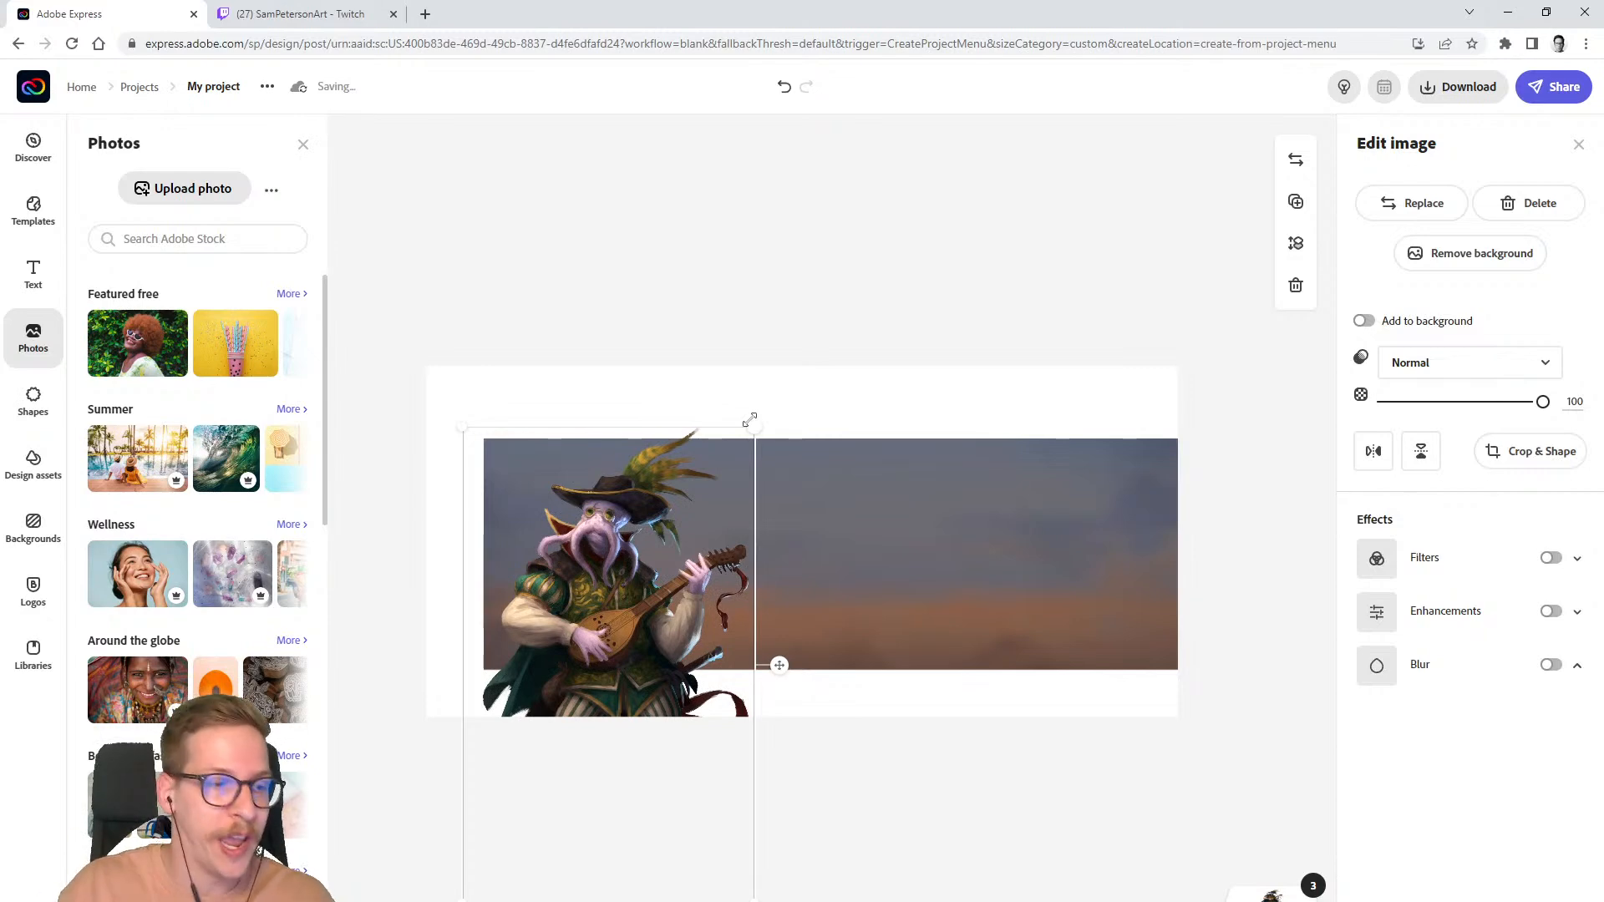
left_click_drag(750, 420, 816, 387)
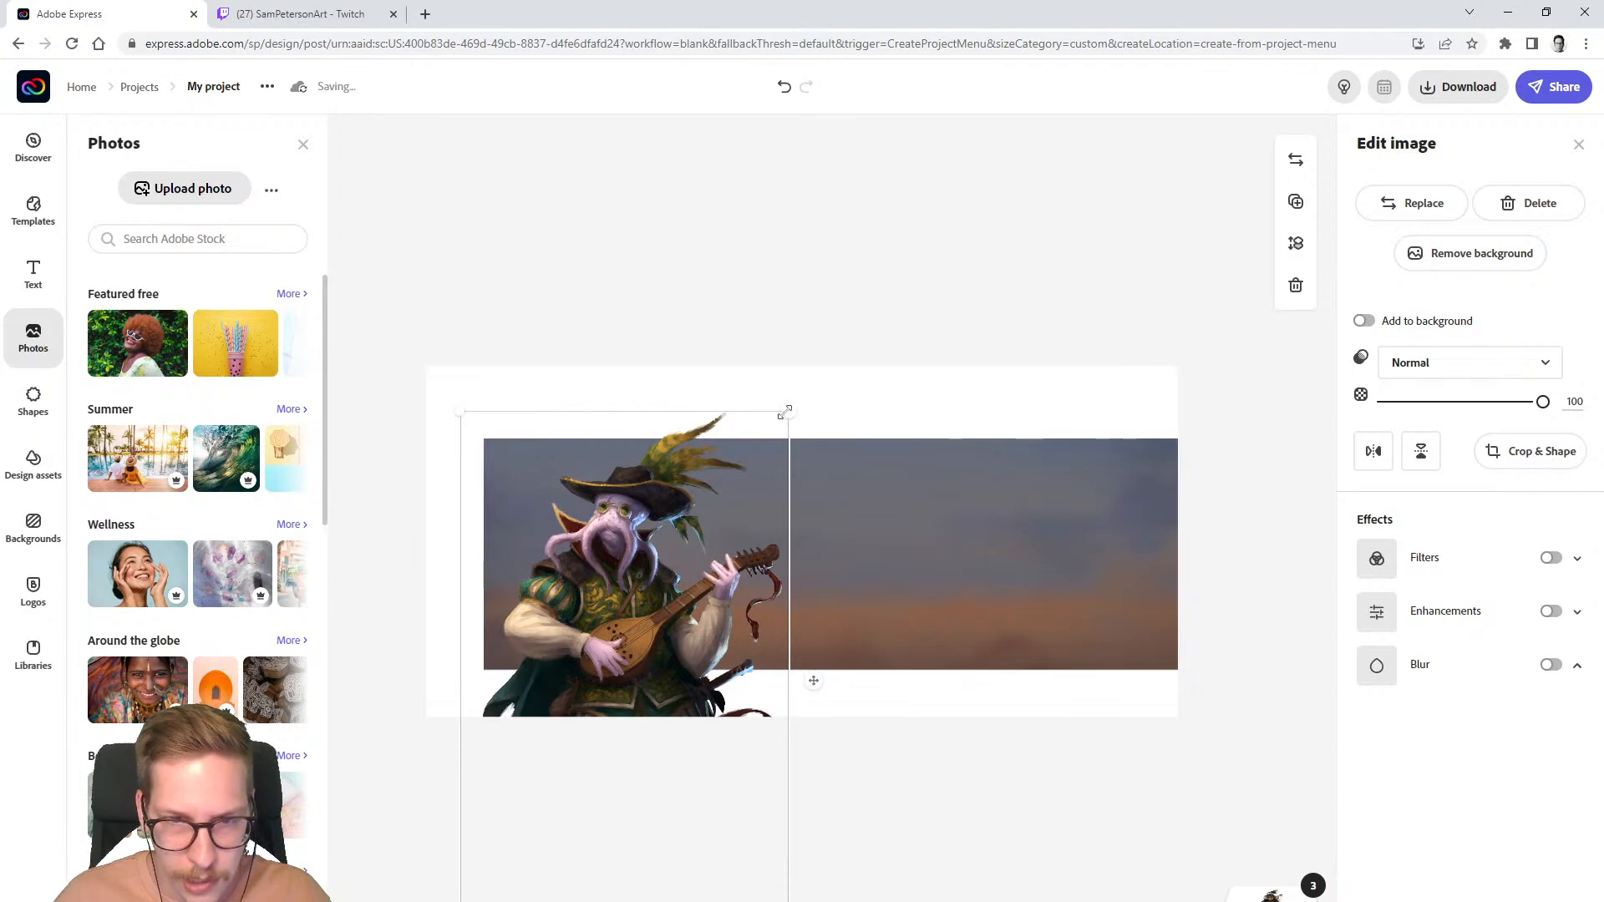
left_click_drag(788, 412, 855, 376)
left_click_drag(803, 439, 770, 478)
left_click_drag(819, 361, 823, 360)
left_click_drag(689, 453, 688, 464)
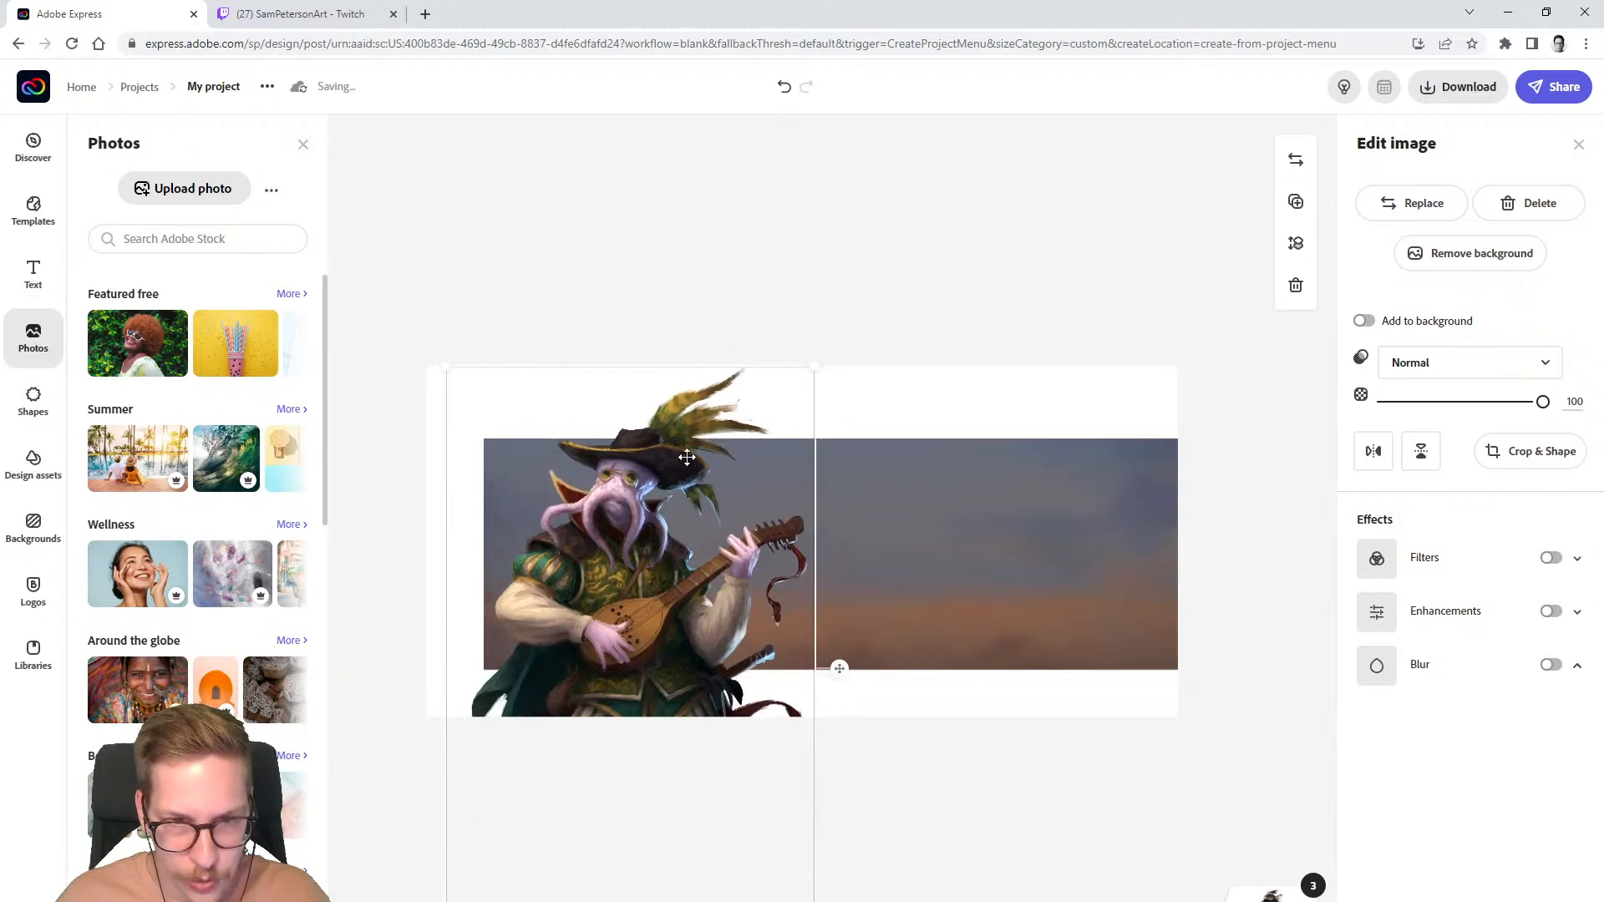
left_click_drag(816, 366, 813, 368)
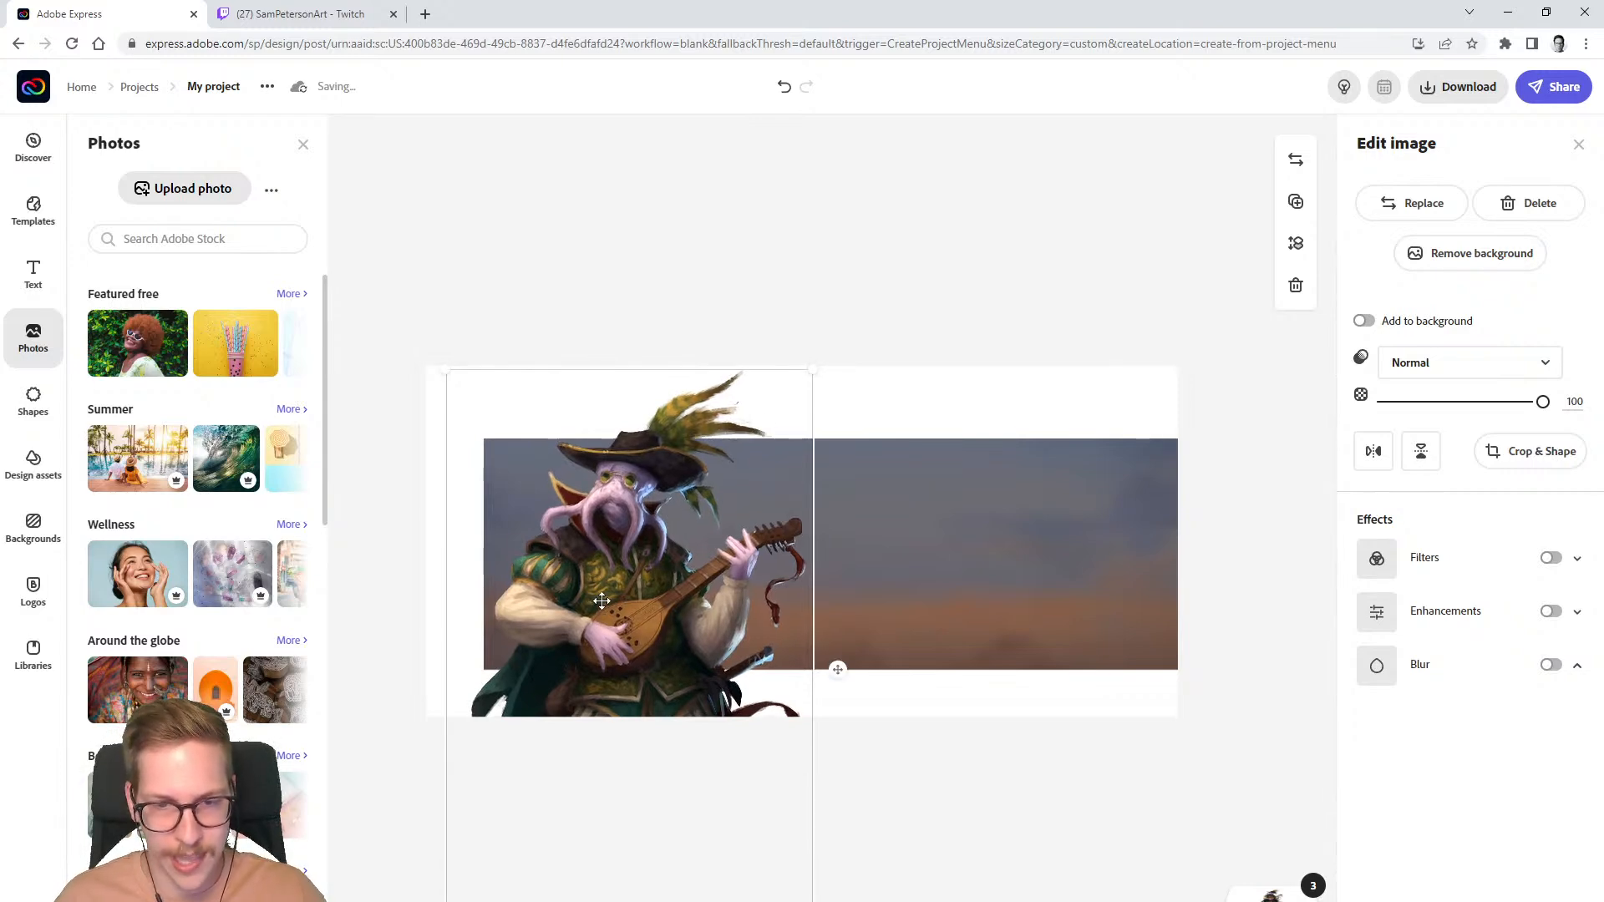
left_click_drag(601, 601, 614, 598)
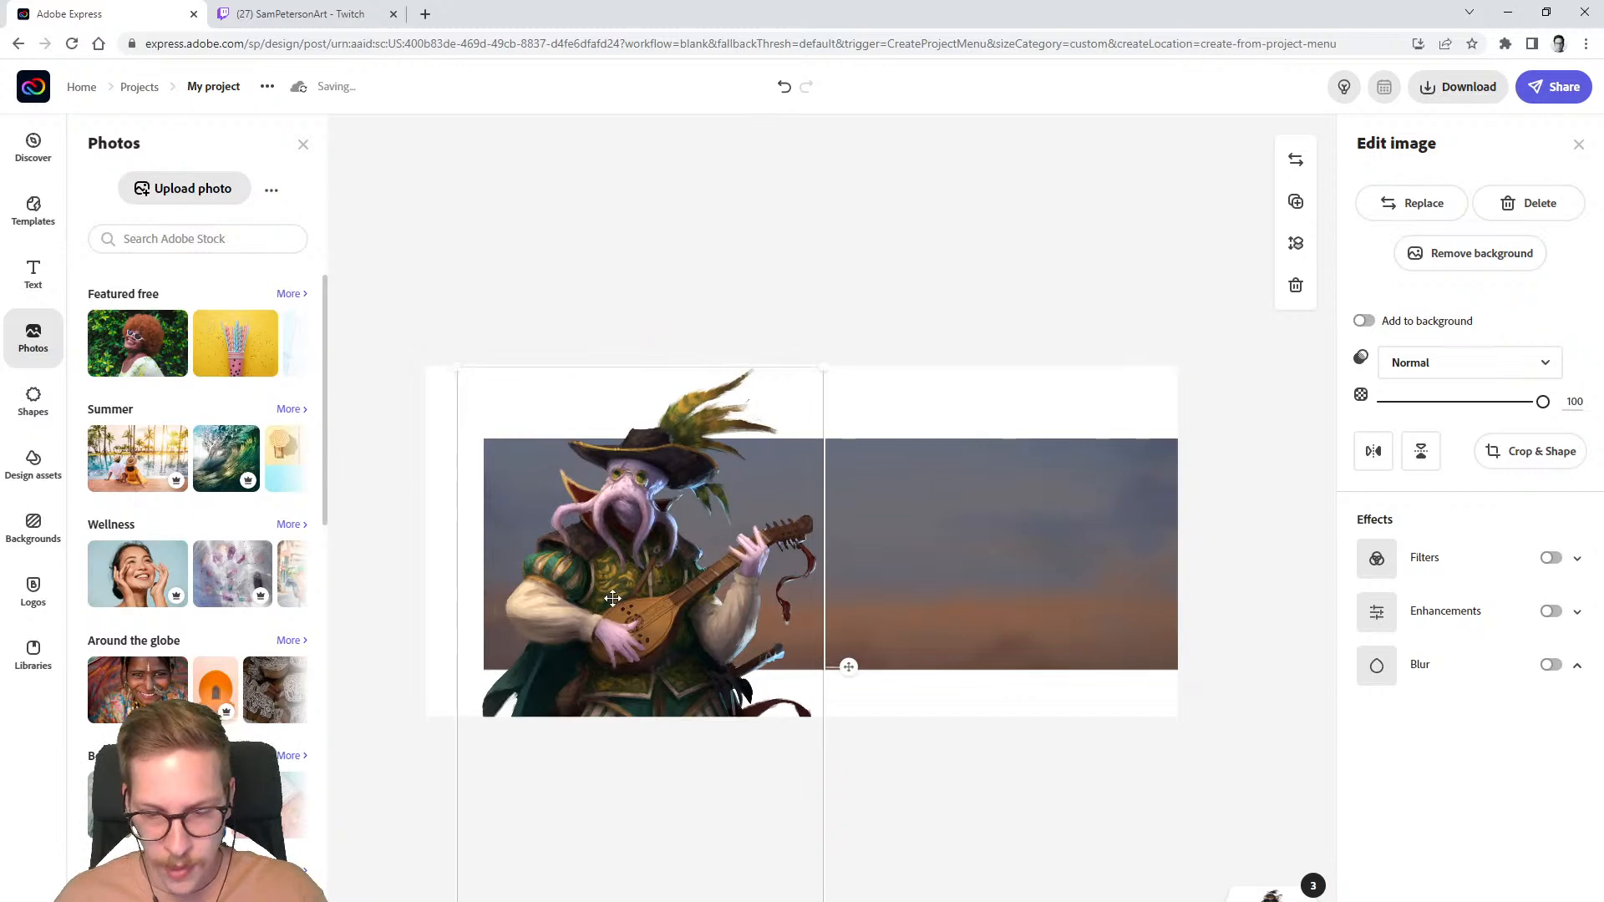
- Crop the bard image's lower edge so that it ends flush with the bottom edge of the sky strip
left_click(1530, 454)
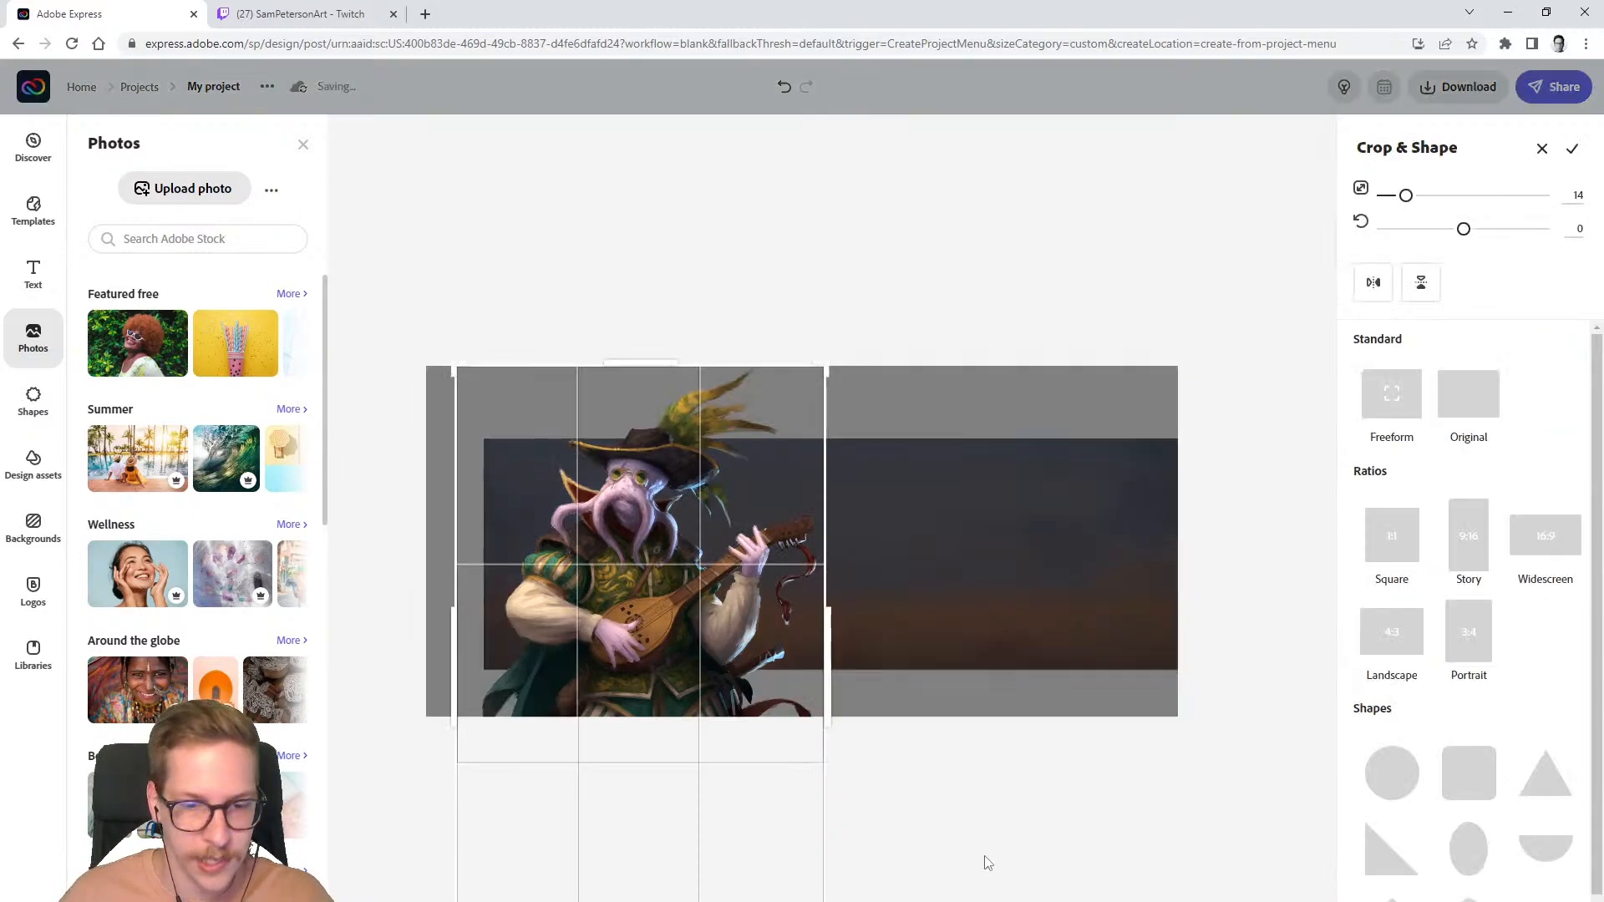
left_click_drag(712, 833, 717, 626)
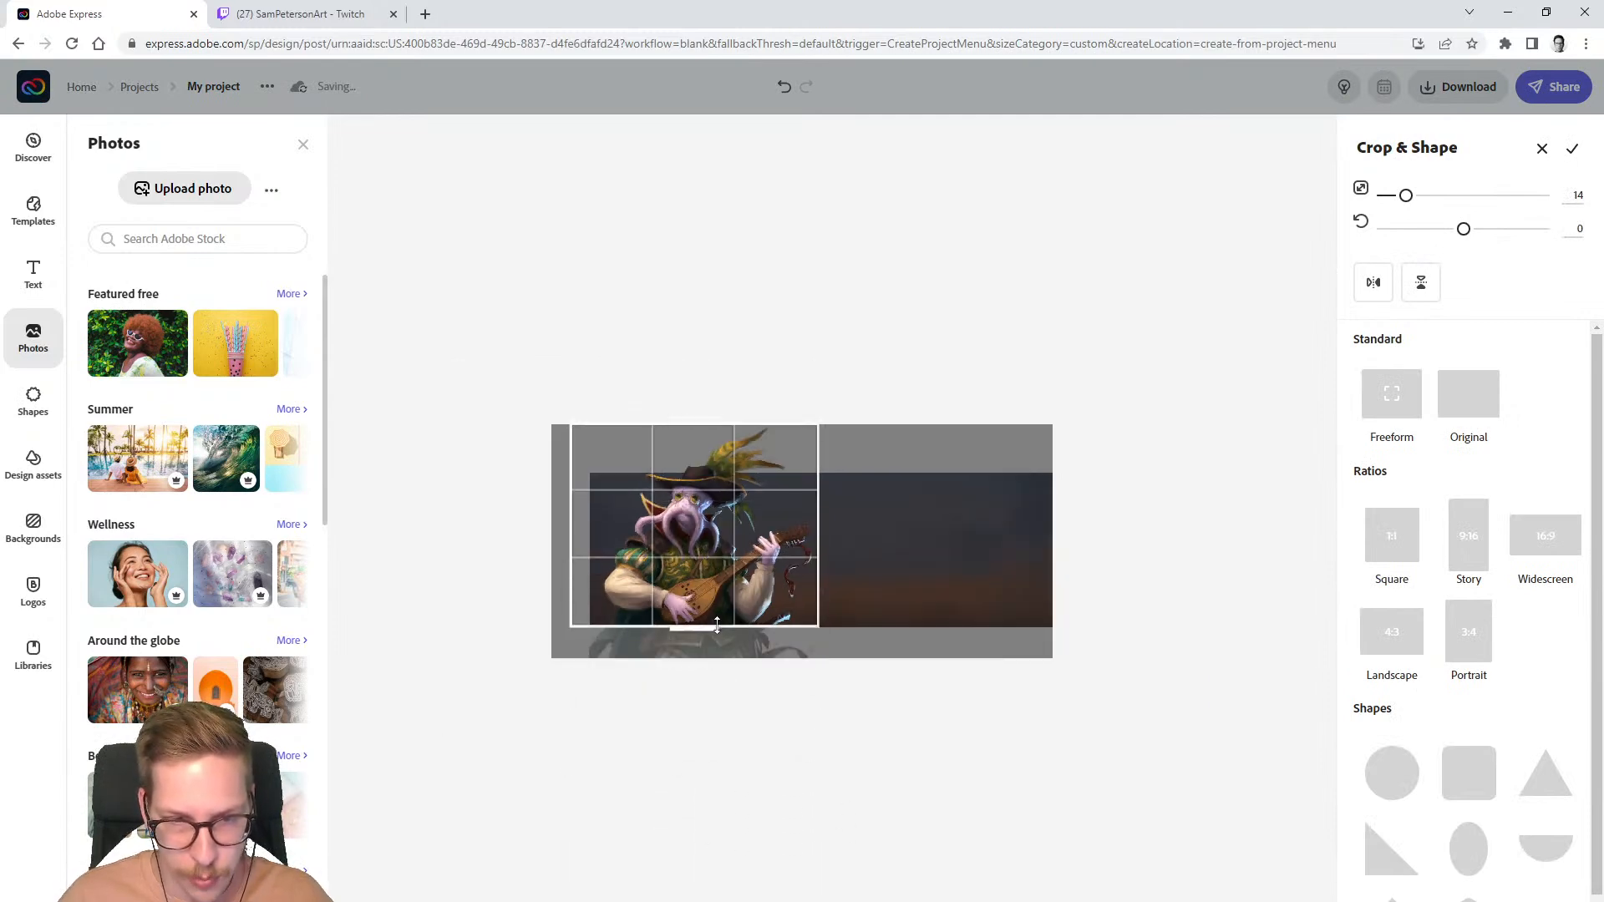
left_click_drag(866, 789, 755, 802)
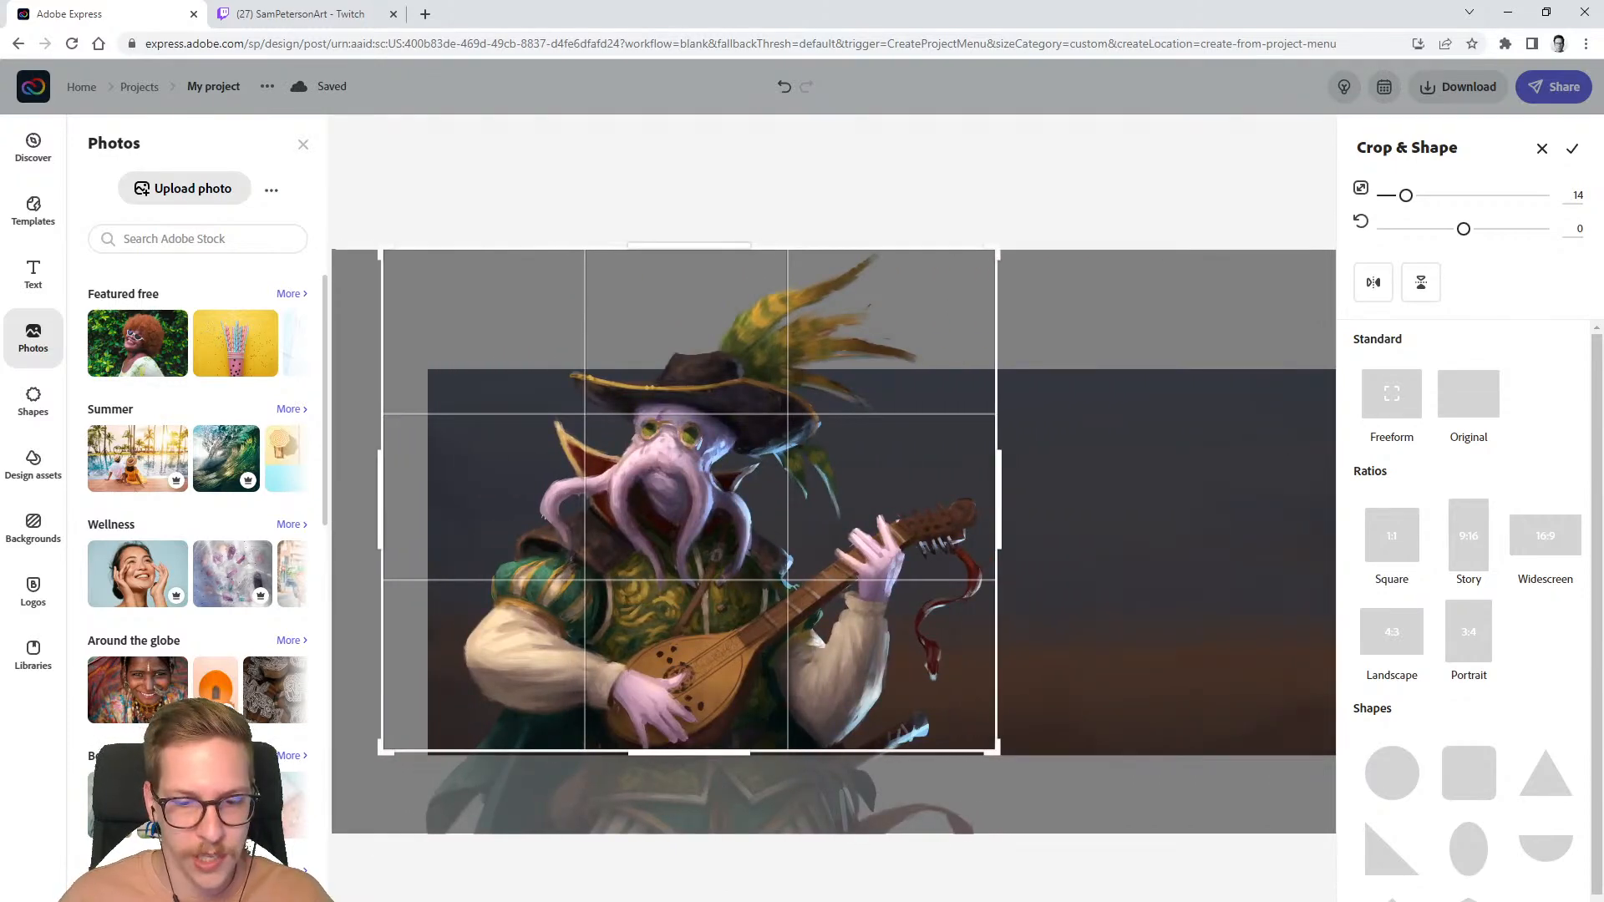
mouse_move(710, 751)
left_mouse_down()
mouse_move(713, 772)
mouse_move(715, 755)
left_mouse_up()
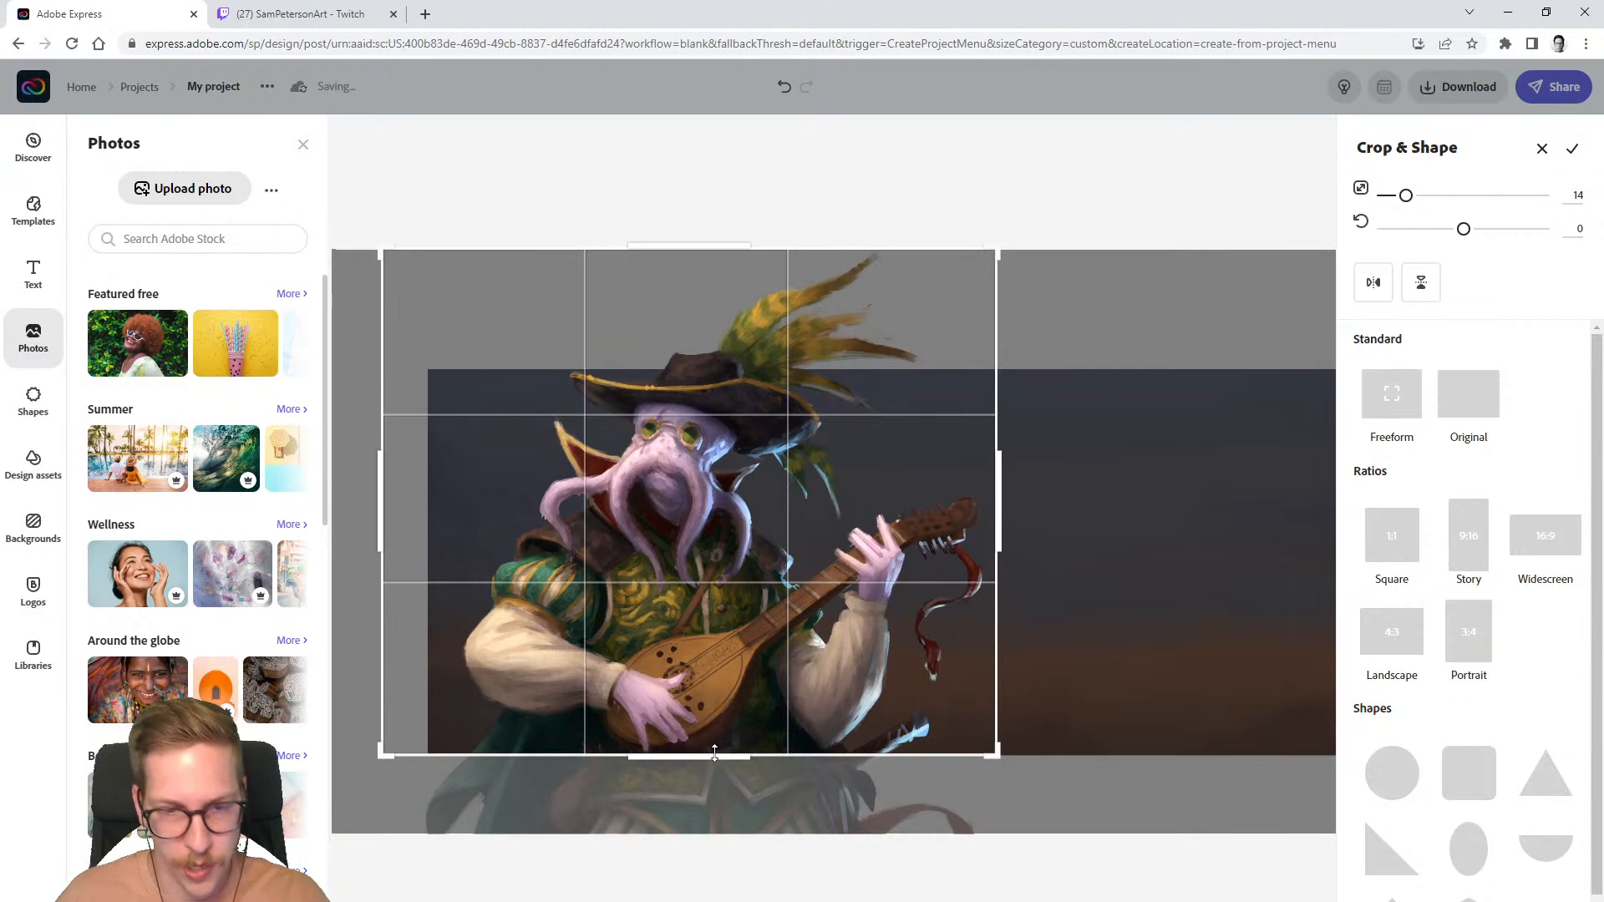
key("Return")
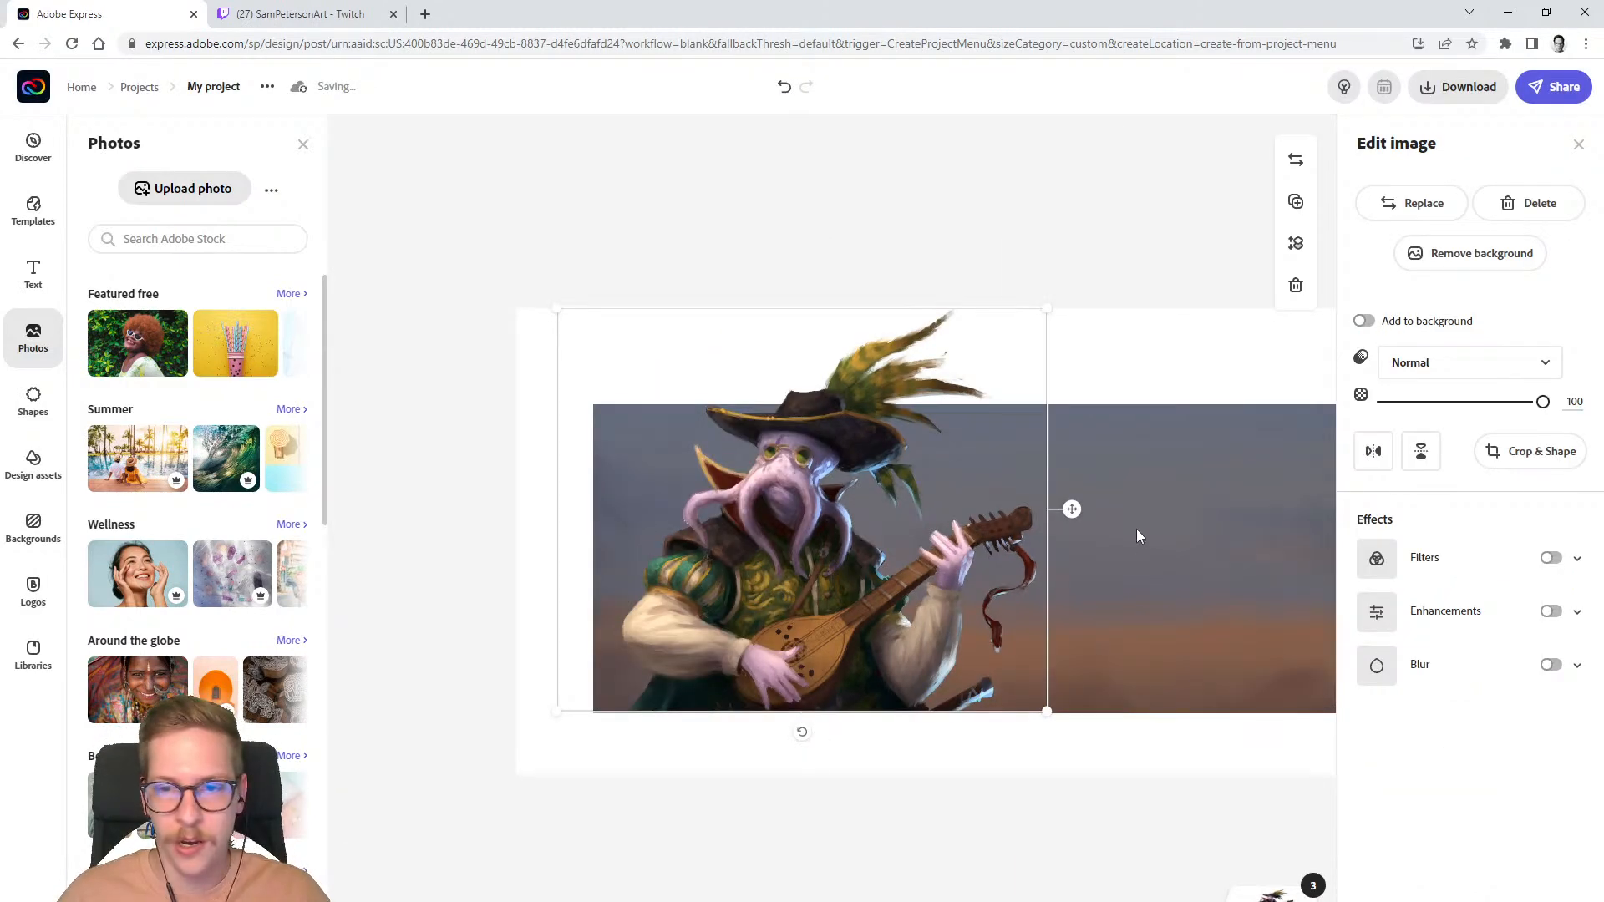
- Add a text object over the sky strip, set in Kinto Sans Black and reading "ABOUT ME"
left_click_drag(1134, 527, 899, 534)
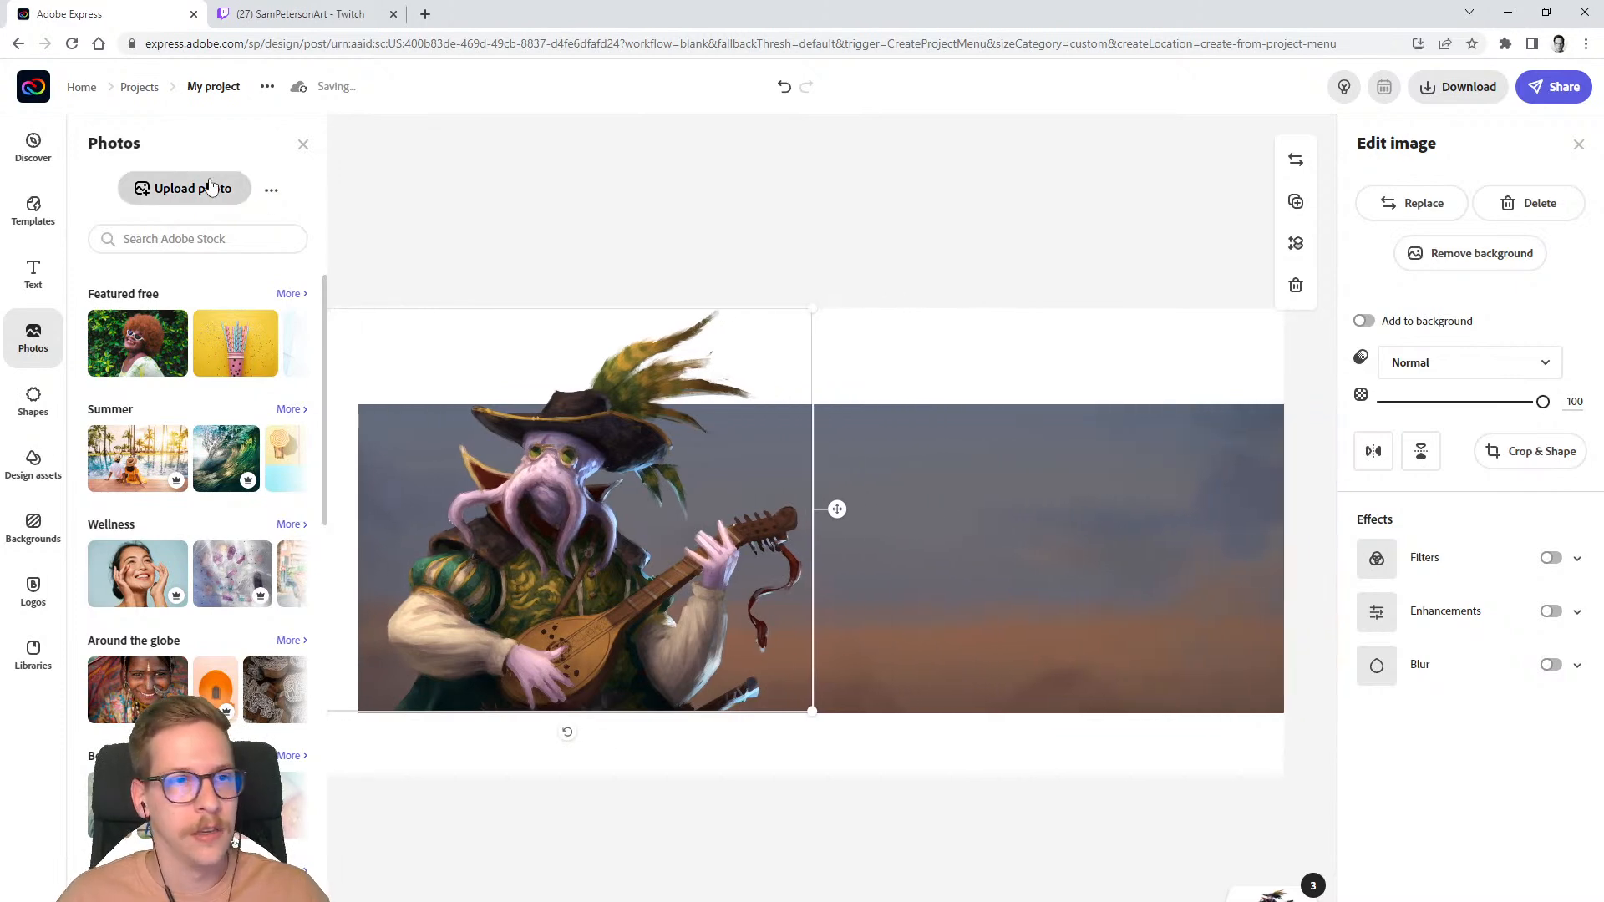
left_click(40, 264)
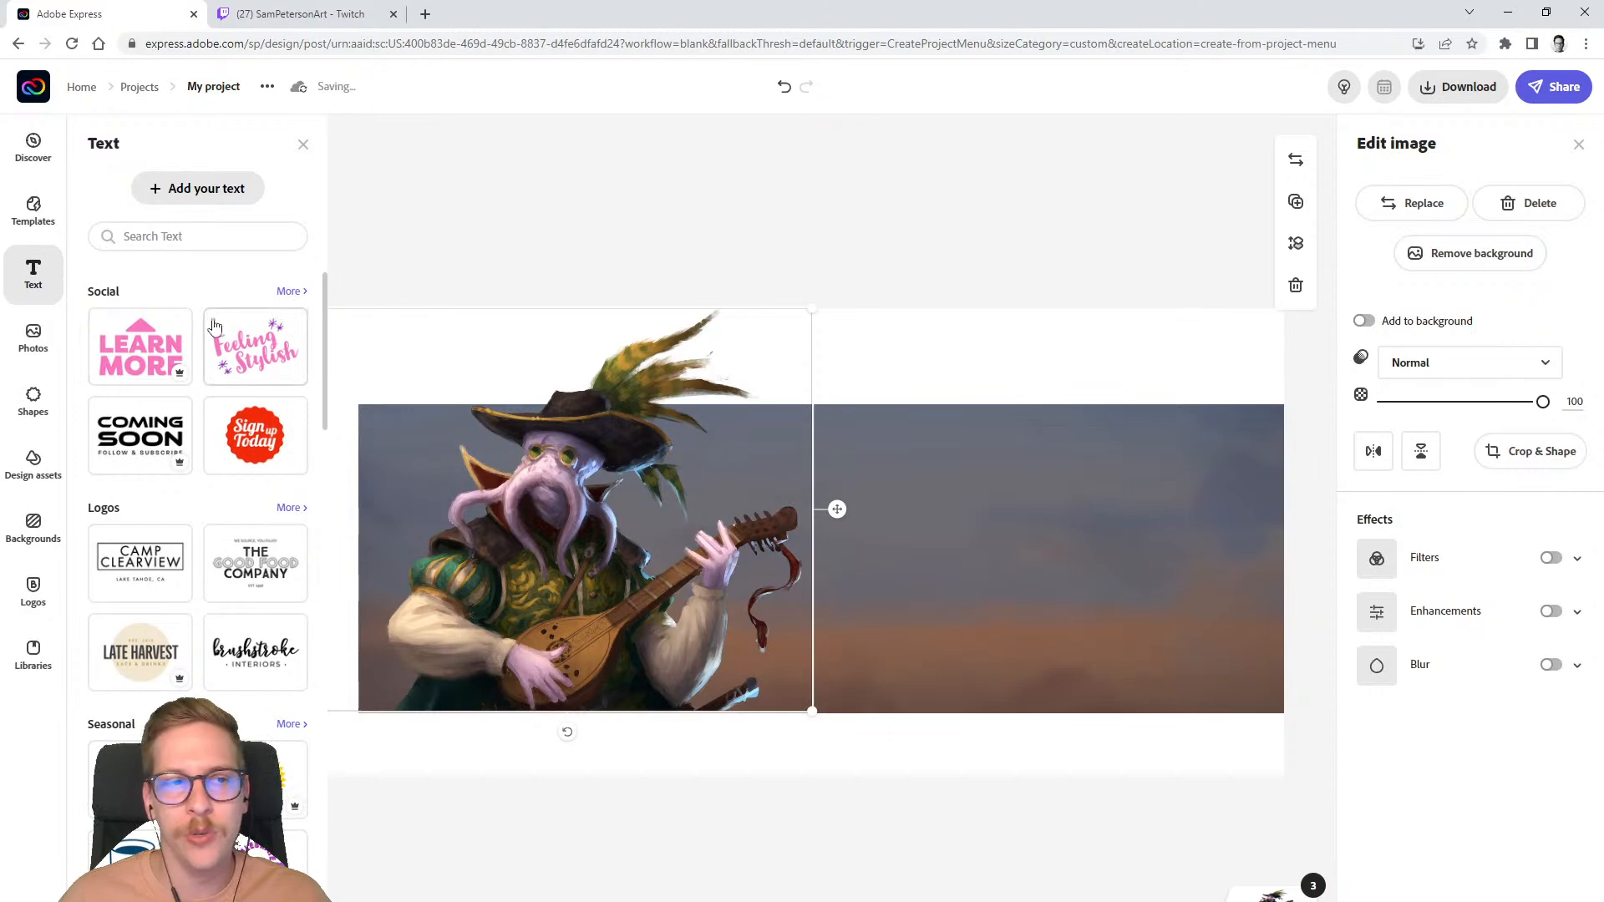
left_click(190, 190)
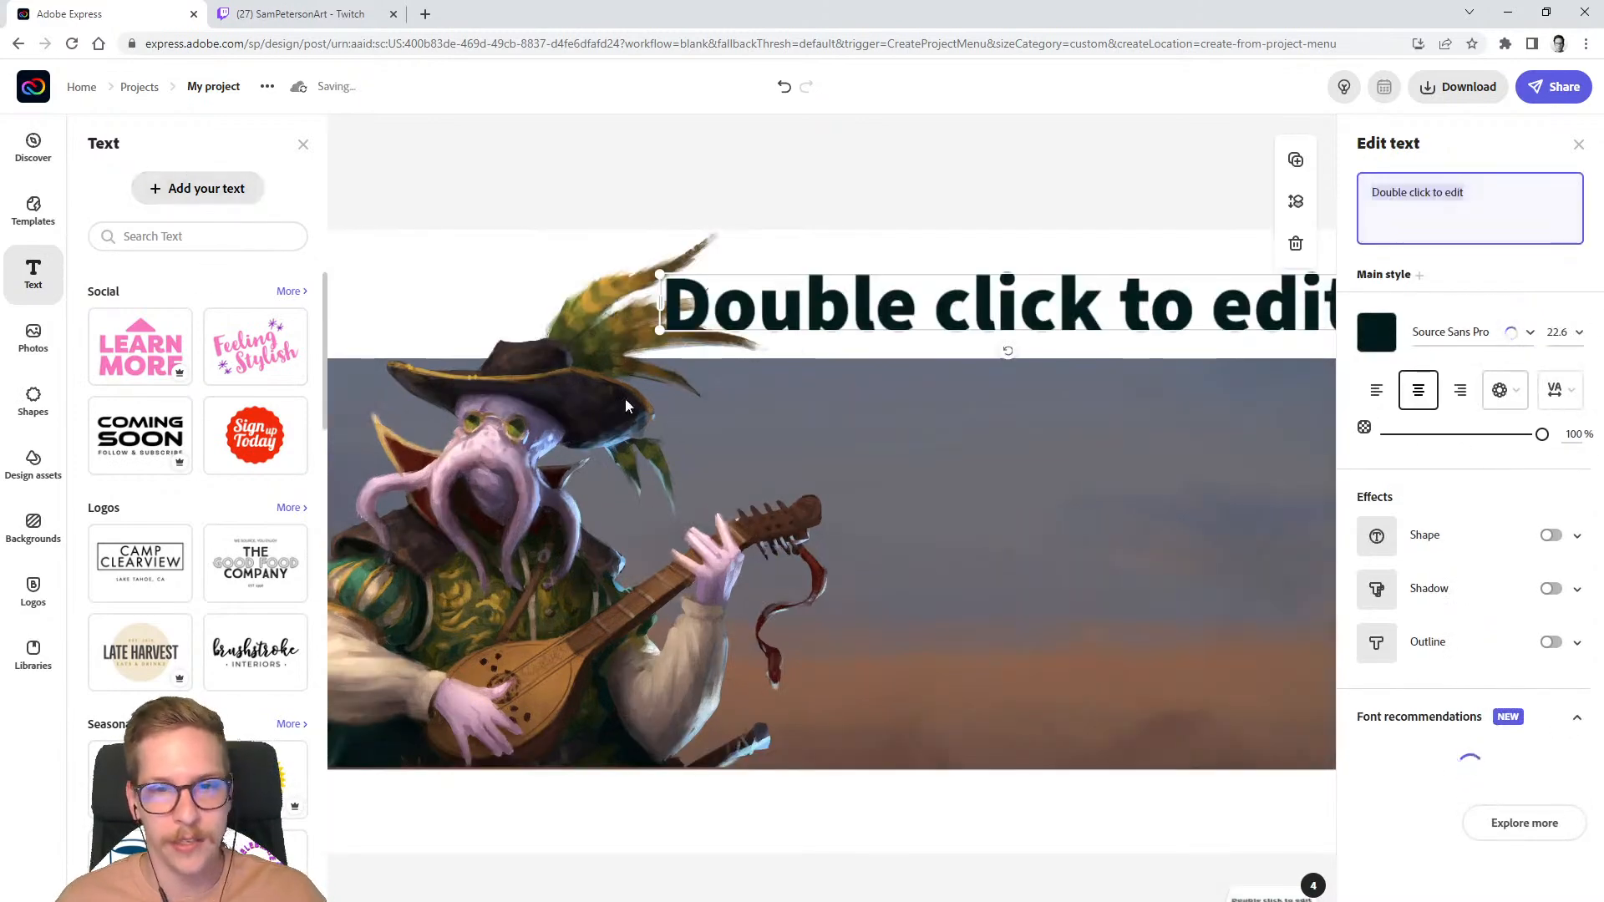
left_click_drag(913, 302, 826, 568)
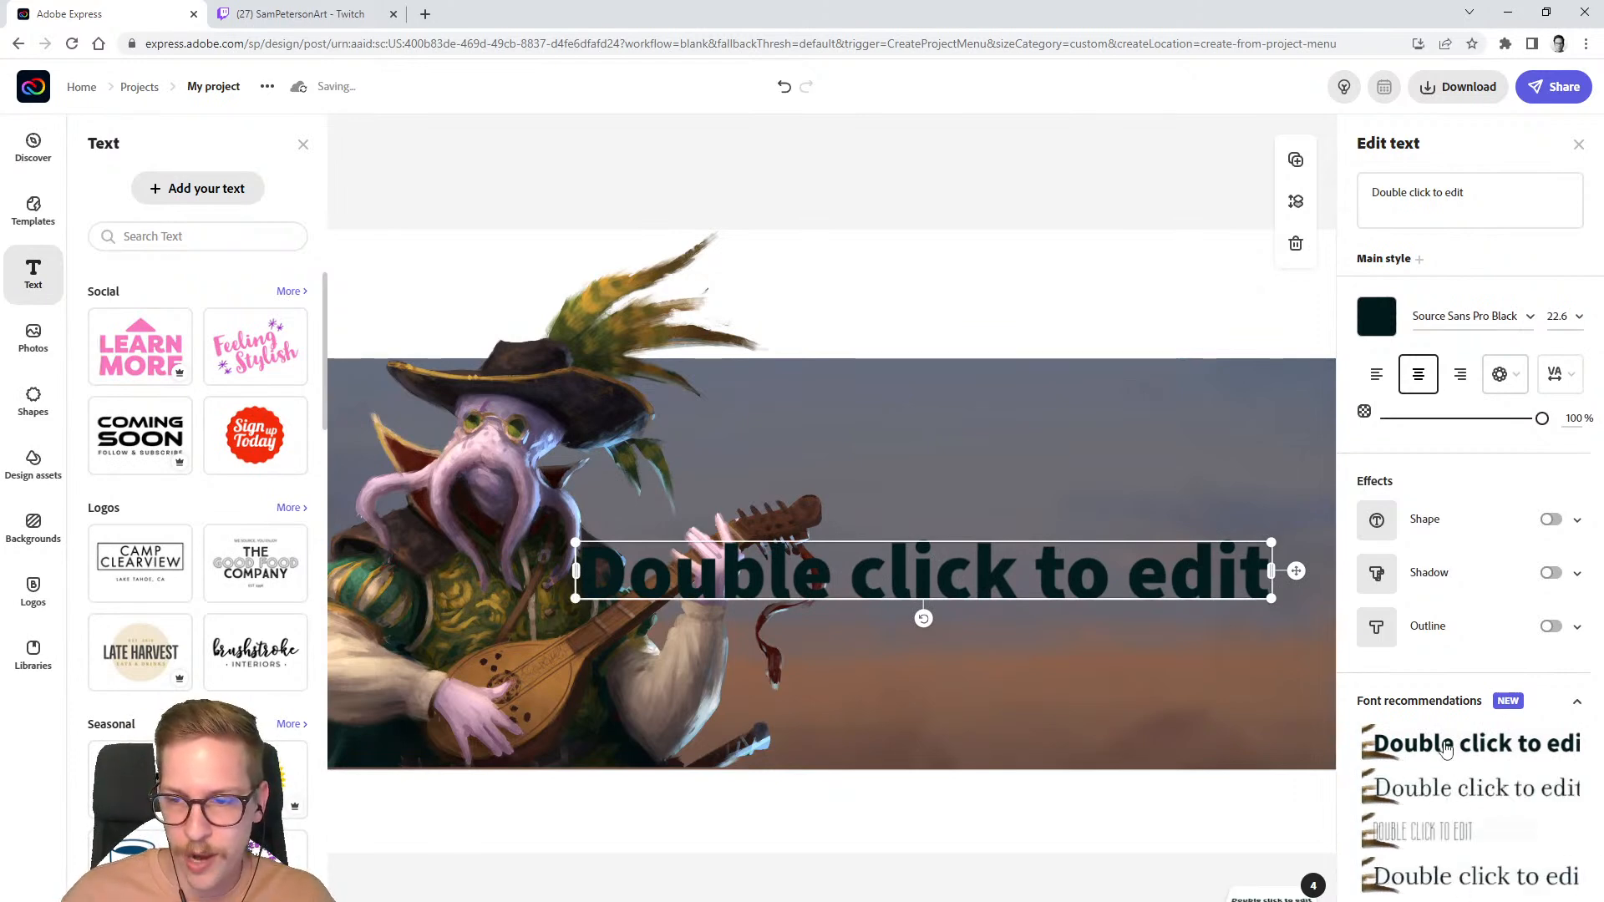
left_click(1446, 747)
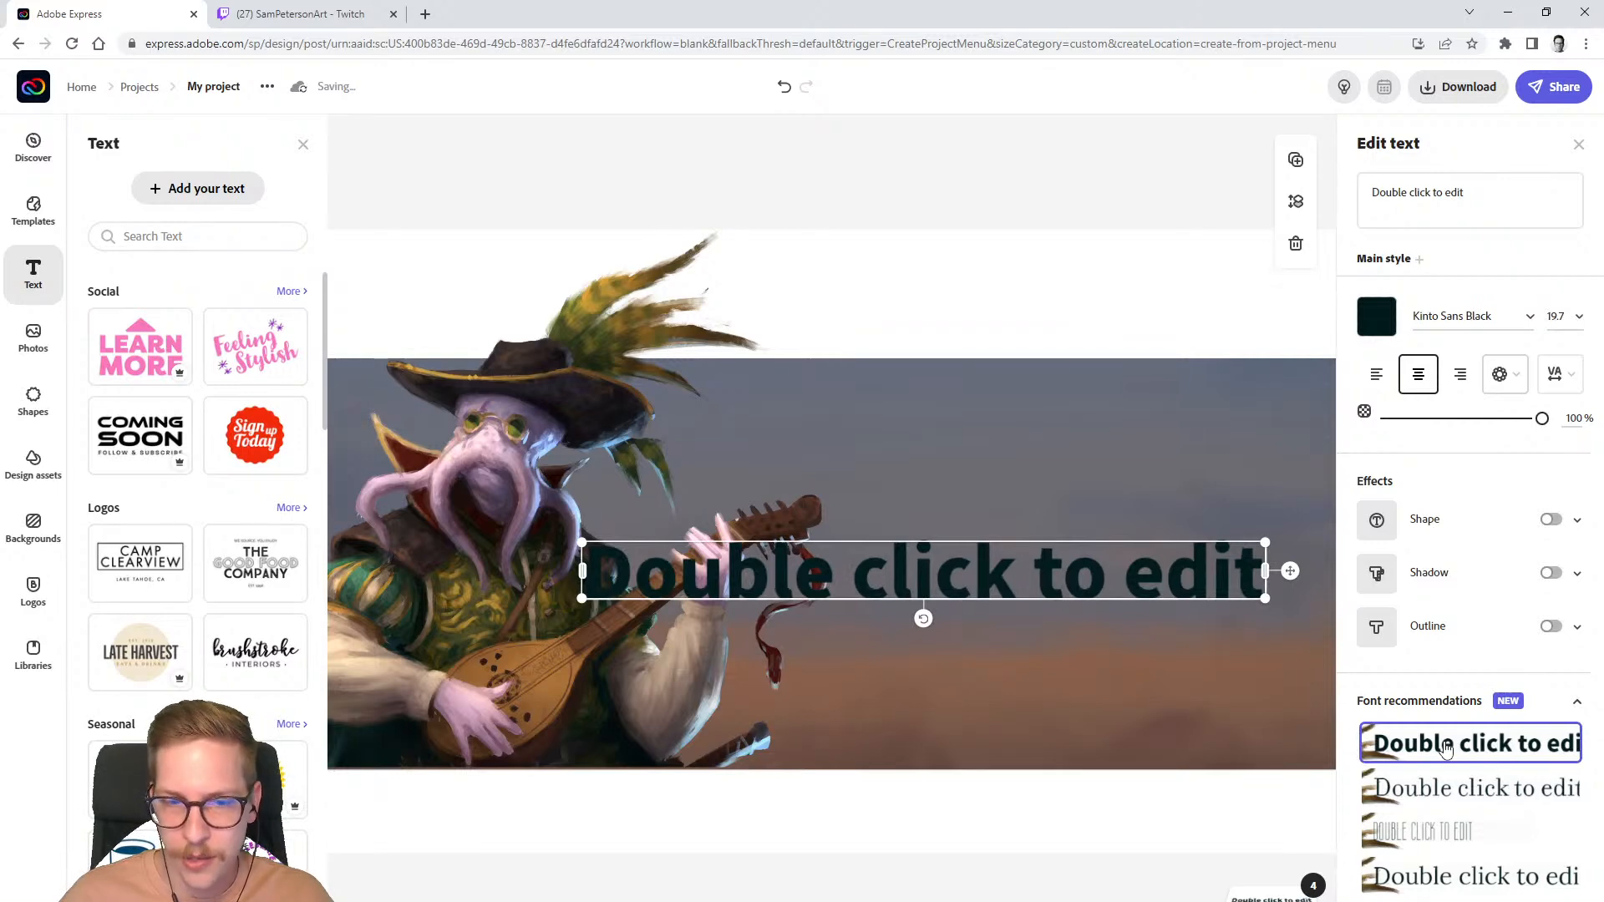
left_click(1480, 193)
key("ctrl+a")
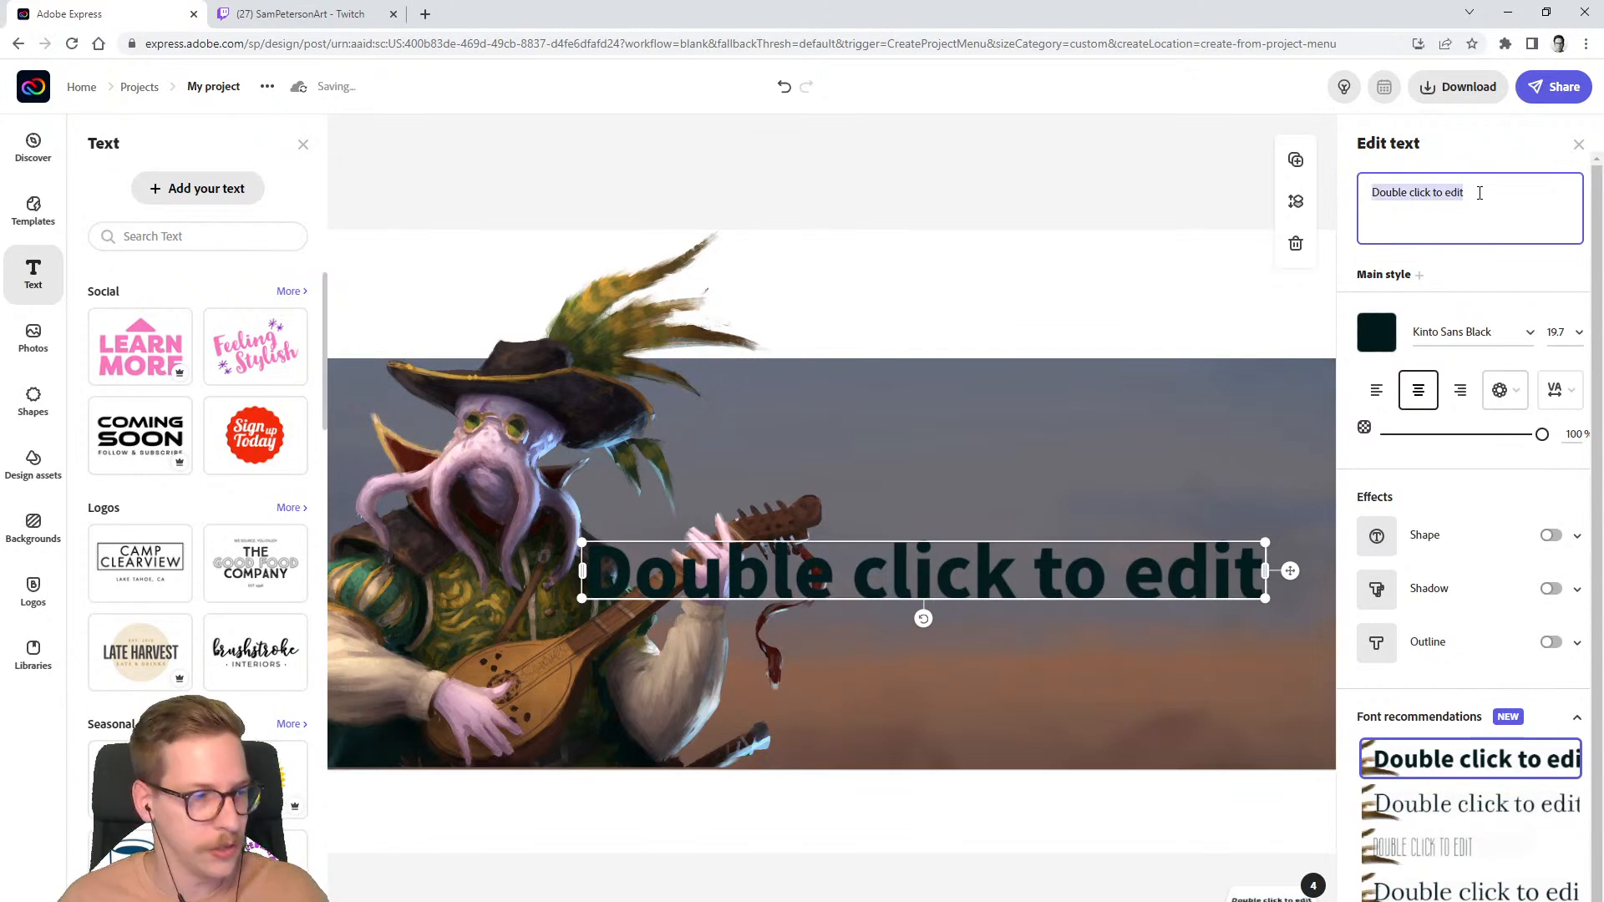
type("ABOUT ME")
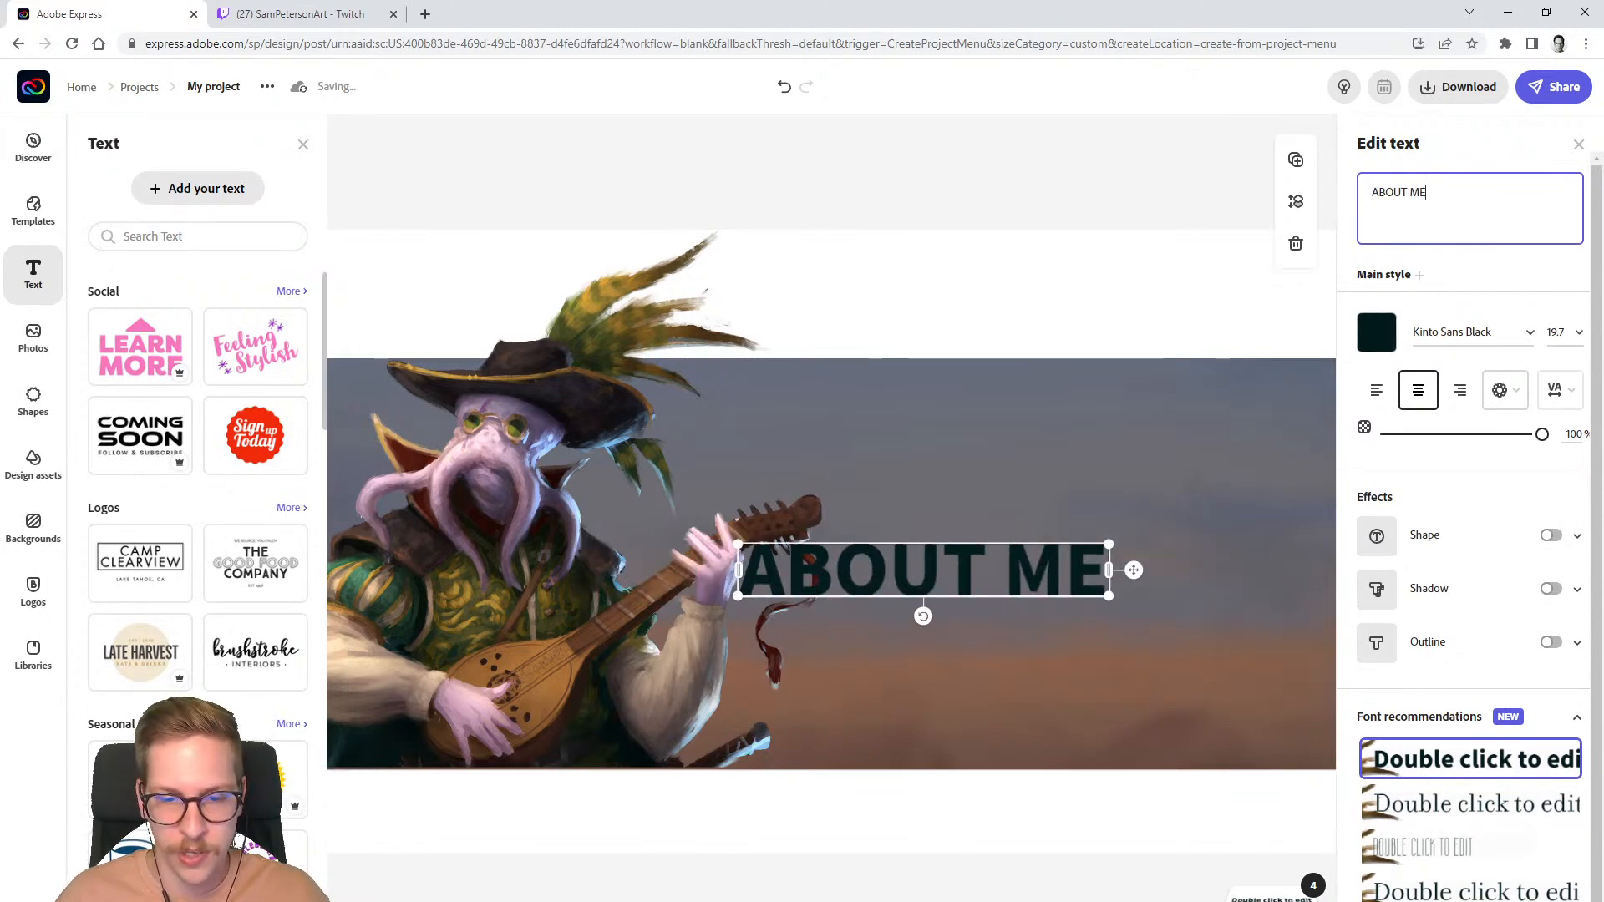
- Enlarge the "ABOUT ME" text to about size 37.2 and place it beside the bard, slightly overlapping the lute's neck
key("ctrl+minus")
key("ctrl+minus")
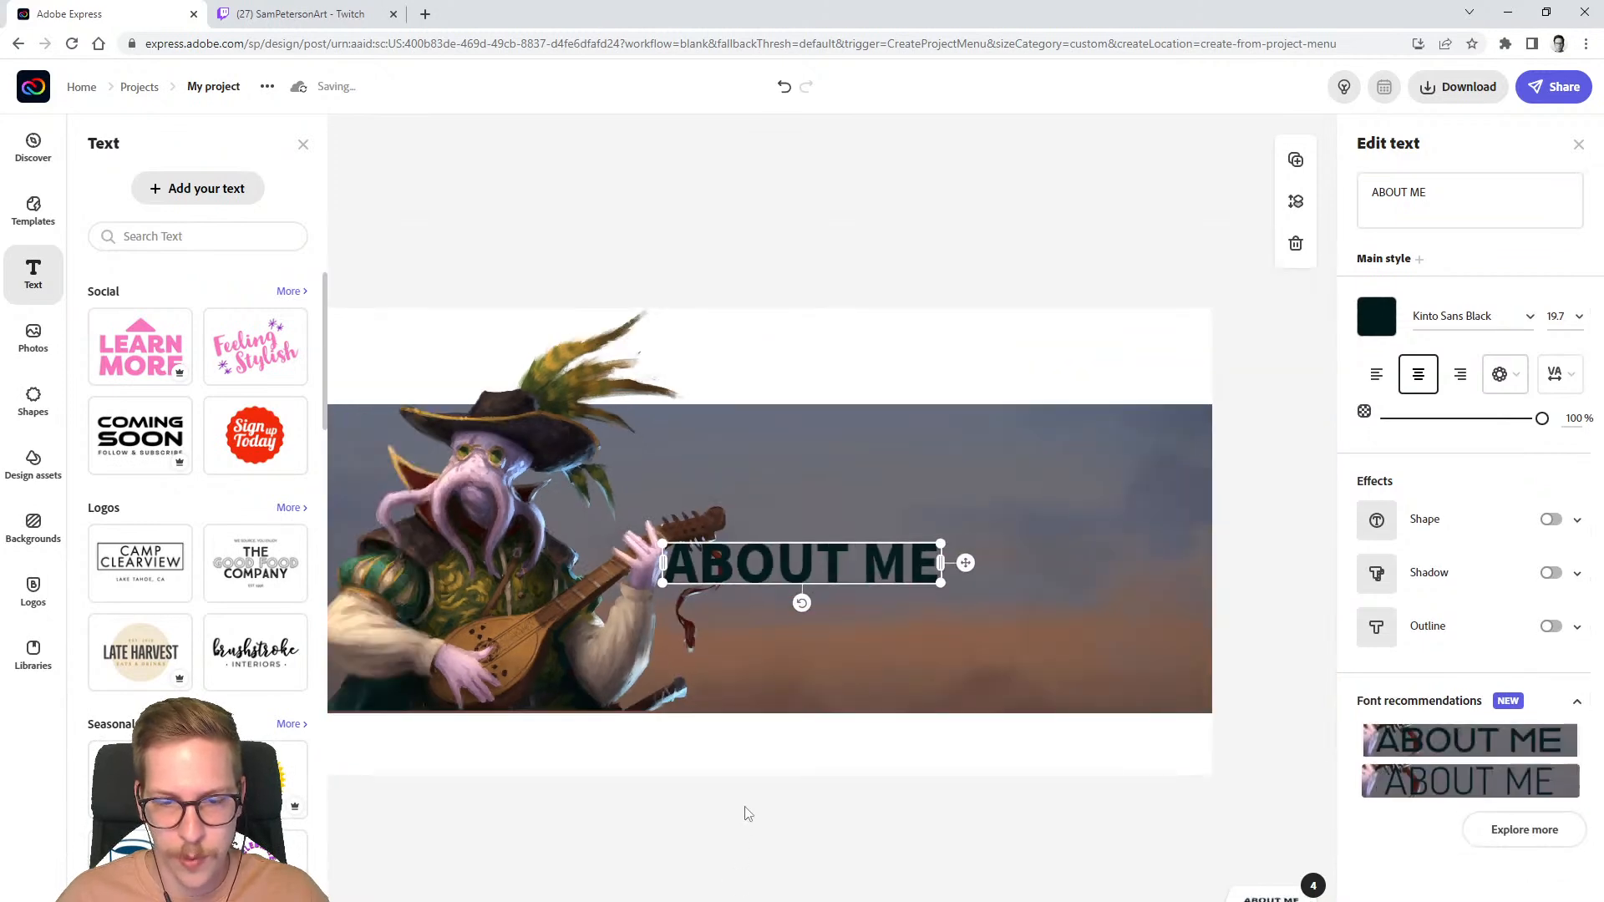
left_click_drag(745, 812, 787, 803)
left_click(304, 144)
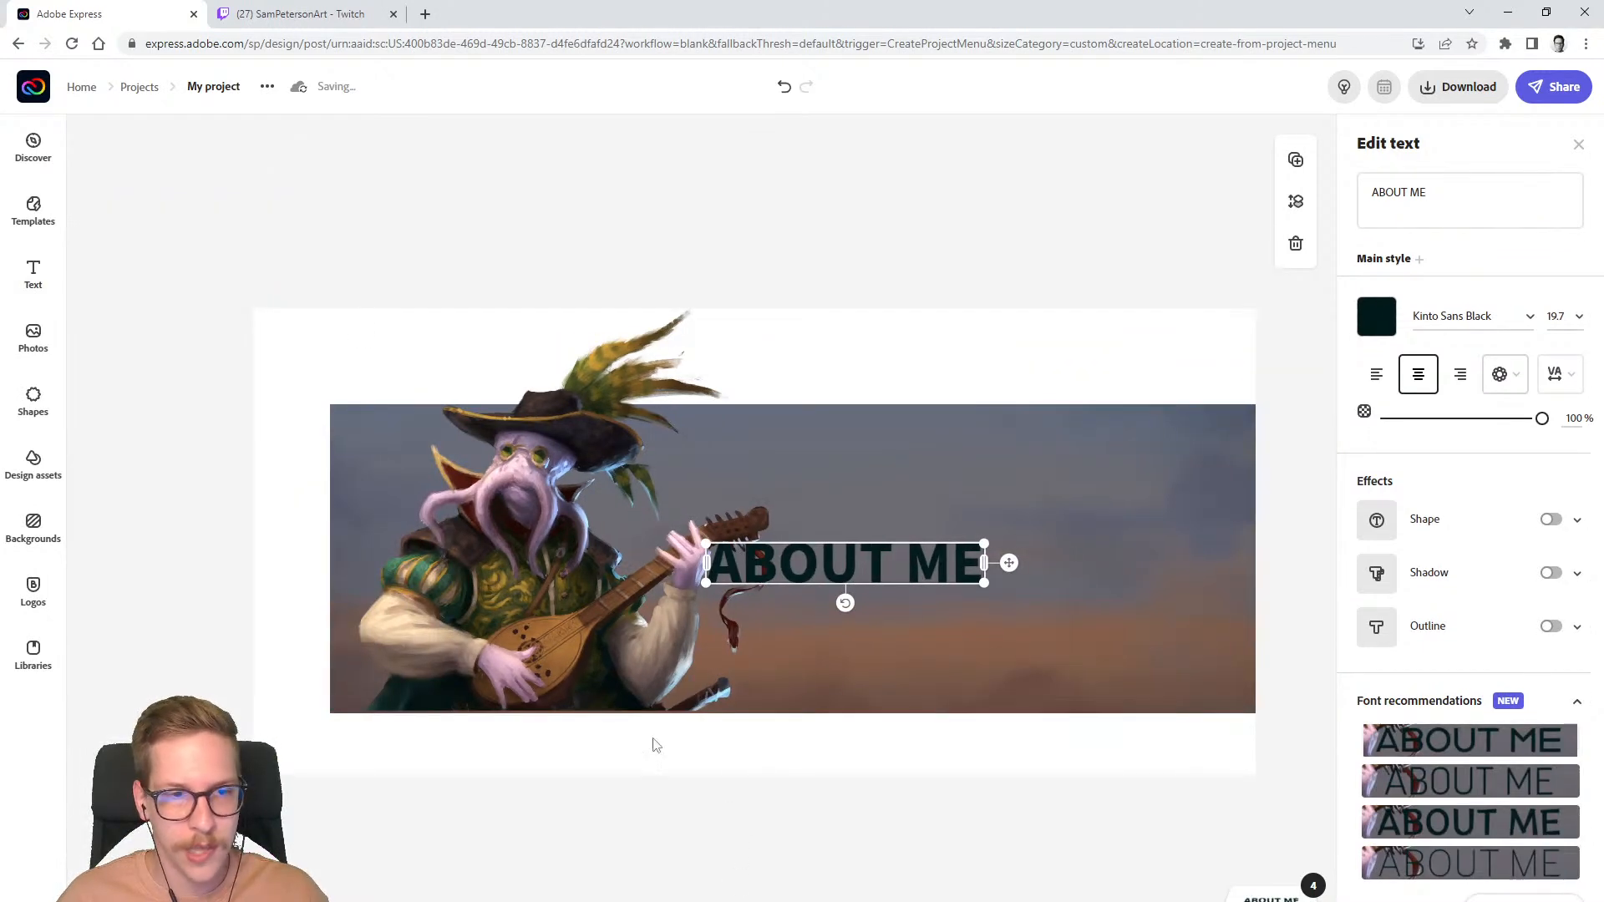
left_click_drag(881, 544, 1116, 478)
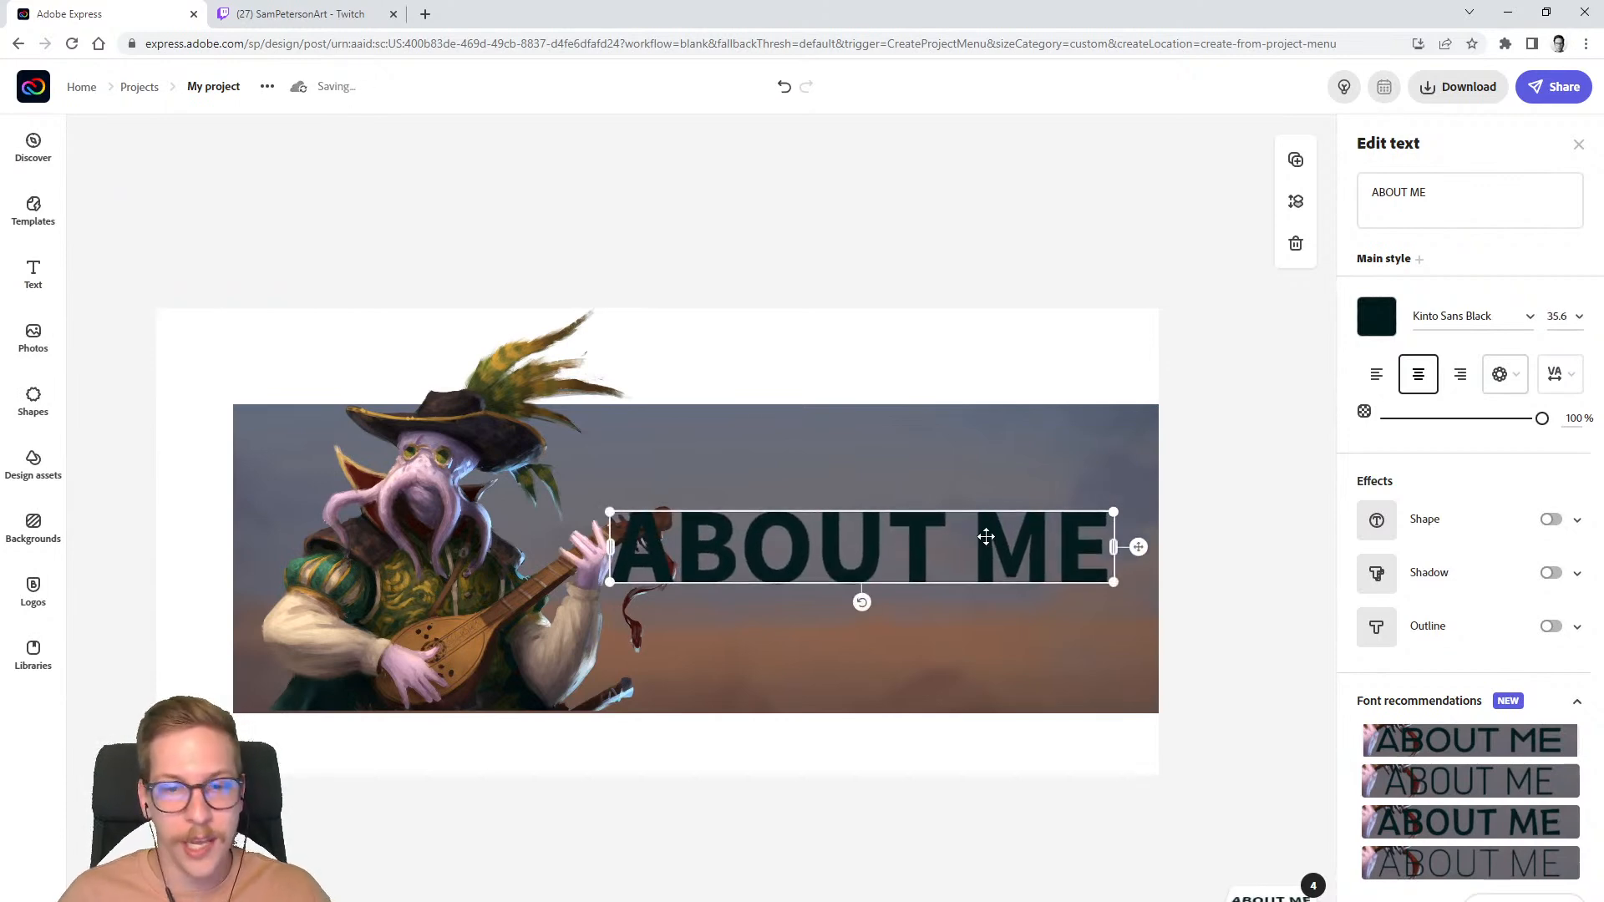
left_click_drag(982, 544, 992, 544)
mouse_move(619, 595)
left_mouse_down()
mouse_move(578, 600)
mouse_move(595, 597)
left_mouse_up()
left_click_drag(791, 537, 794, 555)
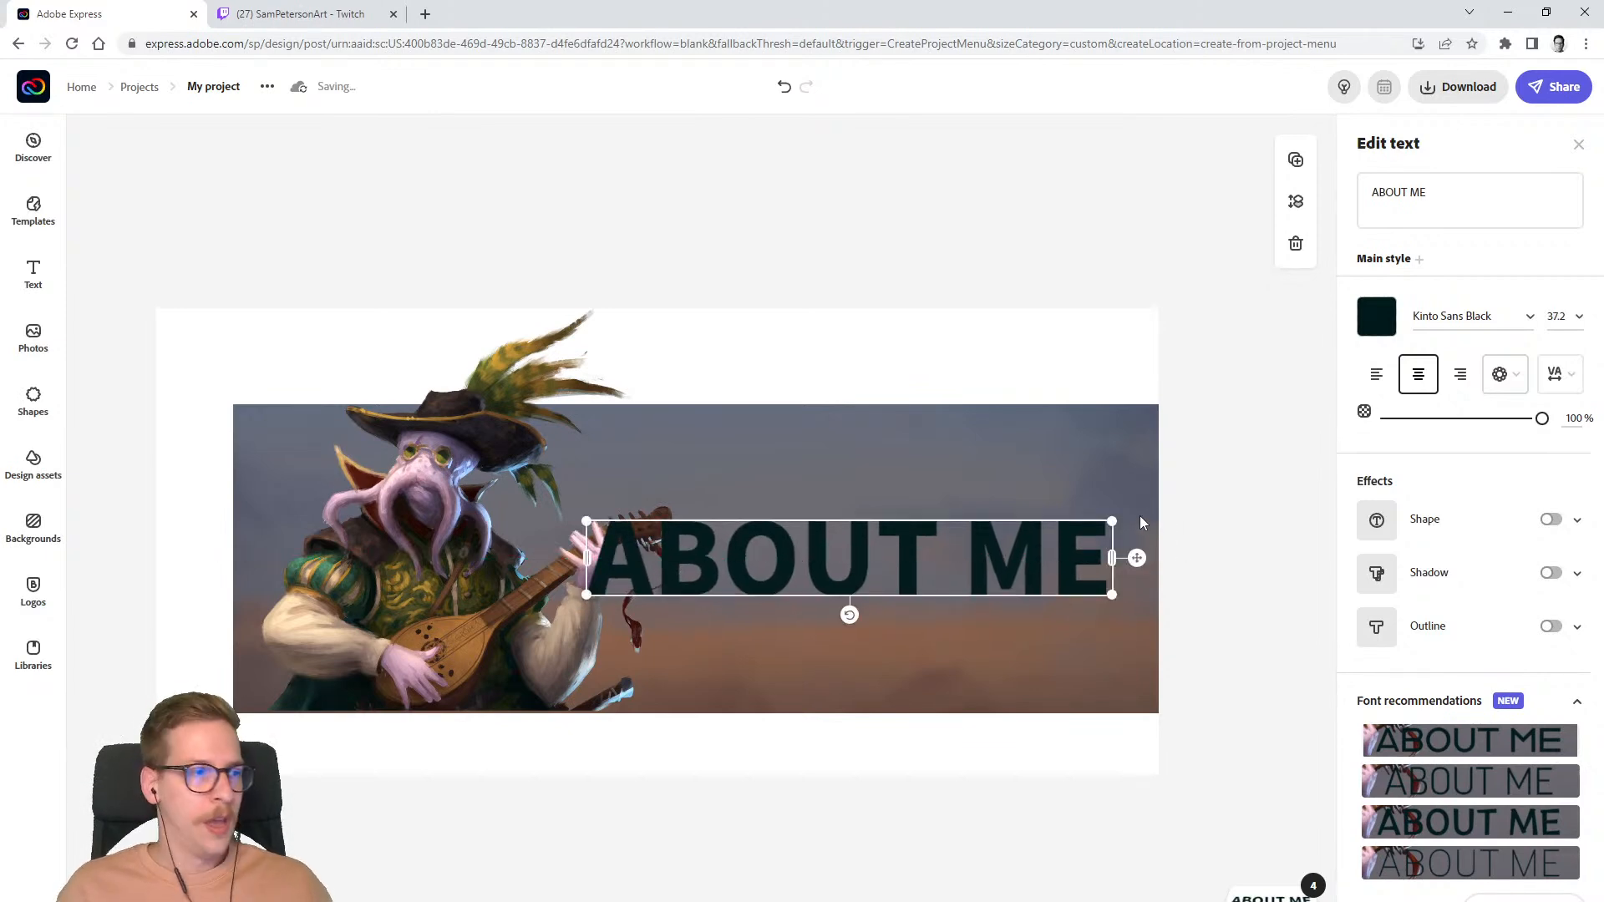
- Color the "ABOUT ME" text white and give it a dark teal shadow, slightly darker than the palette's teal
left_click(1391, 323)
left_click_drag(1418, 586, 1146, 390)
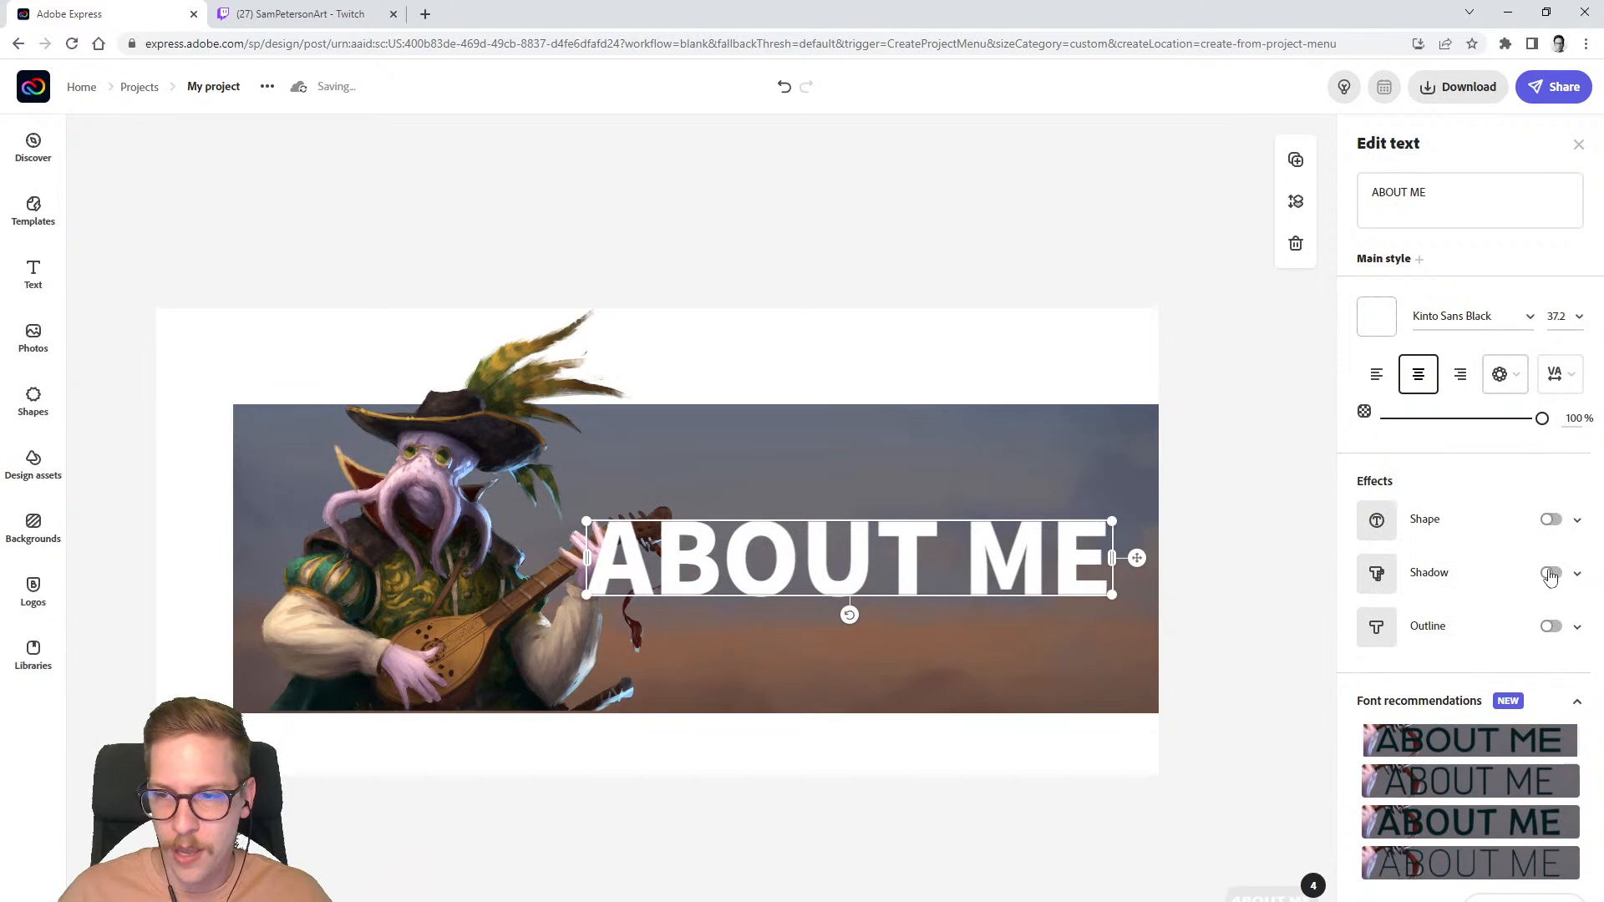
left_click(1552, 573)
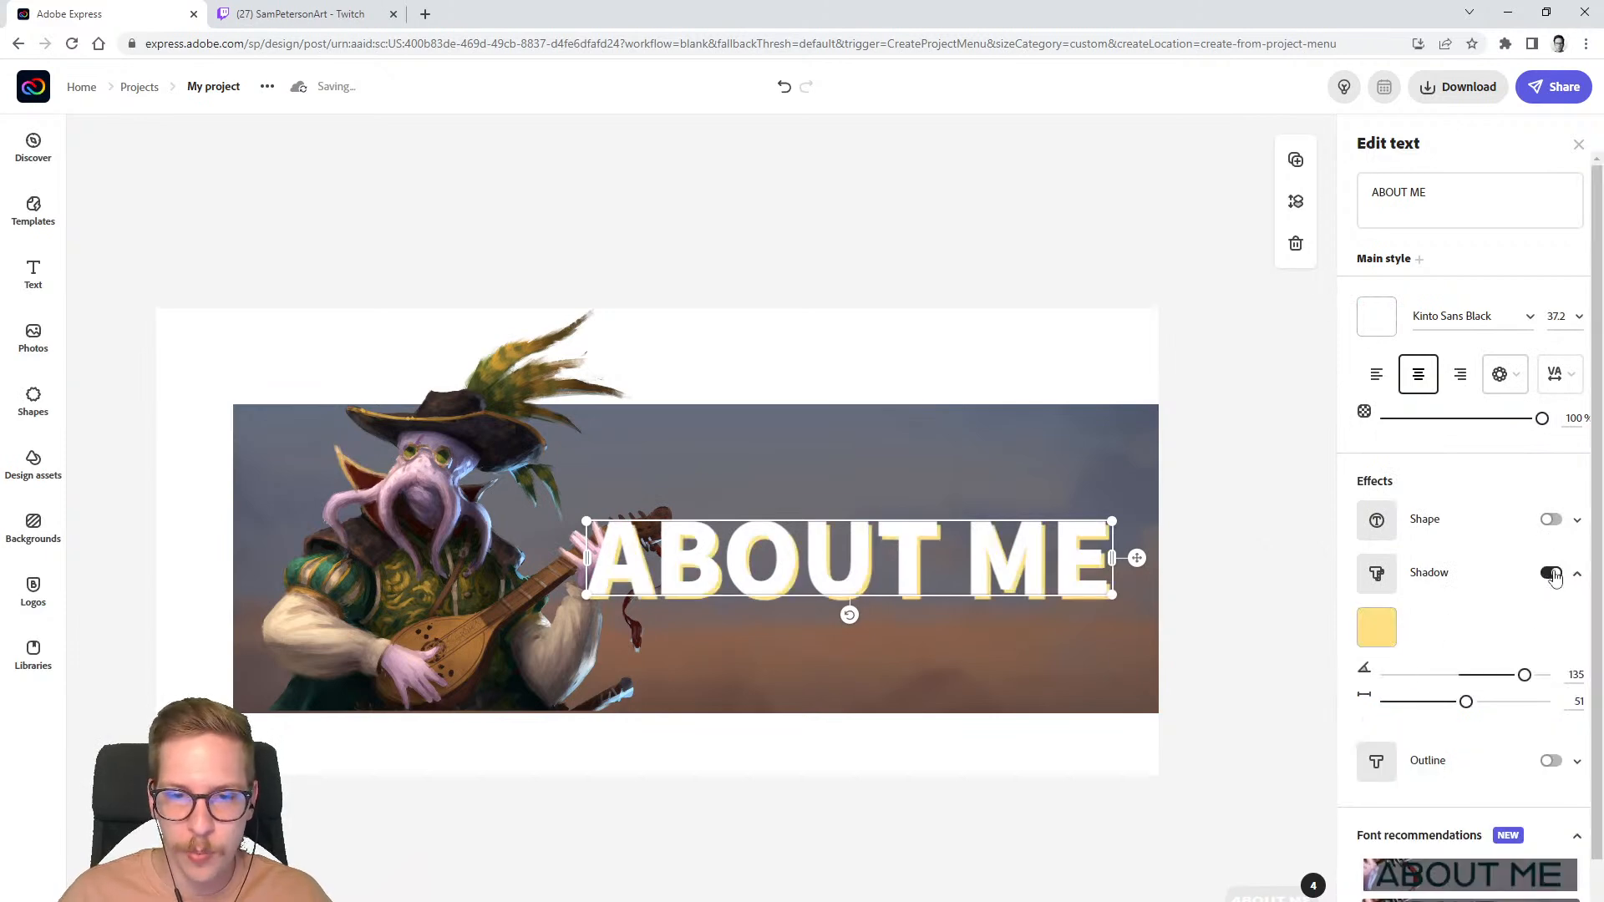
left_click(1387, 636)
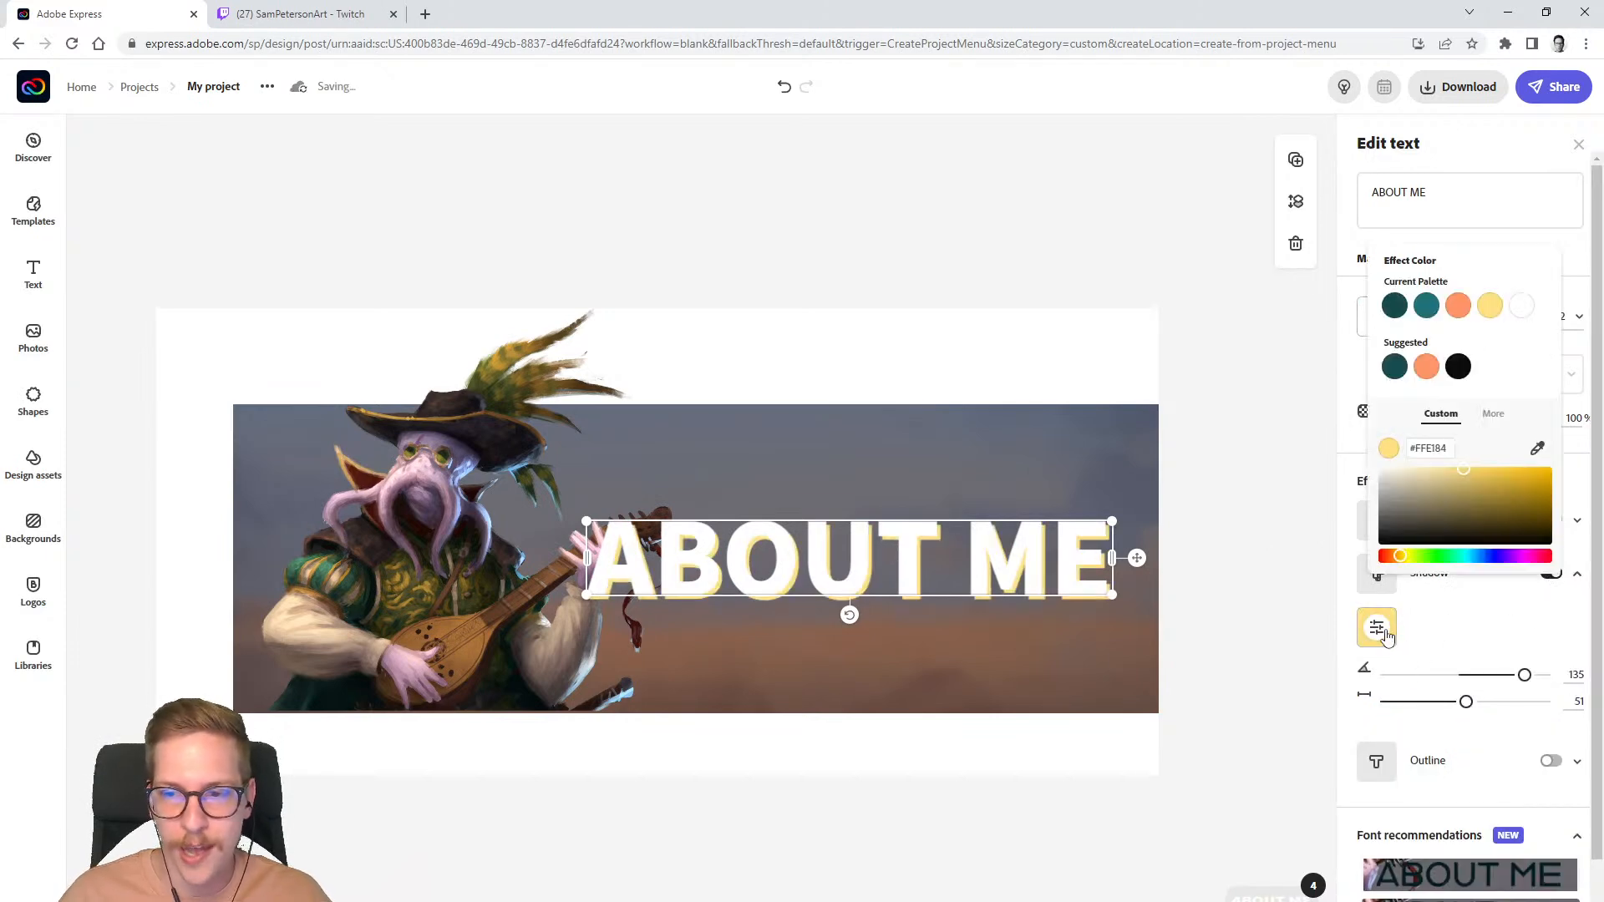
left_click(1394, 306)
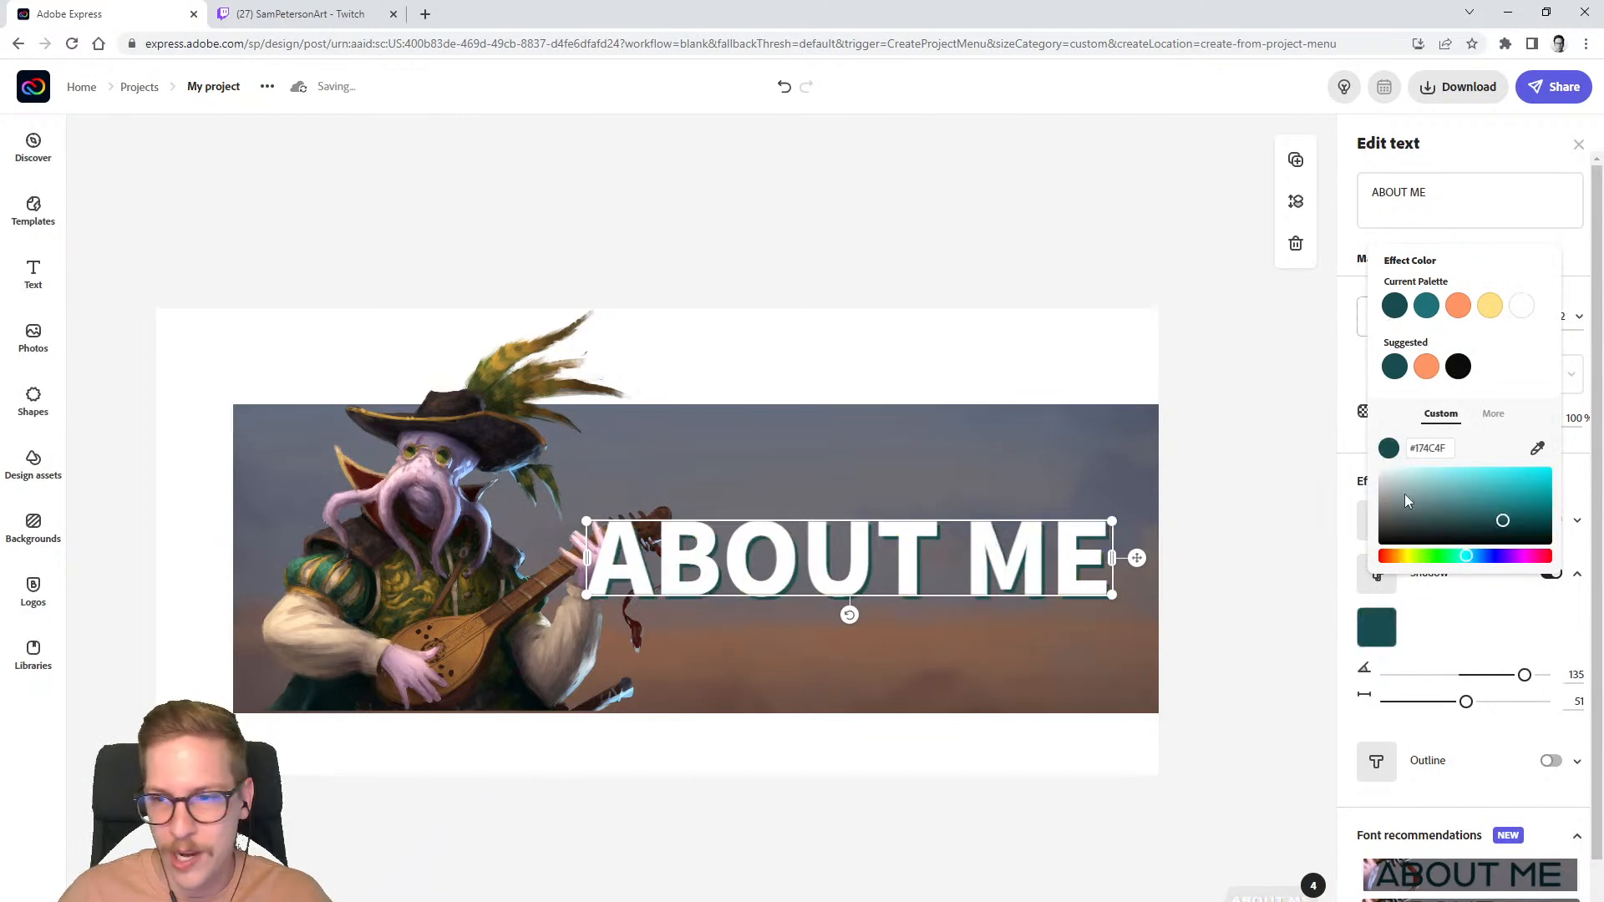
left_click_drag(1508, 533, 1501, 525)
left_click(1049, 823)
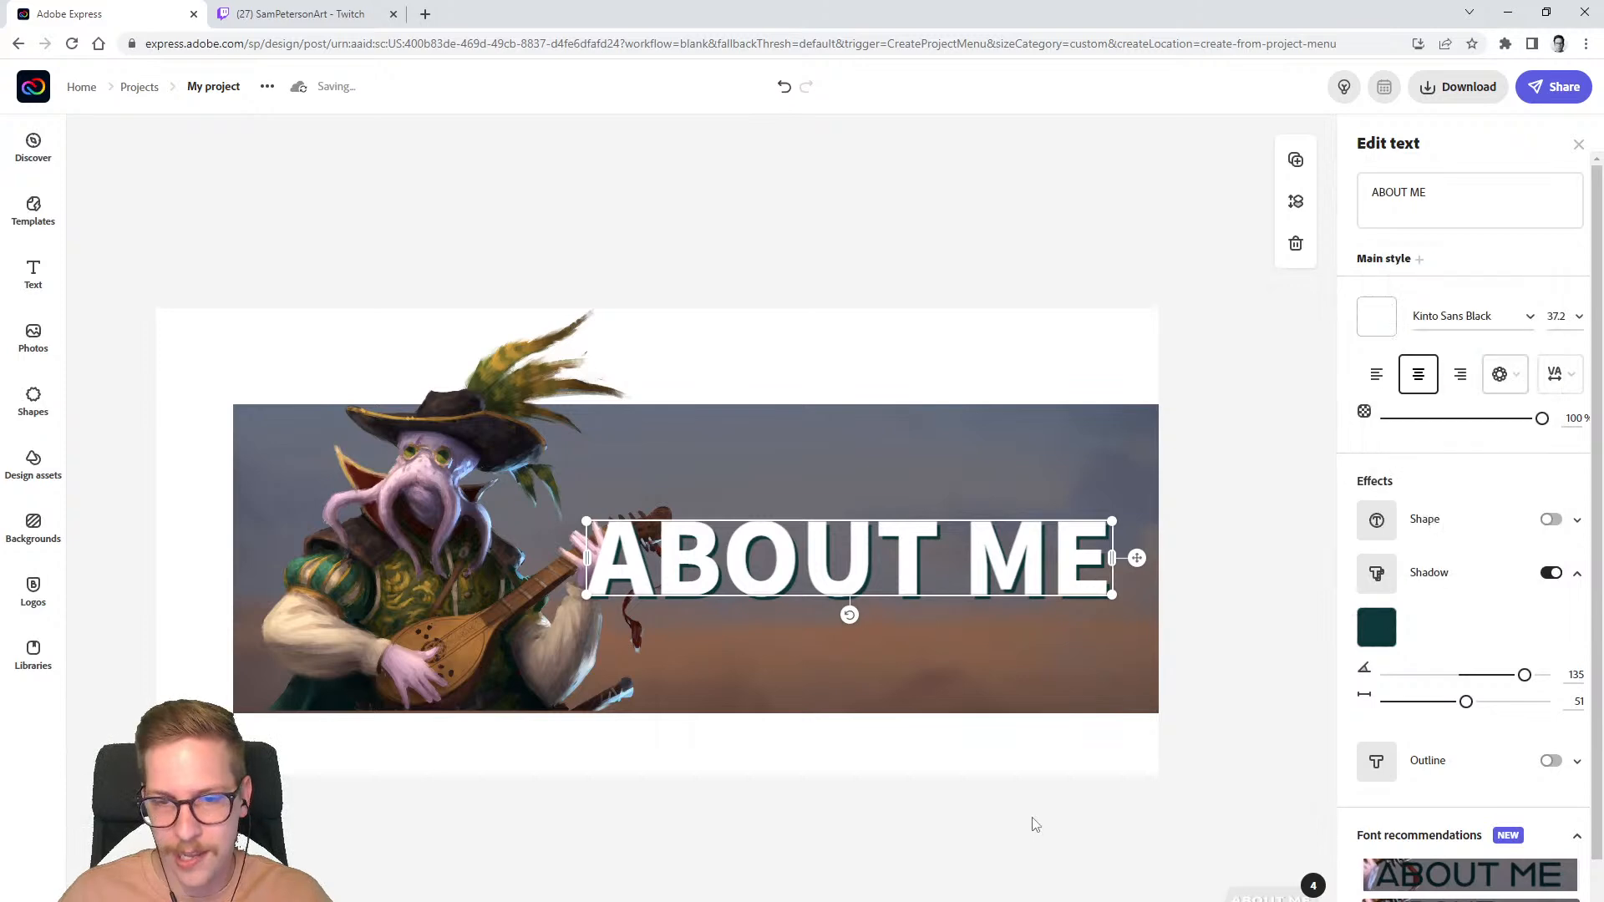
left_click(955, 209)
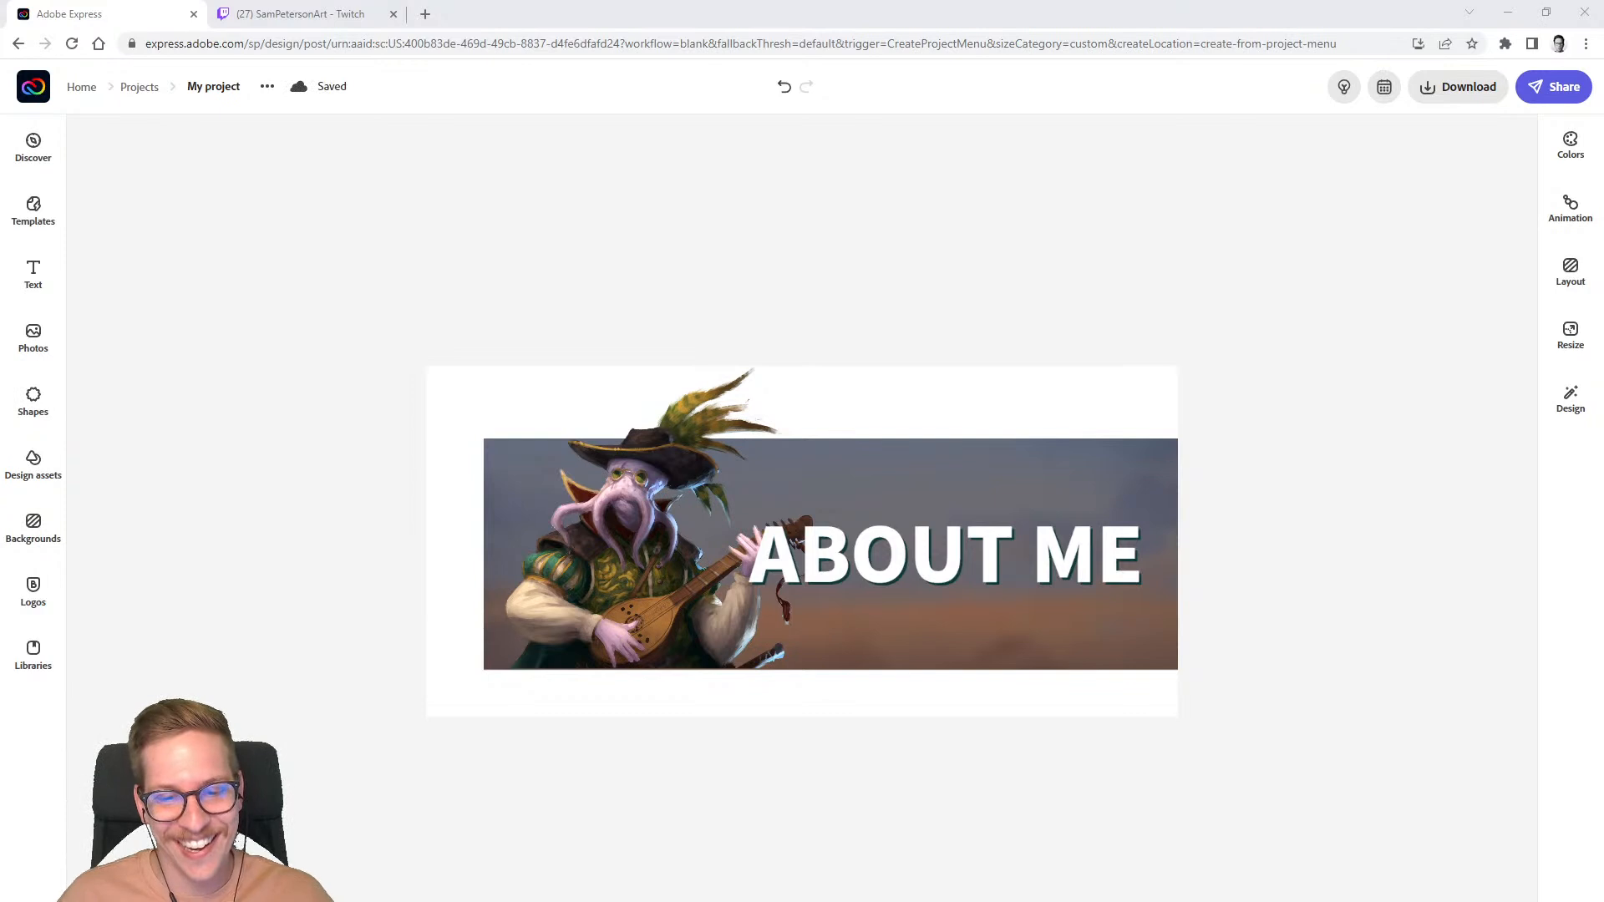
- Download the finished "ABOUT ME" panel as a PNG with a transparent background
key("ctrl+plus")
left_click_drag(1030, 802, 937, 798)
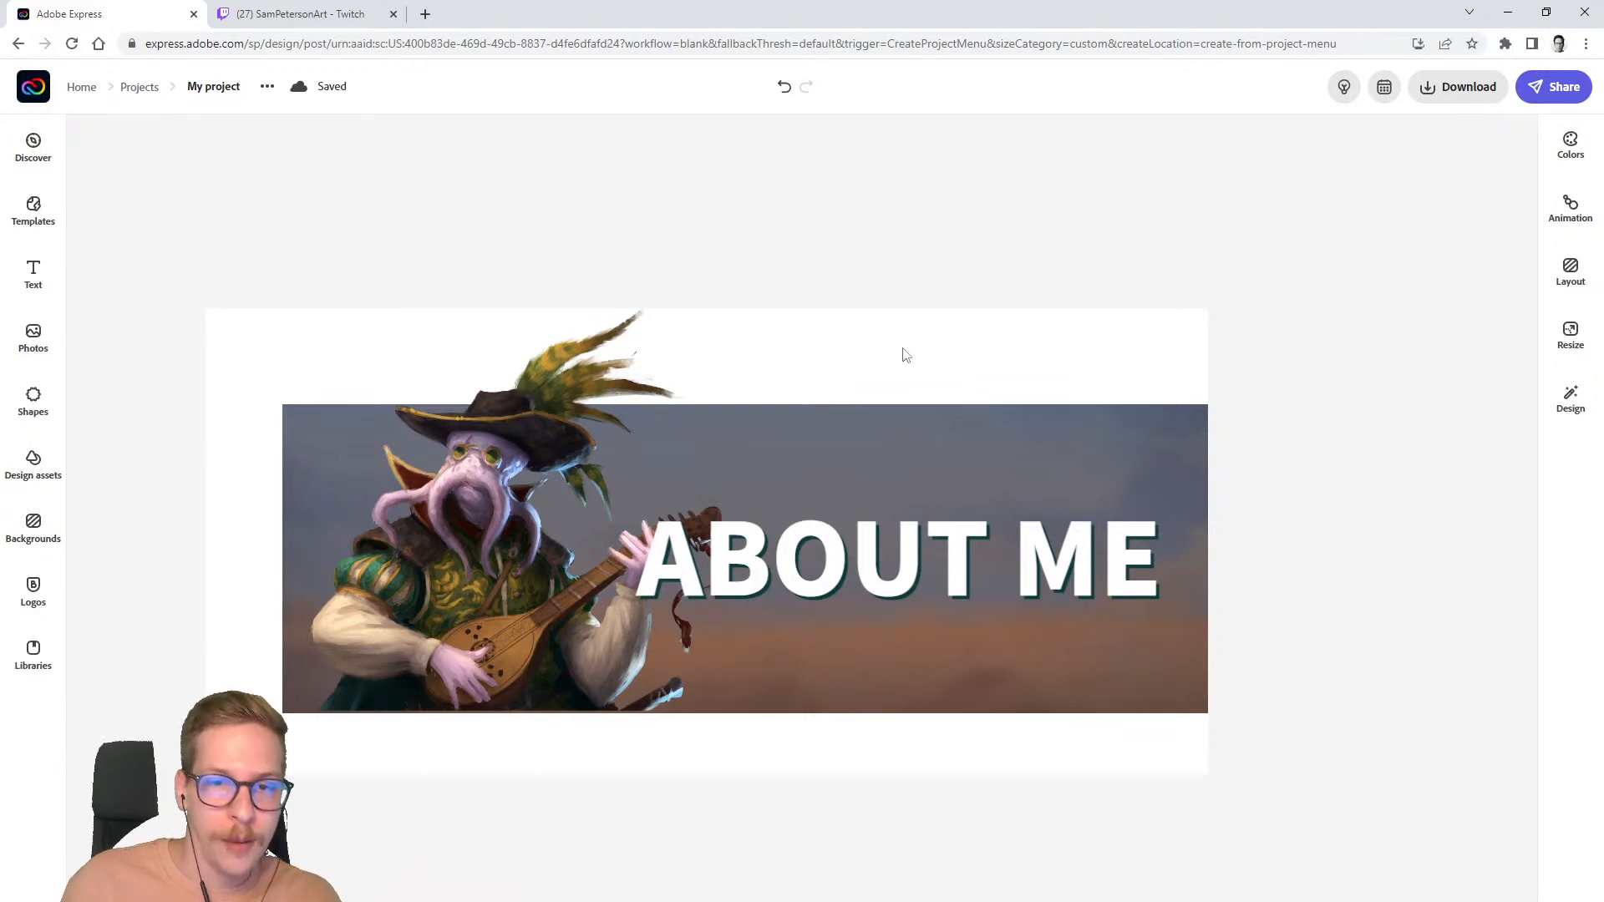
left_click(1471, 93)
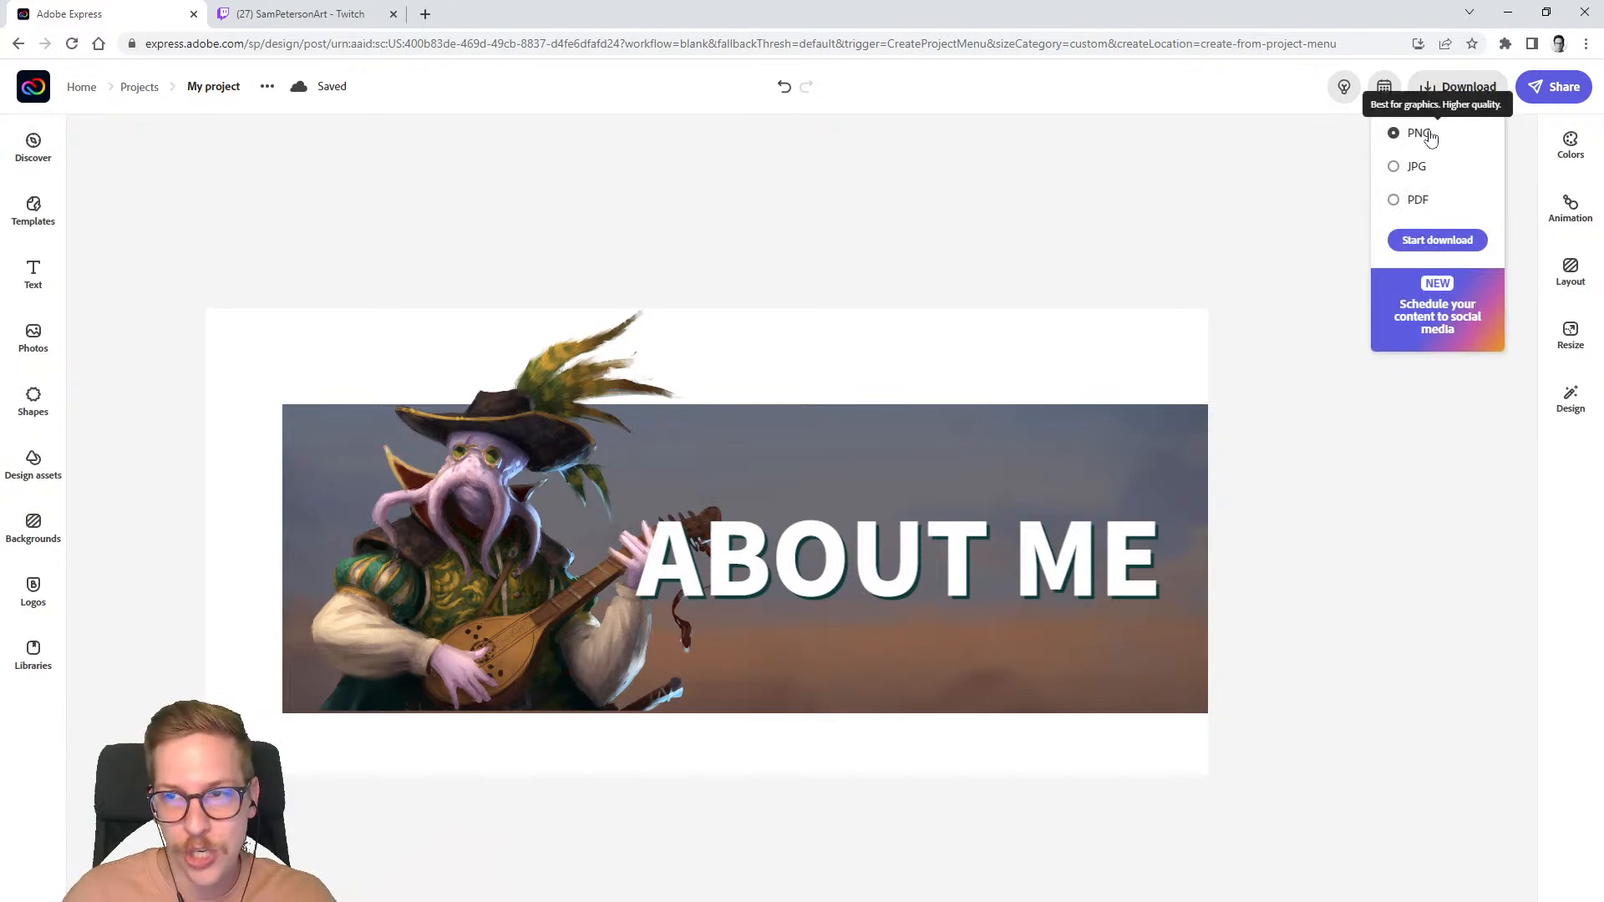
left_click(1448, 249)
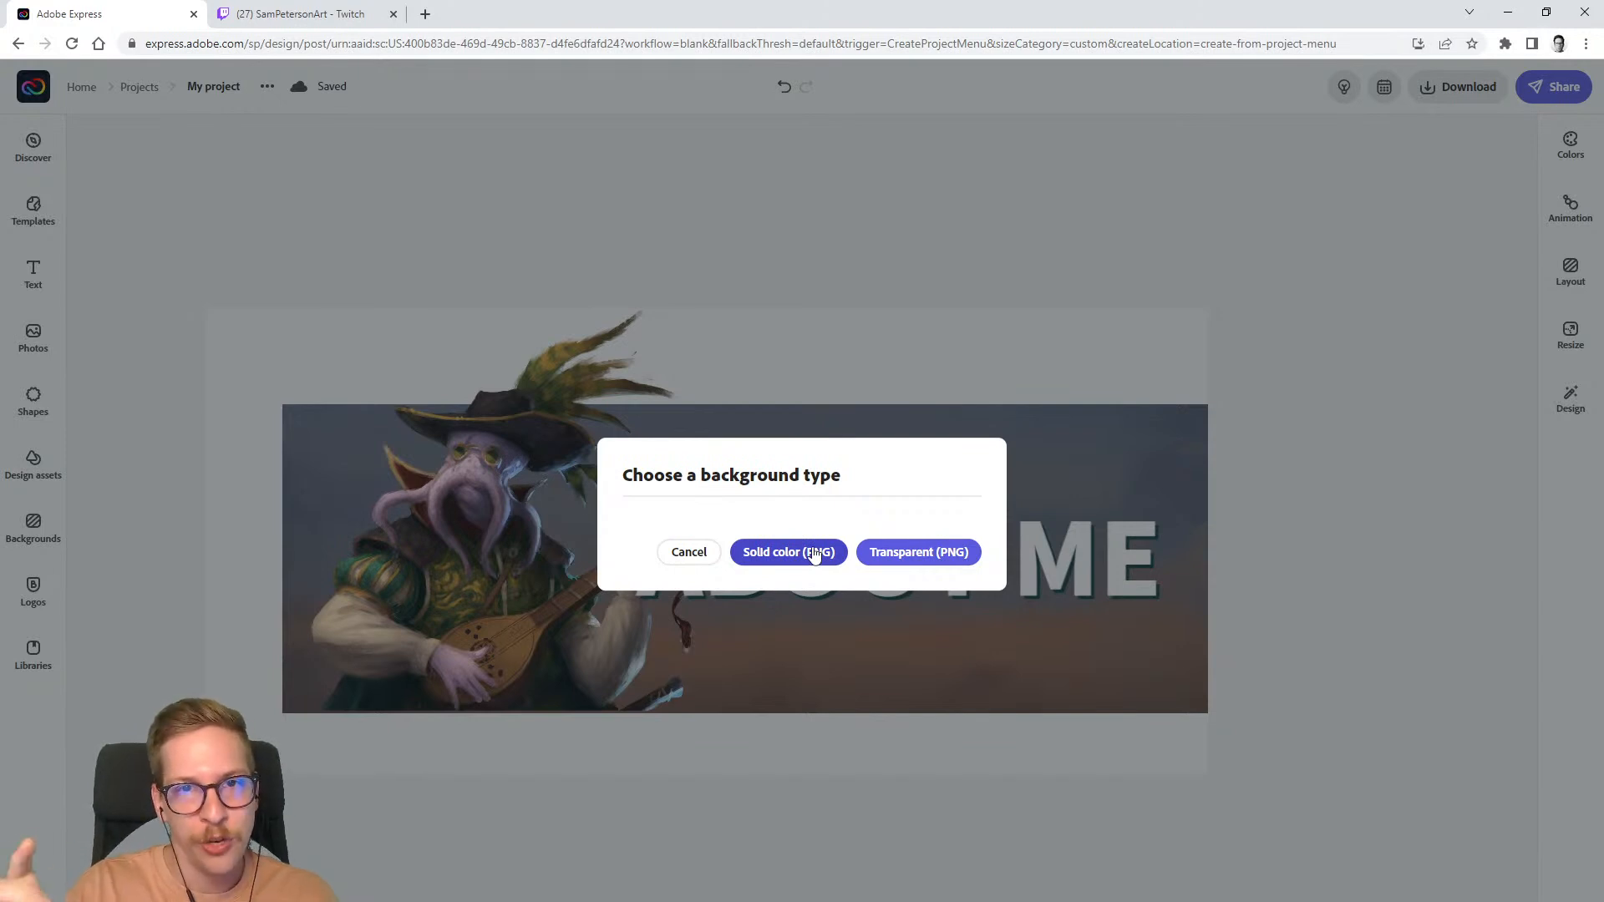
left_click(906, 555)
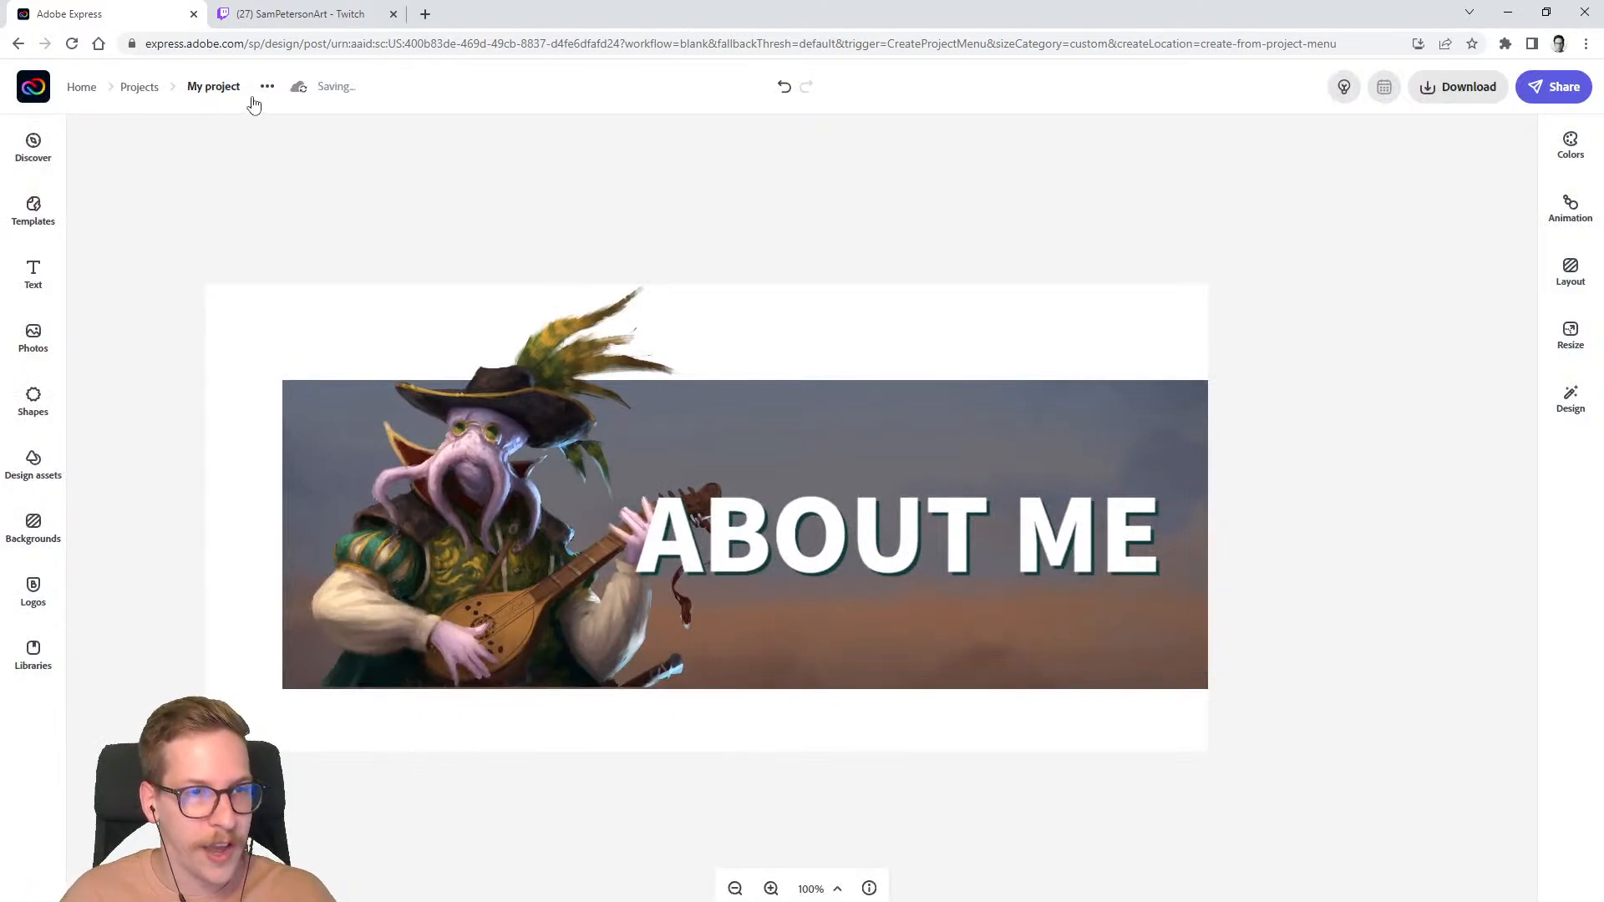
- Switch to the Twitch channel page and turn on panel editing for the info panels
left_click(293, 23)
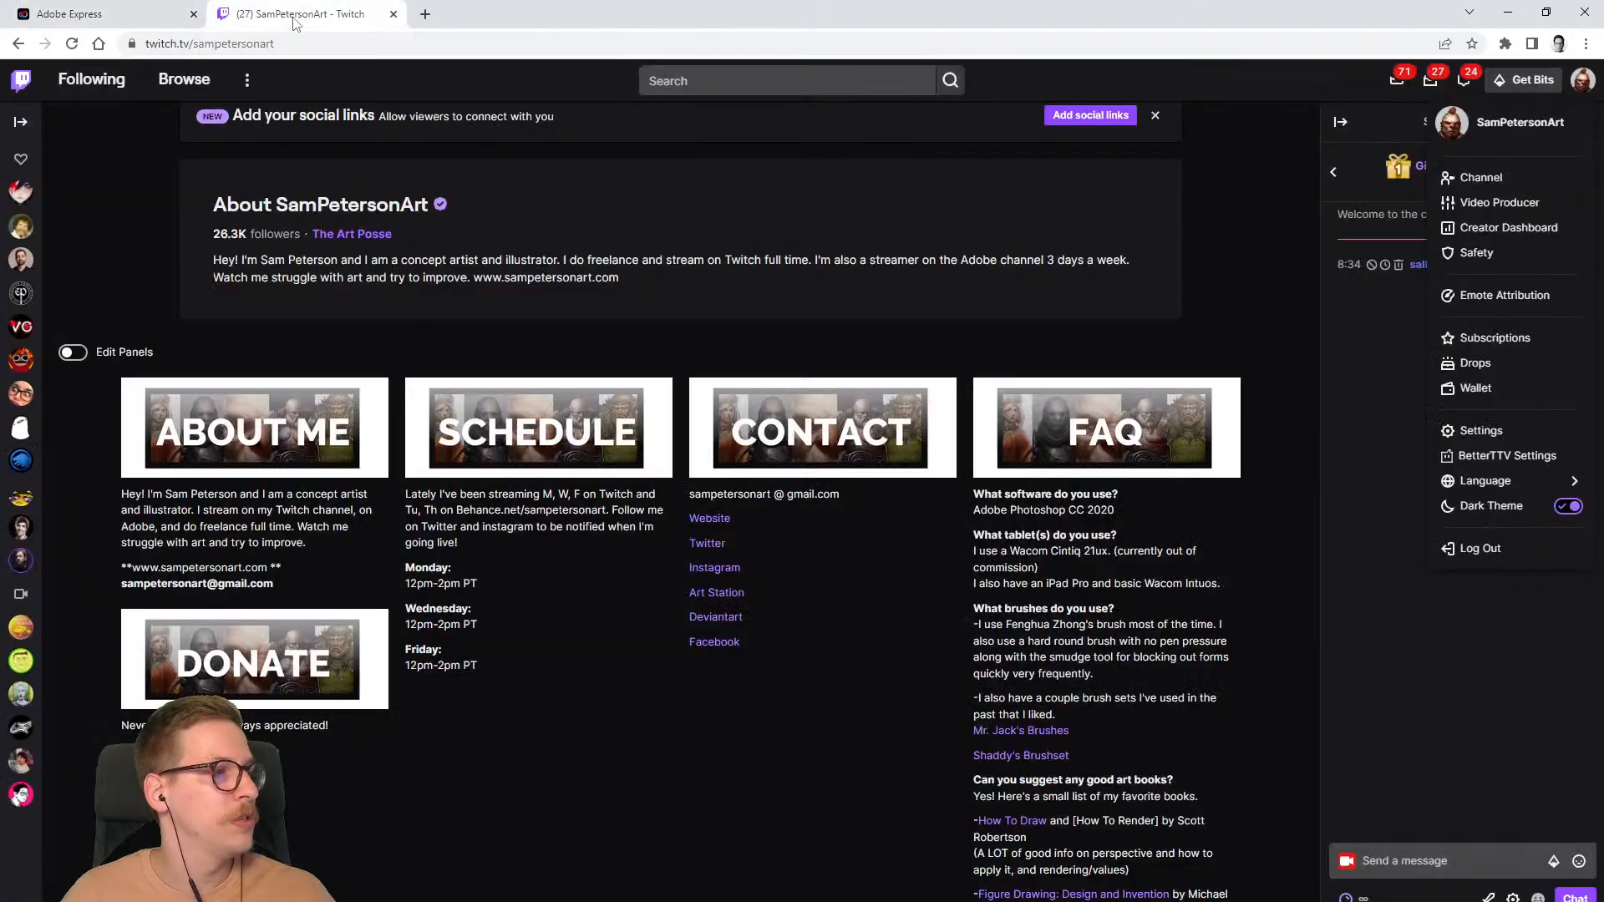
left_click(82, 357)
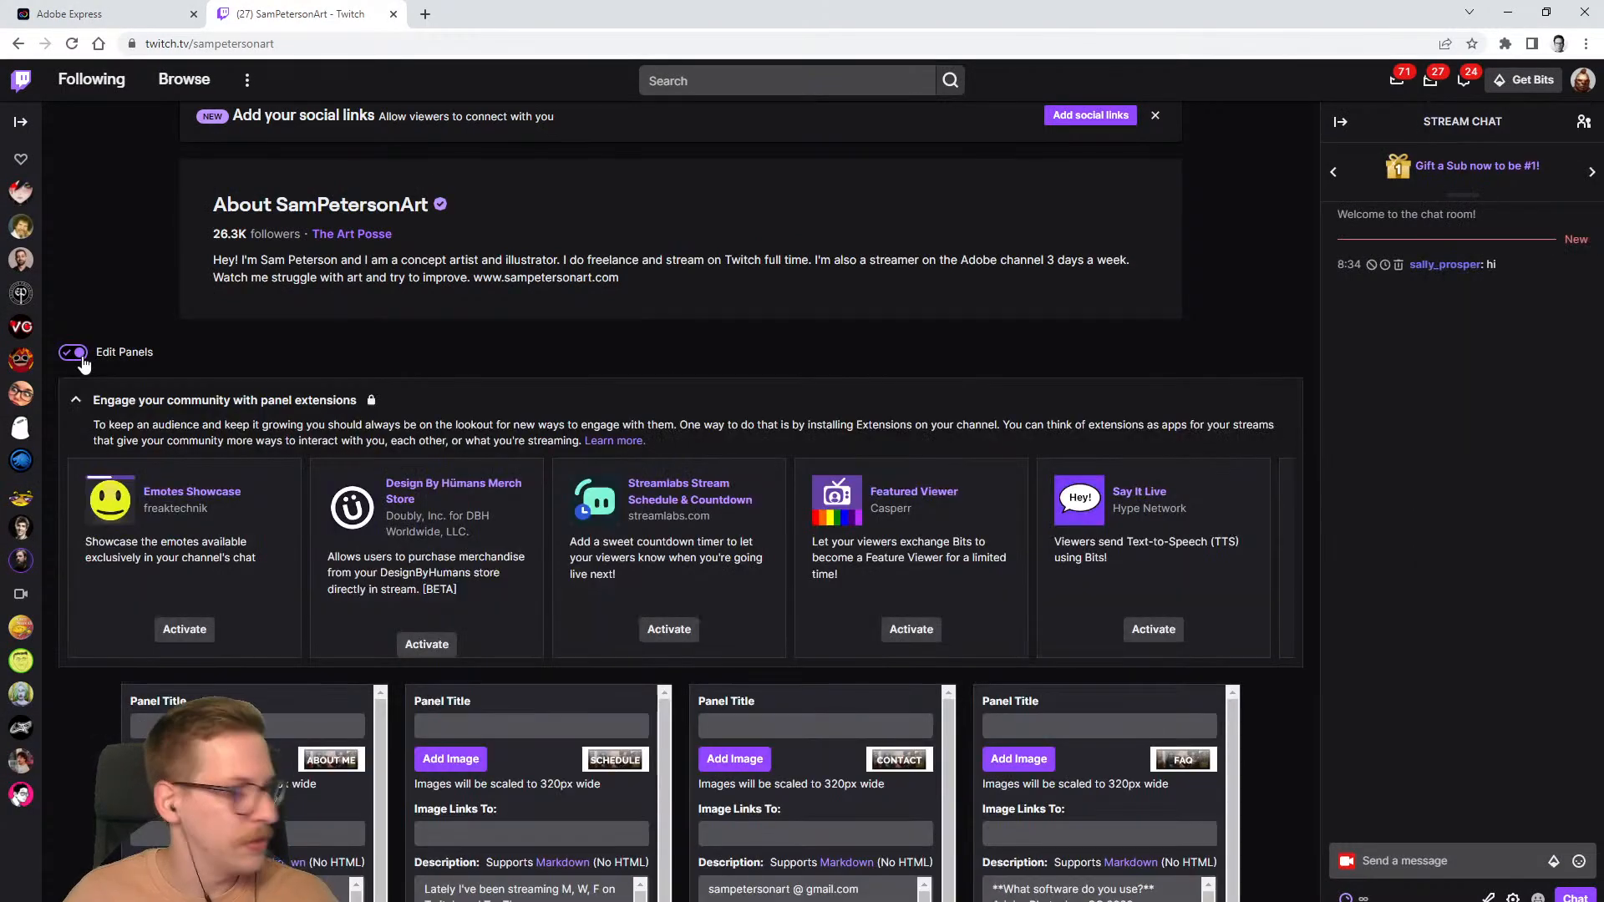
scroll(235, 306, "down", 5)
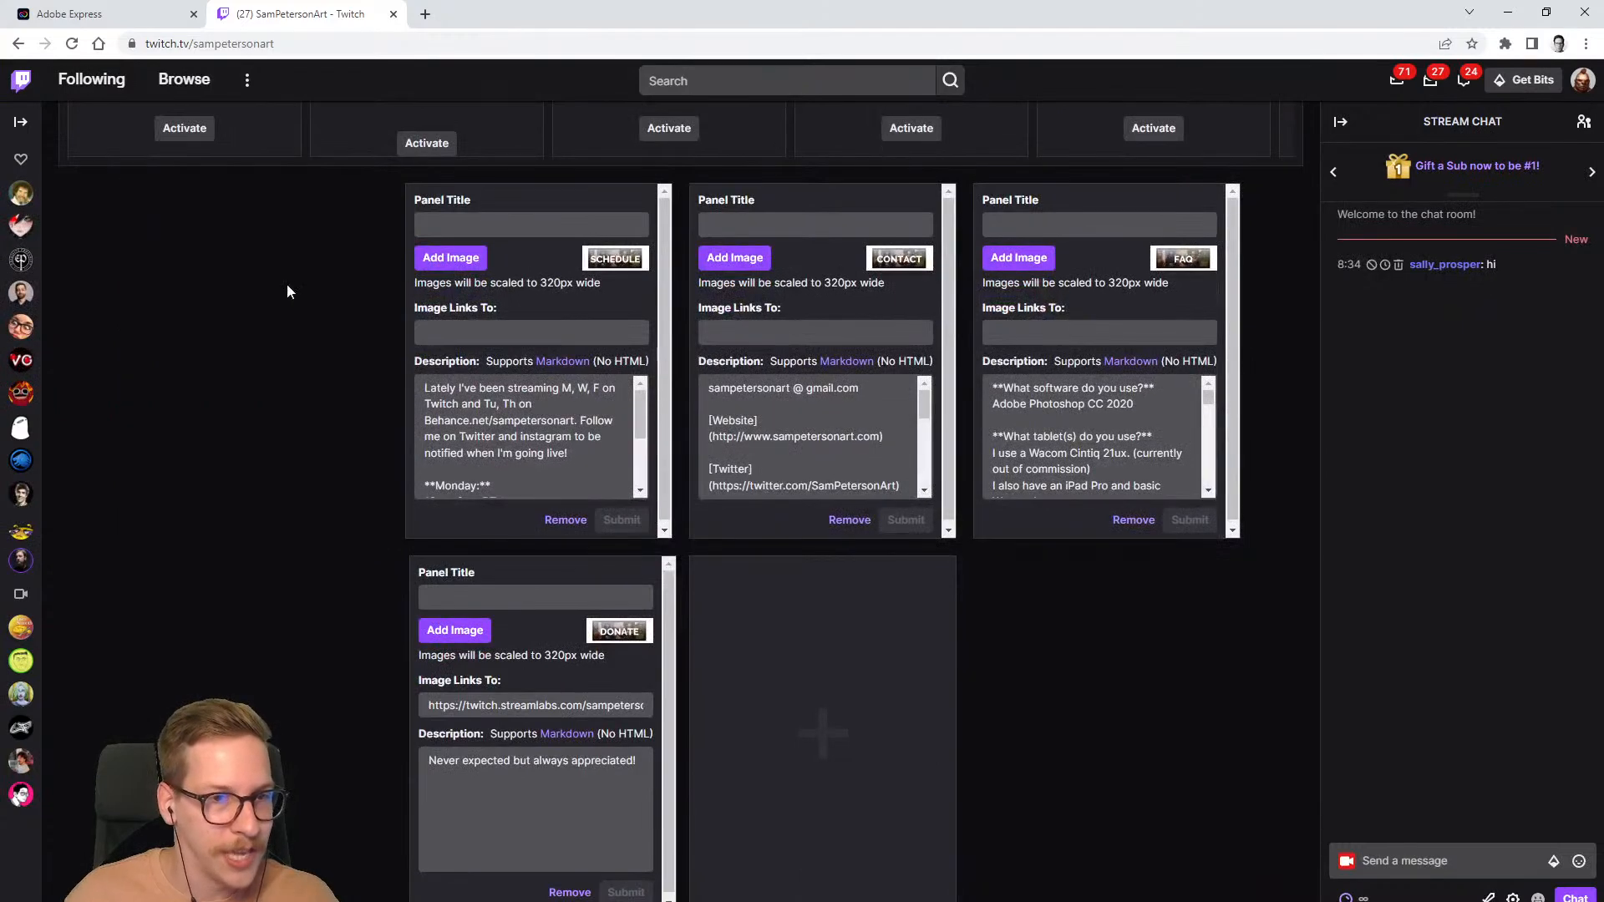
left_click(286, 283)
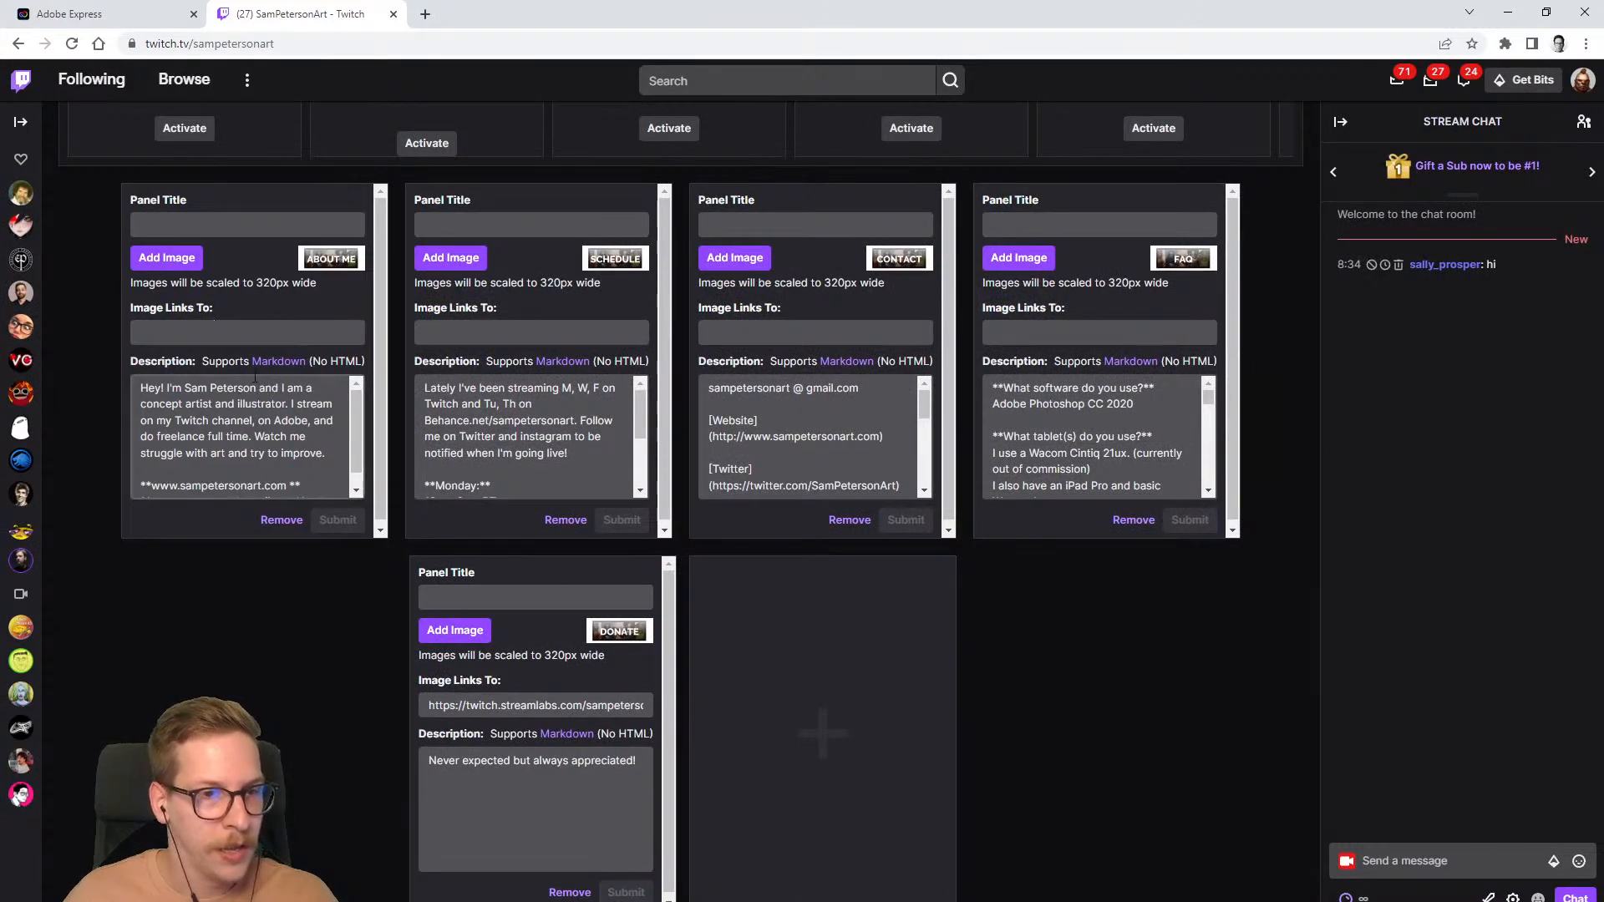
- Replace the About Me panel's image with the downloaded bard PNG, extend the crop to the full image, and submit the panel
left_click(168, 257)
left_click(785, 536)
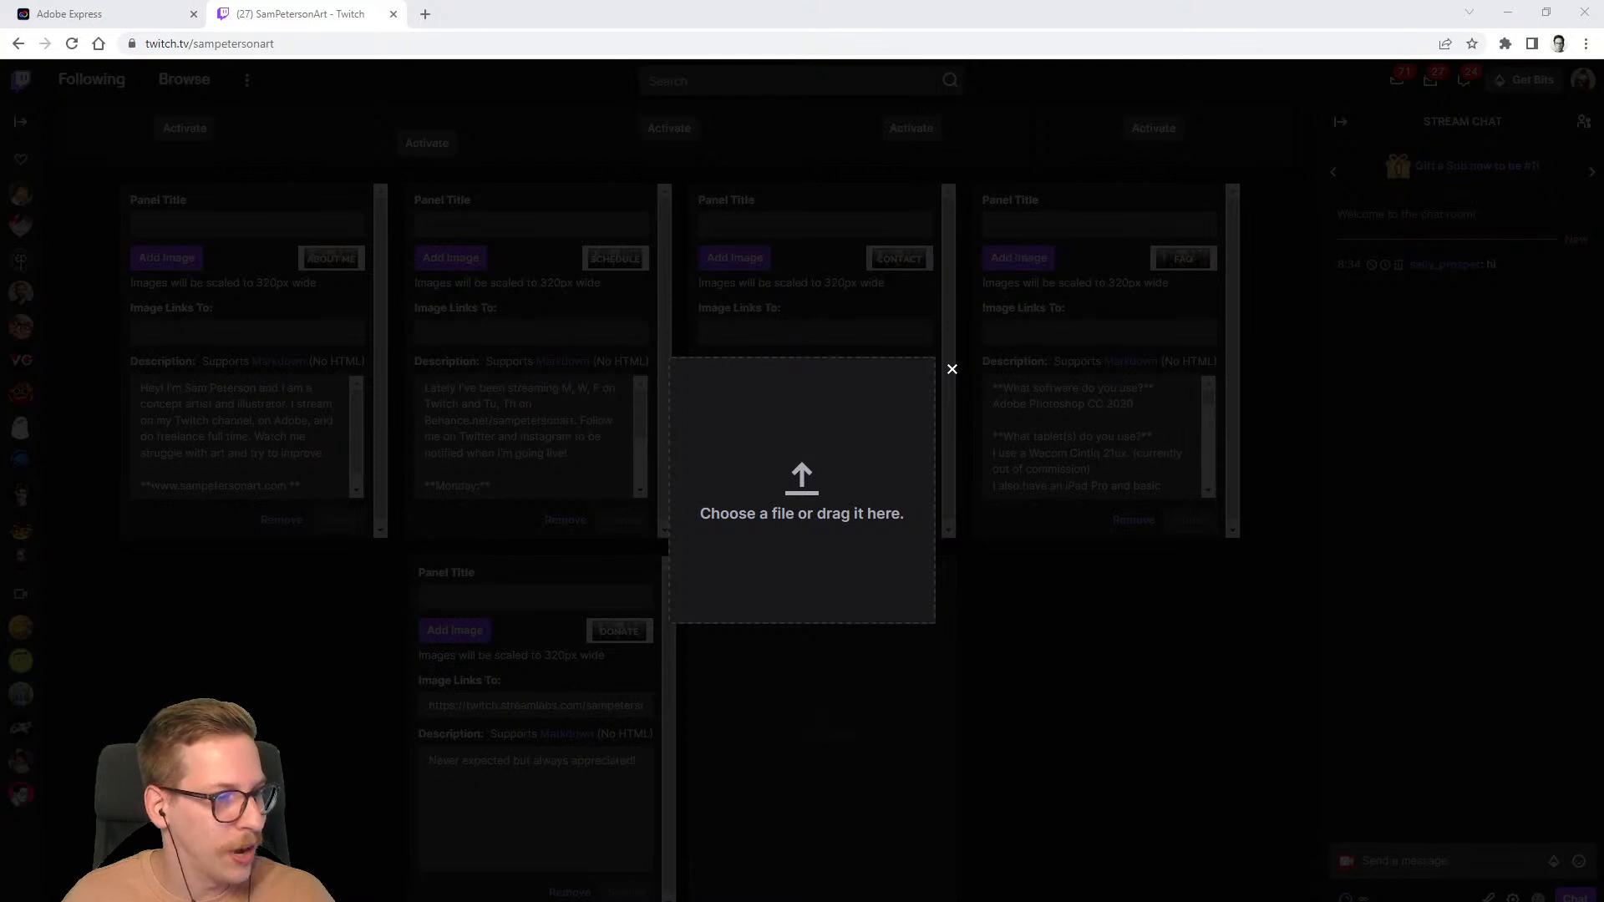
double_click(371, 499)
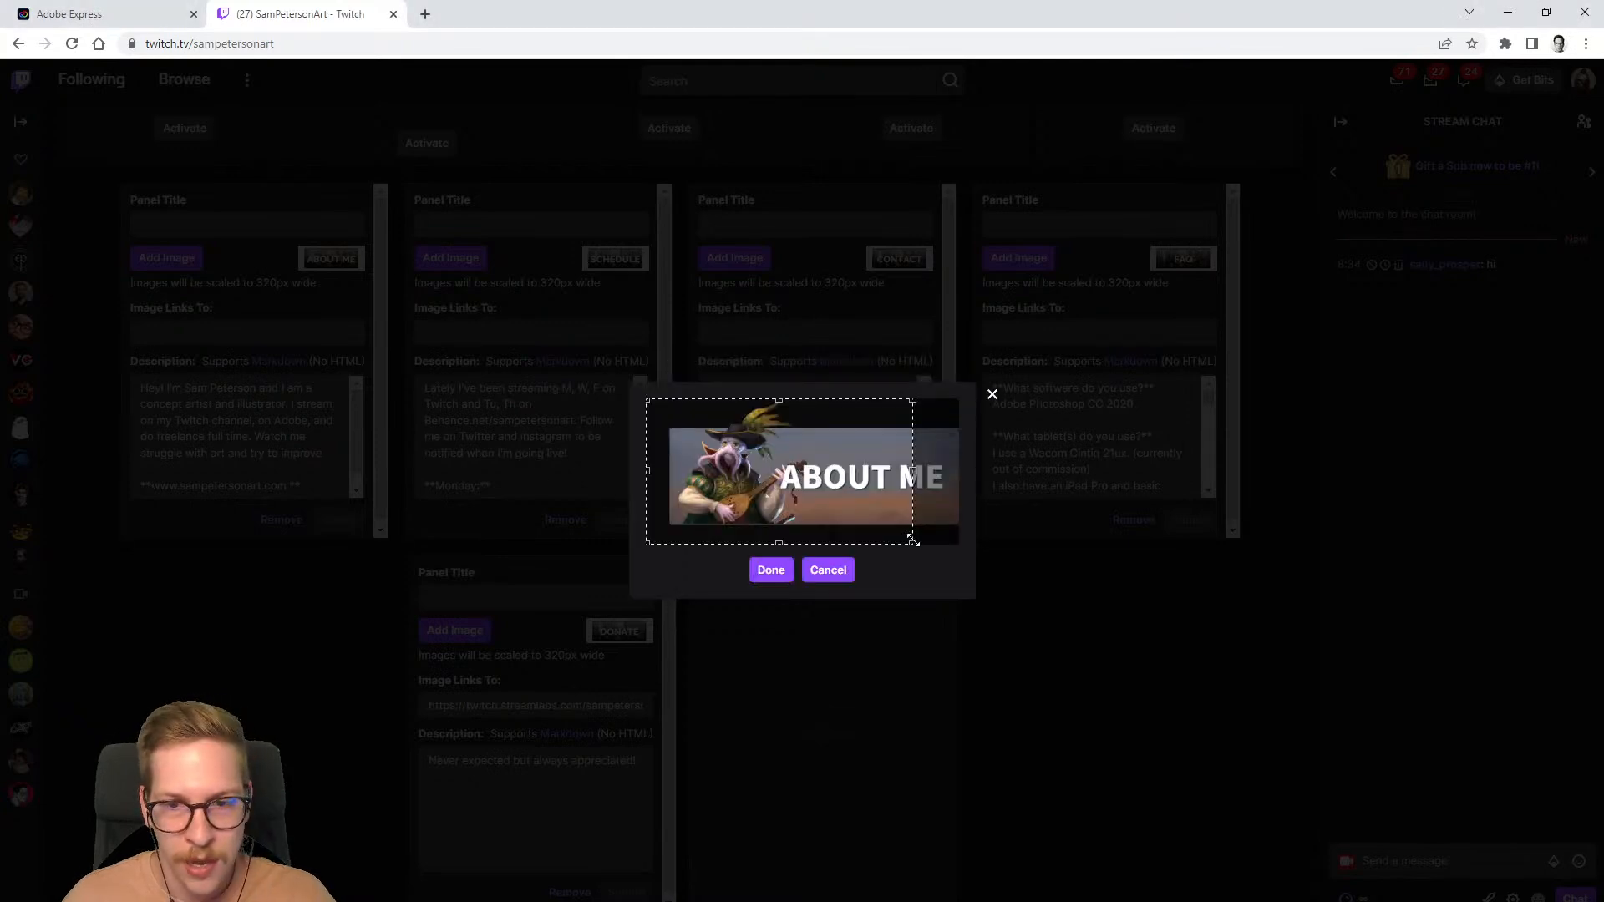
left_click_drag(911, 542, 959, 545)
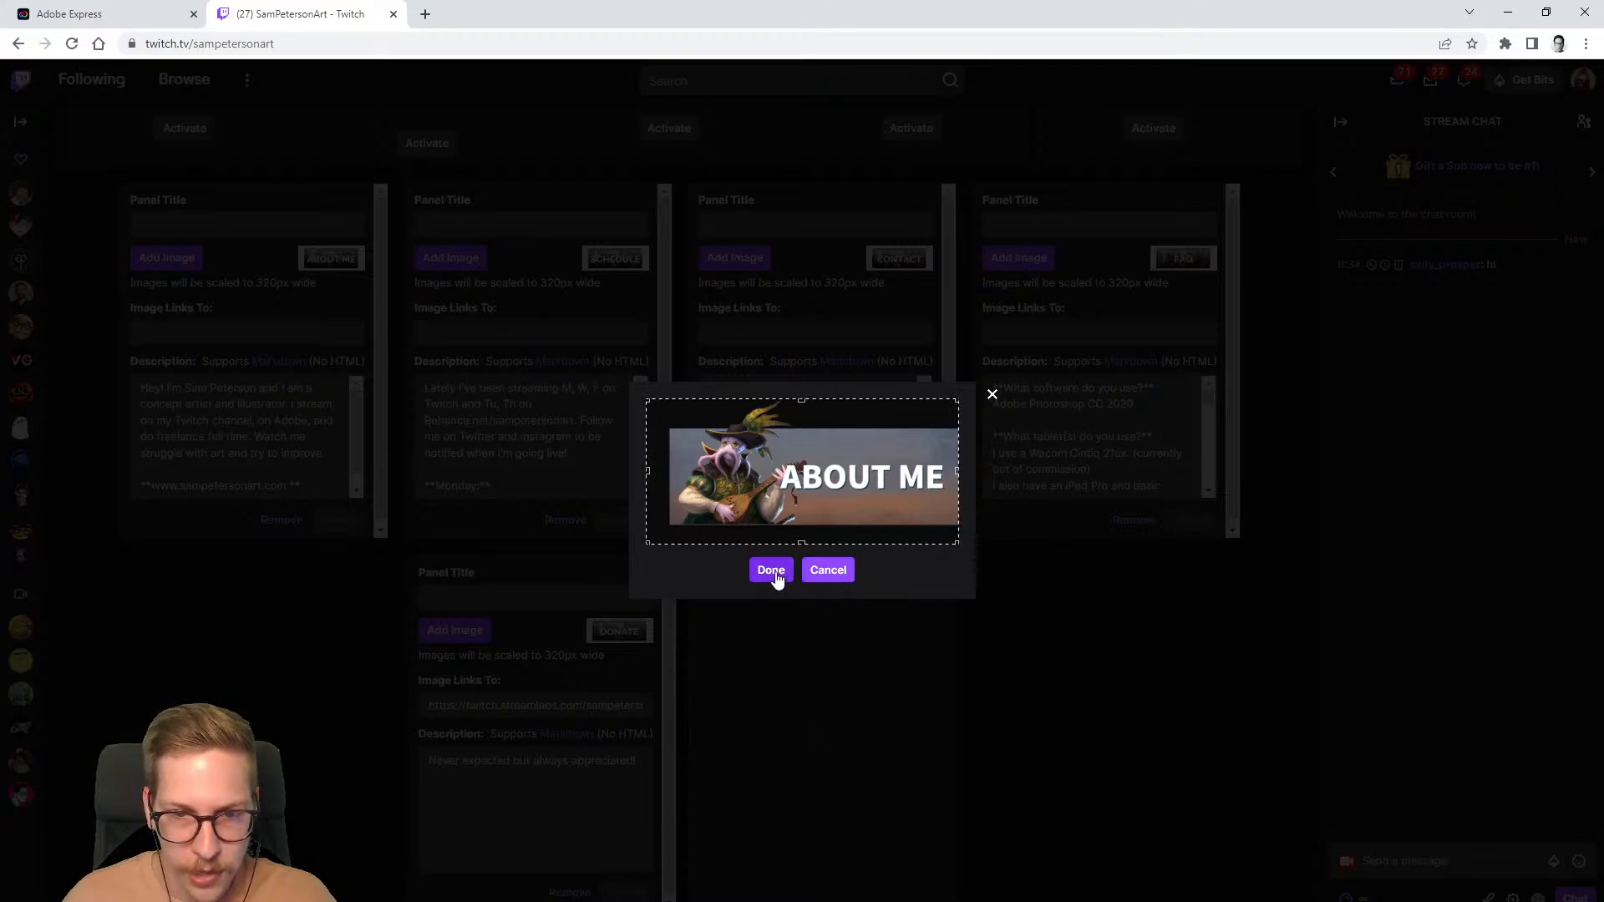
left_click(771, 571)
scroll(376, 626, "up", 3)
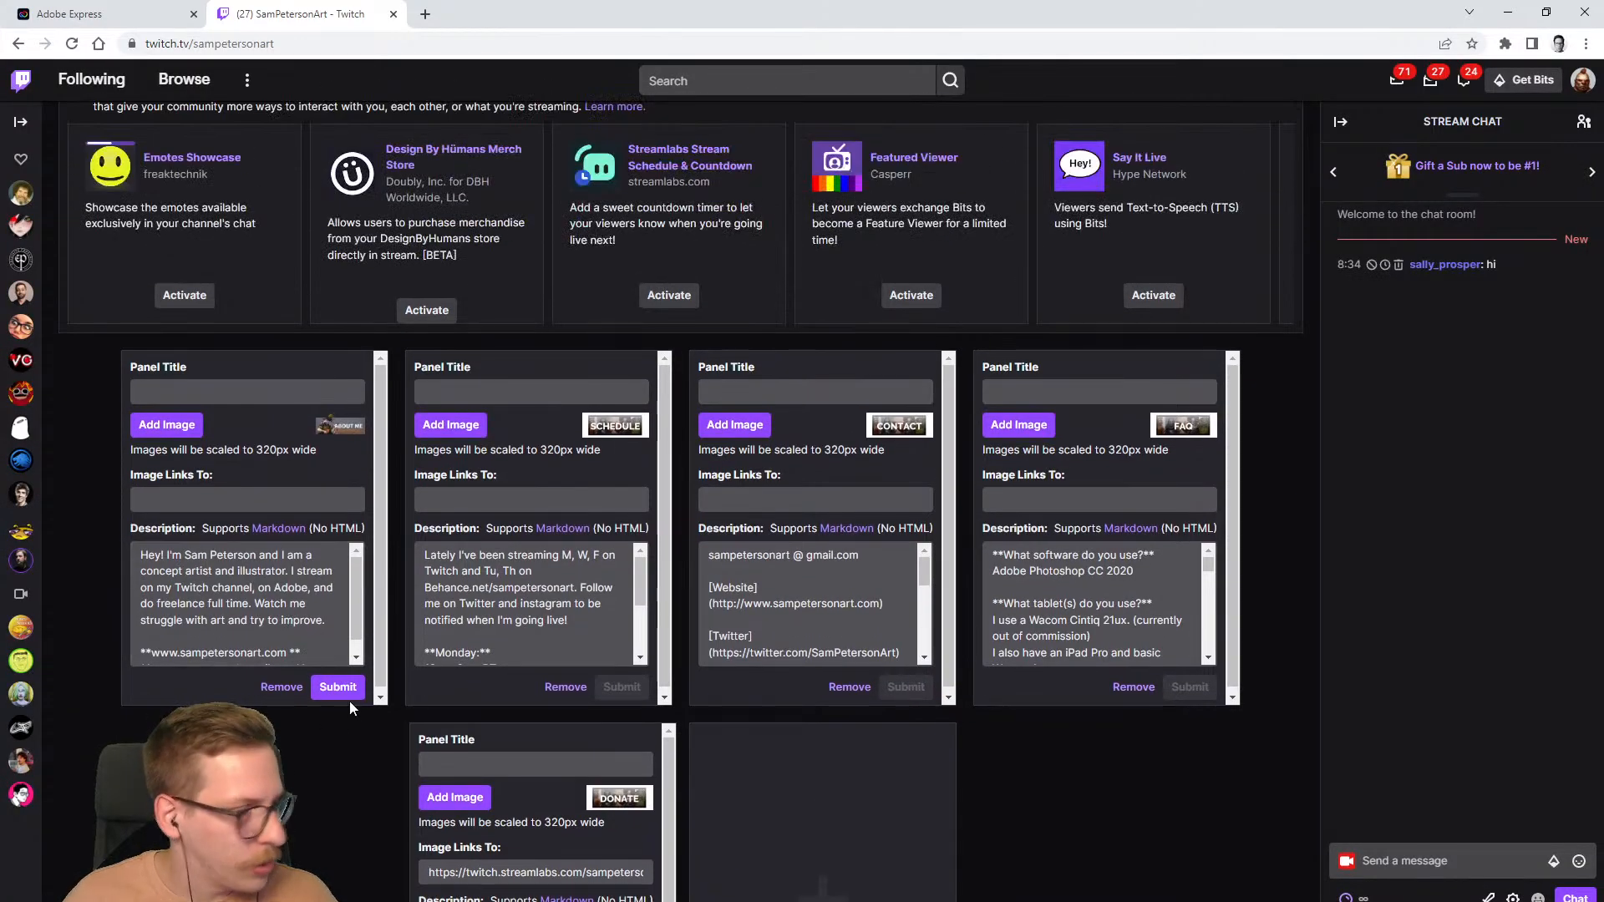
left_click(349, 696)
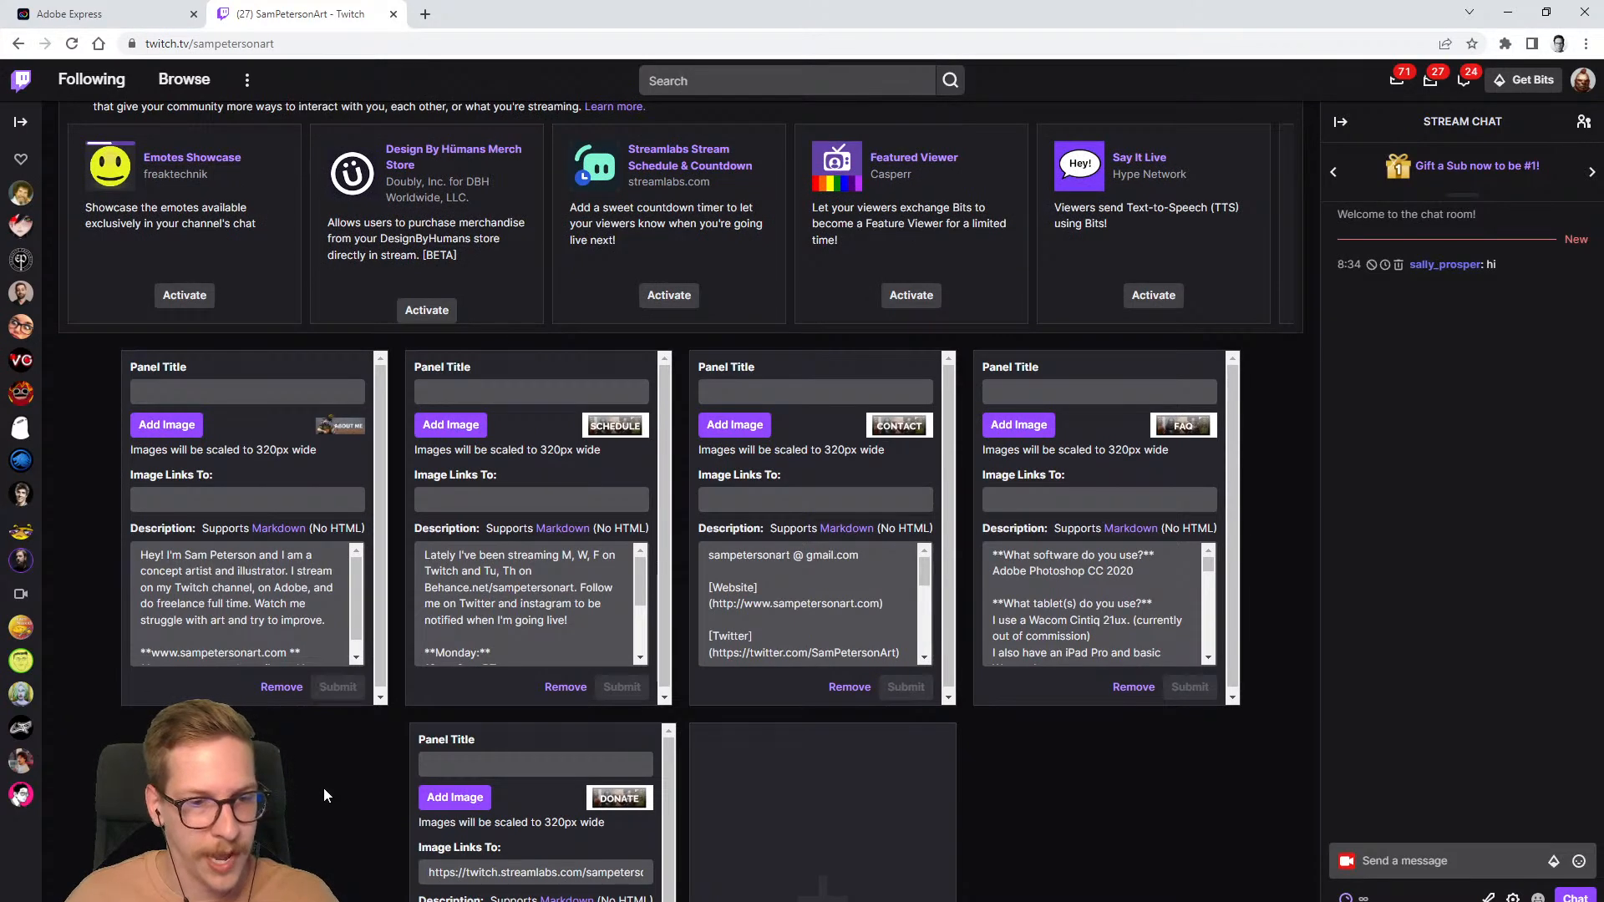
- Turn off panel editing to show the channel's info panels as viewers see them
scroll(153, 299, "up", 2)
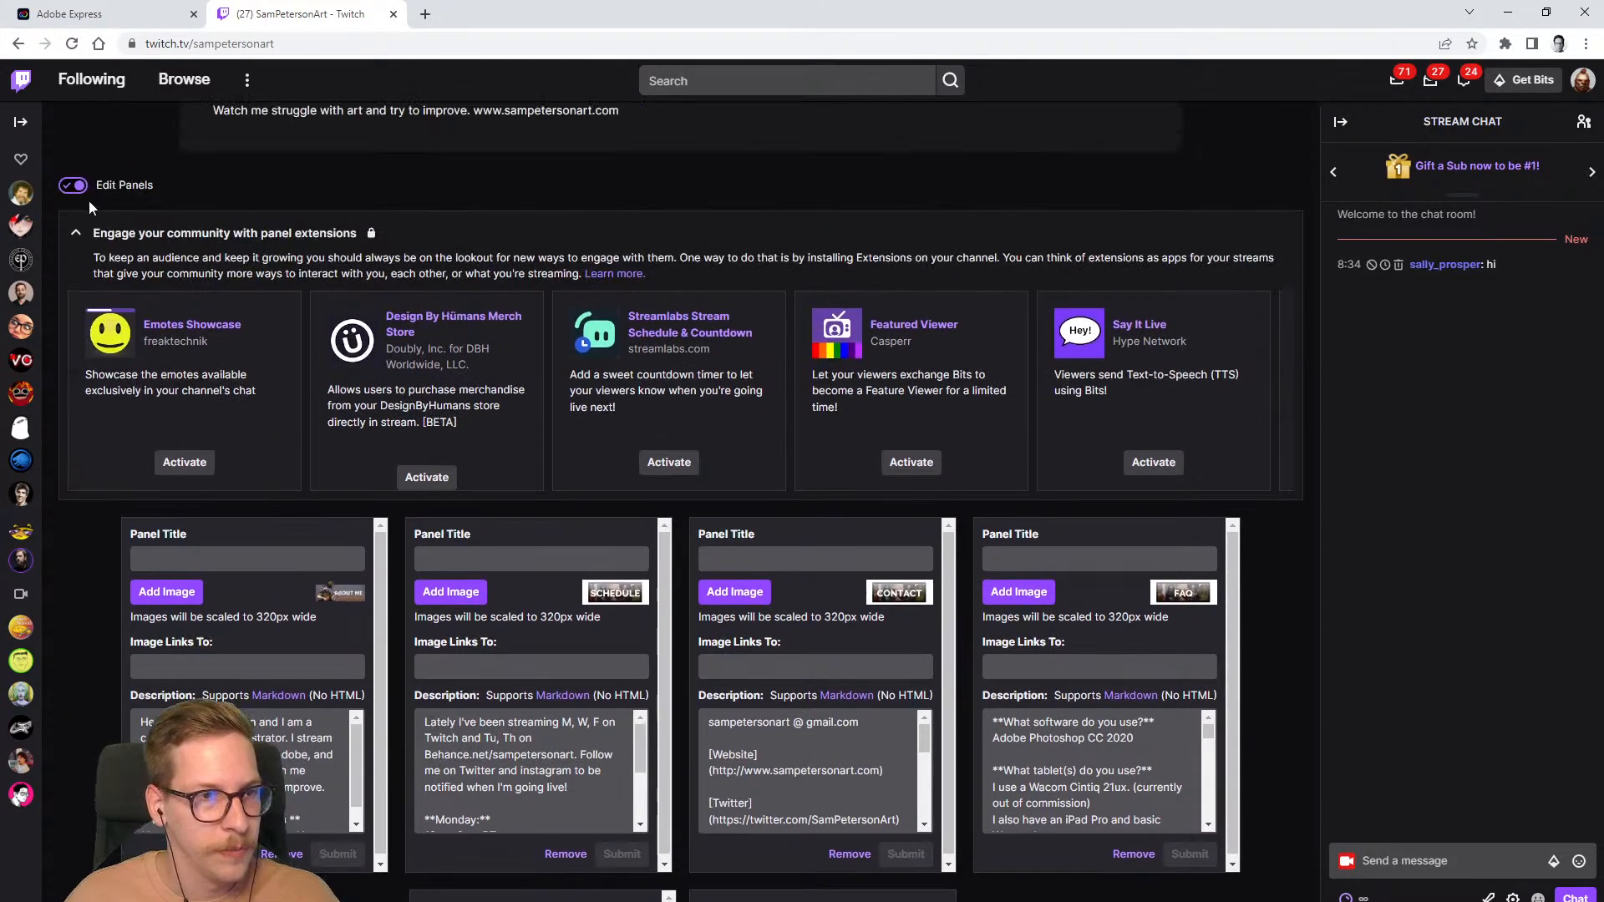
left_click(75, 186)
scroll(485, 579, "up", 1)
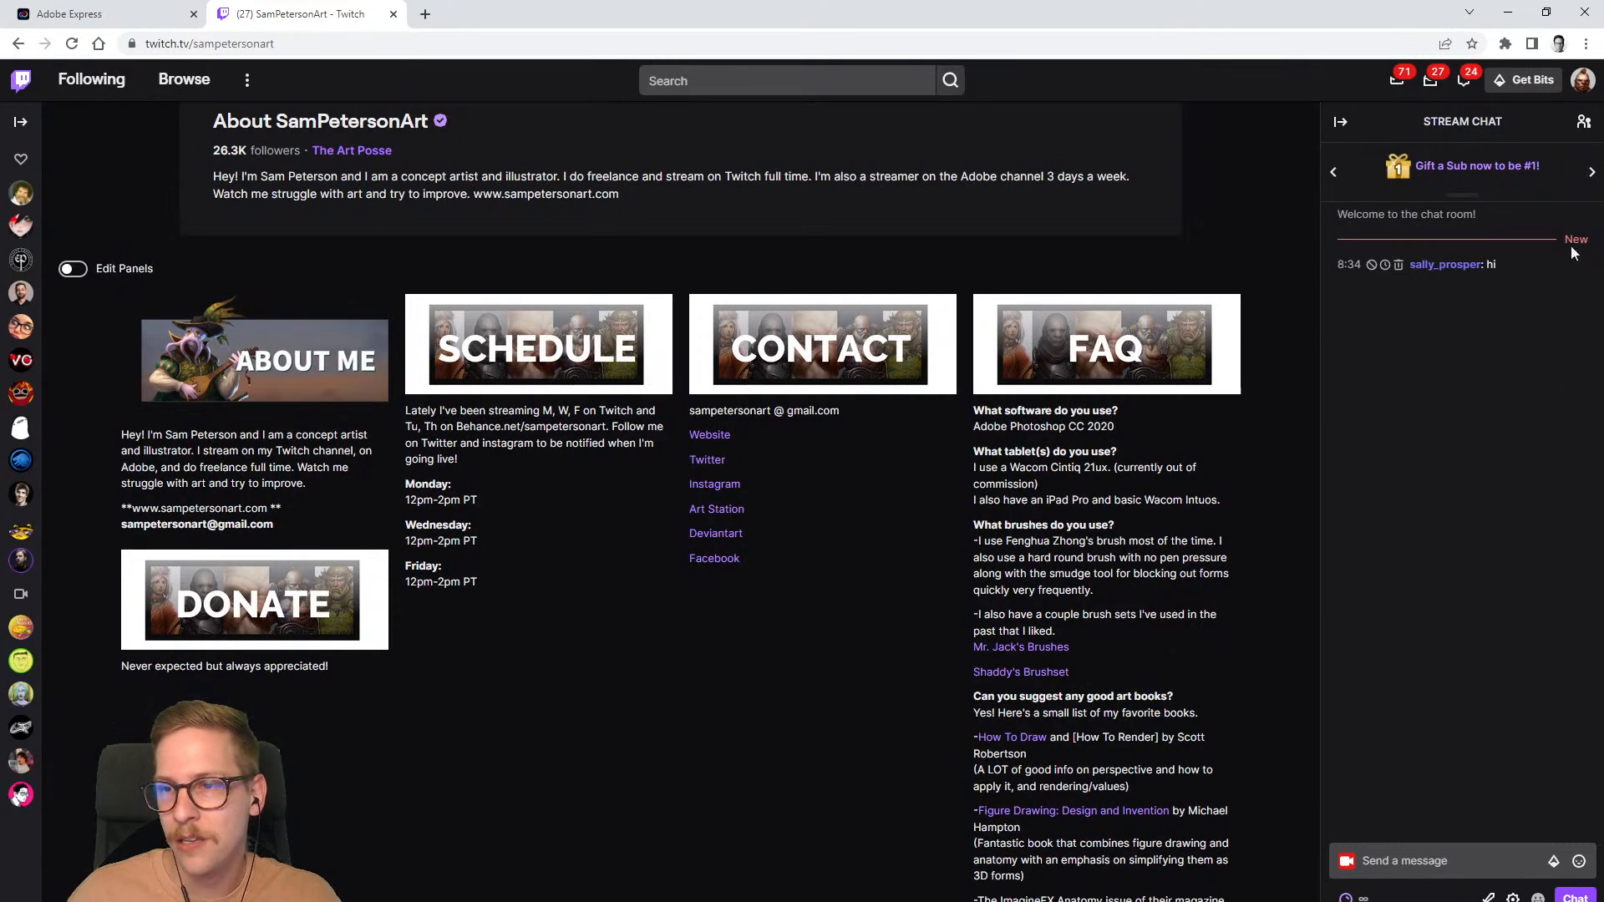
- Compare the info panels on the light and dark Twitch themes, then return to the dark theme
left_click(1583, 80)
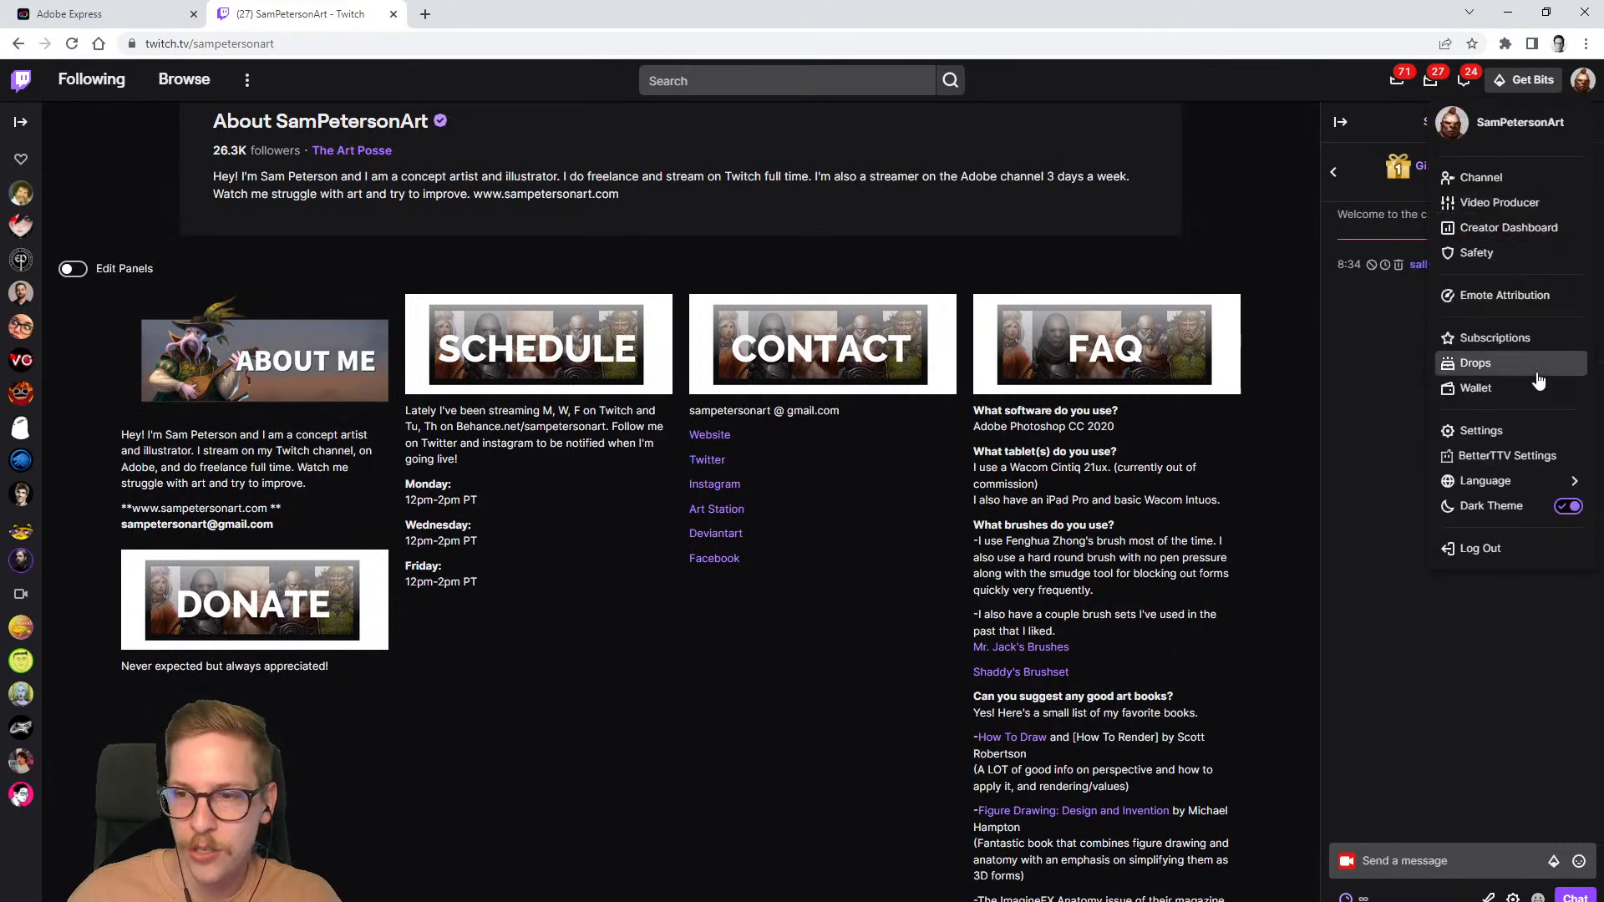
left_click(1570, 511)
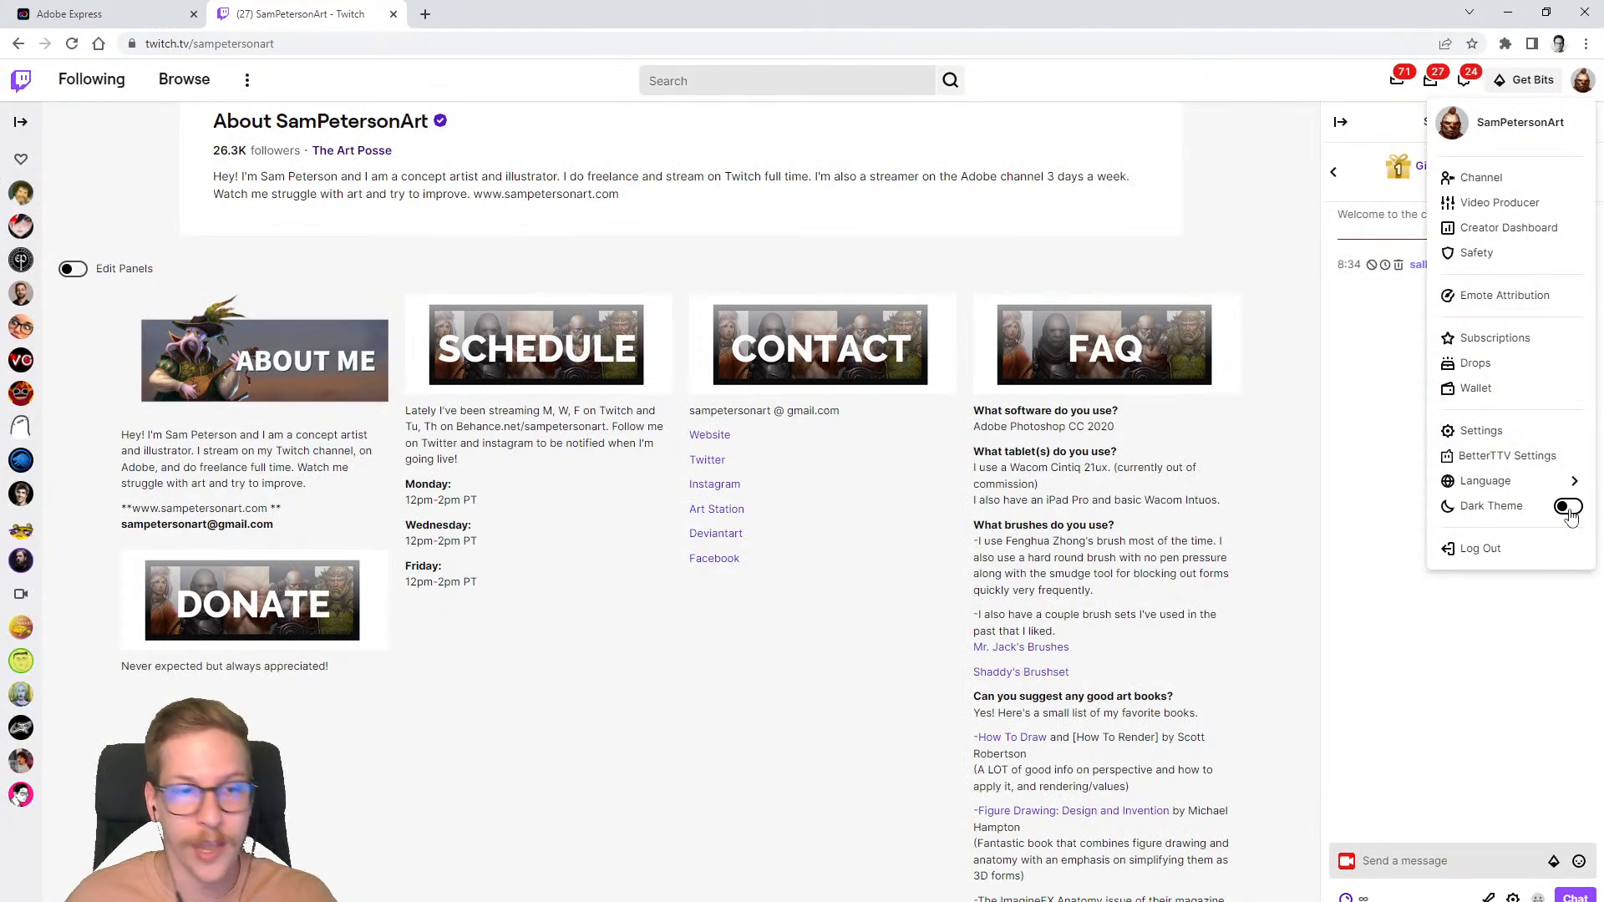
left_click(1570, 510)
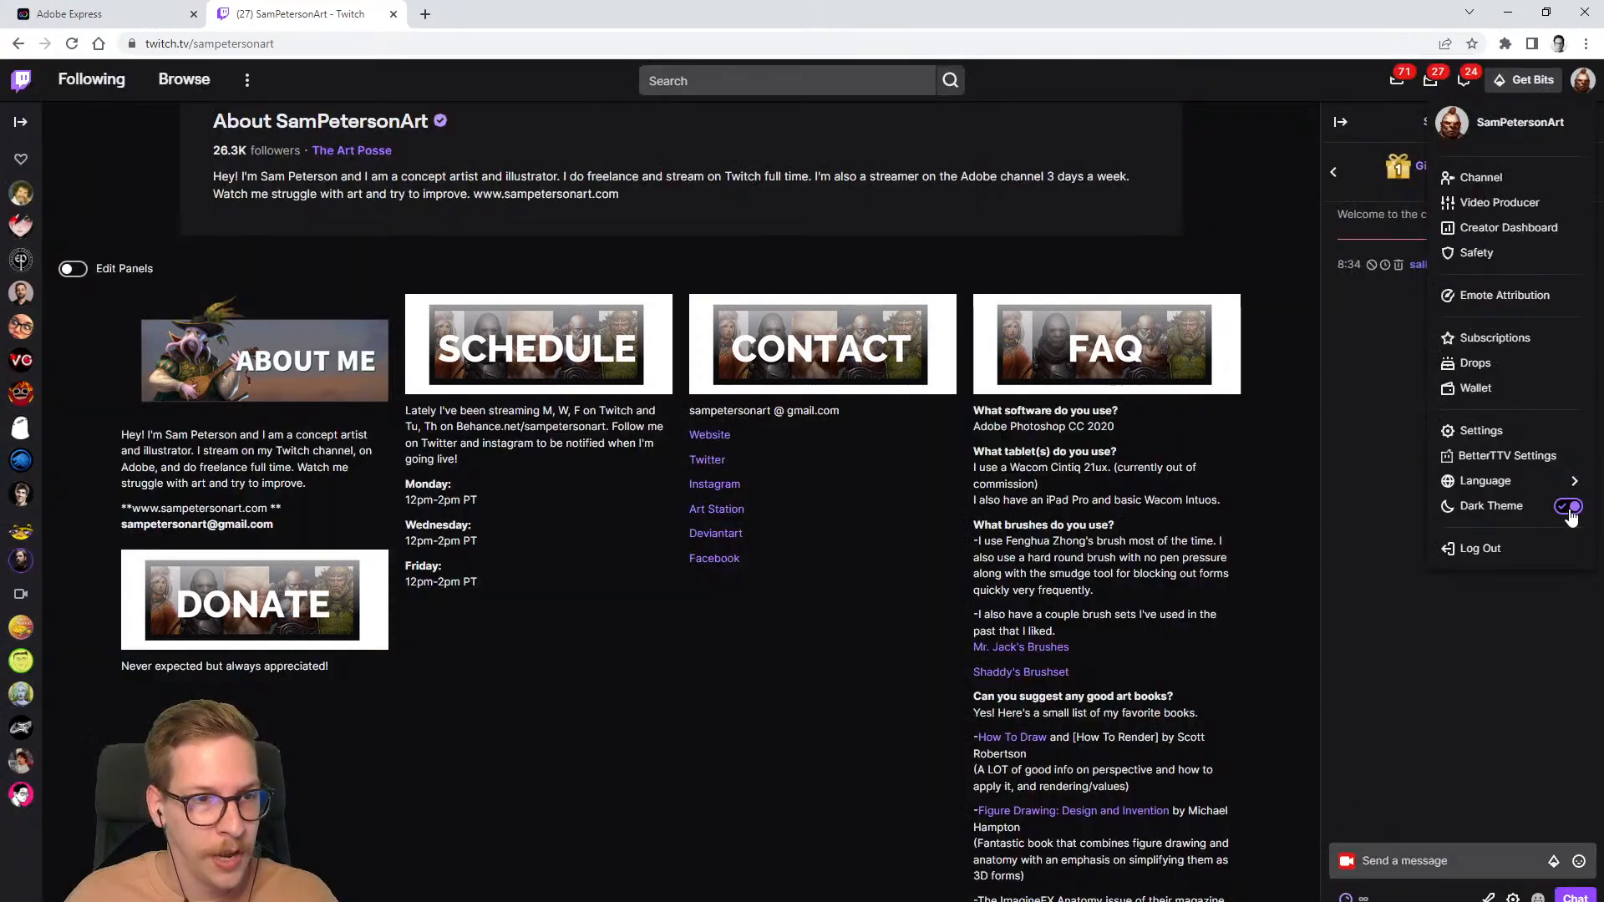
left_click(1570, 511)
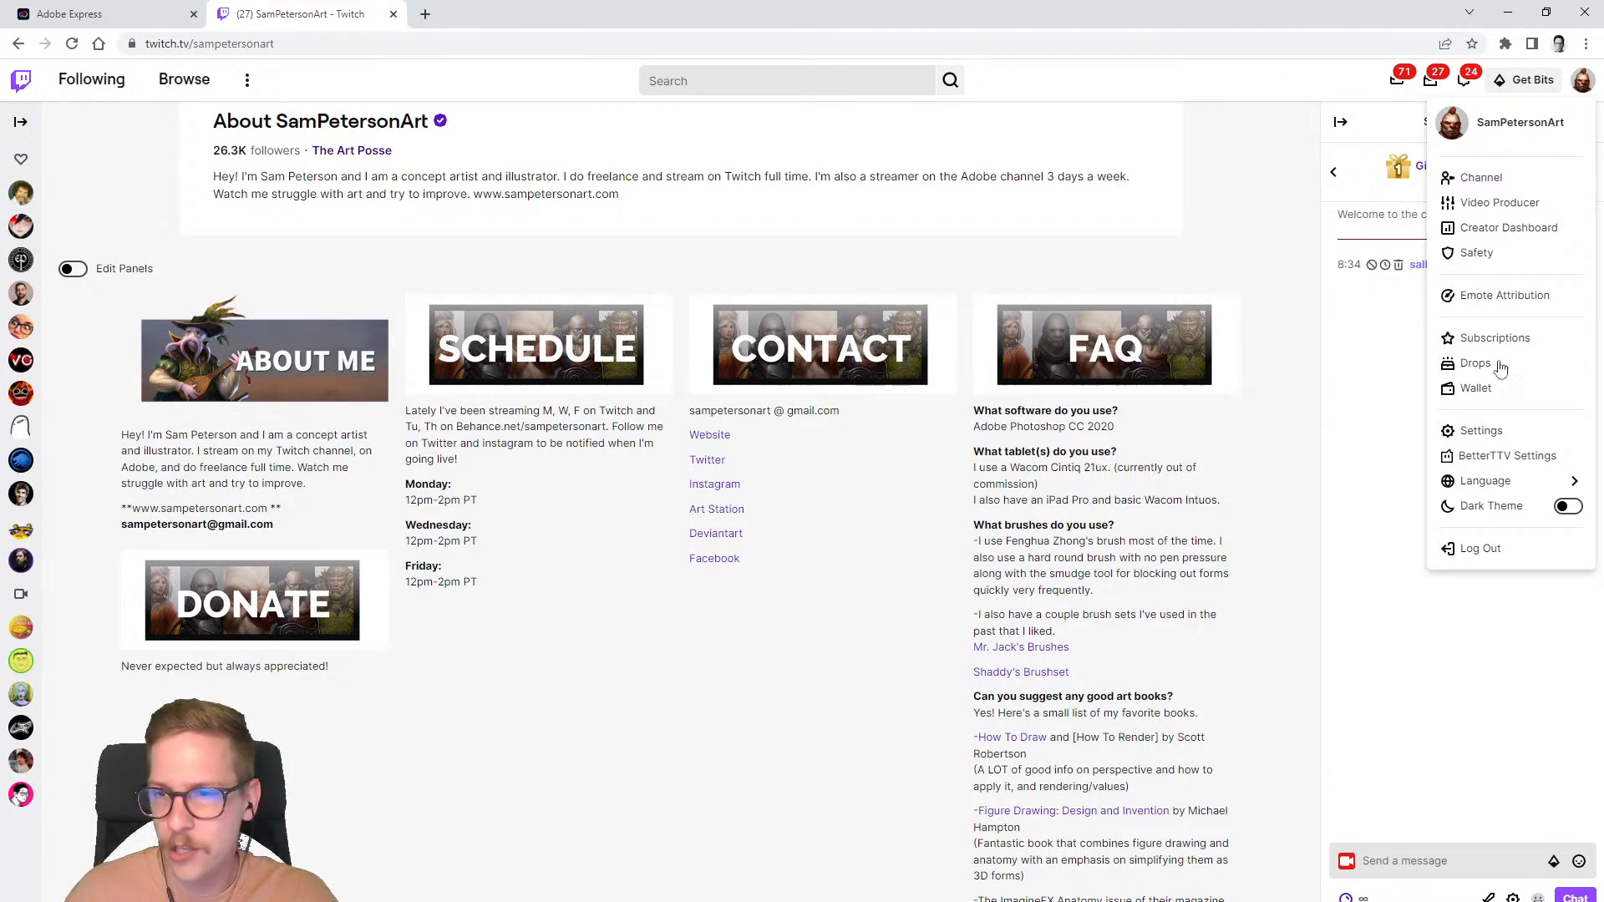
left_click(1569, 508)
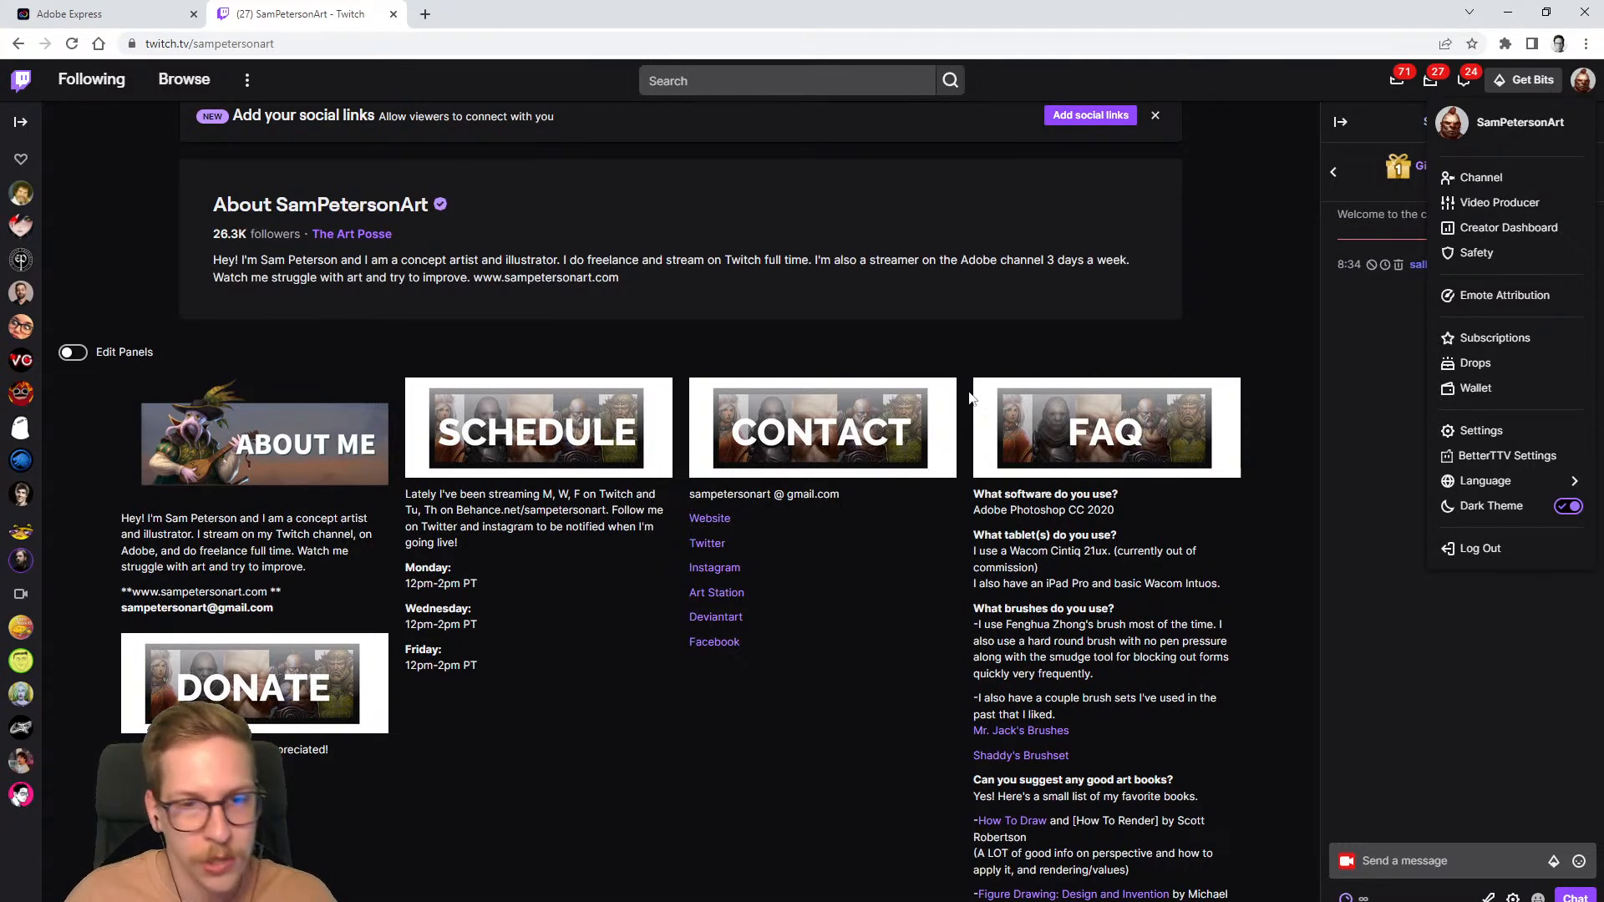
- Switch to Adobe Express and duplicate the "ABOUT ME" panel project under the name "Contact - Twitch"
left_click(76, 17)
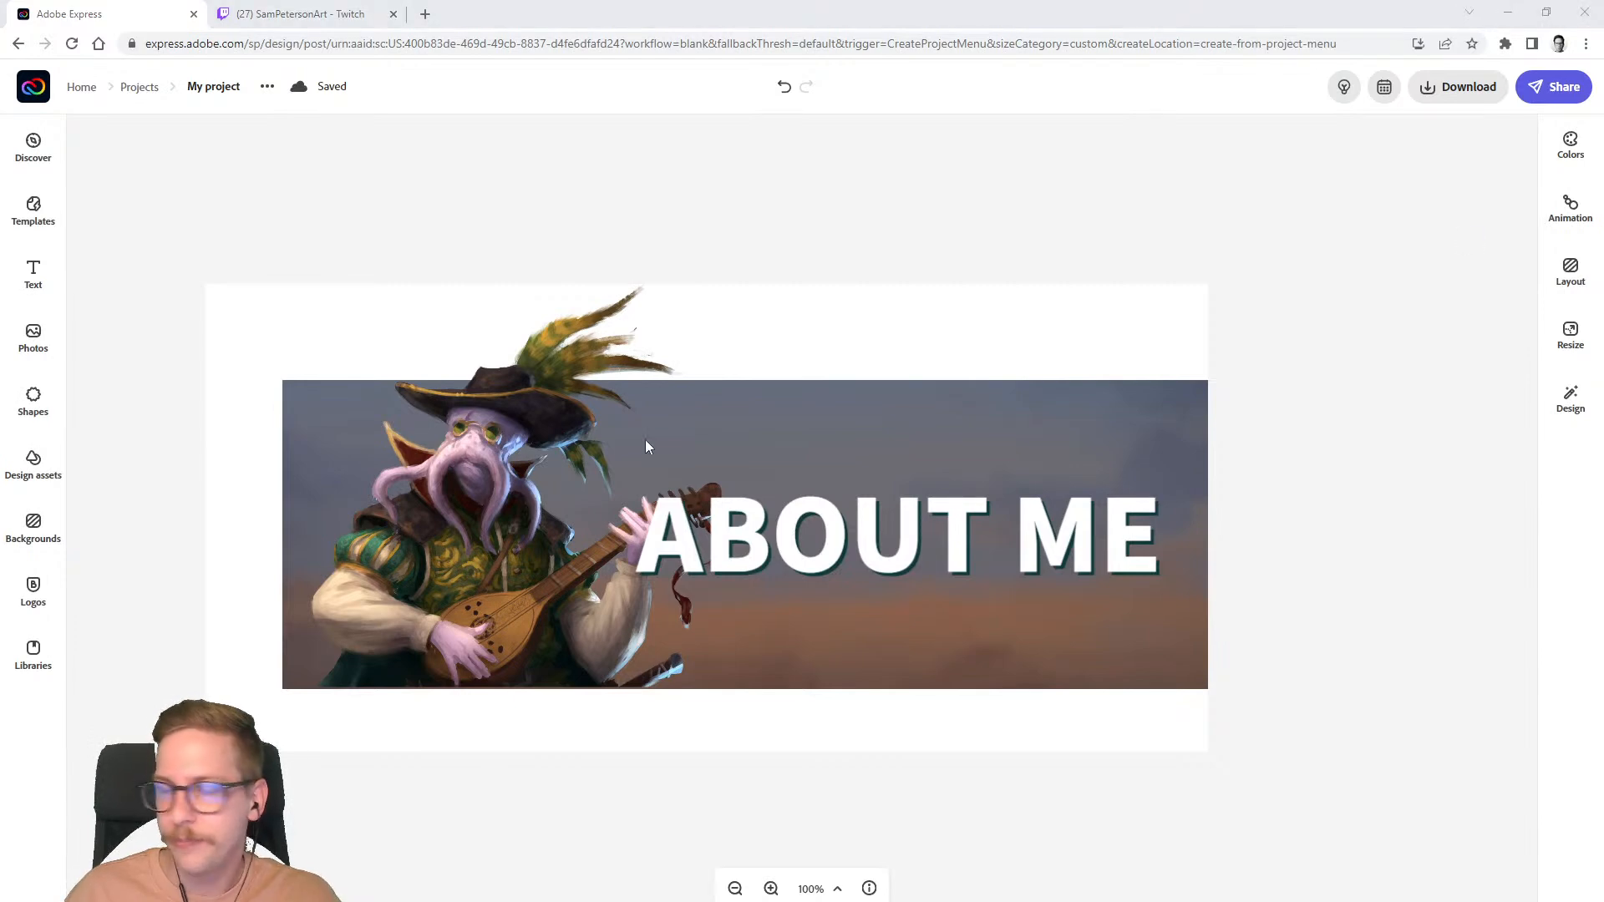
left_click(241, 210)
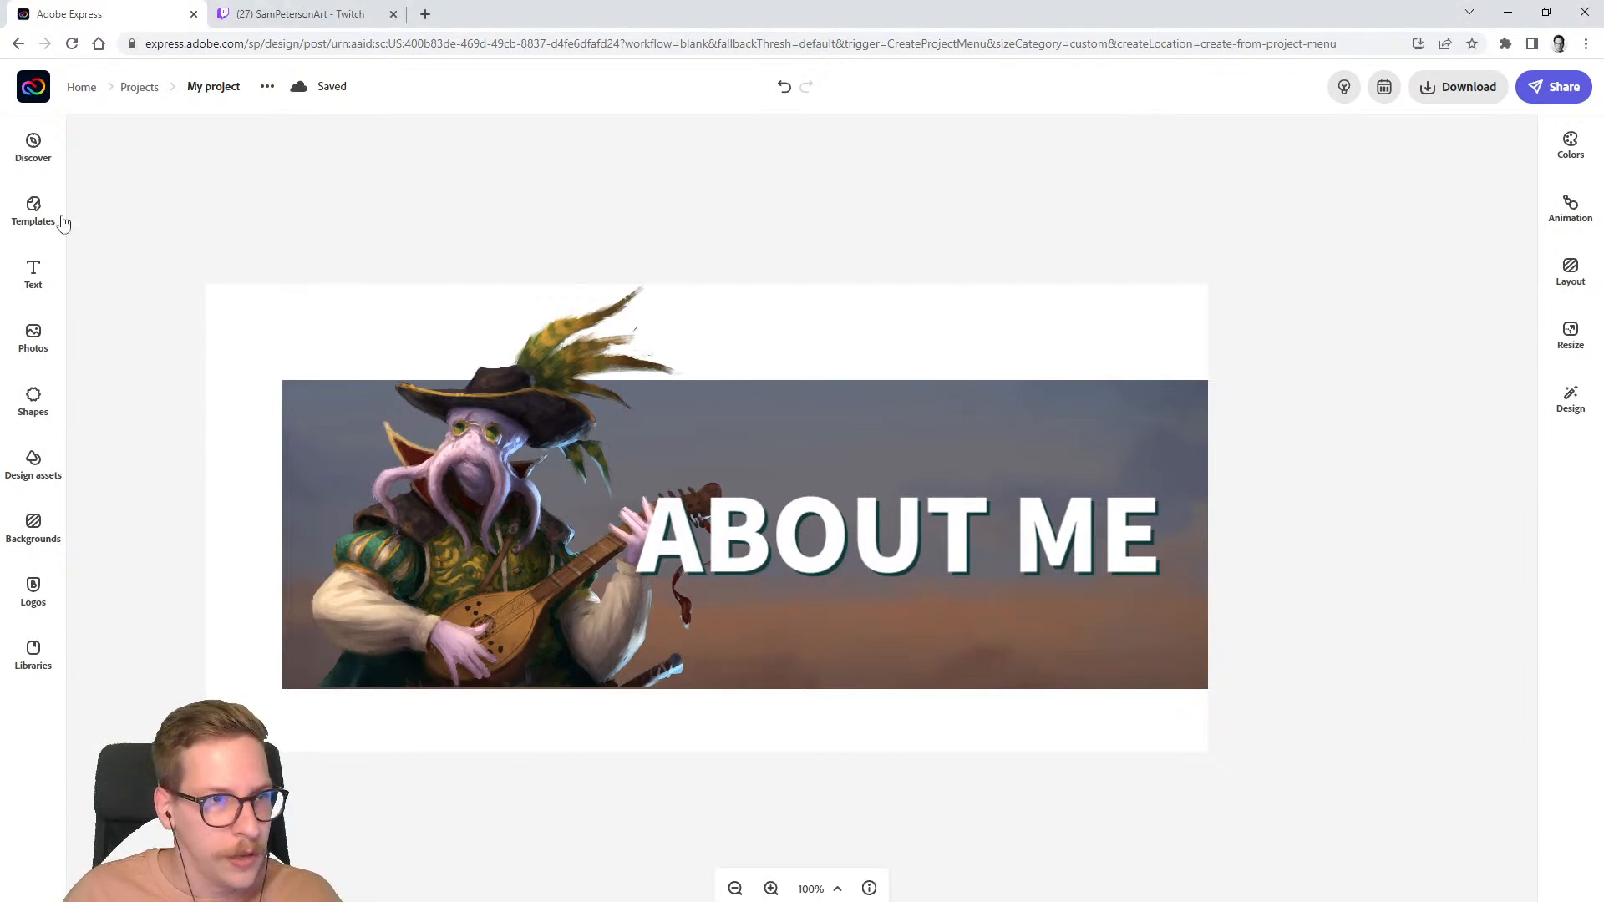
left_click(138, 88)
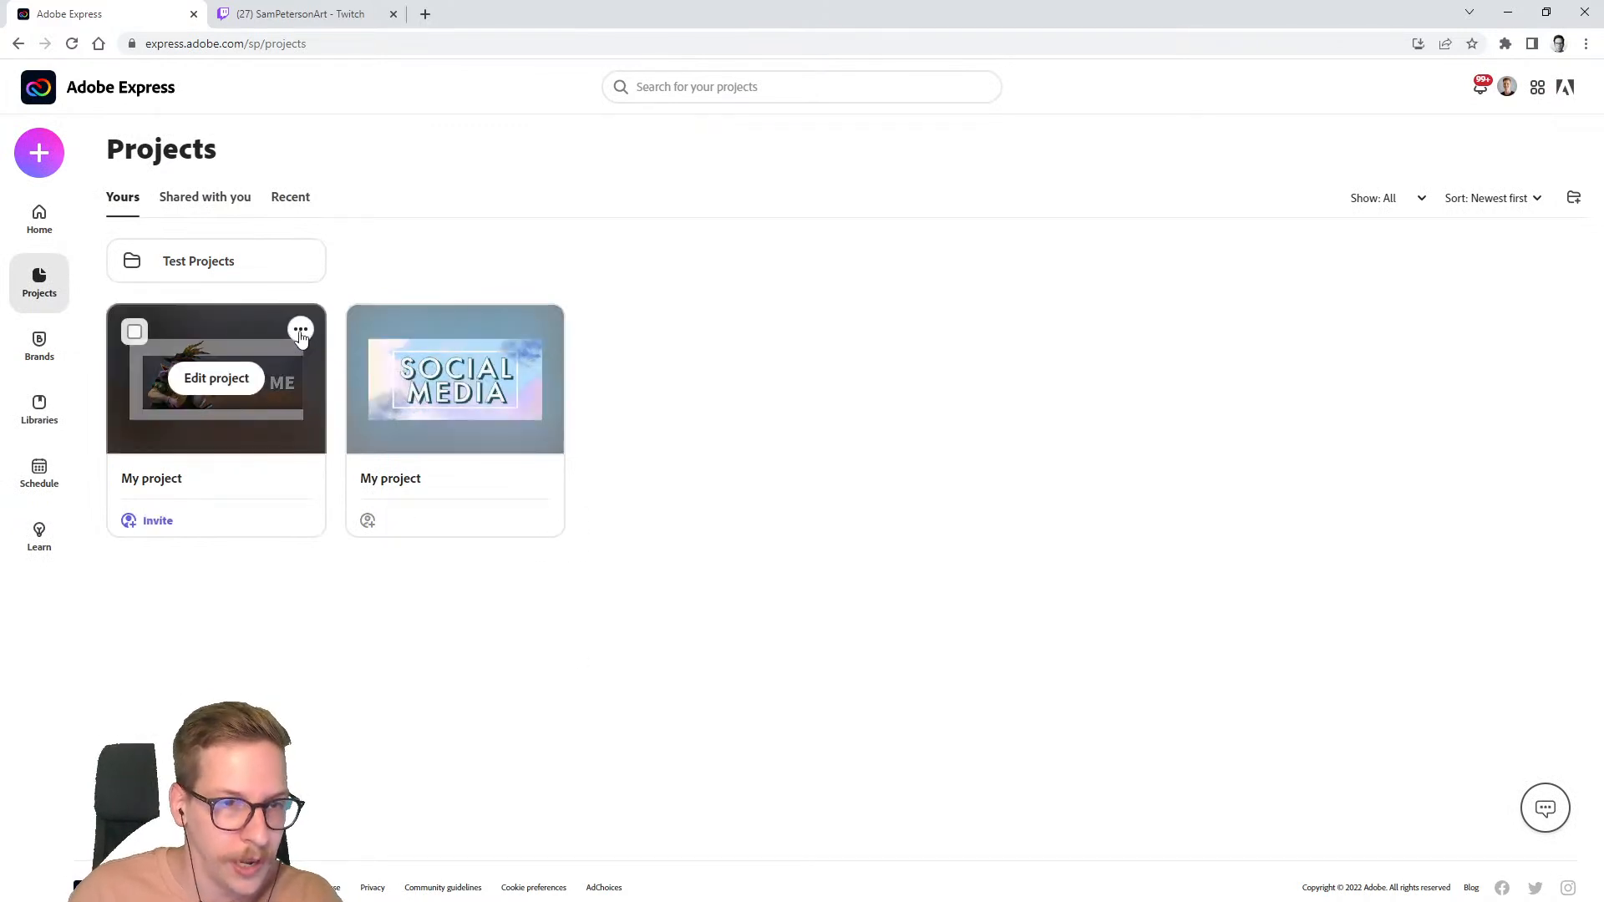
left_click(301, 332)
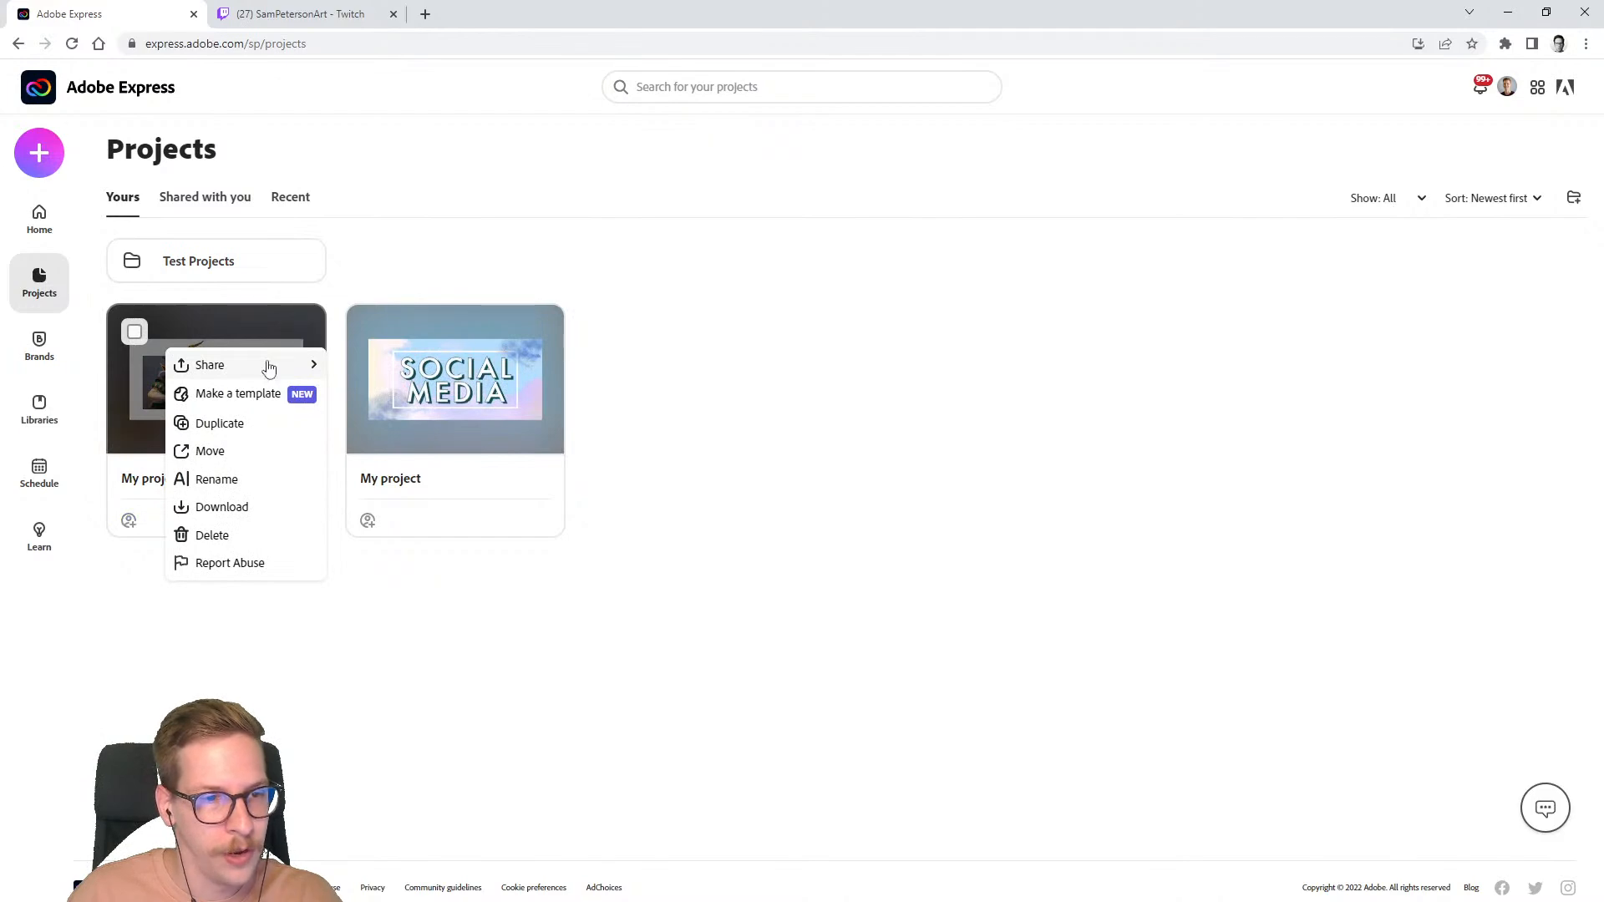
left_click(223, 424)
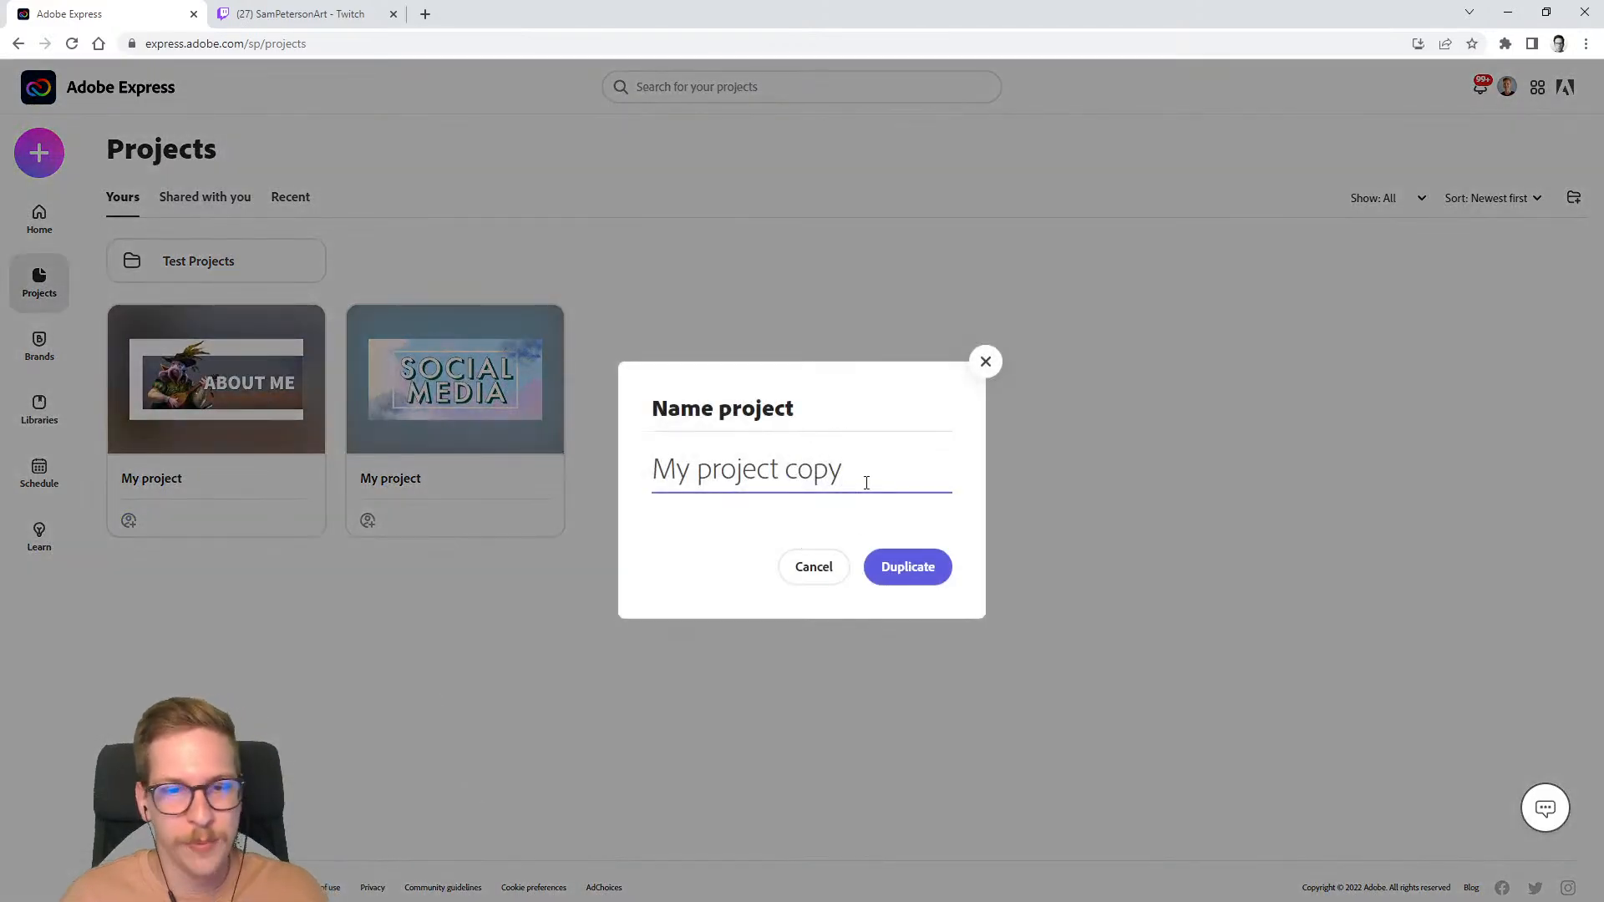
triple_click(866, 483)
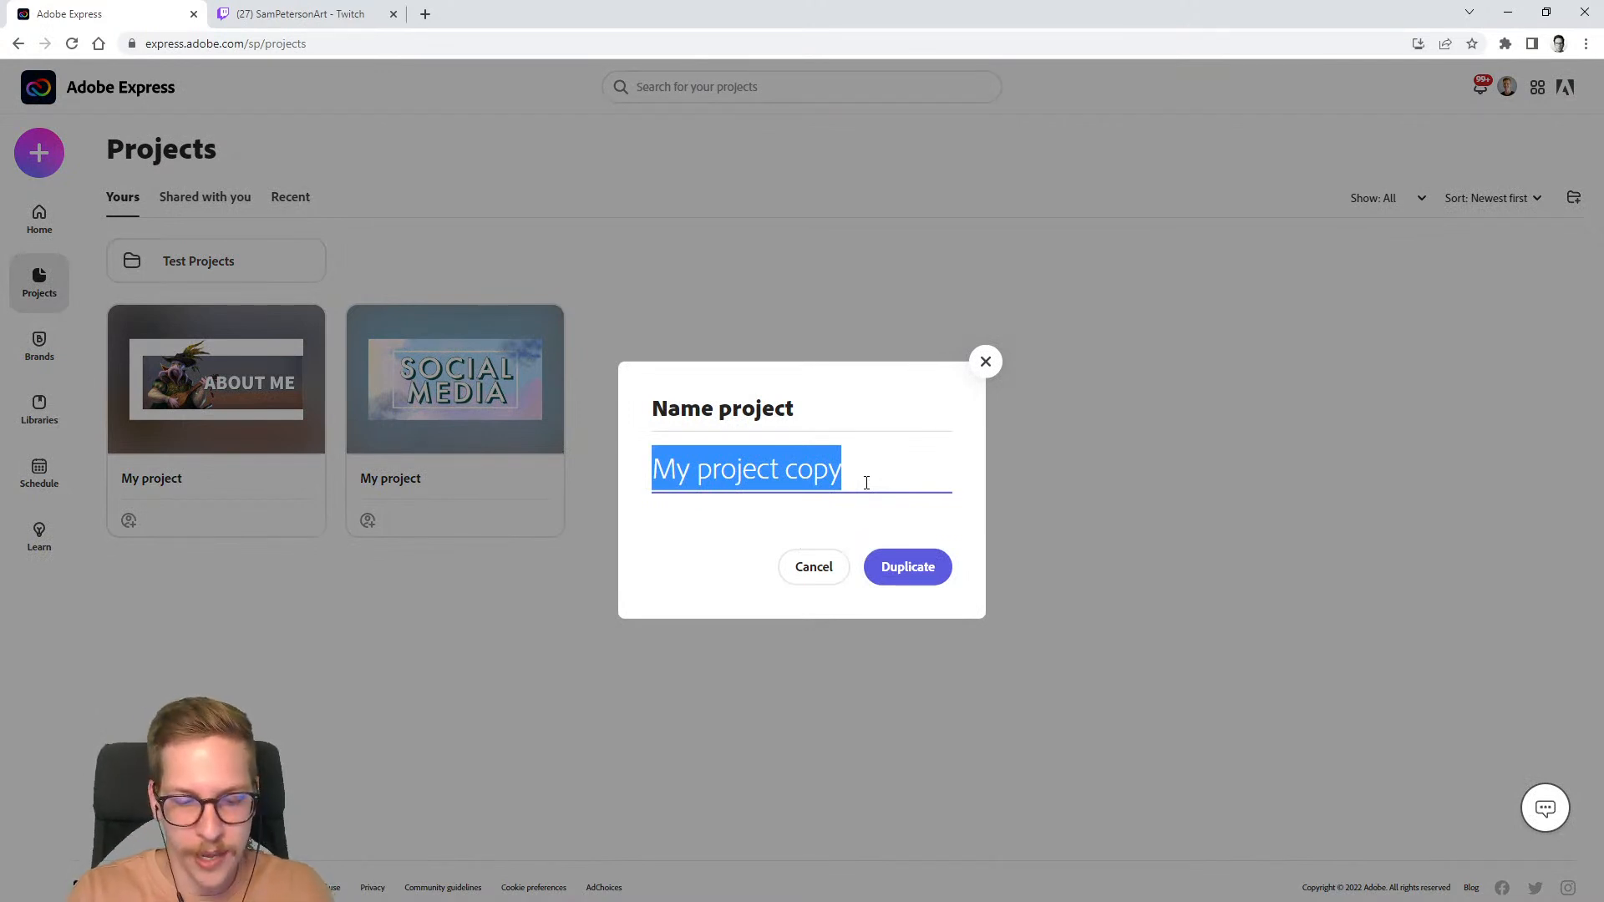
type("Contact")
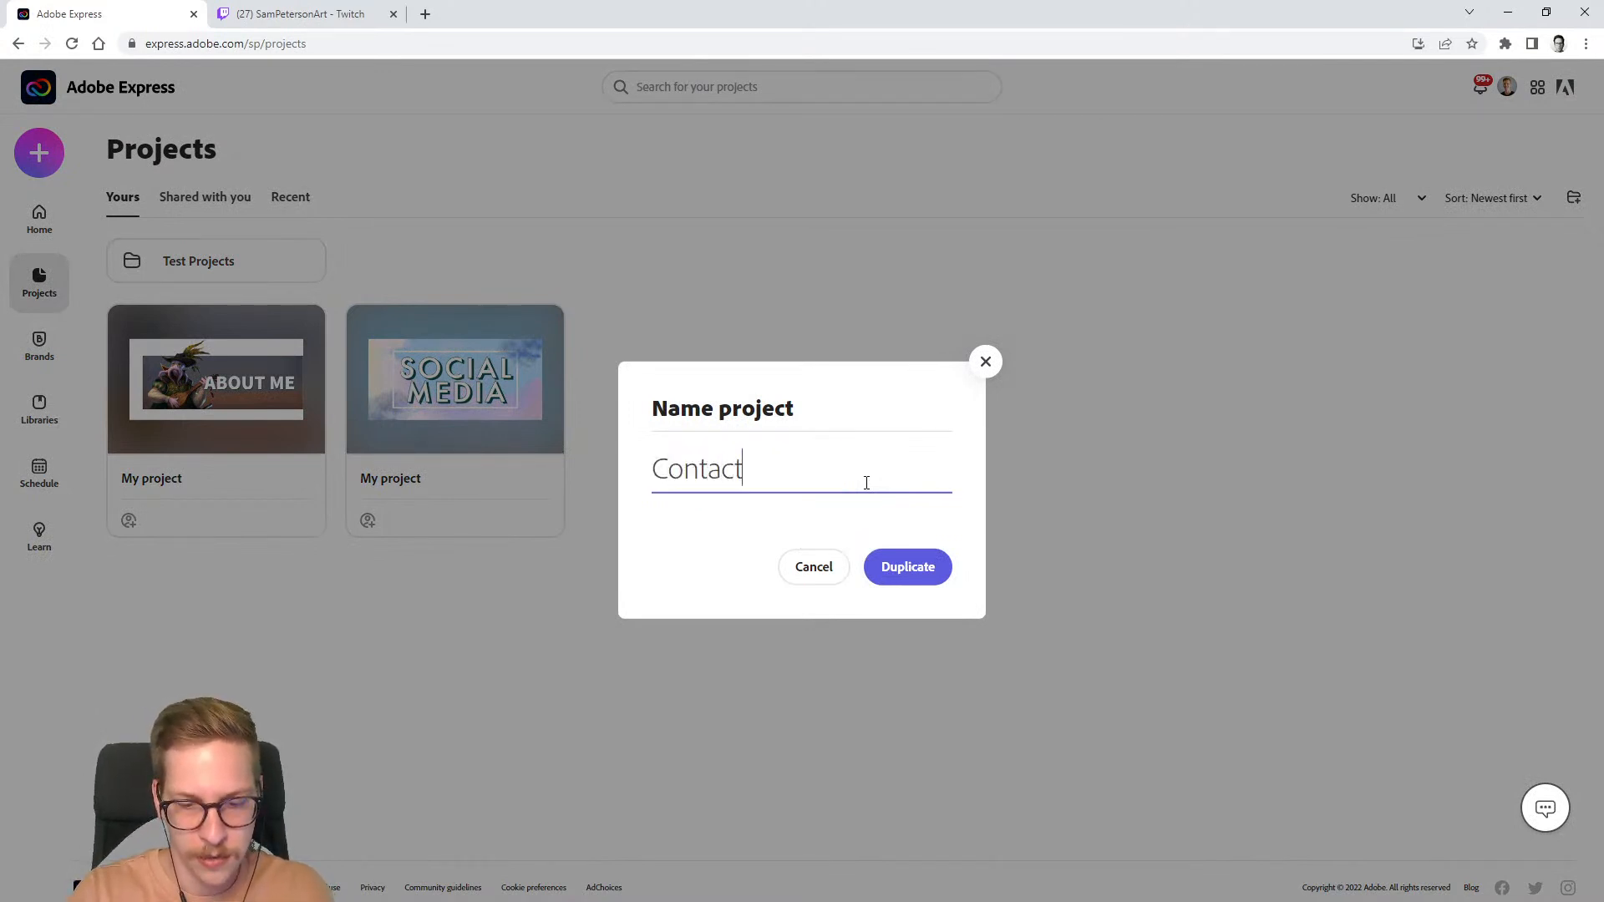
type(" - Twitch")
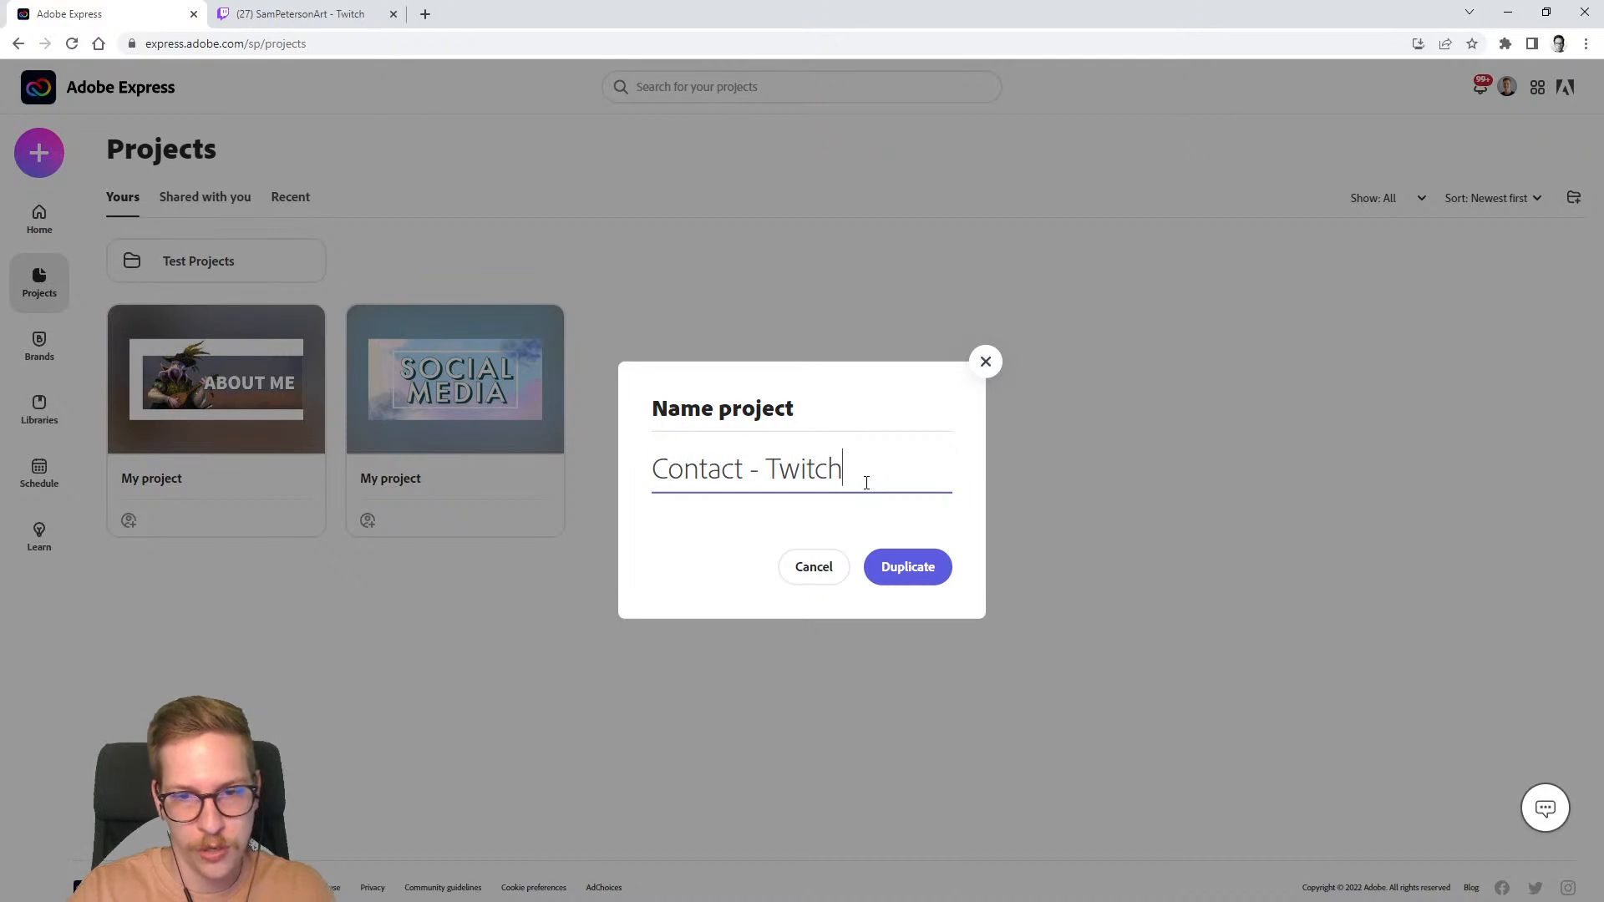
left_click(886, 568)
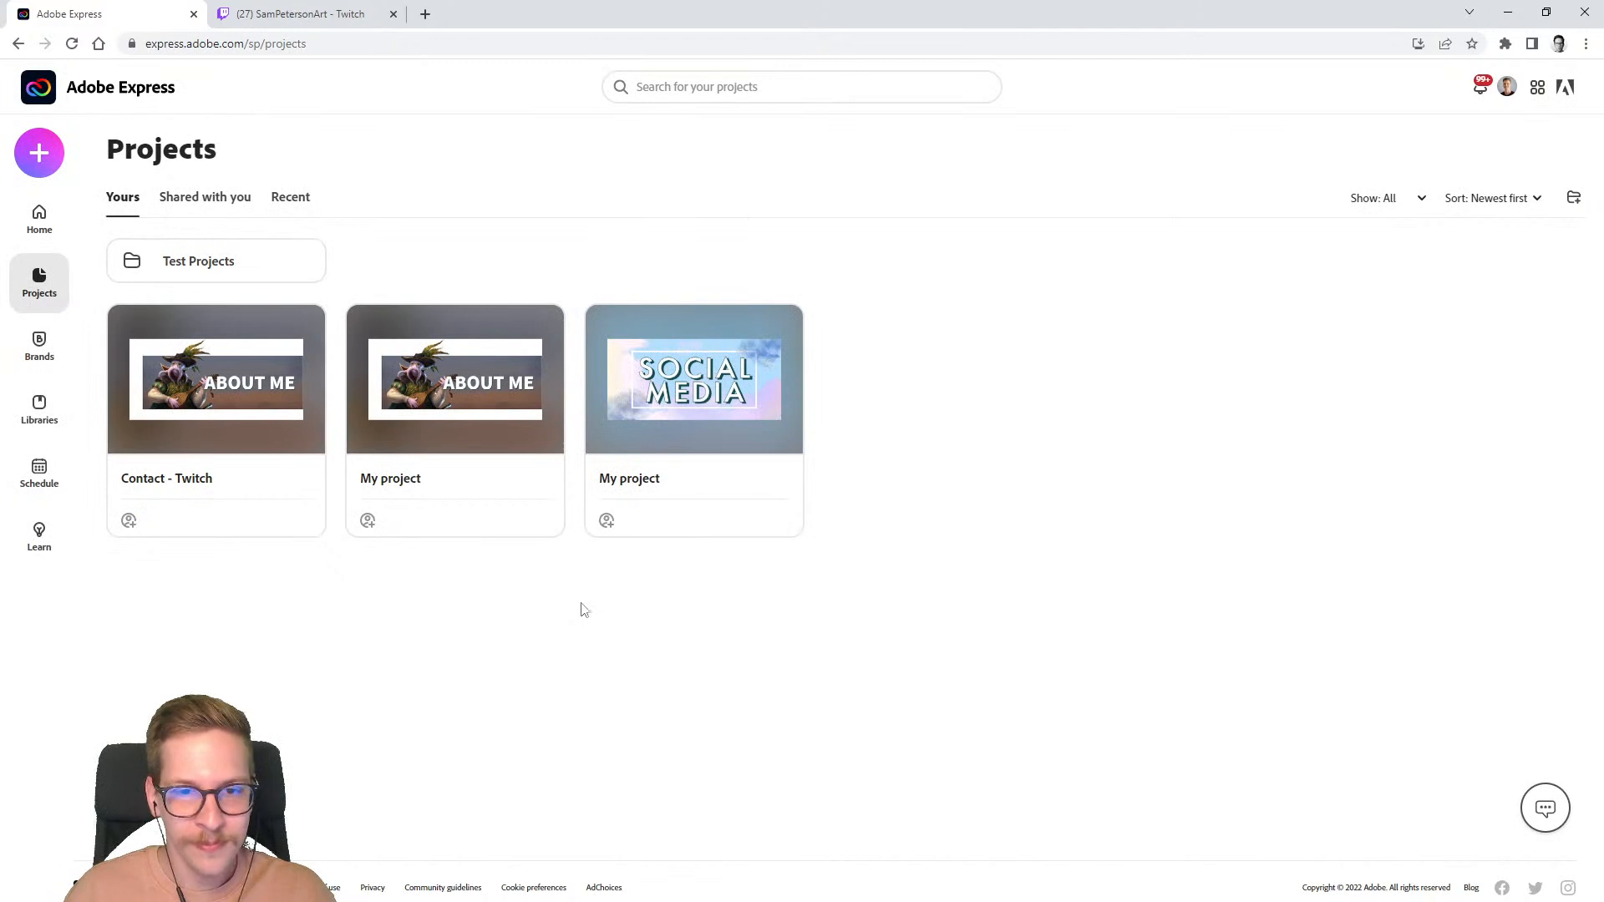
- Rename the original "ABOUT ME" panel project as "About Me - Twitch"
left_click(393, 479)
type("About Me - Twitch")
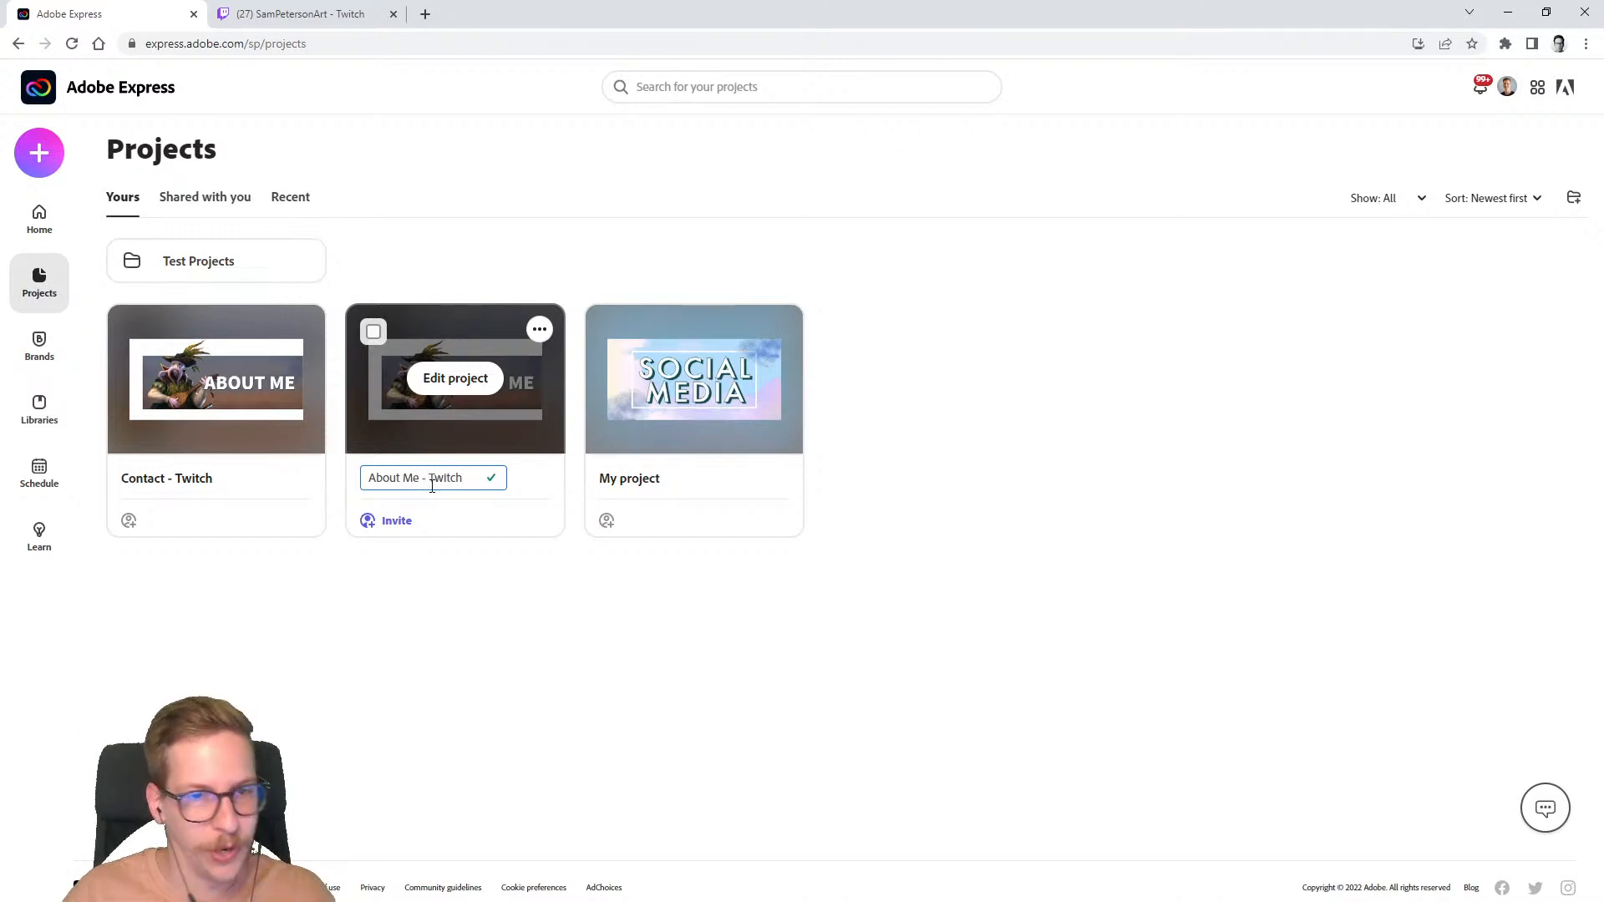
left_click(462, 595)
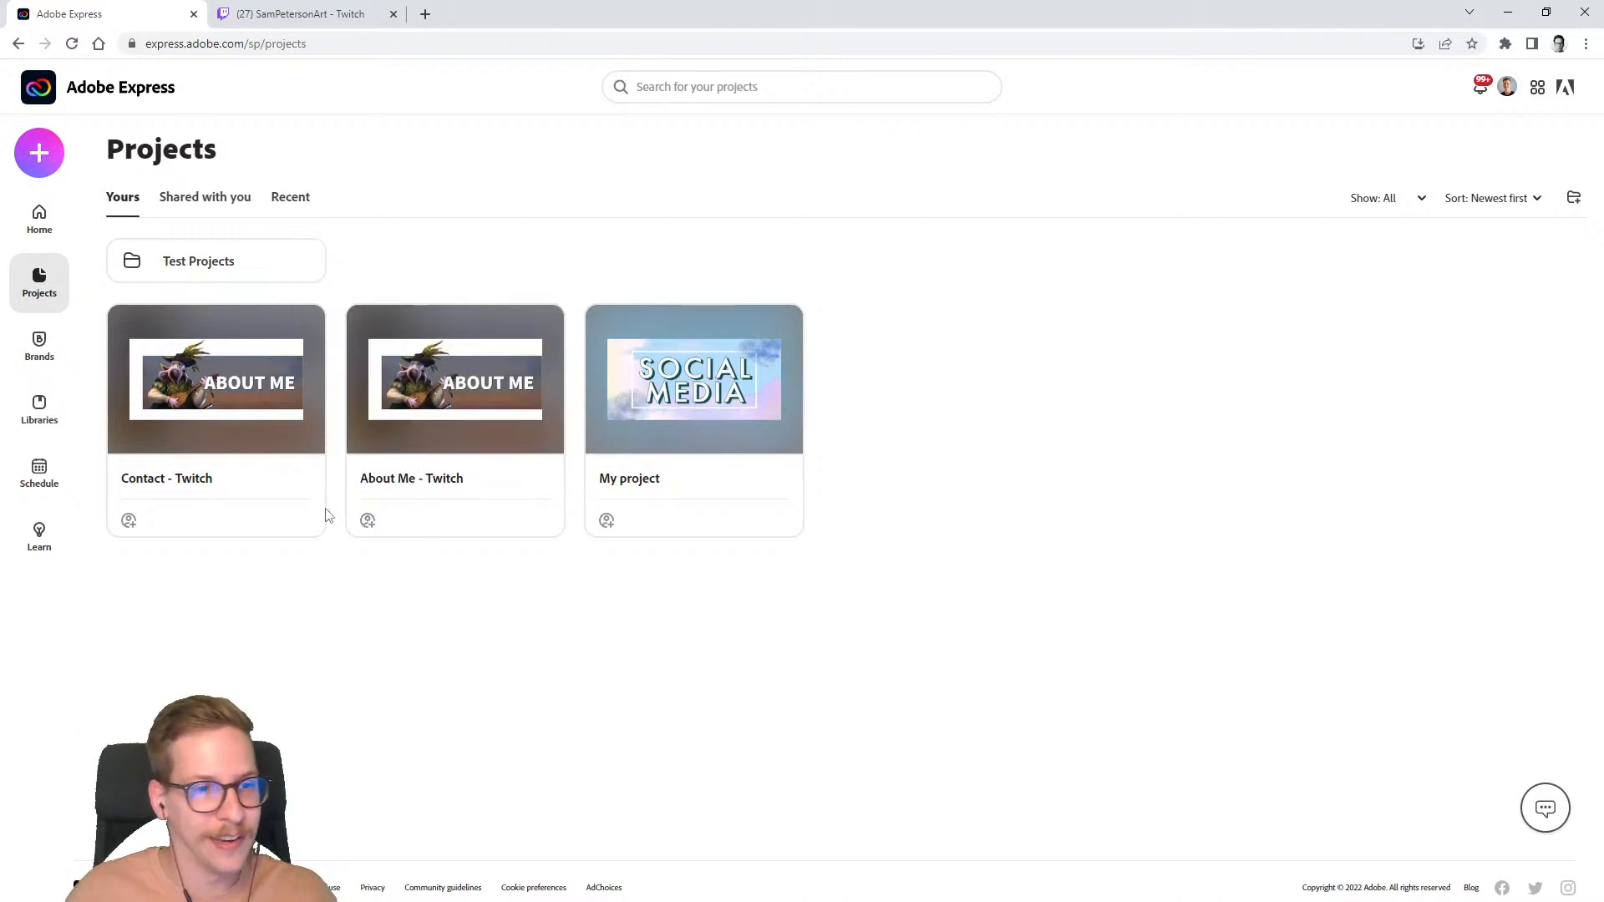
- Open the "Contact - Twitch" project and right-align its "ABOUT ME" text
left_click(253, 443)
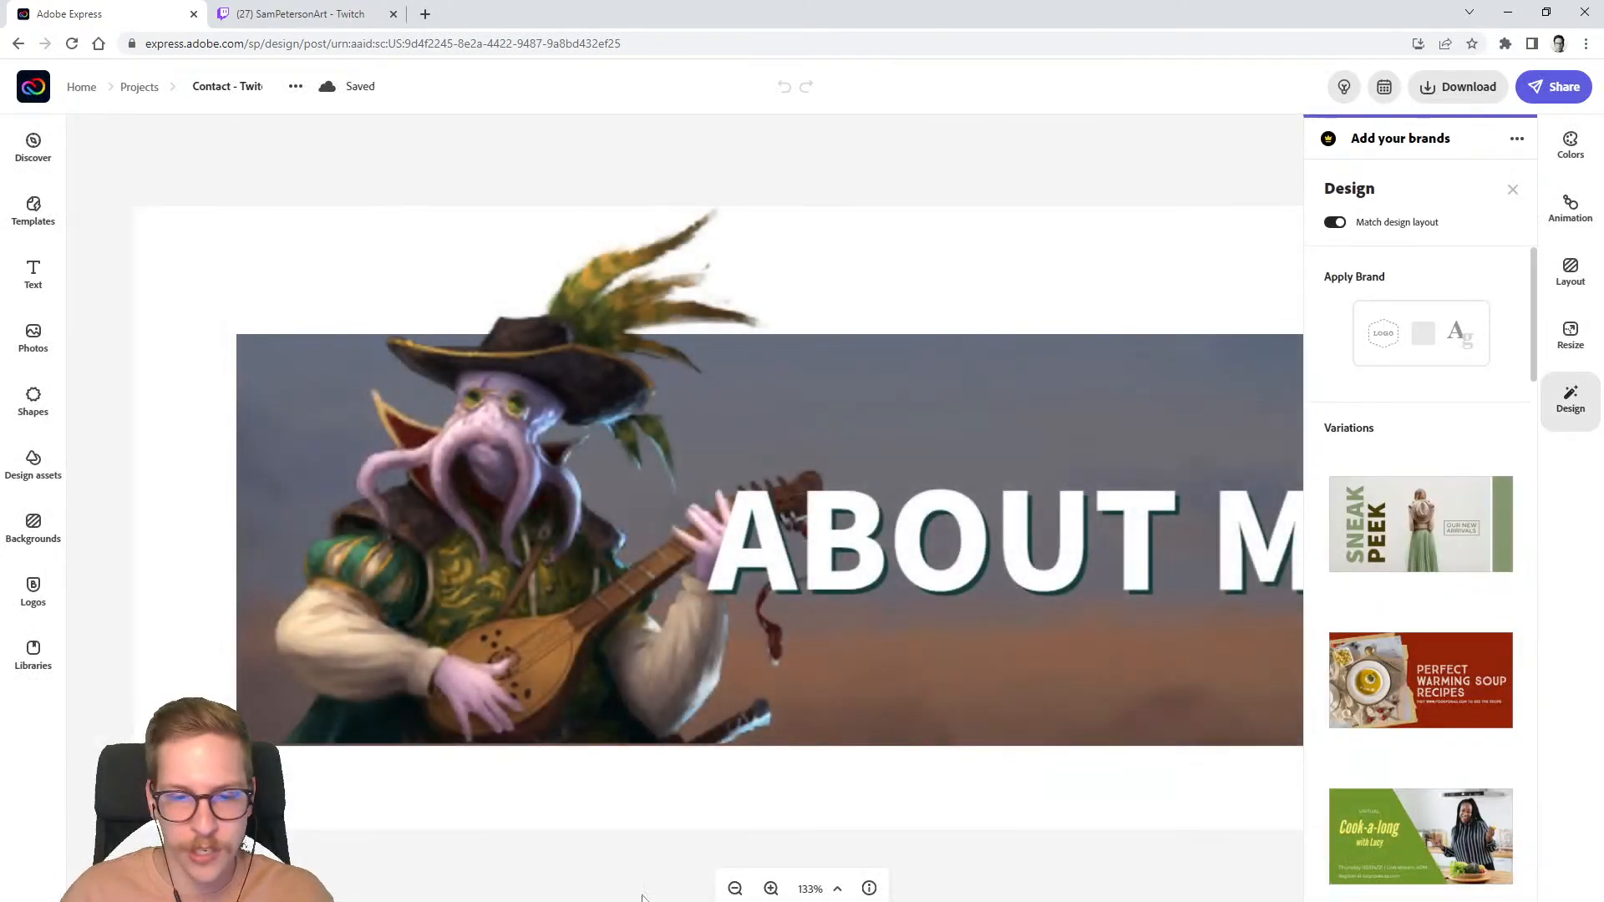
left_click(736, 888)
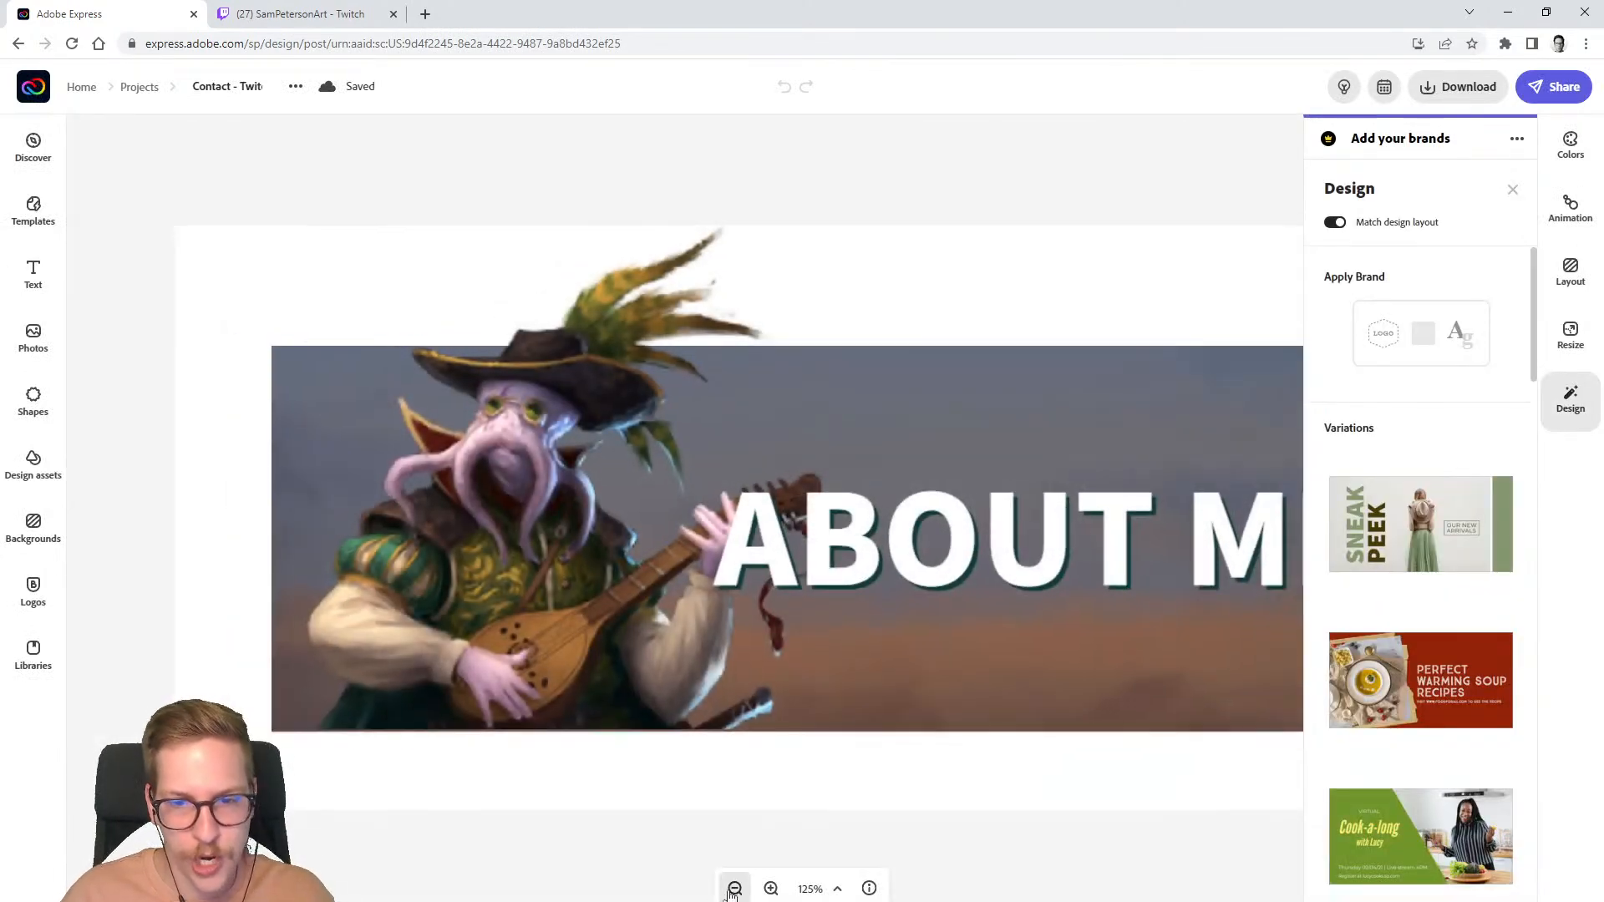
left_click(735, 889)
left_click(935, 777)
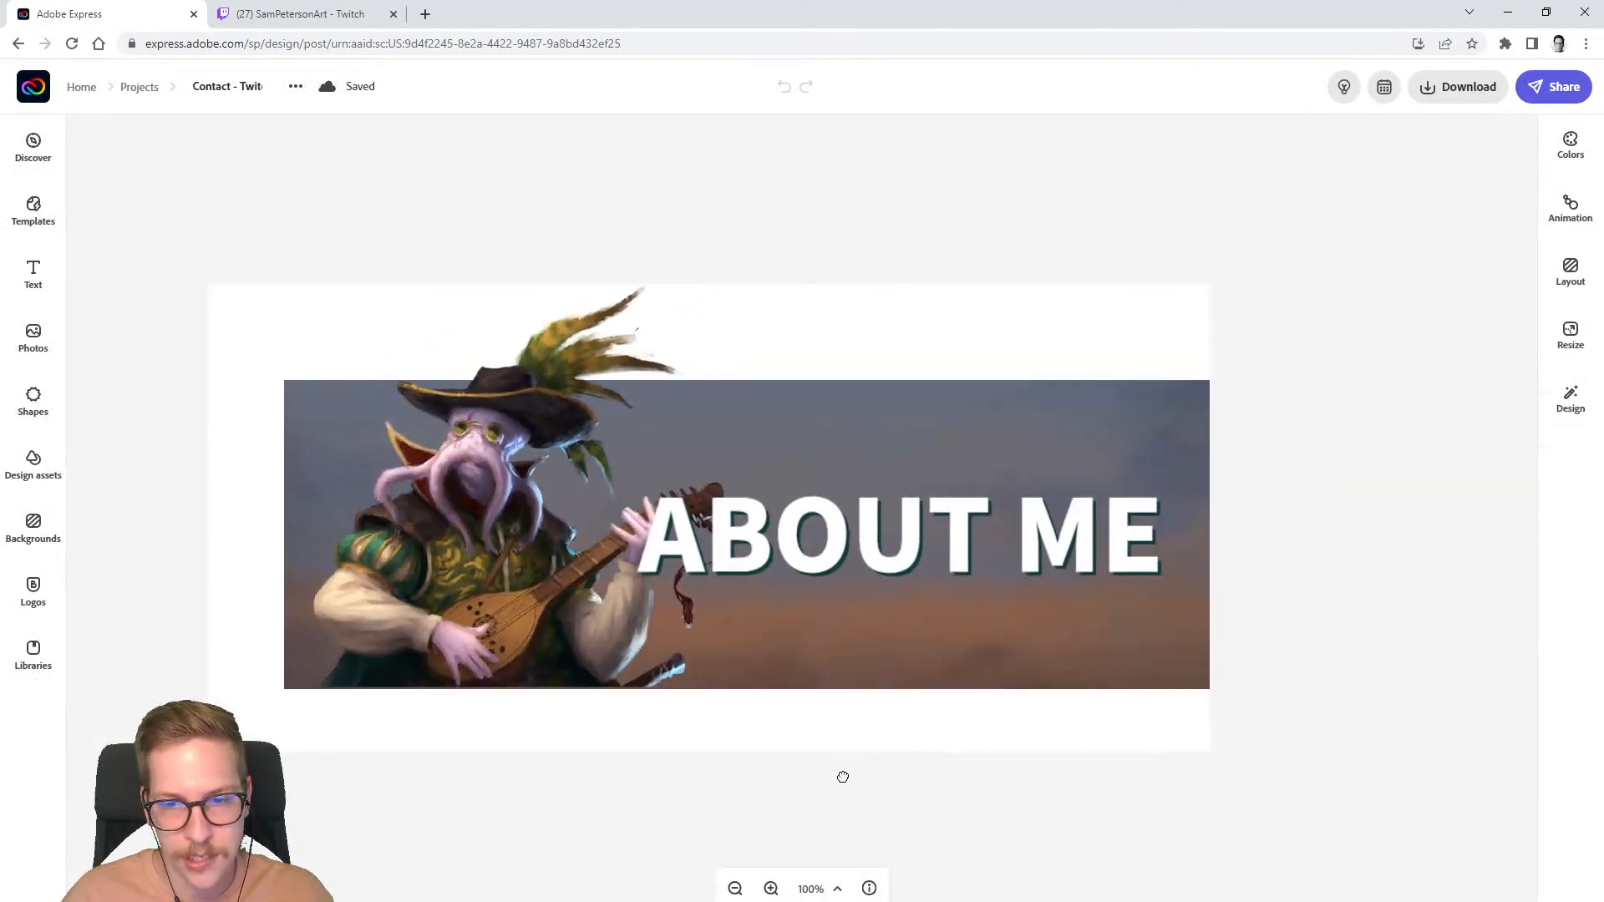
left_click(843, 565)
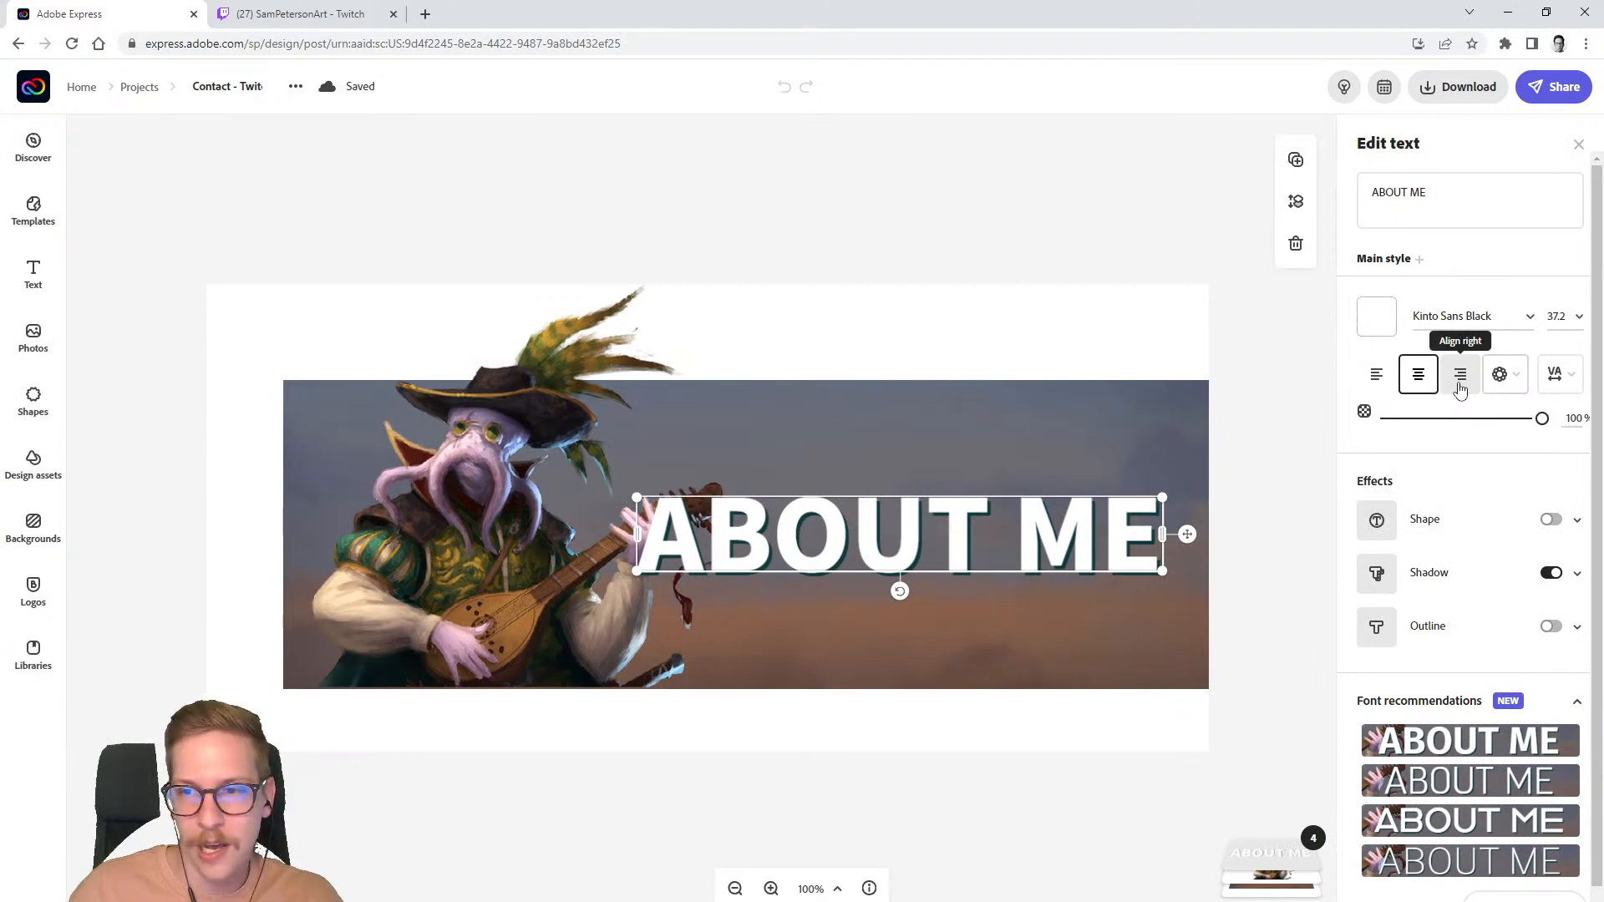
left_click(1461, 386)
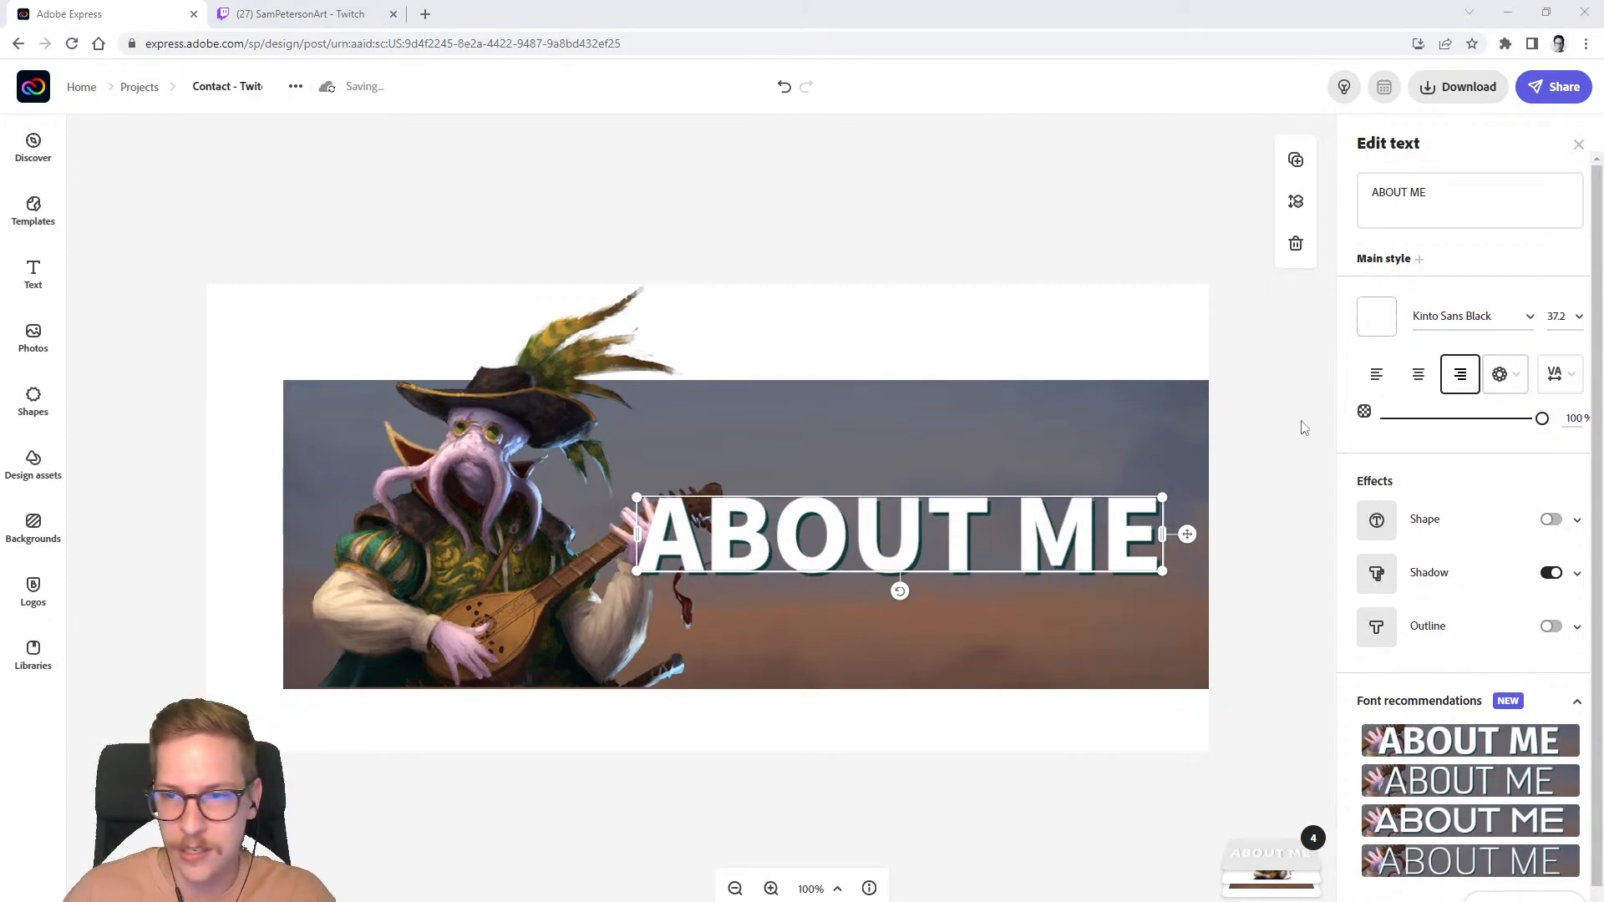
- Replace the "ABOUT ME" wording with "CONTACT"
left_click(1007, 529)
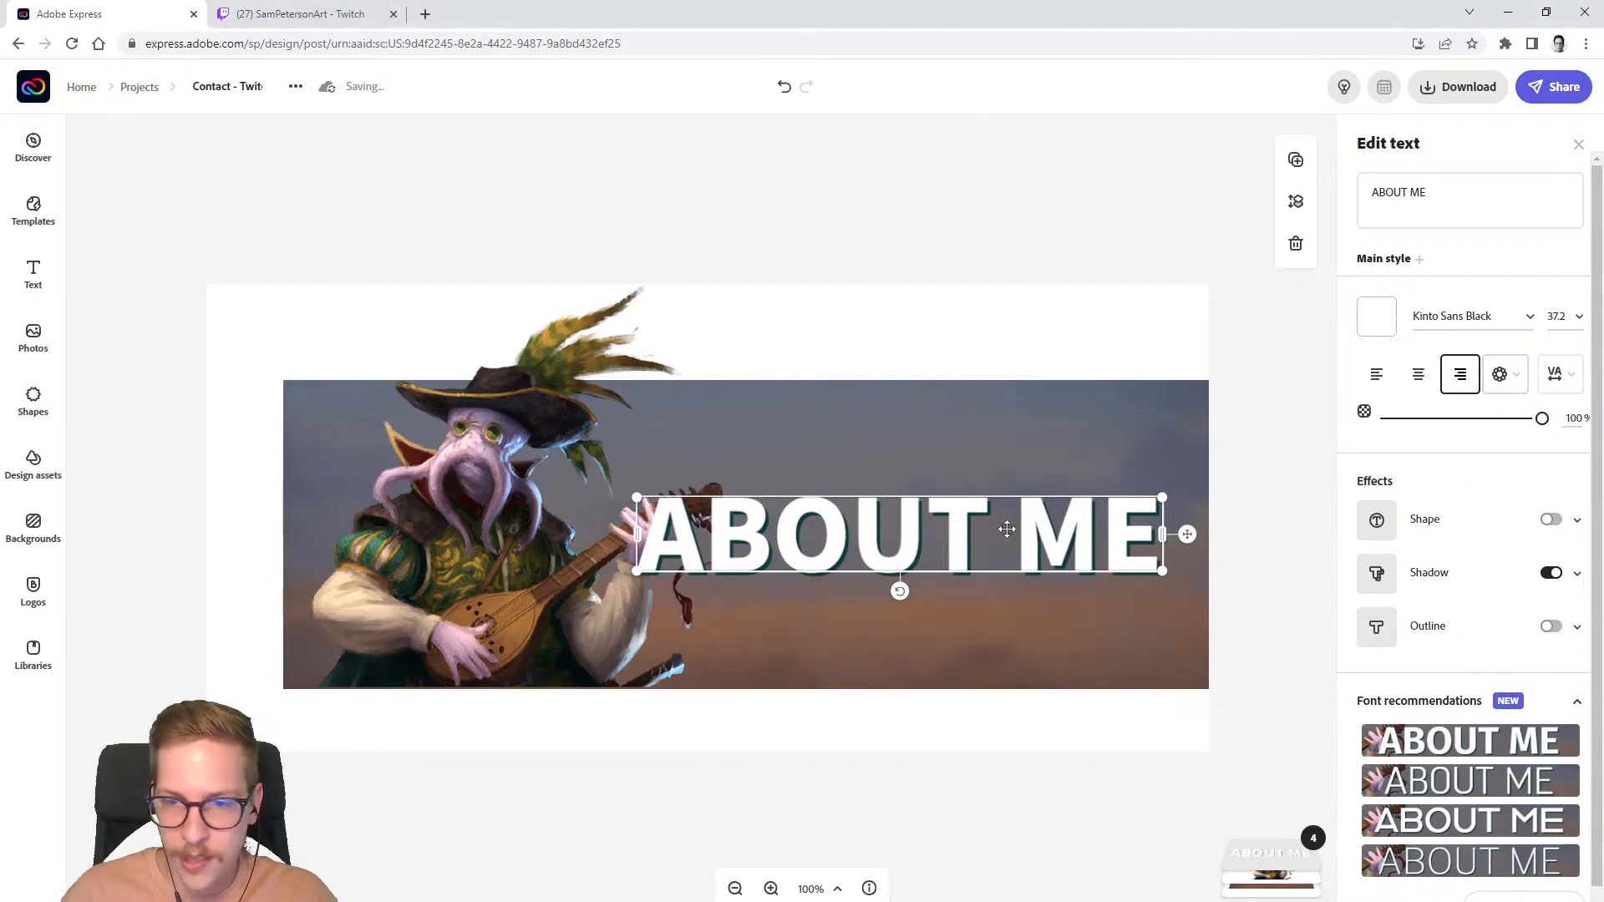
left_click(1432, 198)
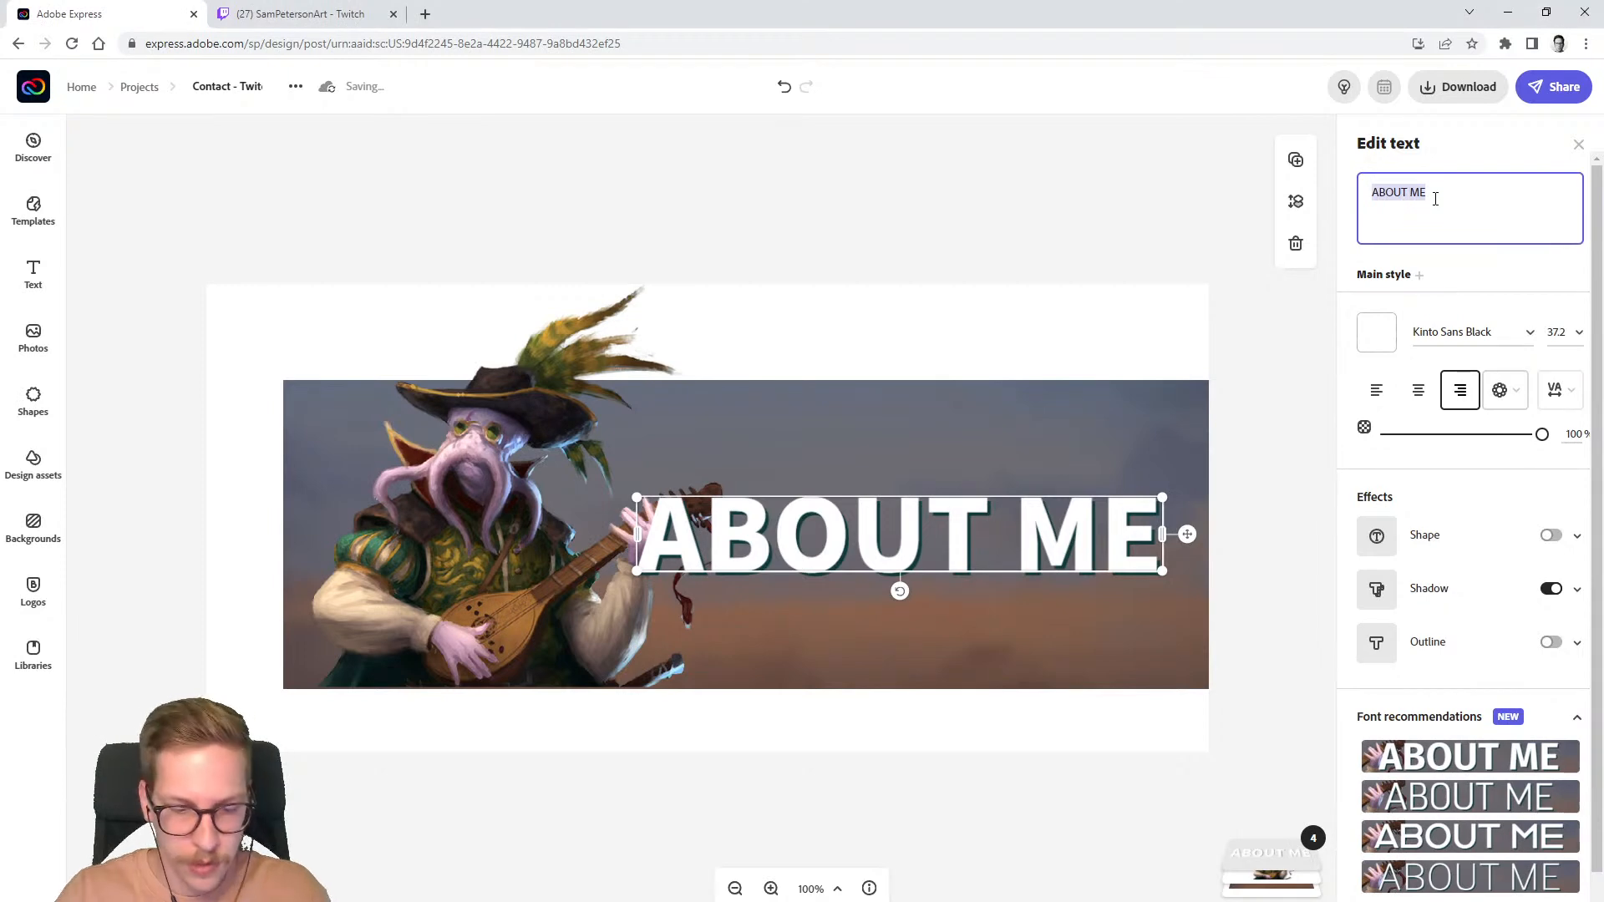
type("CONTACT")
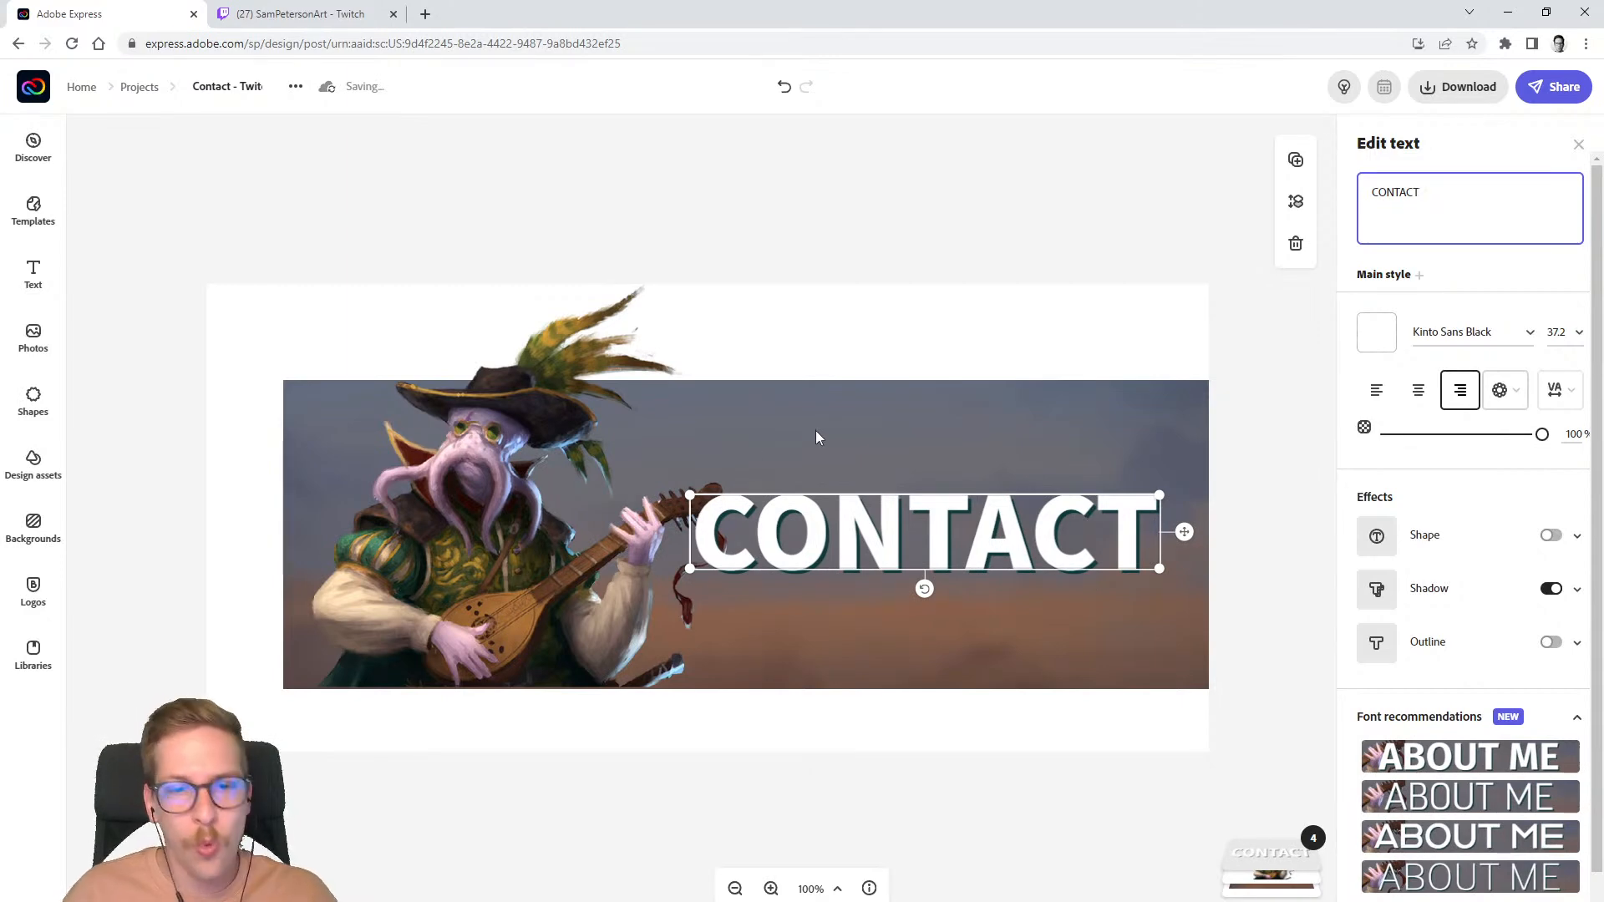
- Hide the bard image by reducing its opacity to 0
left_click(469, 460)
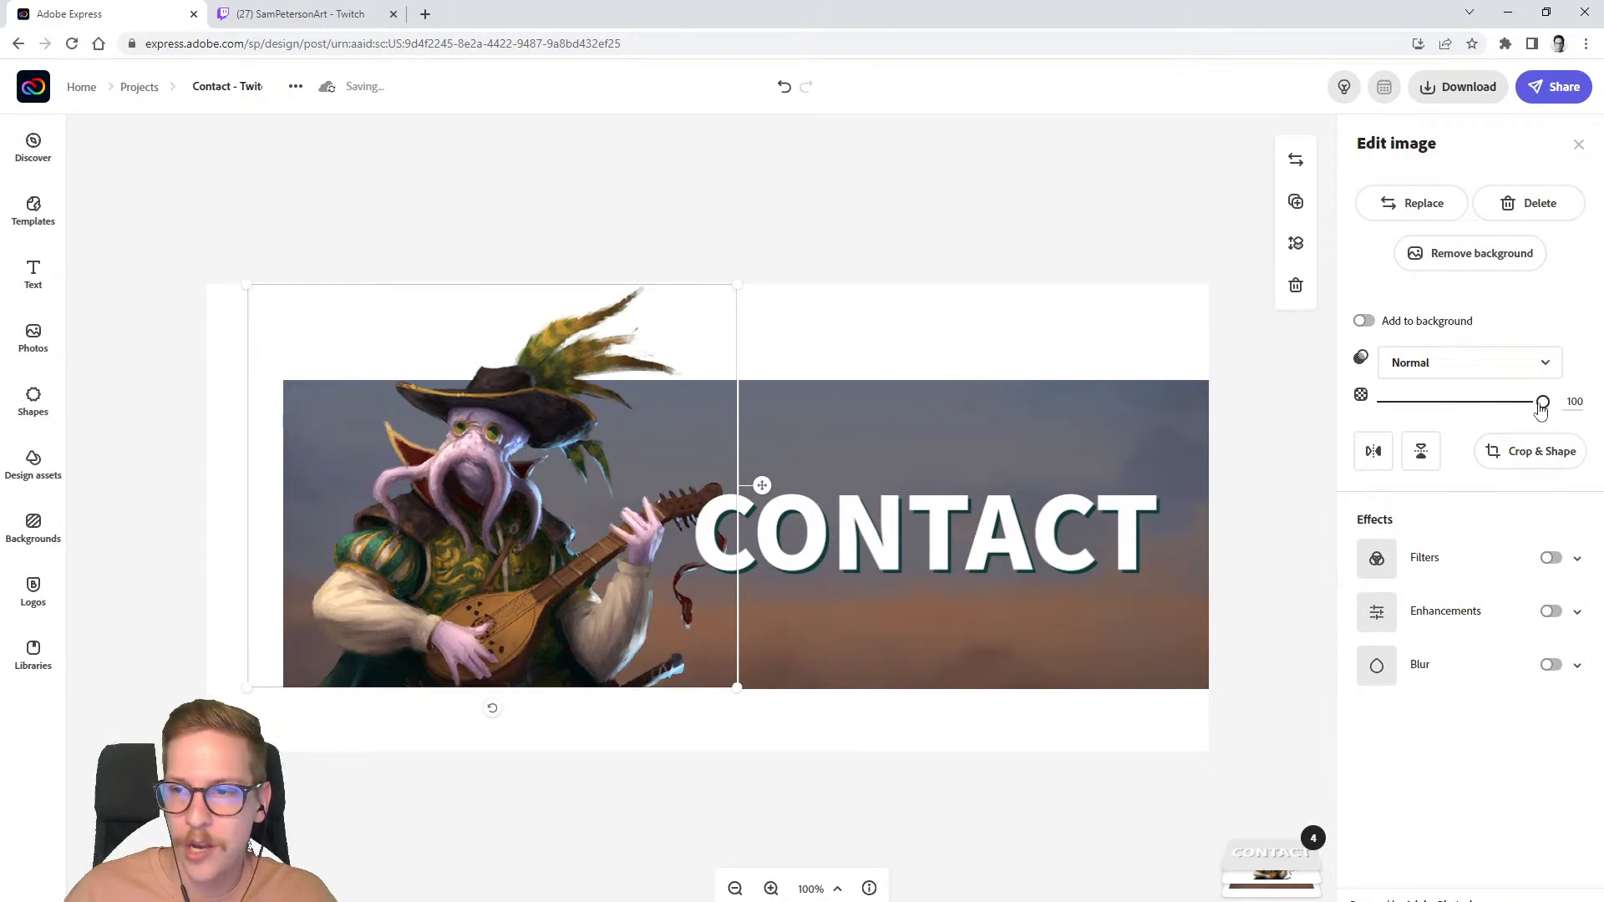
left_click_drag(1543, 402, 1156, 449)
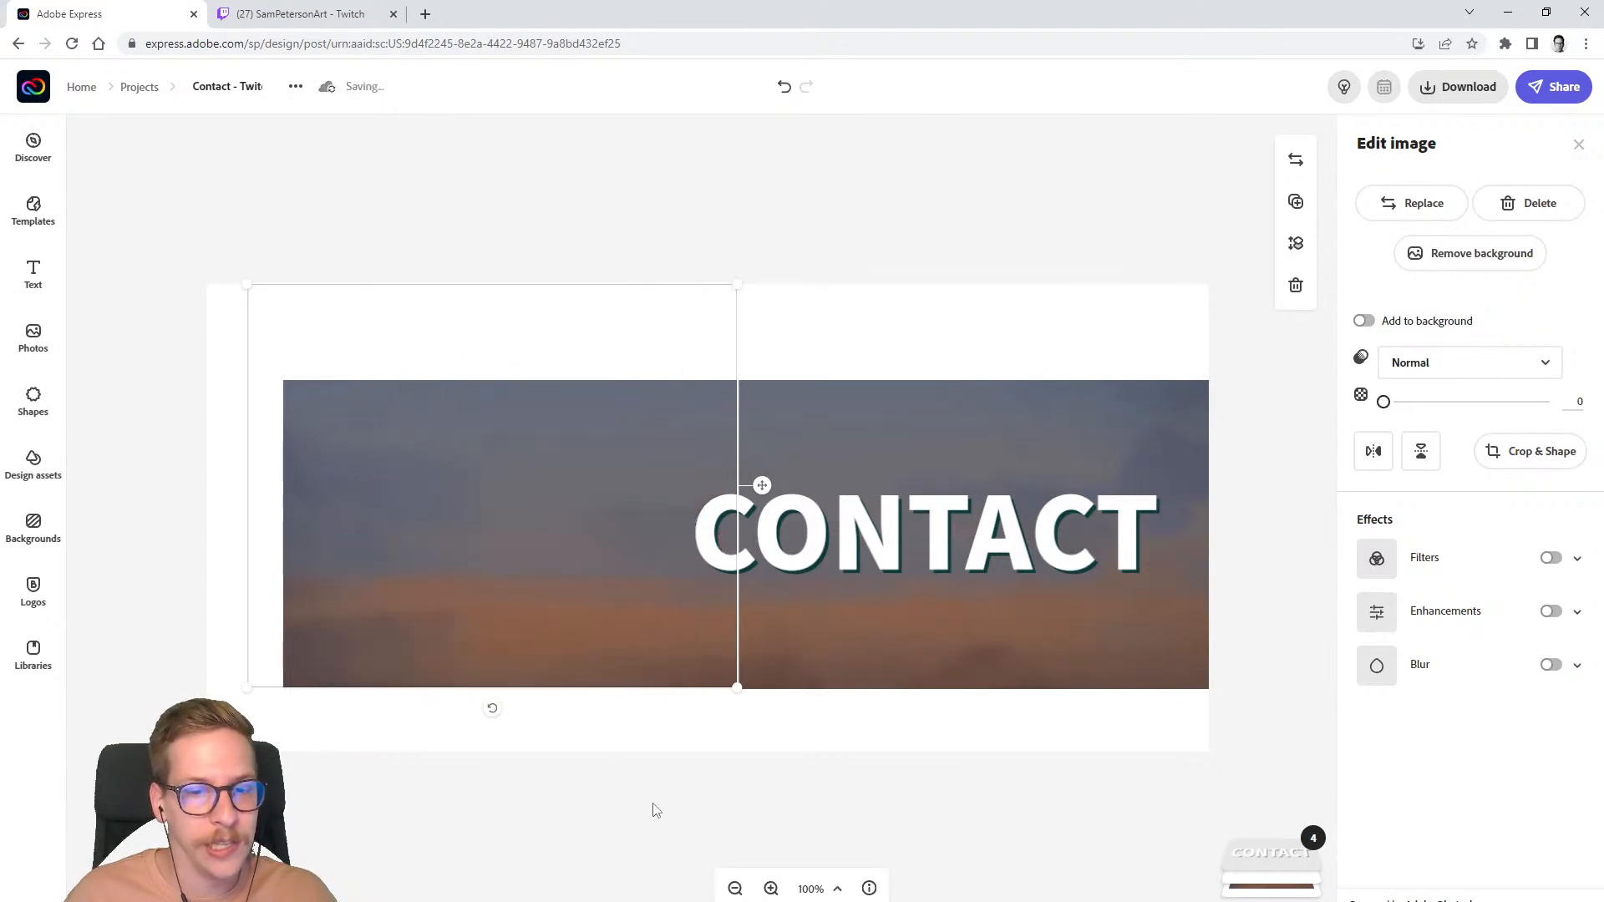
left_click(657, 809)
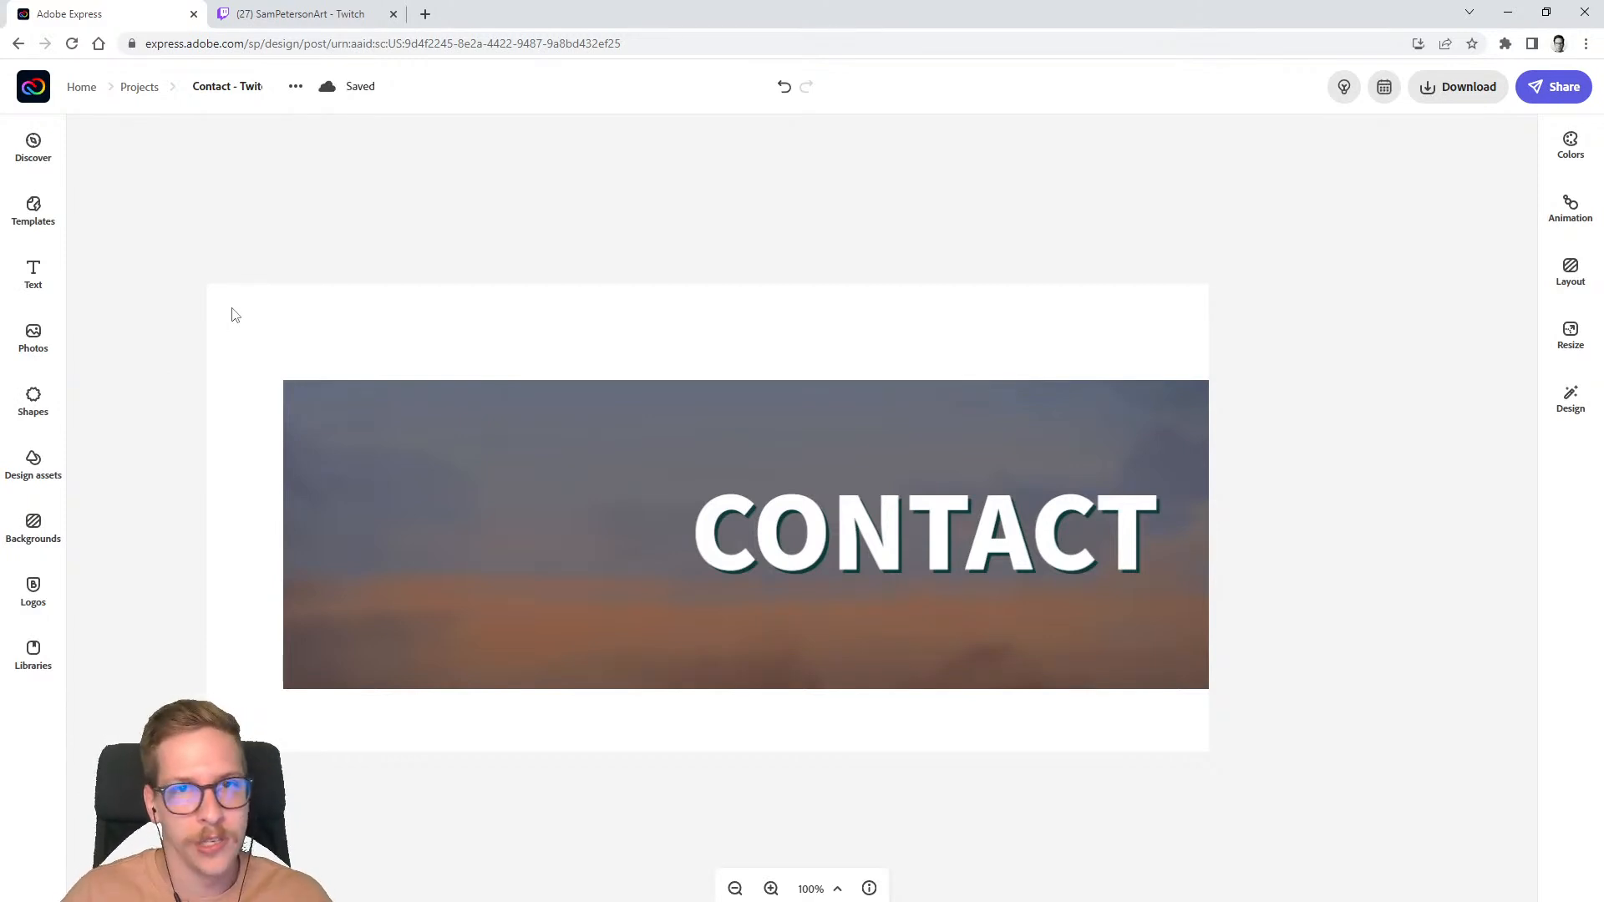
- Upload the painting of the white-haired staff bearer with purple flames and place it to the left of the "CONTACT" text
left_click(35, 347)
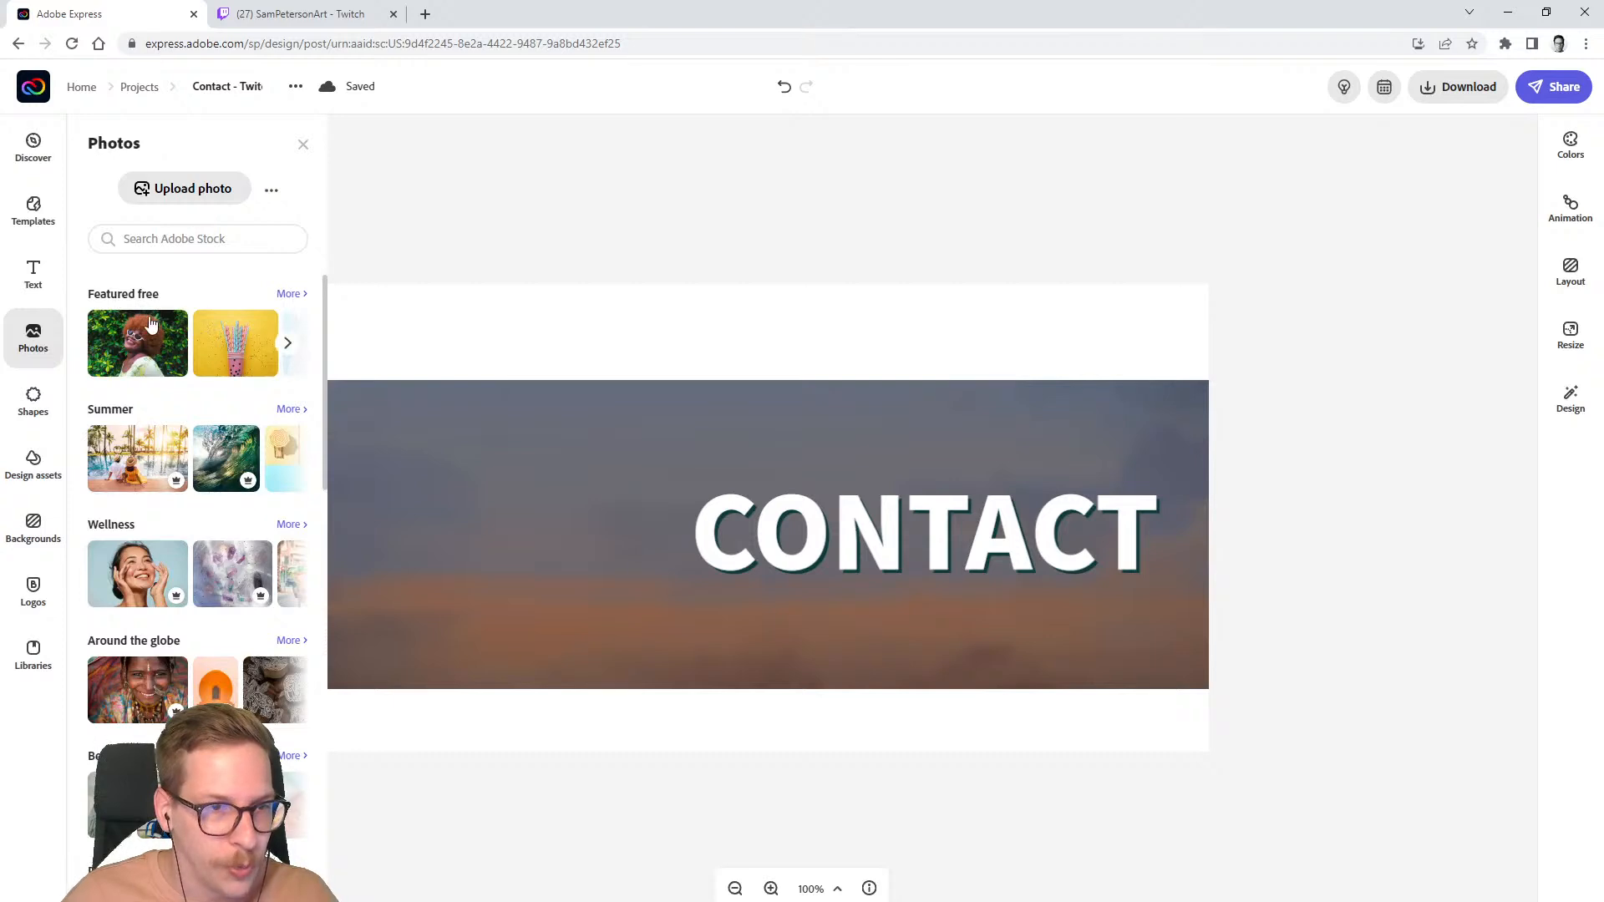
left_click(193, 193)
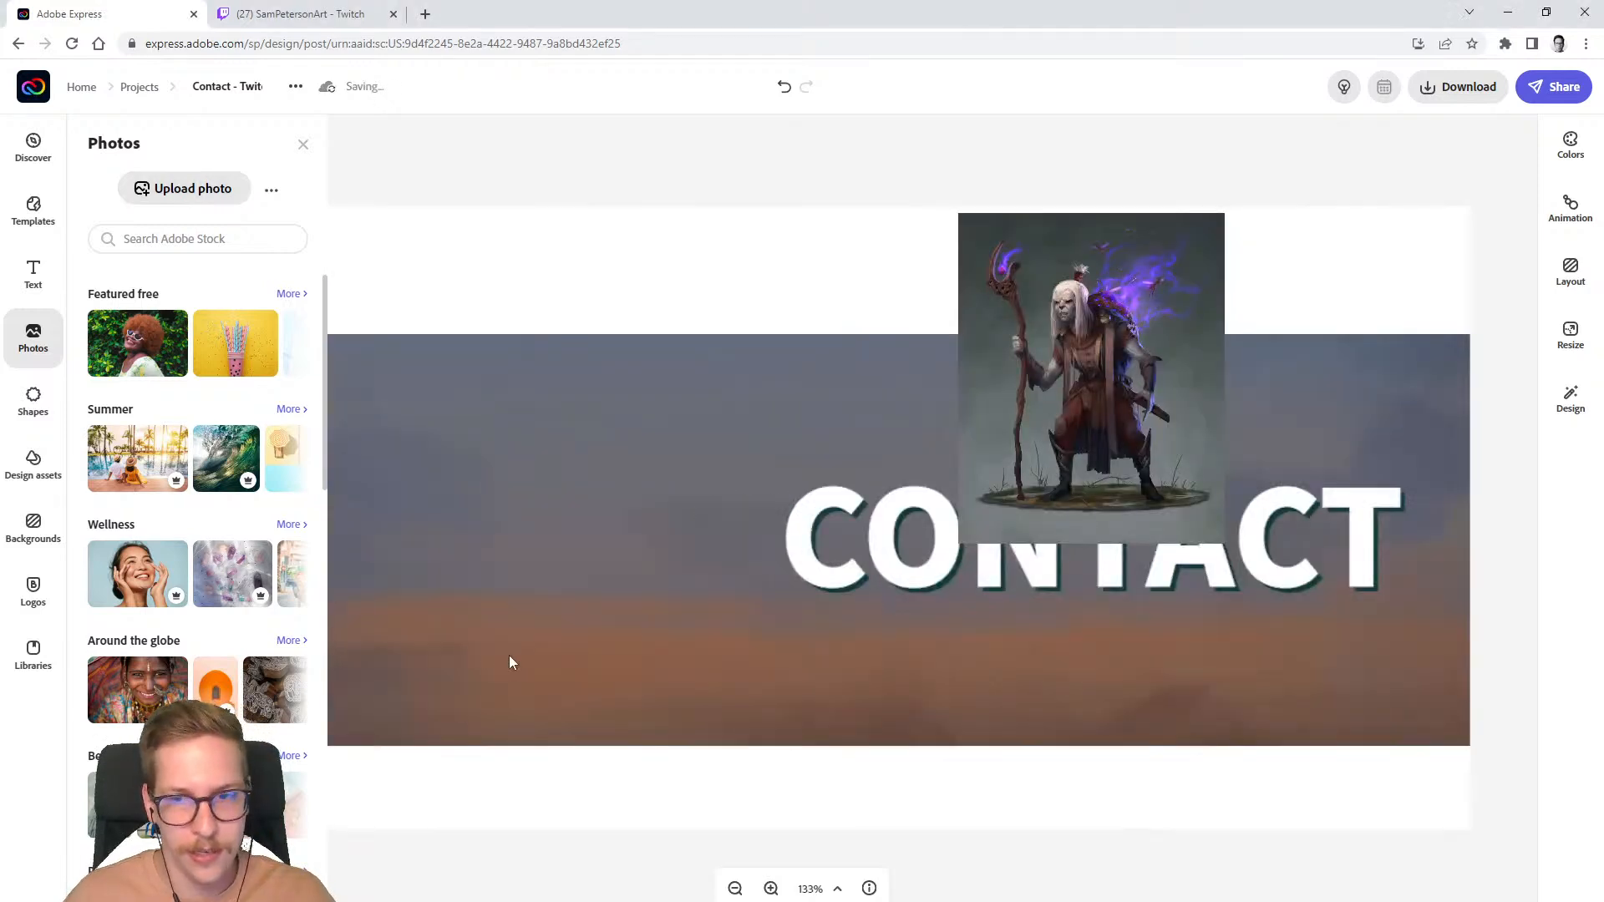
left_click_drag(1050, 332, 539, 508)
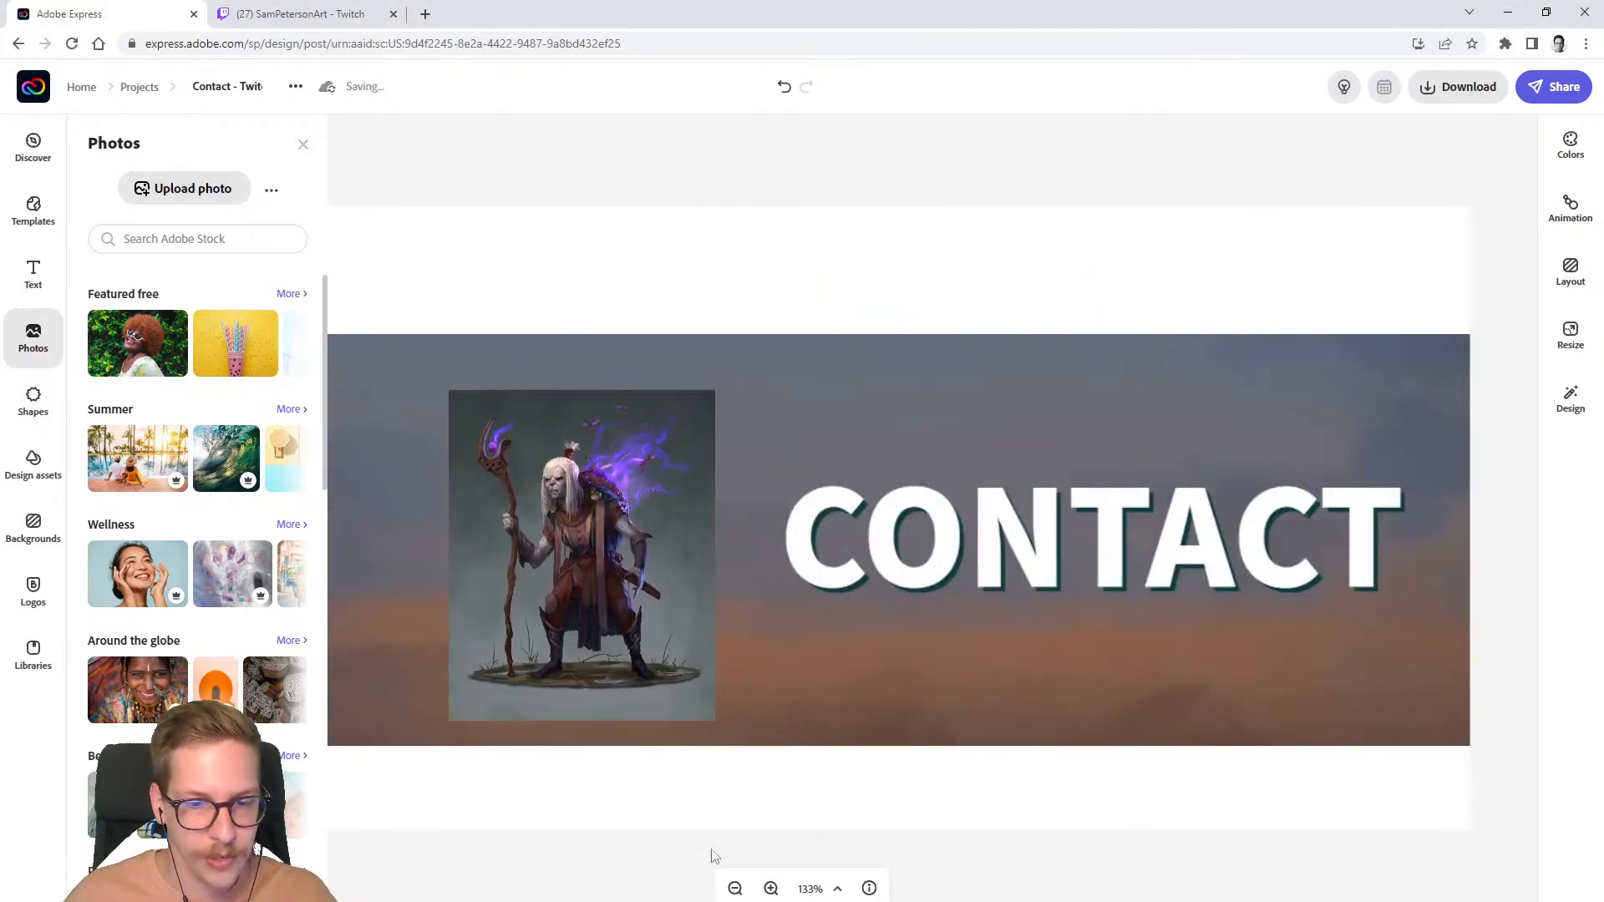
- Enlarge the staff bearer painting to nearly the full canvas height and shift it slightly left and down over the sky banner
left_click(736, 888)
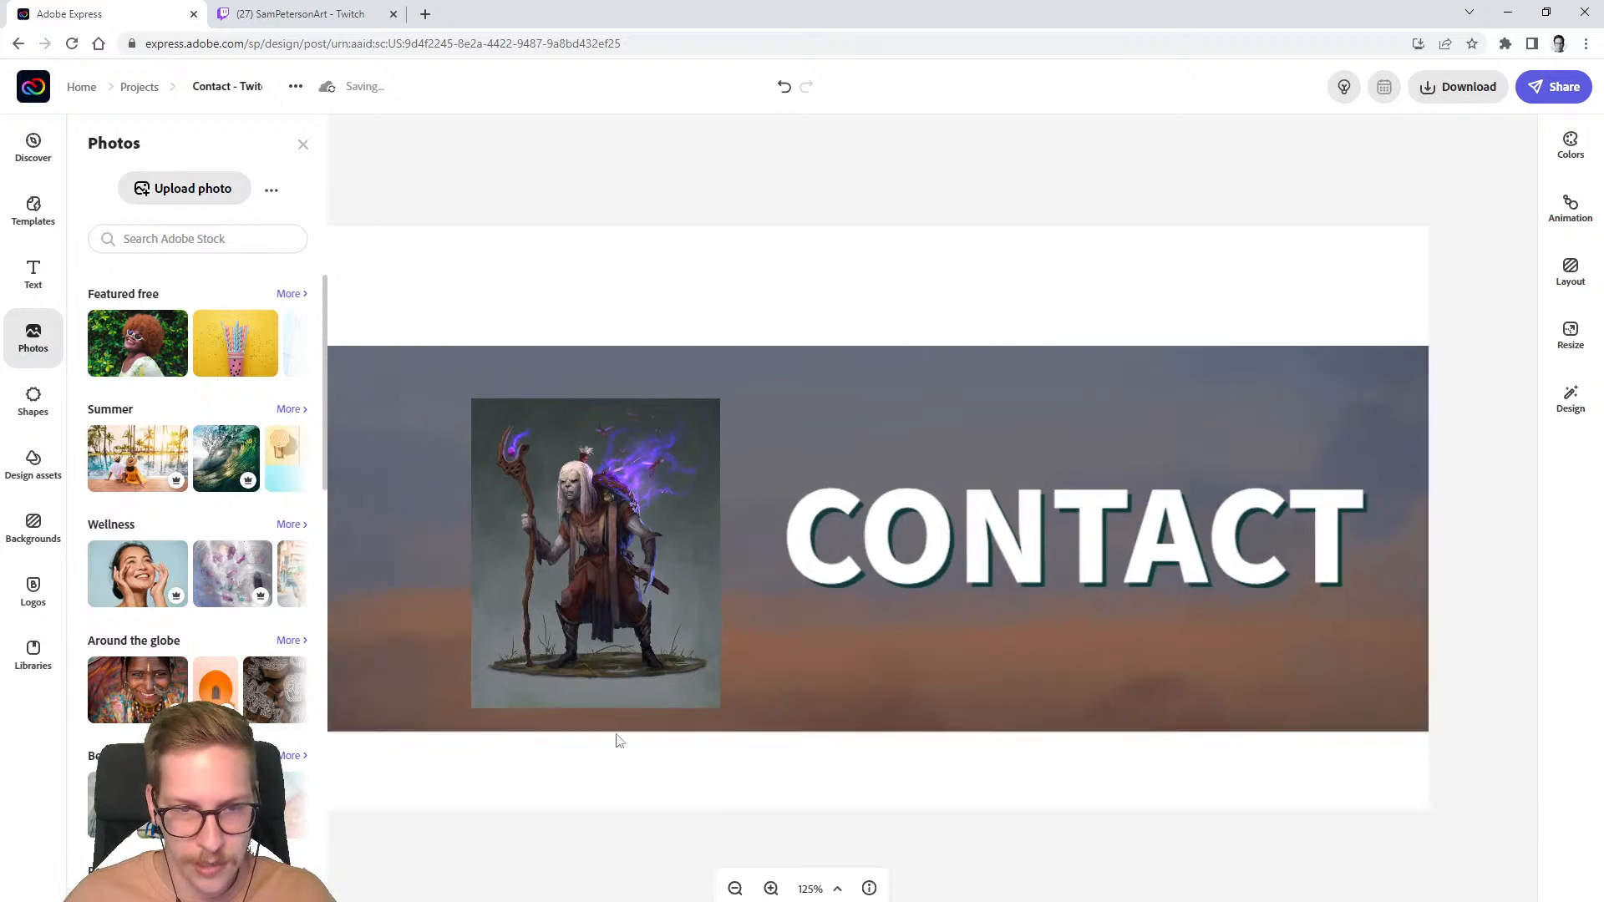
left_click(736, 888)
left_click(662, 562)
left_click_drag(735, 424, 846, 288)
left_click_drag(530, 674, 473, 730)
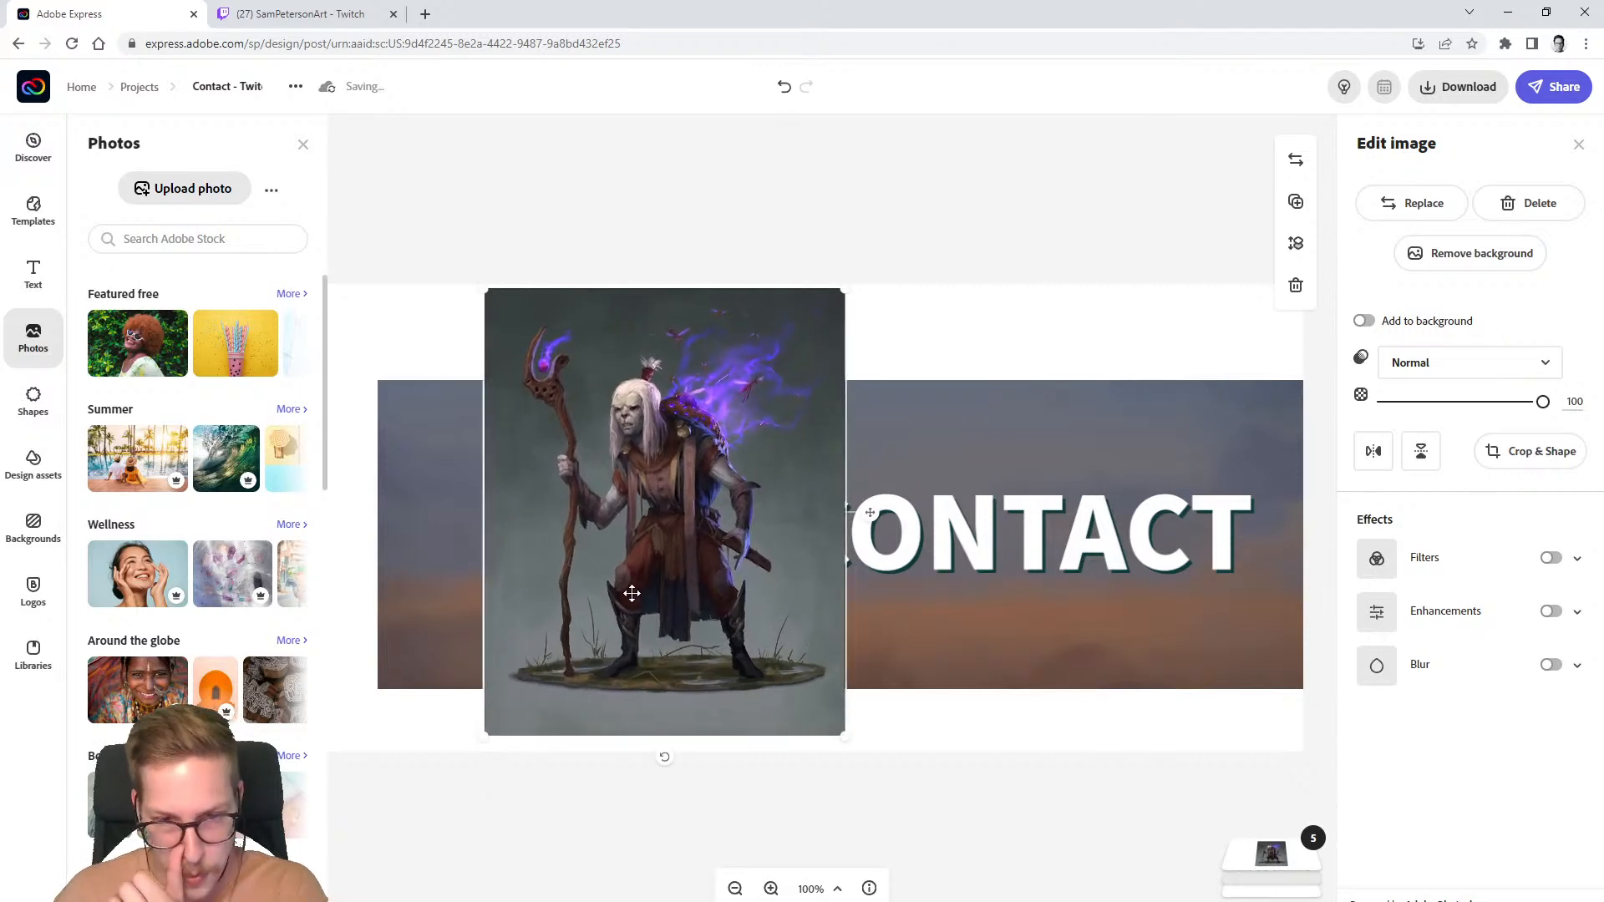
left_click_drag(631, 595, 609, 602)
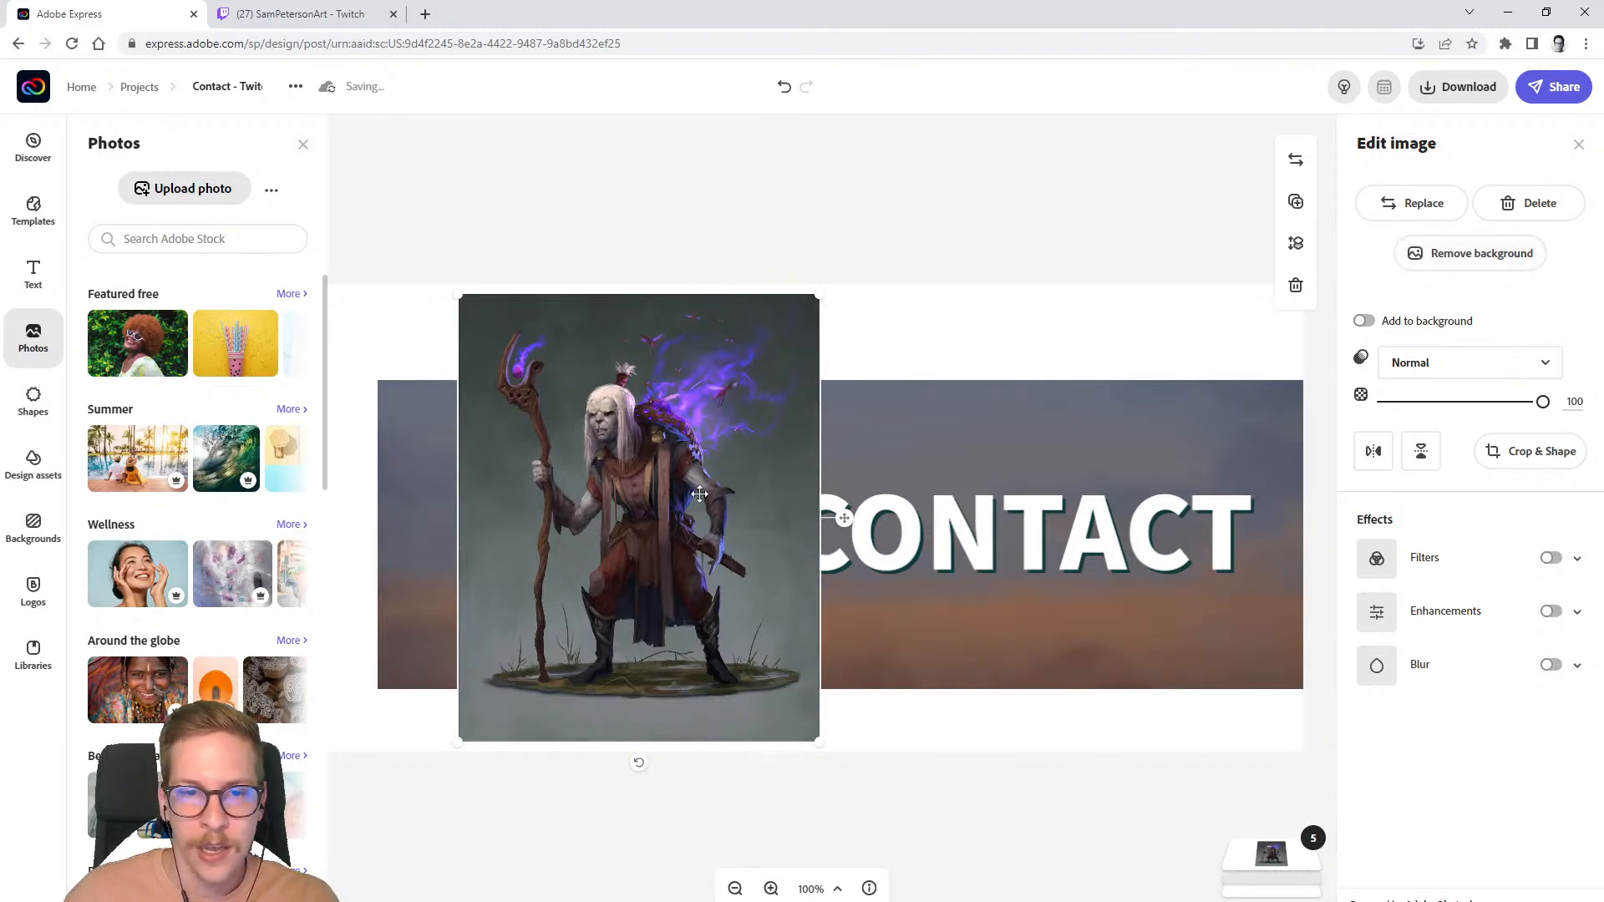
- Remove the background from the staff bearer painting and accept the cutout with only the figure kept
left_click(1470, 262)
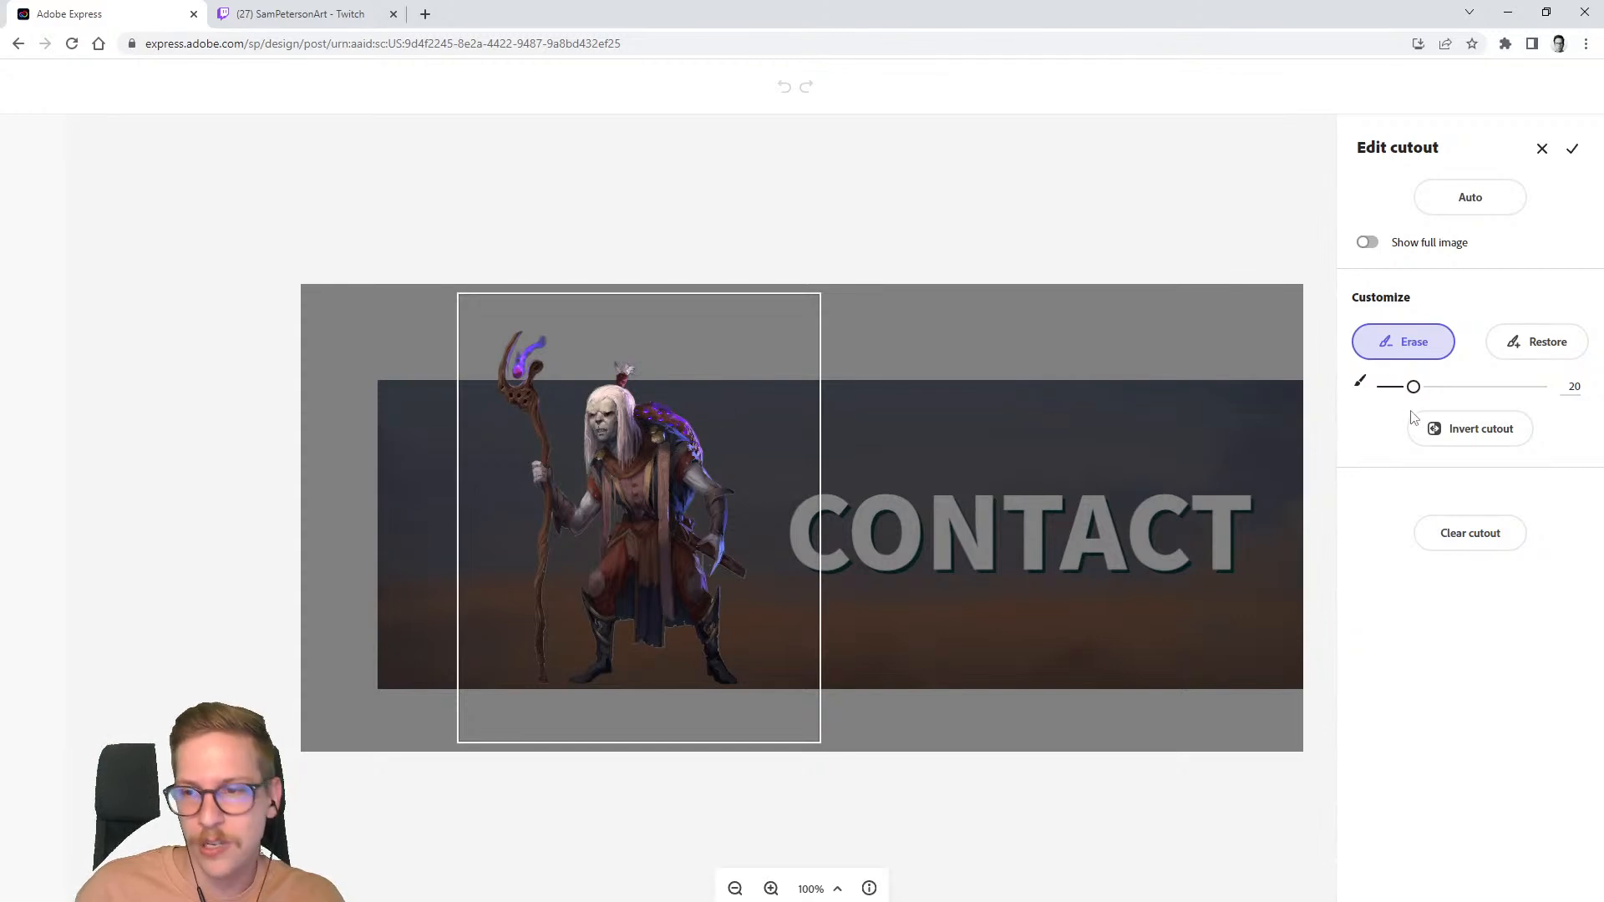
left_click(1476, 443)
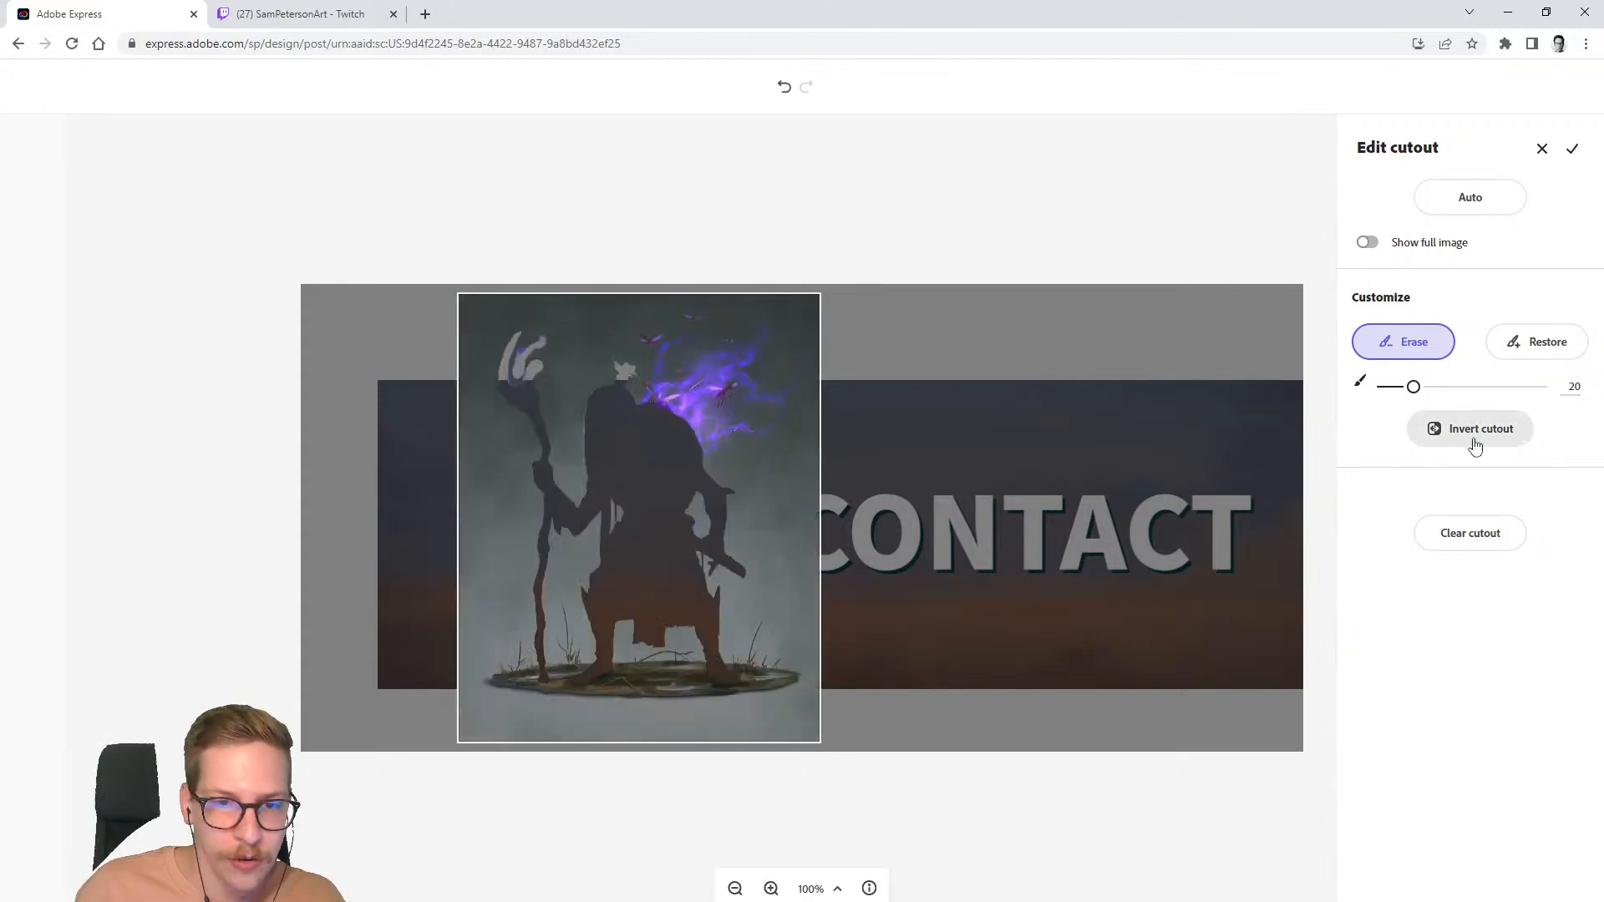
left_click(1476, 445)
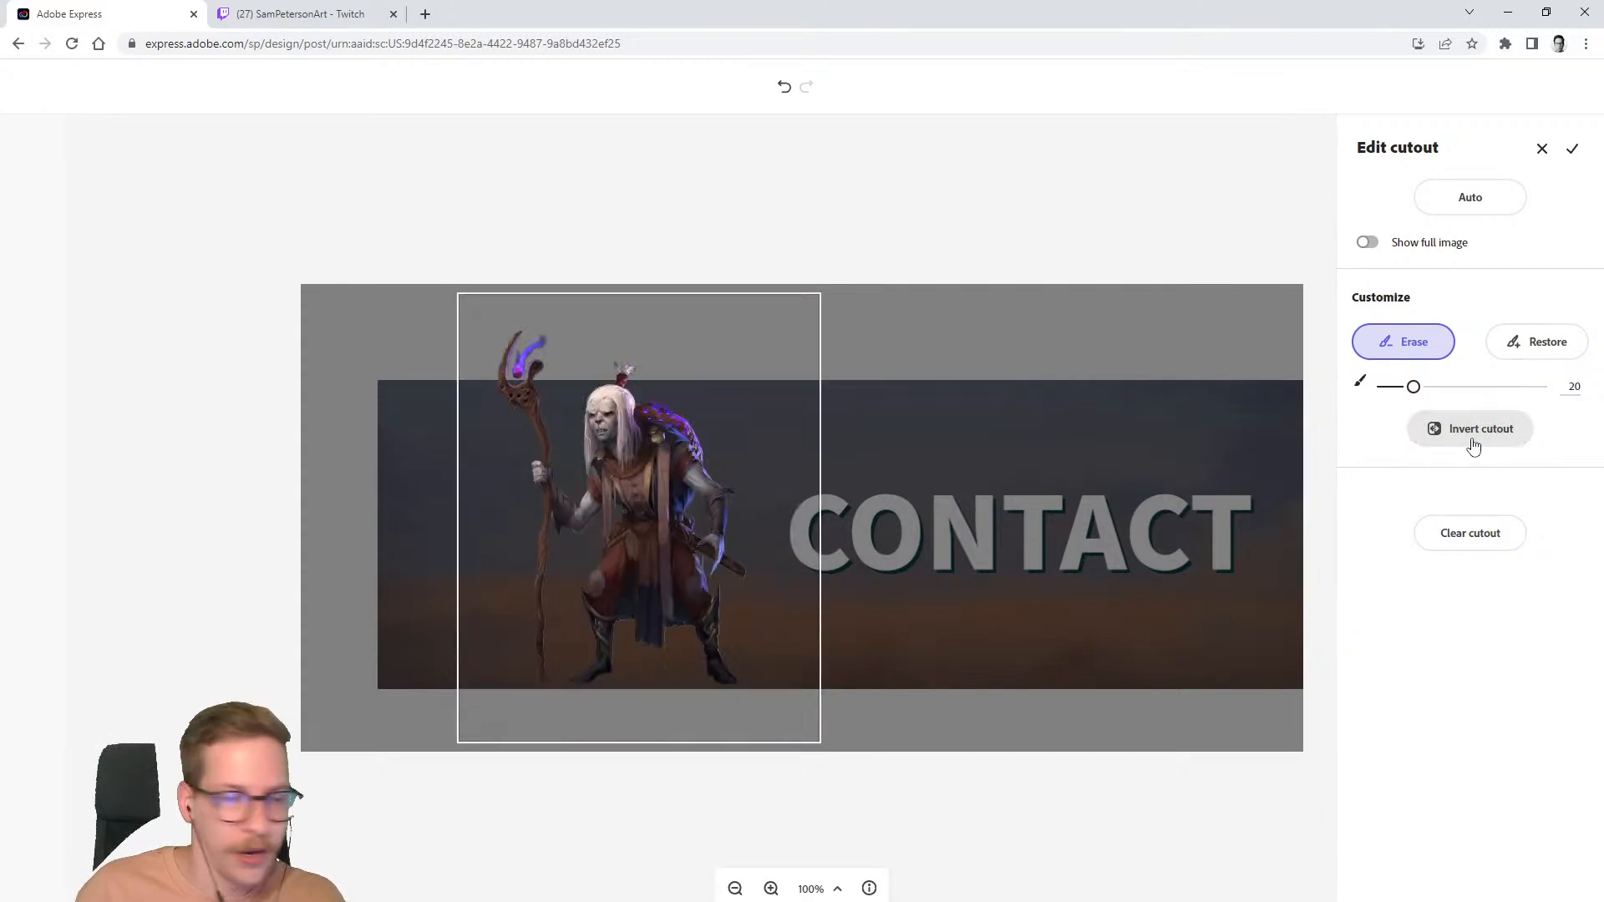
left_click(1572, 149)
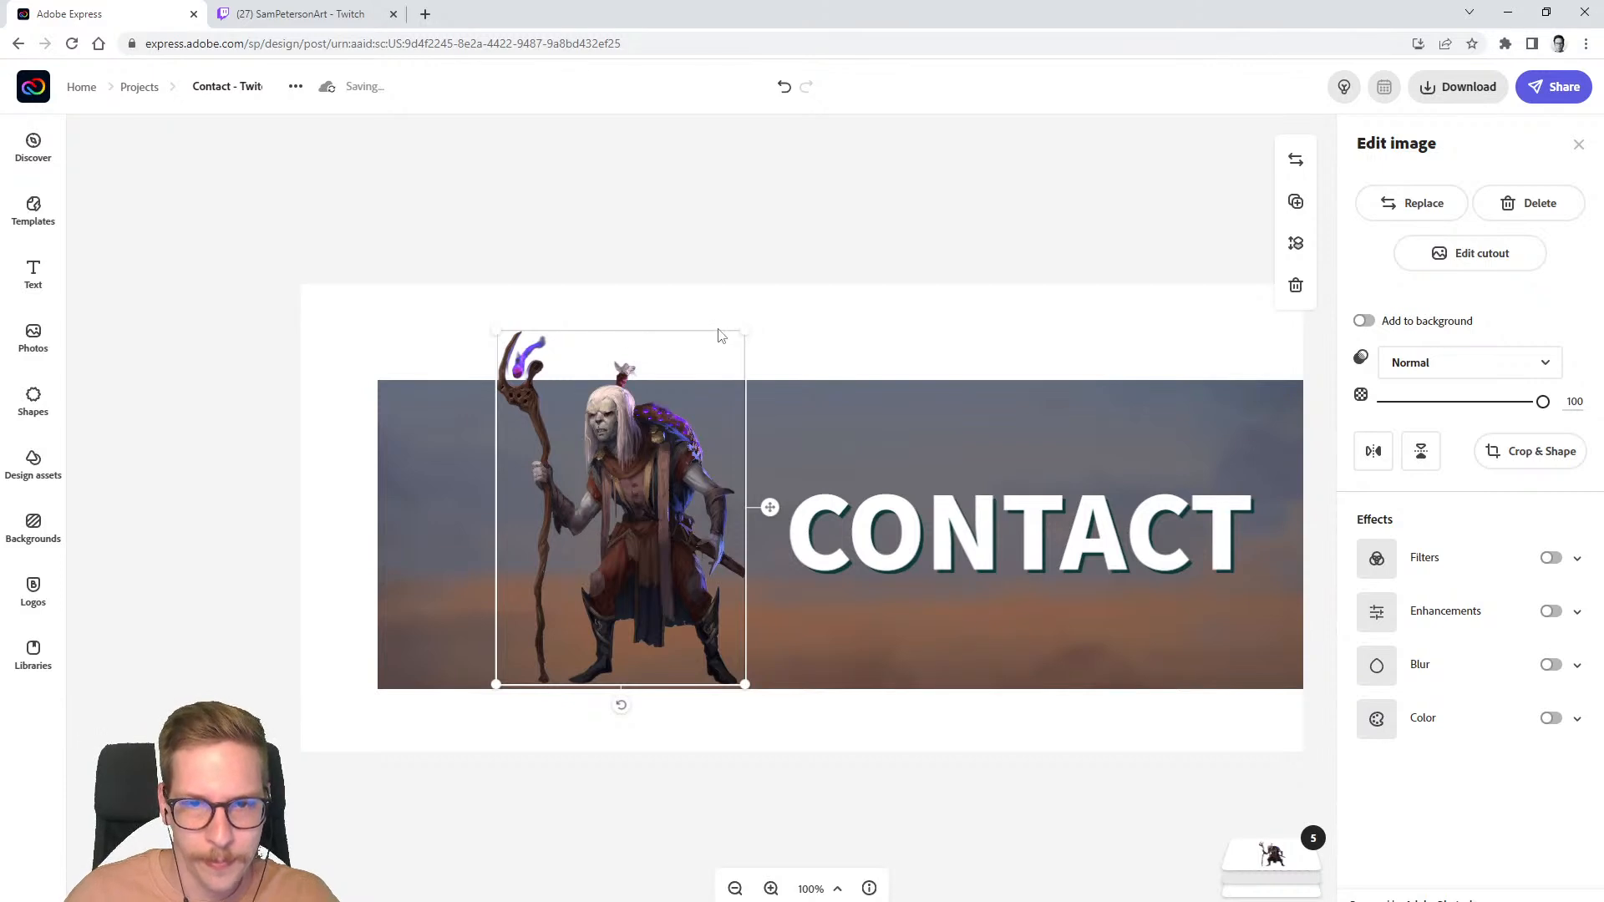
- Enlarge the staff bearer cutout until the staff nearly reaches the canvas's upper edge, and position it over the banner's left end beside "CONTACT"
left_click_drag(746, 324, 869, 172)
left_click_drag(682, 348, 541, 529)
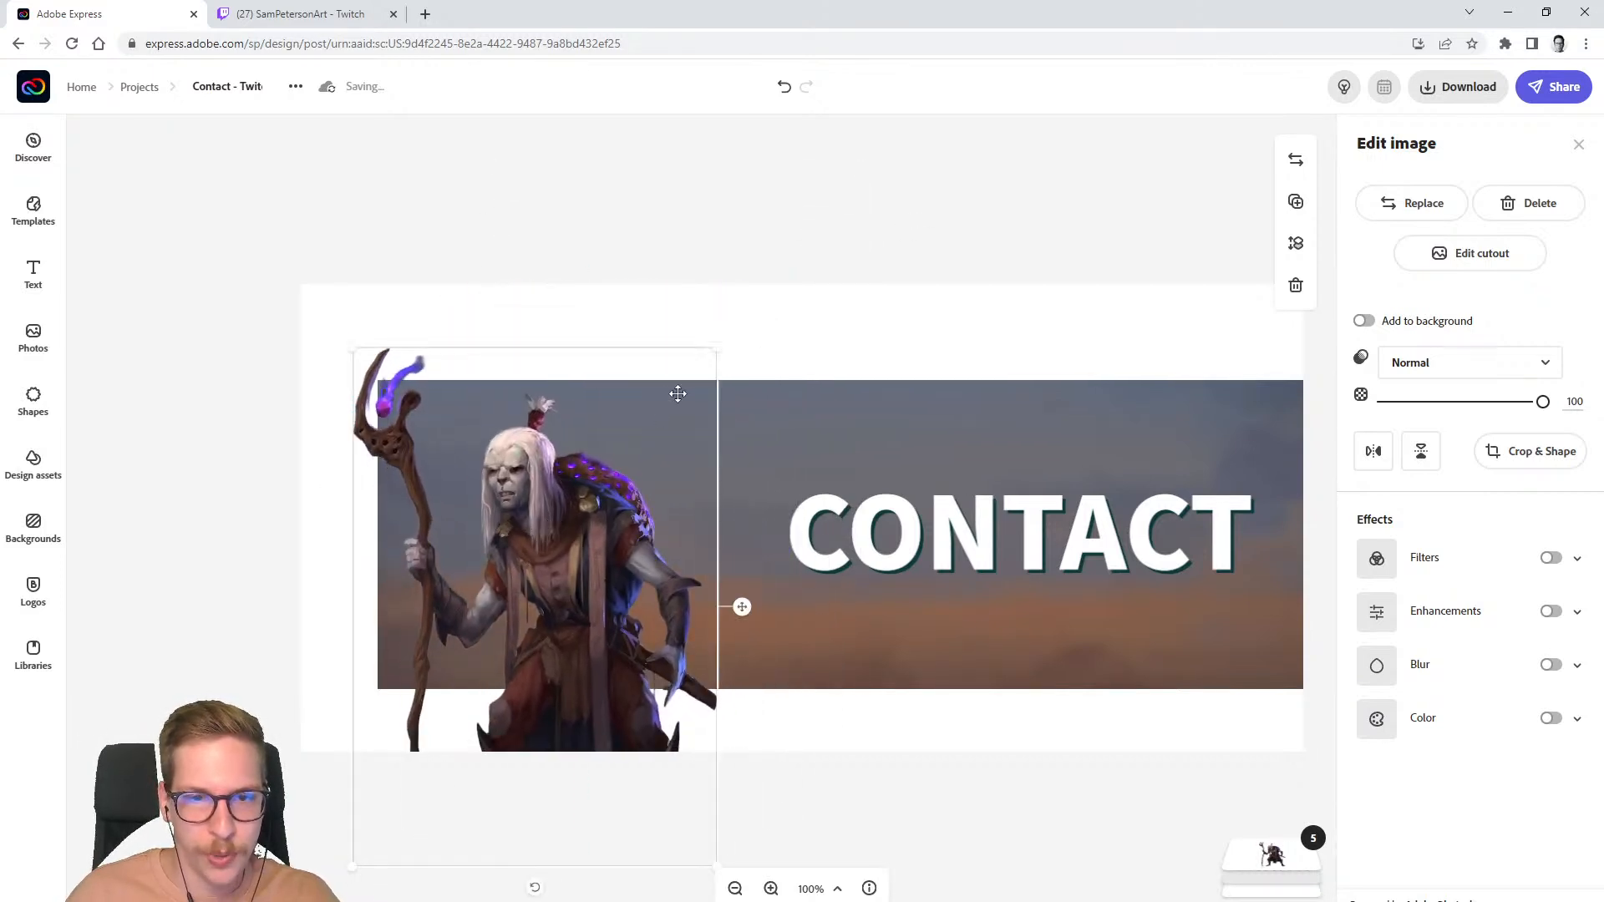
left_click_drag(719, 355, 828, 290)
left_click_drag(678, 393, 657, 447)
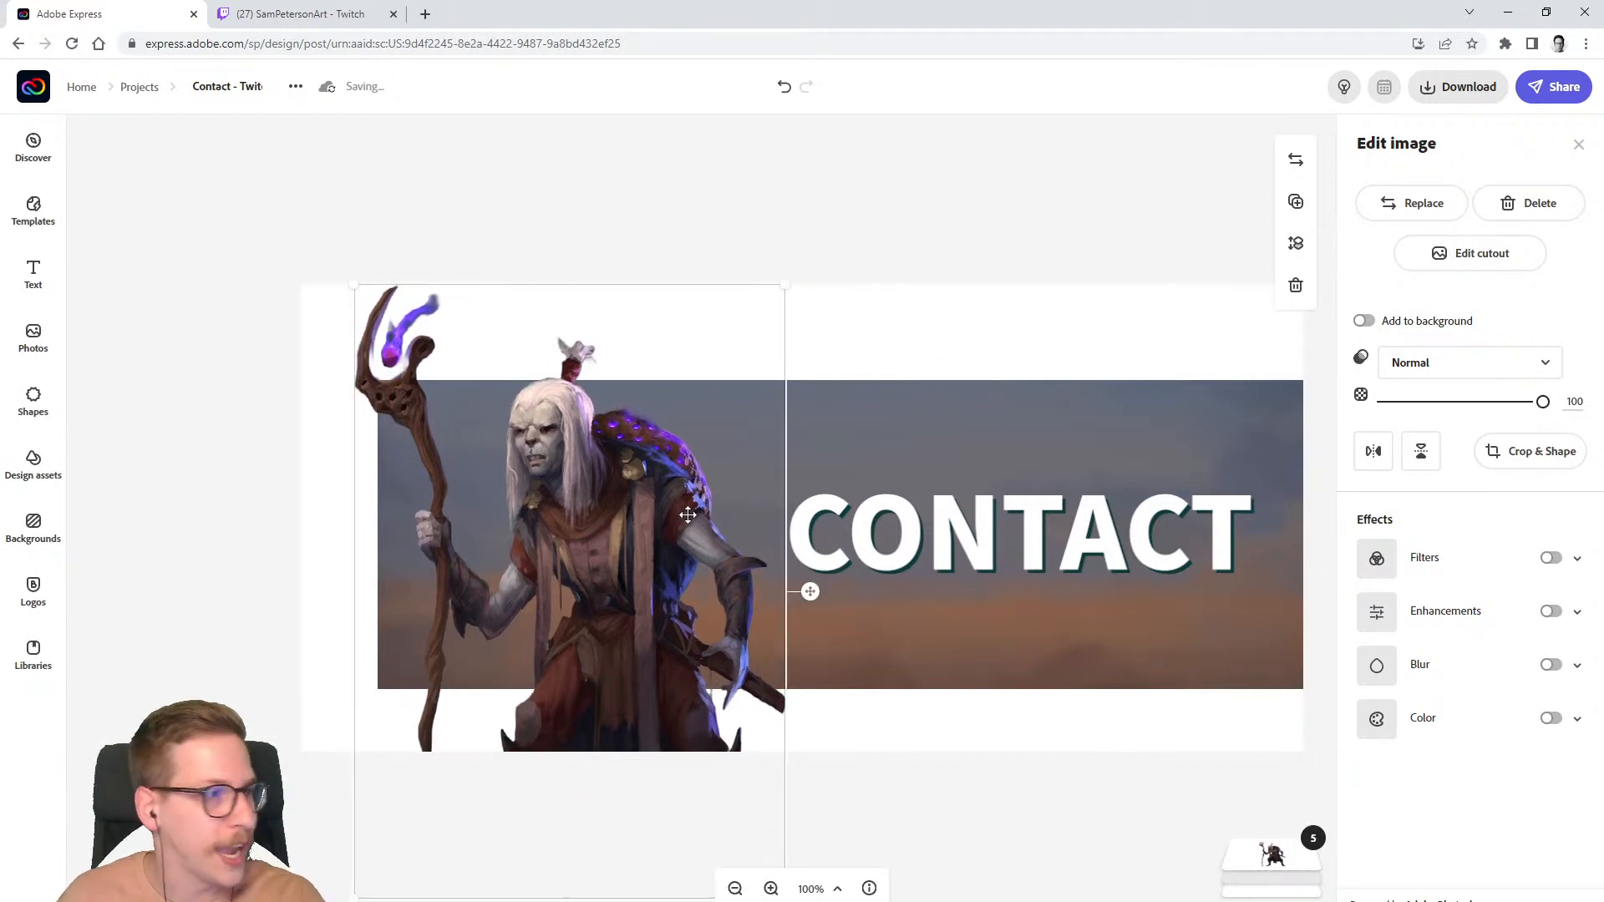
key("Left")
key("Down")
key("Down")
key("Down")
key("Down")
key("Left")
key("Down")
key("Down")
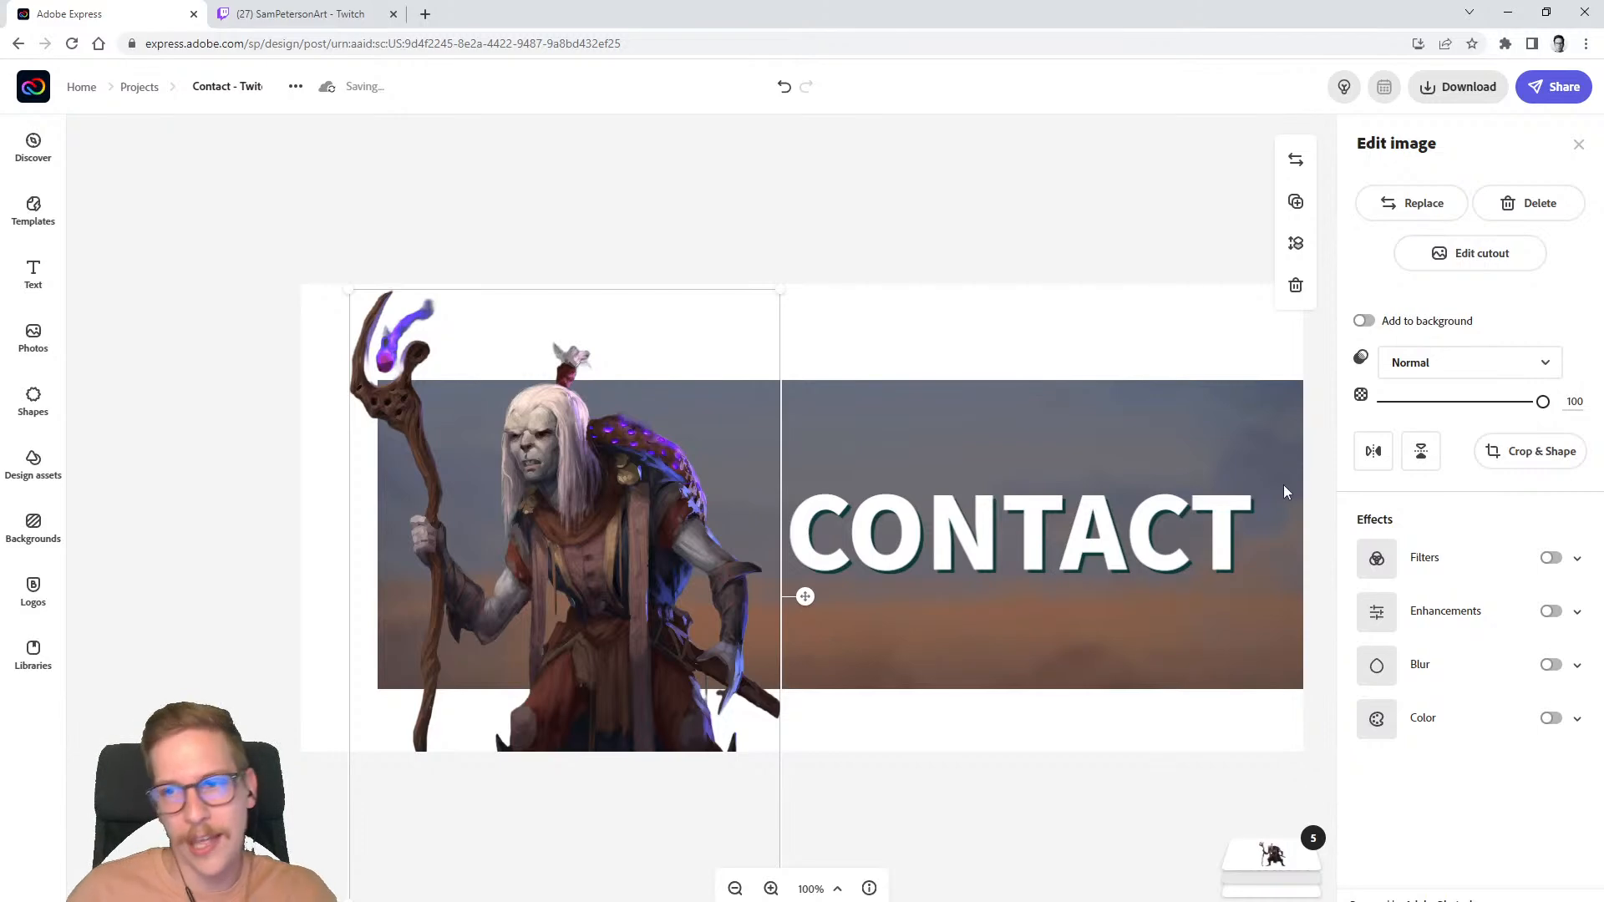
- Crop the staff bearer cutout with the Freeform option so its lower edge ends at the sky banner's bottom edge
left_click(1540, 461)
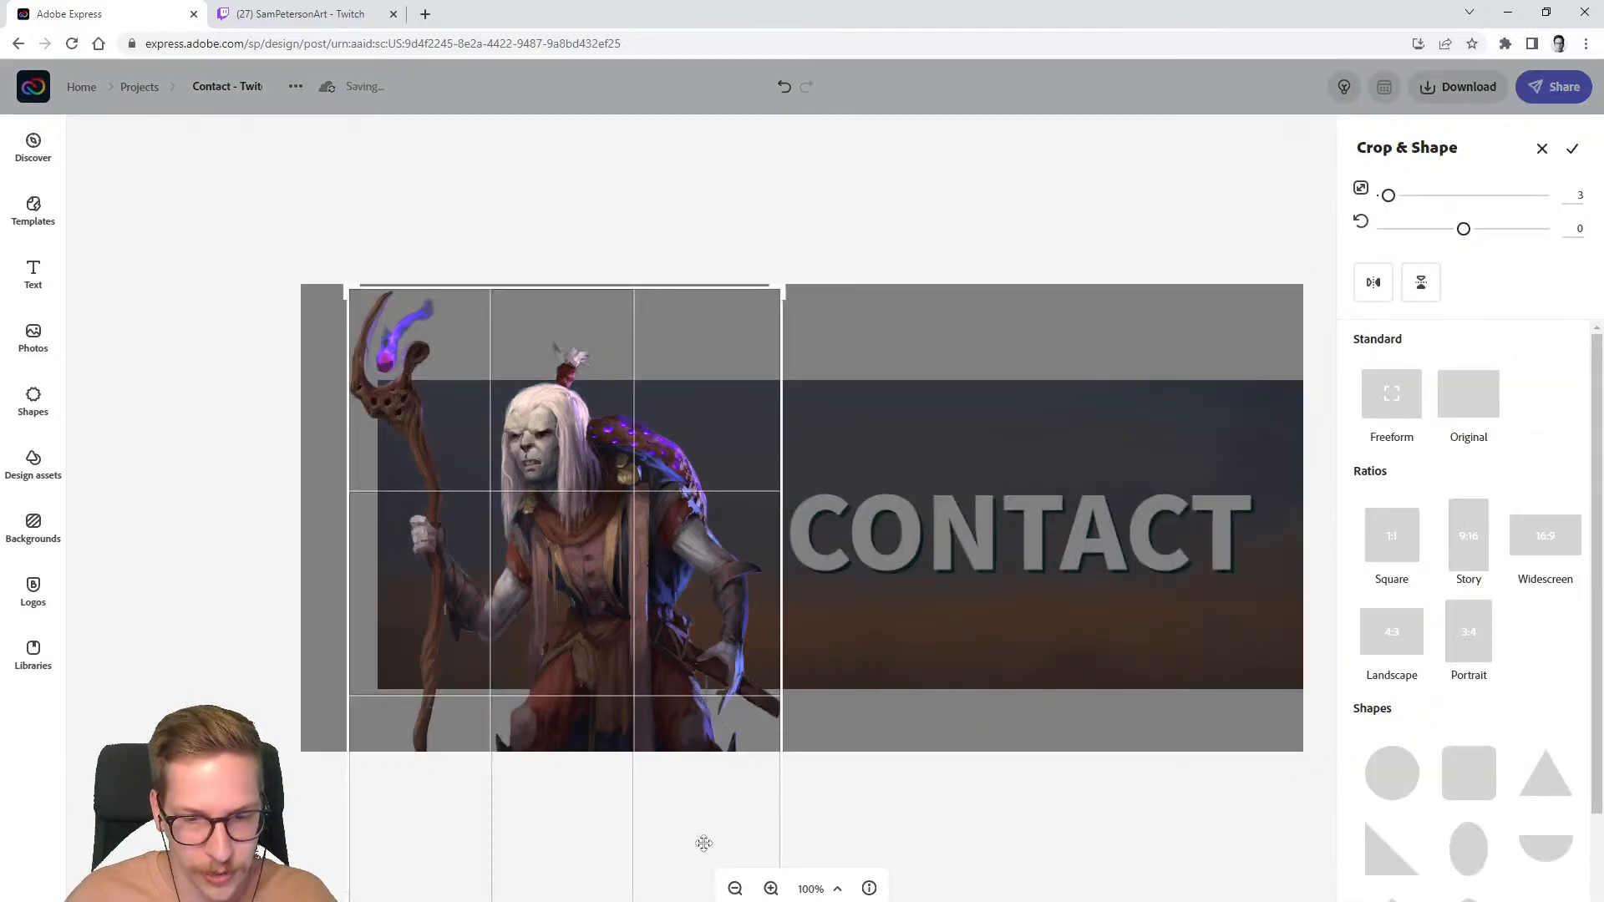
left_click(735, 889)
left_click(771, 889)
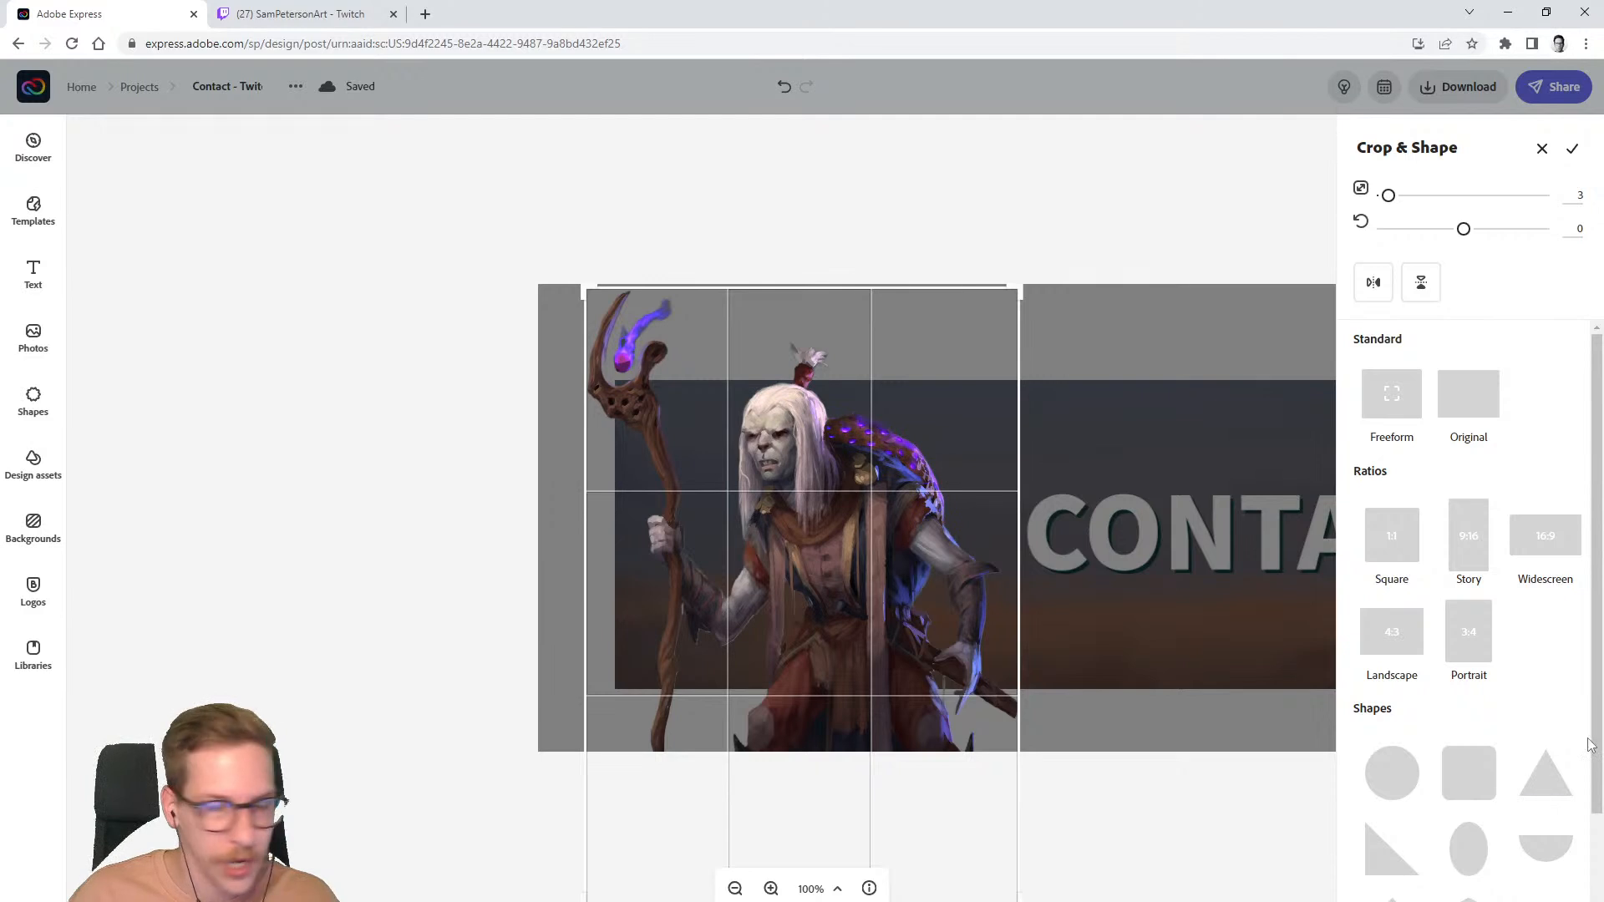
scroll(1565, 752, "down", 2)
scroll(1466, 707, "up", 1)
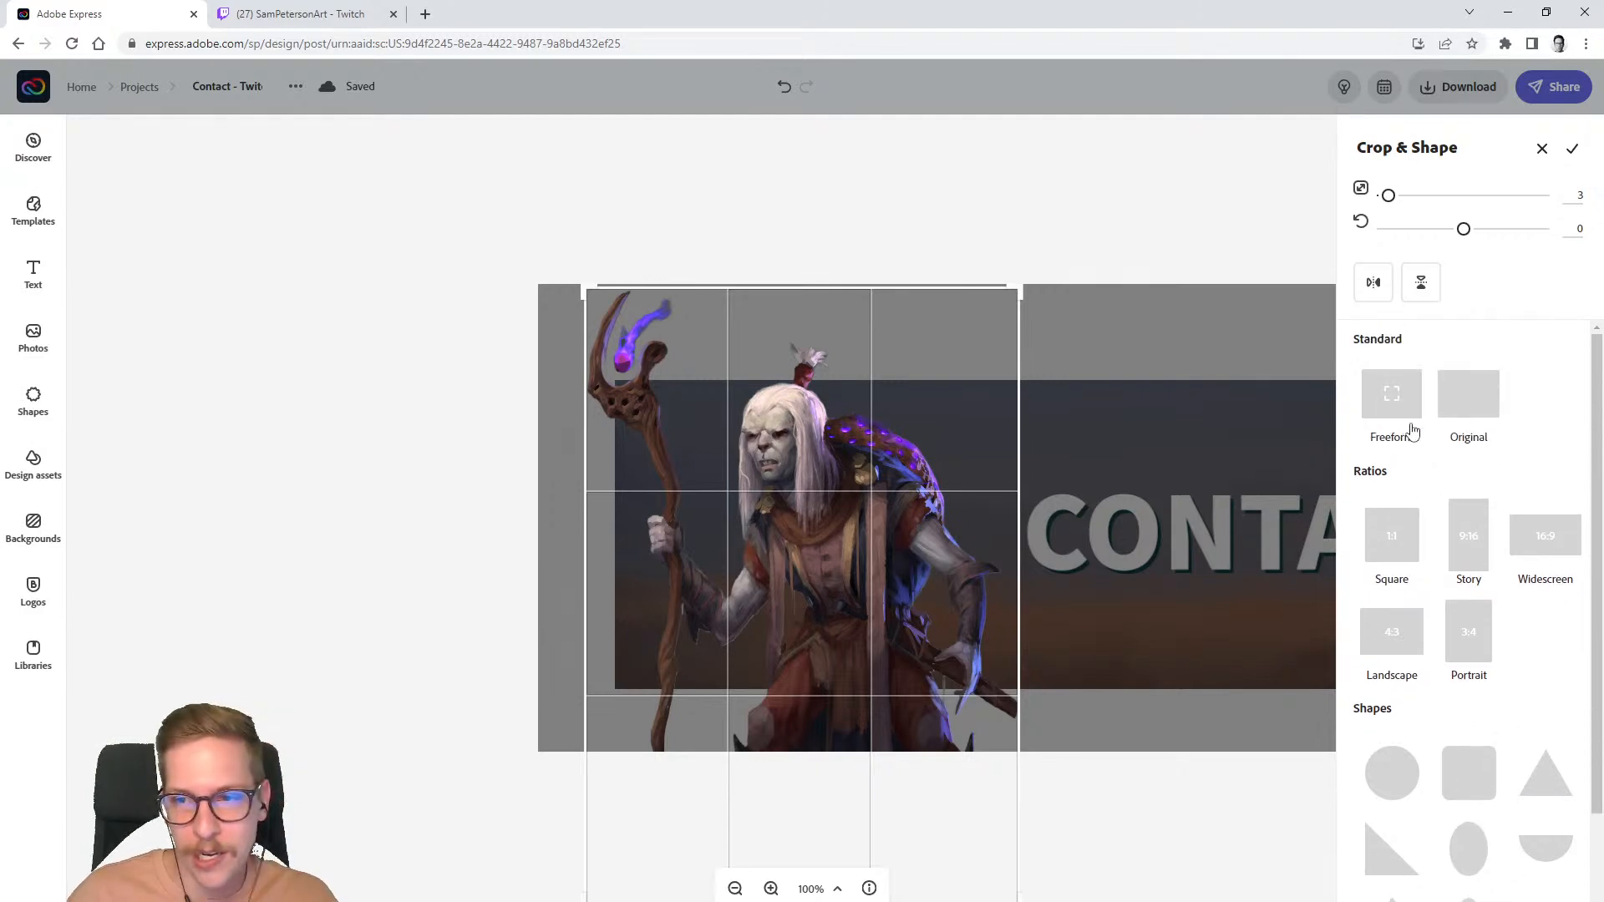
left_click(1377, 395)
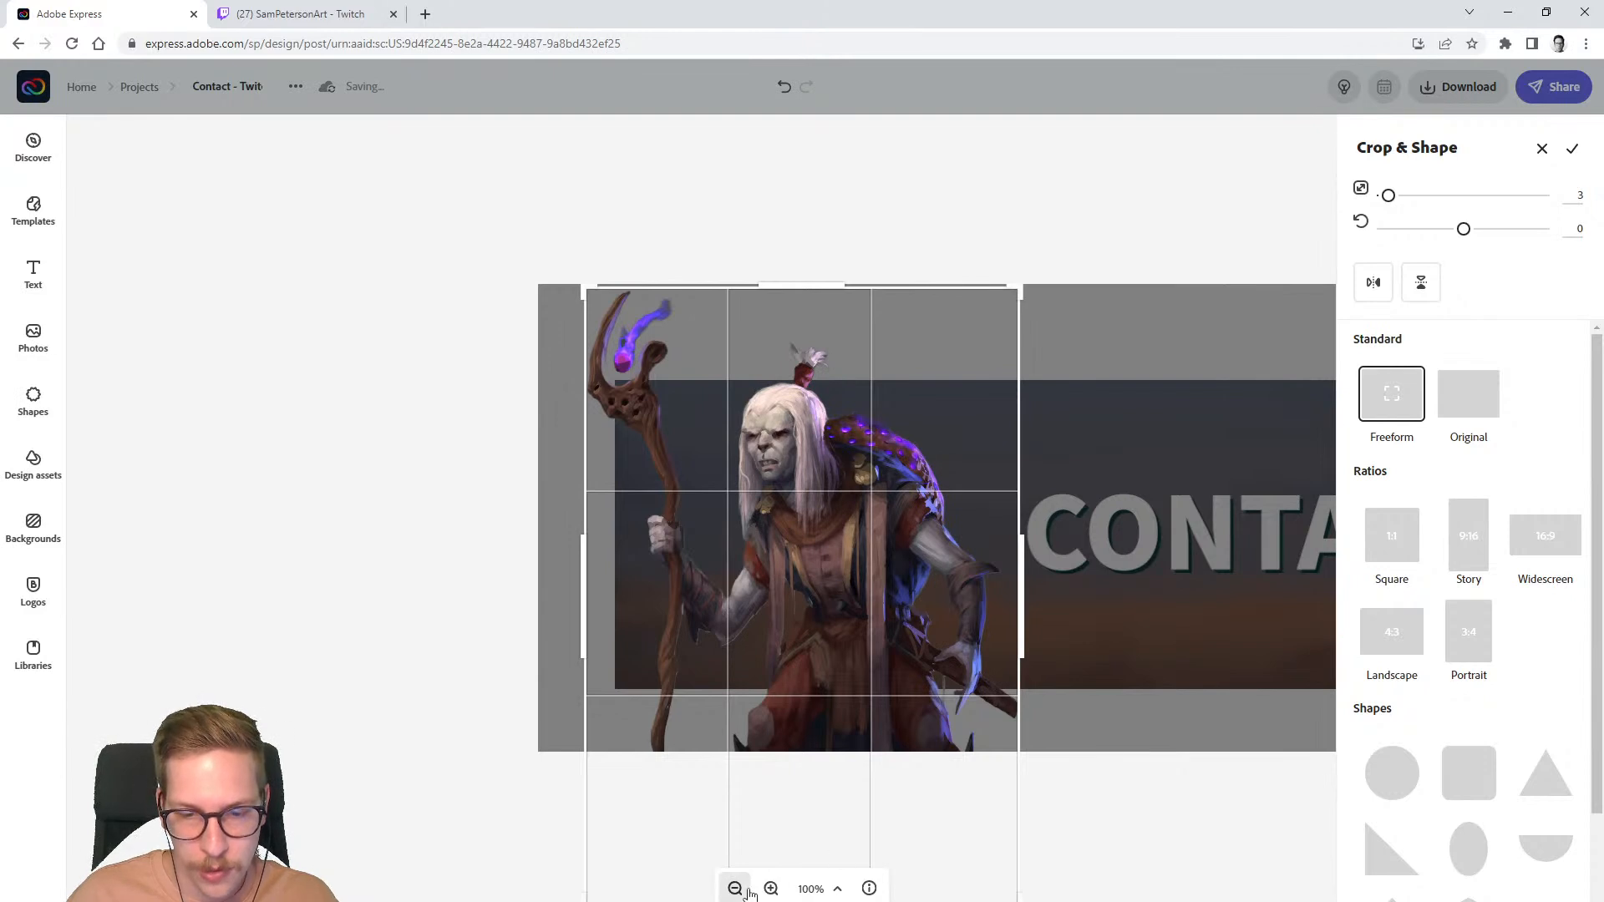
left_click_drag(881, 728, 680, 592)
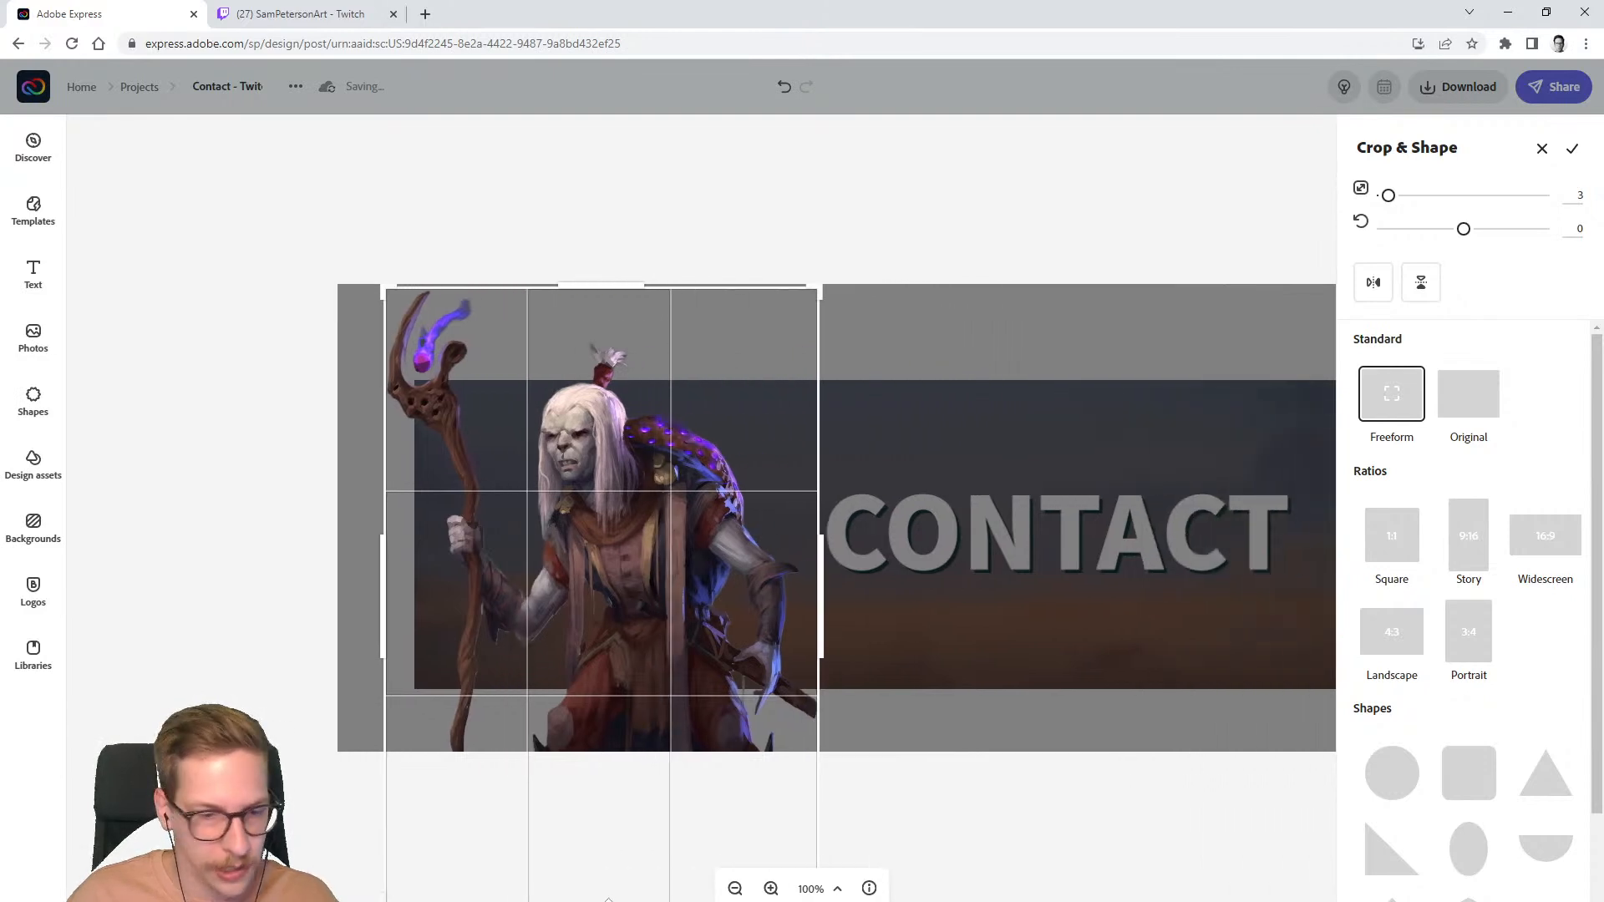
left_click(735, 889)
left_click_drag(625, 813, 656, 644)
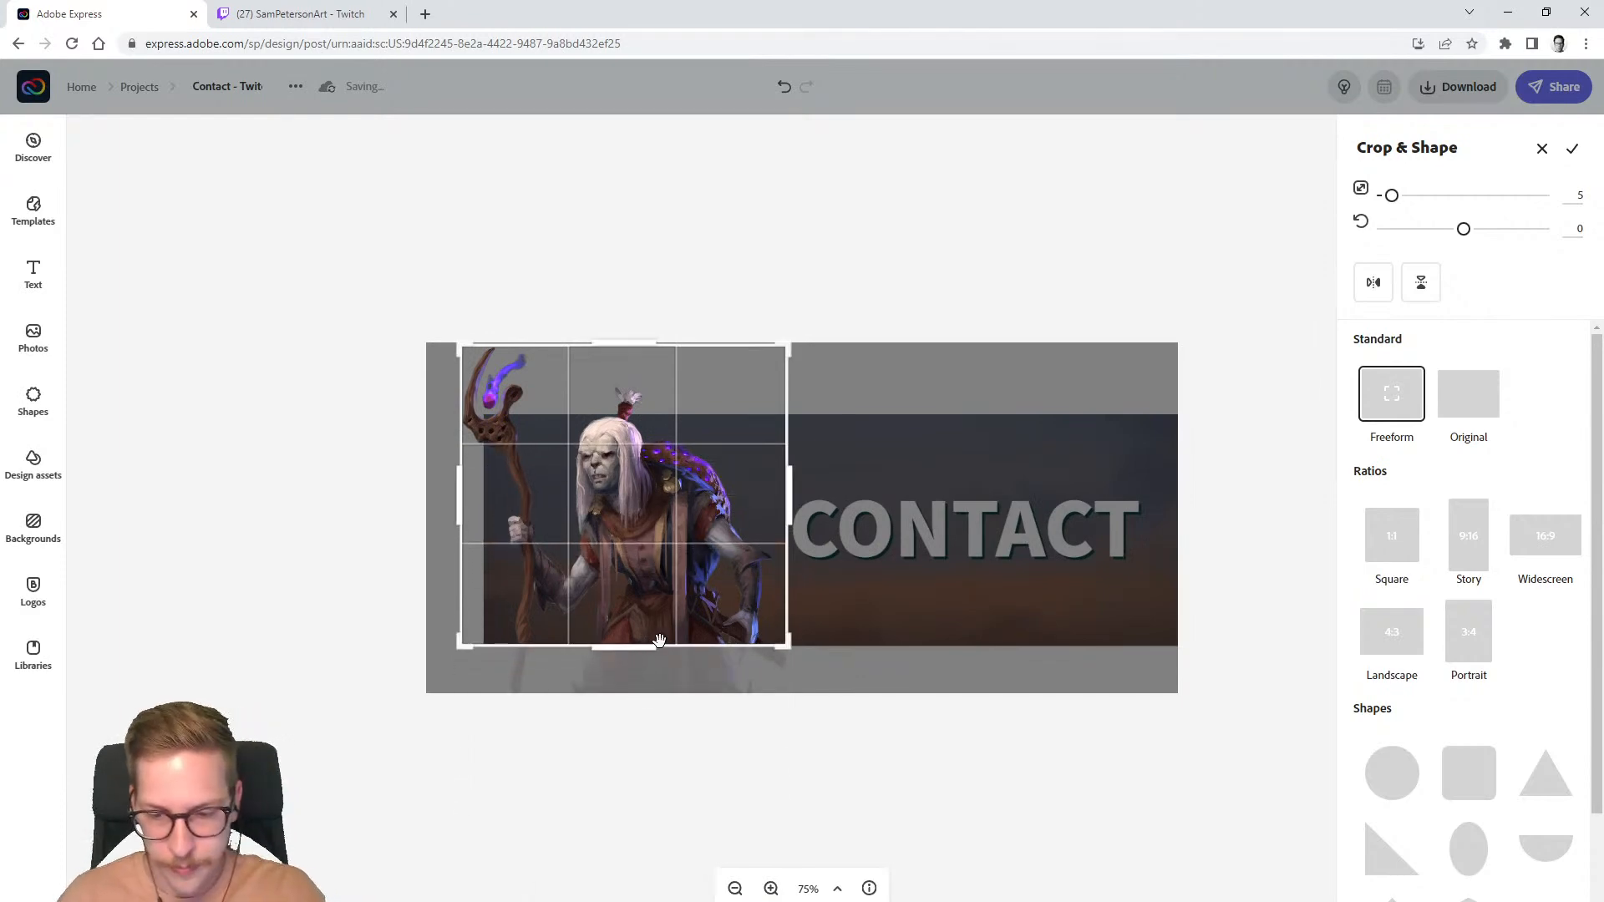
key("Return")
- Check how the cropped staff bearer lines up with the sky banner's lower edge and the "CONTACT" text
left_click(770, 888)
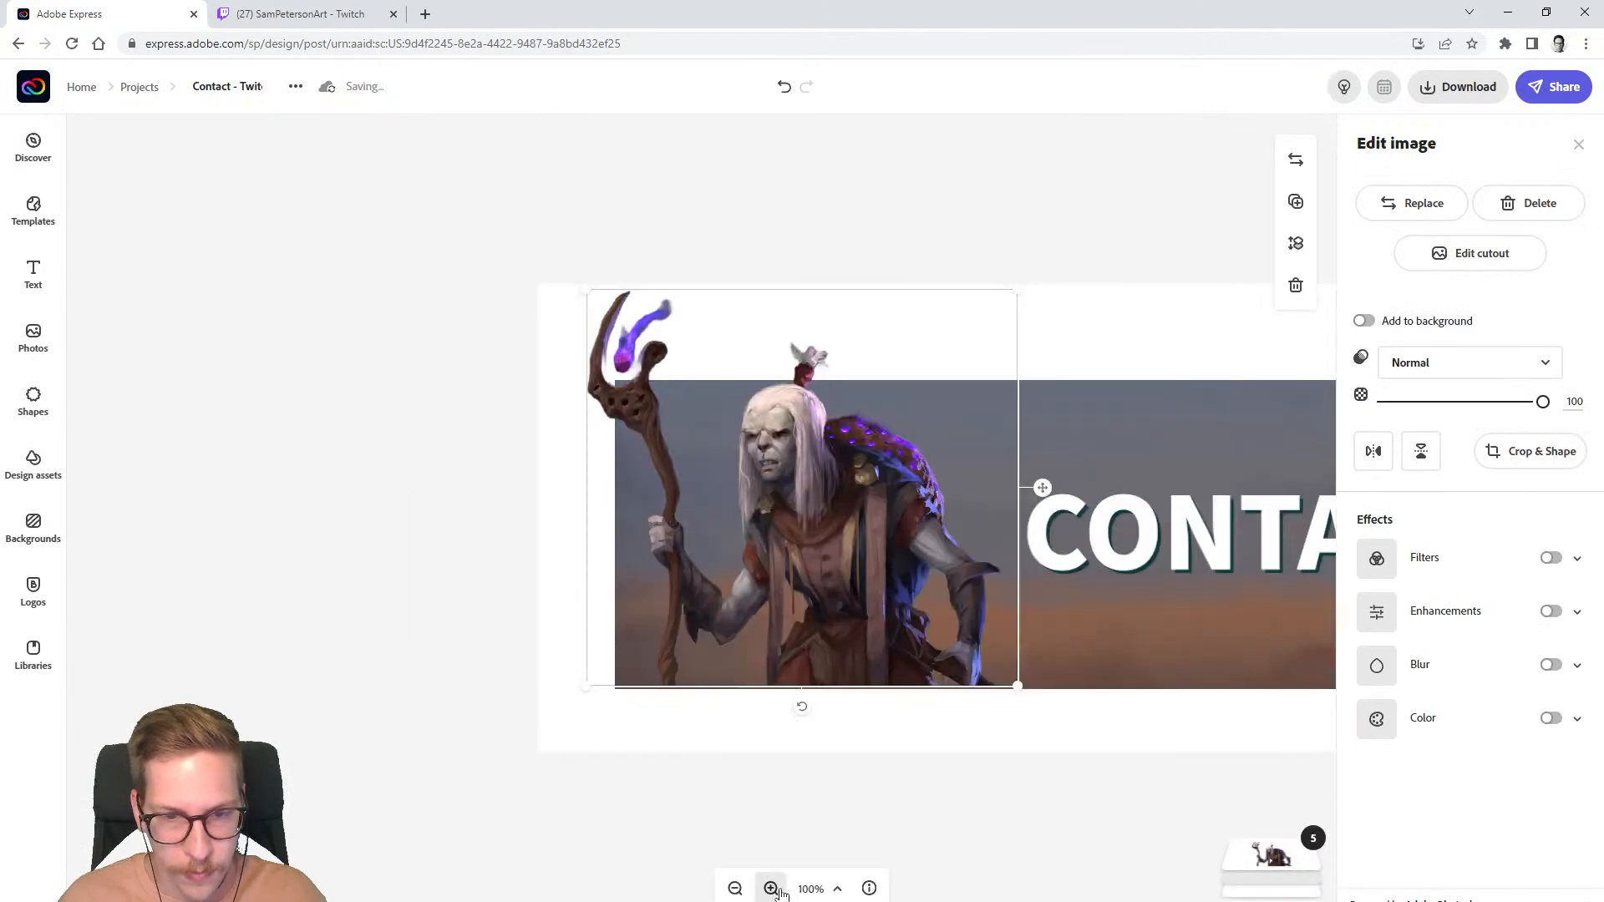
left_click(770, 888)
left_click(1022, 886)
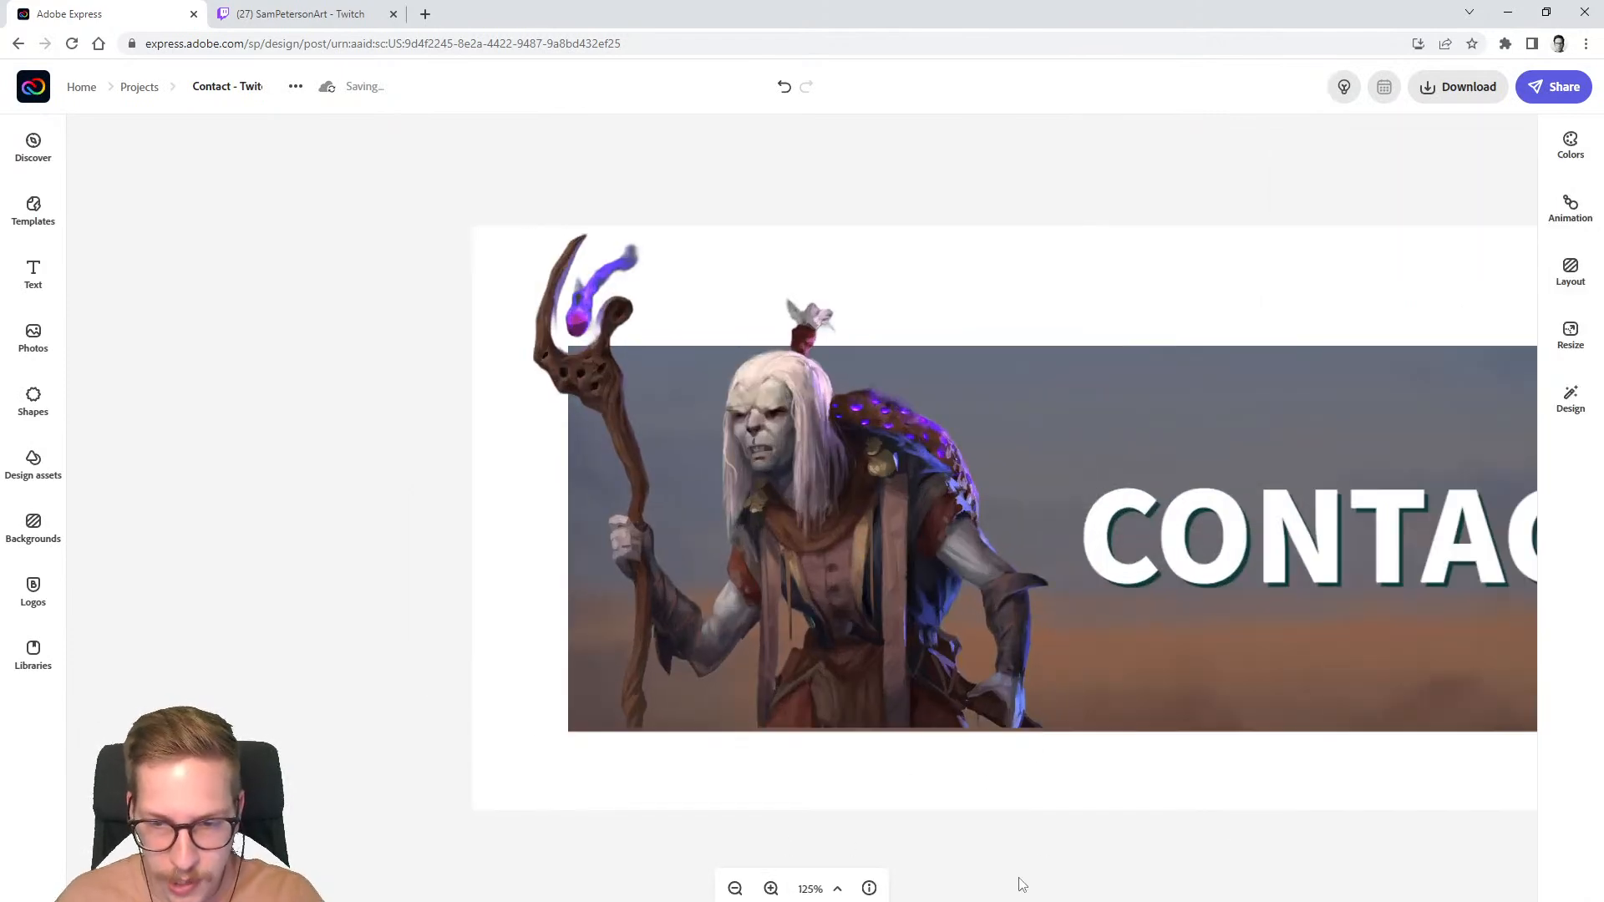
left_click(849, 608)
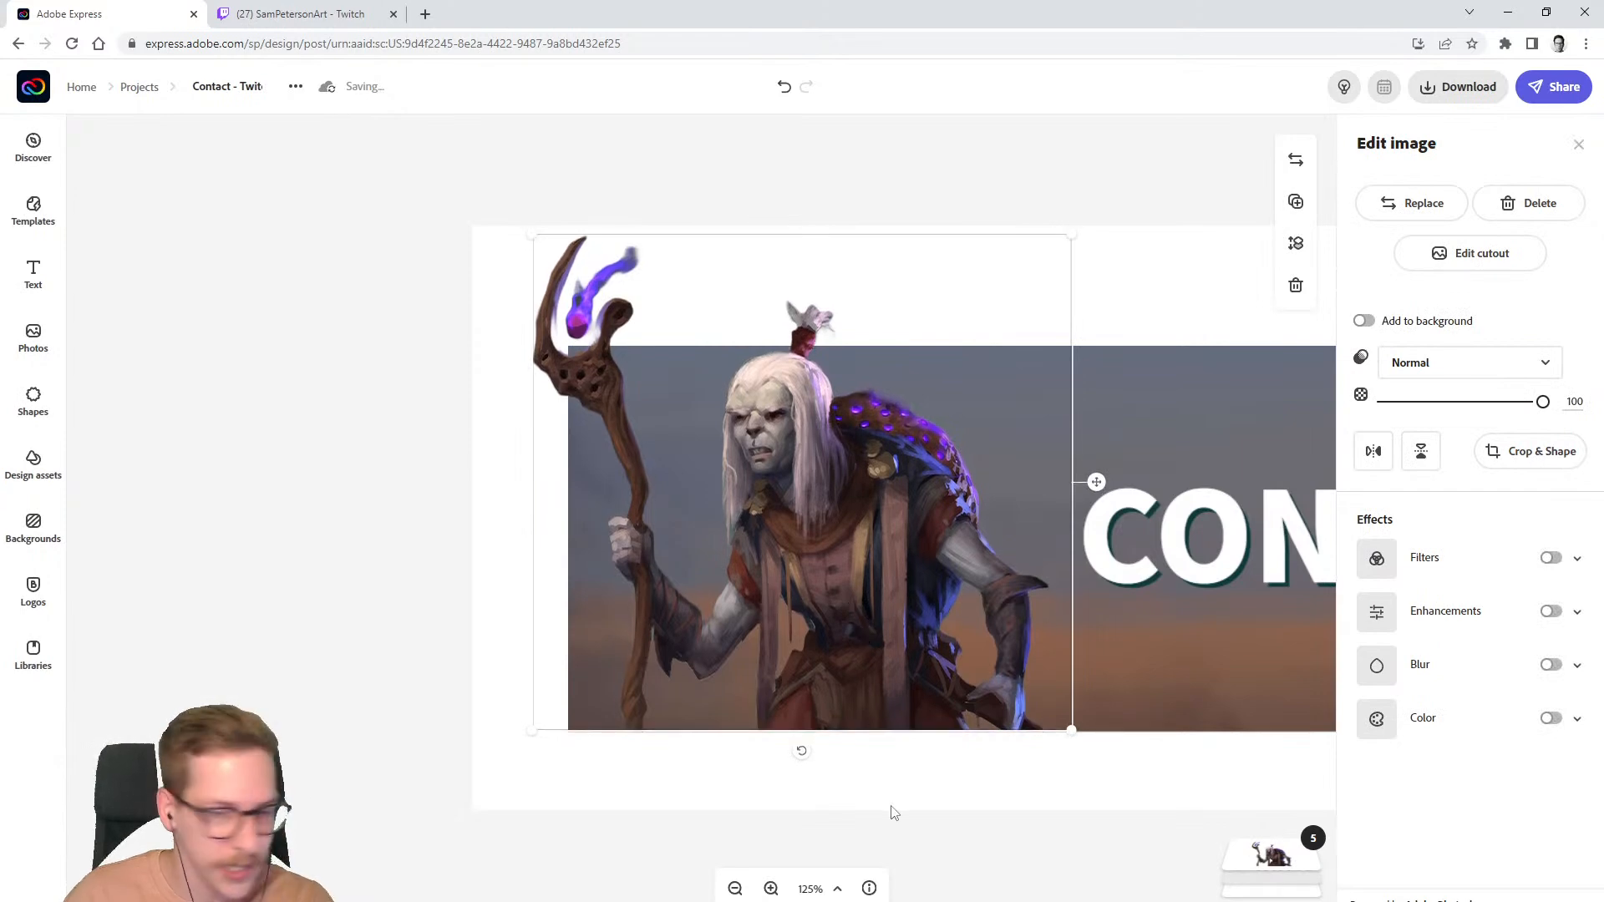
left_click(1073, 848)
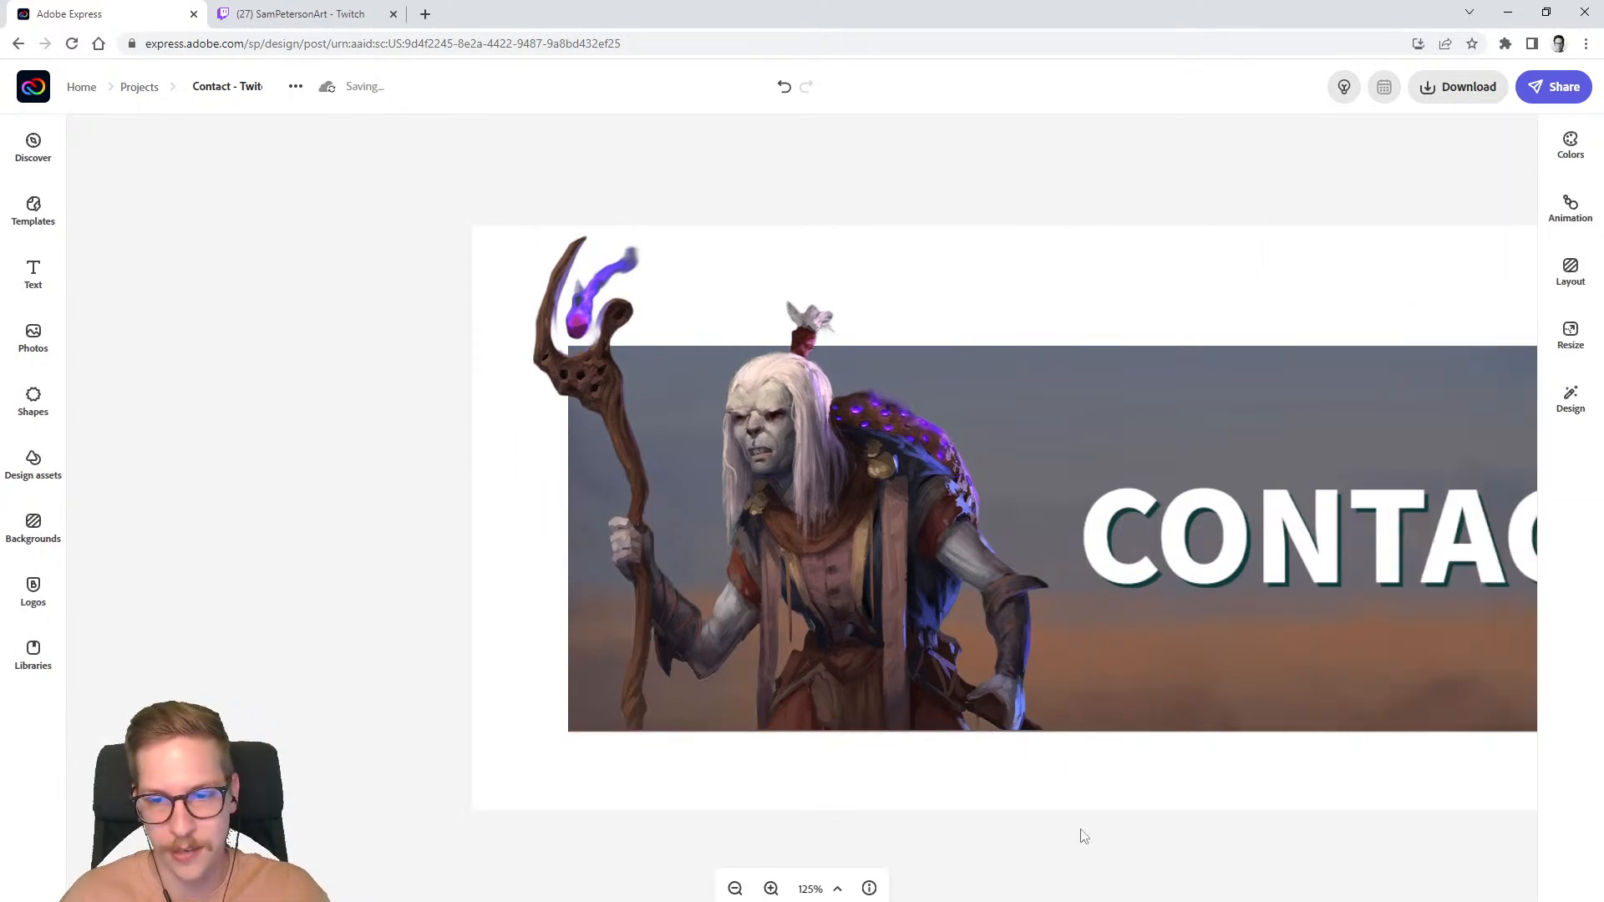
left_click_drag(1103, 856, 794, 869)
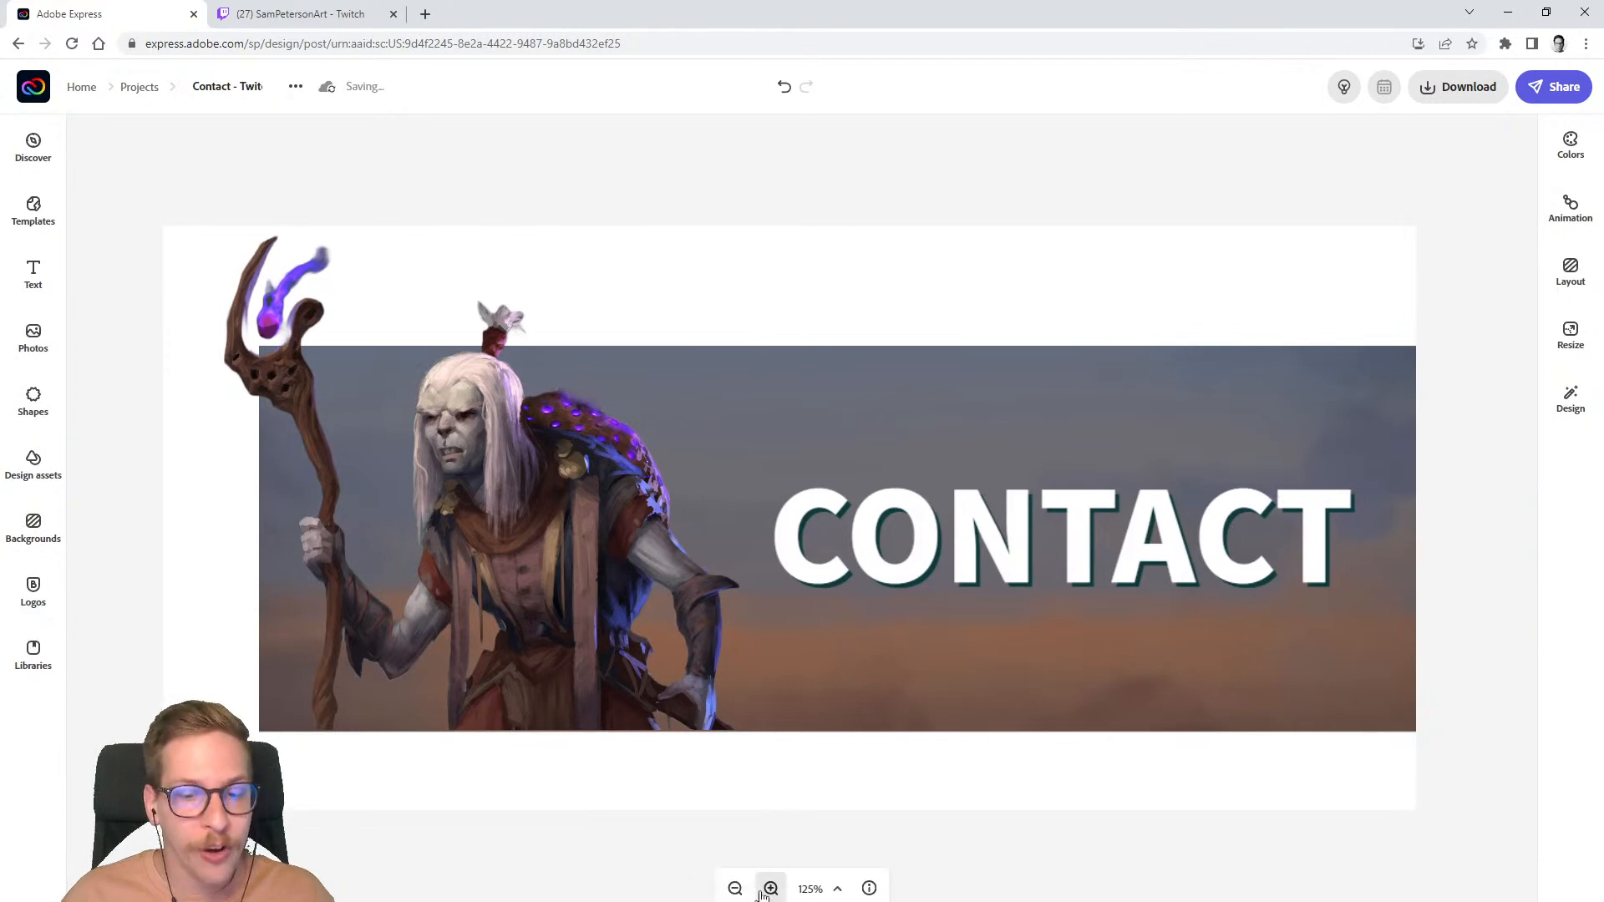
left_click(735, 888)
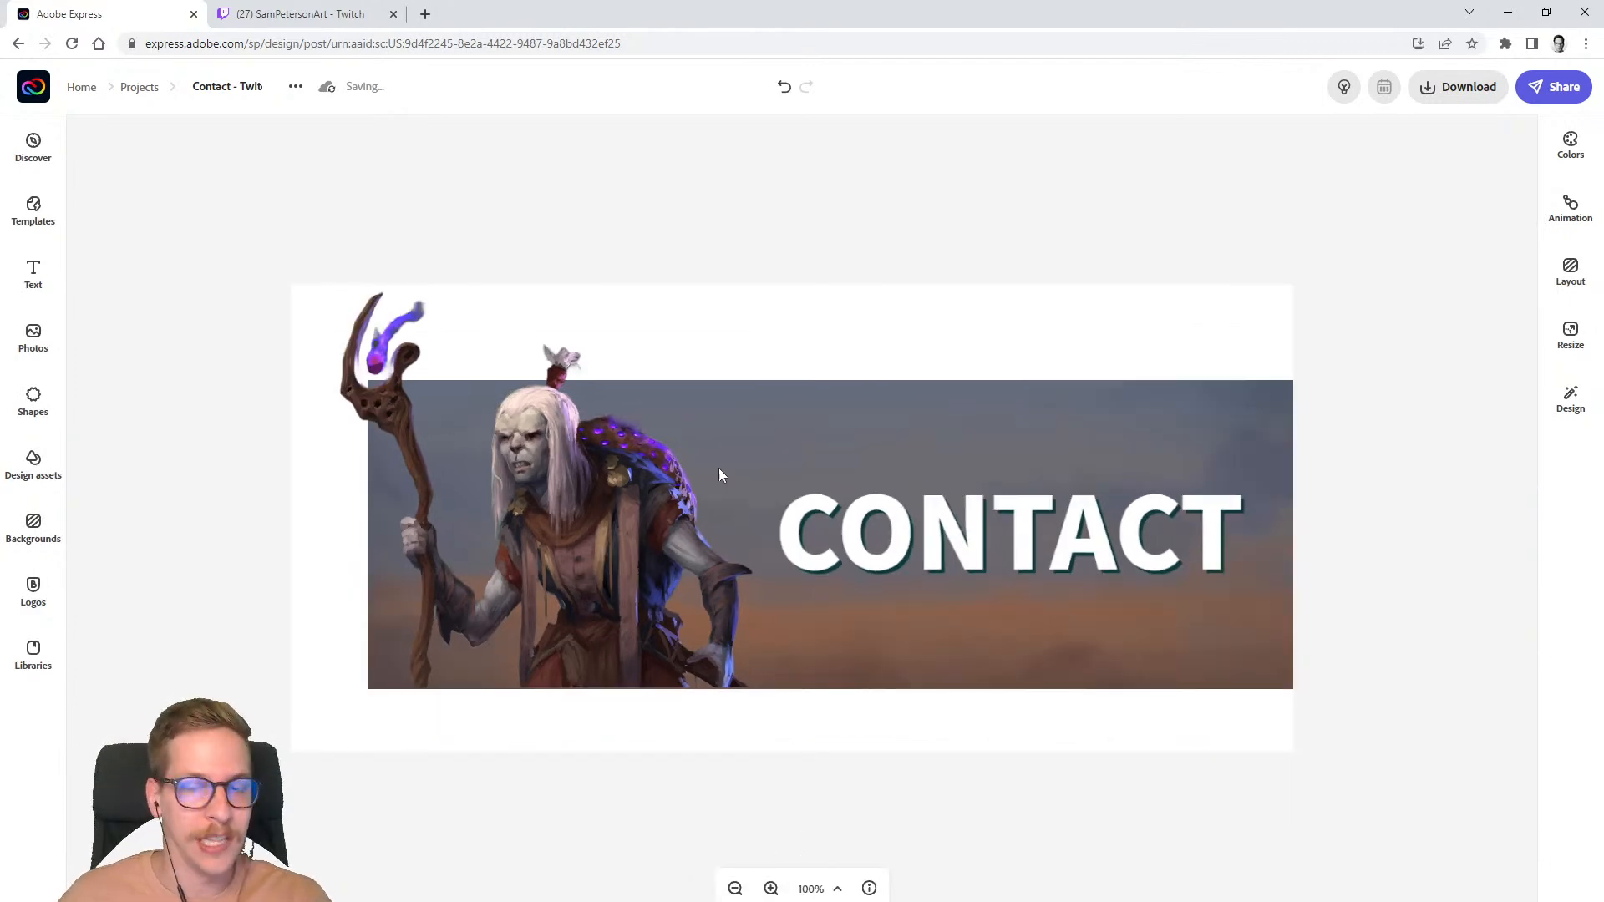
- Try the Contrast and Multiply filters on the sky banner and settle on the Lighten filter
left_click(796, 433)
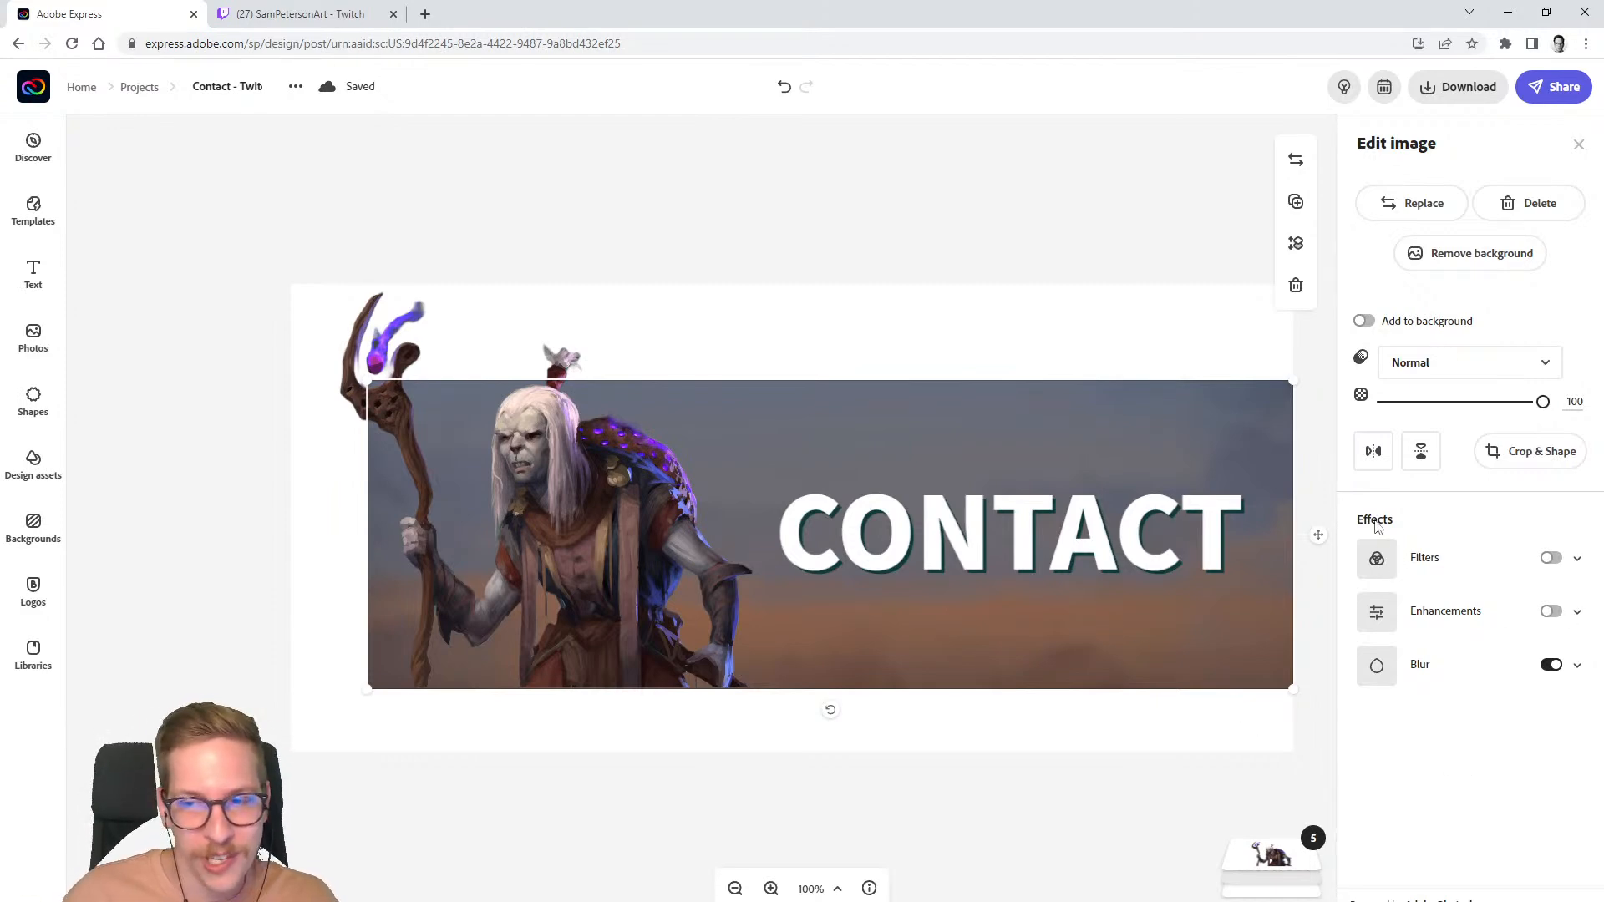
left_click(1552, 558)
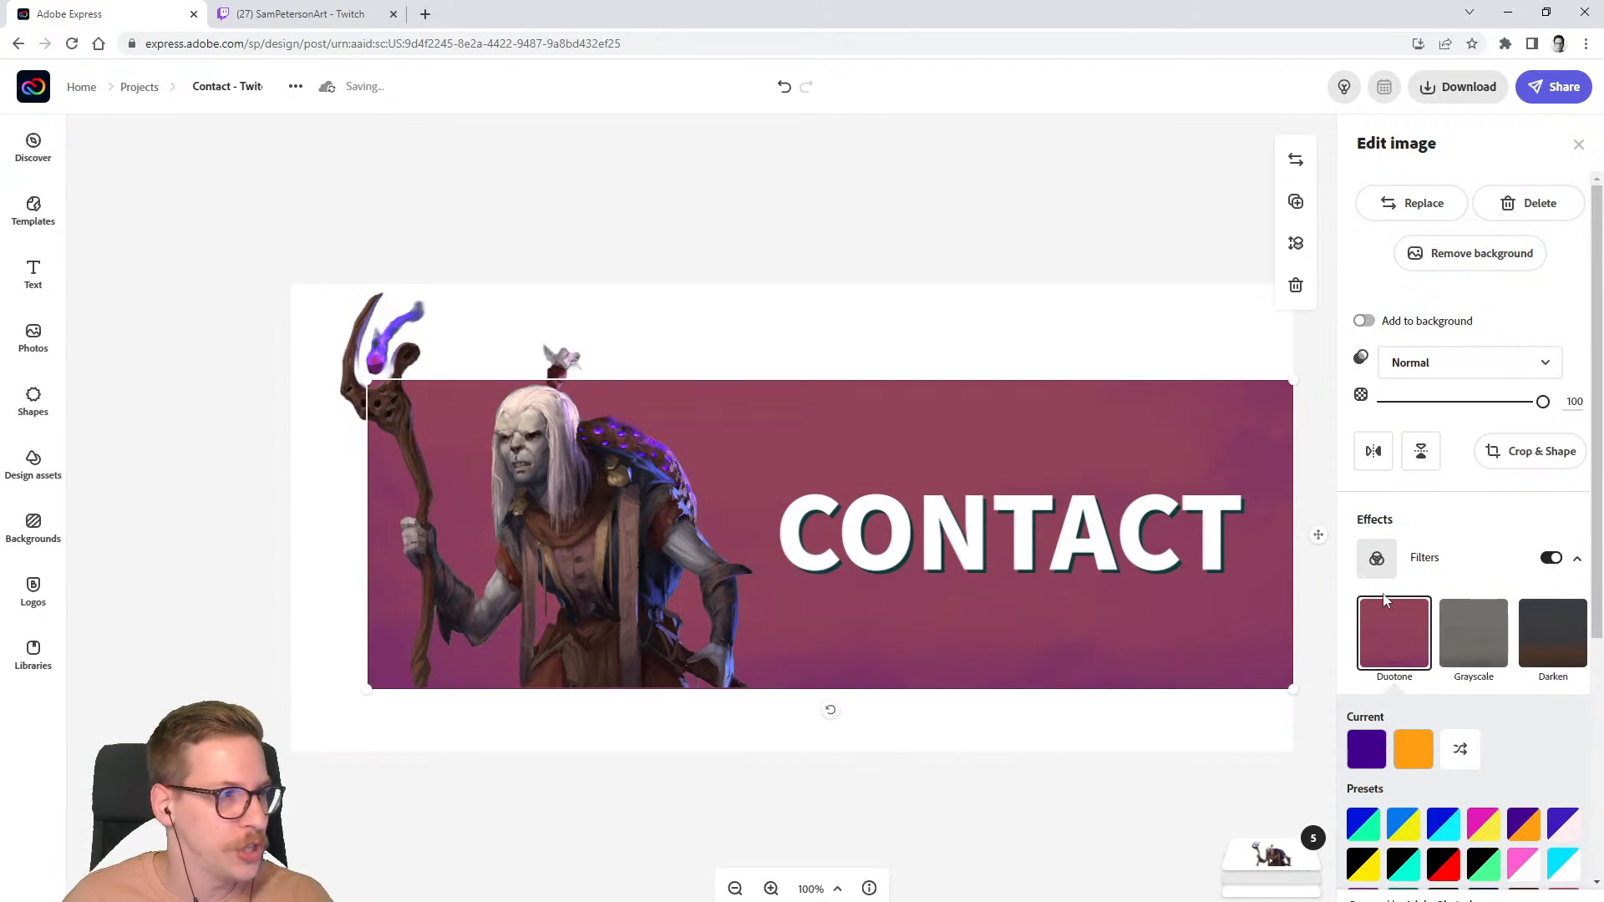
scroll(1454, 640, "down", 4)
scroll(1454, 640, "down", 1)
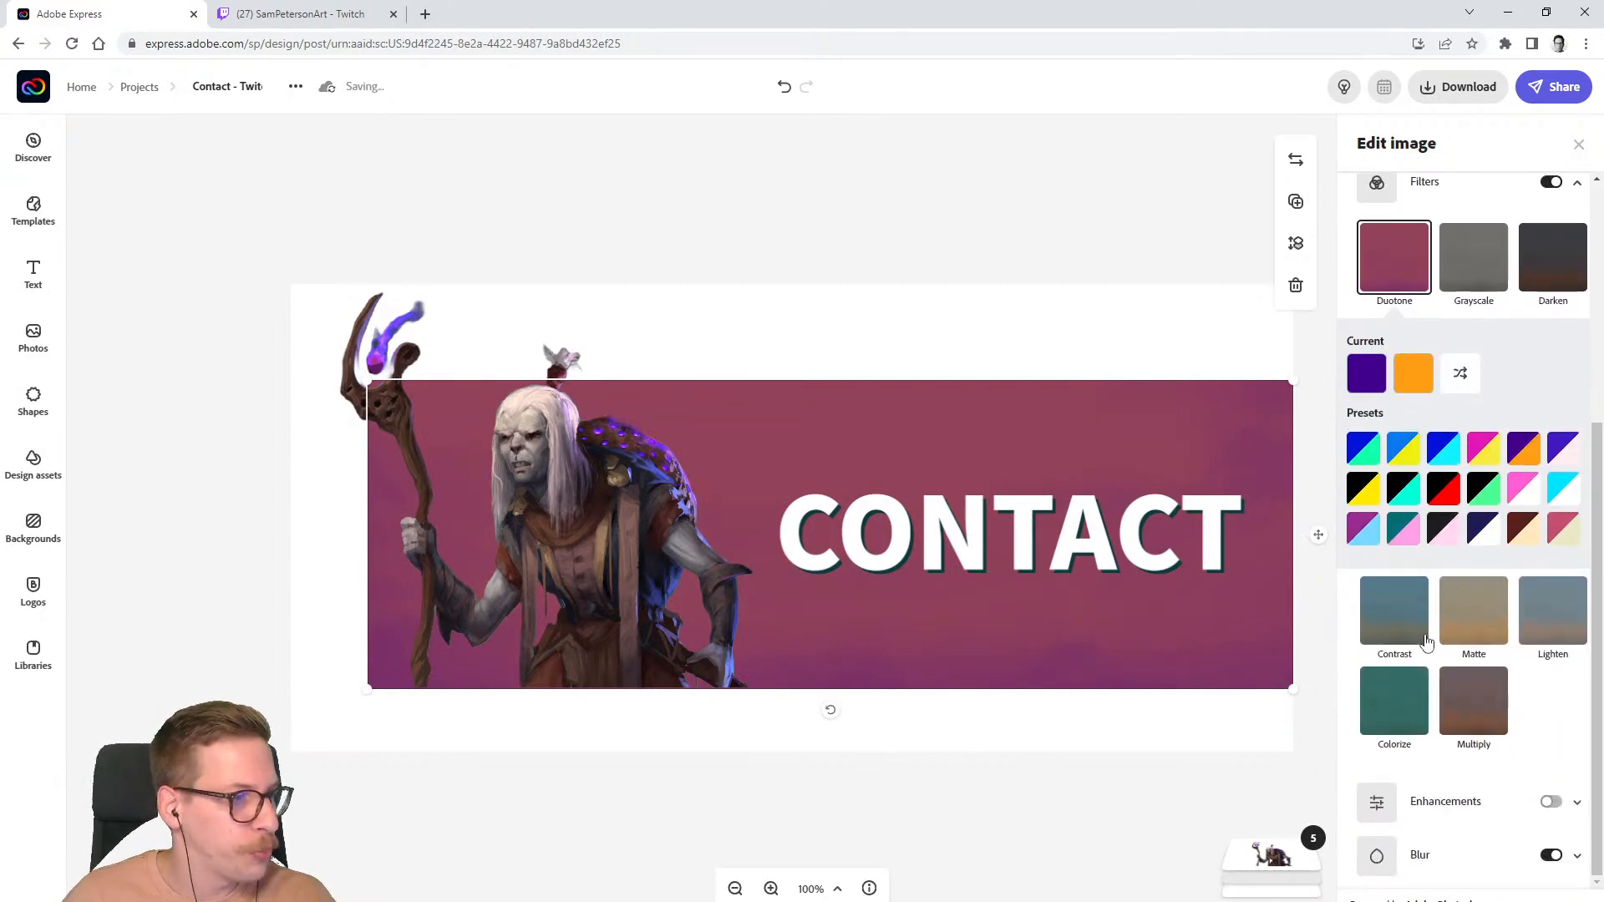
left_click(1423, 631)
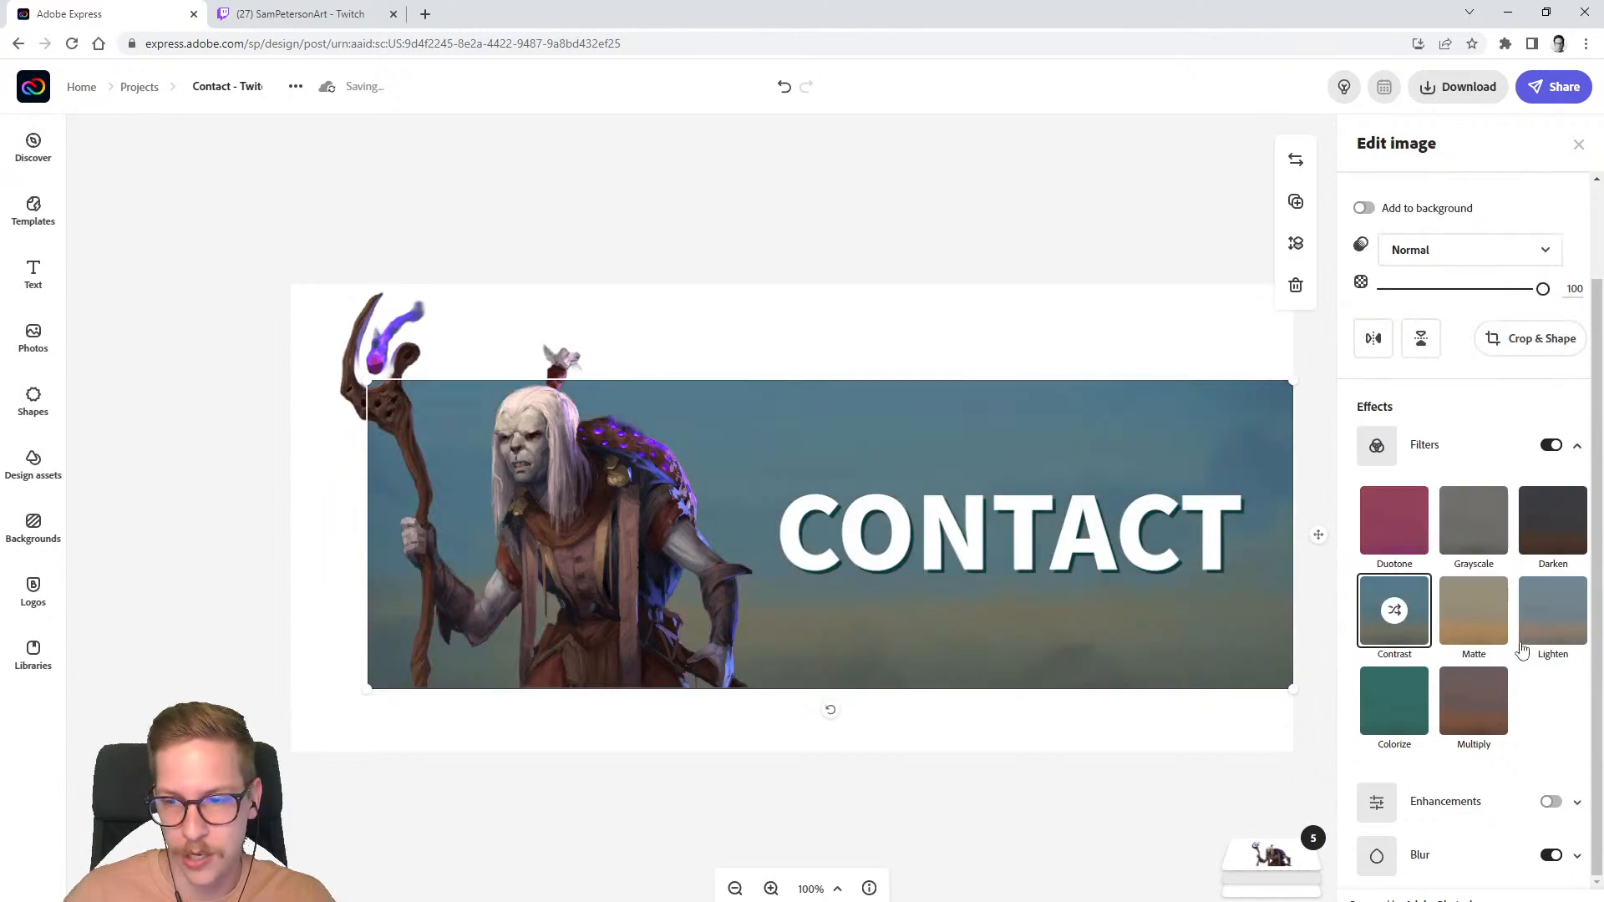
left_click(1466, 706)
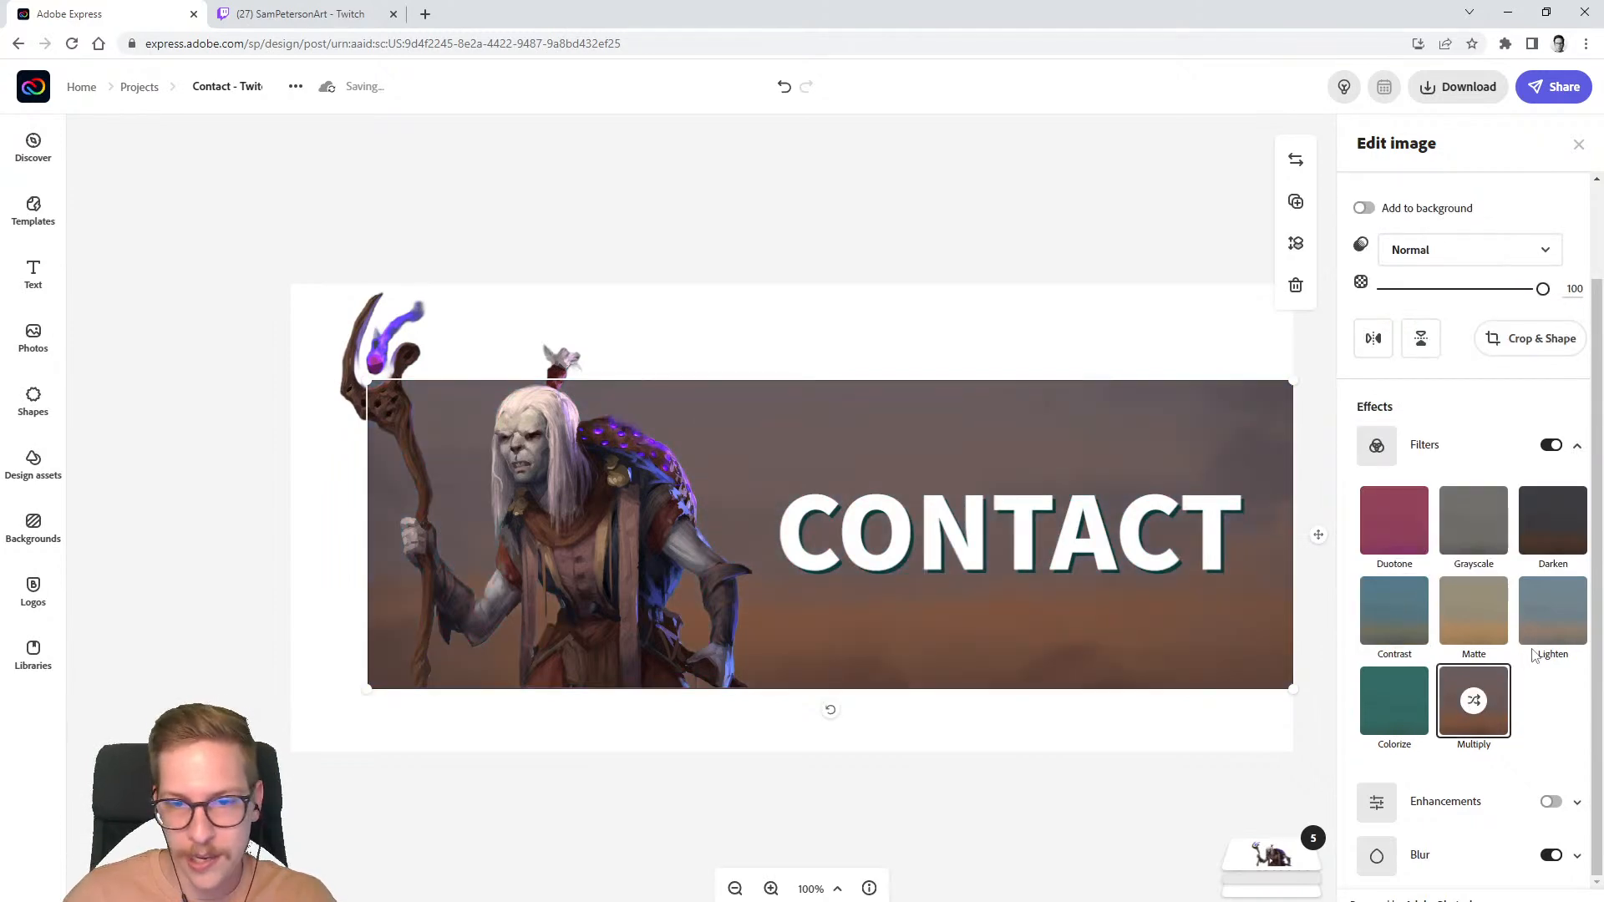
left_click(1550, 627)
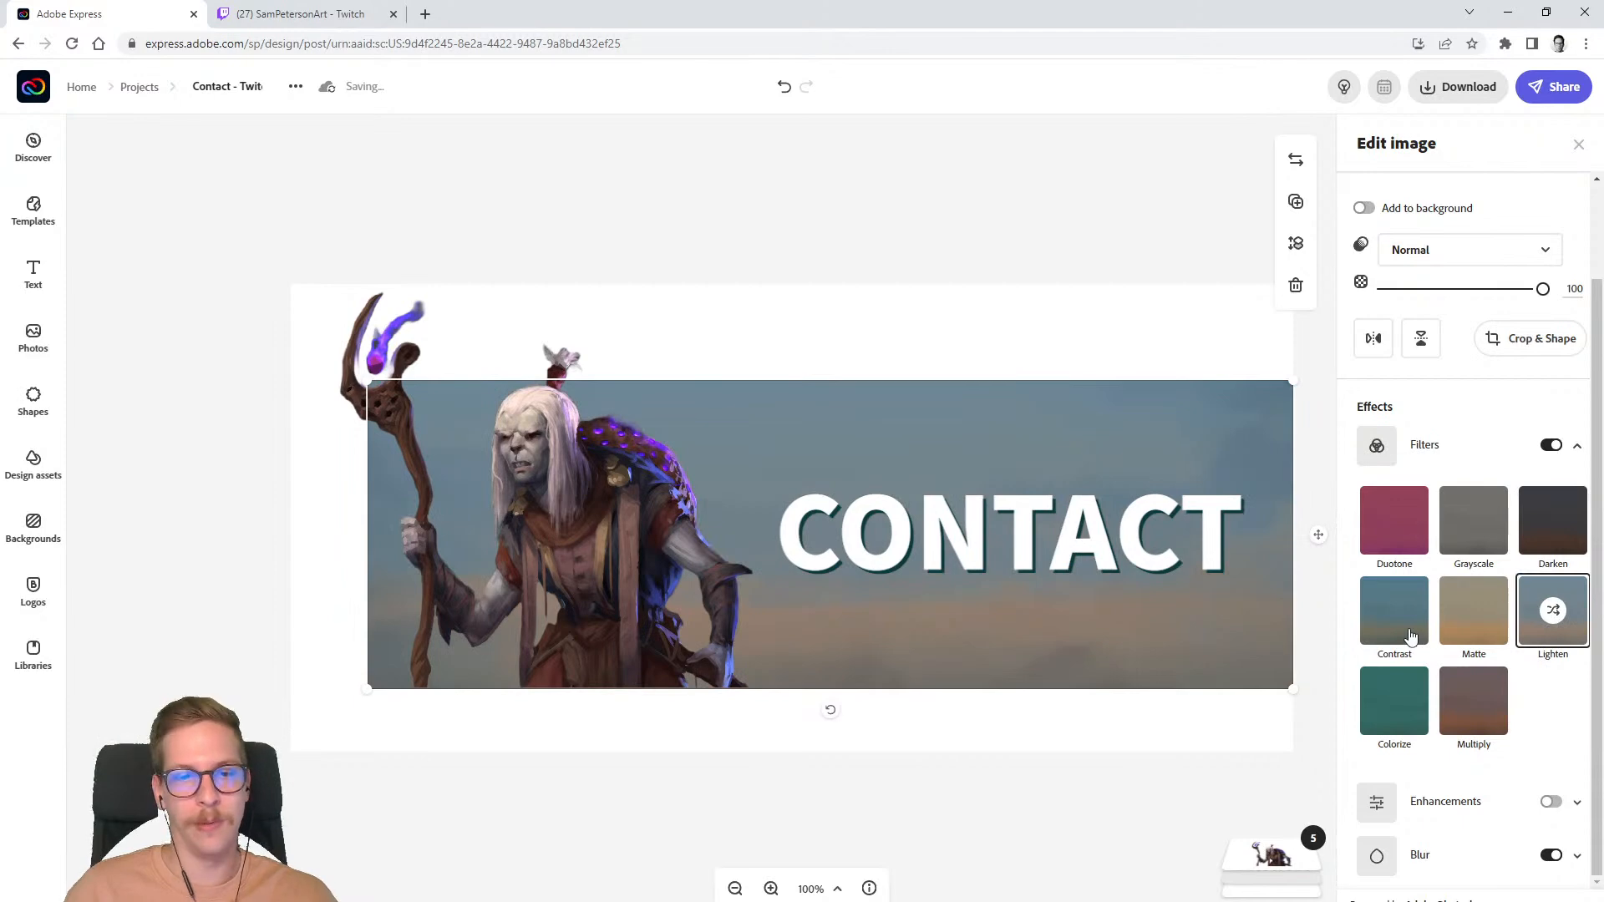
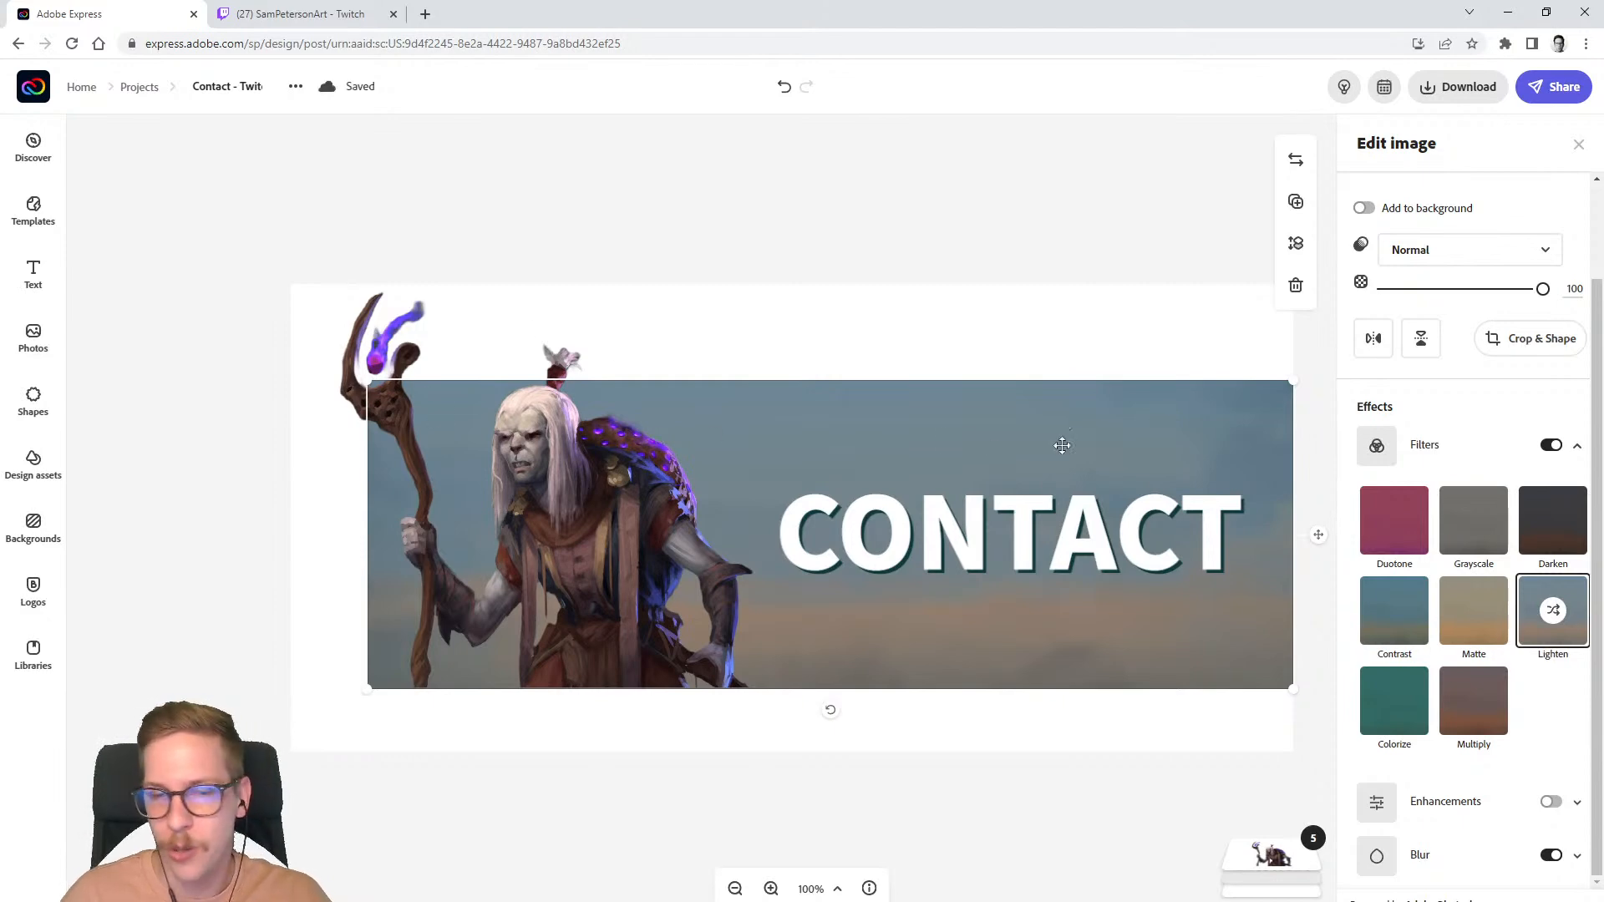
left_click(974, 821)
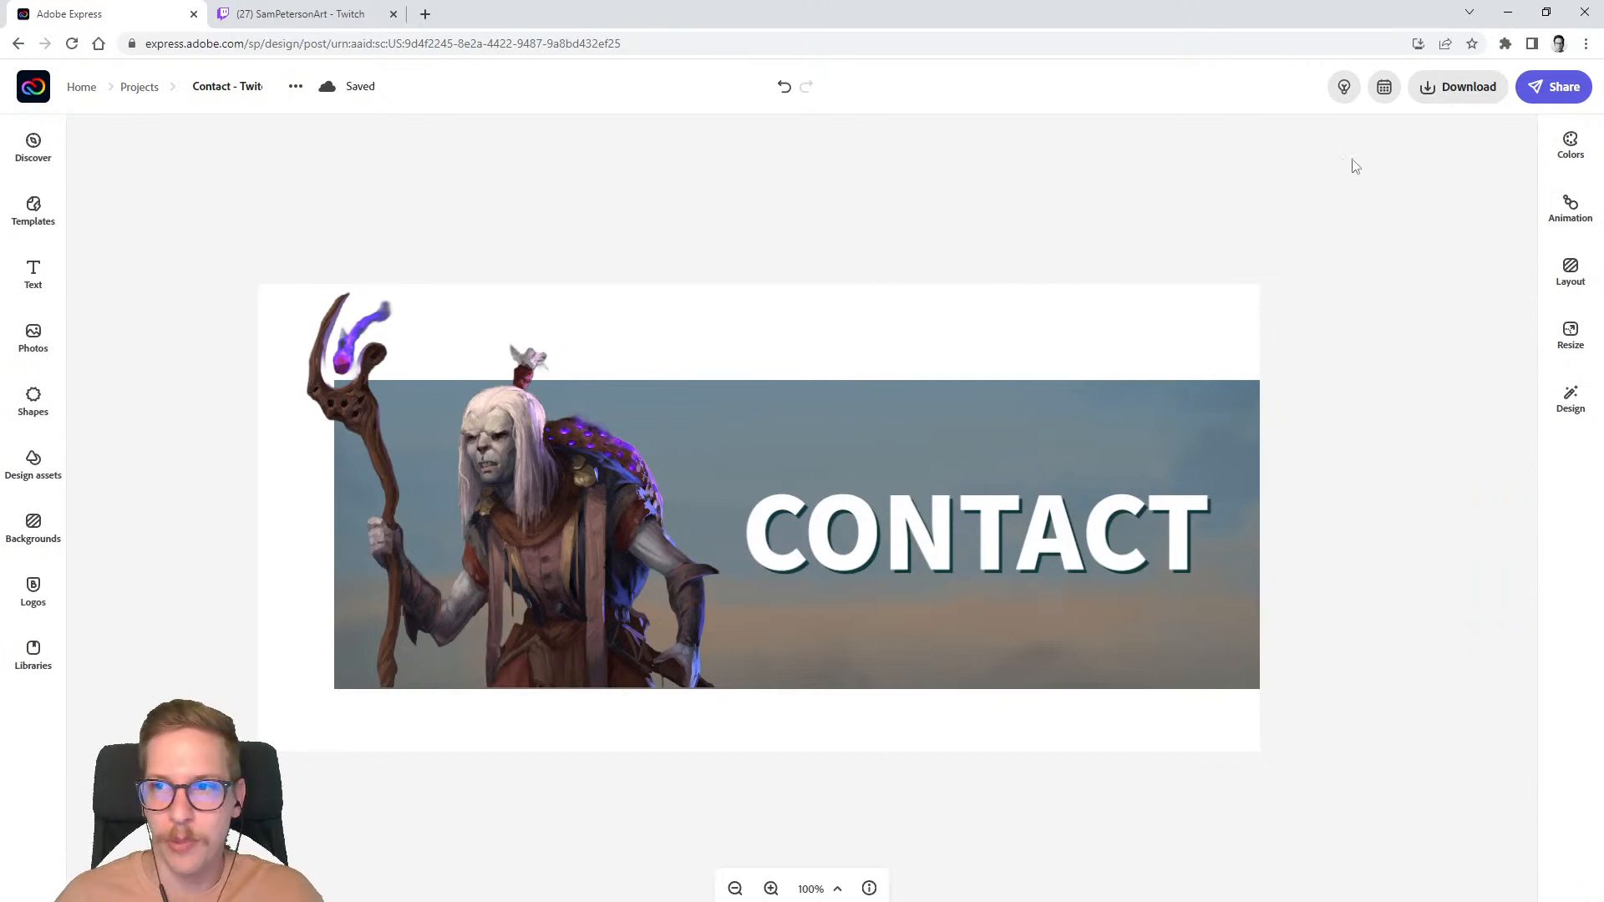
- Download the "CONTACT" panel as a PNG with a transparent background
left_click(1438, 87)
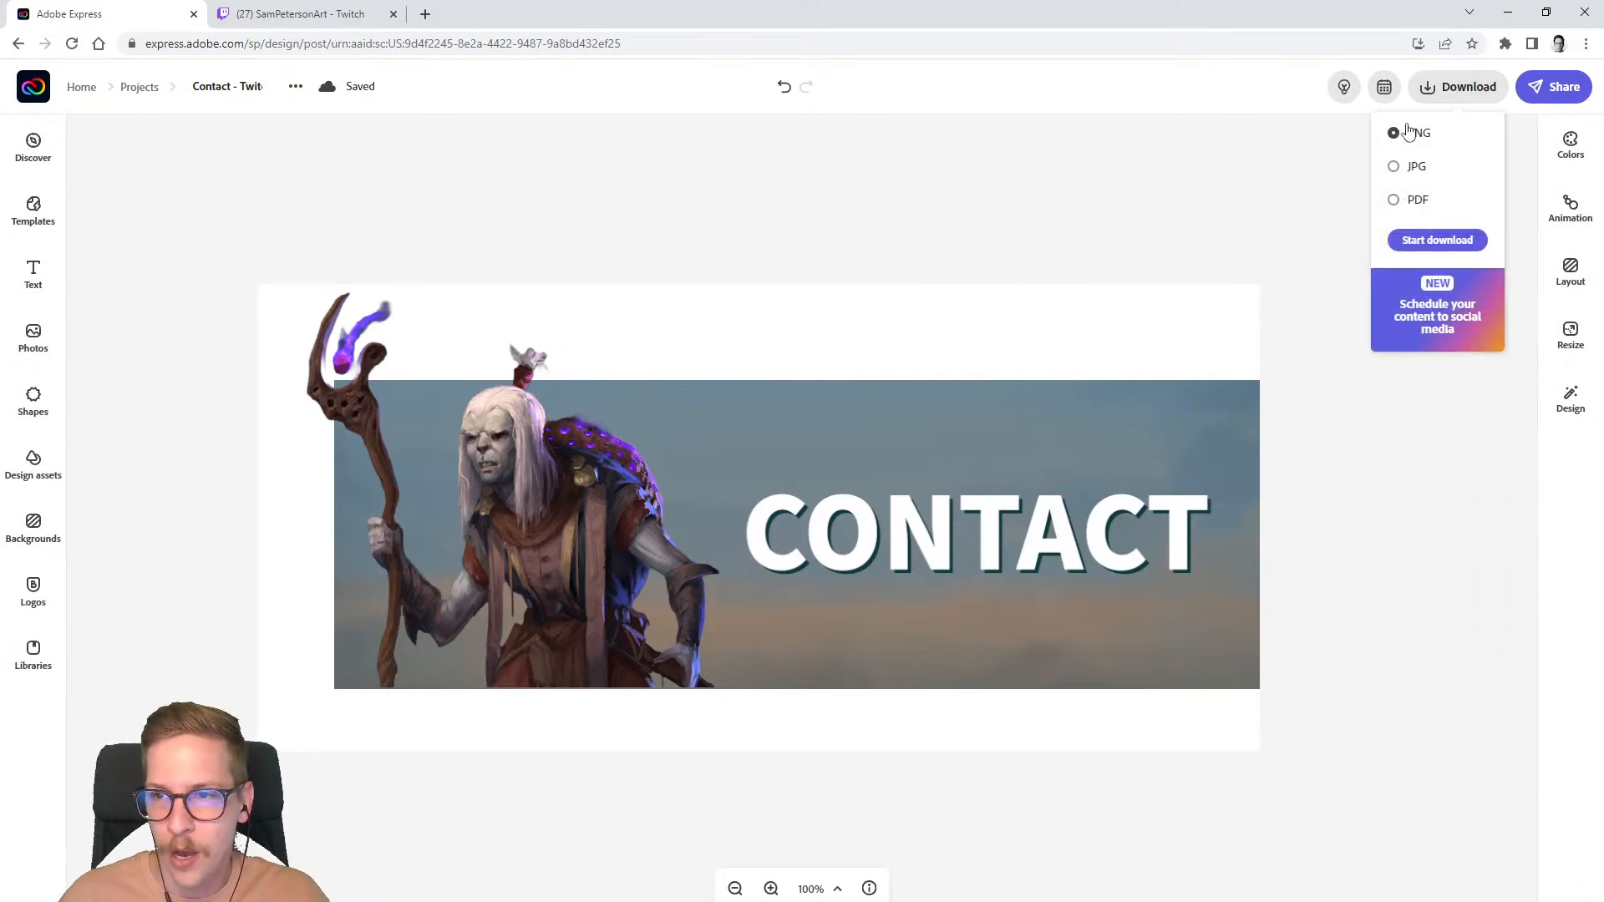
left_click(1450, 245)
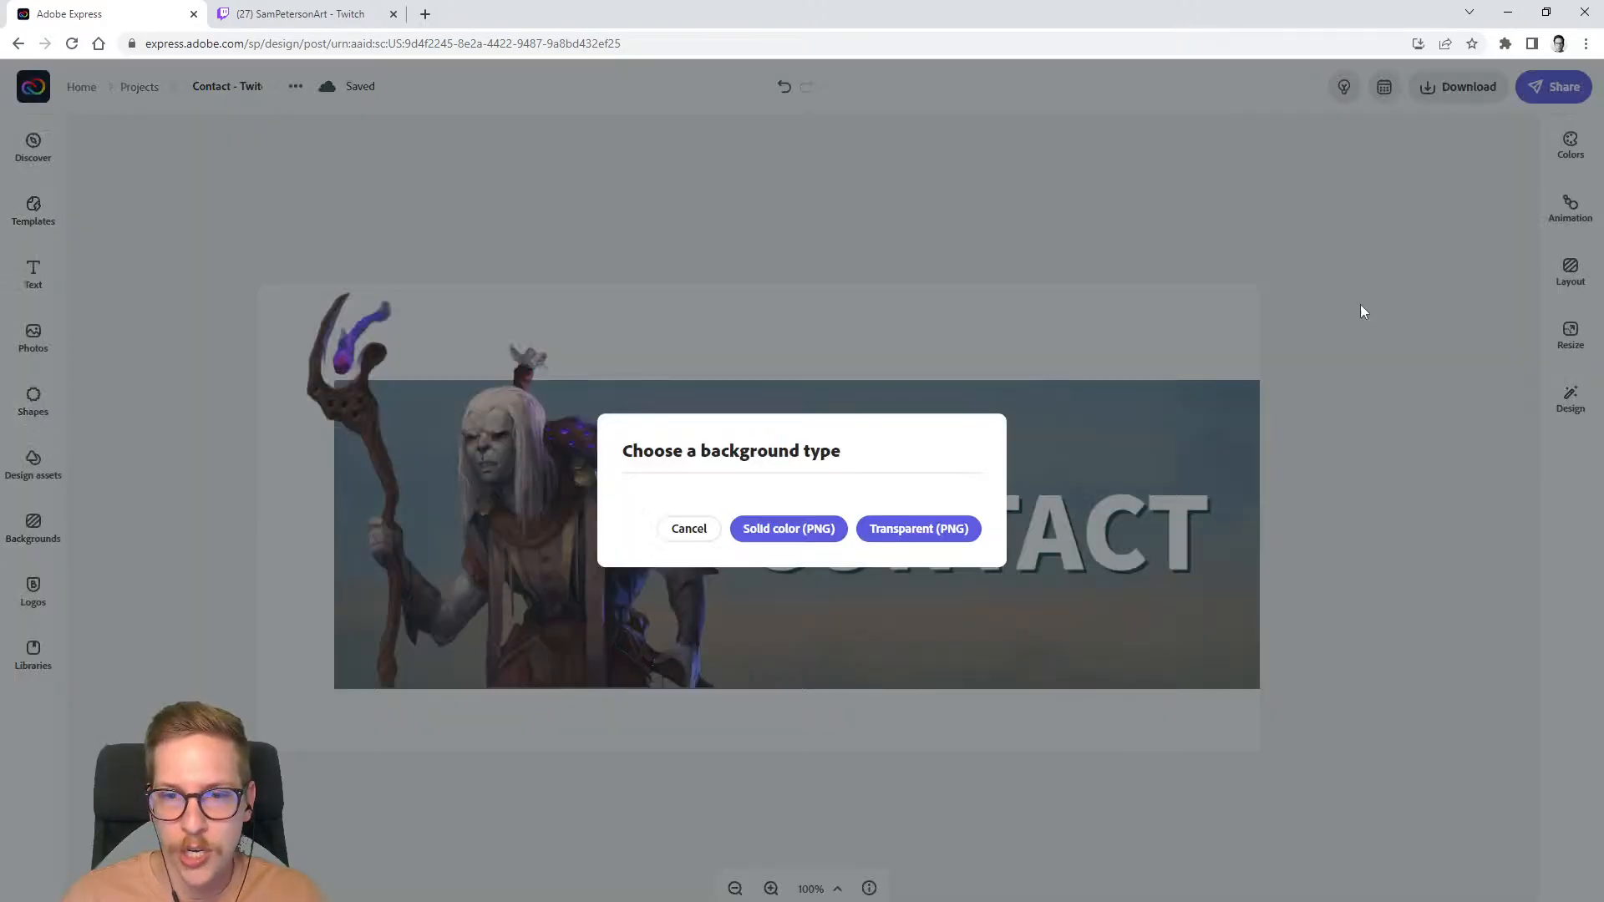
left_click(947, 529)
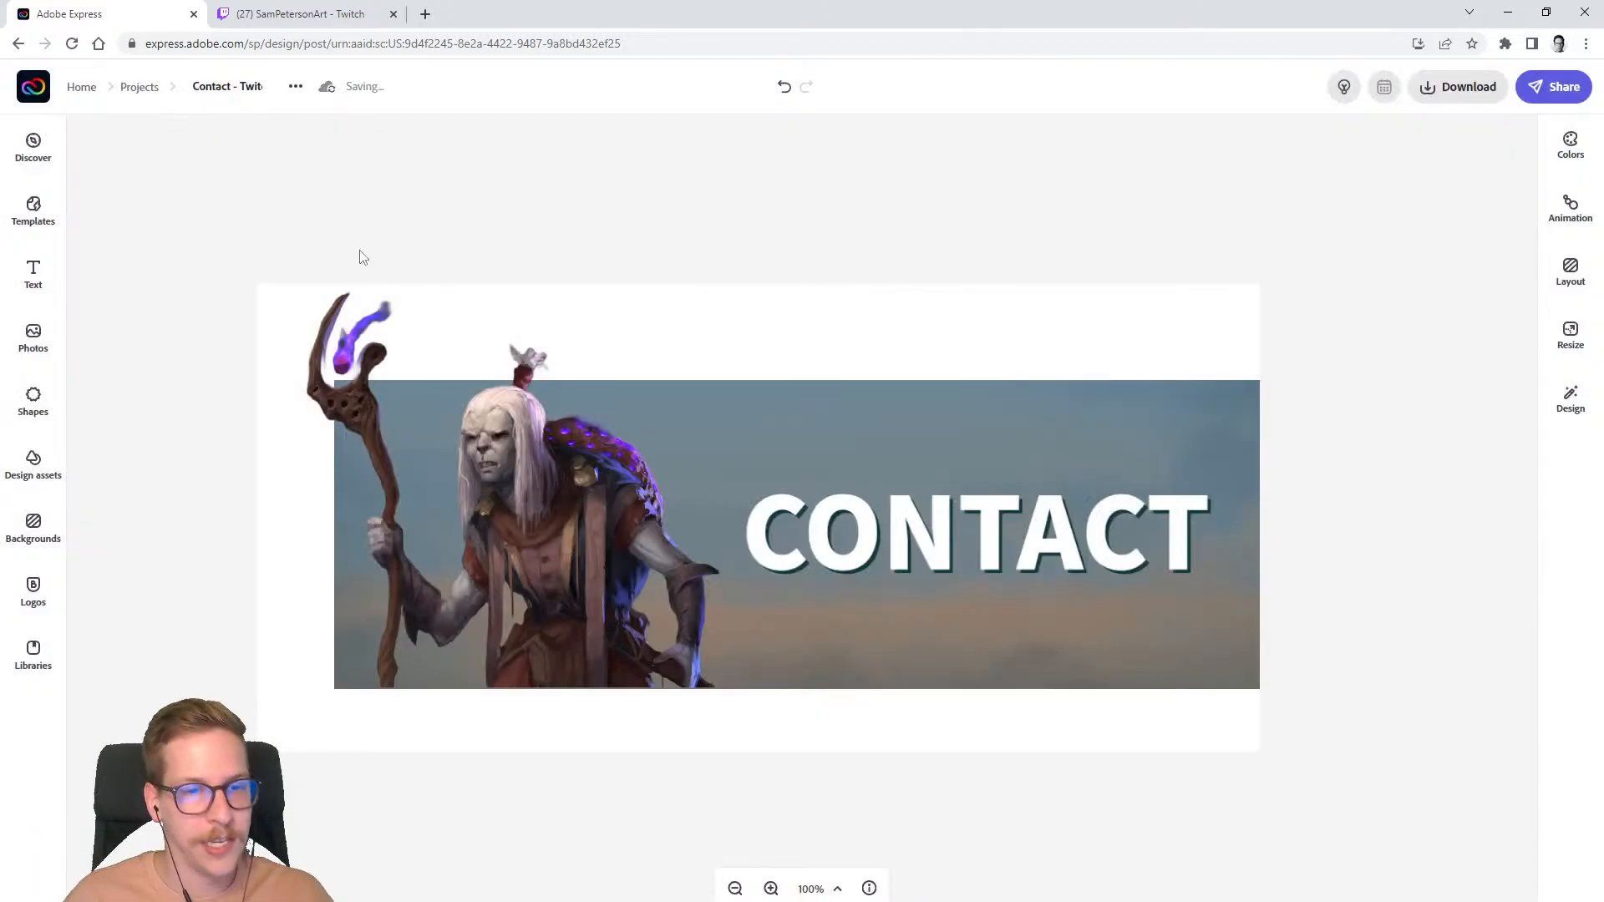
- Duplicate the "About Me - Twitch" project and name the copy "Schedule - Twitch"
left_click(139, 92)
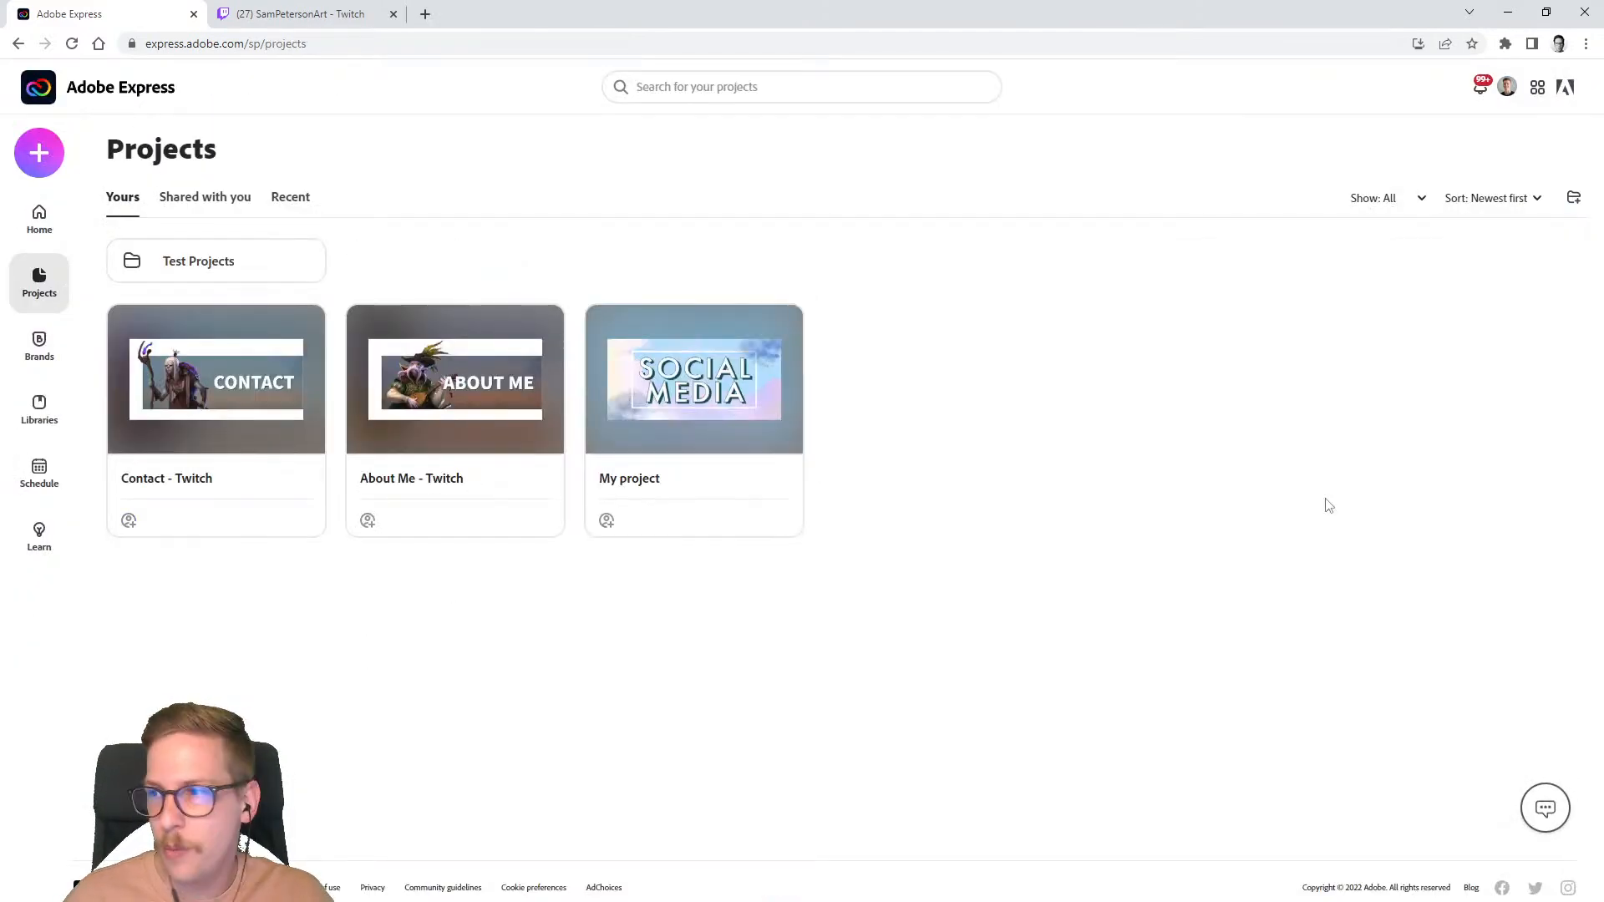
mouse_move(434, 511)
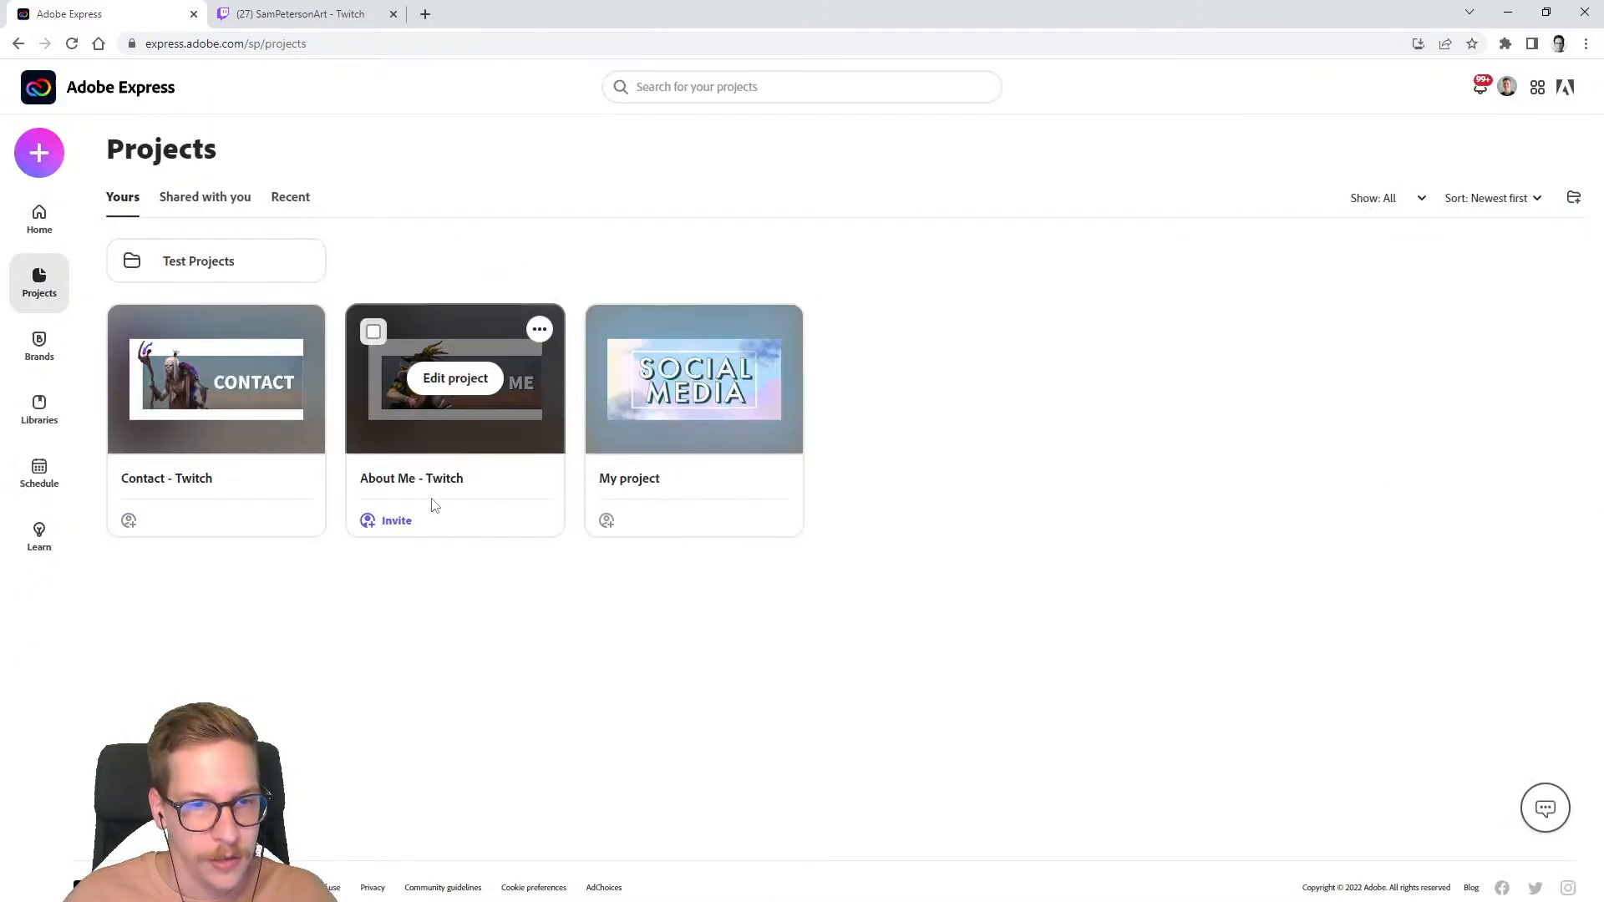
left_click(540, 329)
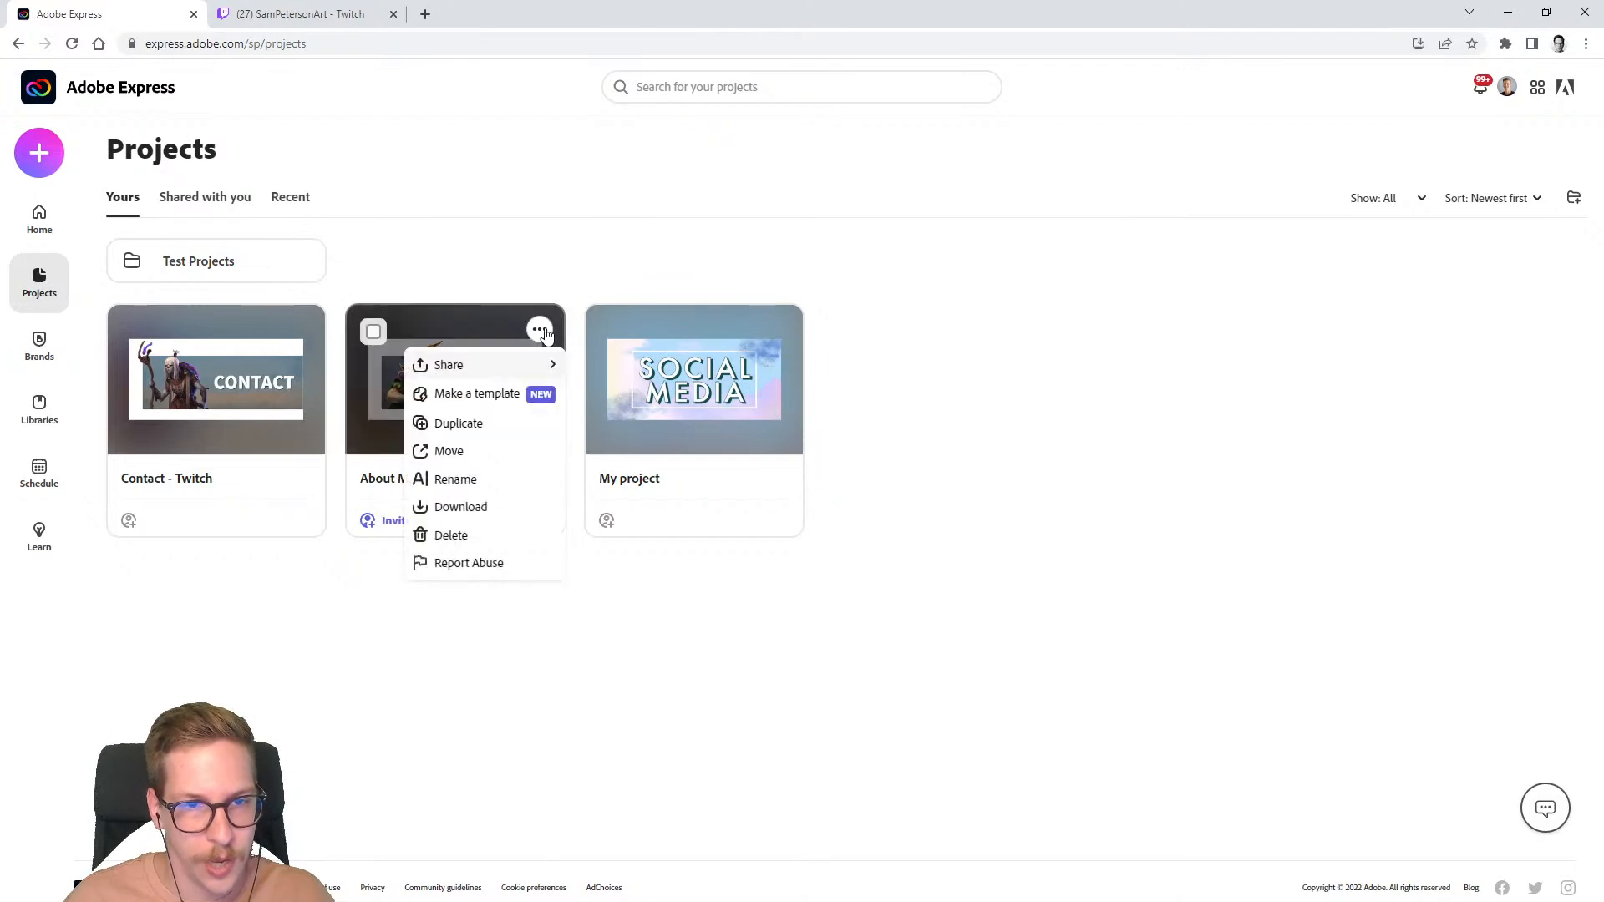
left_click(469, 425)
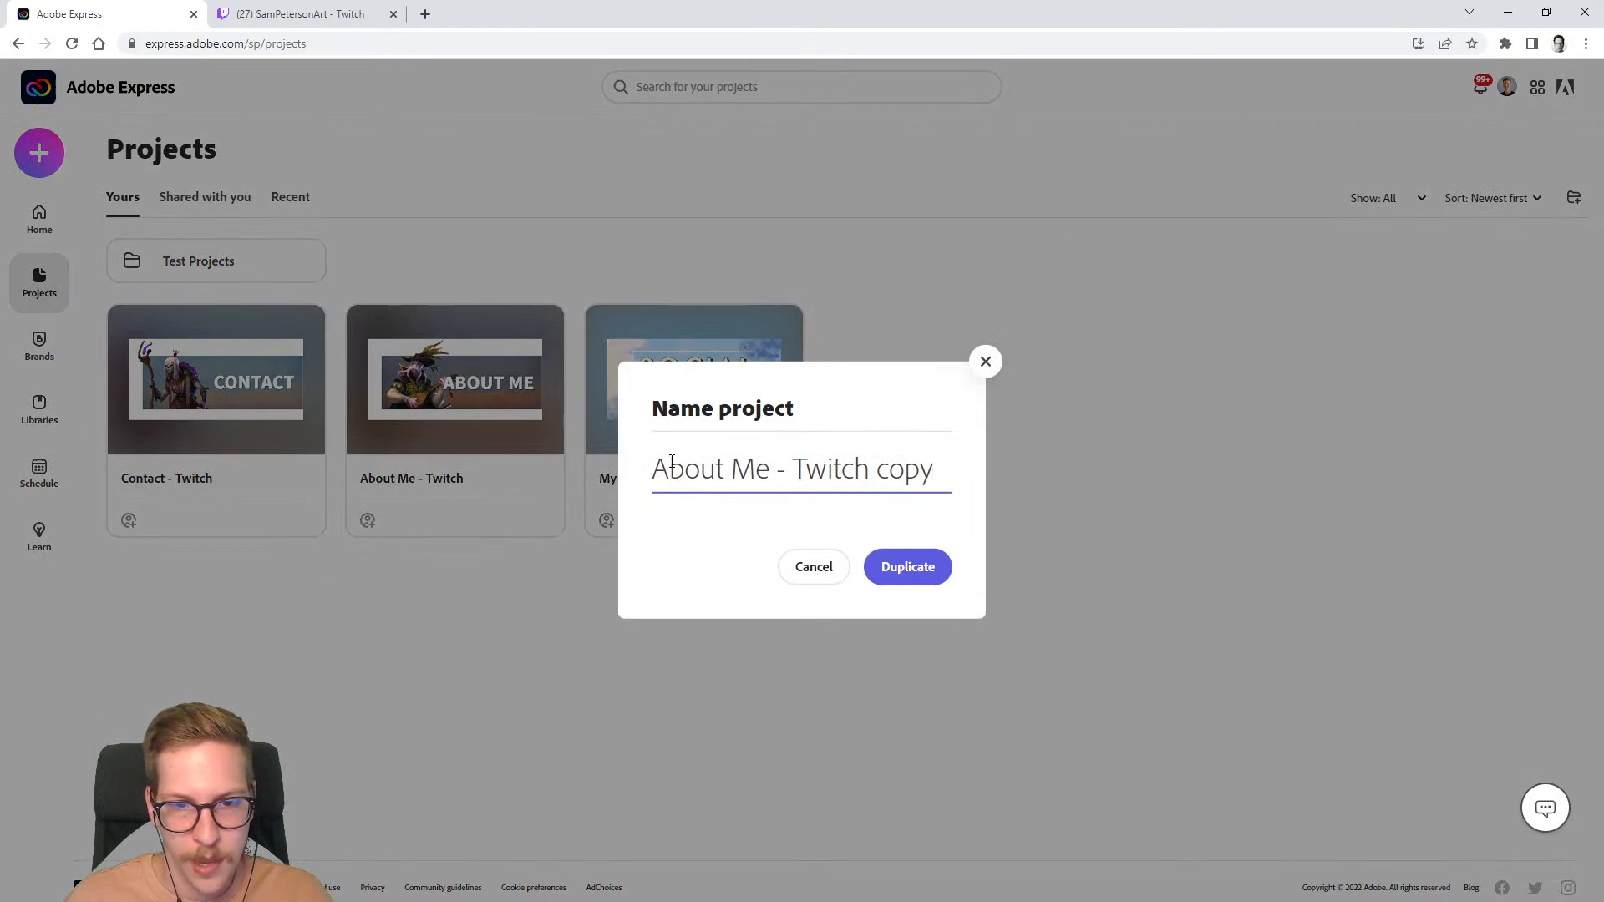
left_click_drag(661, 467, 1021, 459)
type("Schedule")
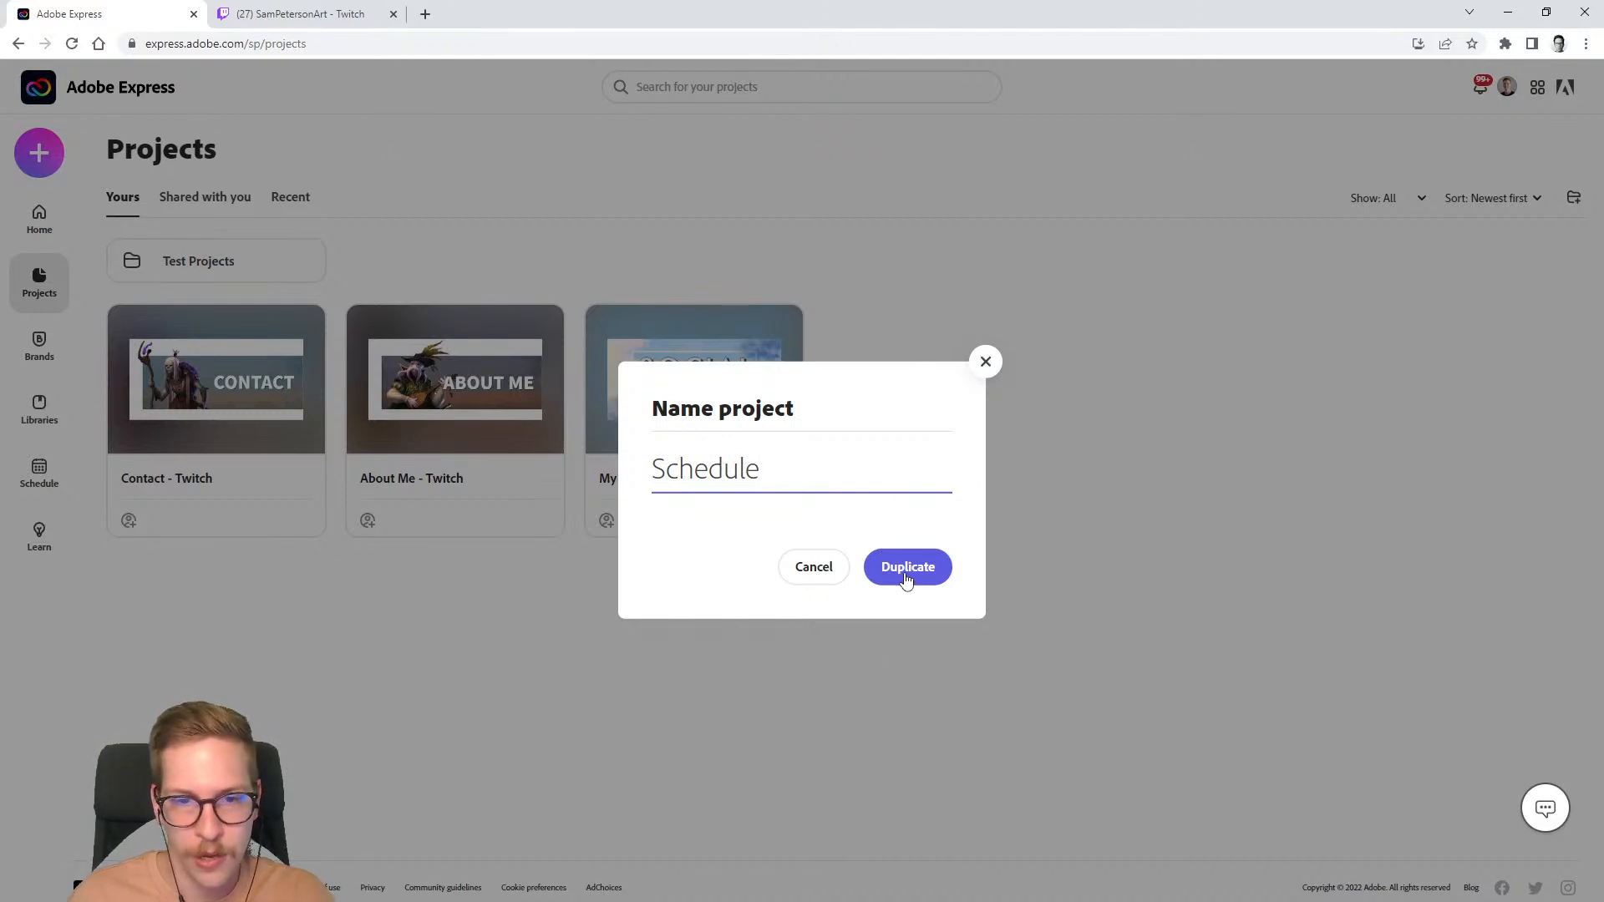
type(" - Twitch")
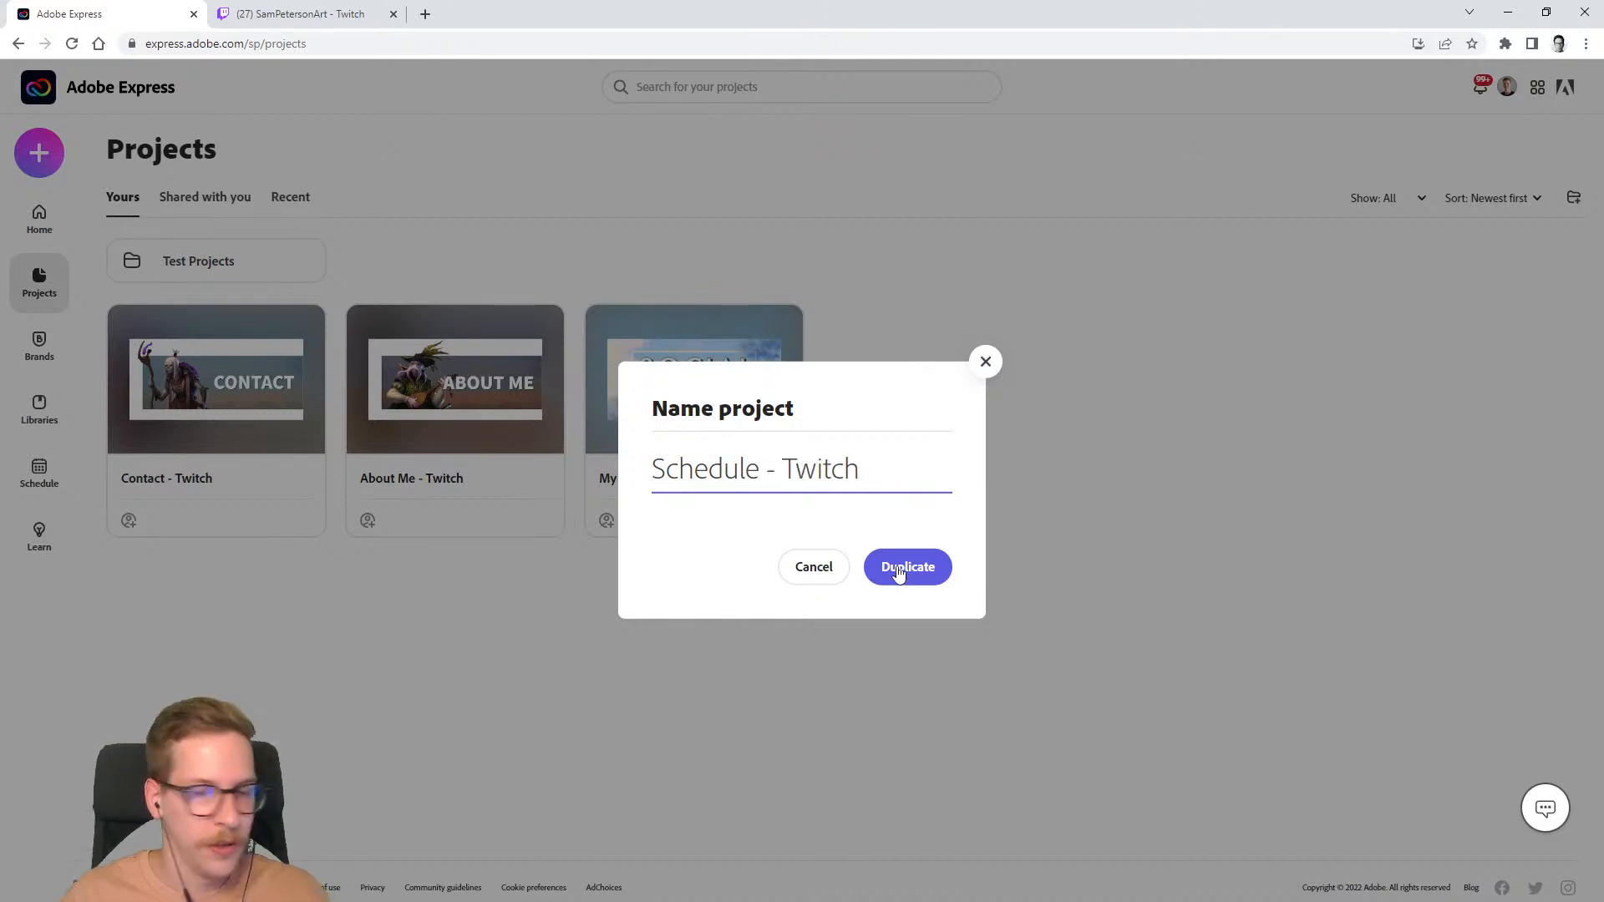
left_click(898, 570)
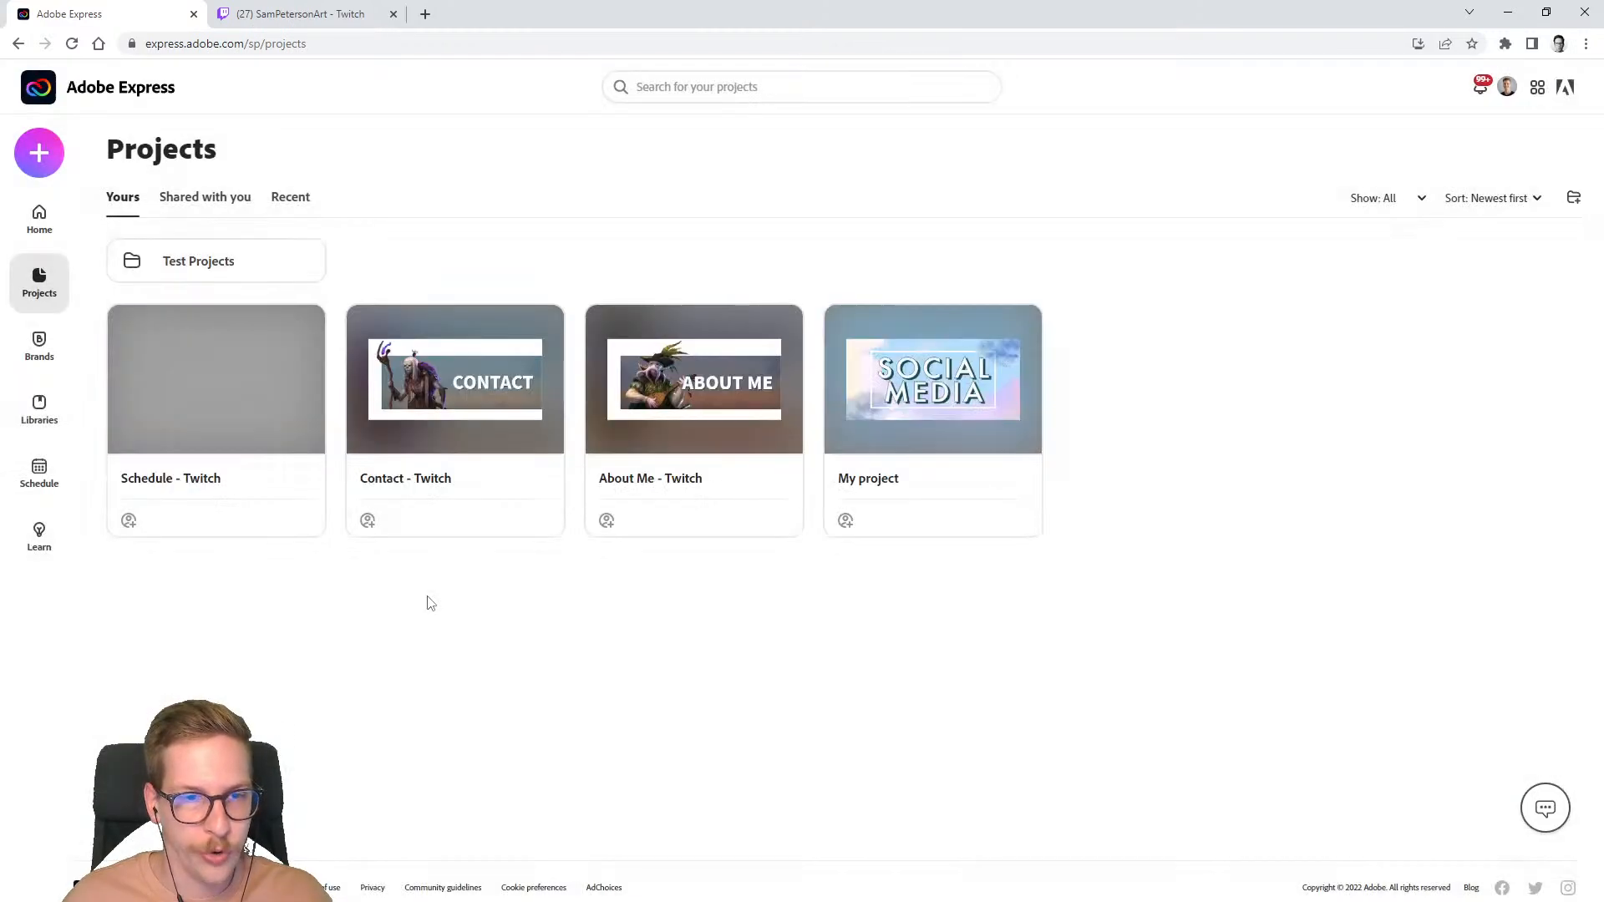
- Open the "Schedule - Twitch" project and replace the "ABOUT ME" text with "SCHEUDLE"
mouse_move(288, 395)
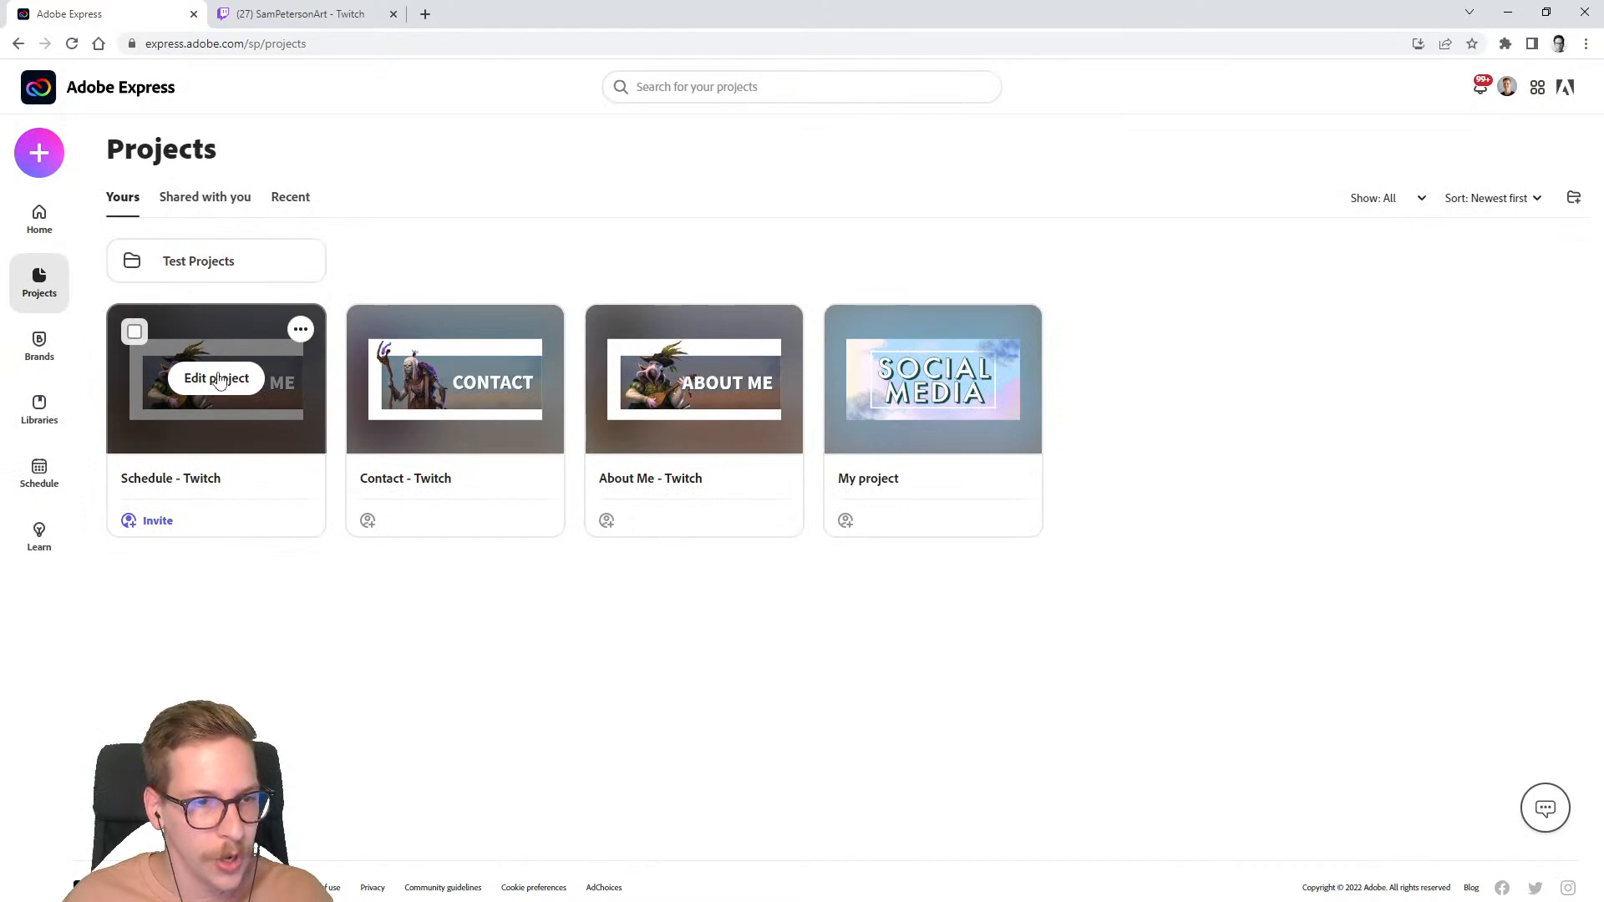
left_click(216, 381)
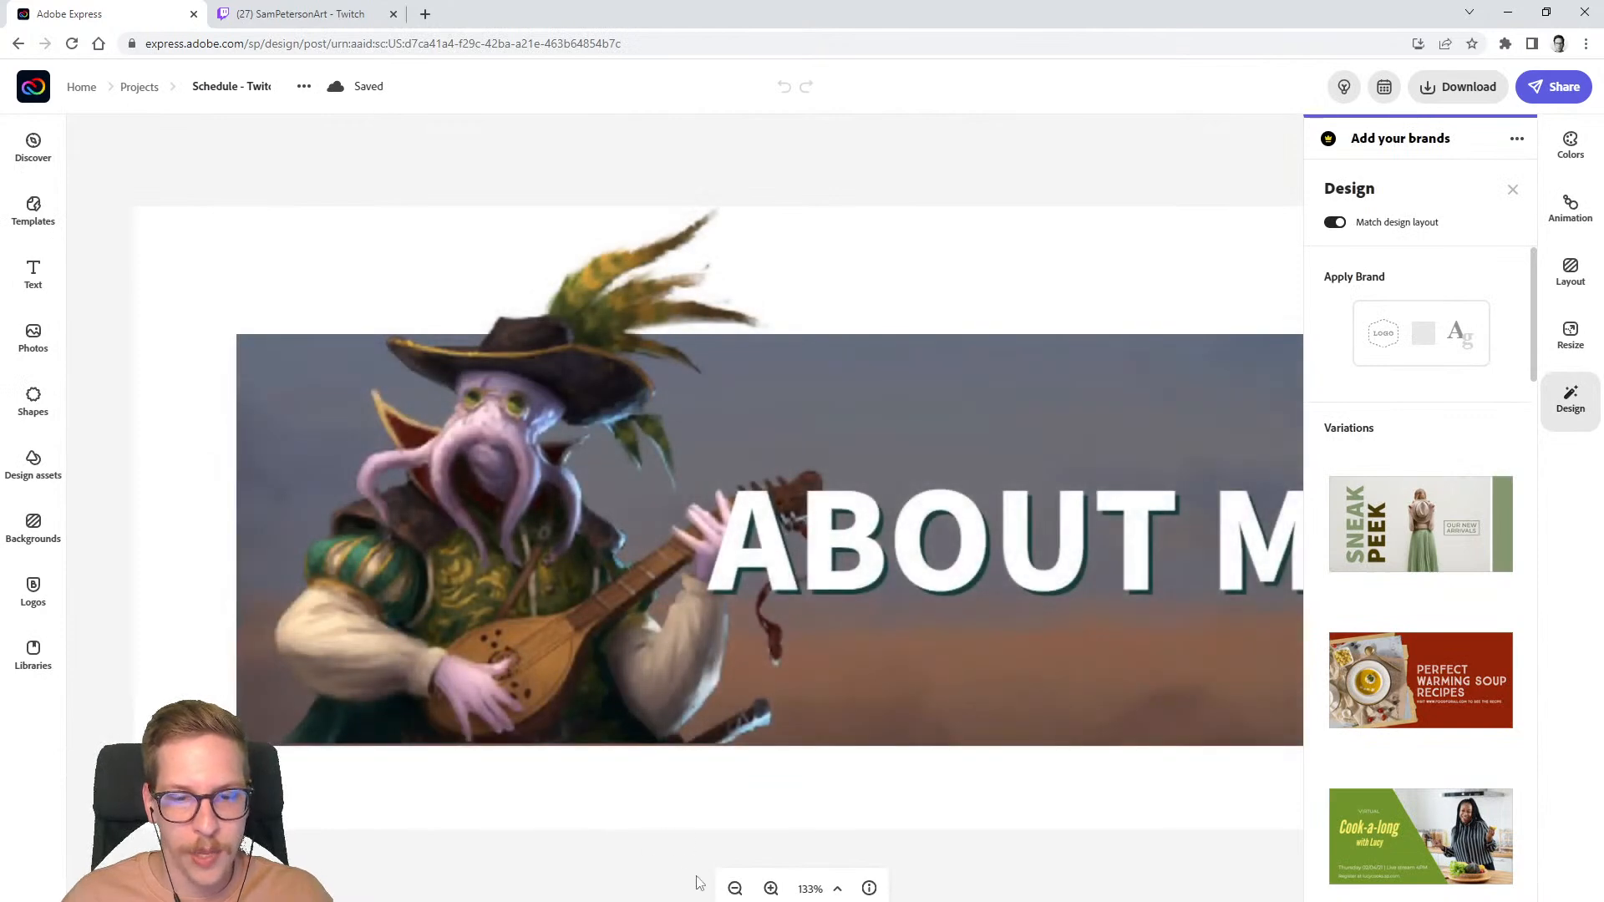
left_click(736, 889)
left_click(735, 889)
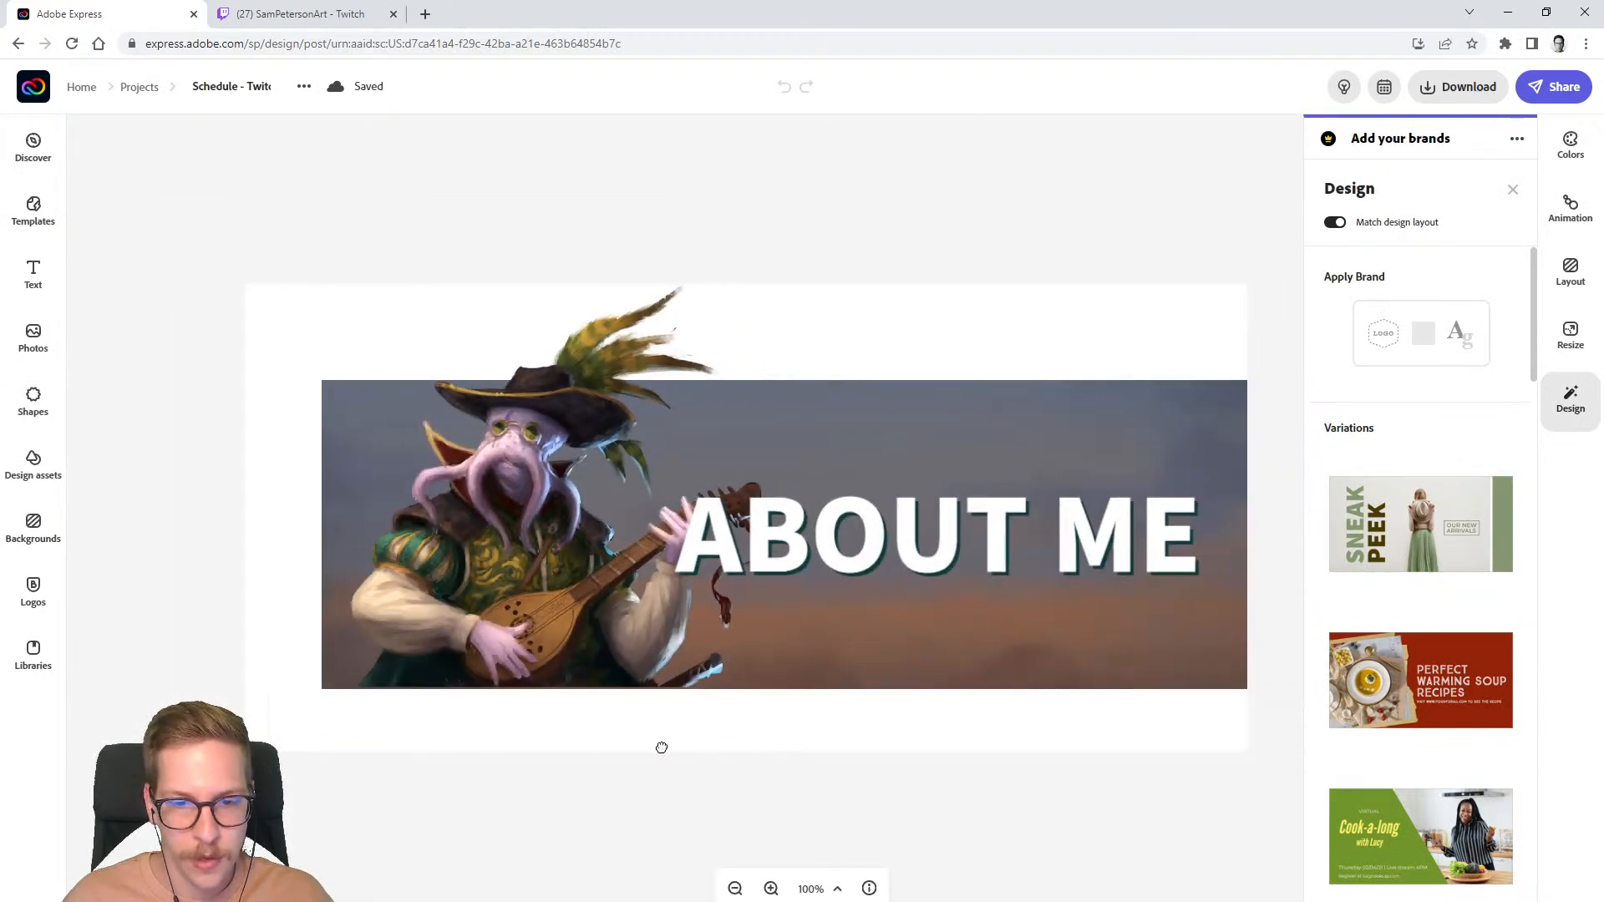
left_click(851, 528)
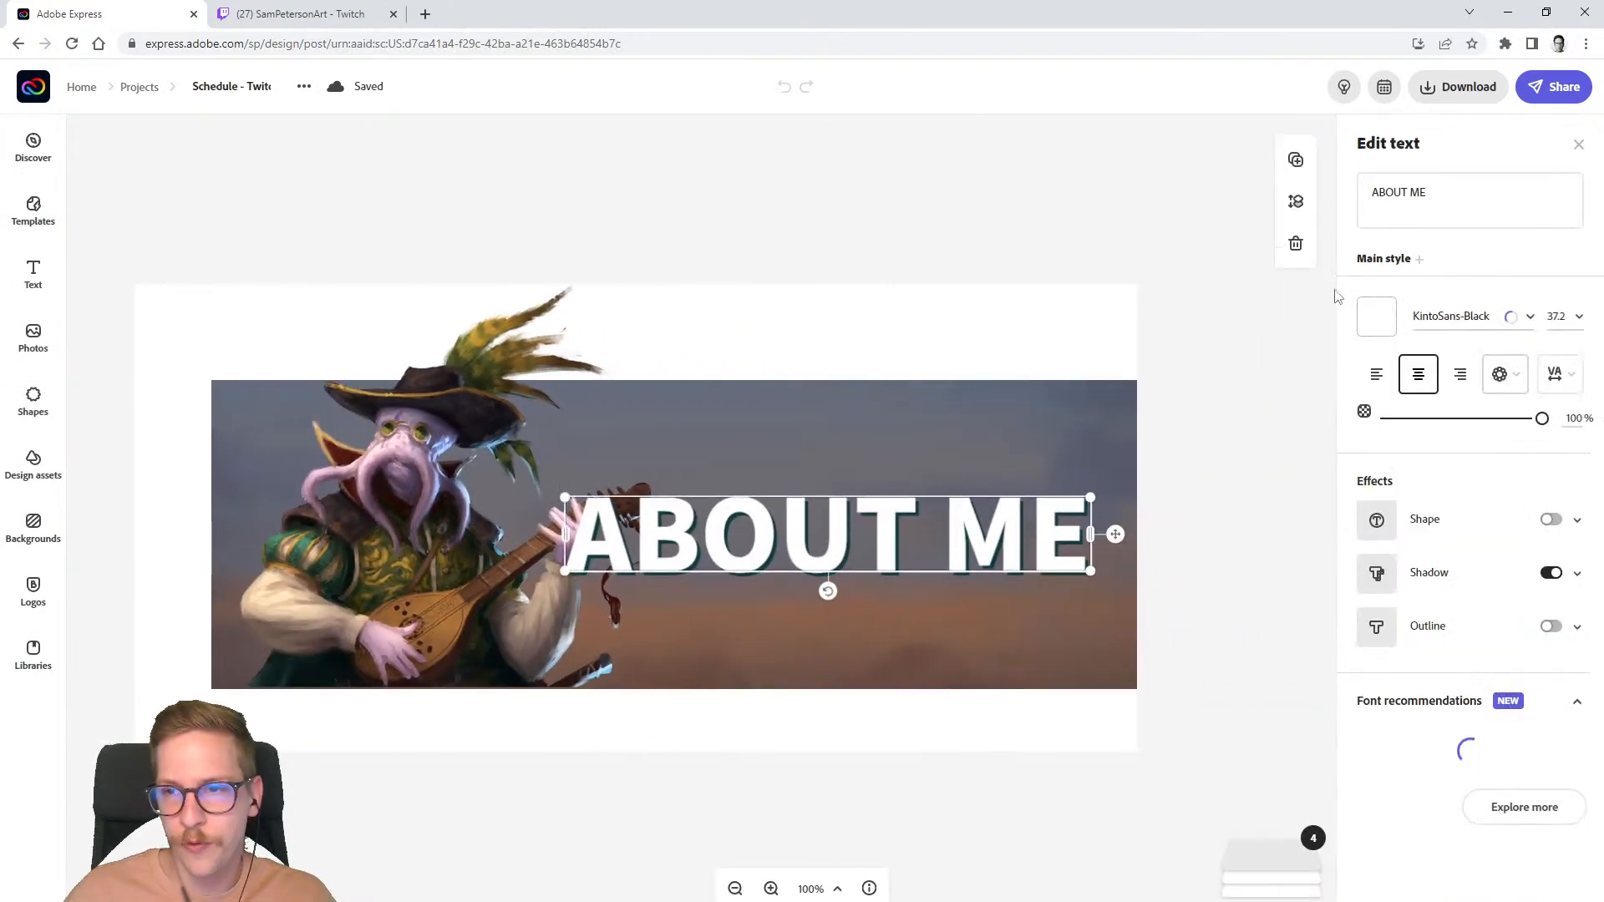
type("SCHEUDLE")
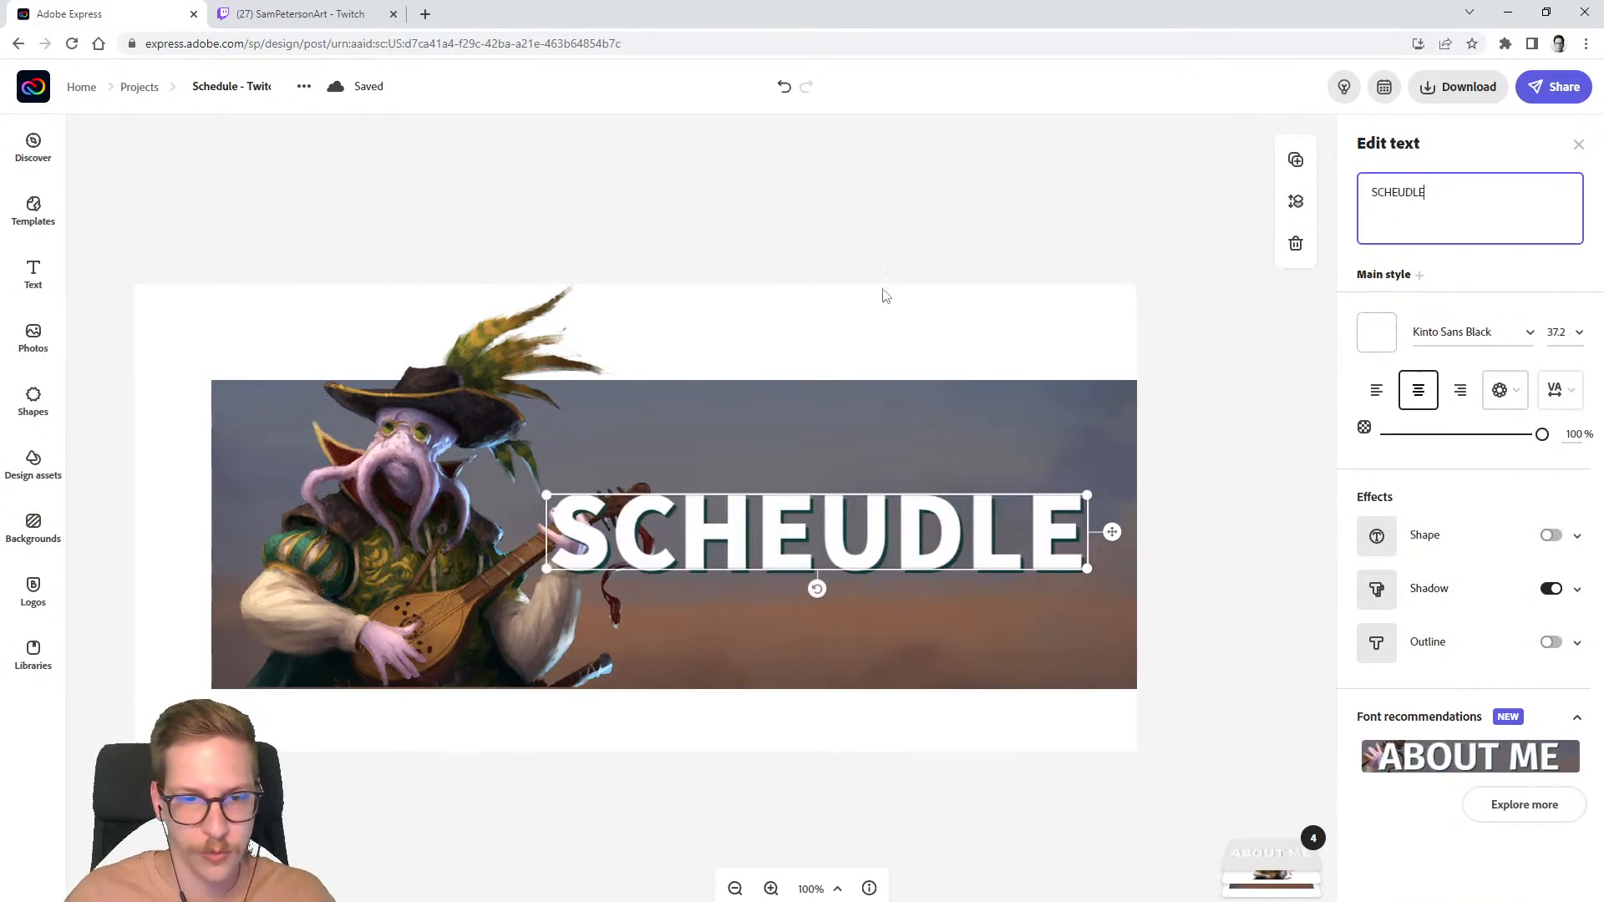
- Try replacing the lute player image with the tentacled creature picture that includes its sky background, and undo the replacement
left_click(373, 466)
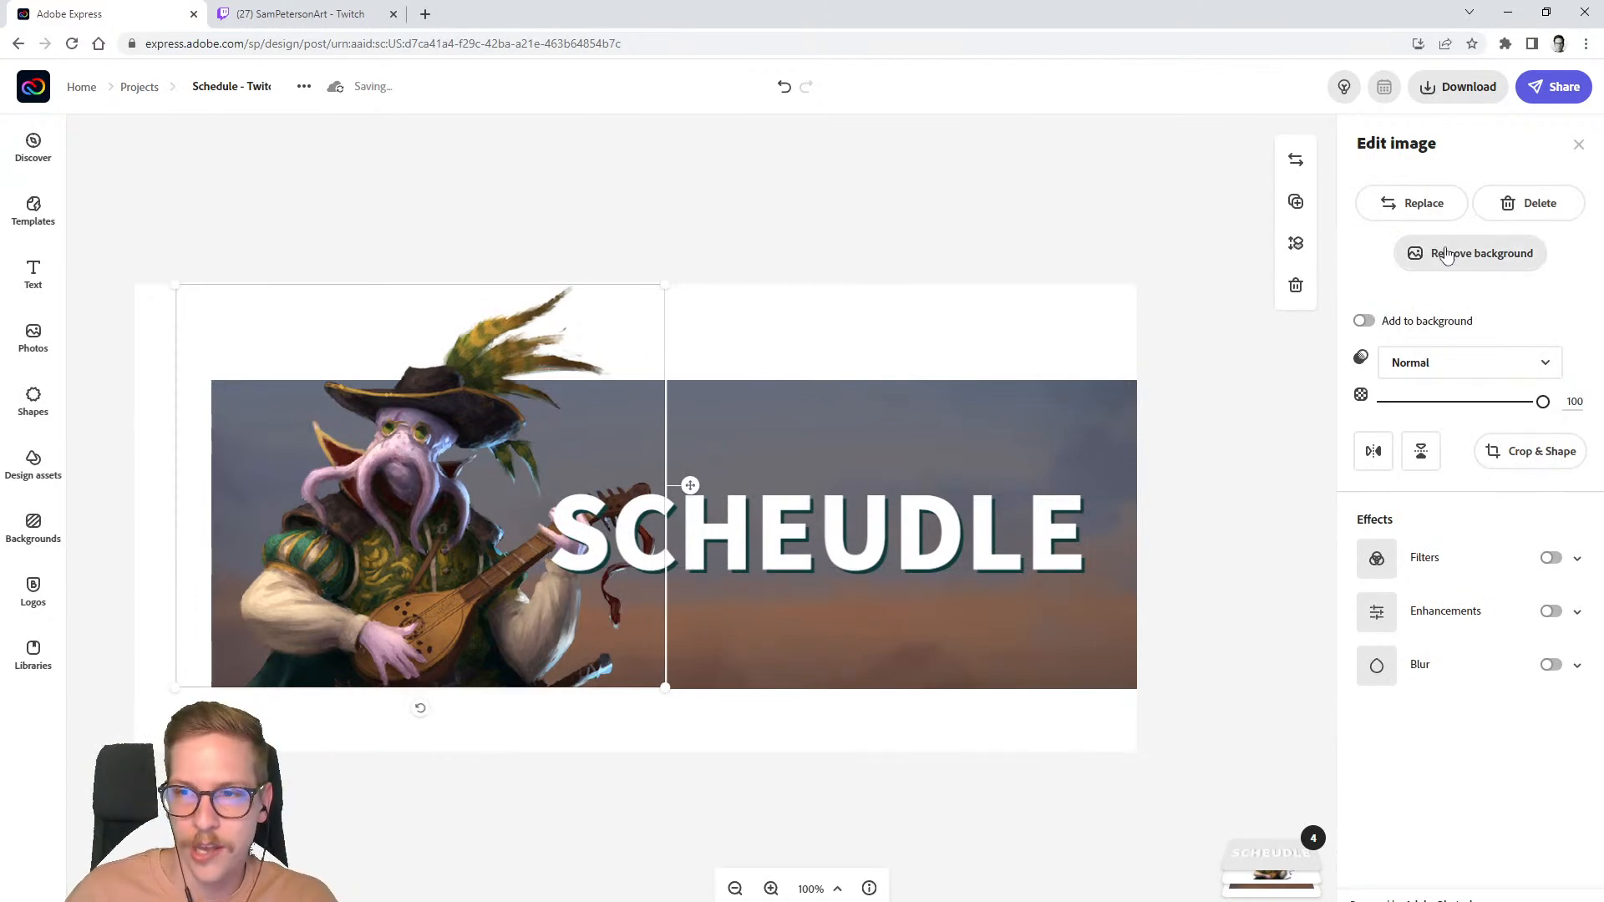
left_click(1421, 203)
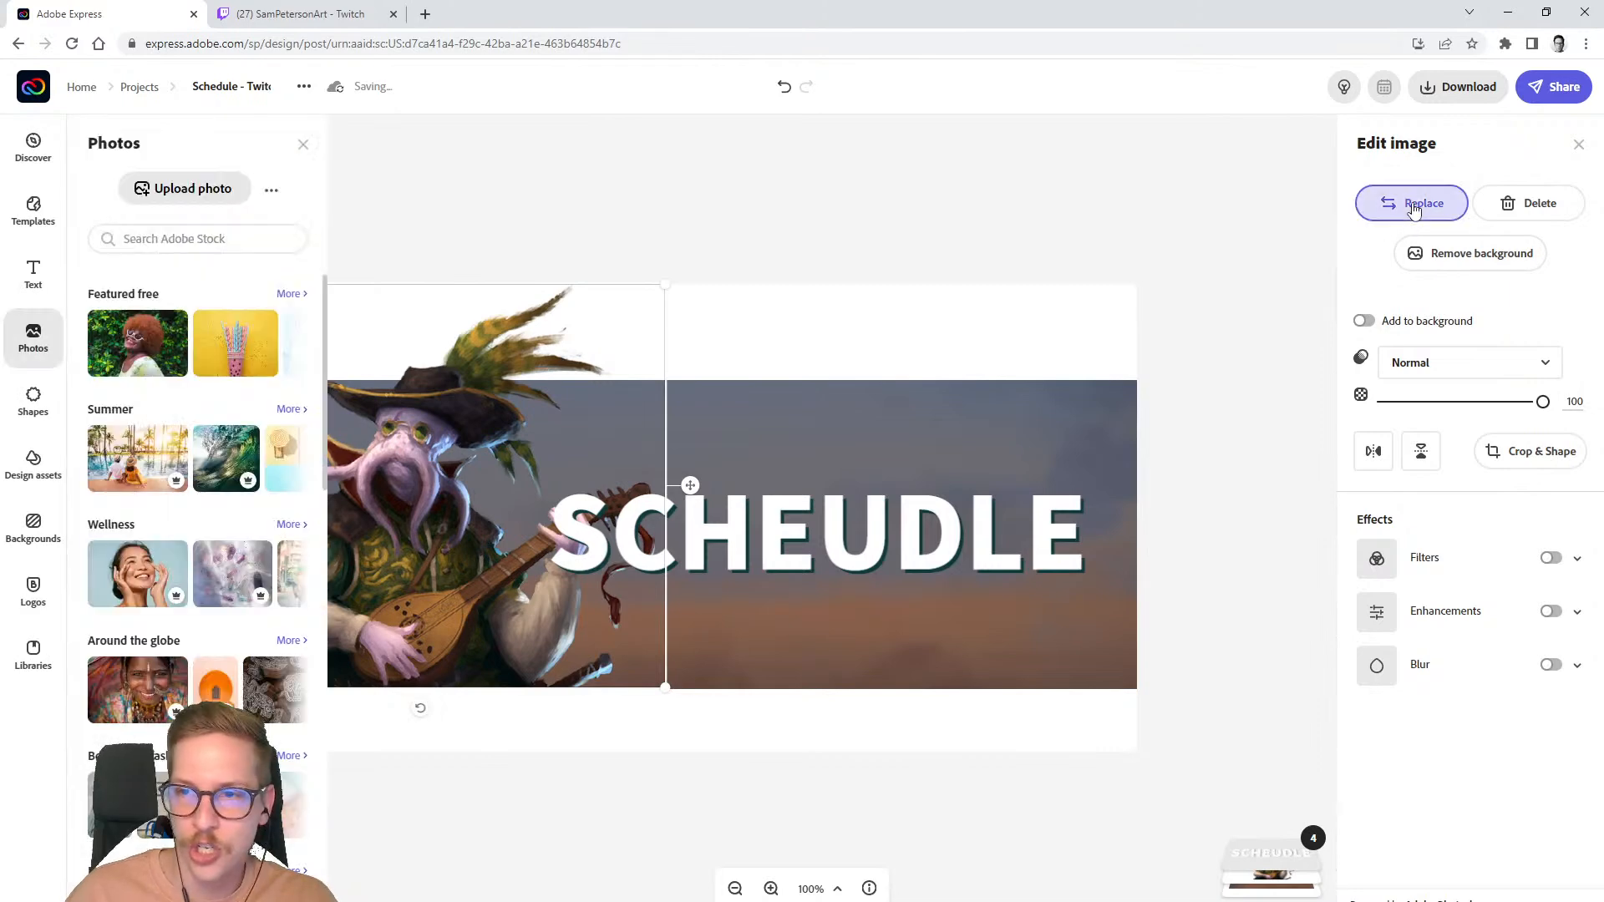
left_click(214, 192)
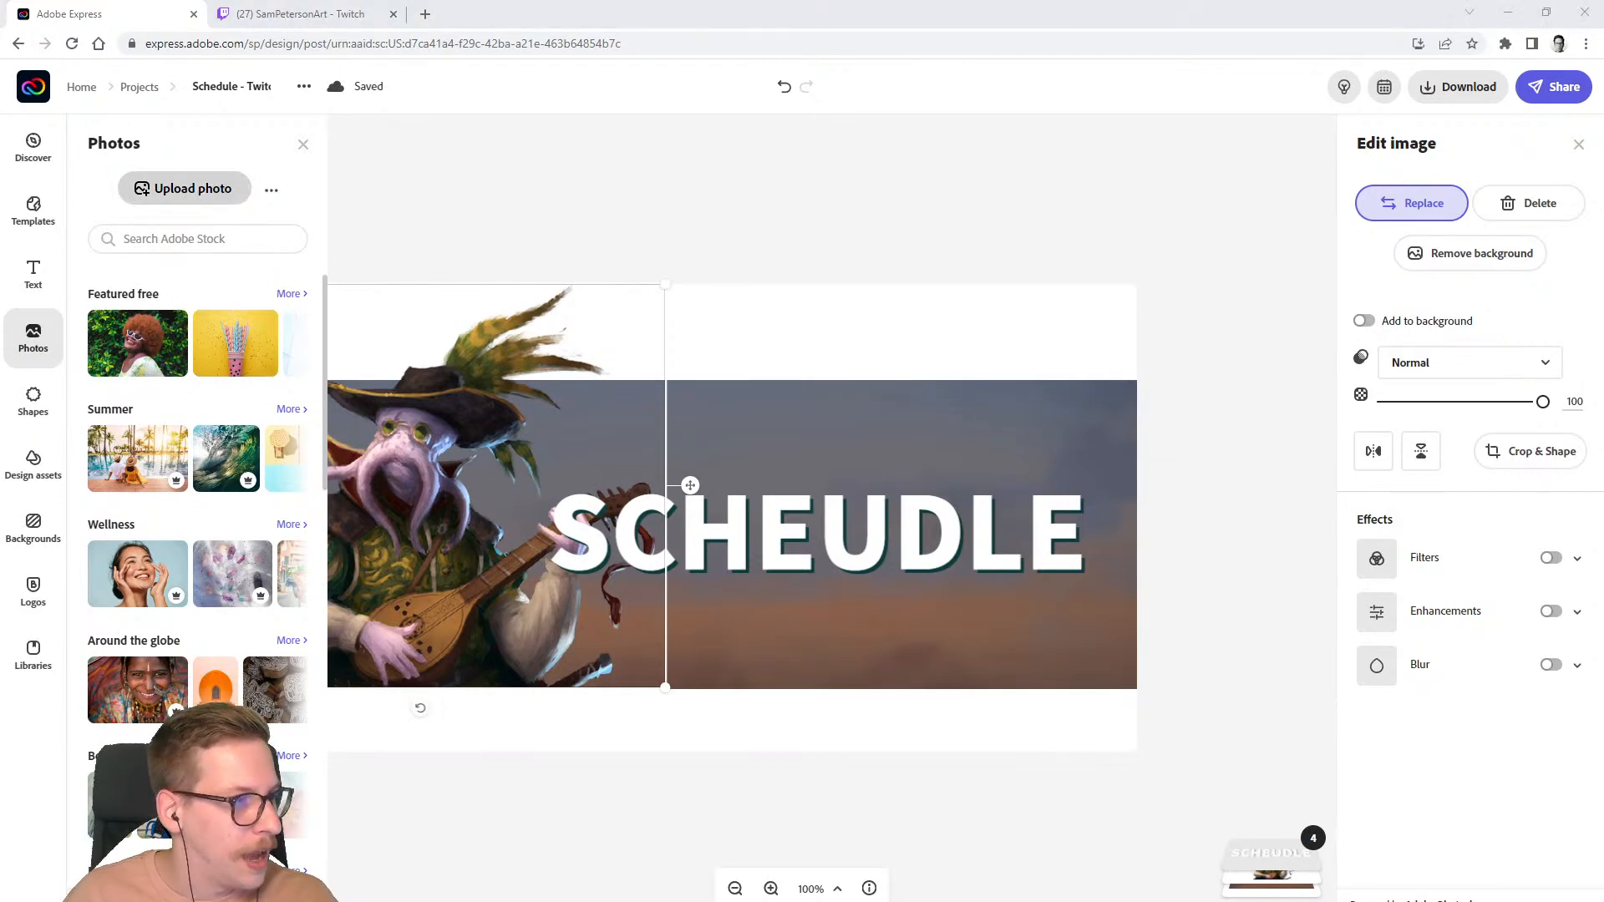
double_click(480, 826)
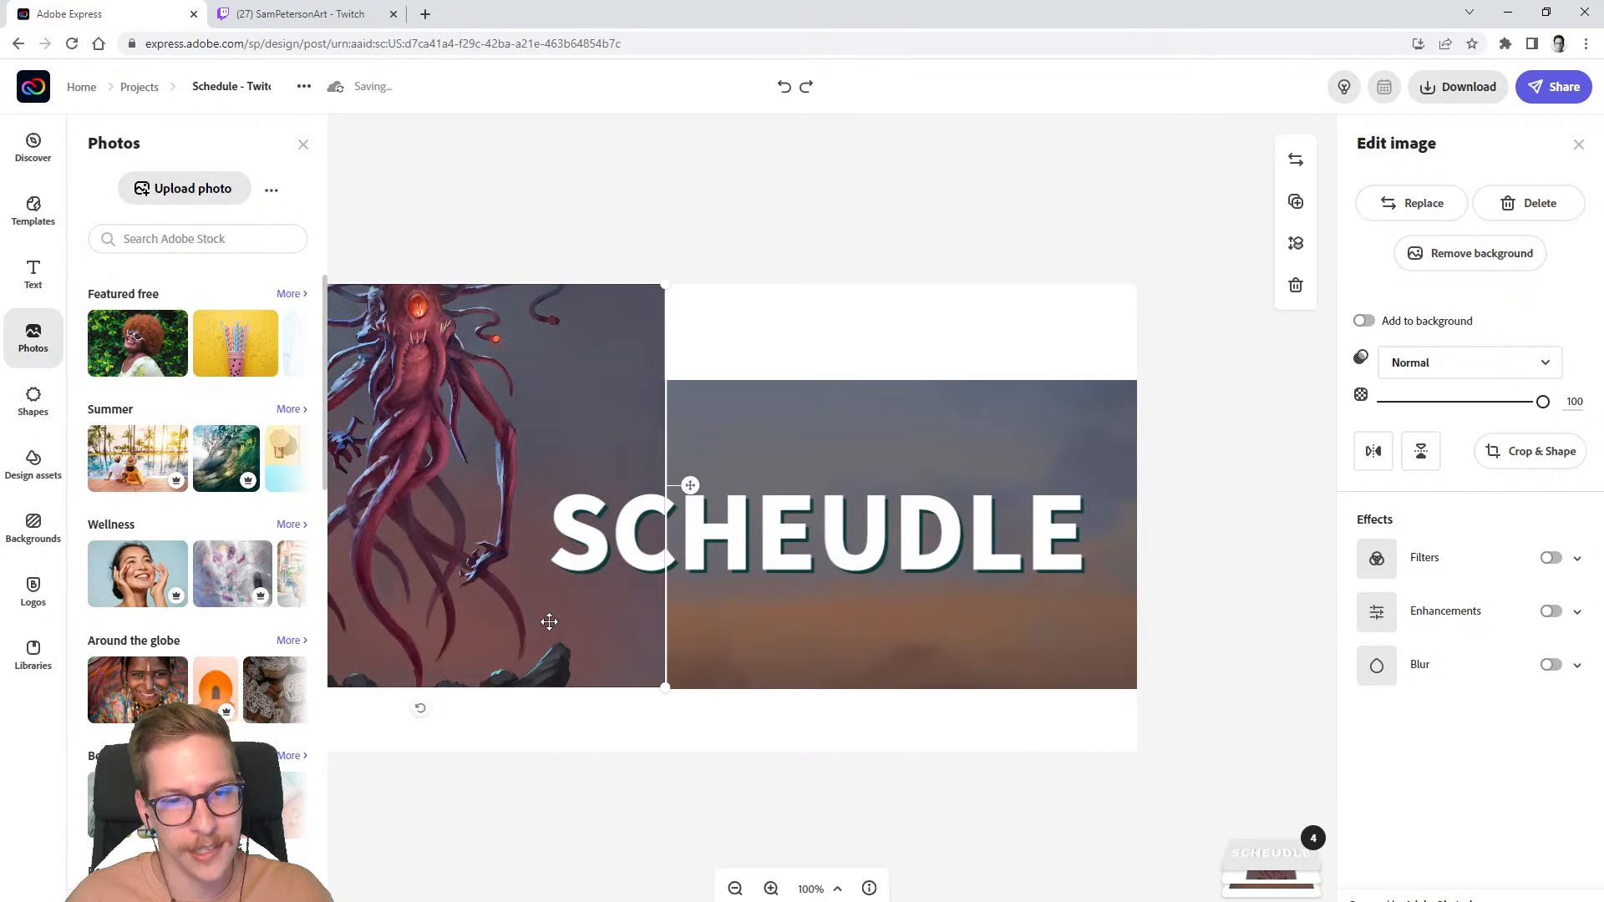
key("ctrl+z")
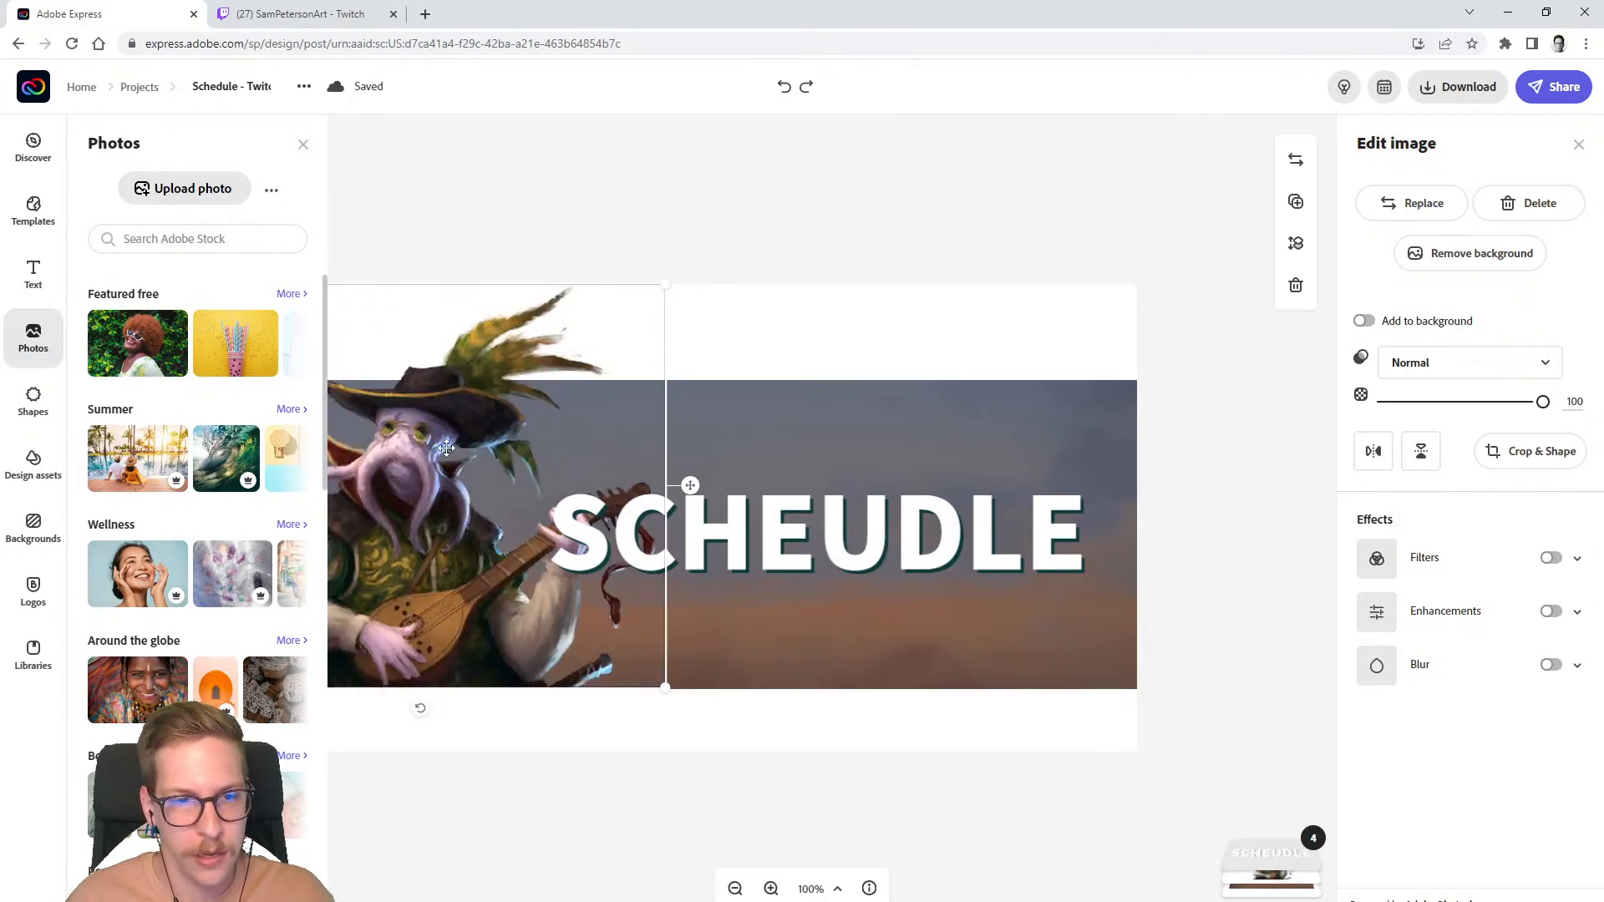
left_click(1408, 209)
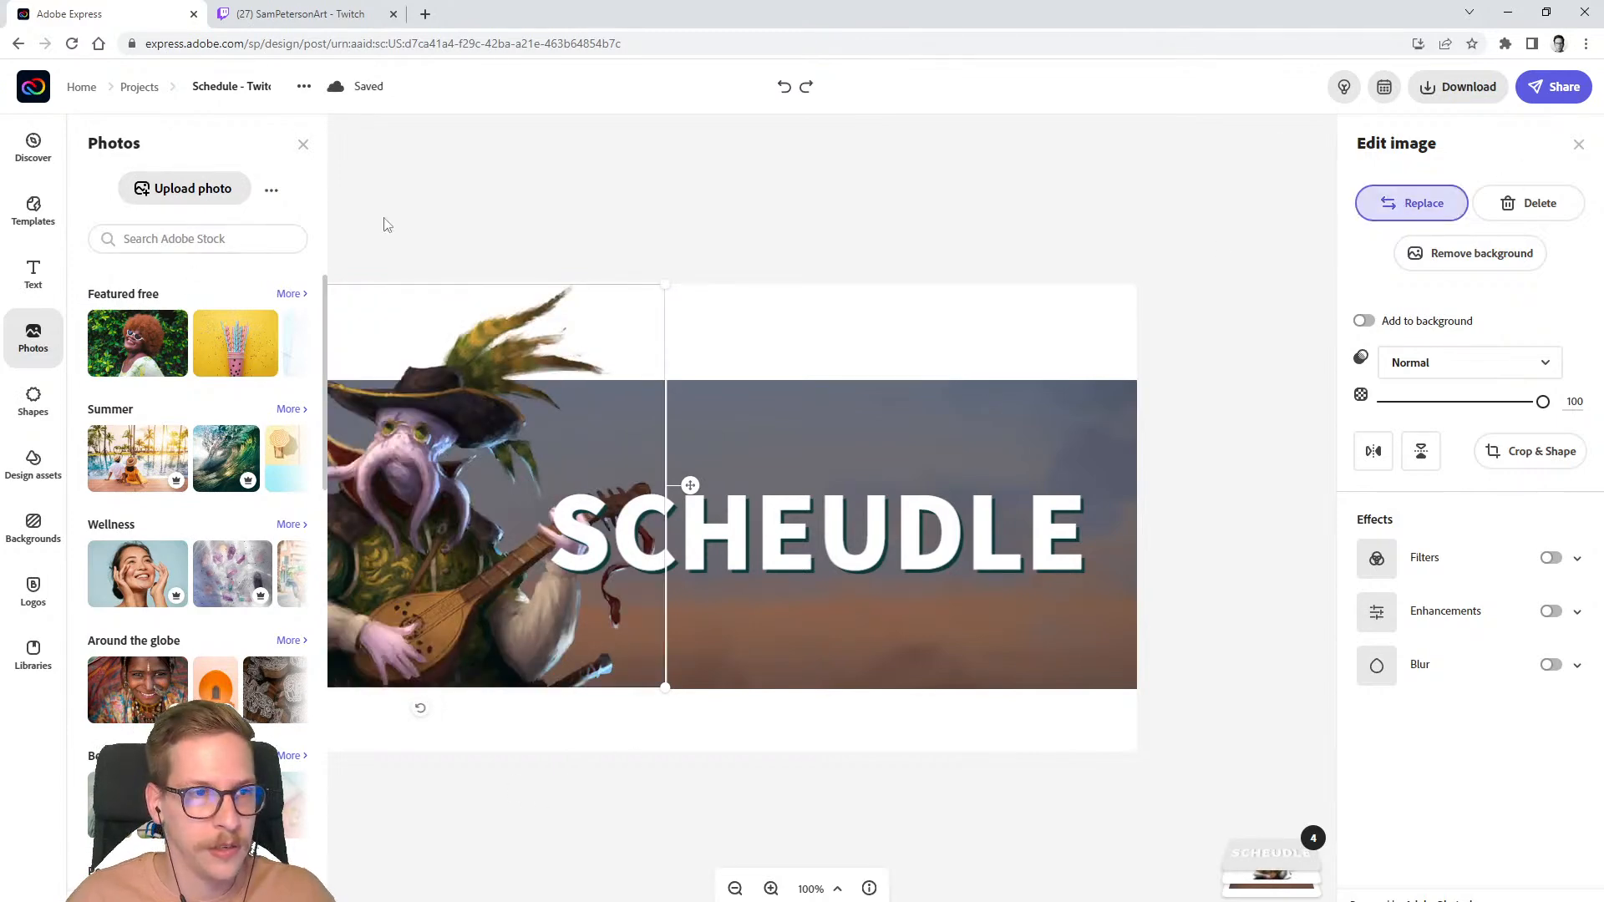
left_click(303, 143)
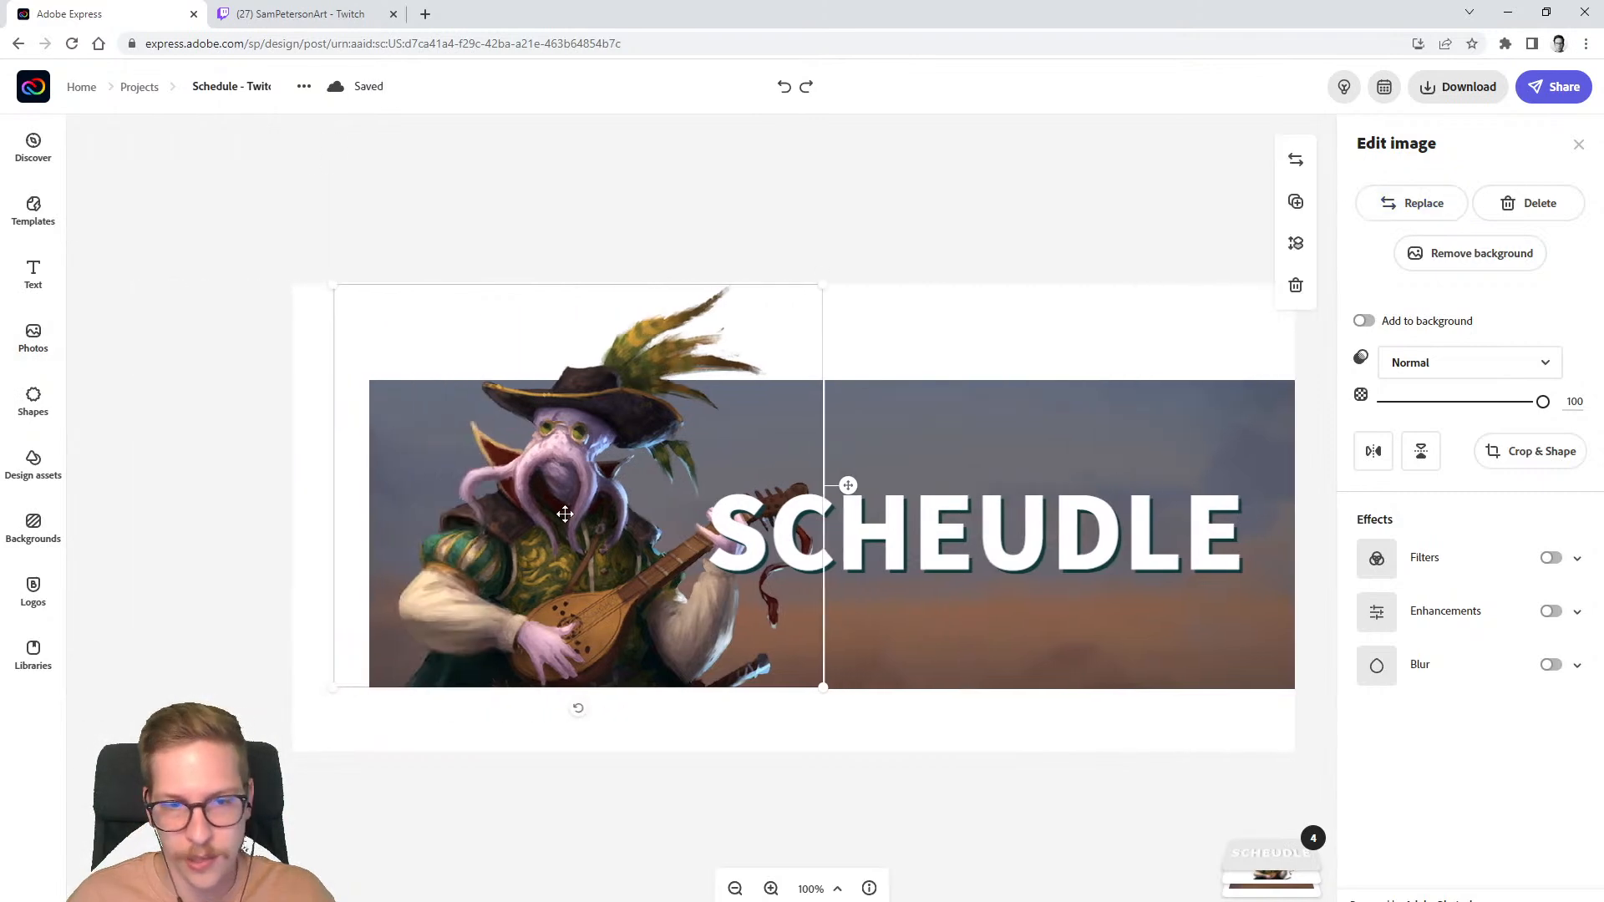
- Replace the lute player with the uploaded tentacled creature cutout and extend its crop upward to include the whole head and tentacles
left_click(1412, 205)
left_click(184, 189)
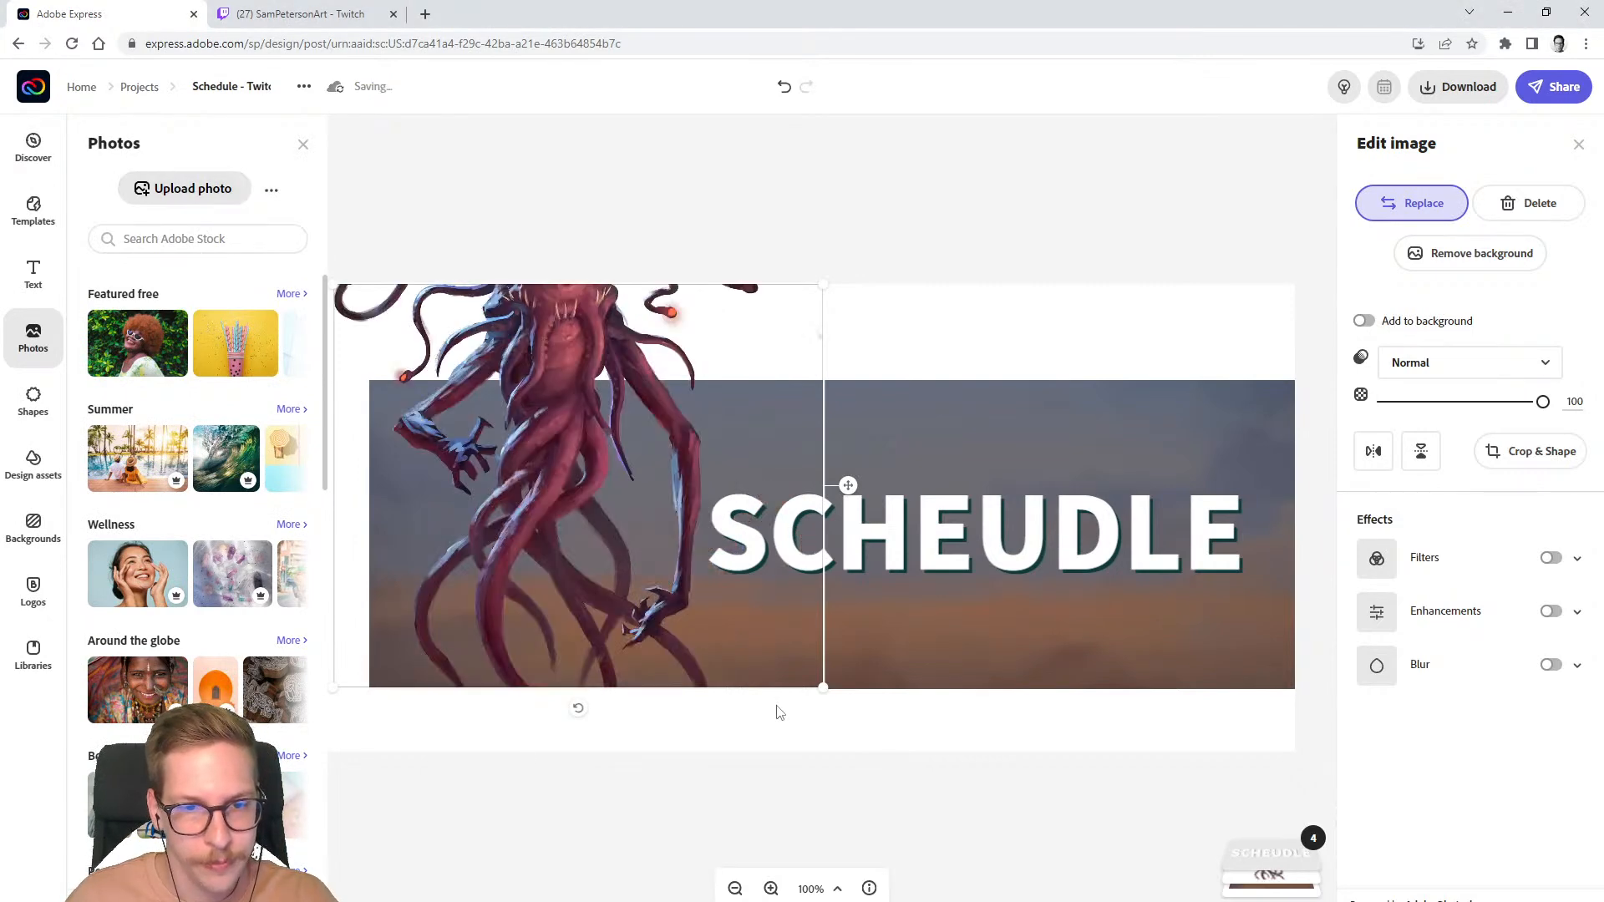
left_click_drag(563, 400, 605, 571)
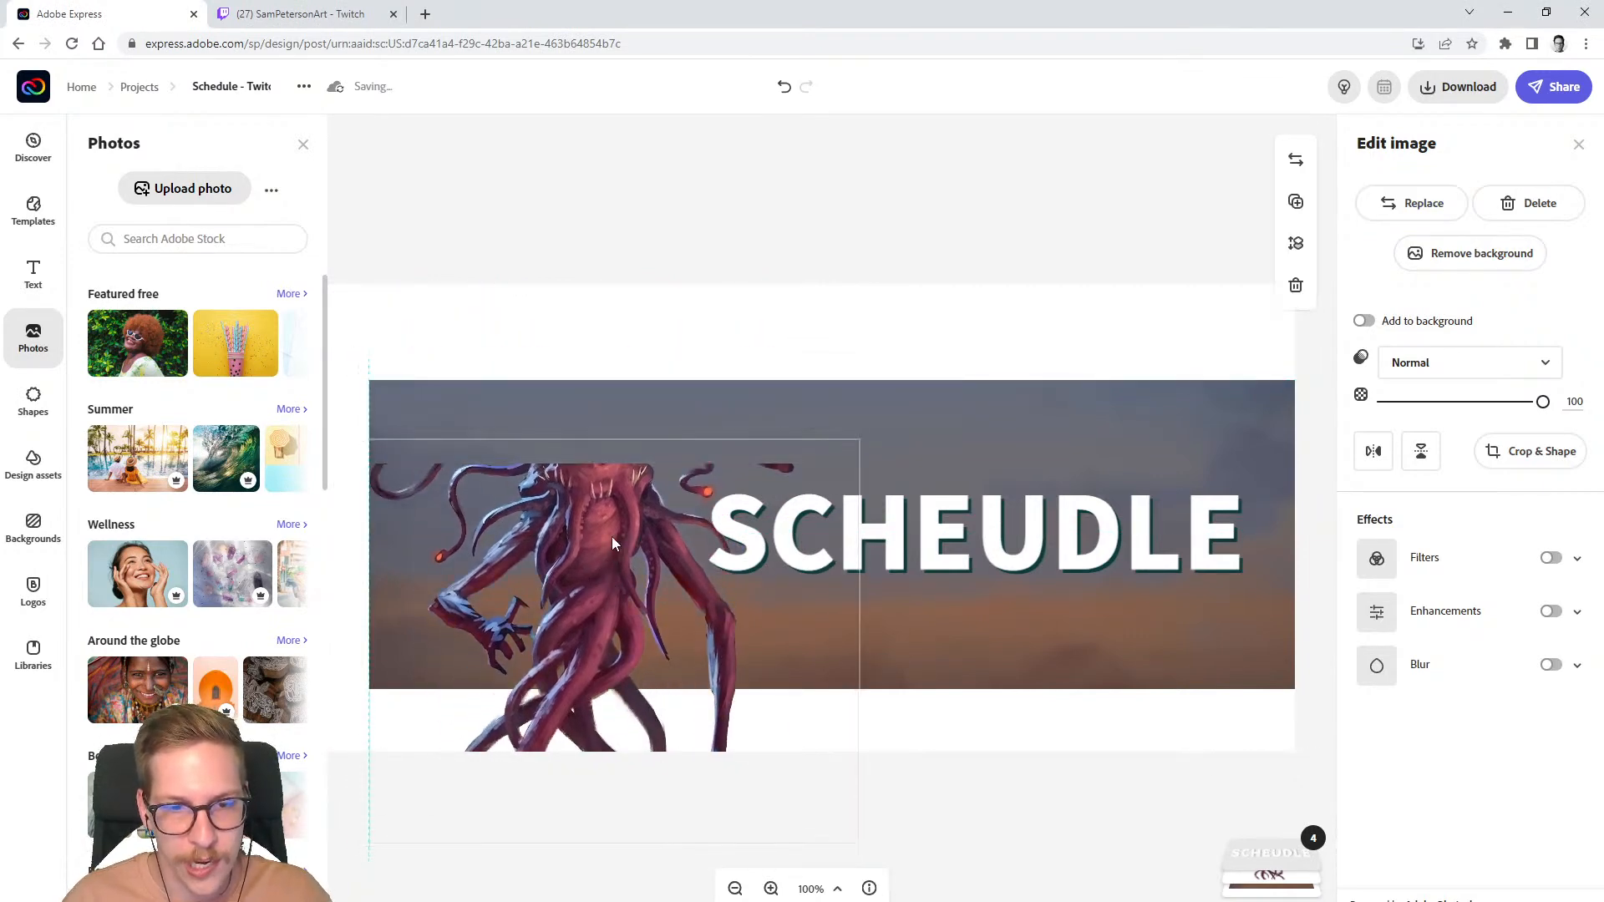
left_click(1529, 452)
left_click_drag(593, 431, 589, 218)
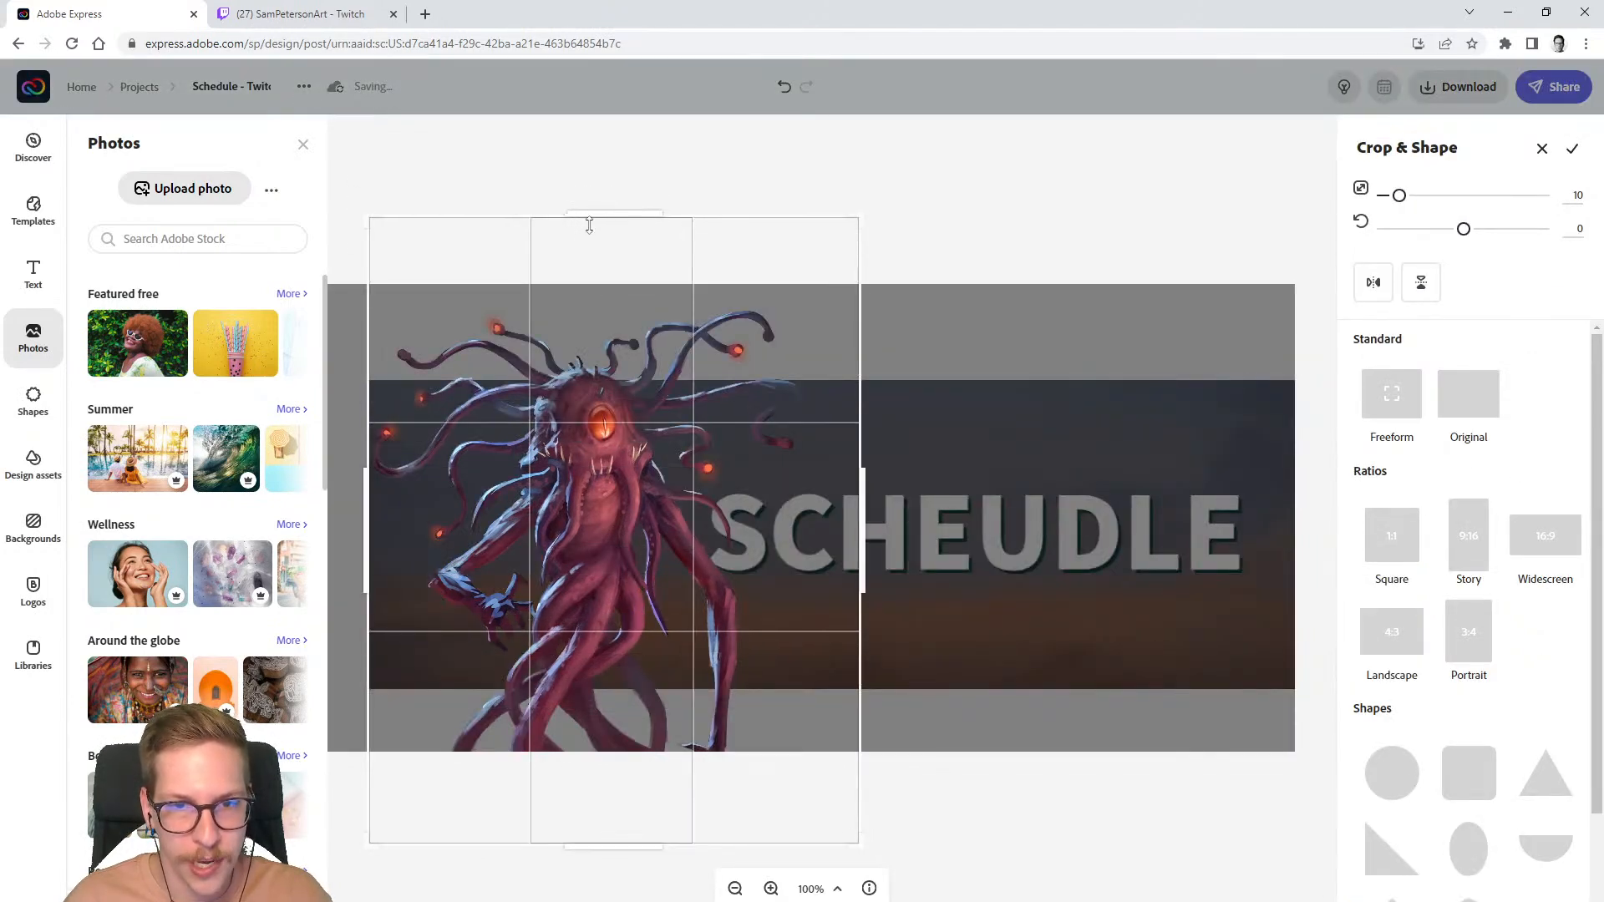
key("Return")
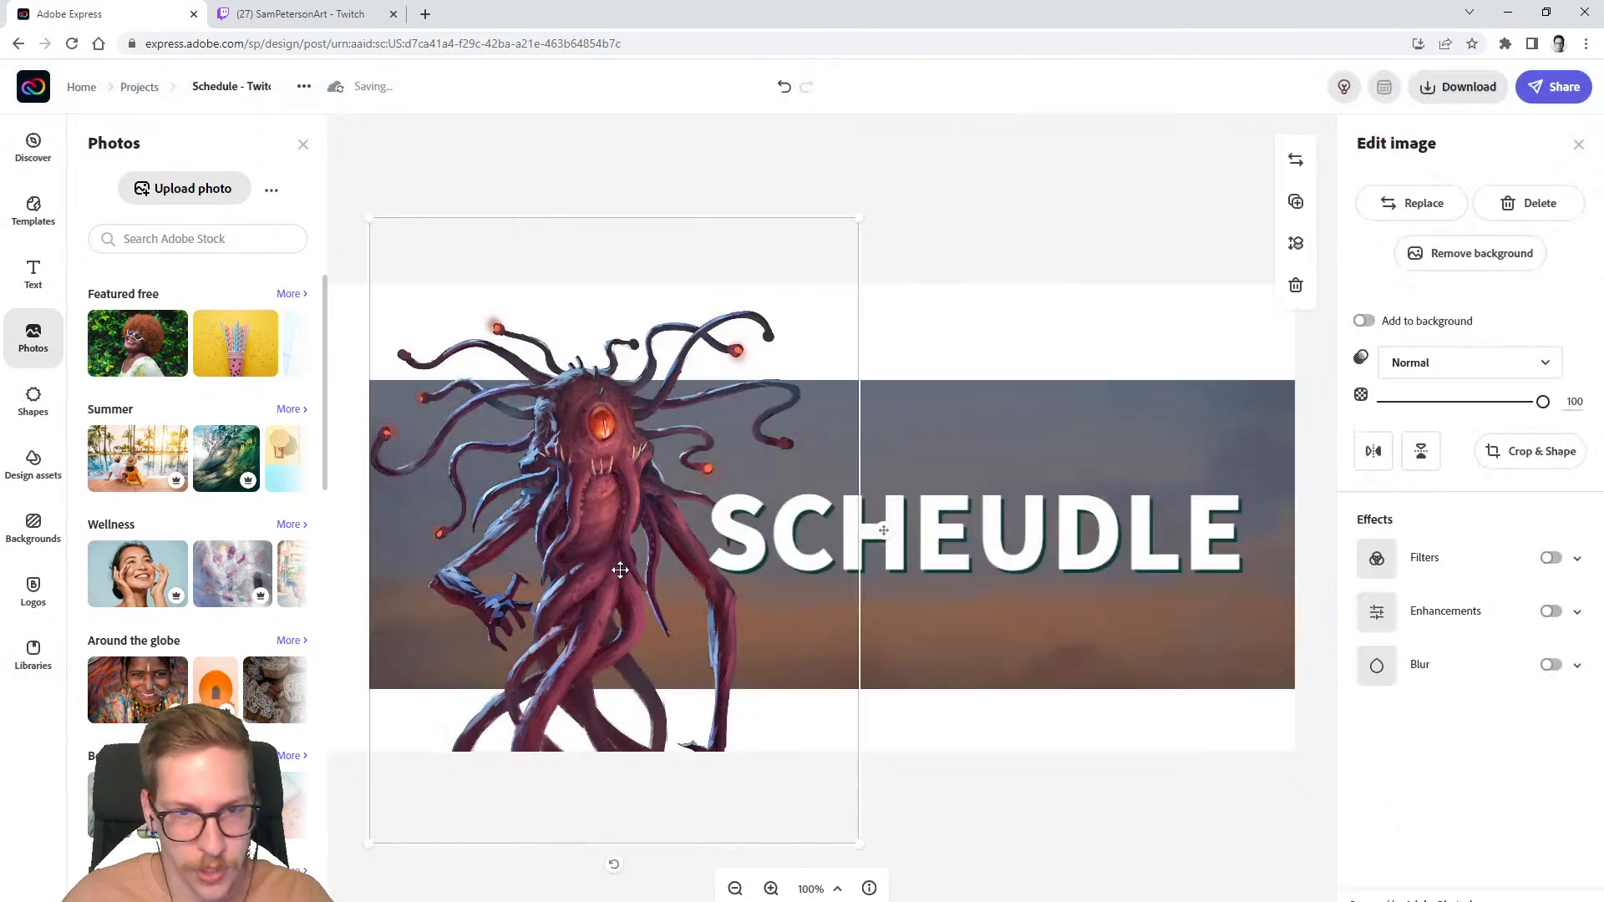
- Enlarge and reposition the creature cutout beside the title so its upper tentacles rise above the sky banner
left_click_drag(603, 512, 579, 598)
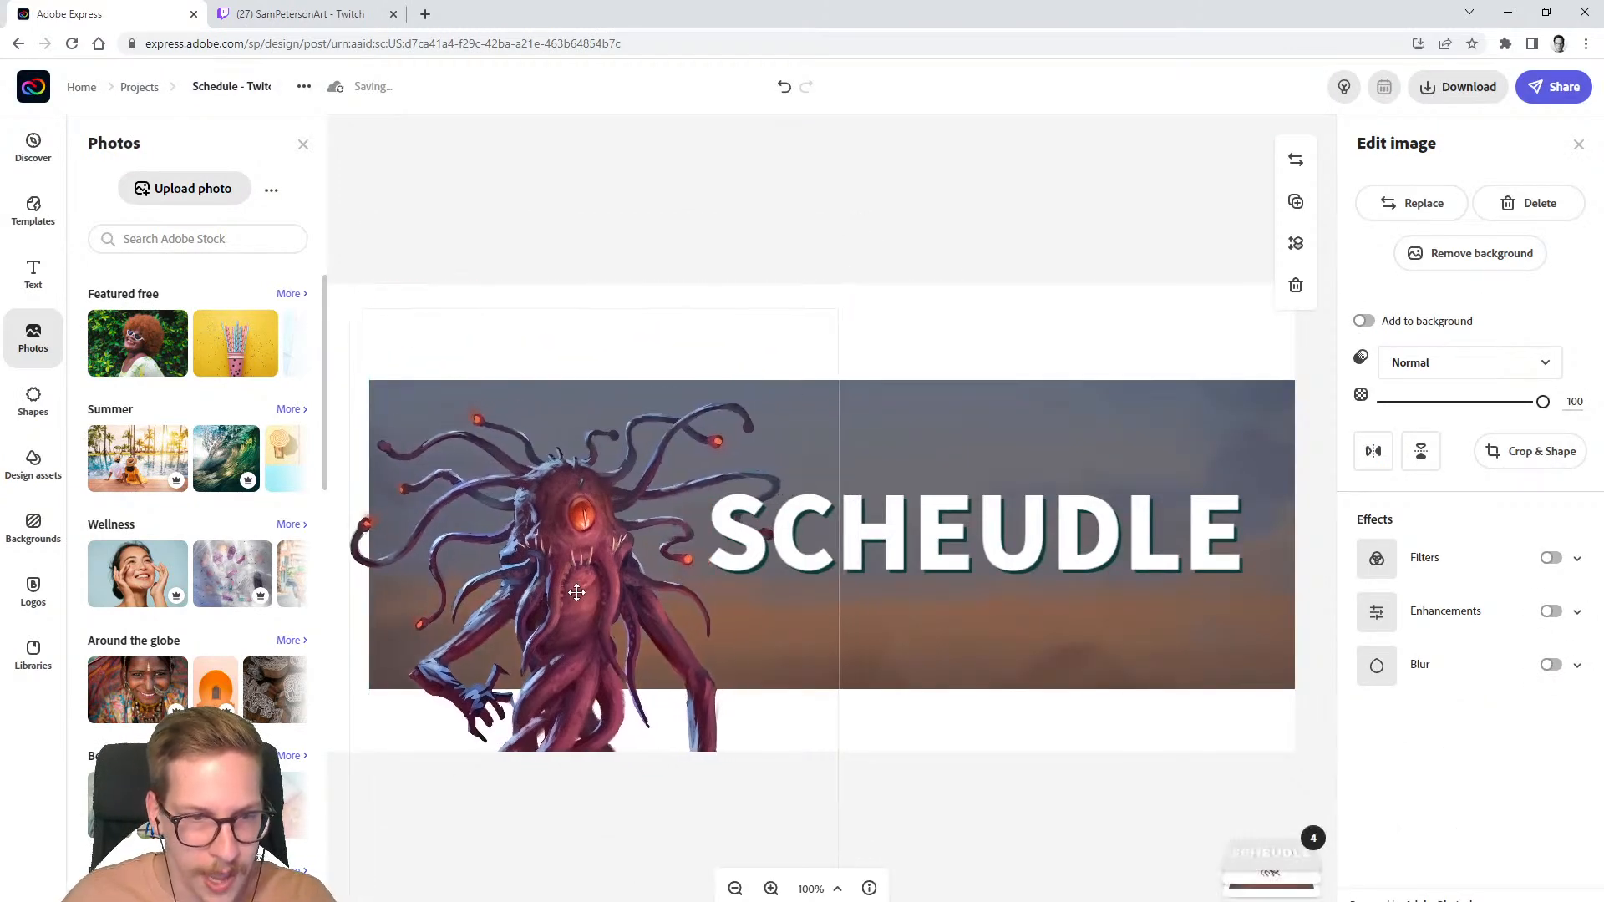
left_click(731, 893)
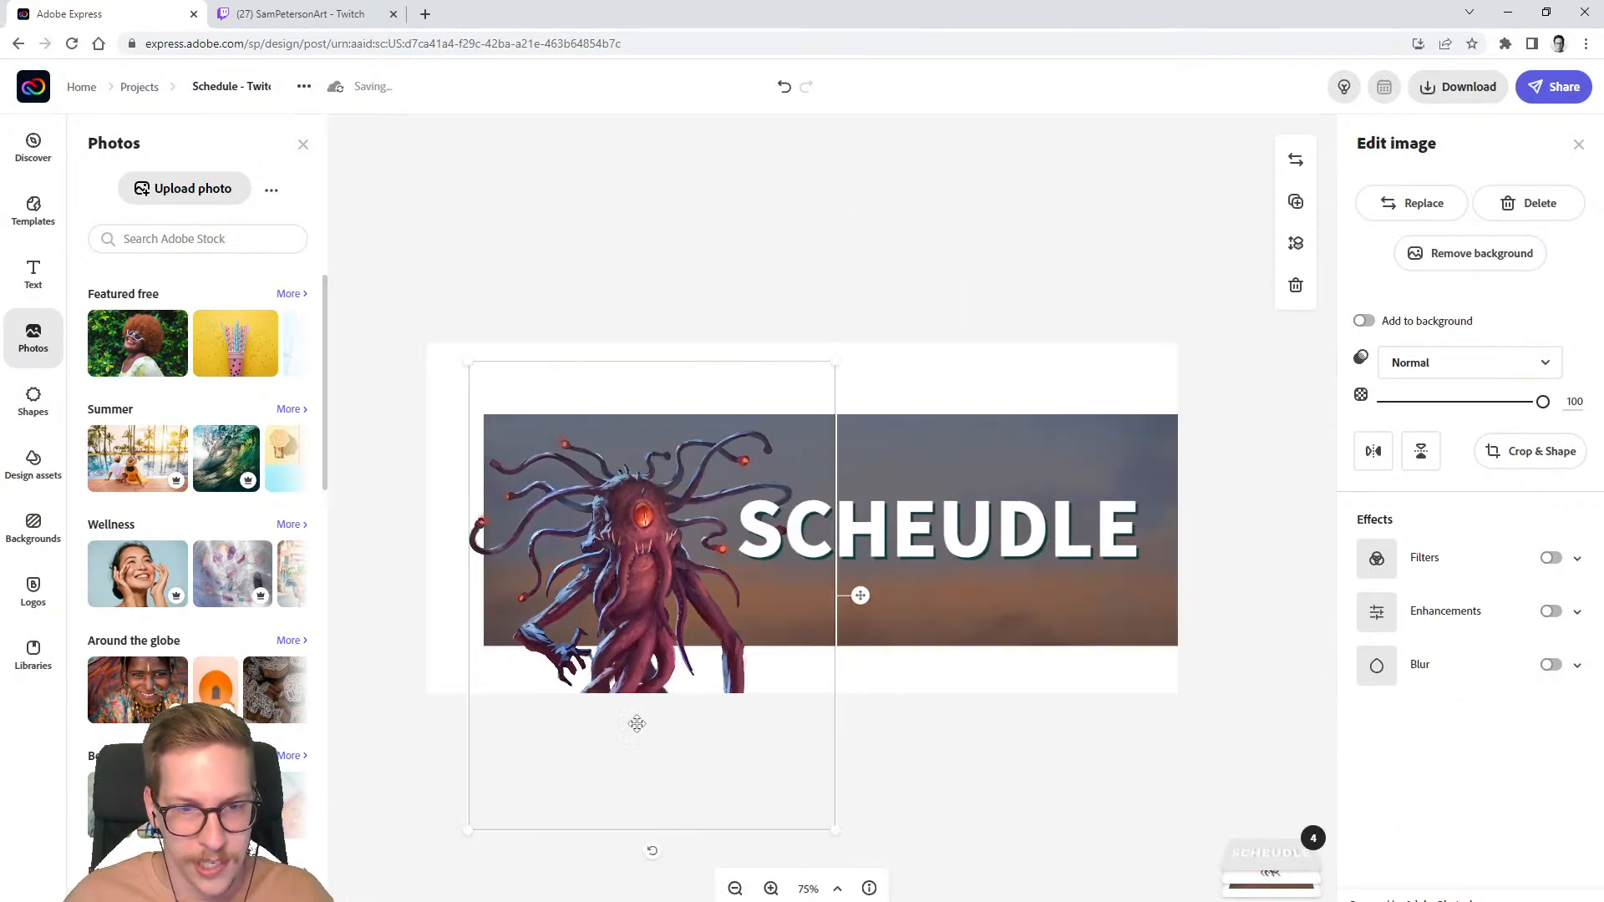
left_click(767, 894)
left_click_drag(1094, 768, 944, 766)
left_click_drag(609, 549, 599, 535)
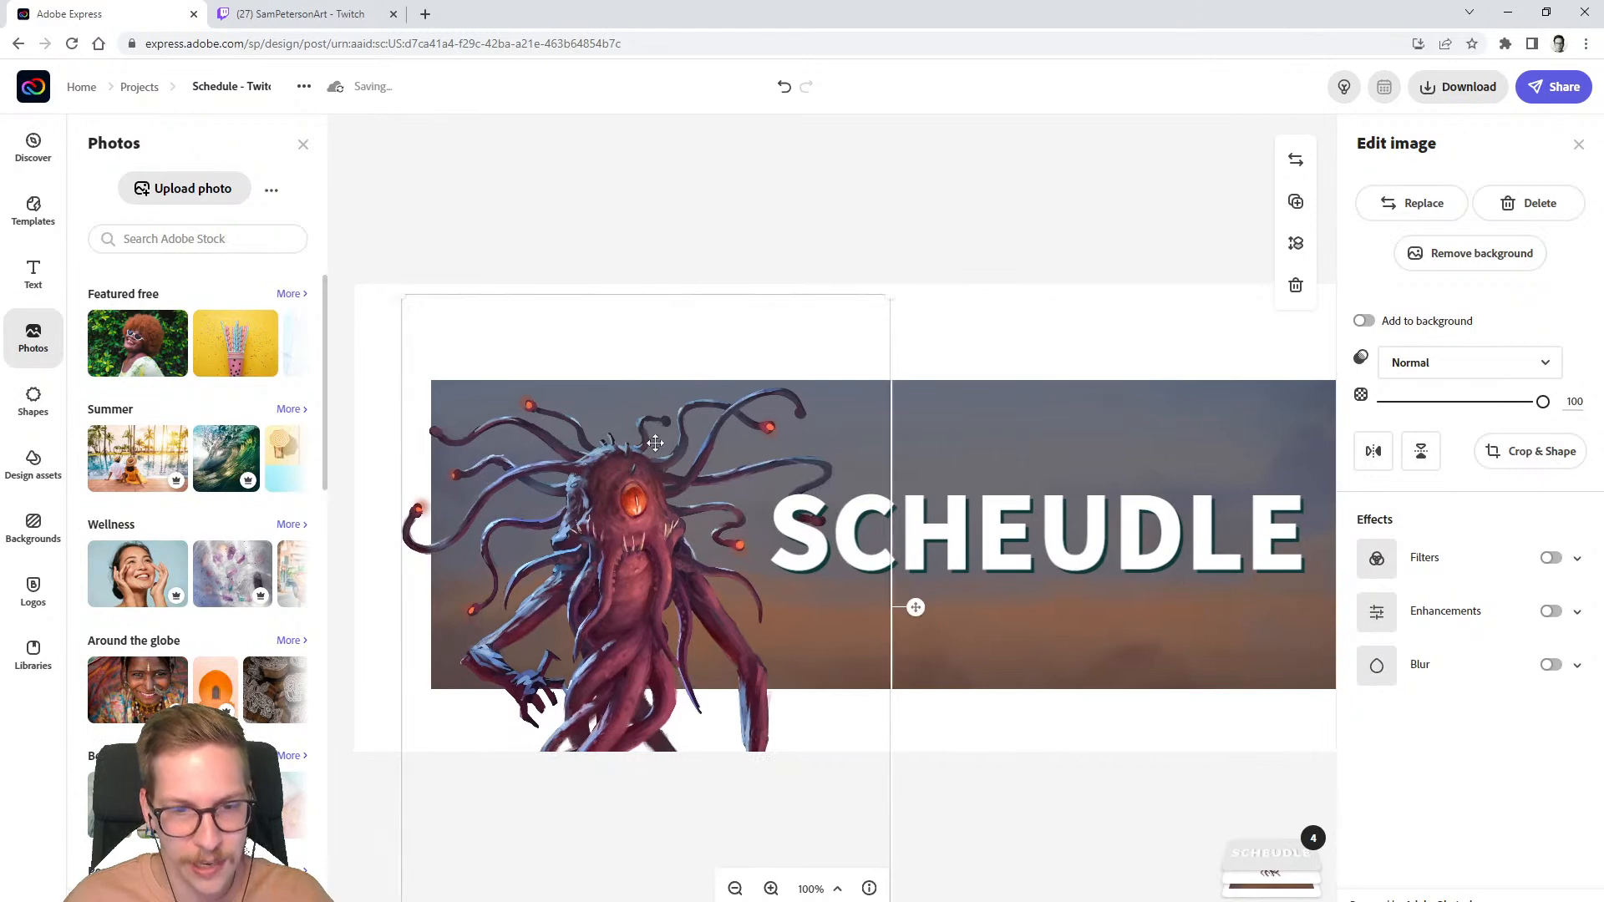
left_click_drag(891, 298, 920, 265)
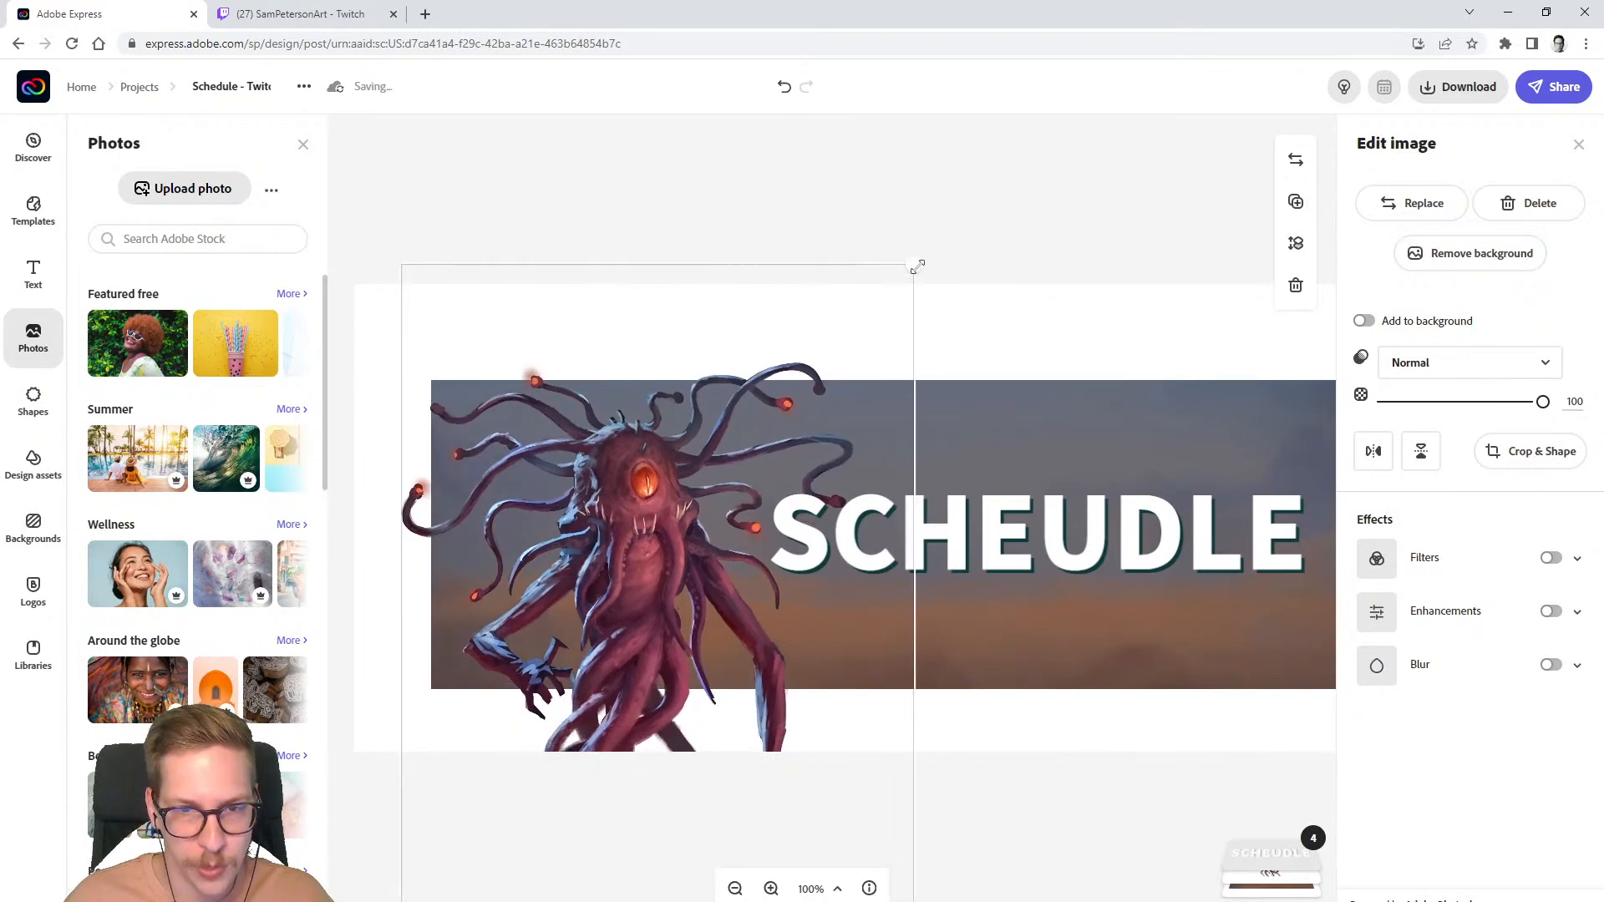
left_click_drag(687, 379, 681, 366)
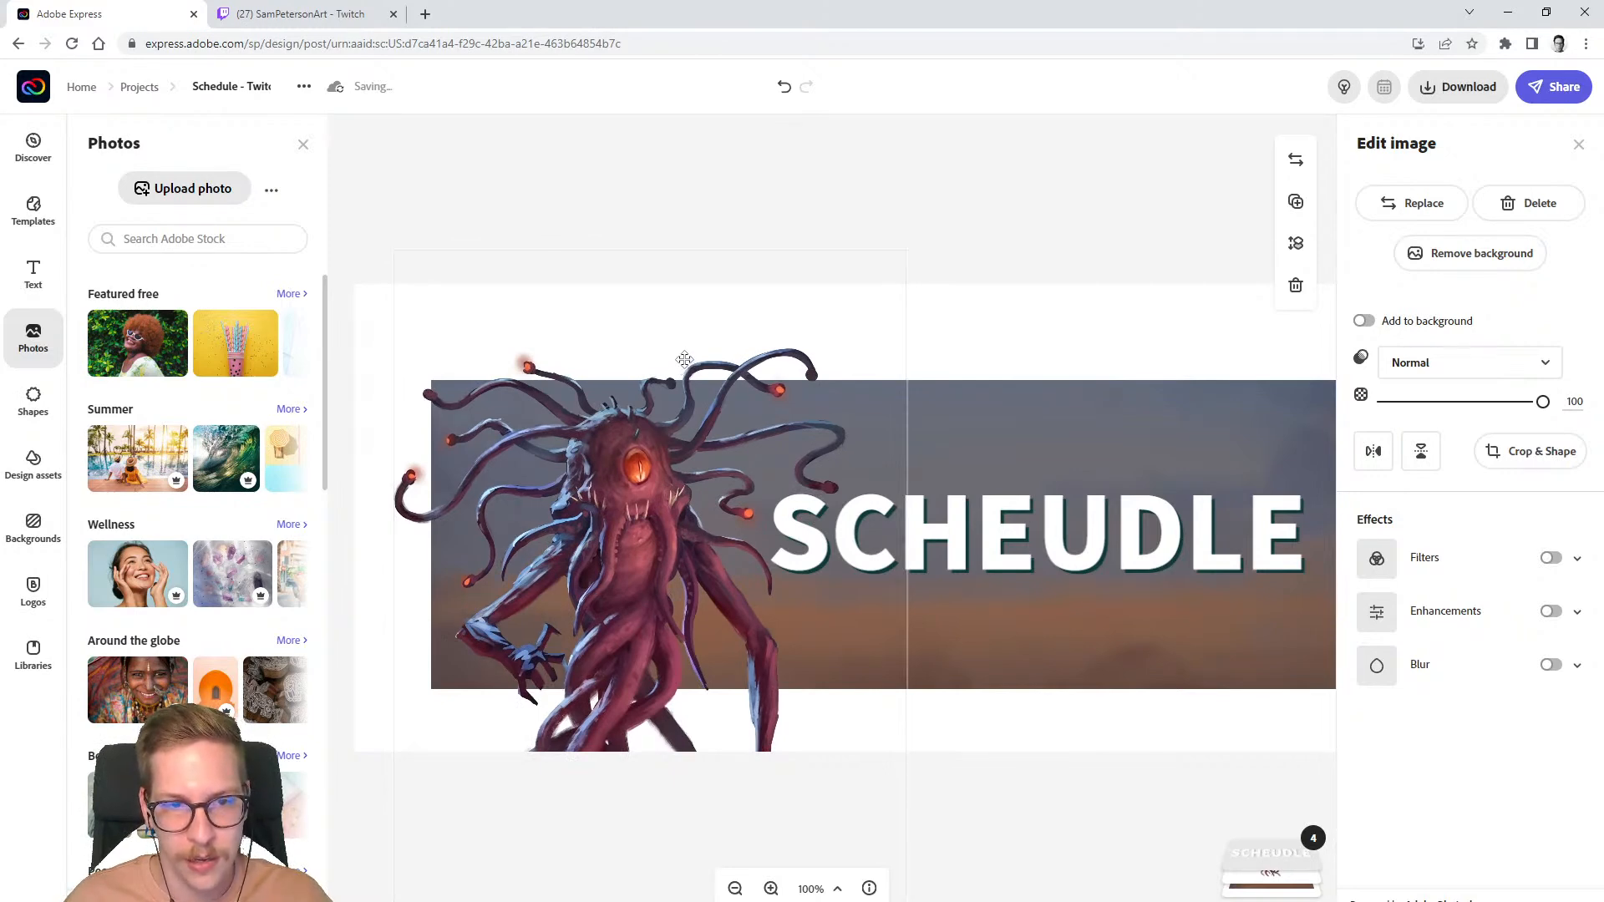
left_click_drag(909, 252, 949, 195)
left_click_drag(692, 399, 695, 425)
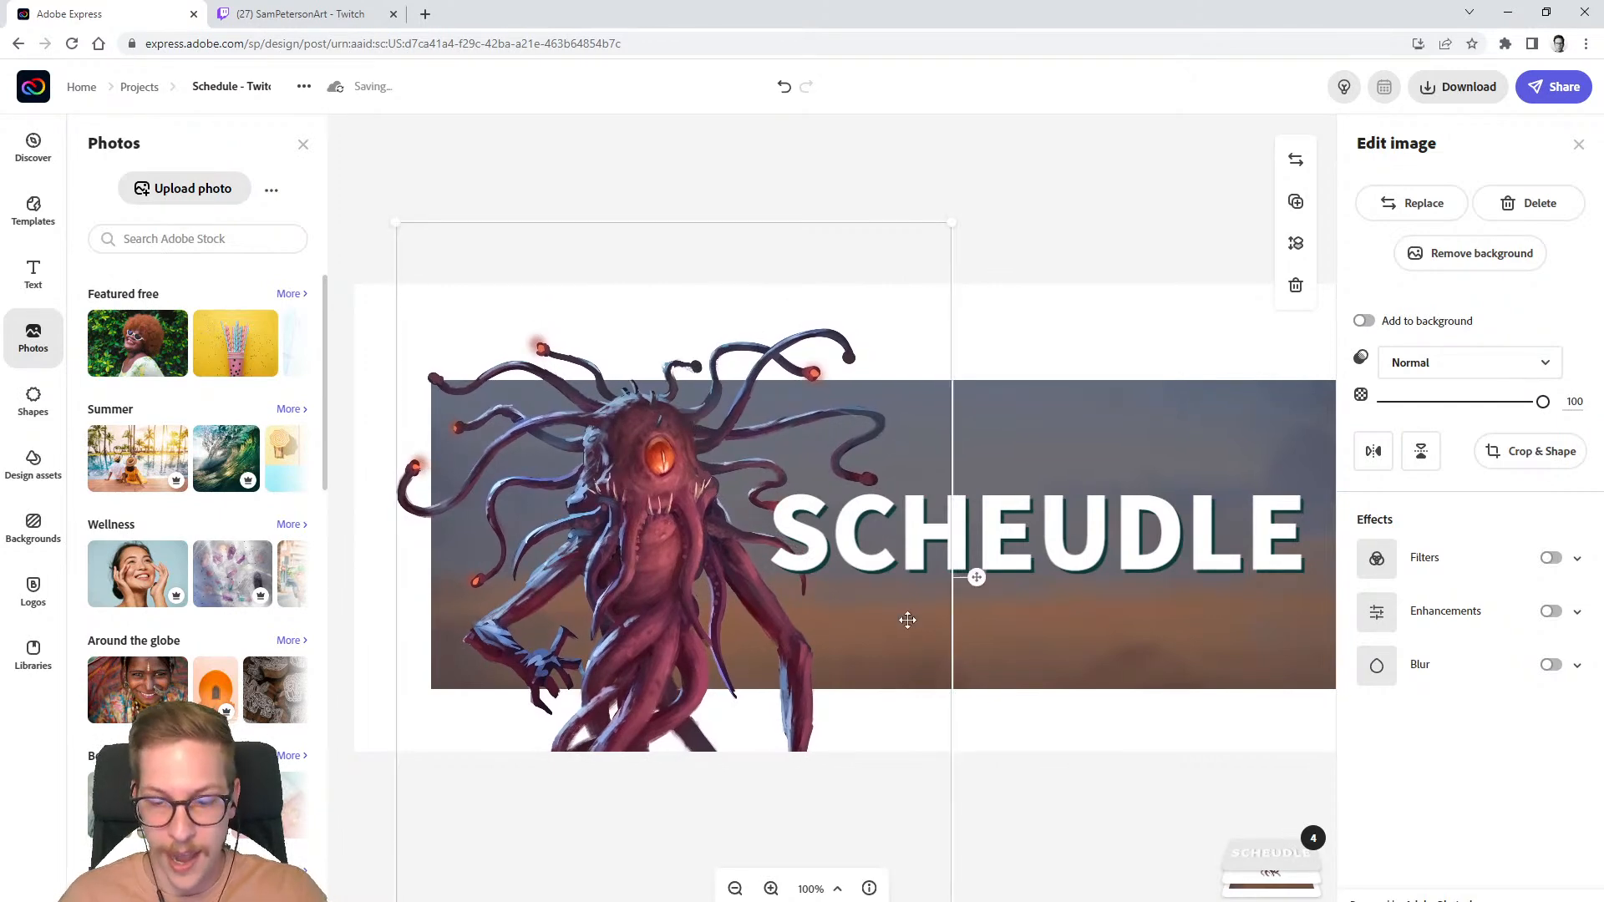
- Crop the lower part of the creature cutout so it ends at the sky banner's bottom edge
left_click(1505, 451)
left_click(735, 890)
left_click(736, 889)
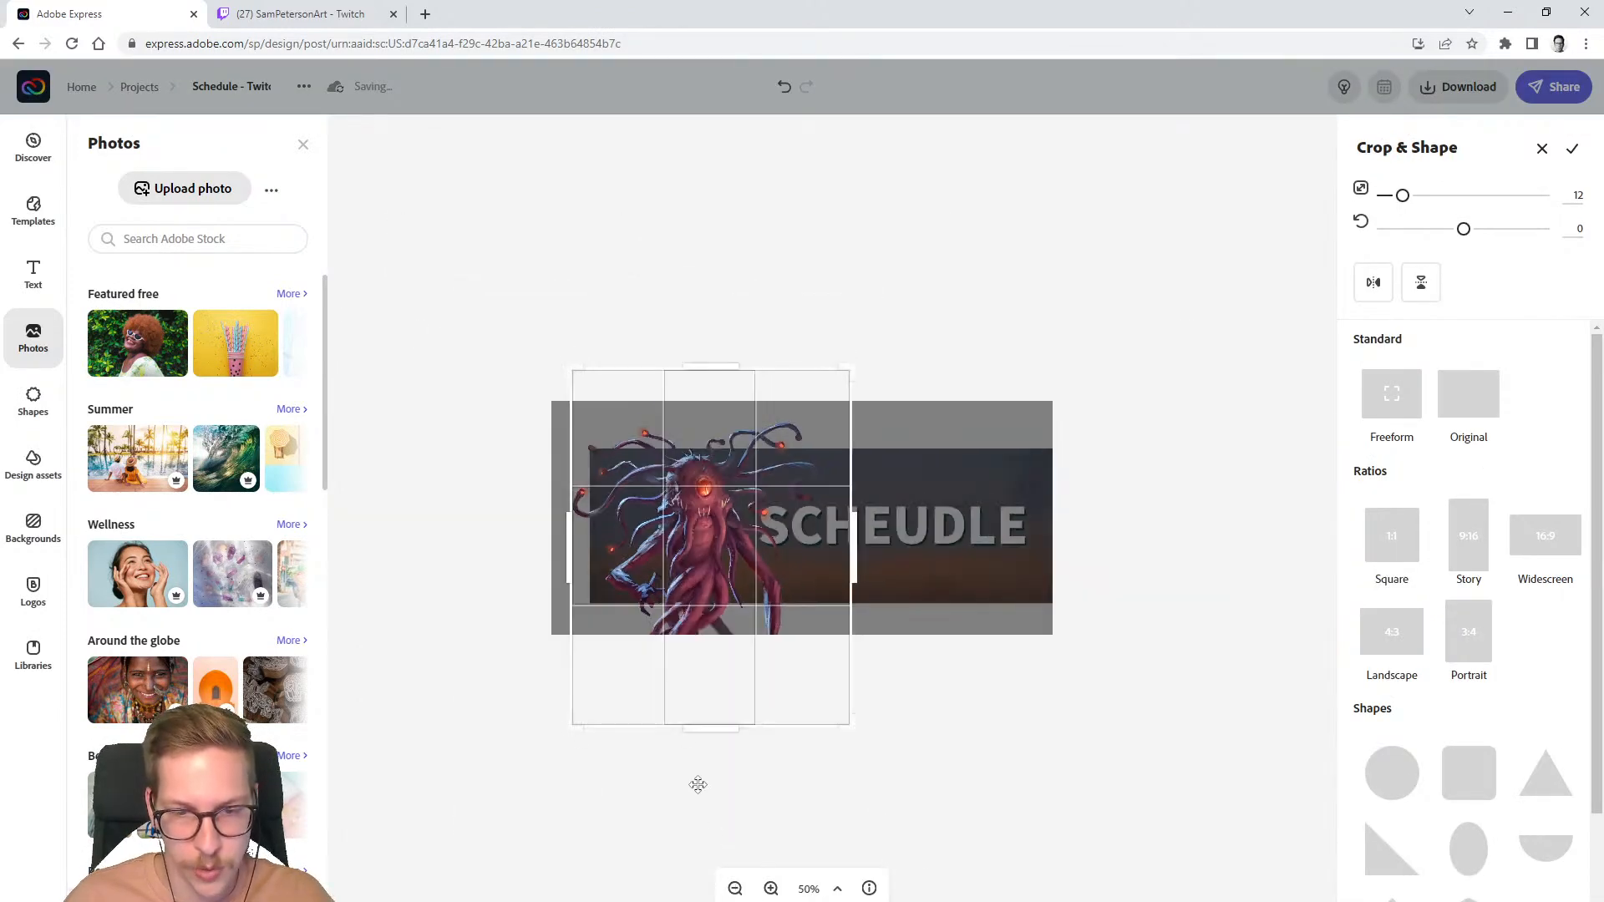
left_click_drag(707, 688, 704, 602)
key("Return")
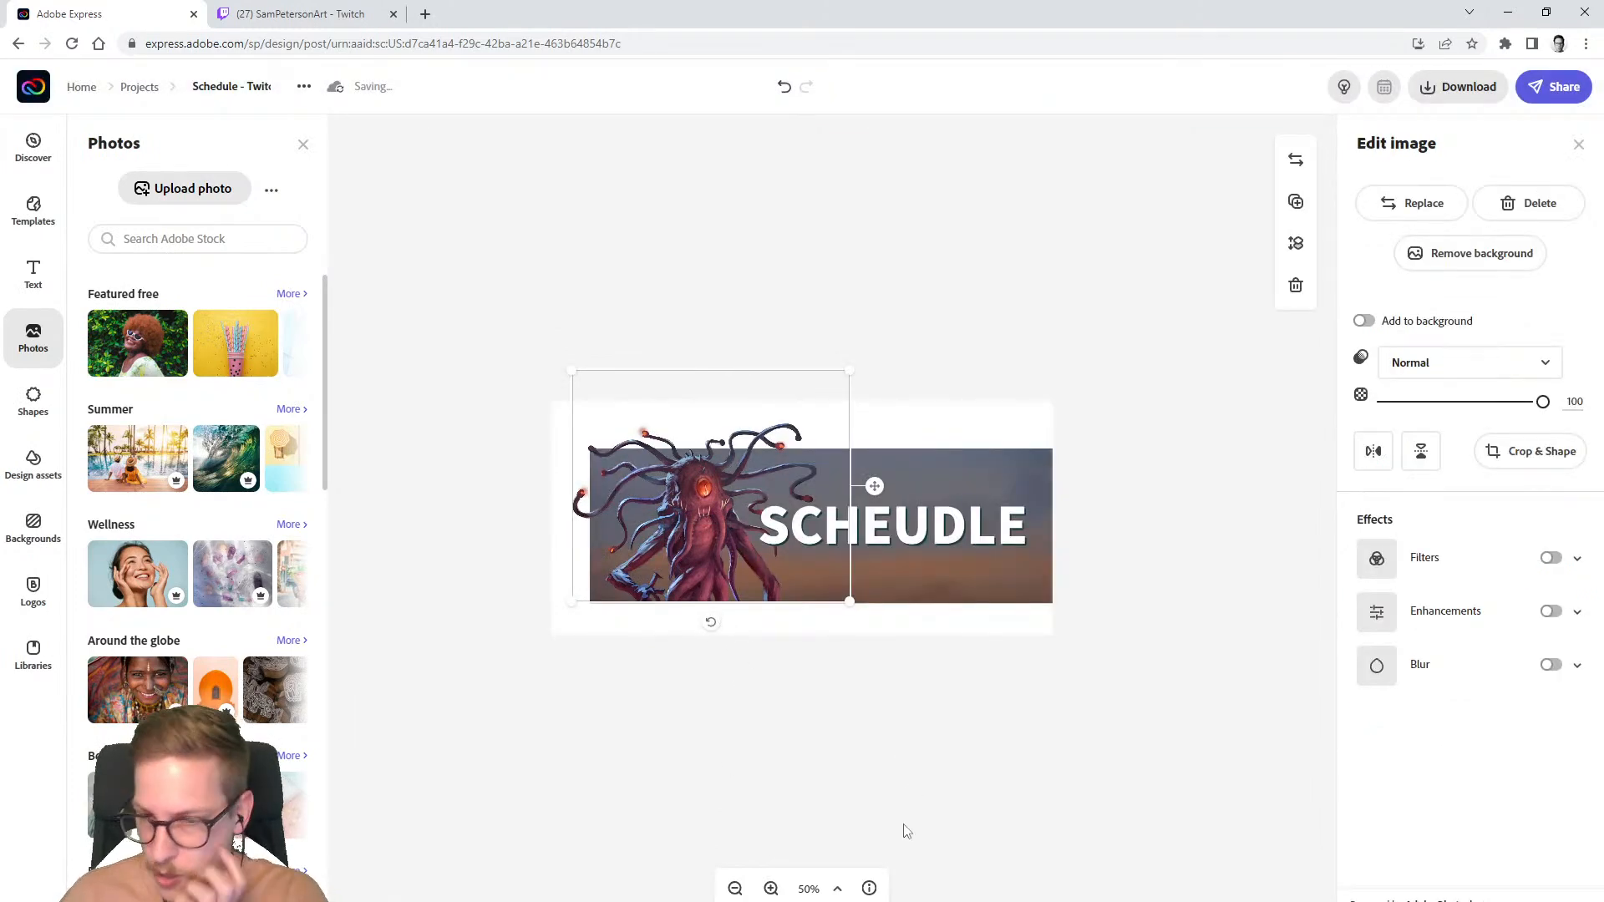
- Nudge the cropped creature down slightly so its lower edge lines up exactly with the sky banner's bottom edge
left_click(771, 889)
left_click(770, 889)
left_click(770, 889)
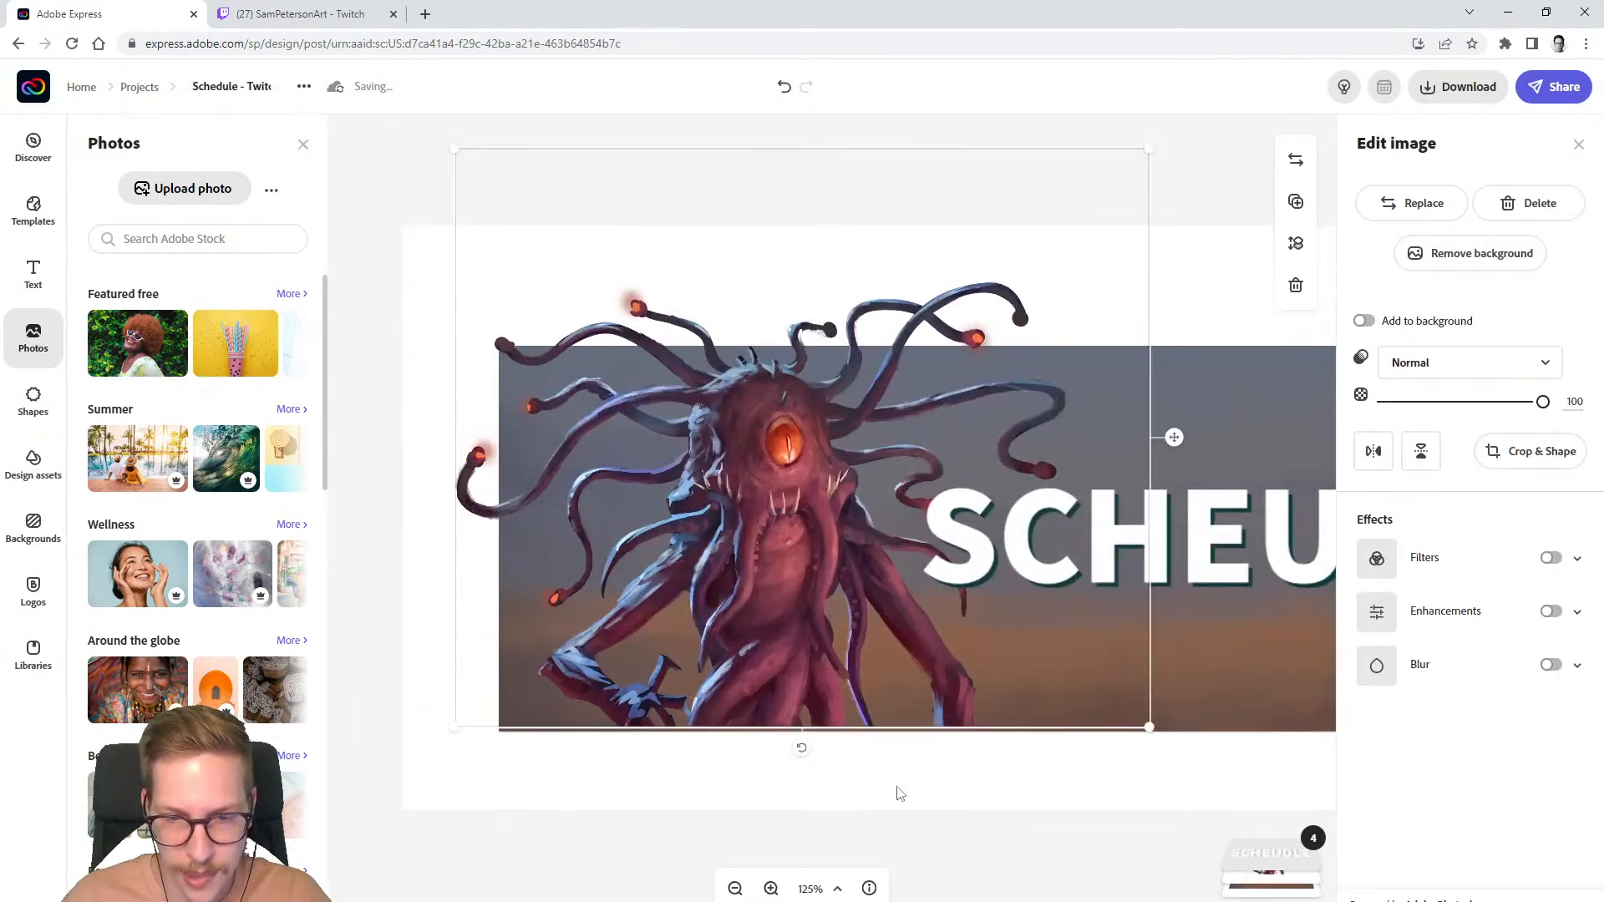
left_click(882, 651)
left_click(876, 594)
left_click_drag(844, 535, 842, 539)
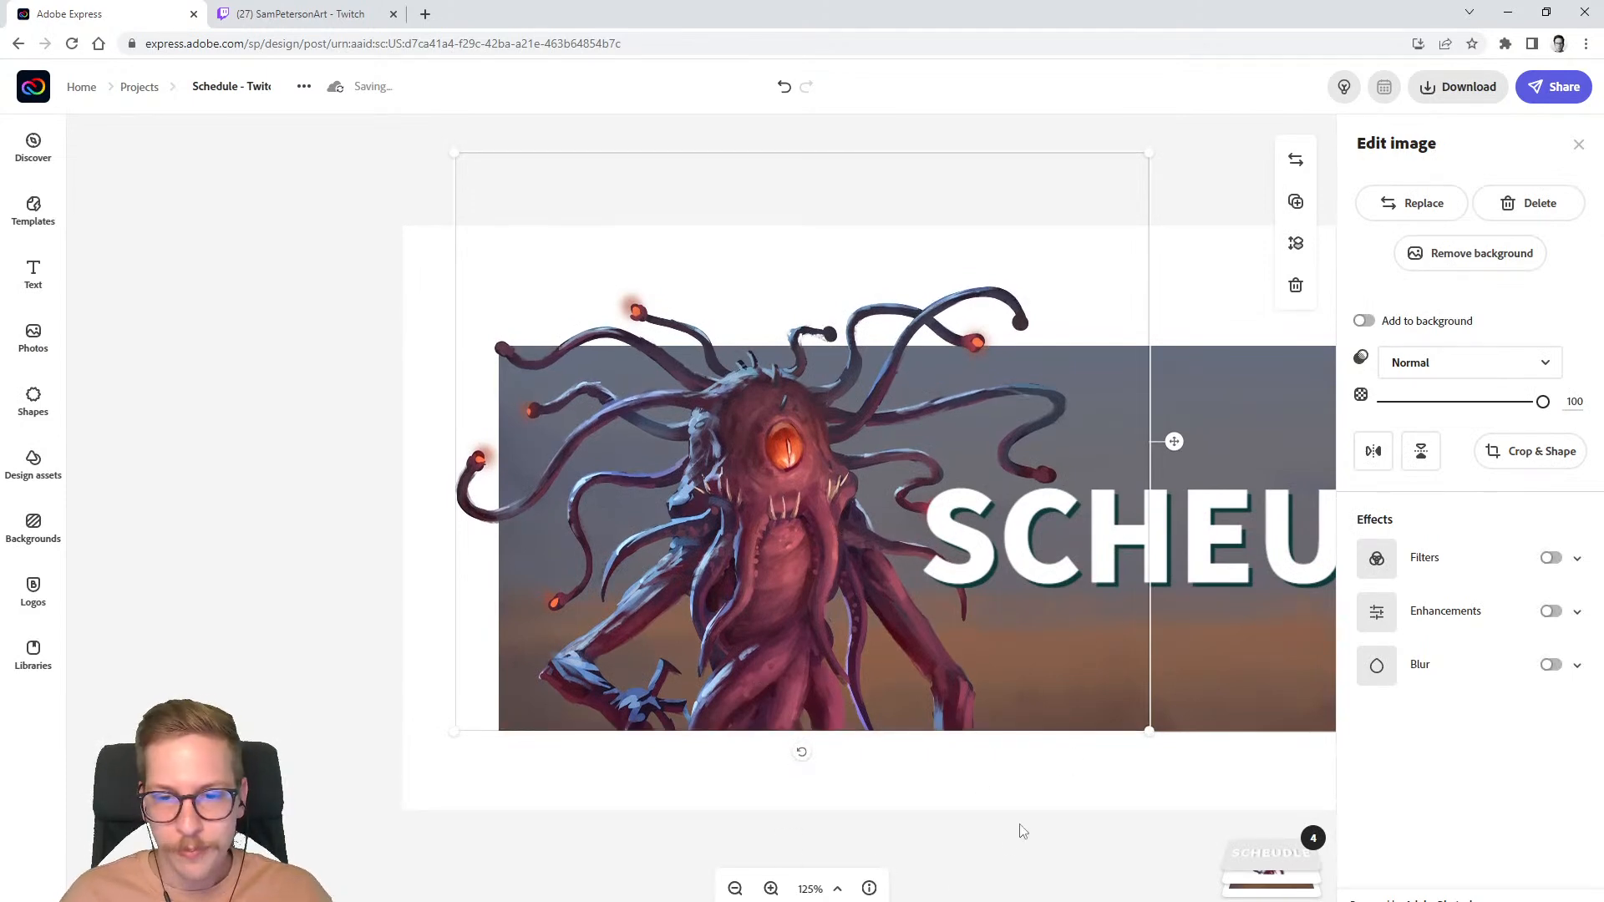
- Replace the blurred sky banner image behind the title and creature with another photo uploaded from the computer
left_click_drag(965, 789, 719, 791)
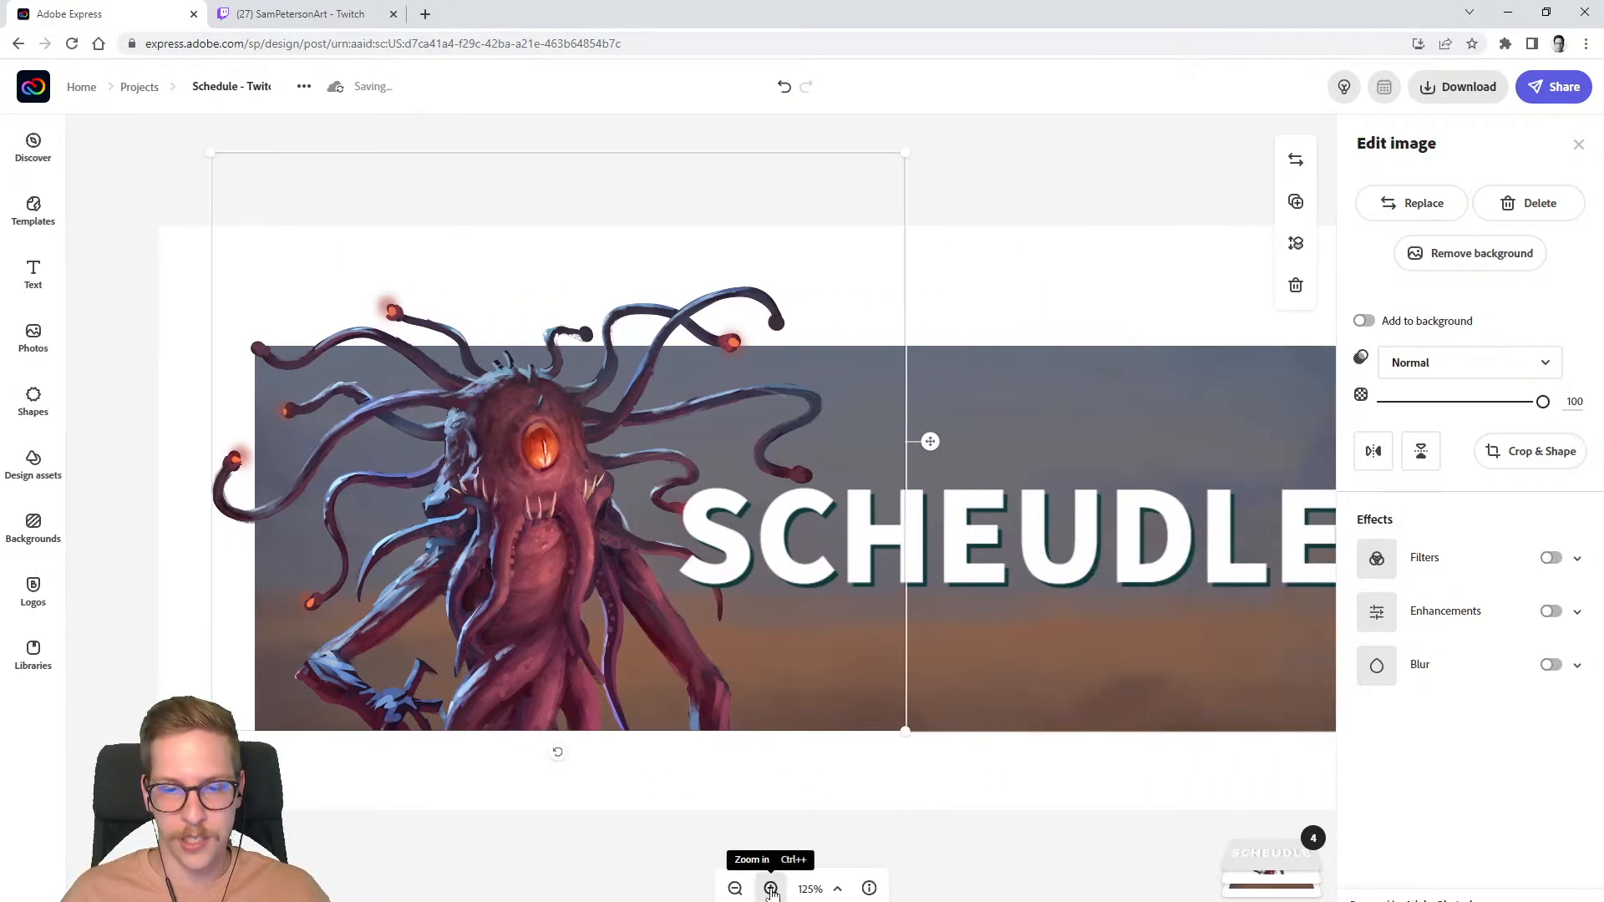
left_click(735, 888)
left_click_drag(985, 762, 663, 784)
left_click(1019, 402)
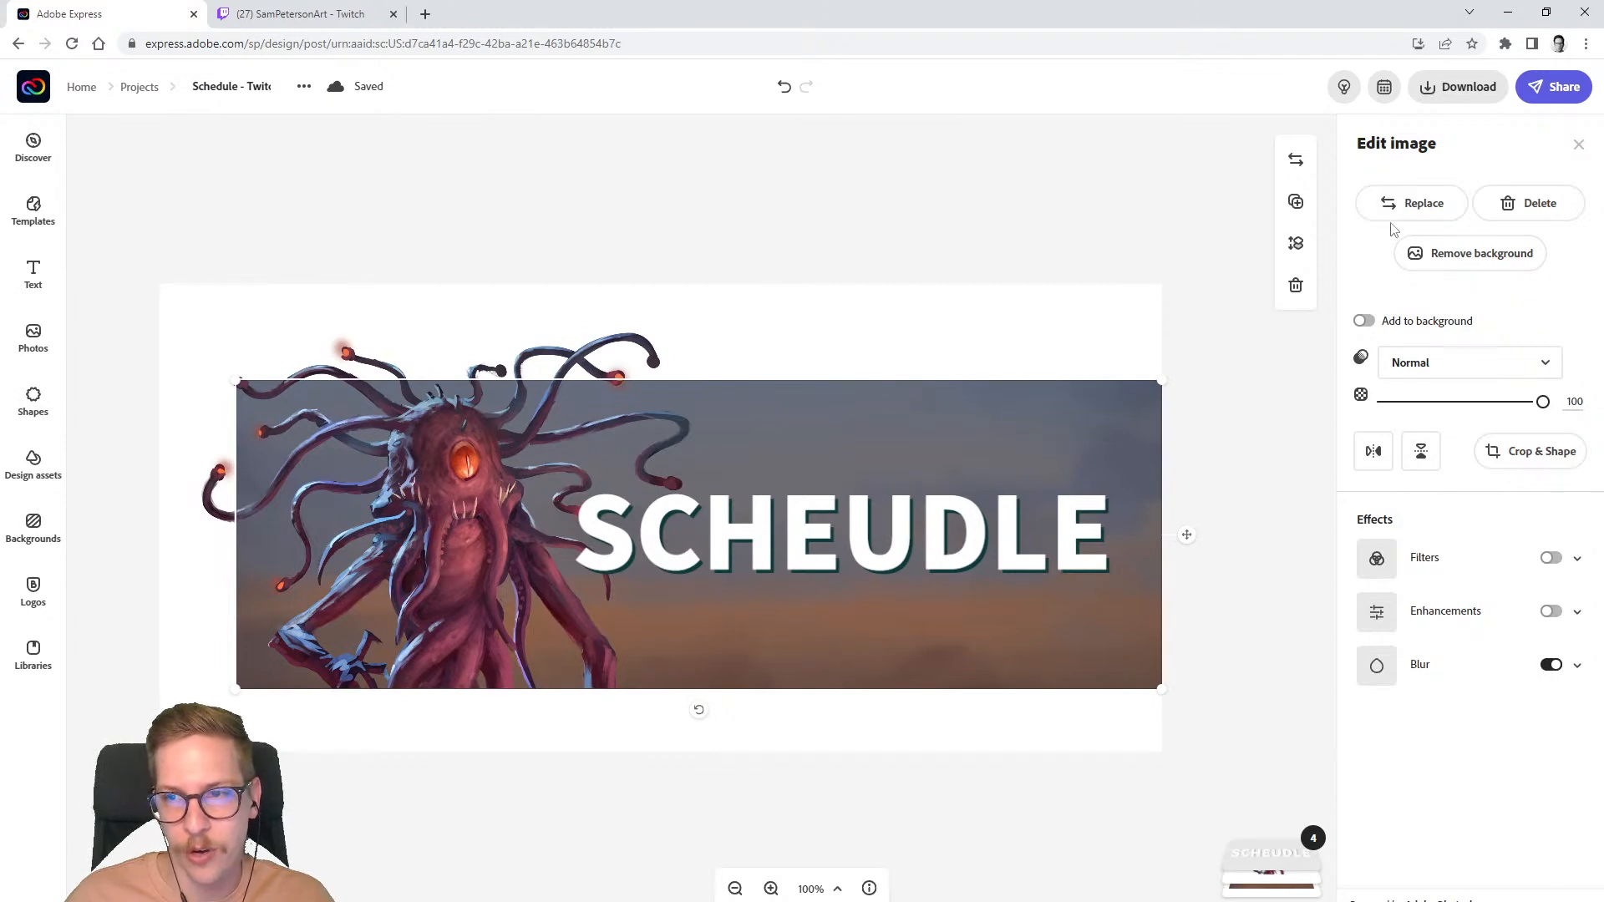
left_click(1421, 203)
left_click(184, 196)
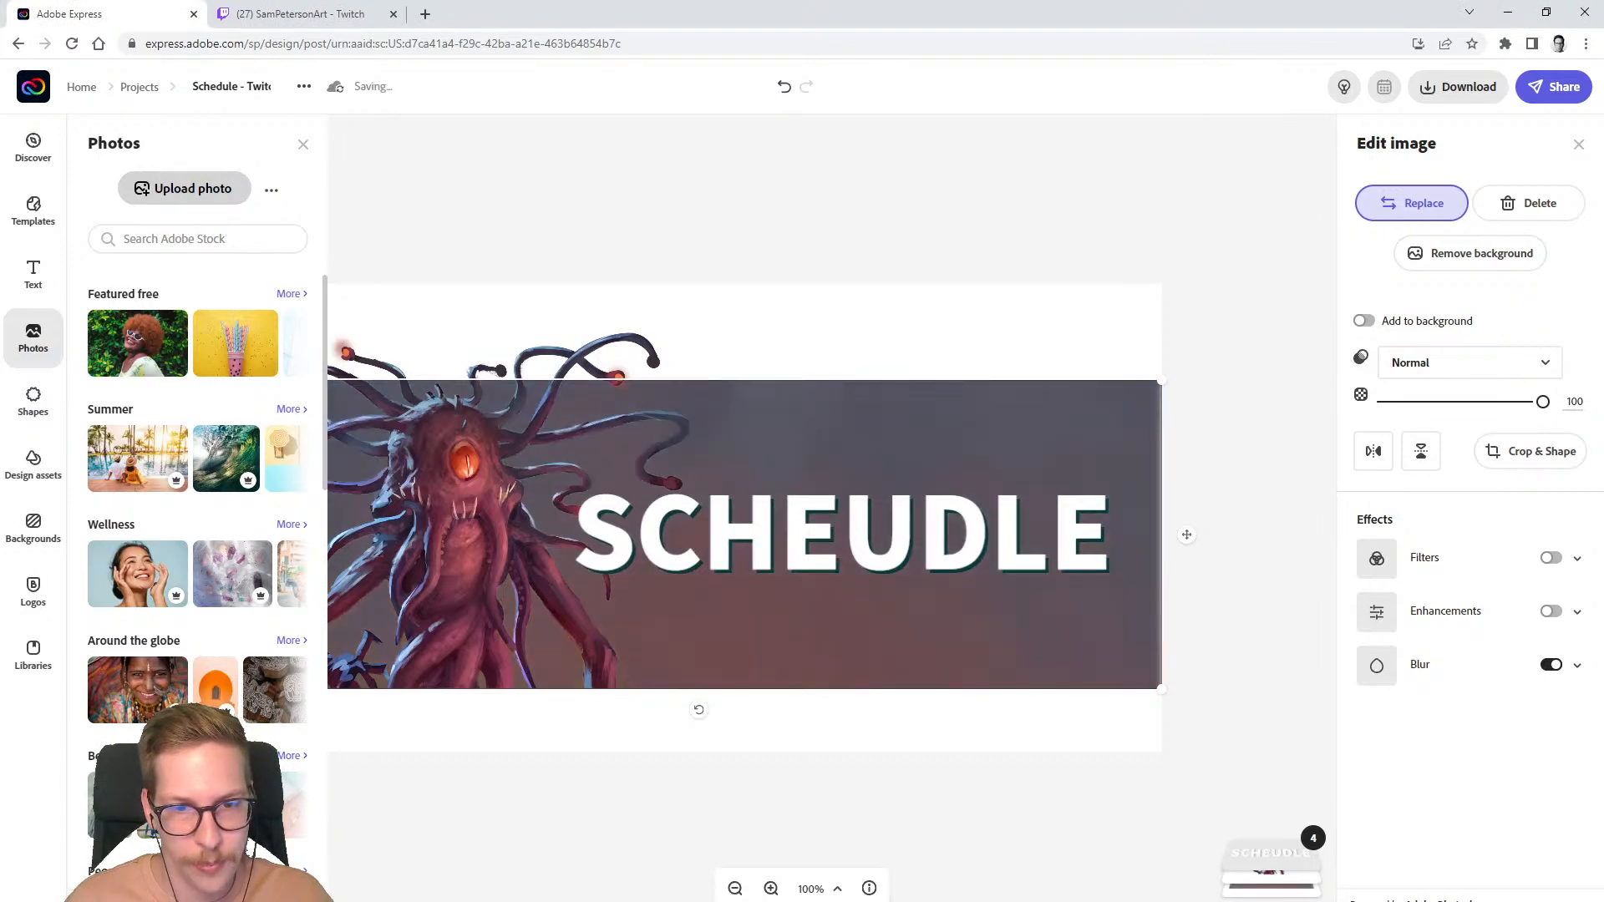
left_click(735, 890)
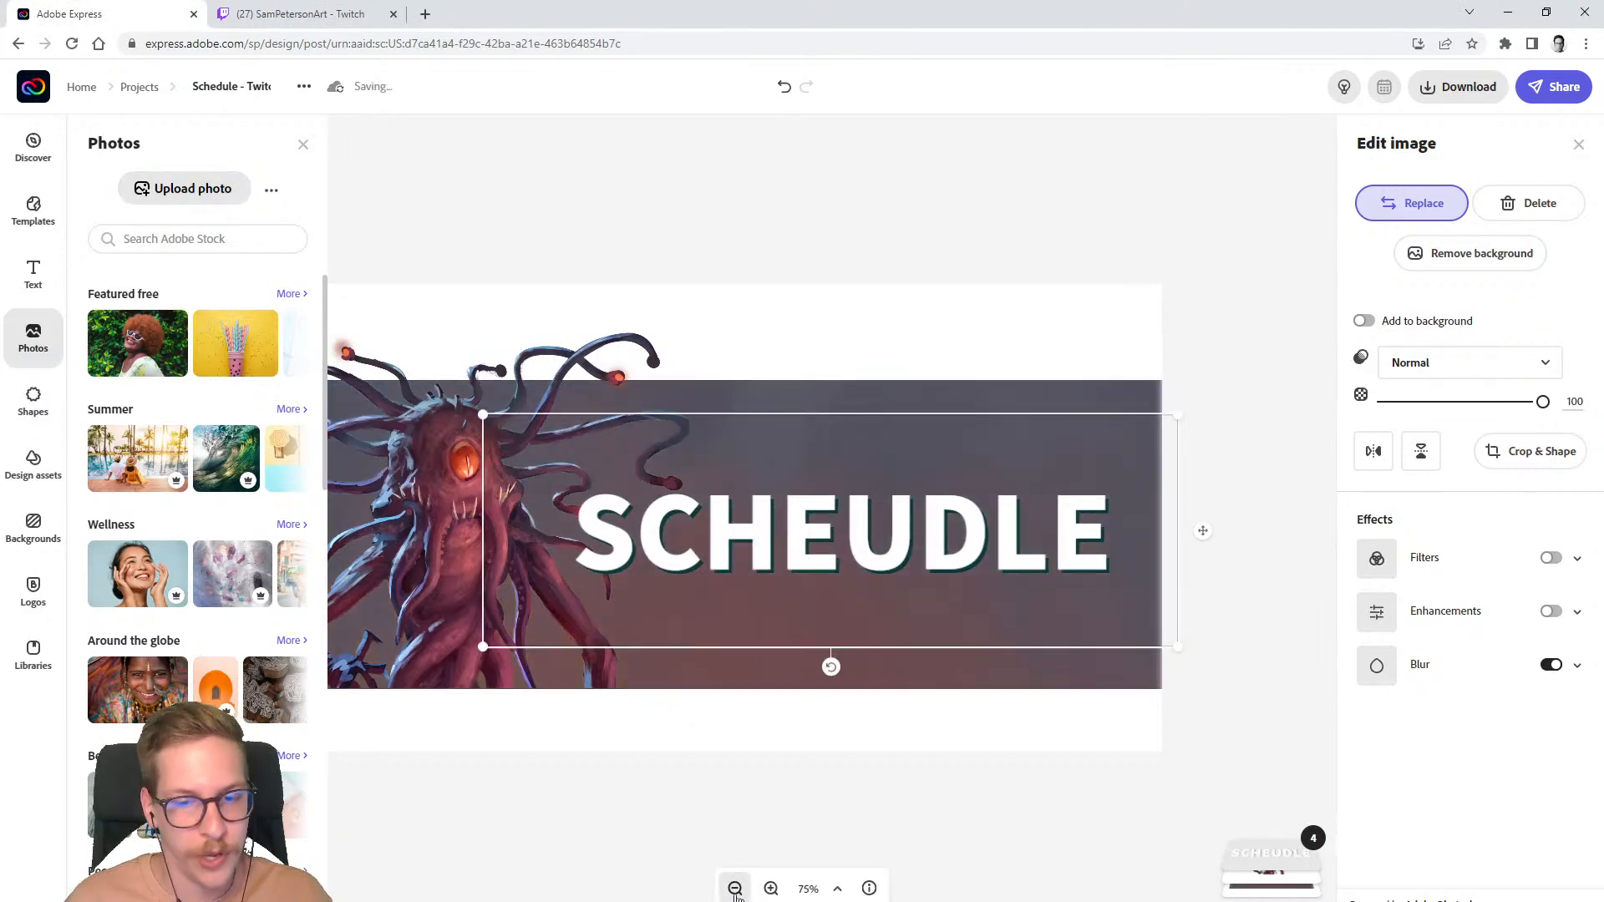
left_click(735, 889)
left_click(798, 781)
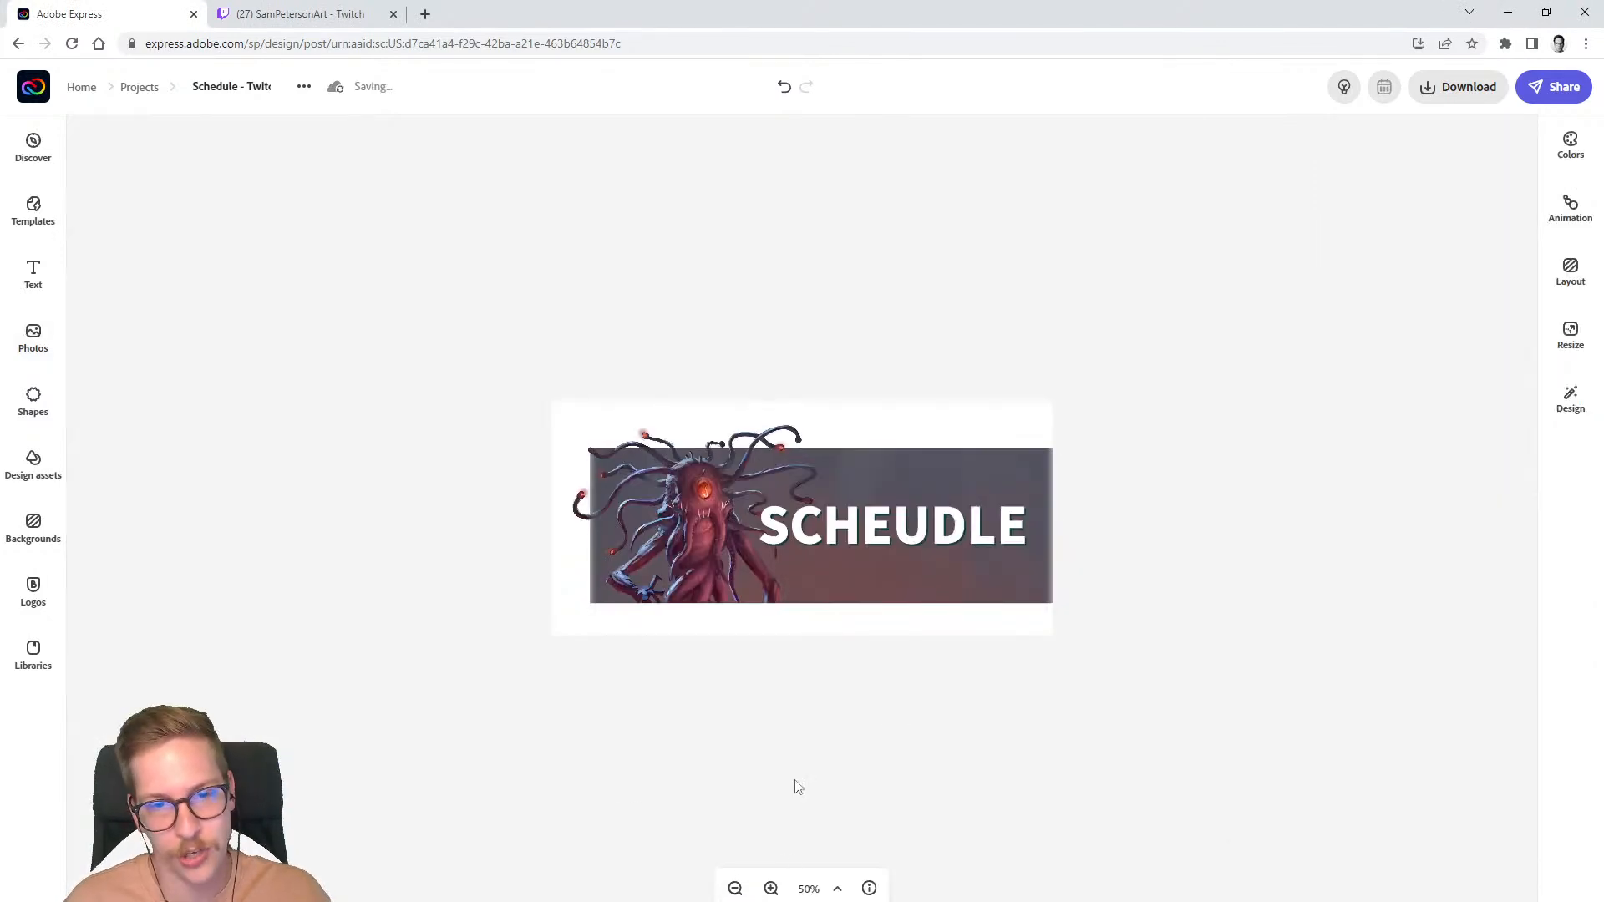
- Download the Schedule panel as a PNG with a transparent background
left_click(772, 889)
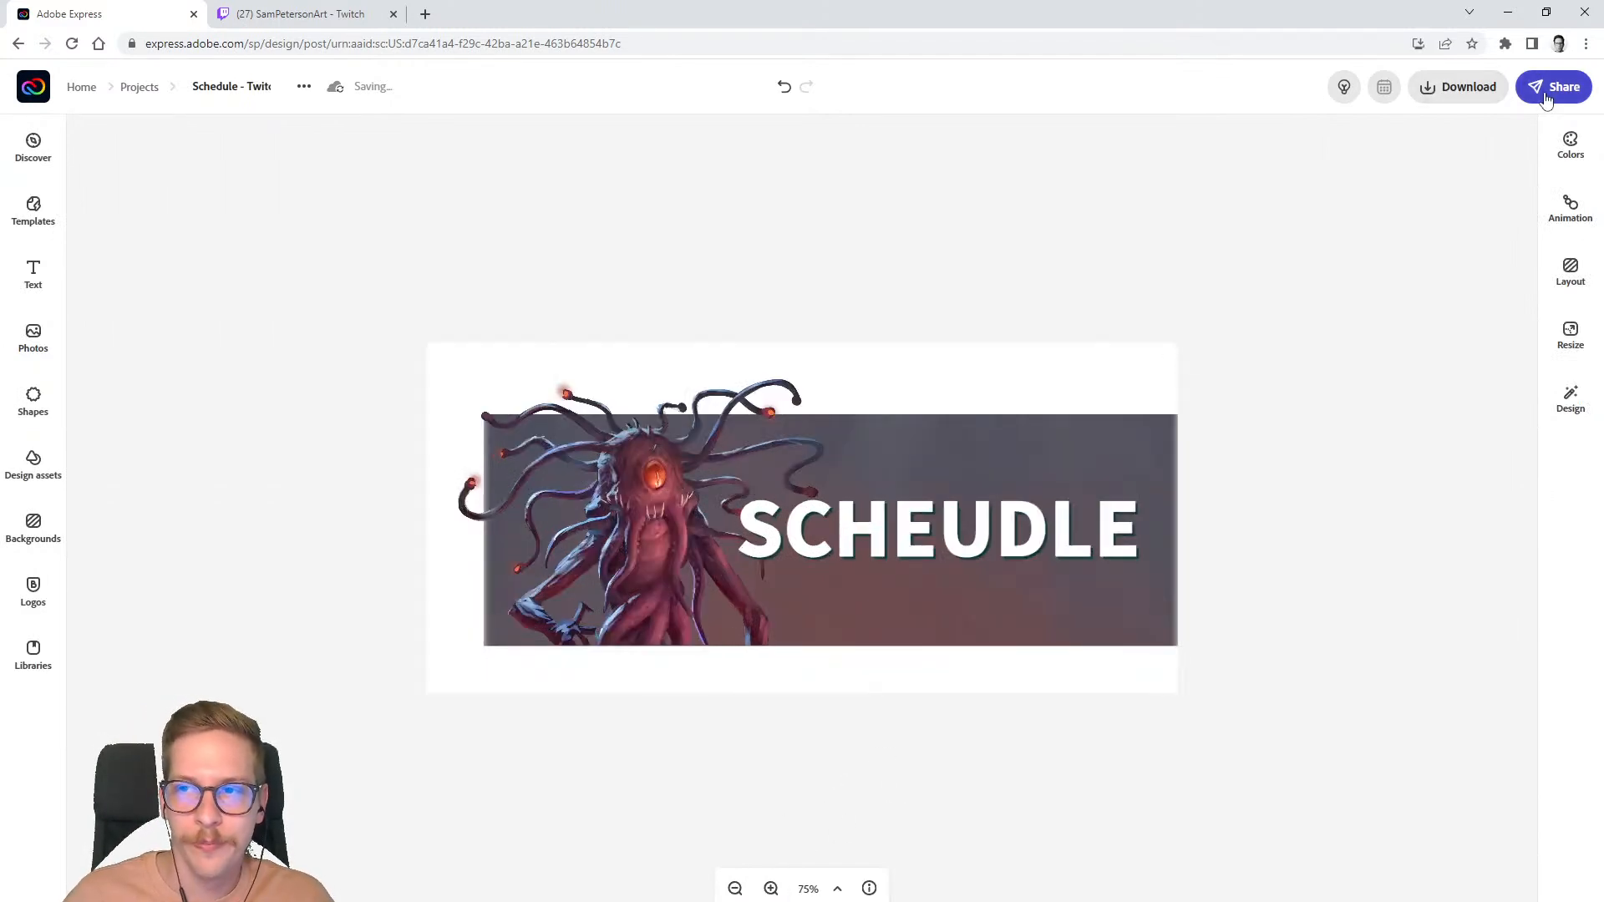
left_click(1493, 86)
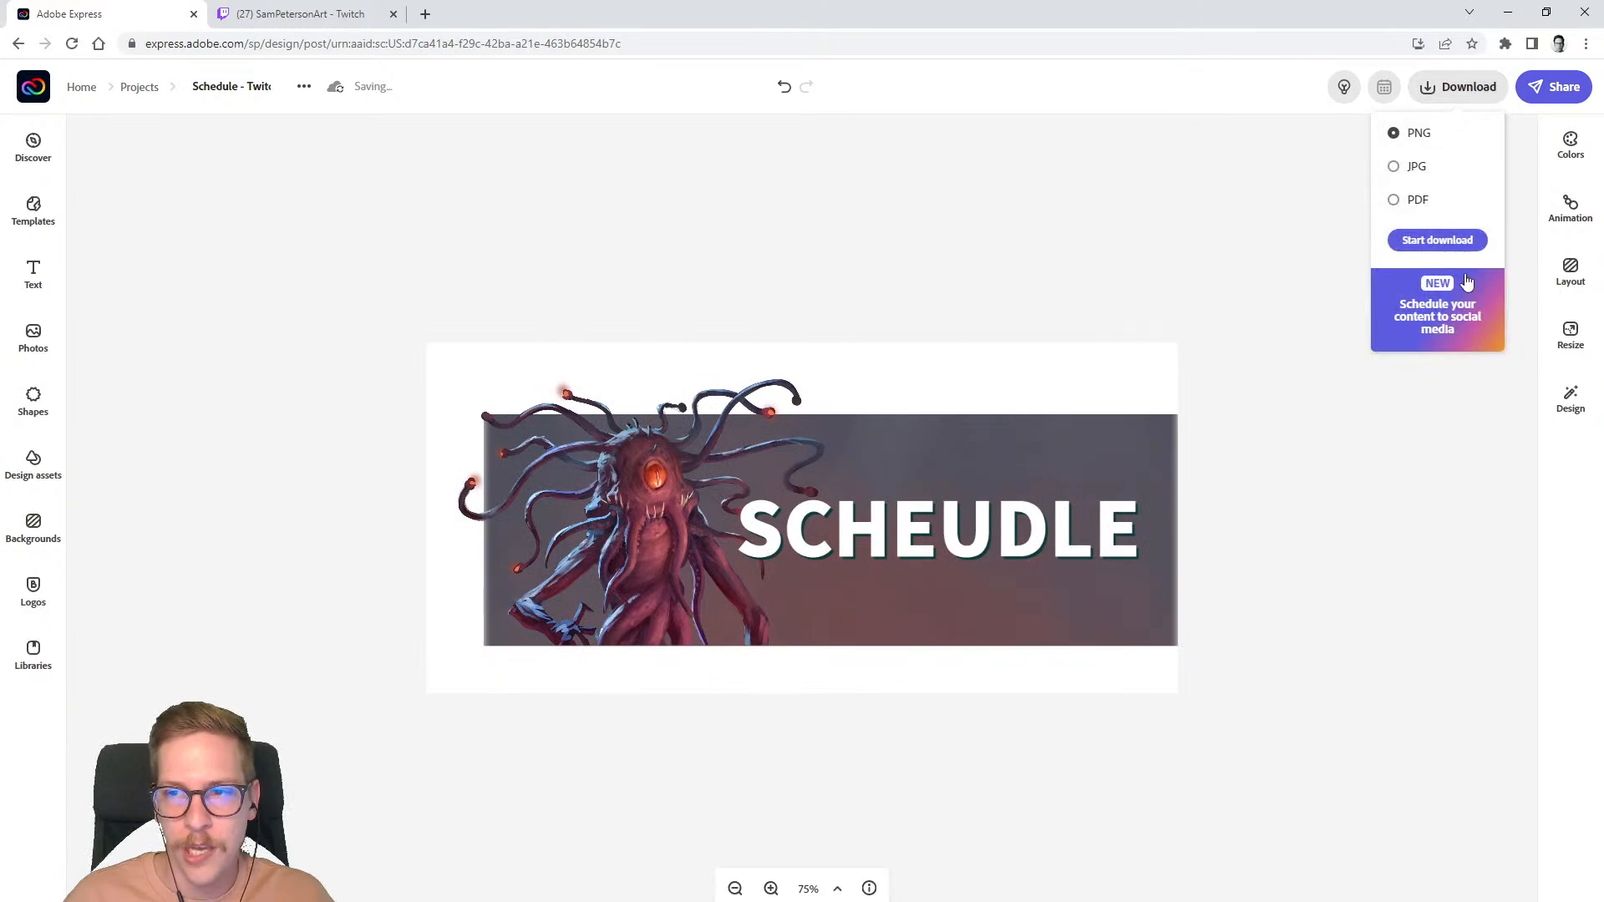
left_click(1476, 240)
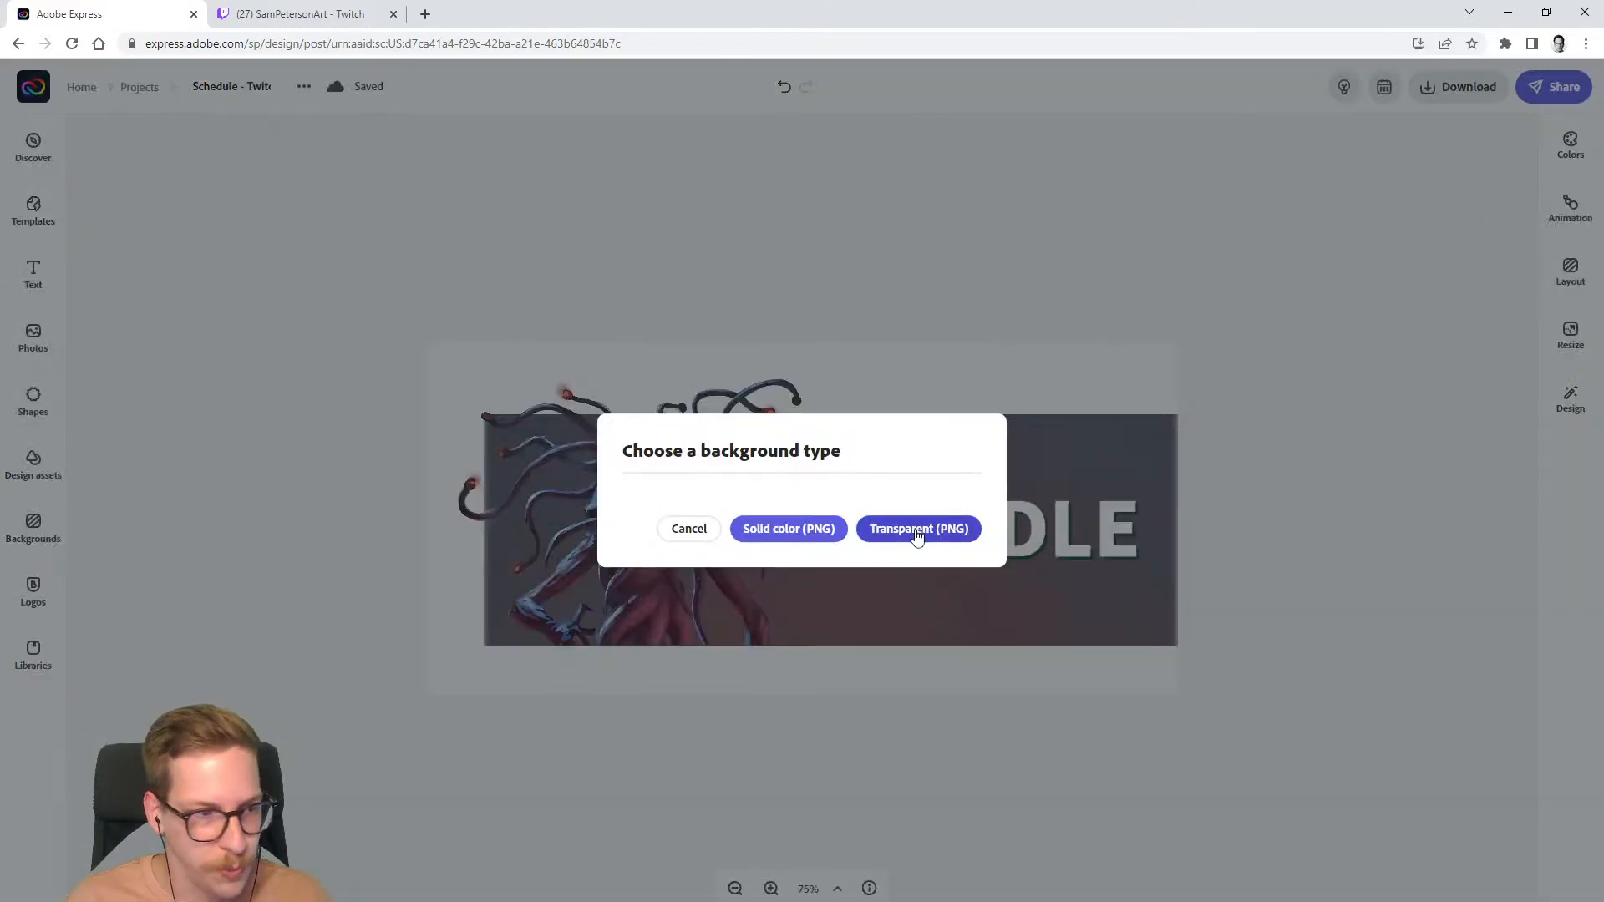
left_click(918, 536)
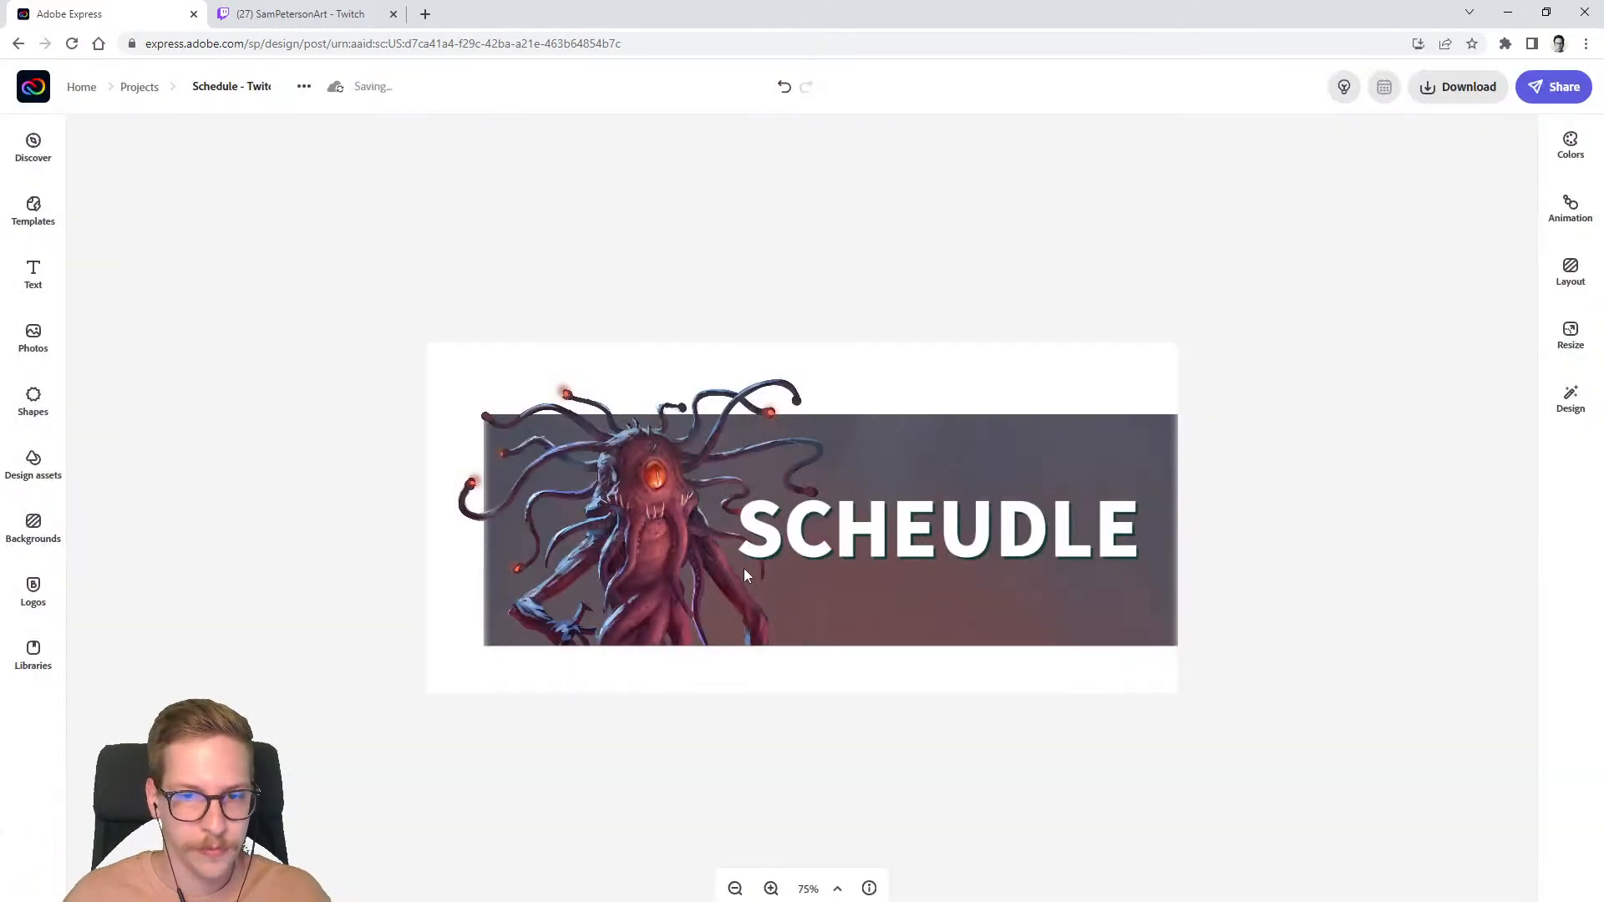
- Correct the spelling of the panel's title text to "SCHEDULE"
left_click(770, 888)
left_click(1000, 524)
left_click(1000, 524)
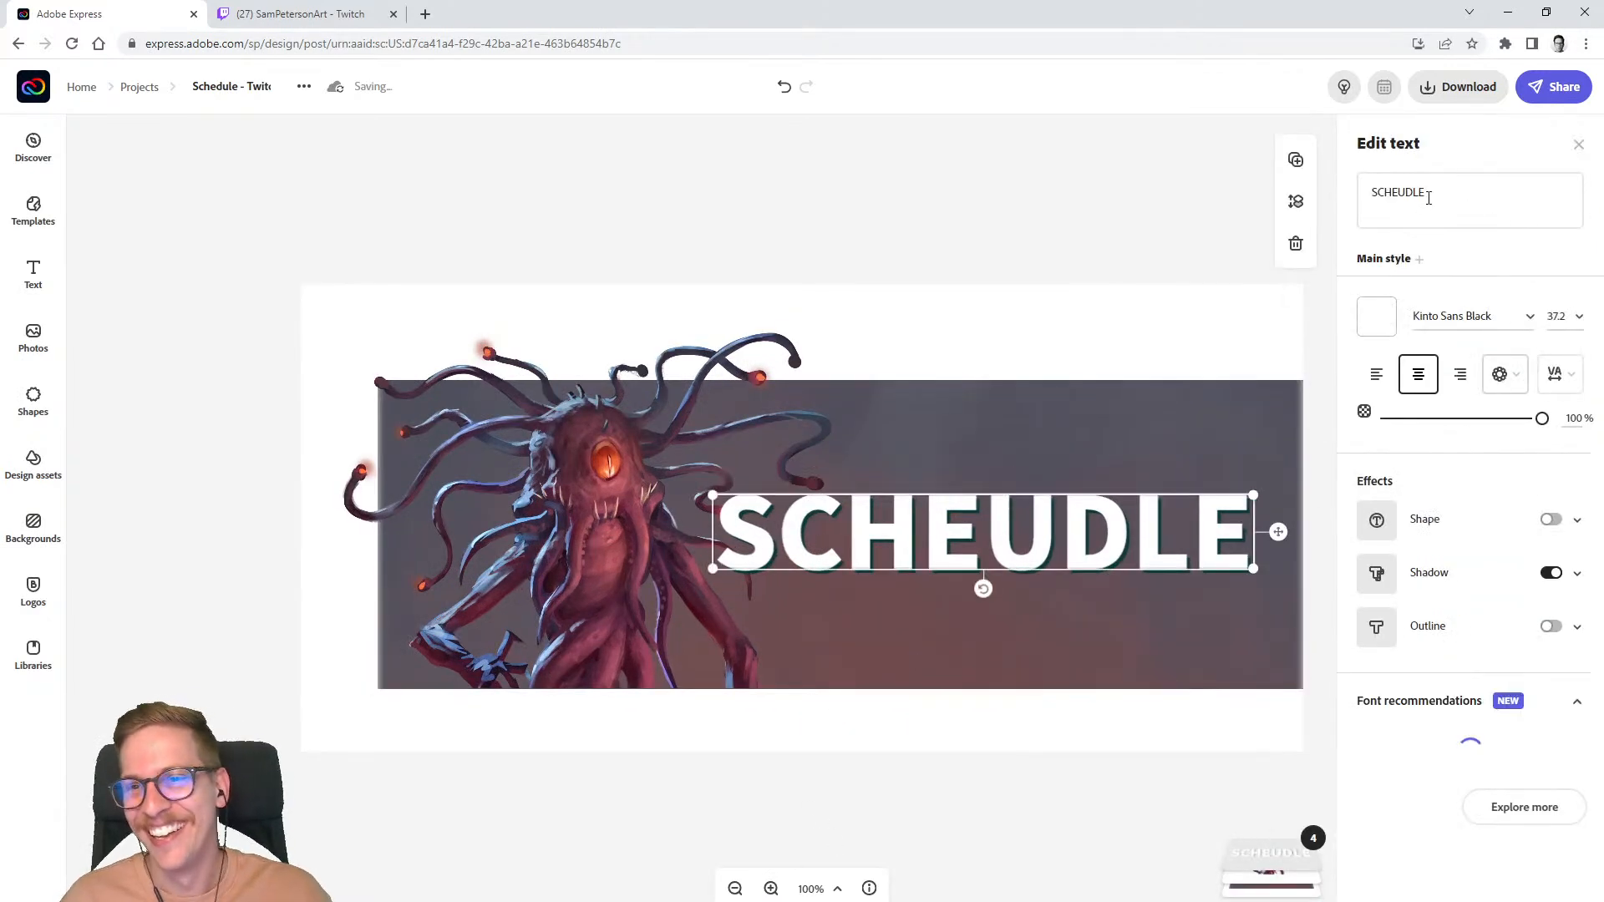
double_click(1429, 196)
type("SCHEDULE")
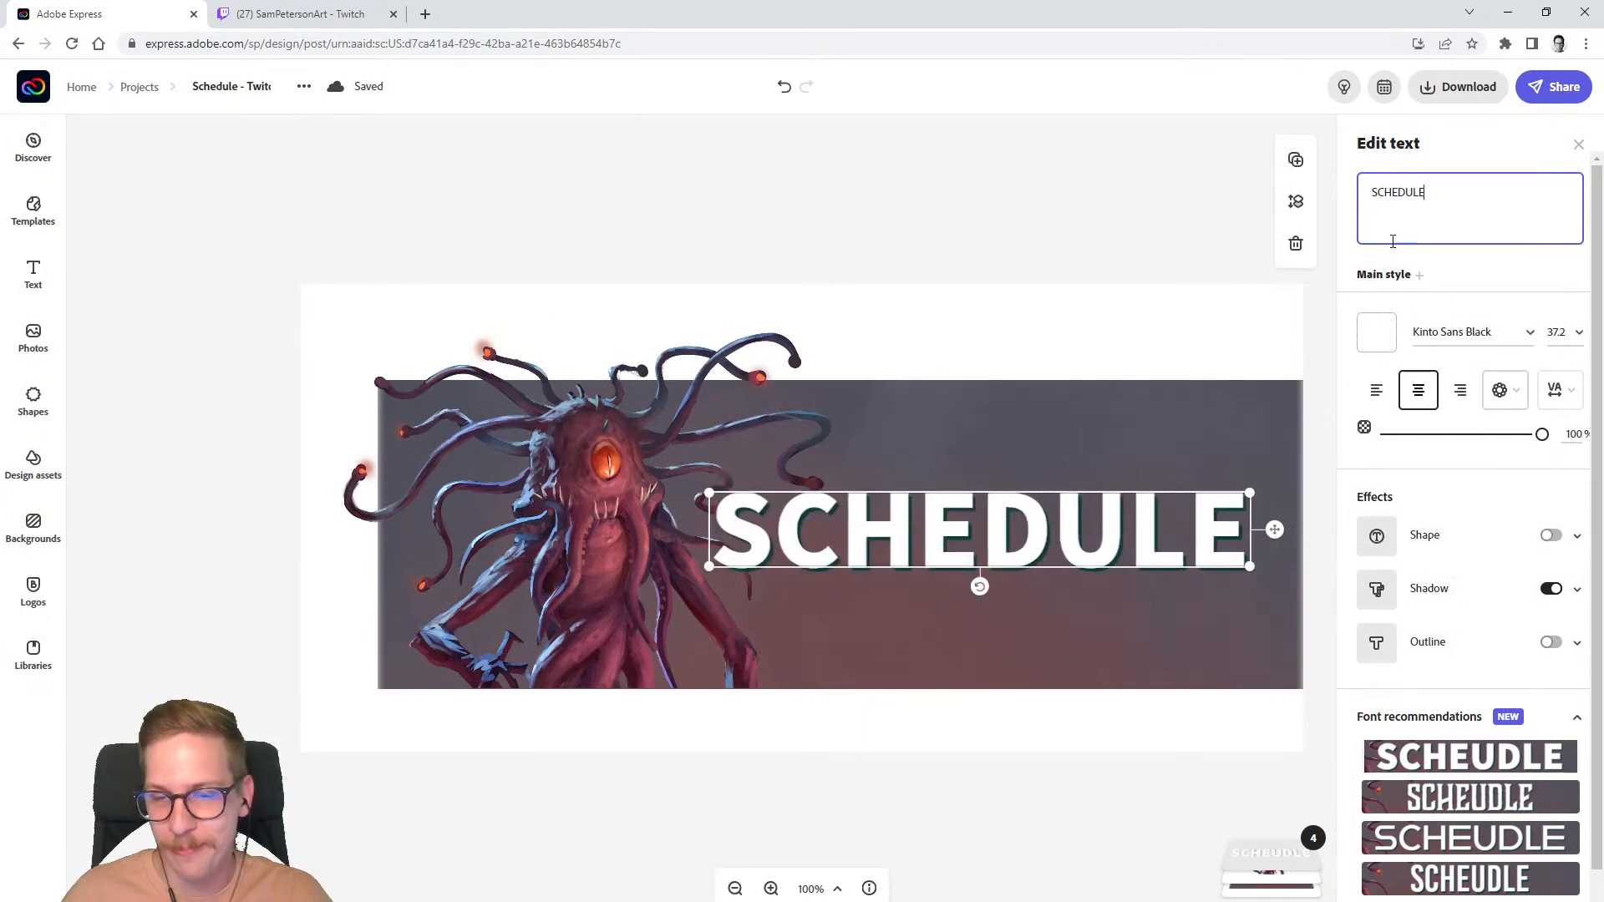
left_click(1034, 236)
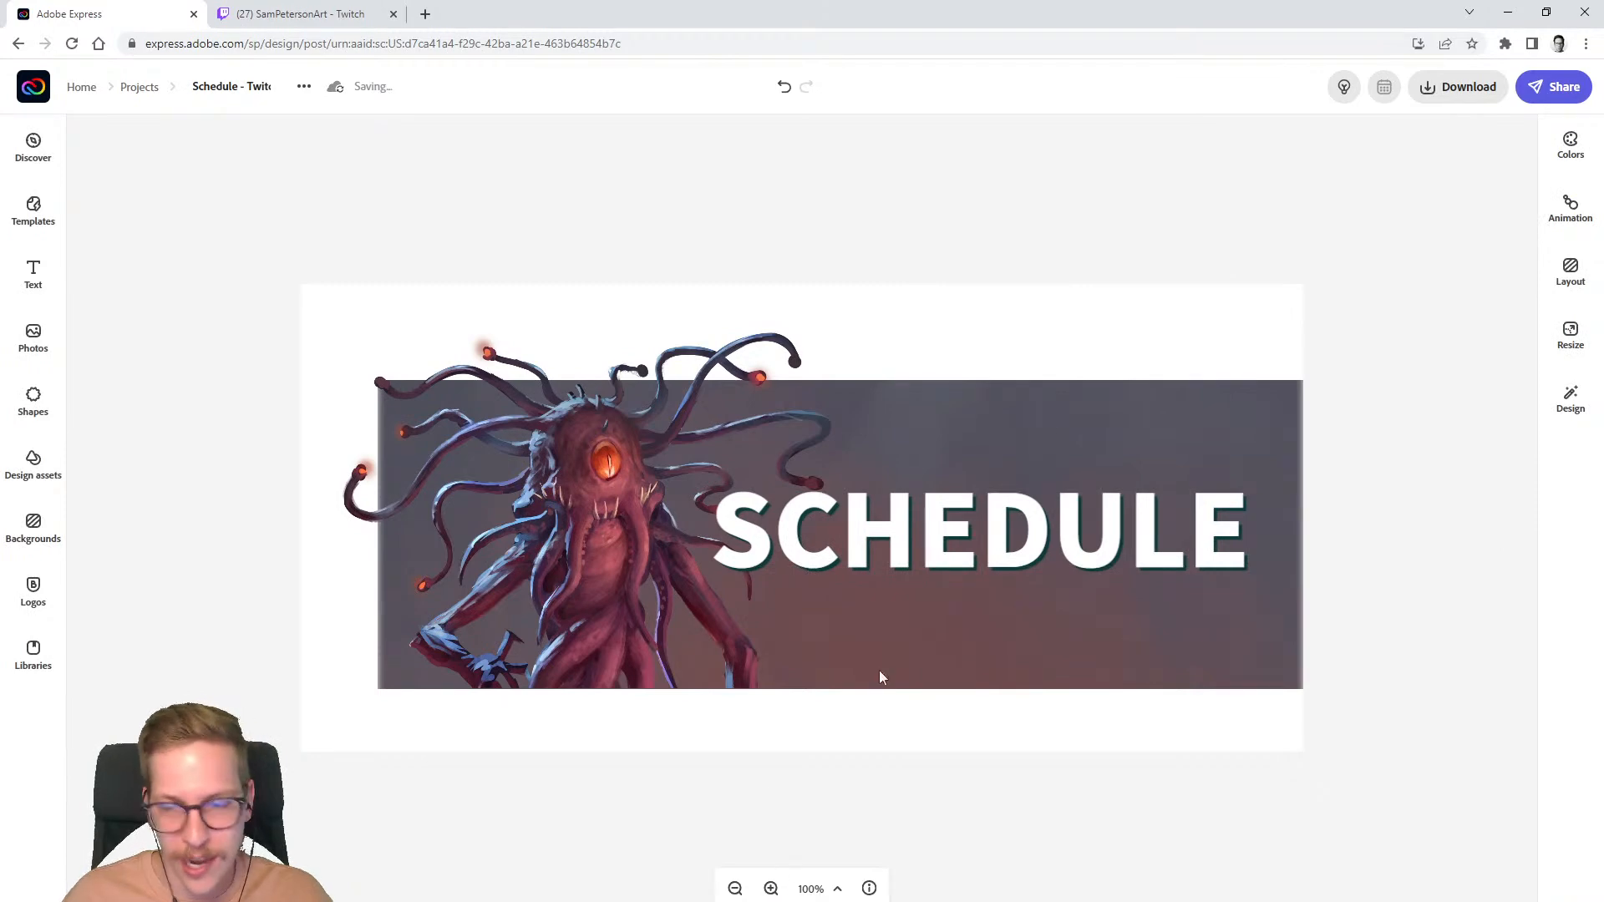
- Download the panel with the corrected title as a transparent PNG
left_click(1467, 88)
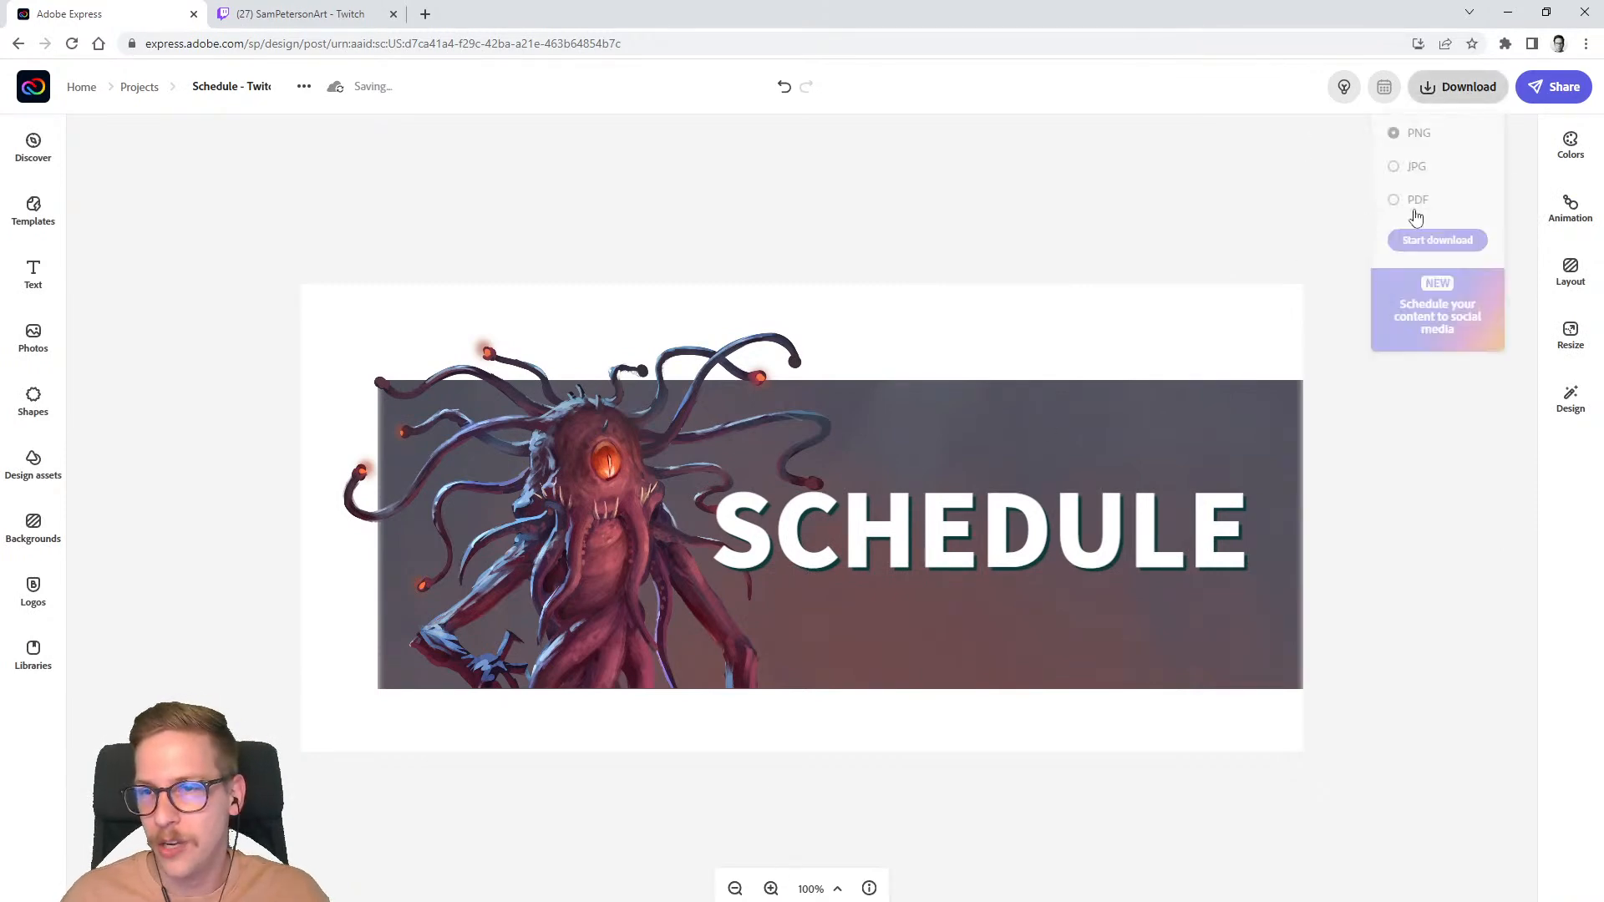
left_click(1437, 240)
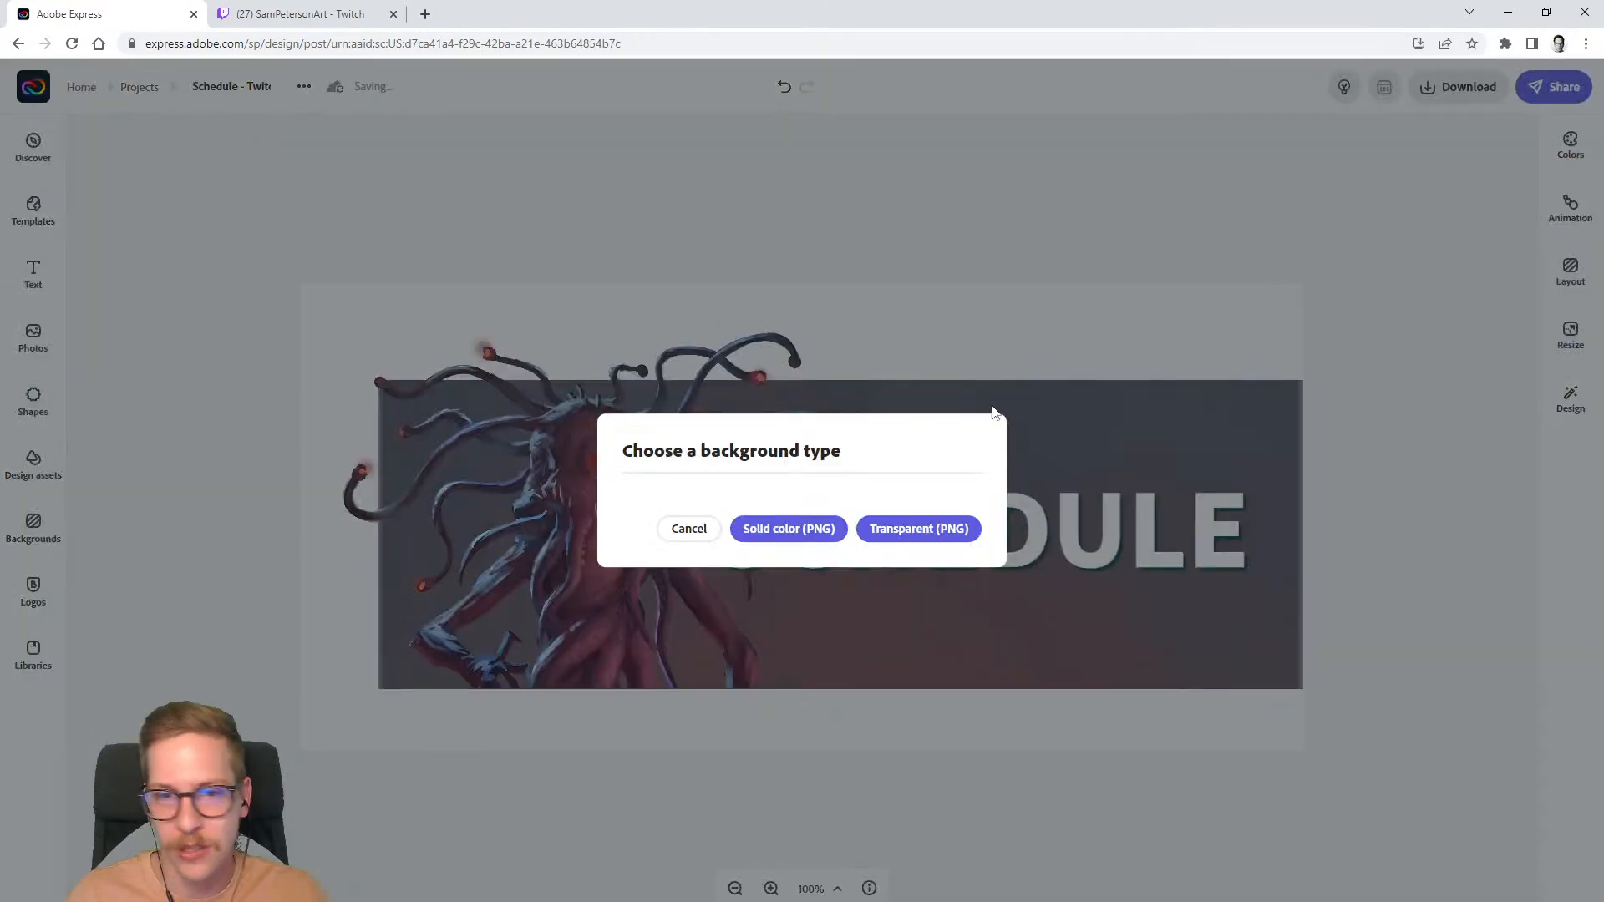
left_click(881, 539)
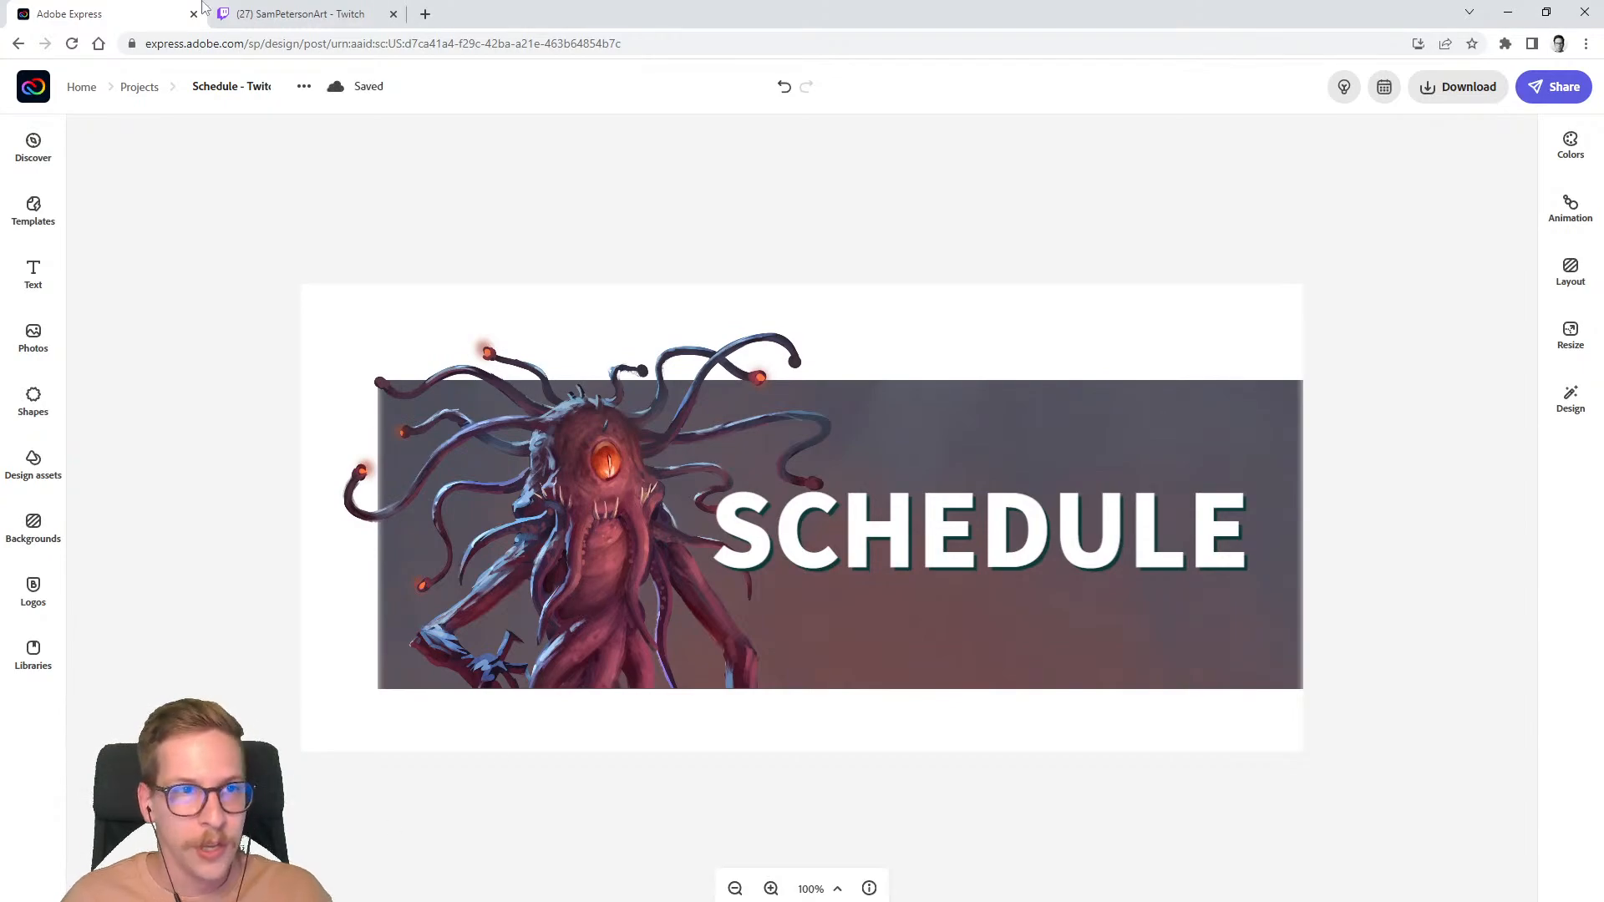
- Switch to the Twitch channel page and turn on panel editing to reach the info panels' settings
left_click(292, 13)
left_click(482, 447)
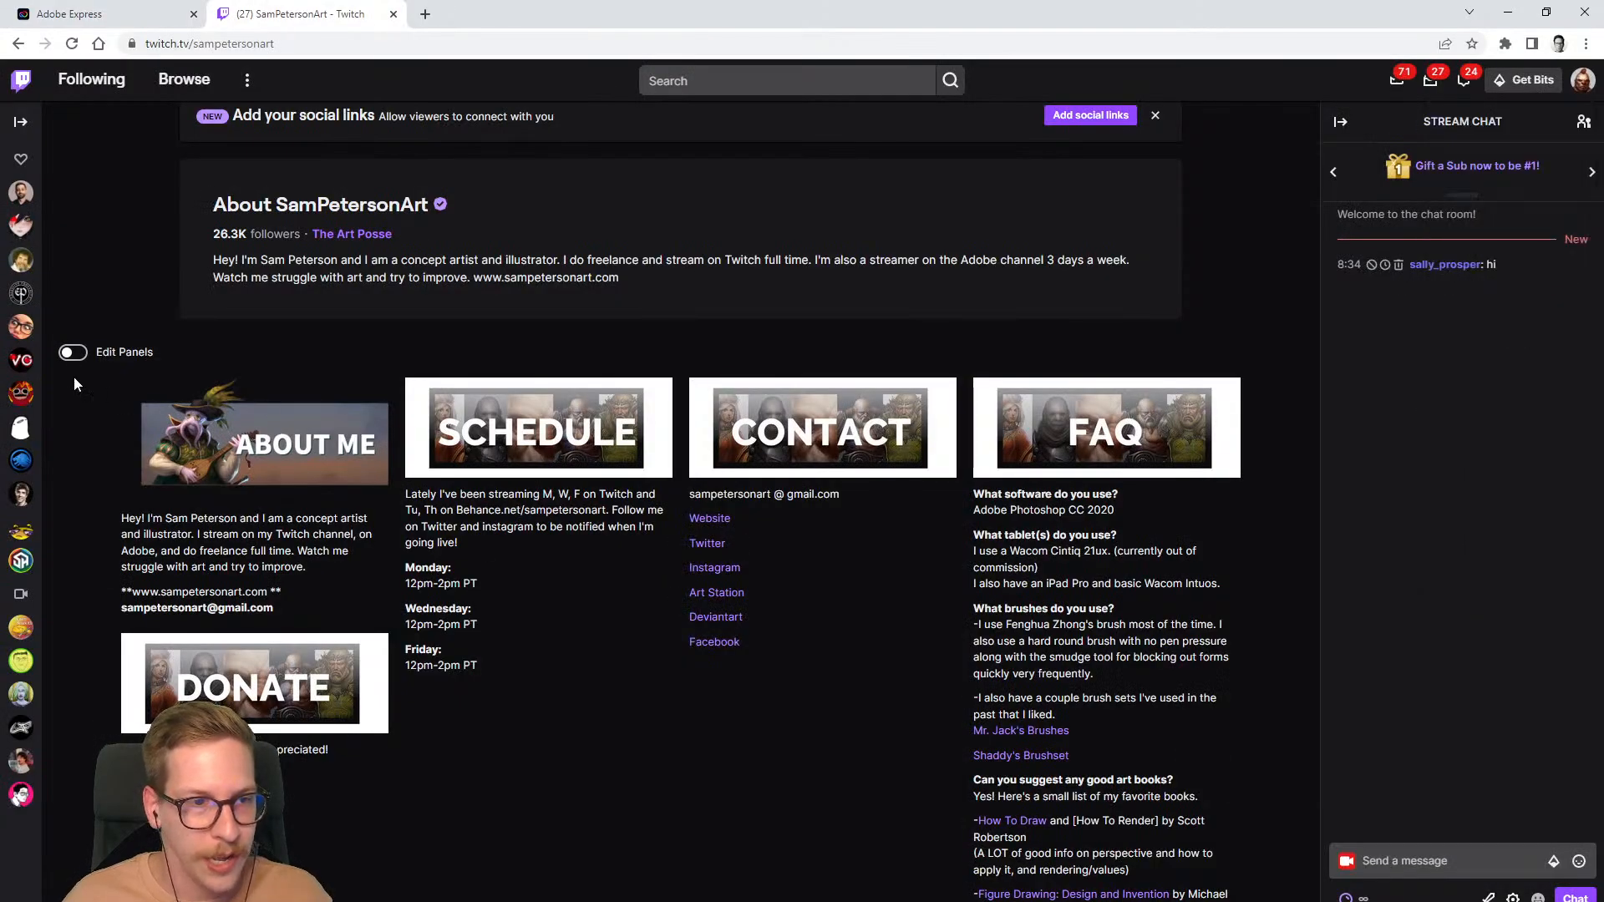
left_click(73, 352)
scroll(533, 625, "down", 5)
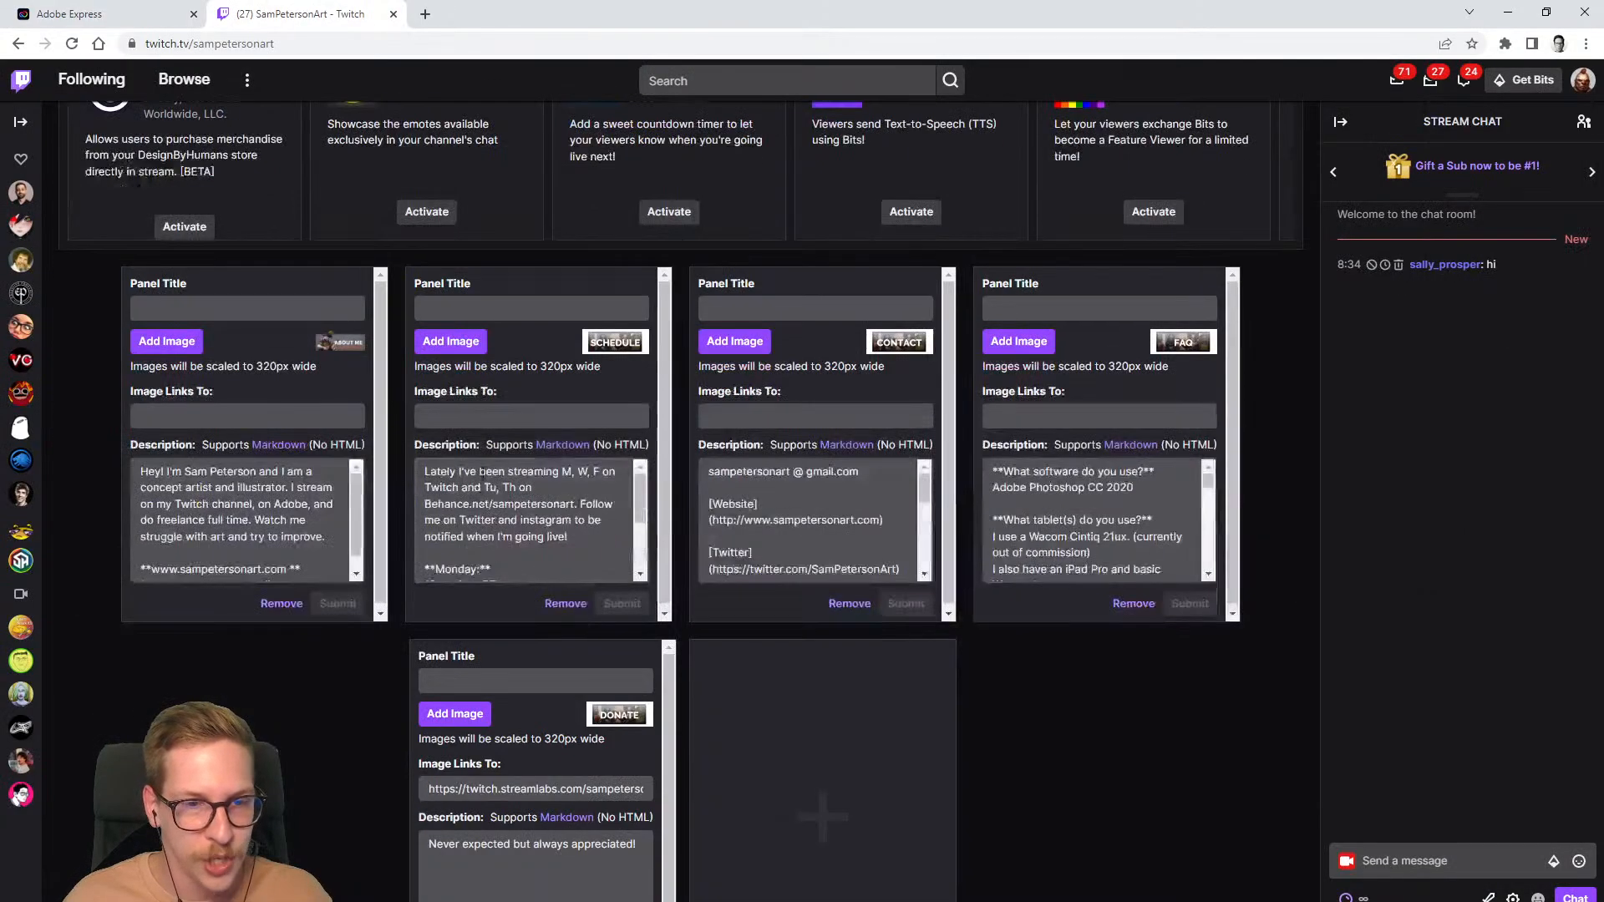
- Replace the Schedule panel's image with the downloaded PNG, extend its crop to the full image width, and submit the panel
left_click(466, 342)
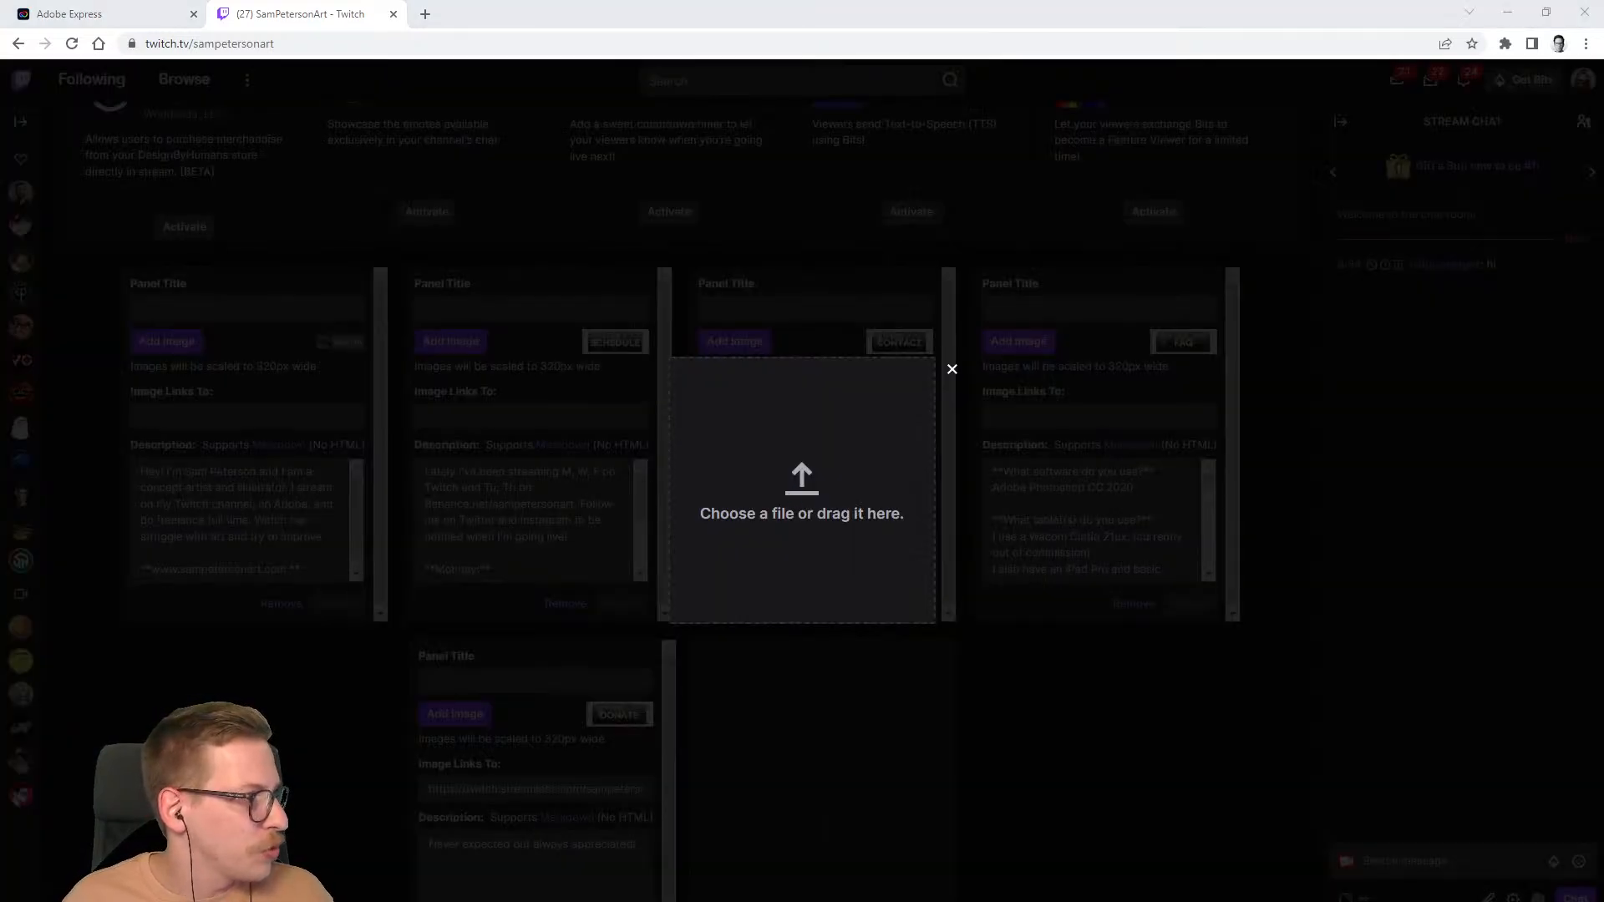
double_click(689, 665)
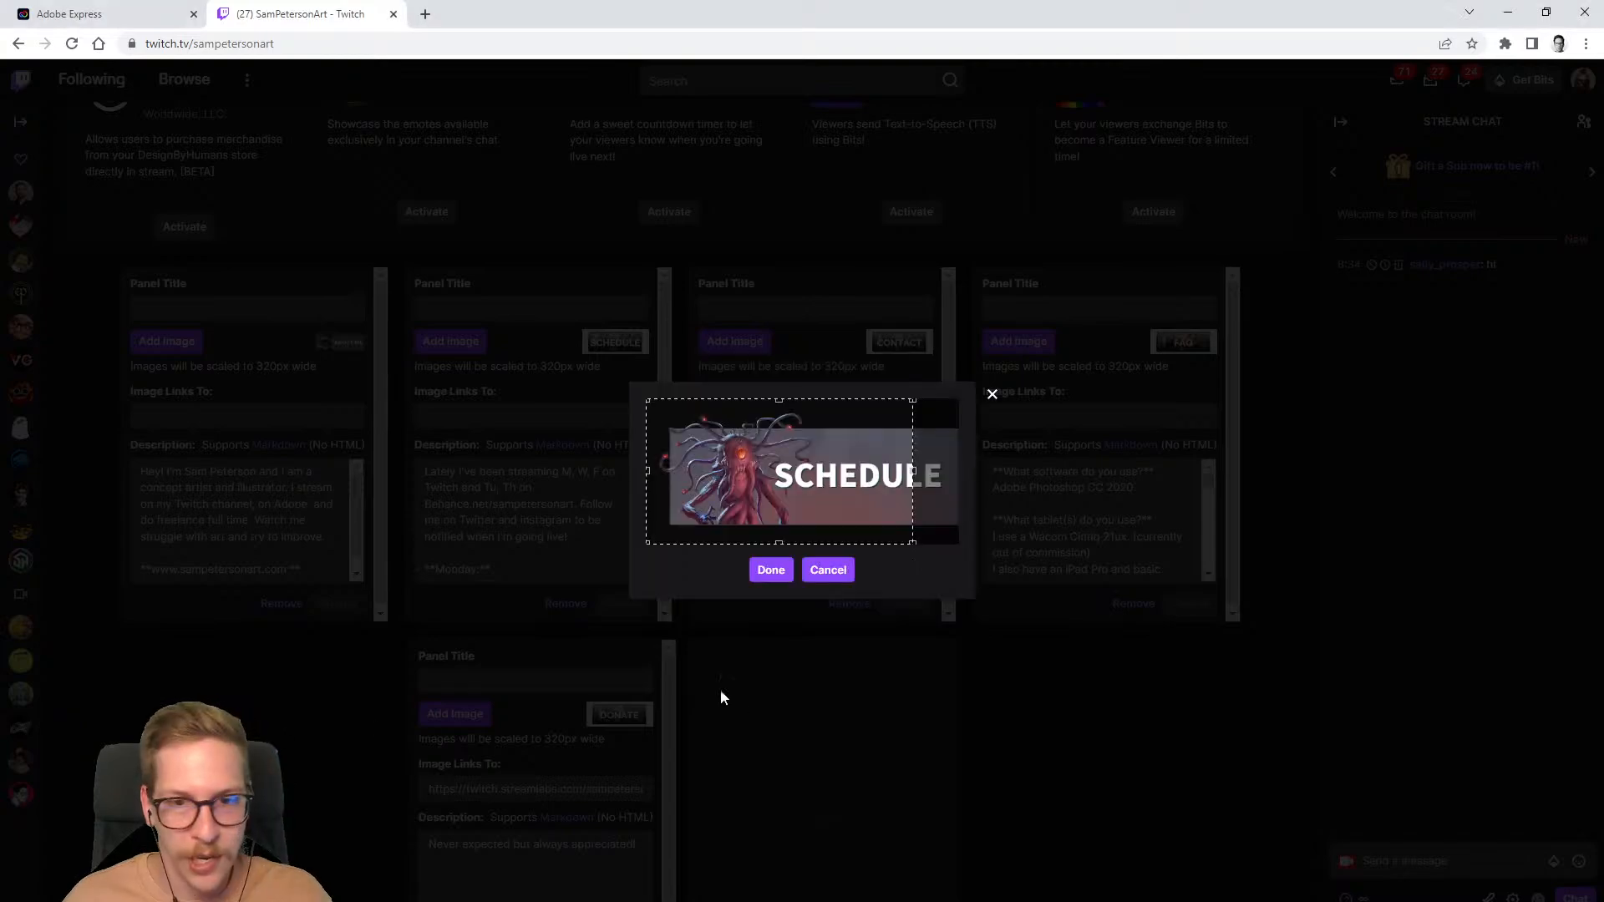
left_click_drag(911, 542, 955, 568)
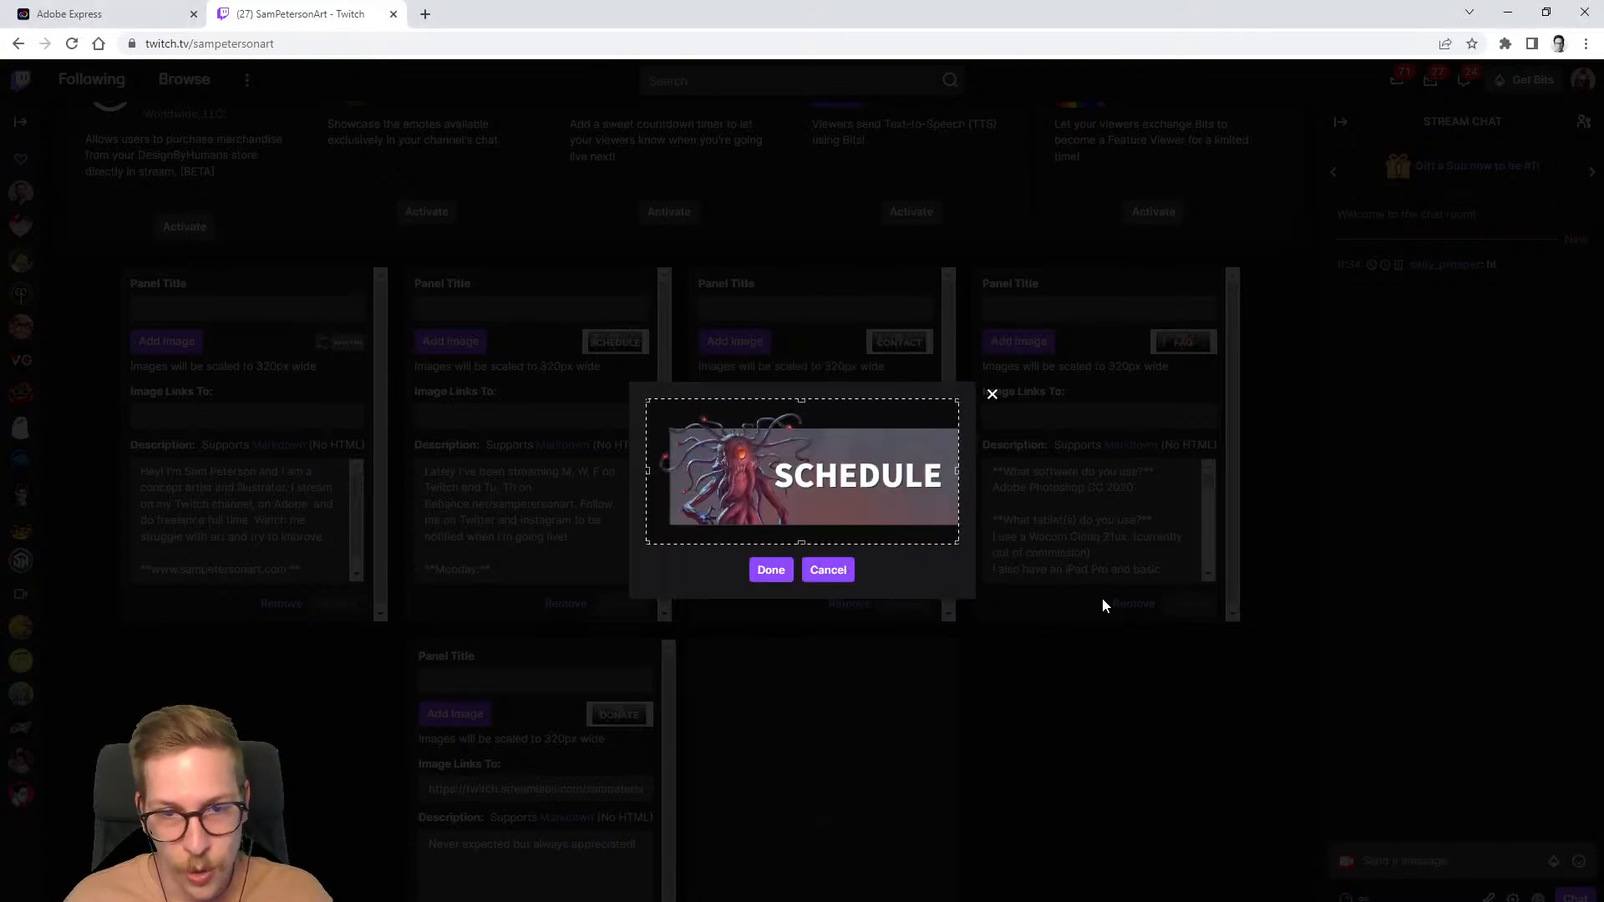
left_click(770, 569)
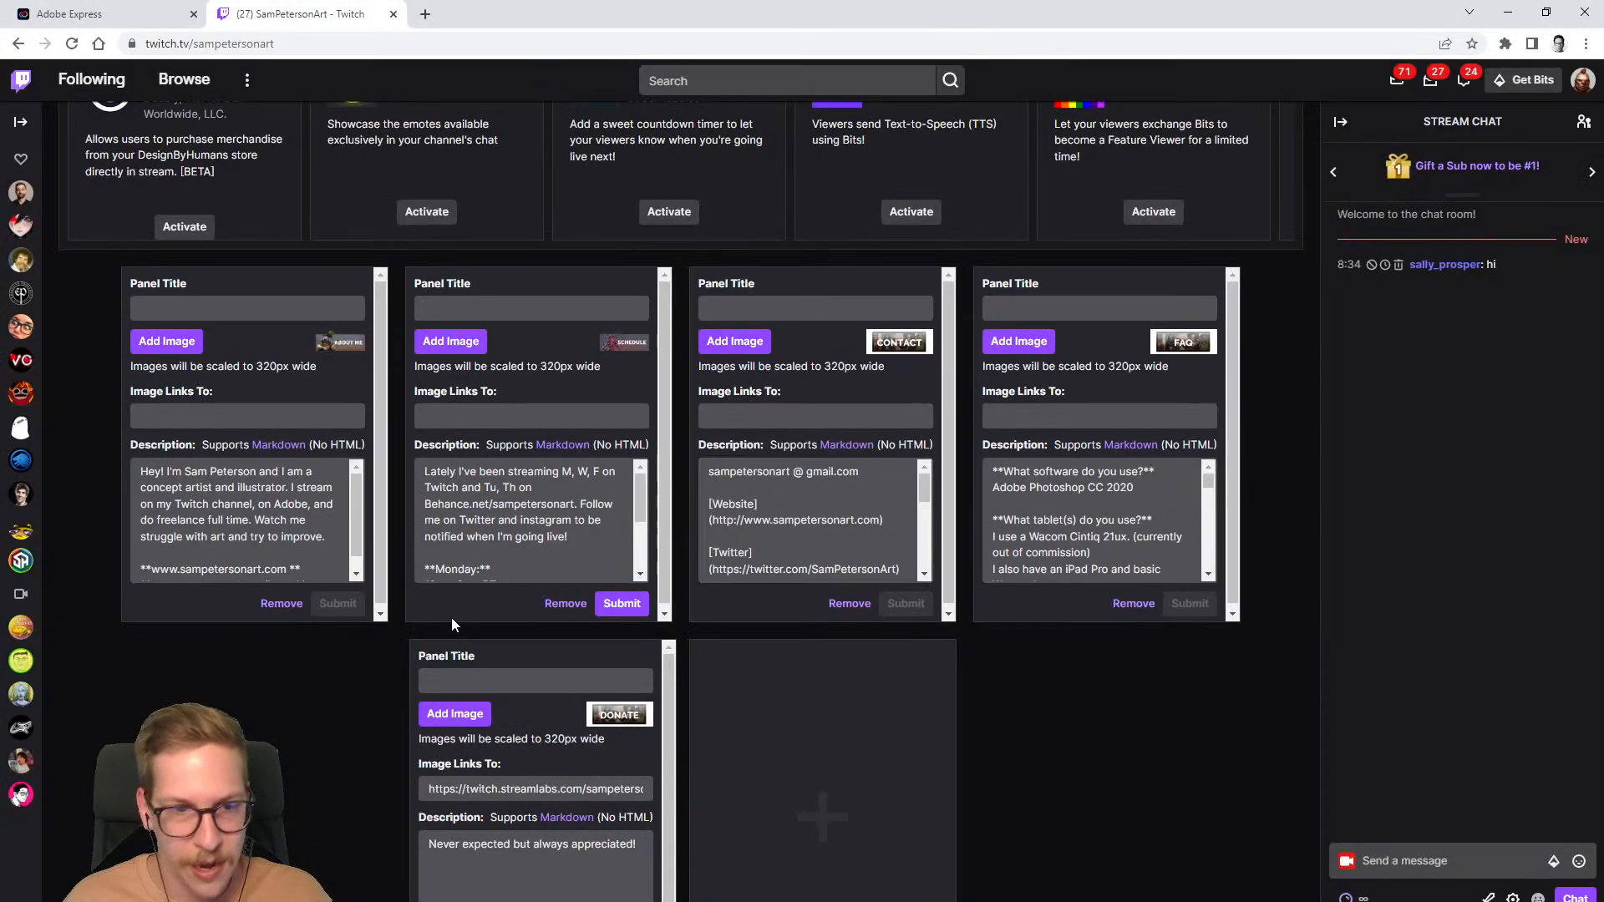
left_click(633, 603)
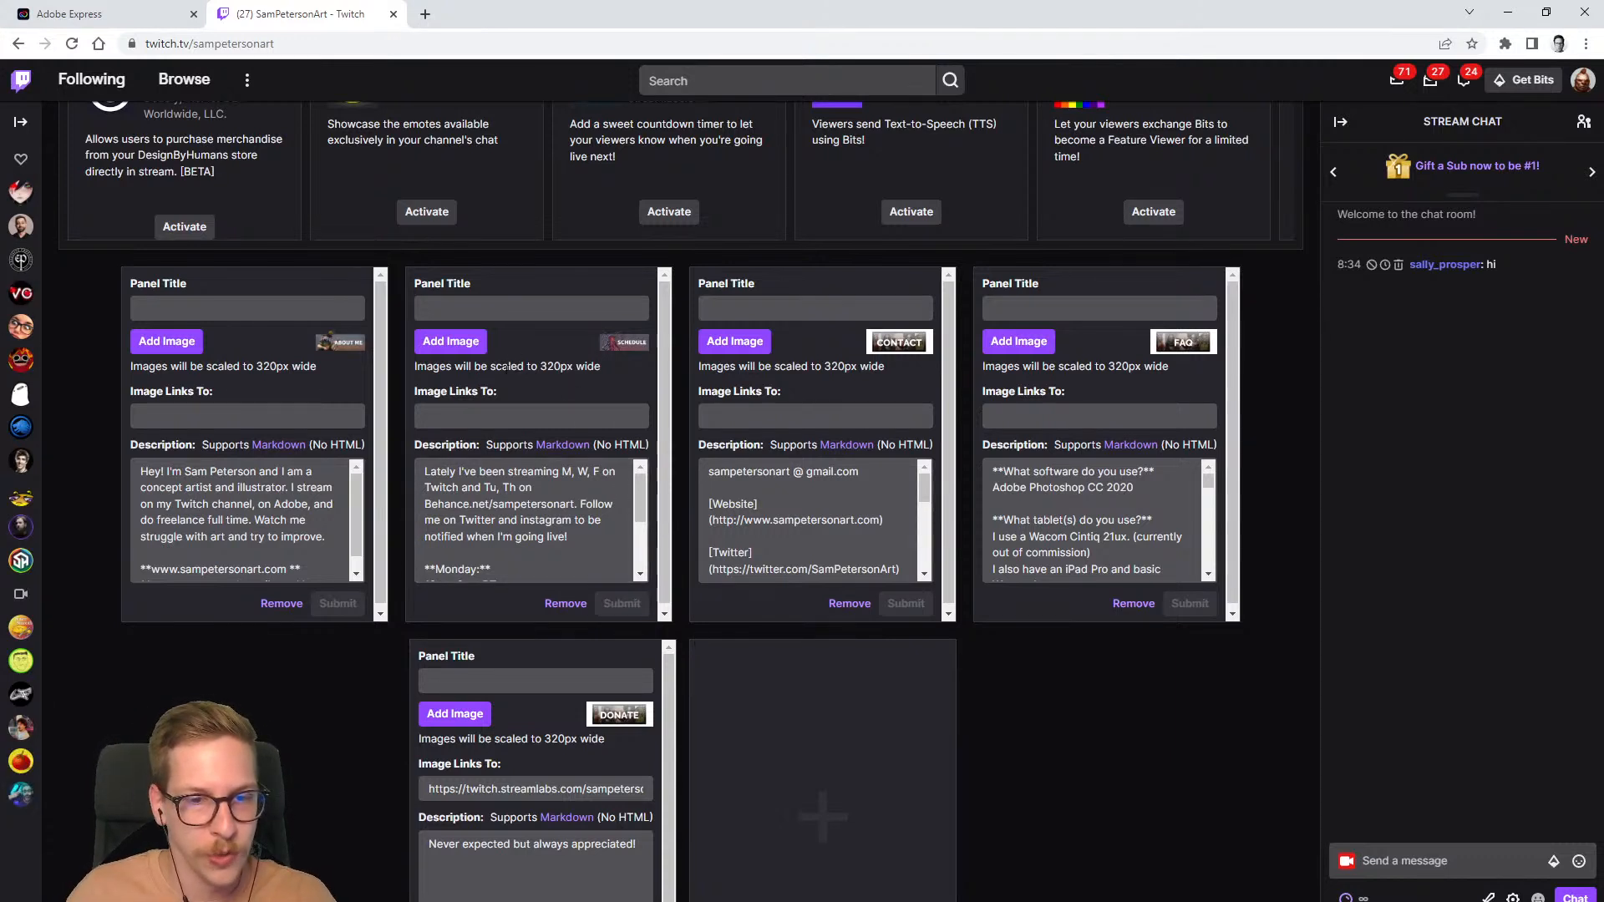
- Turn off panel editing and review the new Schedule panel beside the About Me panel on the channel page
scroll(451, 407, "up", 2)
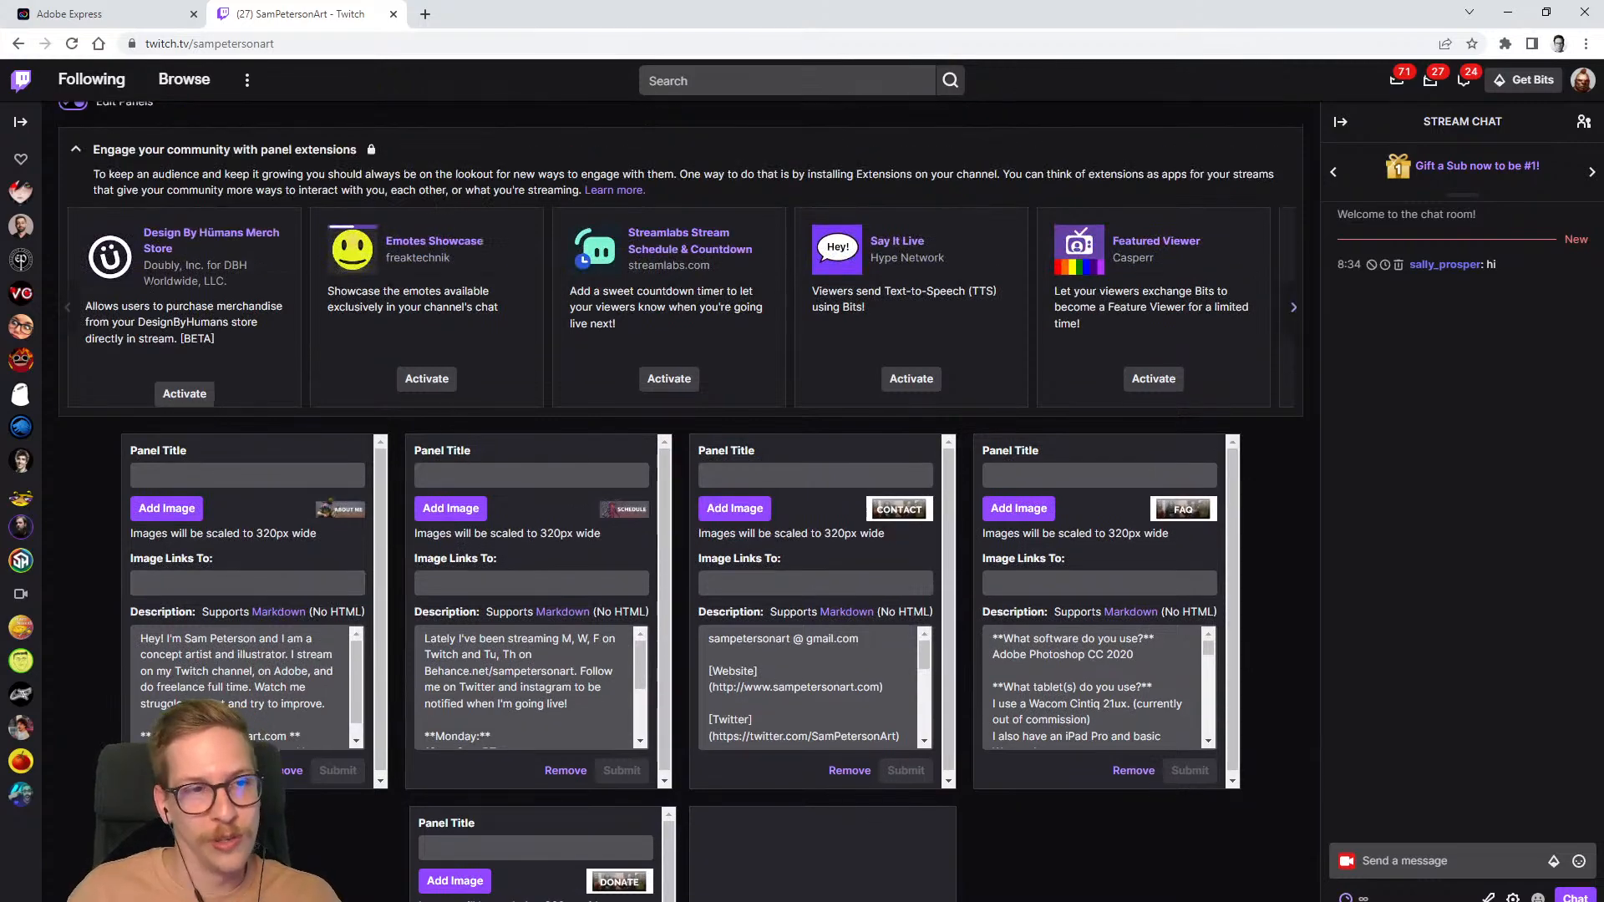
scroll(169, 420, "up", 2)
scroll(169, 419, "down", 2)
scroll(169, 420, "up", 1)
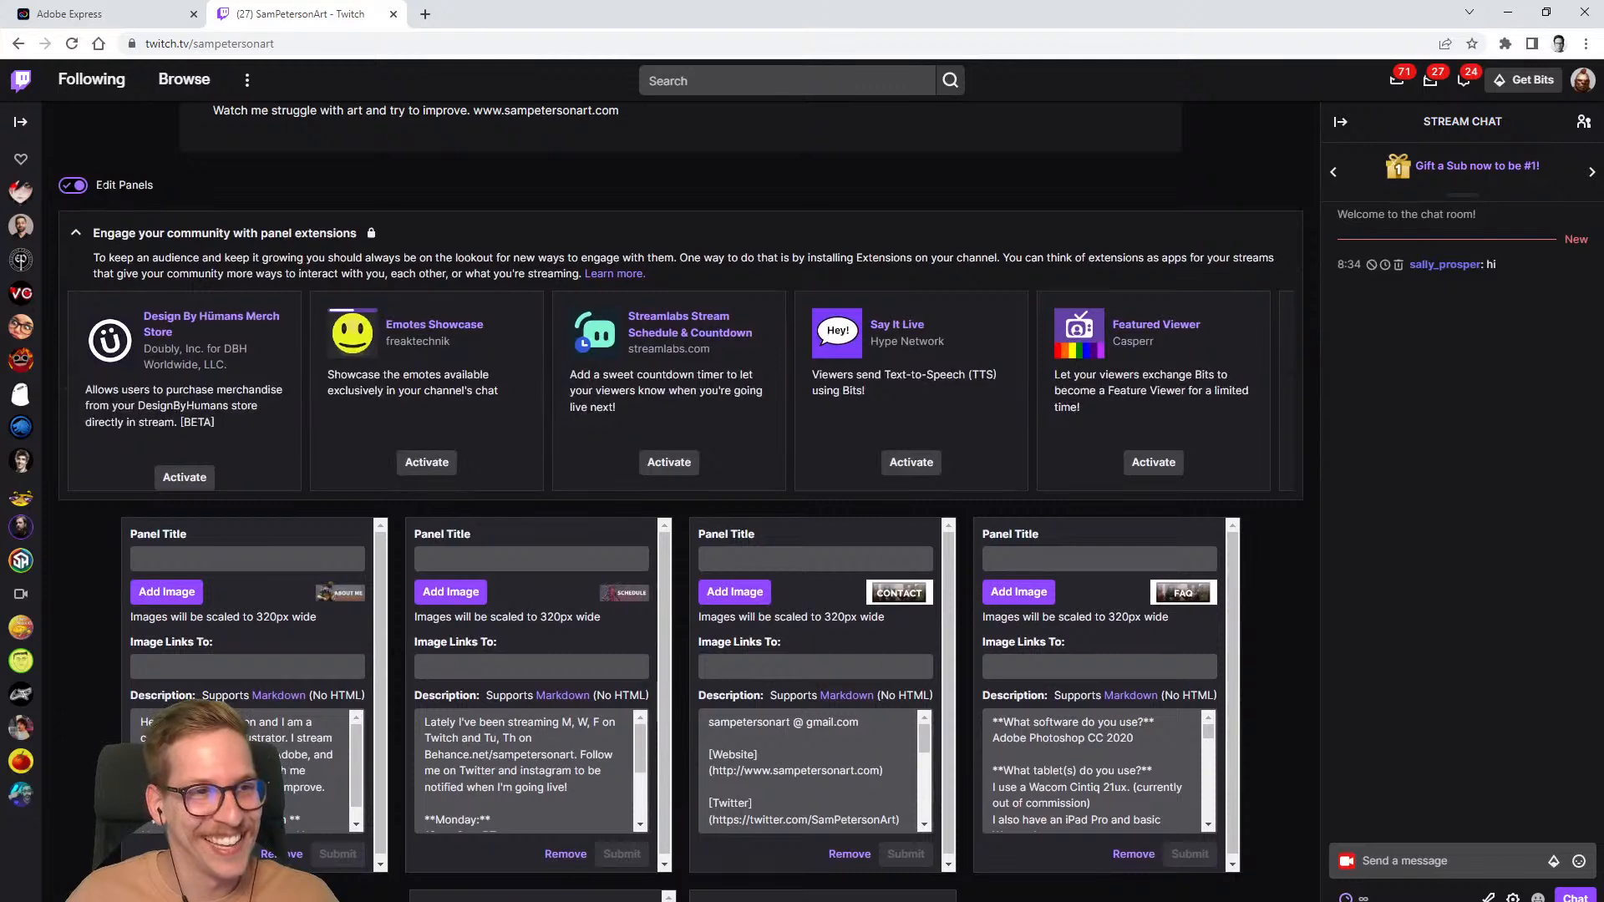
left_click(75, 187)
scroll(585, 512, "up", 1)
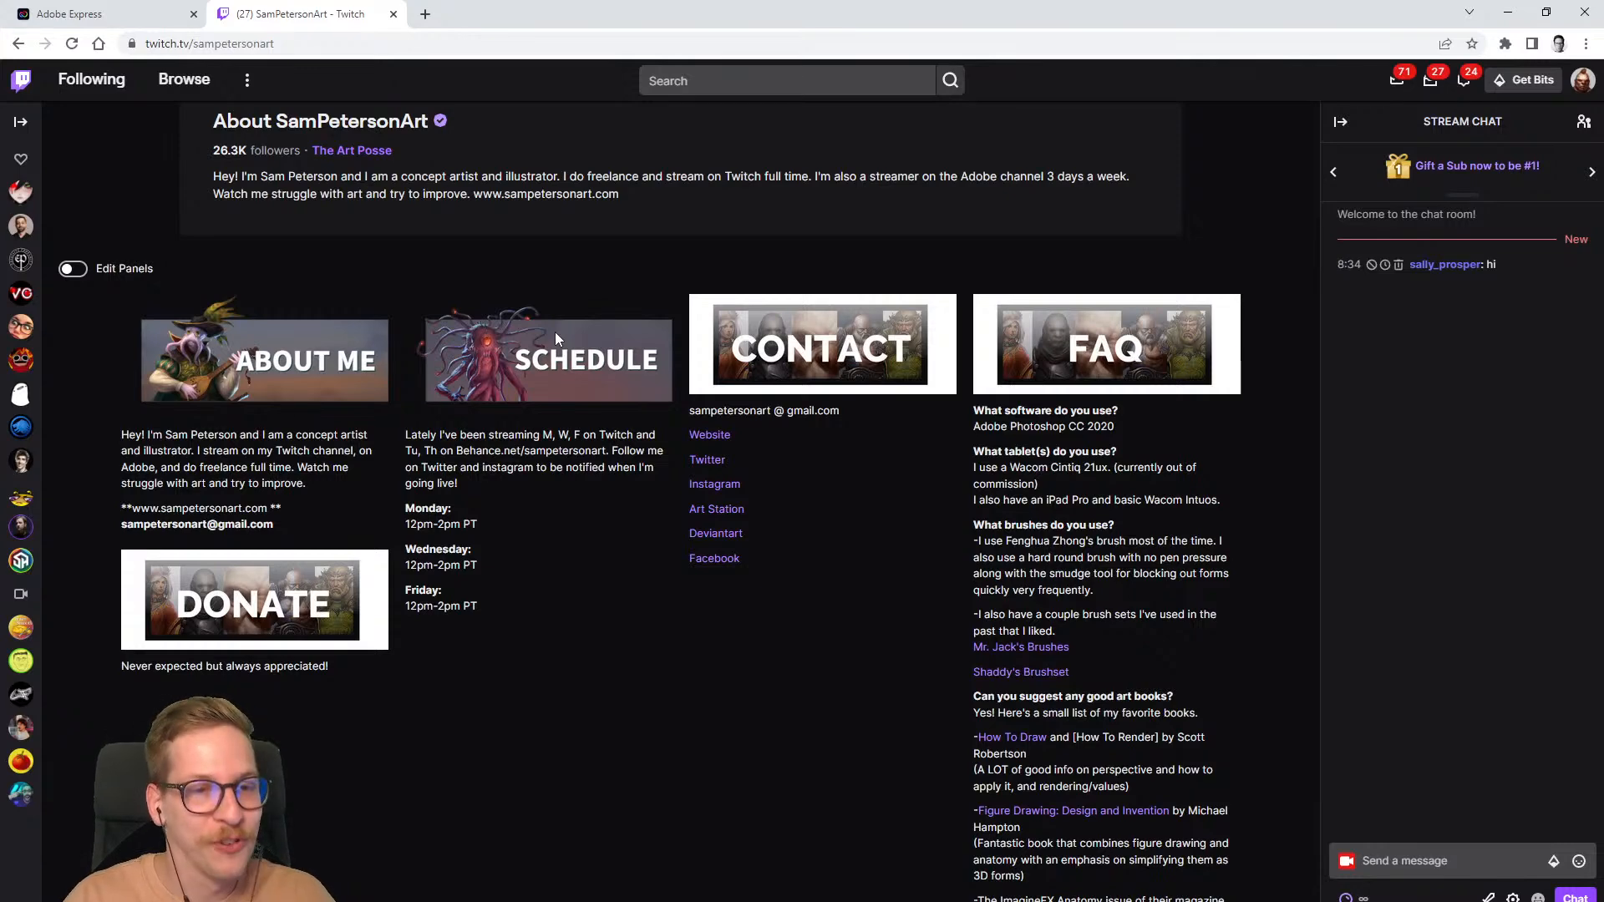
scroll(629, 535, "up", 2)
scroll(630, 538, "down", 2)
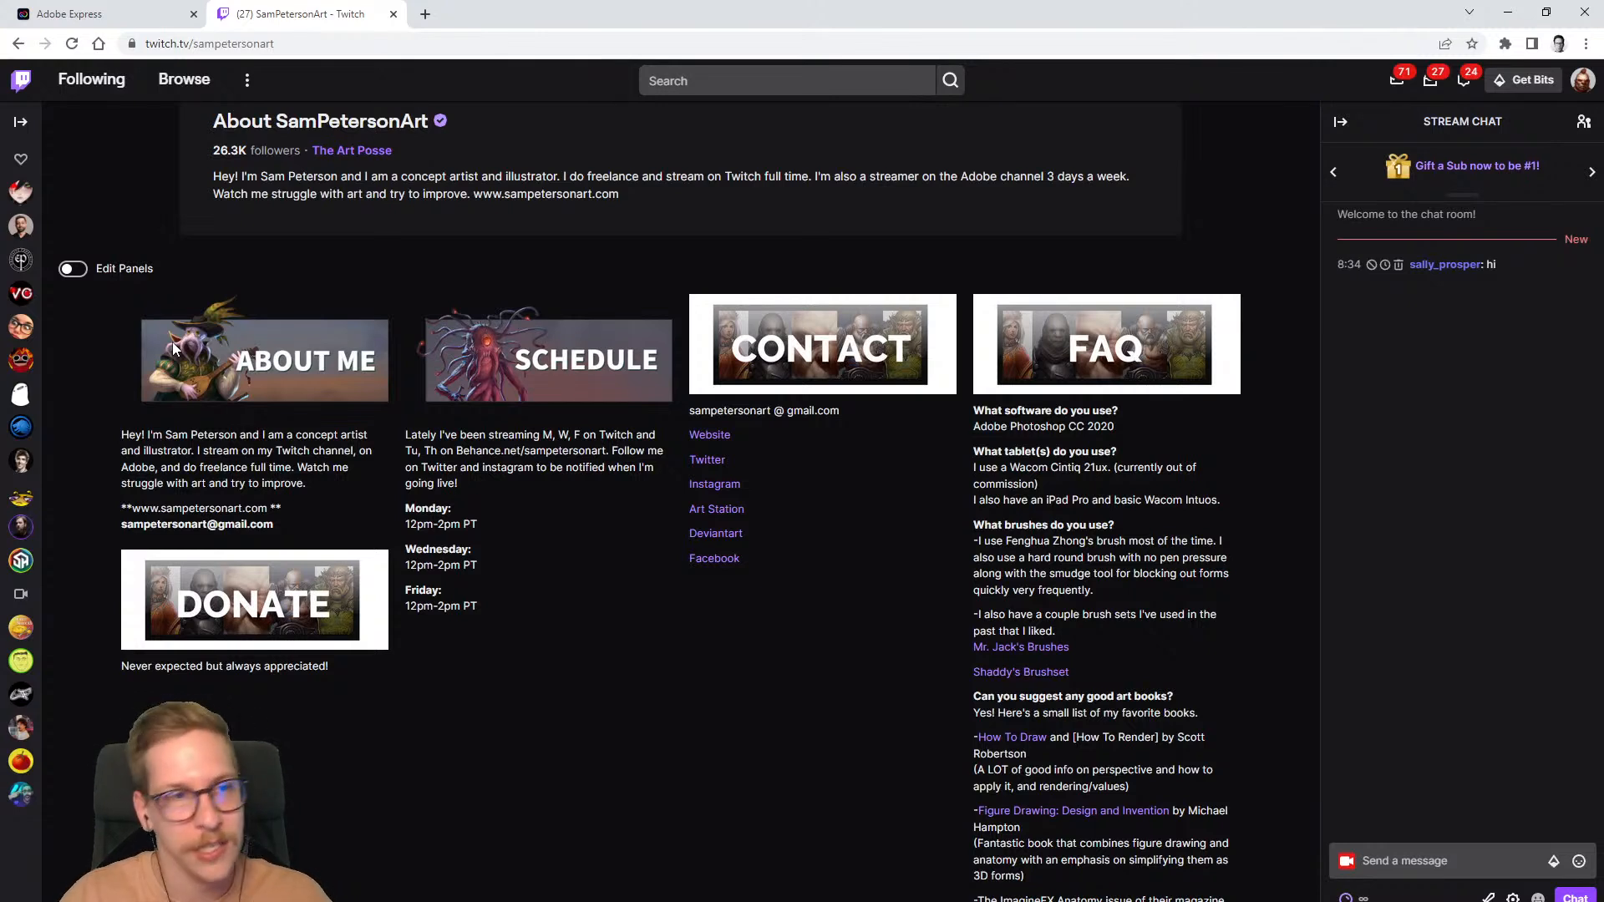
left_click(113, 12)
left_click(351, 8)
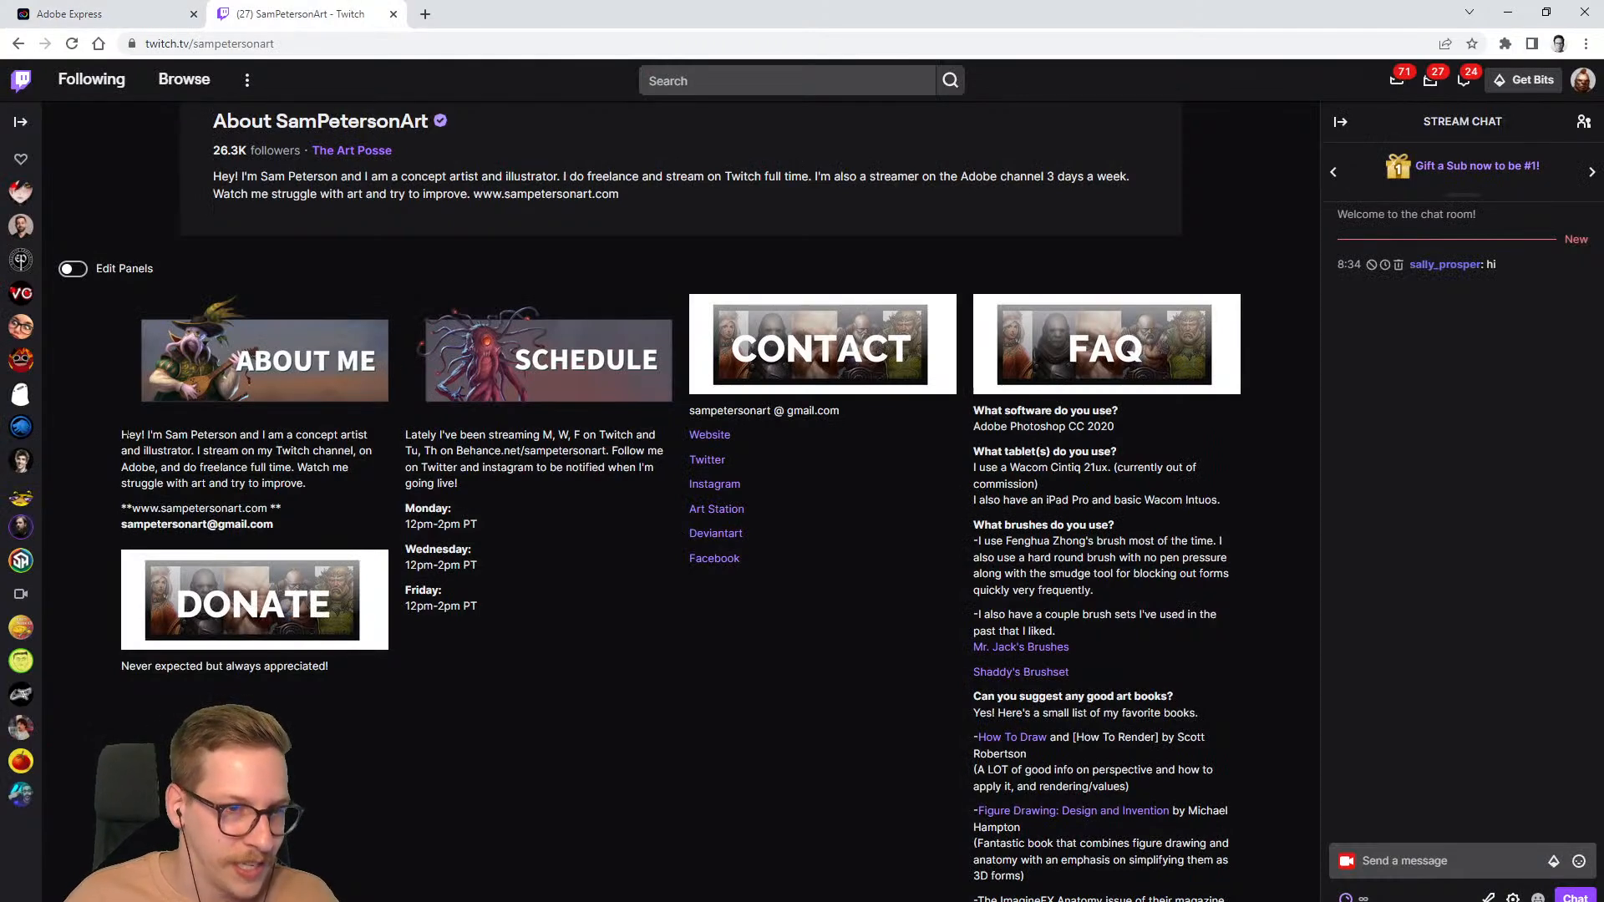
left_click_drag(129, 436, 352, 523)
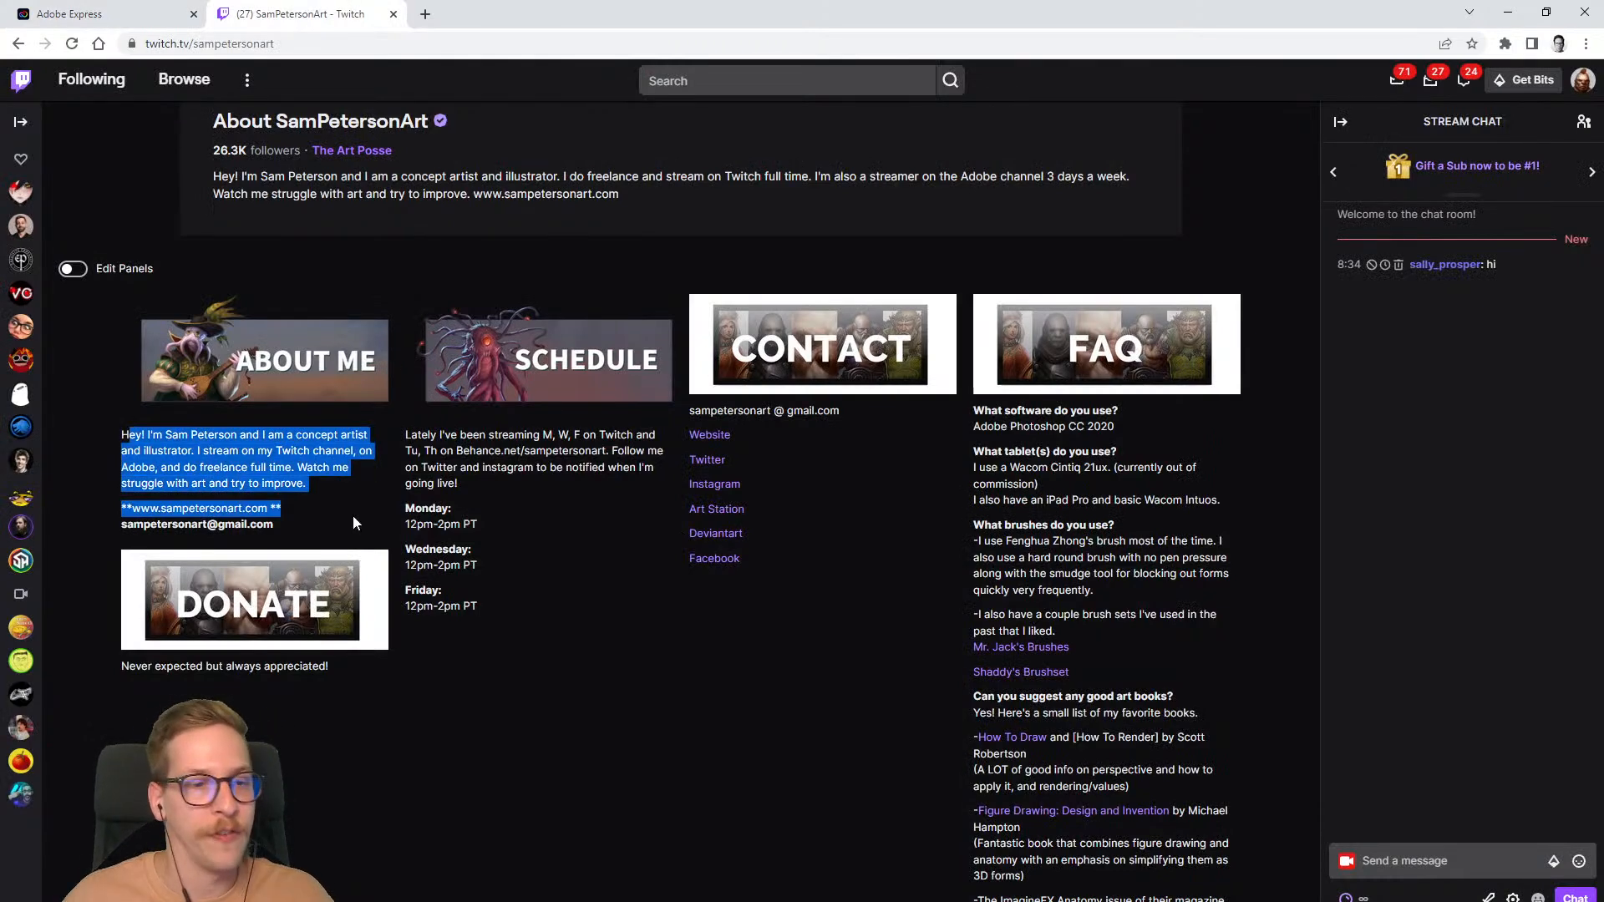
left_click(124, 439)
left_click_drag(122, 441, 292, 507)
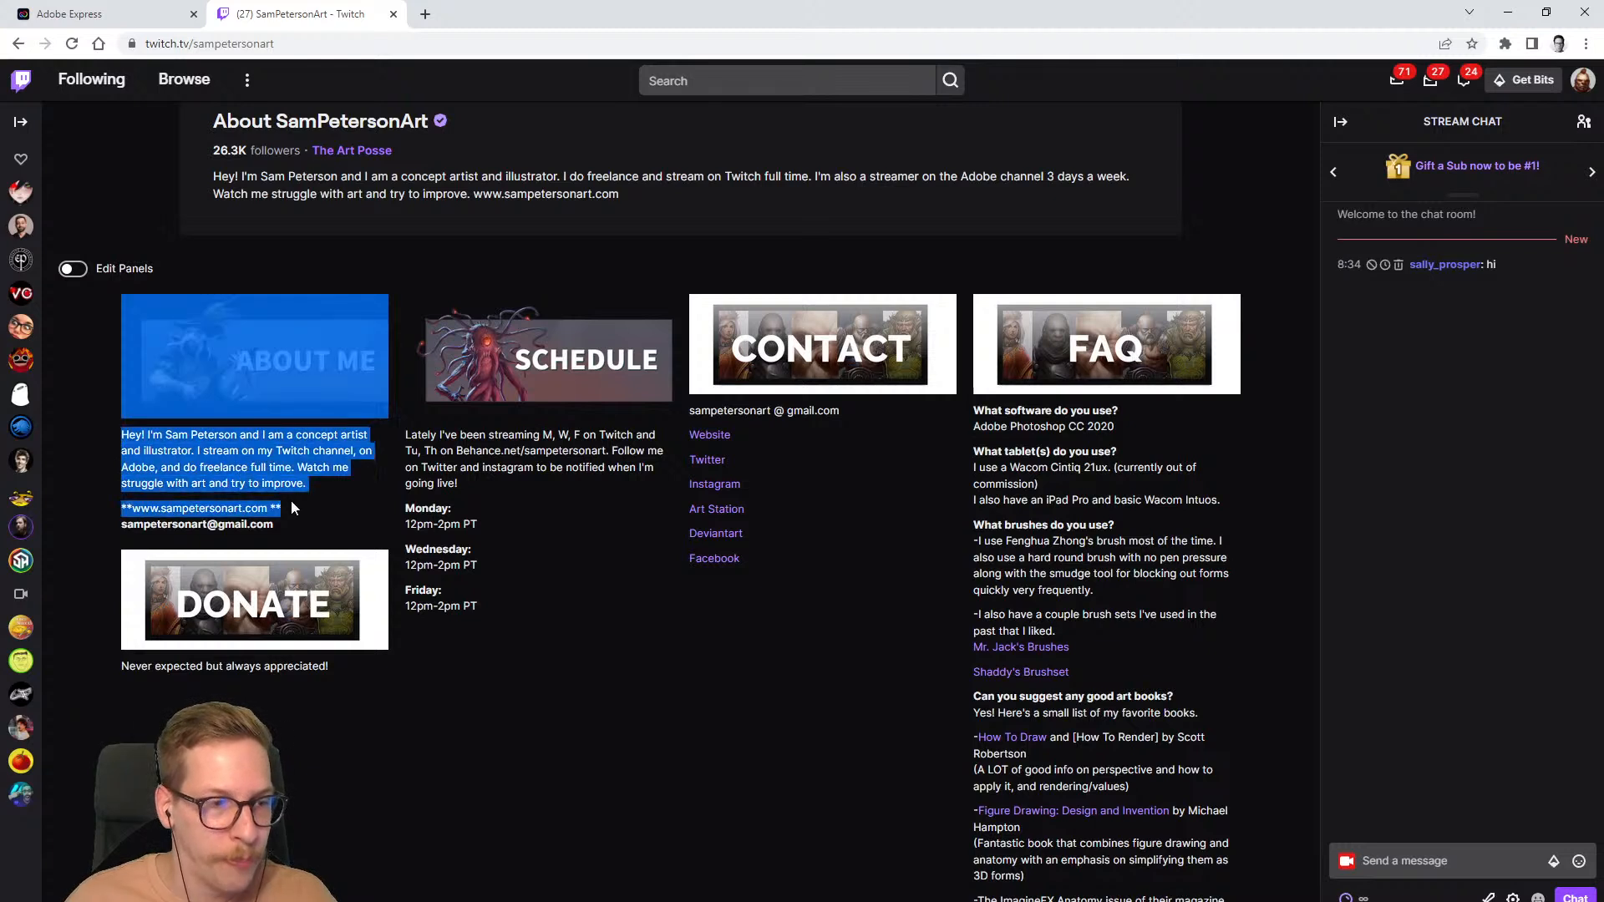
left_click(328, 518)
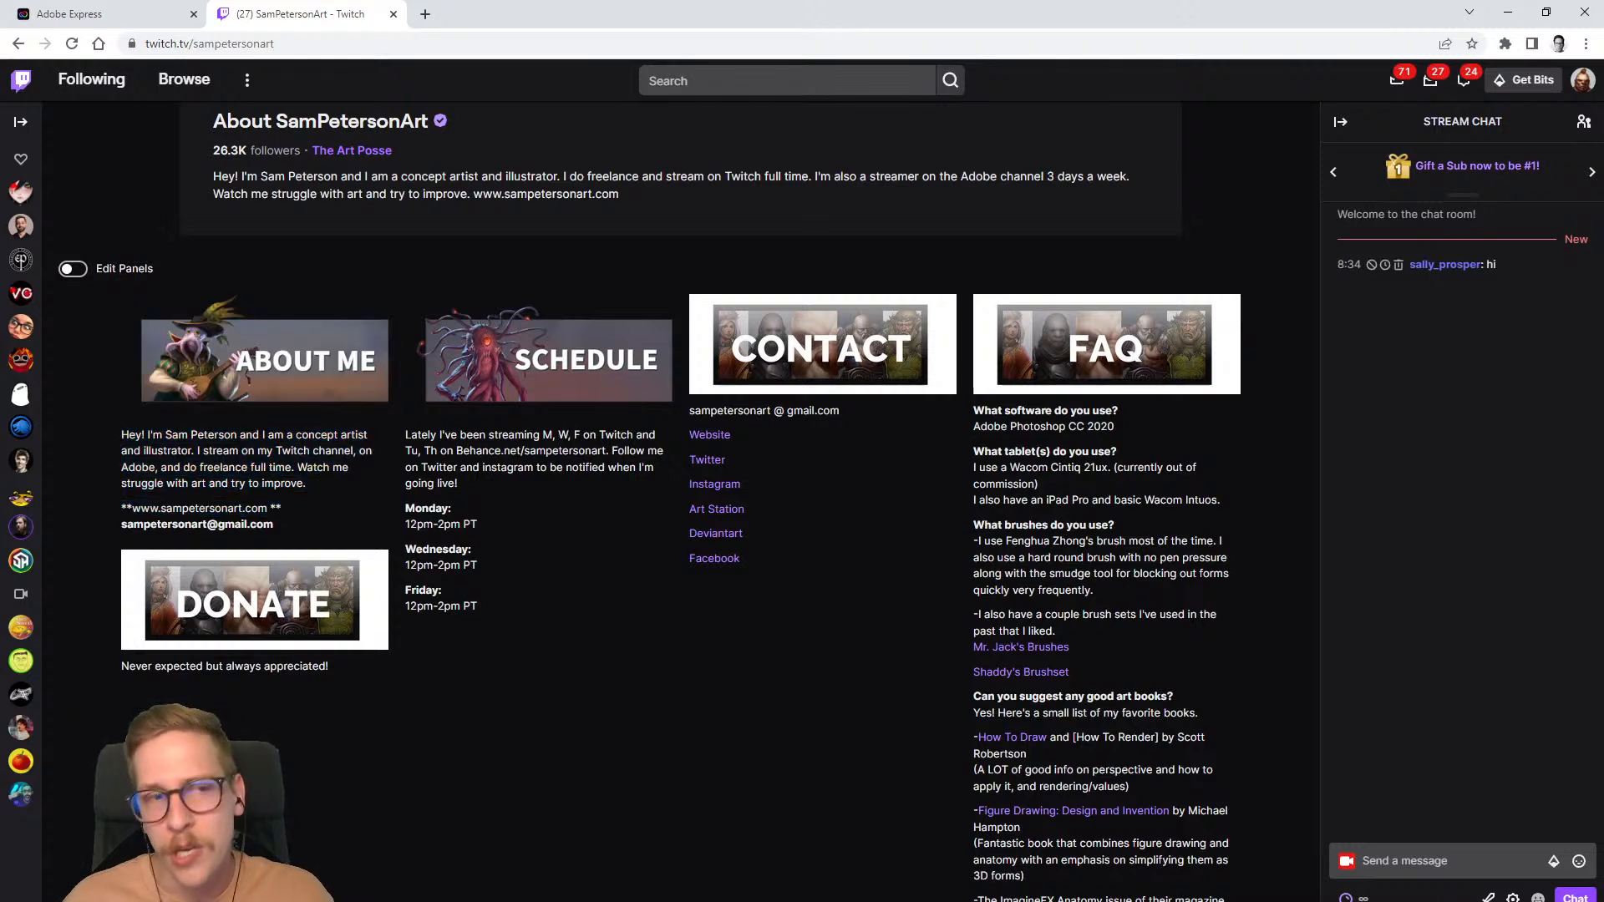
- Switch back to Adobe Express and open a saved project from the Test Projects folder
left_click(124, 14)
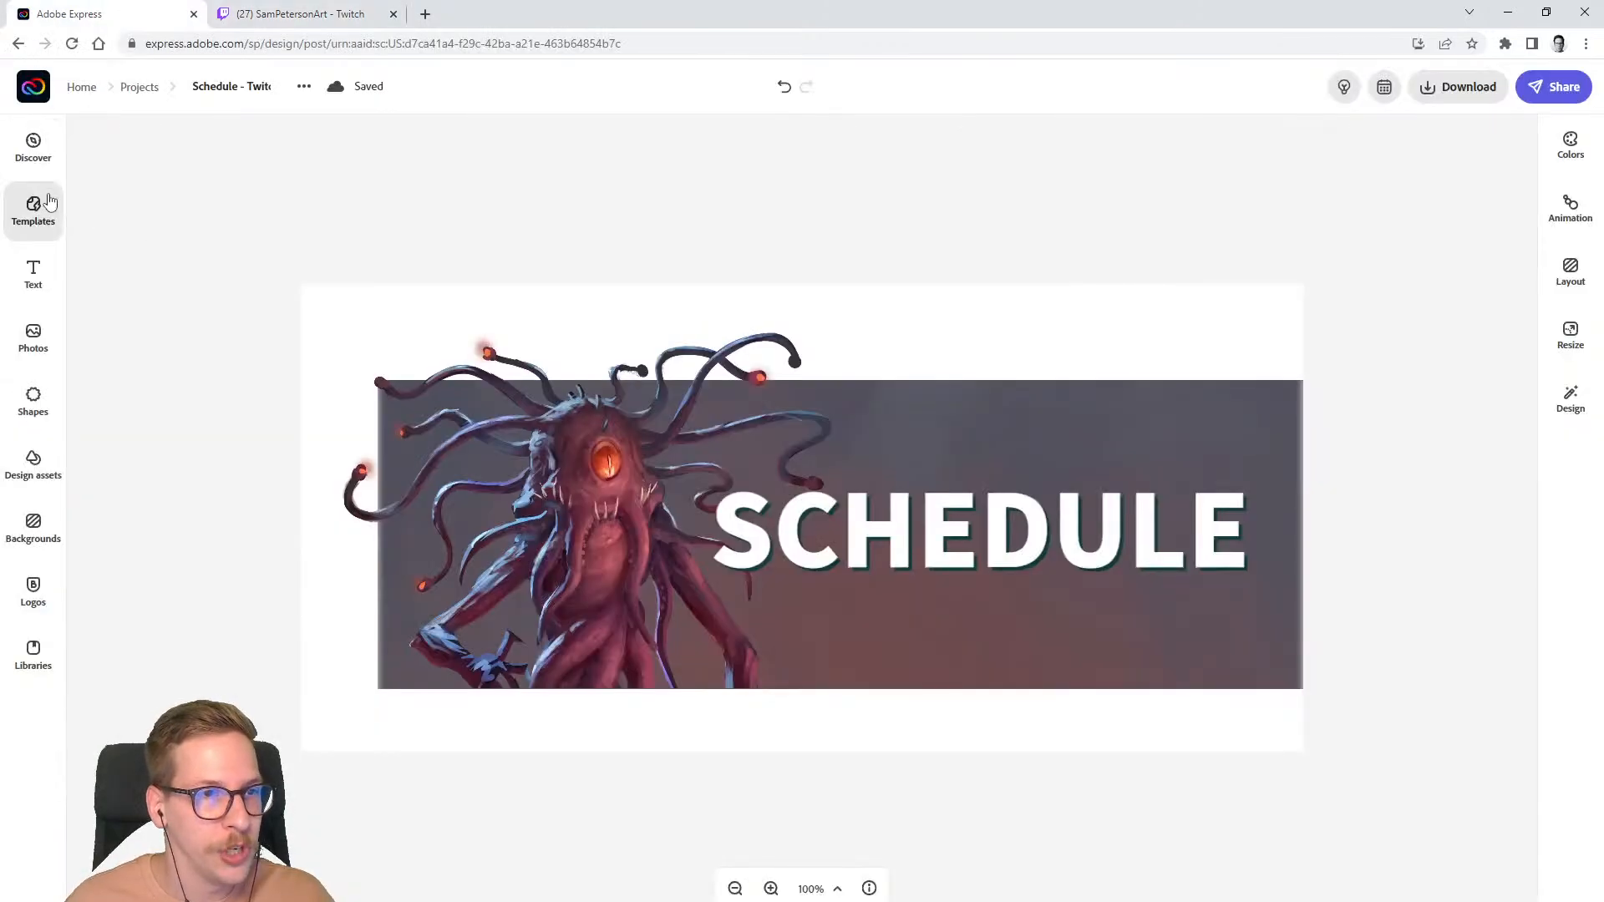
left_click(138, 87)
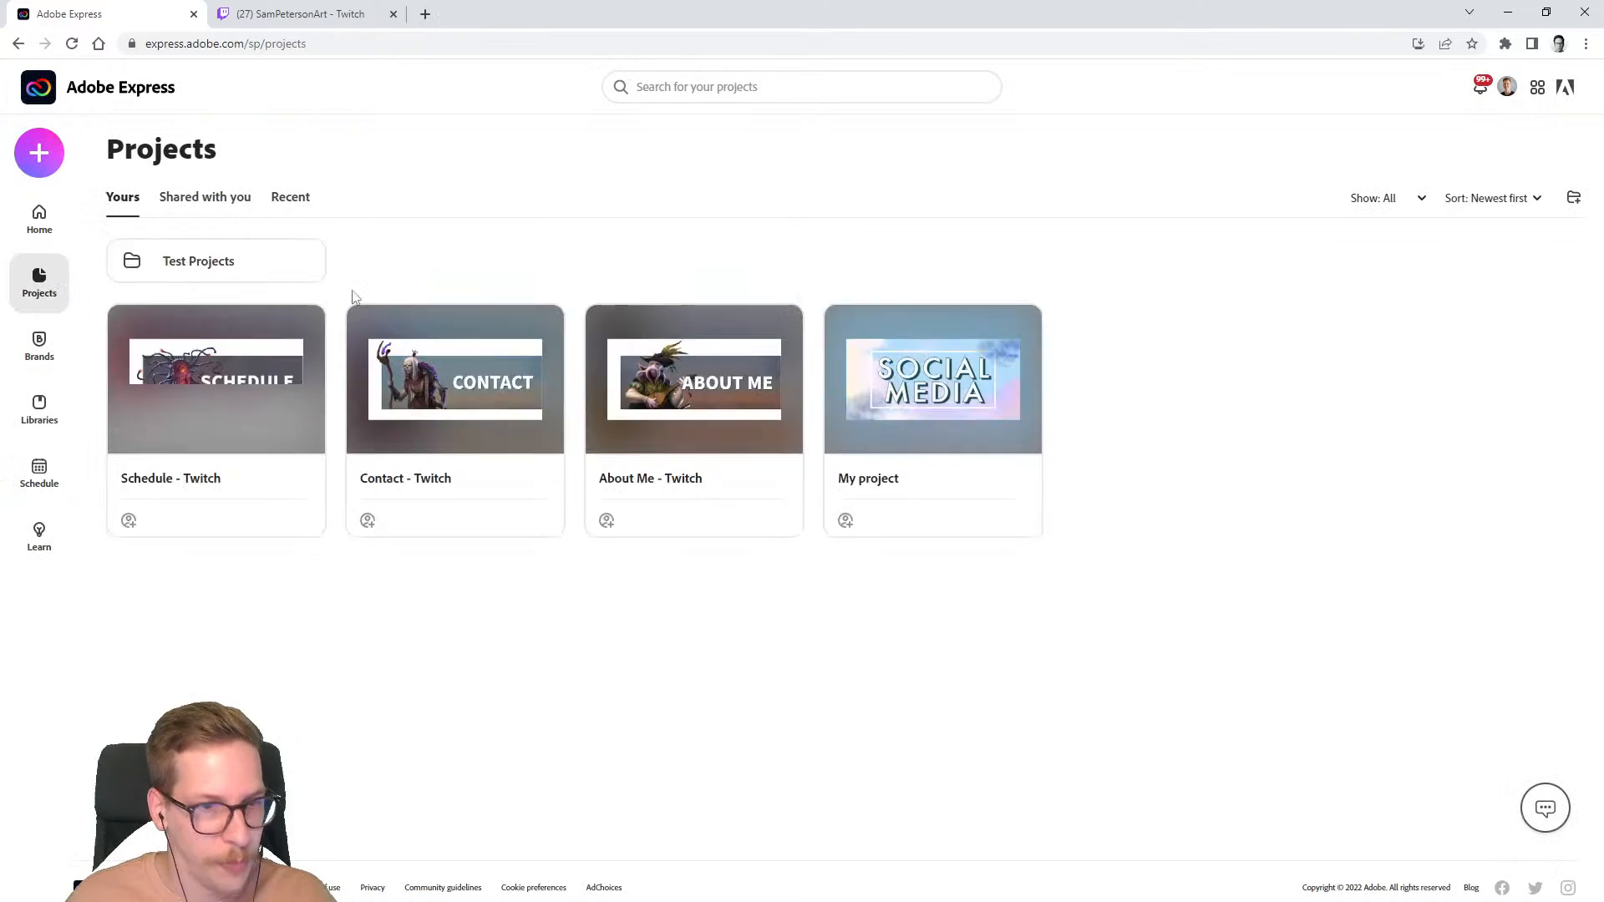
left_click(212, 268)
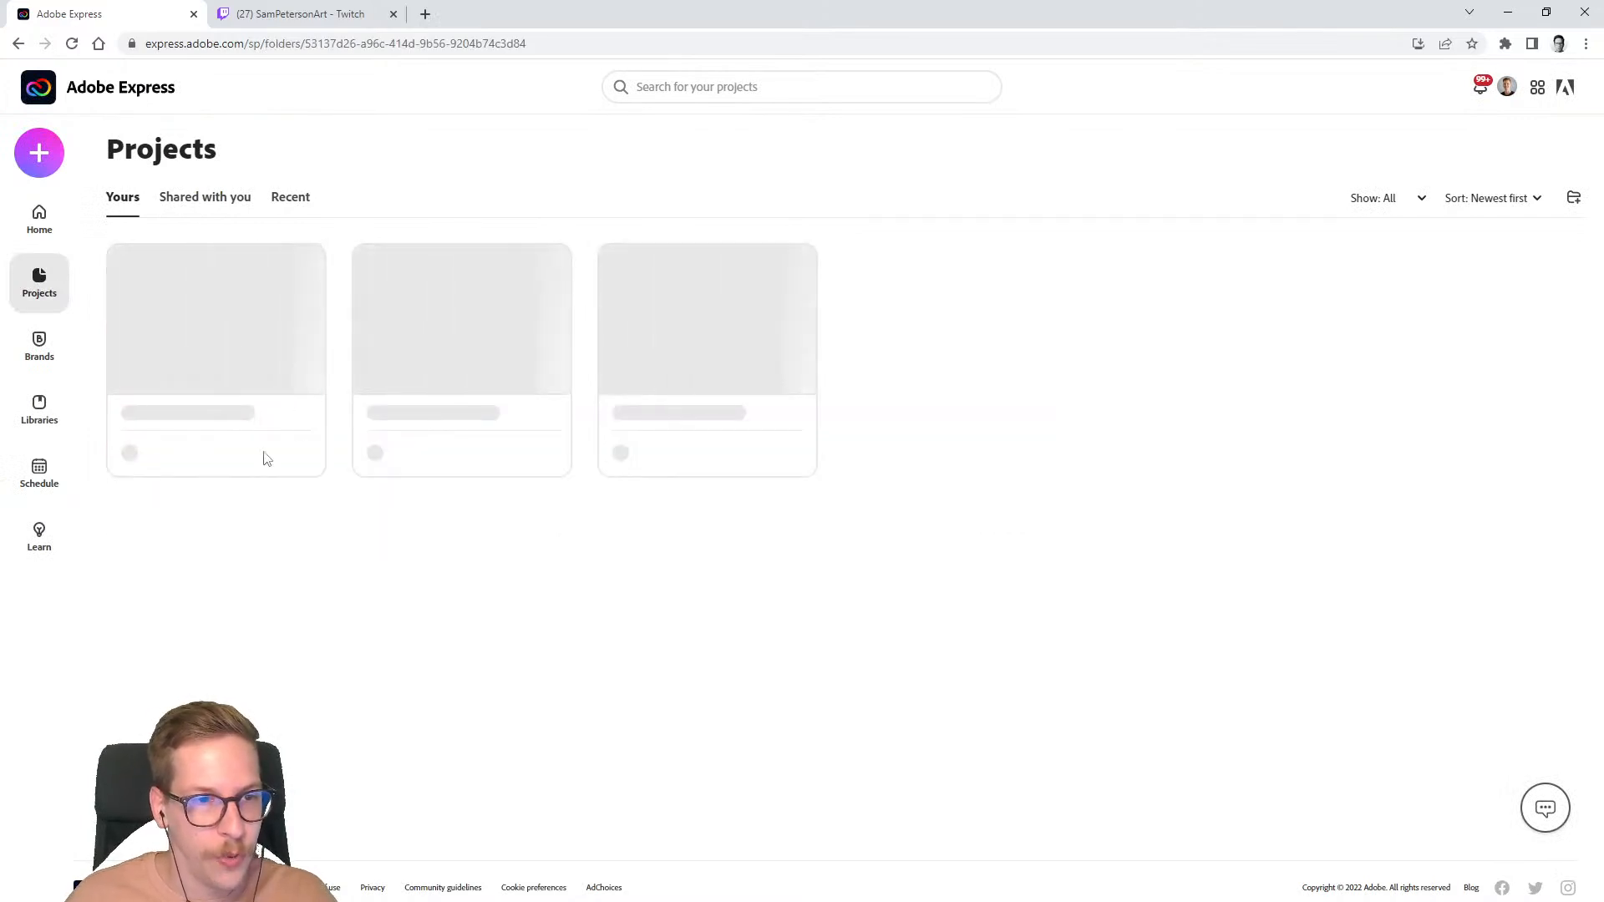
left_click(223, 595)
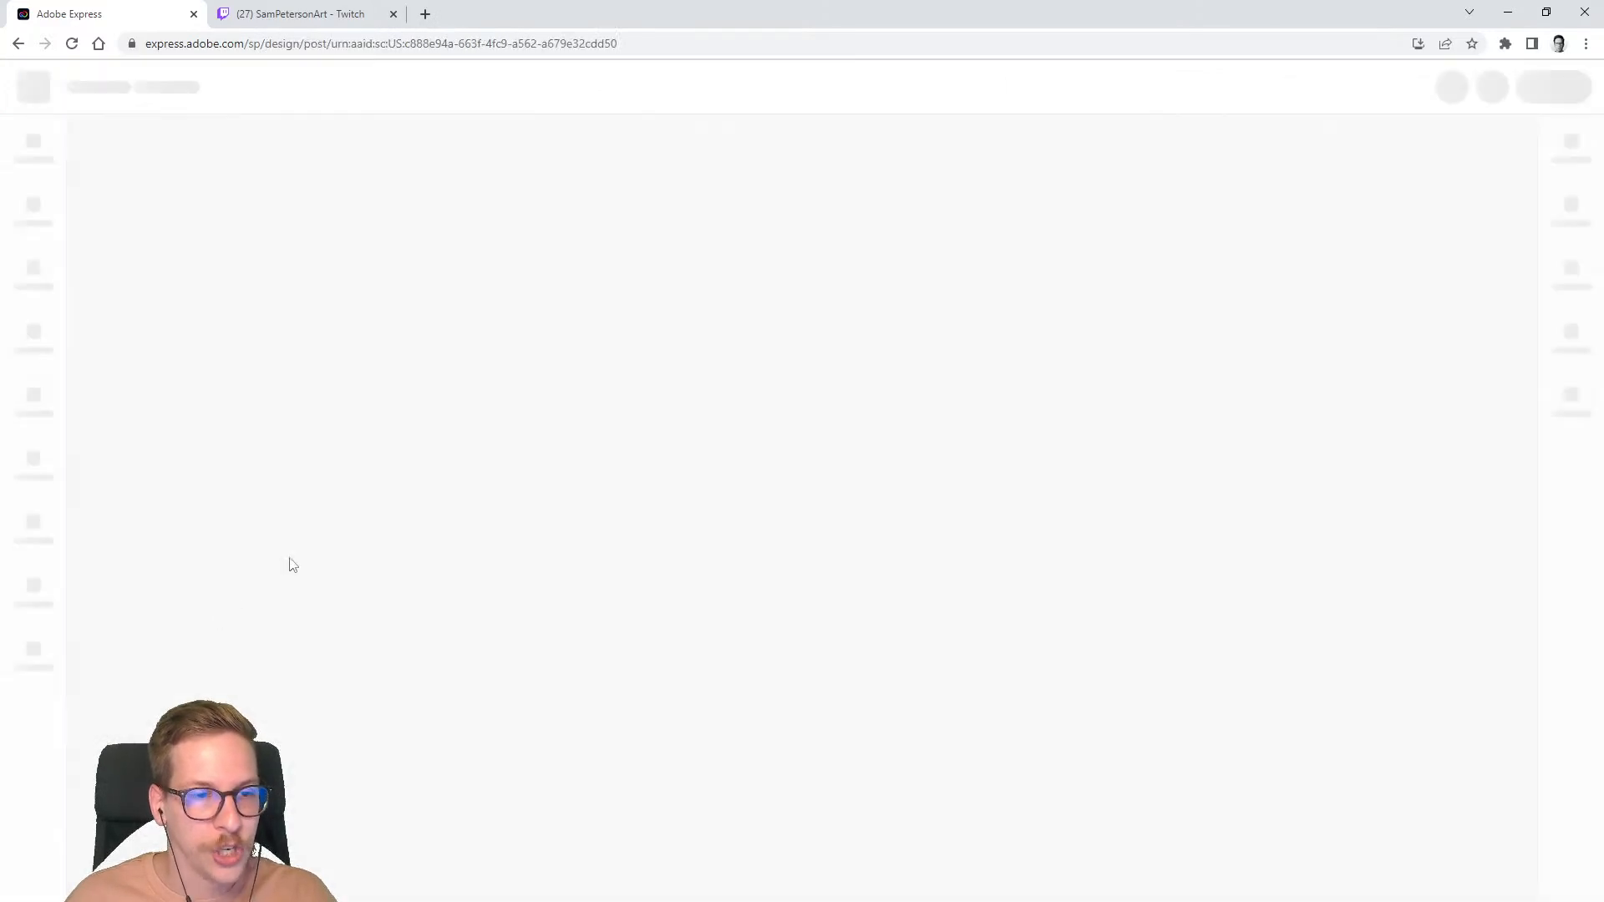